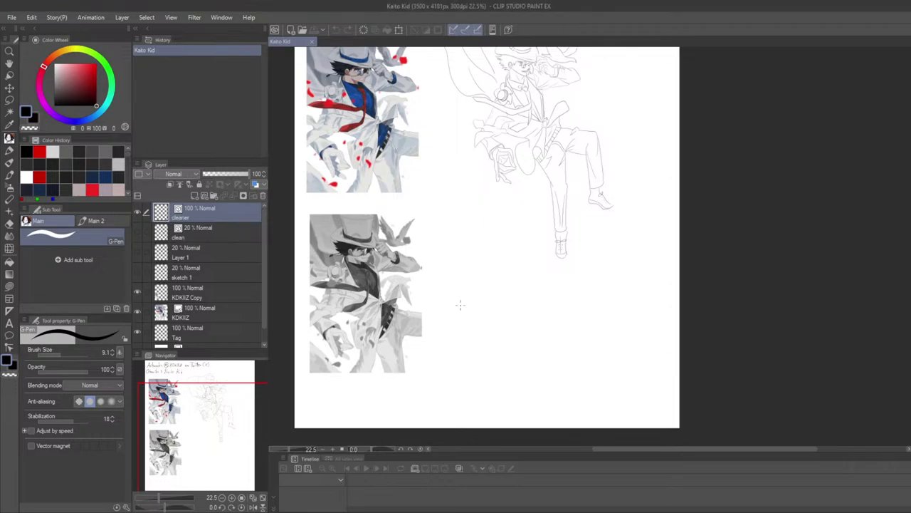
Move the line art on the "cleaner" layer down beside the grayscale reference image
click(540, 312)
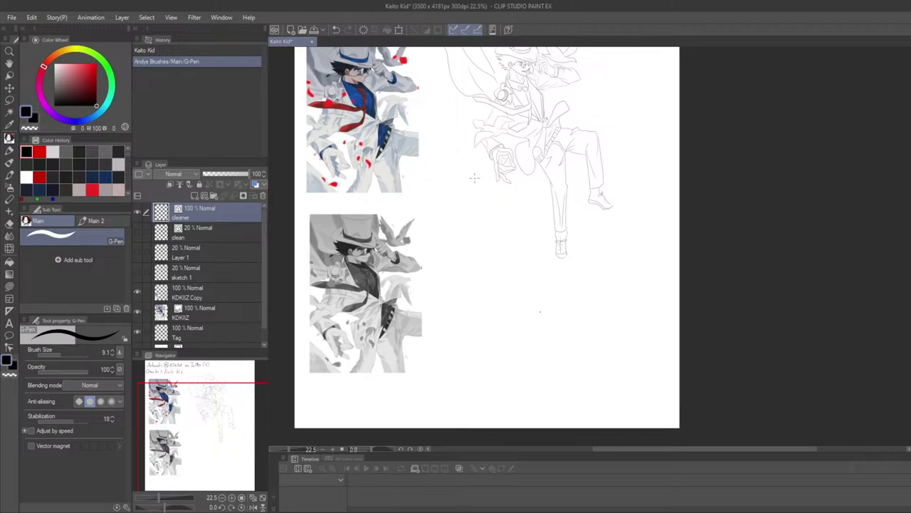
key(k)
mouse_move(489, 176)
mouse_down()
mouse_move(522, 369)
mouse_move(533, 302)
mouse_up()
scroll(541, 364, down, 3)
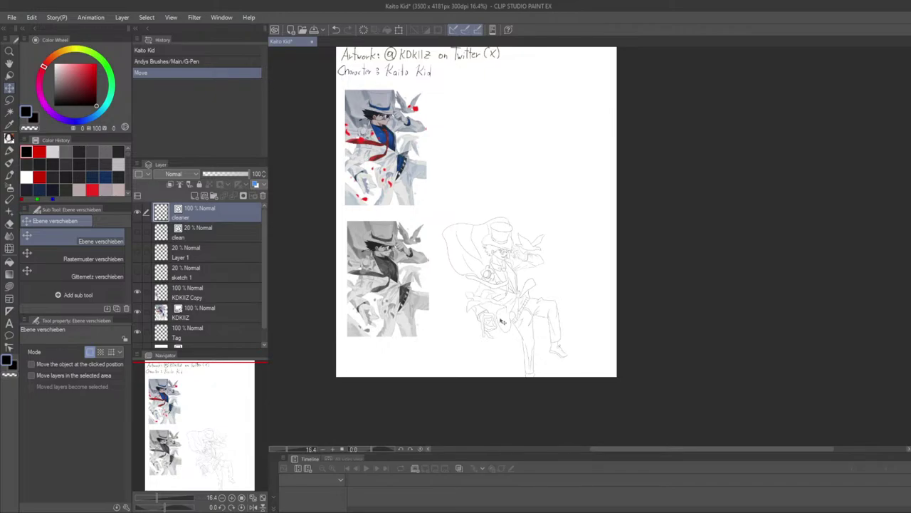
Enlarge the canvas to 4237 x 4737 px so the whole line art figure fits
key(ctrl+alt+c)
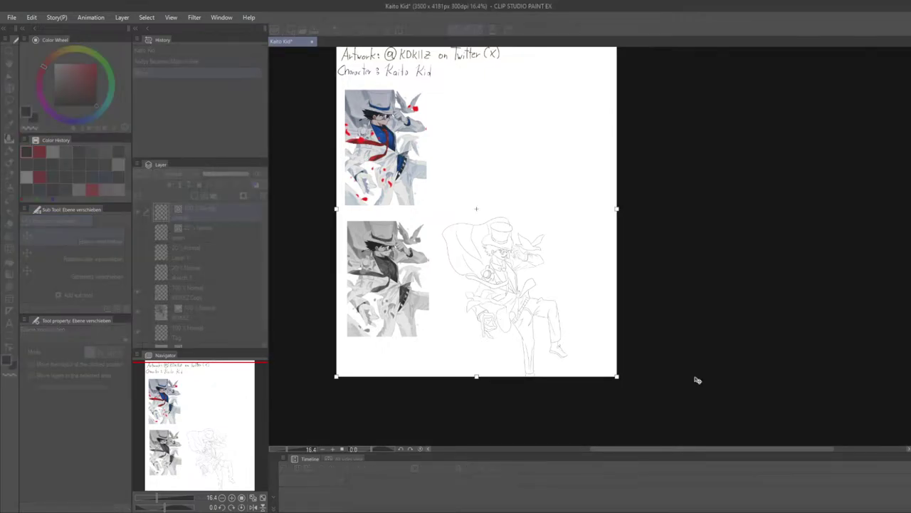
drag(616, 377, 704, 383)
key(Return)
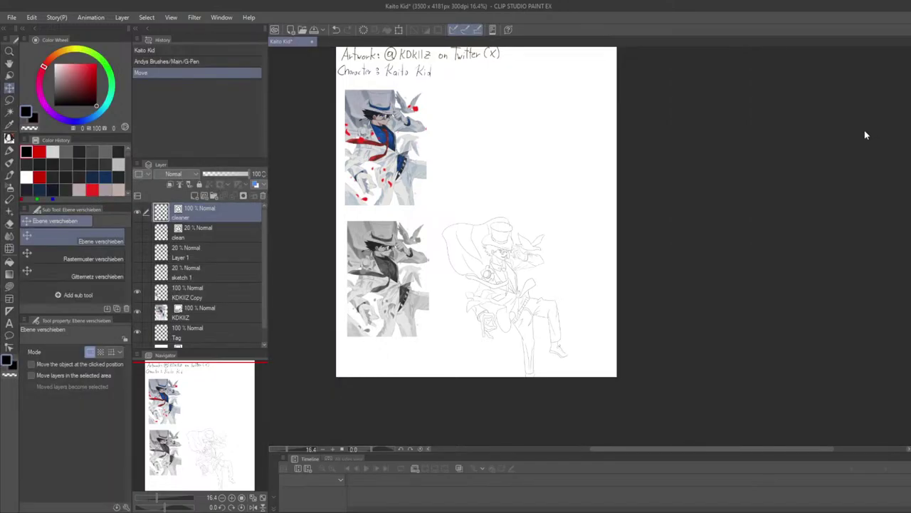
scroll(627, 313, up, 5)
scroll(605, 326, down, 5)
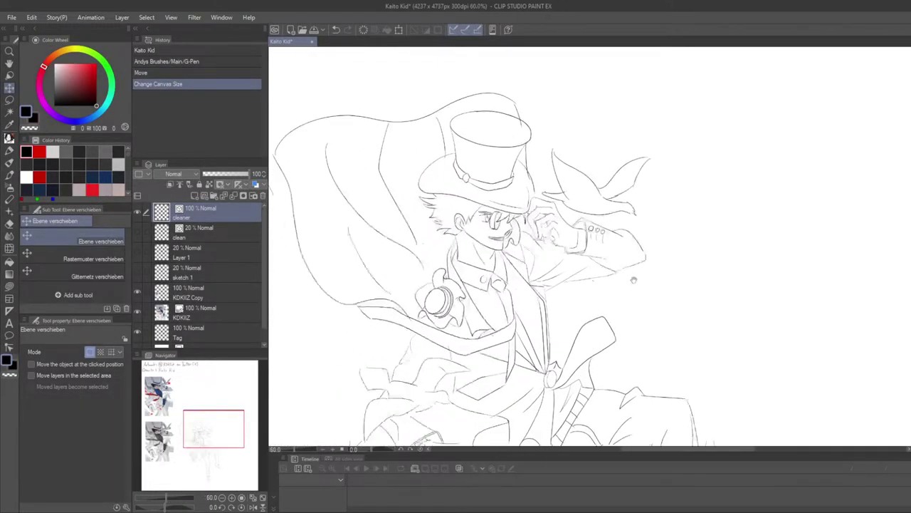
drag(669, 266, 651, 296)
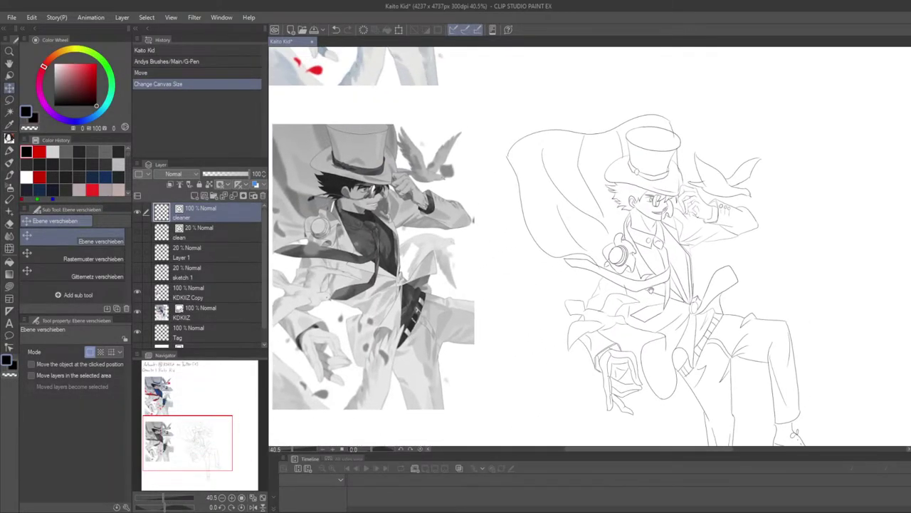
drag(382, 325, 428, 306)
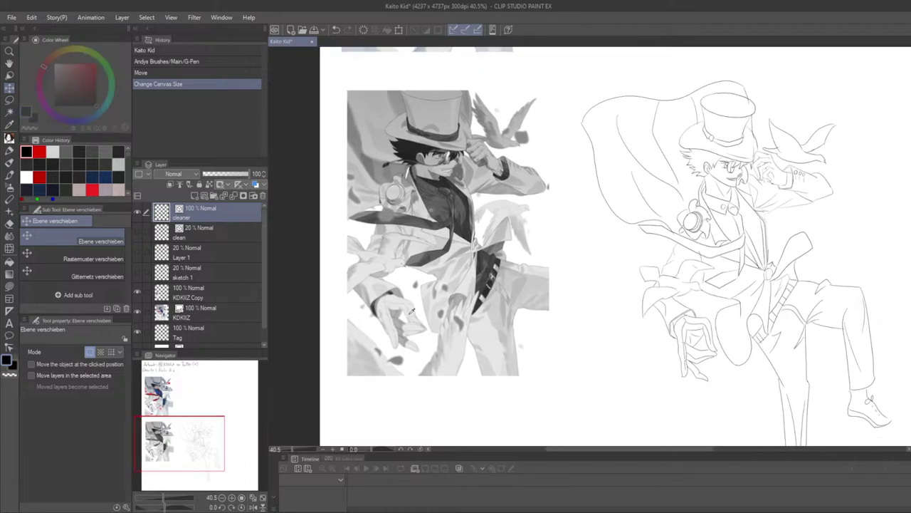
Create a new raster layer above the "cleaner" layer and name it "values"
click(222, 274)
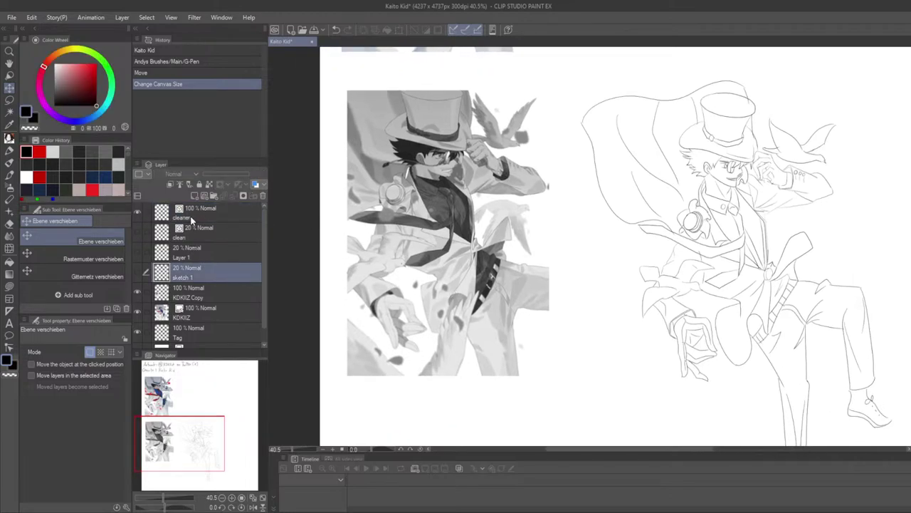
key(ctrl+shift+n)
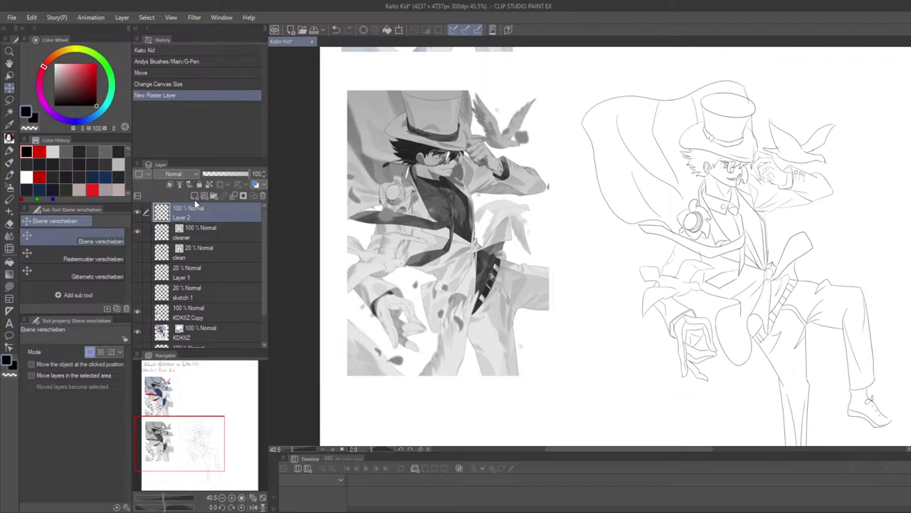
text(values)
key(Return)
Switch to the G-Pen and sample the dark shirt value from the grayscale reference as drawing color
key(p)
key(ctrl+alt+0)
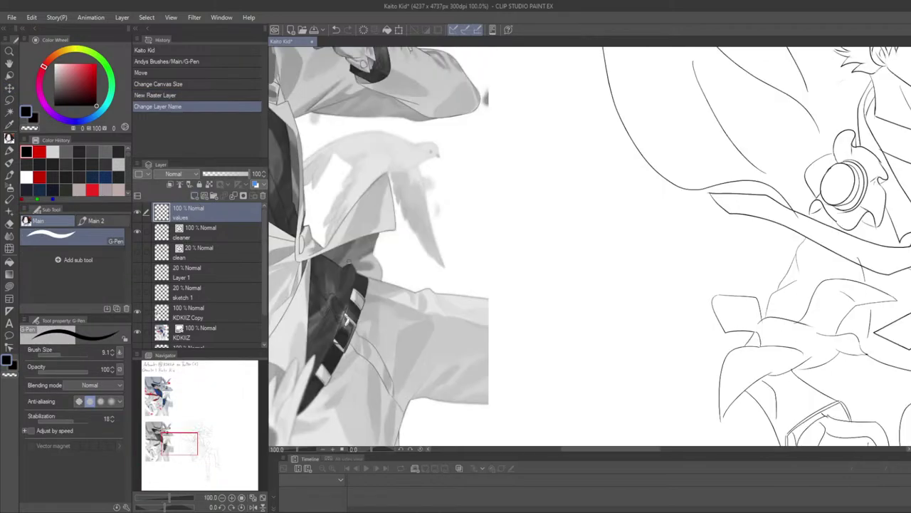
drag(358, 254, 482, 234)
scroll(436, 262, down, 1)
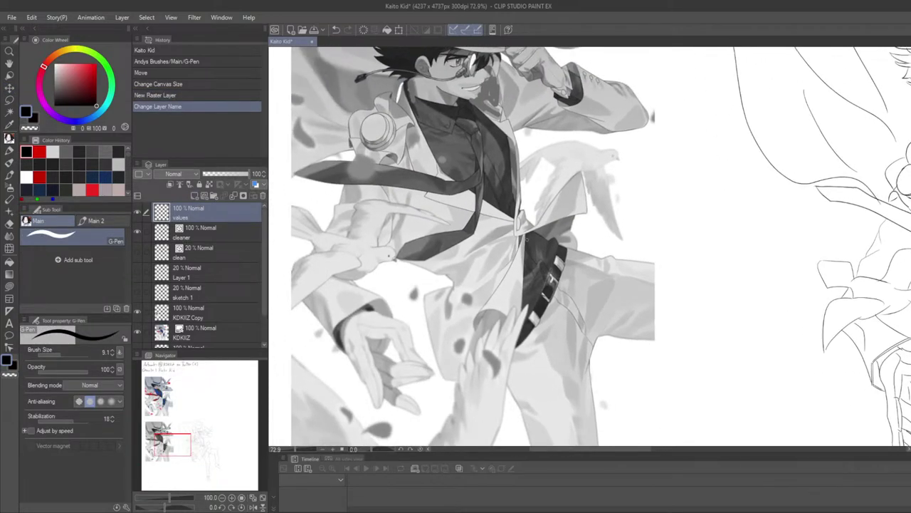
scroll(517, 163, down, 1)
alt+click(498, 150)
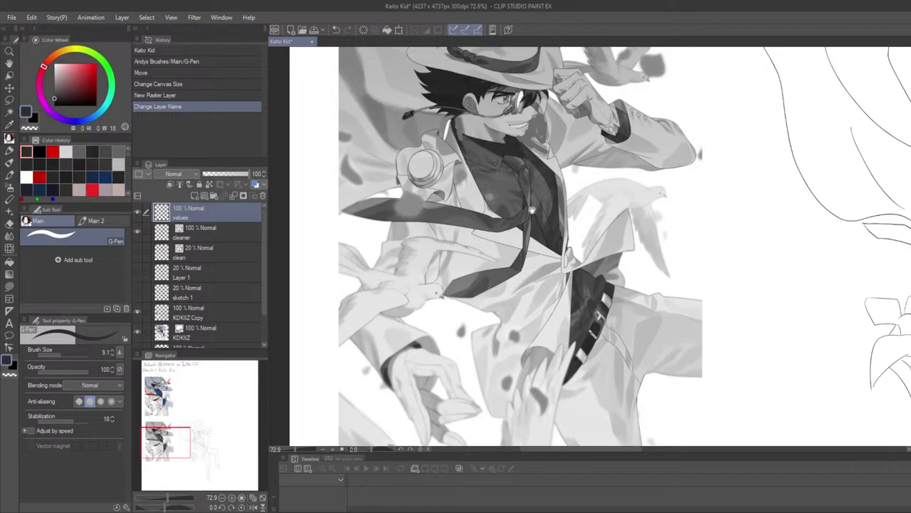
mouse_move(539, 207)
mouse_down()
mouse_move(520, 220)
mouse_move(539, 155)
mouse_move(509, 286)
mouse_up()
drag(475, 261, 478, 108)
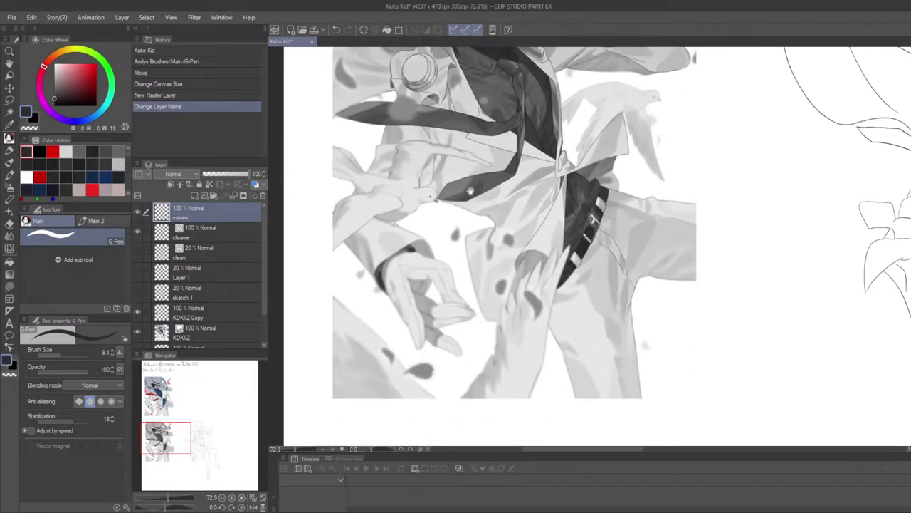
drag(470, 397, 490, 209)
mouse_move(403, 247)
mouse_down()
mouse_move(404, 265)
mouse_move(440, 250)
mouse_up()
key(ctrl+z)
key(ctrl+z)
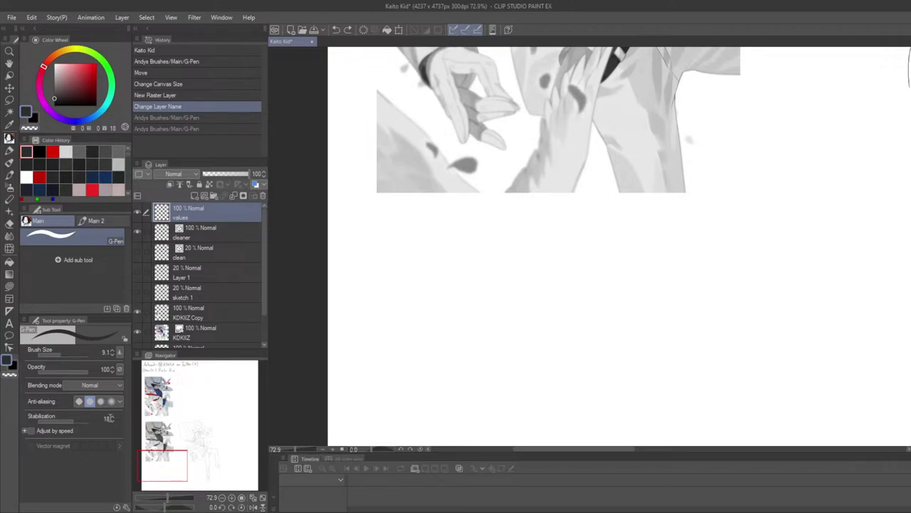
Set the pen stabilization to 6 and handwrite the label "DD" below the grayscale reference
click(111, 420)
mouse_move(400, 236)
mouse_down()
mouse_move(374, 207)
mouse_move(375, 218)
mouse_up()
mouse_move(371, 199)
mouse_down()
mouse_move(389, 202)
mouse_move(377, 218)
mouse_up()
drag(395, 195, 396, 213)
drag(396, 196, 396, 297)
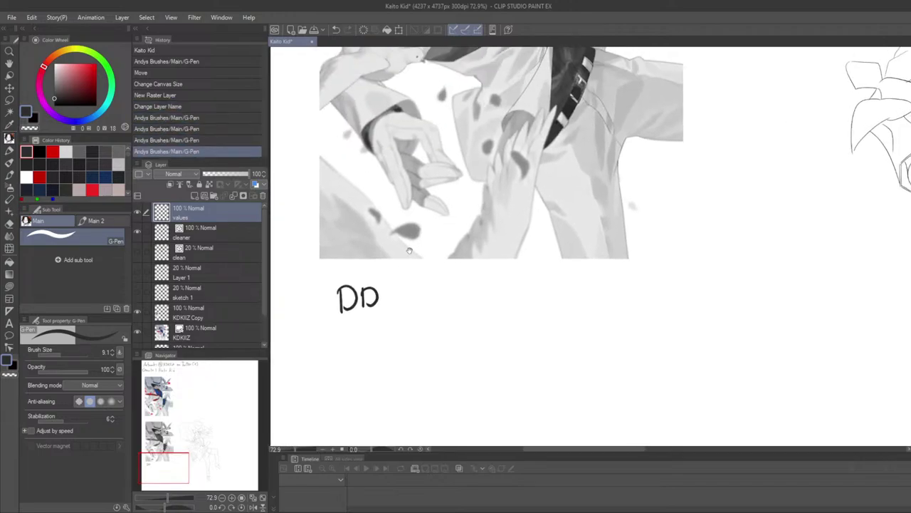
Sample the shirt, sleeve cuff, hair and other areas of the grayscale reference to compare their brightness values
drag(408, 141, 385, 457)
mouse_move(412, 167)
mouse_down()
mouse_move(404, 151)
mouse_move(408, 170)
mouse_up()
drag(480, 221, 447, 204)
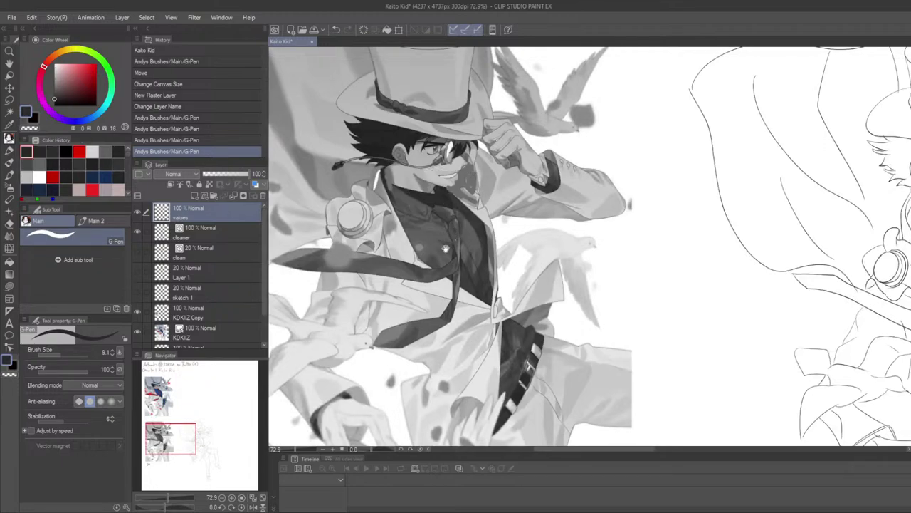
drag(464, 164, 473, 187)
drag(407, 168, 405, 175)
drag(428, 237, 407, 158)
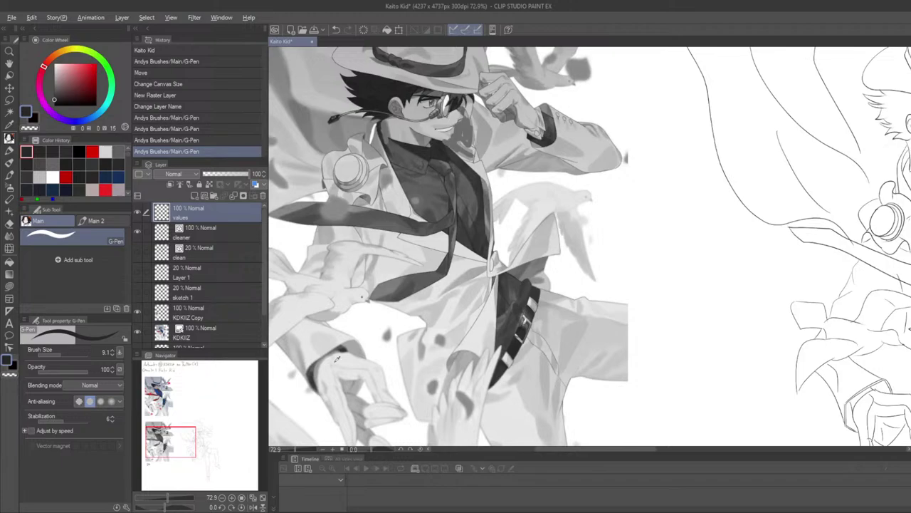
mouse_move(338, 349)
mouse_down()
mouse_move(348, 348)
mouse_move(339, 363)
mouse_up()
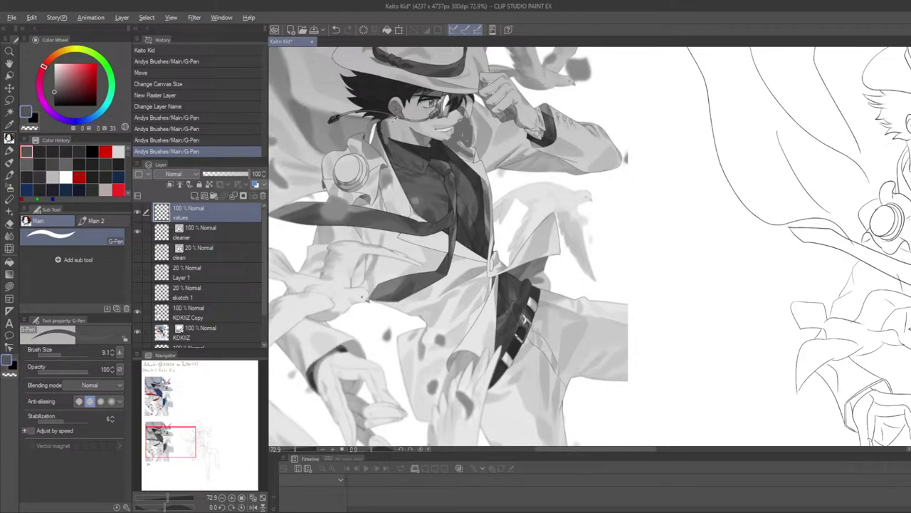
mouse_move(364, 89)
mouse_down()
mouse_move(384, 83)
mouse_move(365, 100)
mouse_up()
drag(409, 158, 411, 206)
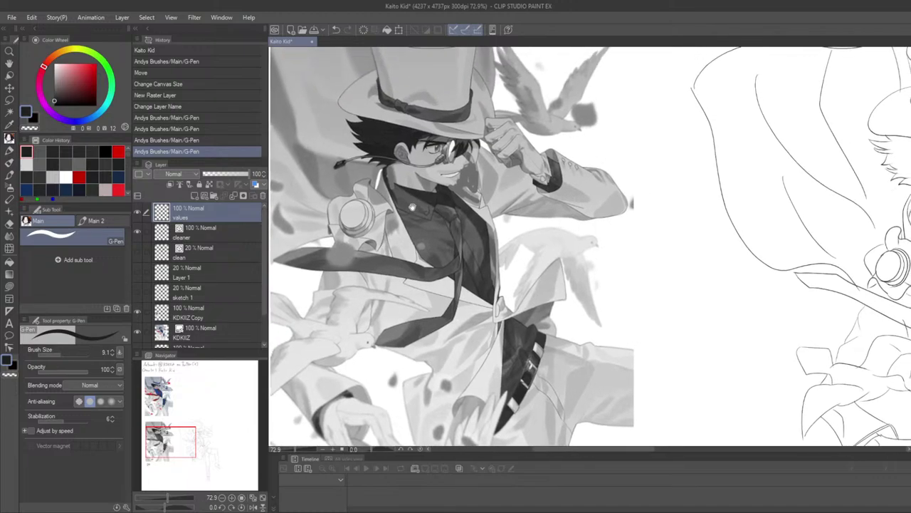
drag(496, 344, 524, 220)
drag(545, 266, 447, 80)
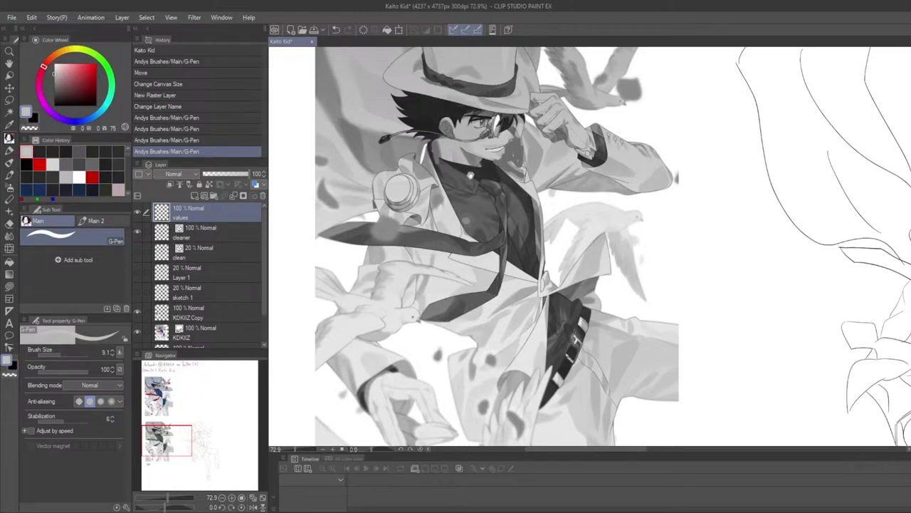
Handwrite "= 10 -20" in black after the "DD" label as its brightness range
scroll(471, 175, down, 5)
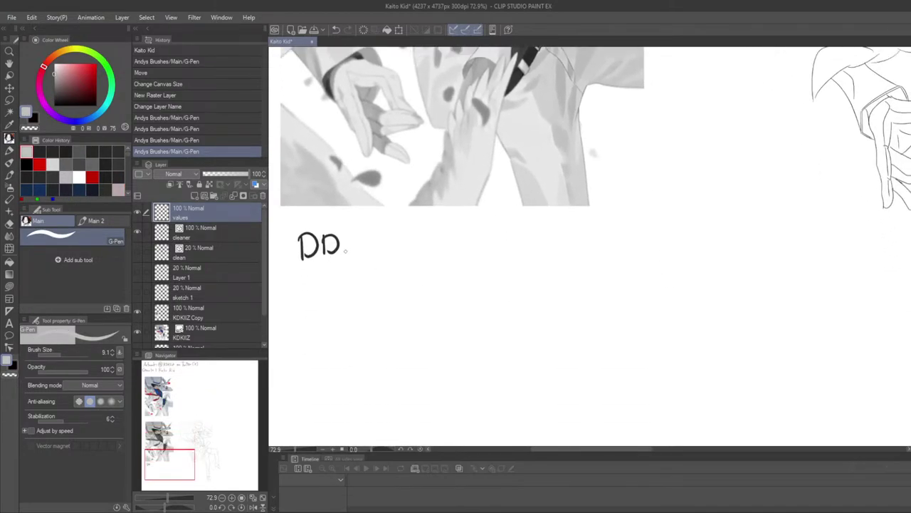
mouse_move(346, 239)
mouse_down()
mouse_move(348, 253)
mouse_move(378, 253)
mouse_up()
key(ctrl+z)
key(ctrl+z)
alt+click(337, 247)
click(353, 238)
click(354, 249)
key(ctrl+z)
key(ctrl+z)
mouse_move(388, 236)
mouse_down()
mouse_move(437, 249)
mouse_move(448, 238)
mouse_up()
scroll(422, 249, down, 3)
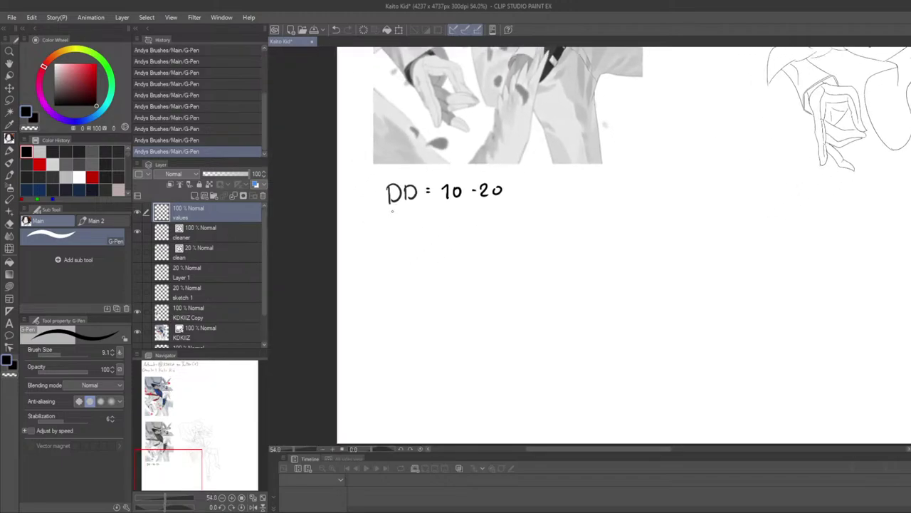
Handwrite the label "AD" on a second line beneath the "DD" range
drag(392, 211, 382, 241)
mouse_move(393, 215)
mouse_down()
mouse_move(398, 237)
mouse_move(394, 229)
mouse_up()
drag(405, 217, 403, 234)
mouse_move(405, 216)
mouse_down()
mouse_move(415, 217)
mouse_move(405, 231)
mouse_up()
drag(430, 205, 397, 340)
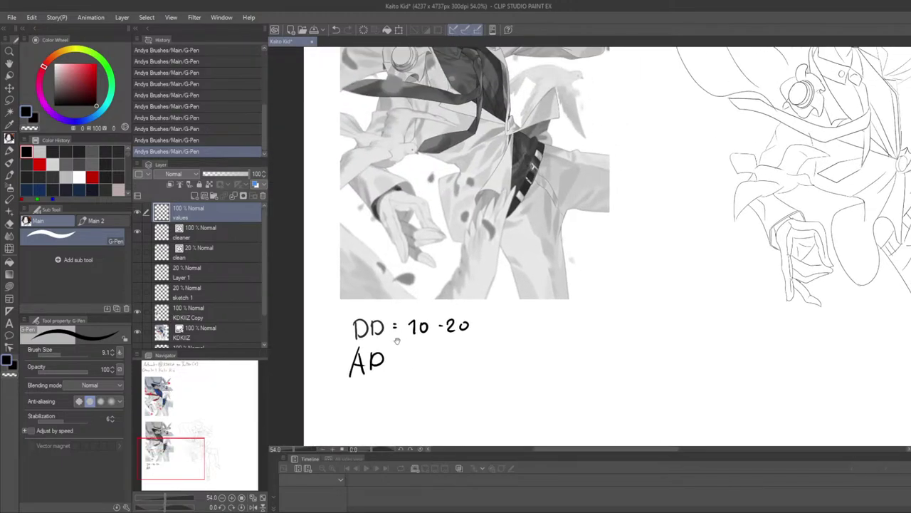
Sample the dark clothing beside the jacket lapel in the grayscale reference to check its brightness
drag(389, 277, 420, 353)
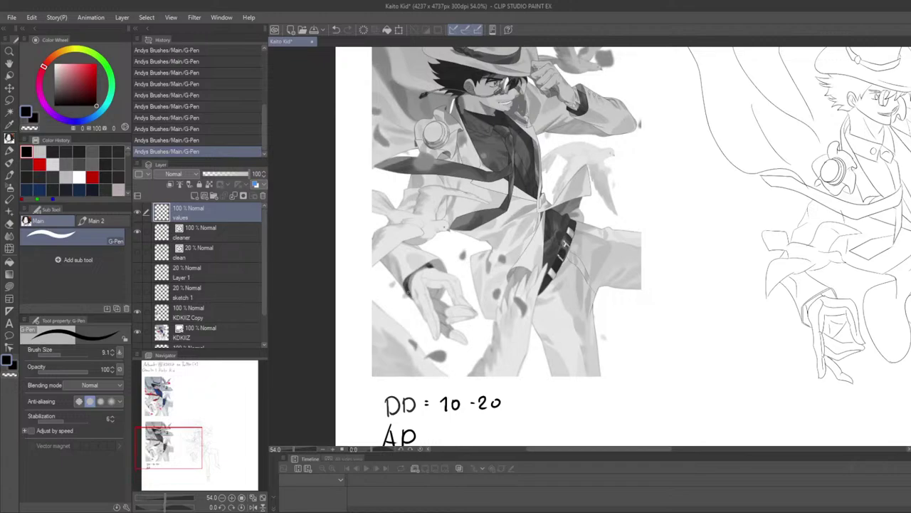
scroll(462, 215, up, 2)
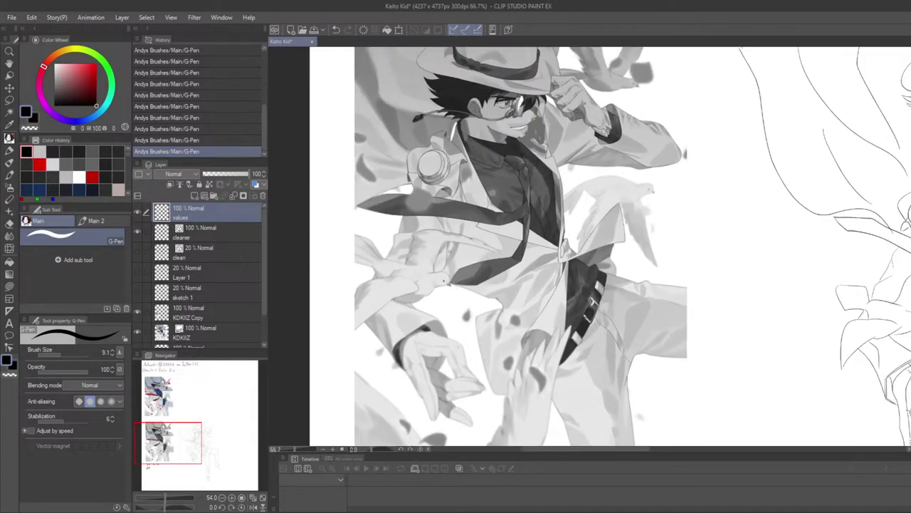
drag(448, 292, 431, 274)
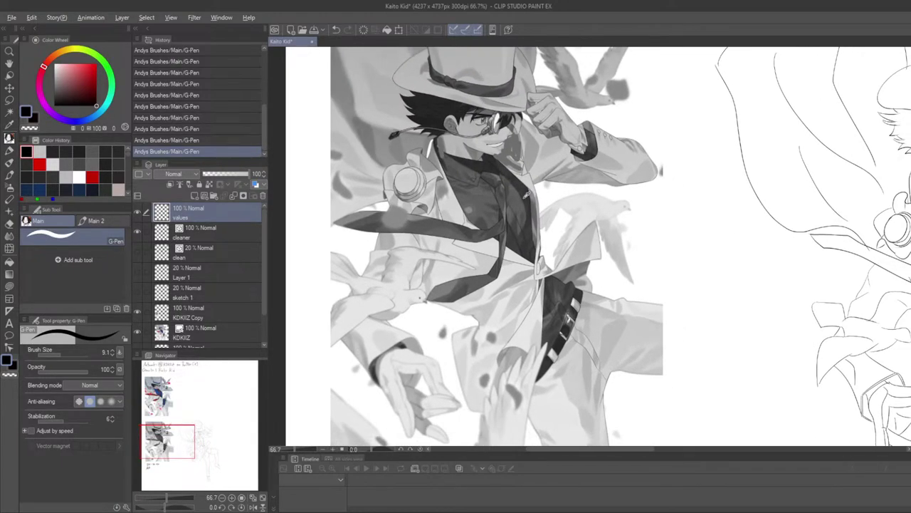
alt+click(520, 186)
Add a small handwritten ":" after the "AD" label in the value notes
scroll(467, 321, down, 5)
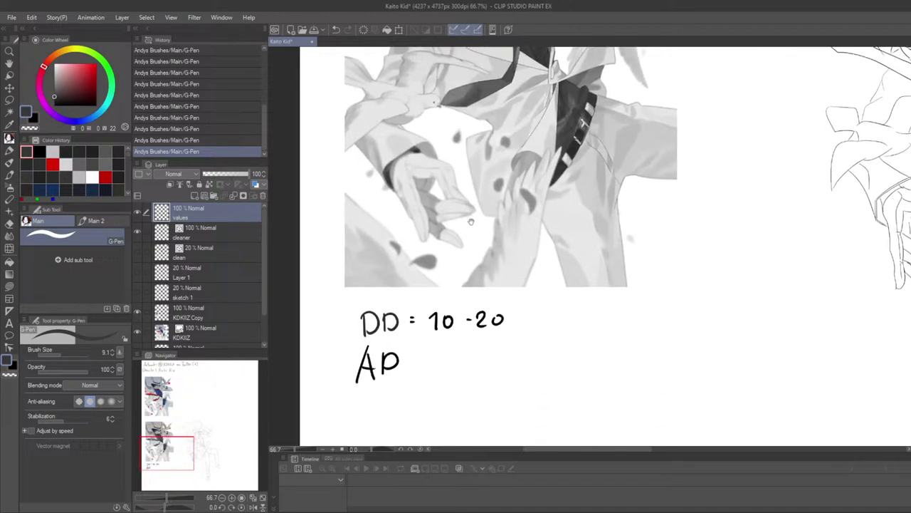
scroll(426, 360, down, 1)
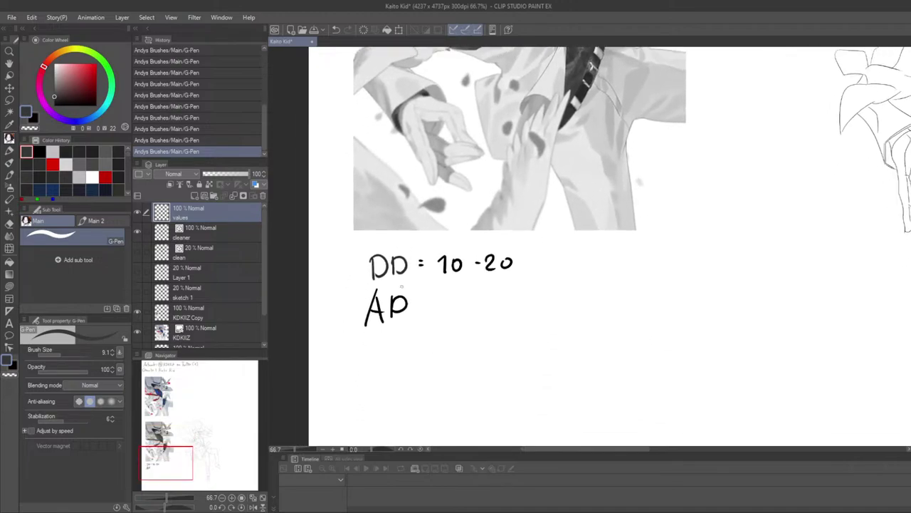
key(ctrl+z)
click(421, 301)
key(ctrl+z)
click(420, 300)
click(420, 306)
drag(441, 307, 439, 324)
Sample further dark and mid-tone areas of the grayscale figure to determine the brightness range for "AD"
scroll(439, 323, up, 6)
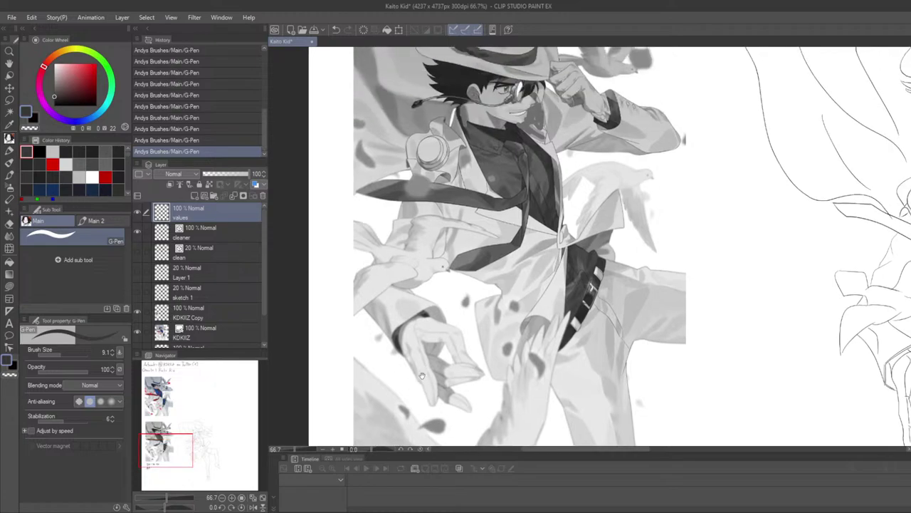
drag(497, 240, 497, 252)
drag(507, 213, 415, 160)
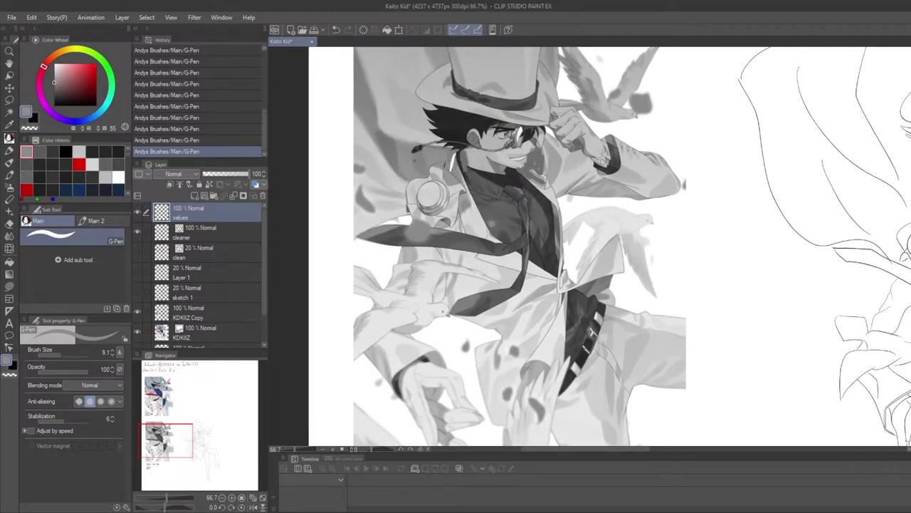
mouse_move(488, 208)
mouse_down()
mouse_move(495, 224)
mouse_move(491, 218)
mouse_up()
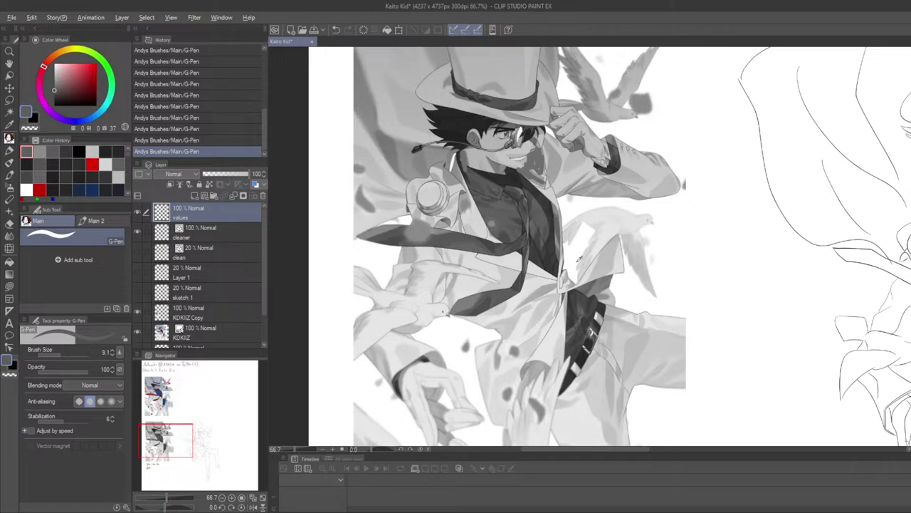
drag(552, 345, 396, 359)
drag(599, 411, 610, 391)
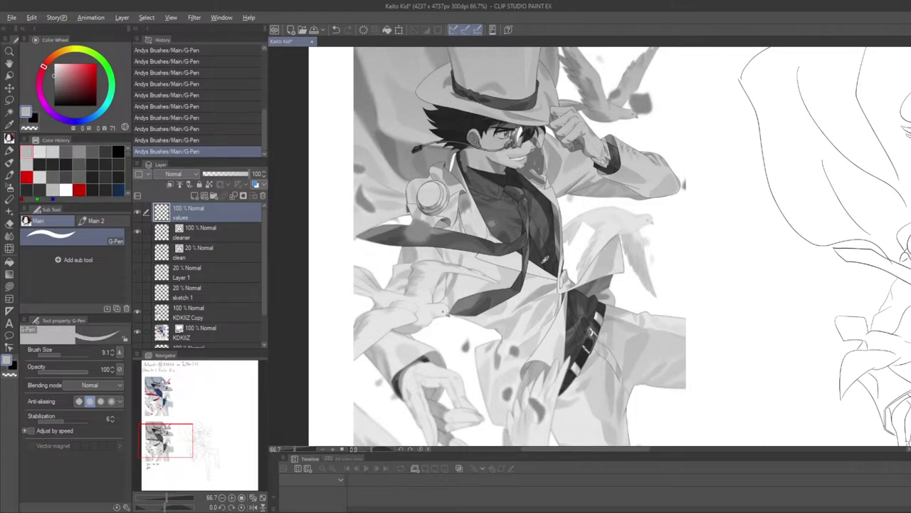
mouse_move(503, 211)
mouse_down()
mouse_move(490, 203)
mouse_move(526, 225)
mouse_move(527, 211)
mouse_move(507, 224)
mouse_move(502, 216)
mouse_up()
drag(650, 180, 622, 181)
mouse_move(509, 224)
mouse_down()
mouse_move(498, 222)
mouse_move(547, 205)
mouse_move(522, 204)
mouse_move(515, 180)
mouse_move(503, 232)
mouse_move(524, 222)
mouse_move(509, 232)
mouse_up()
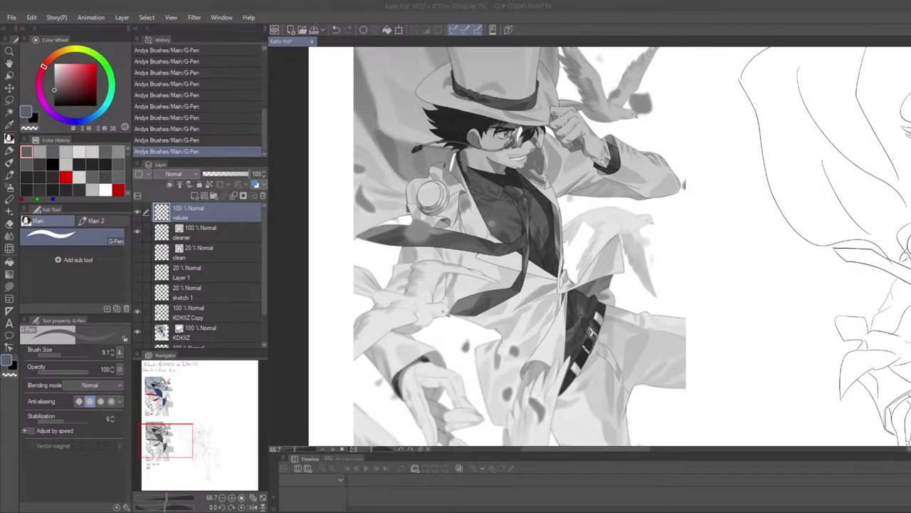
click(471, 360)
scroll(471, 360, down, 5)
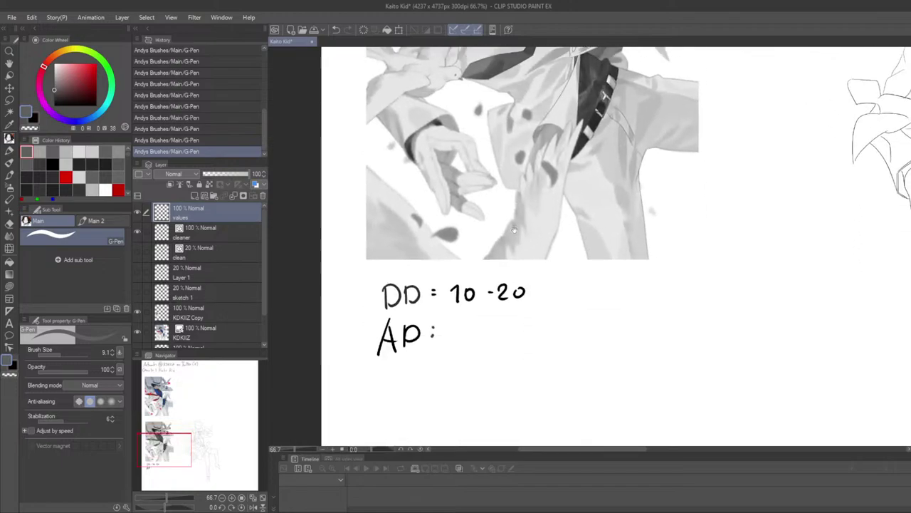
scroll(484, 249, down, 2)
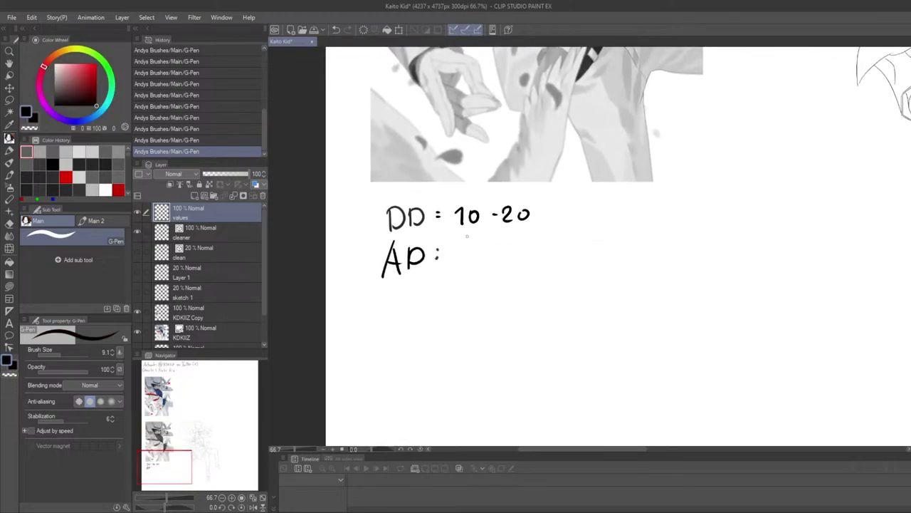
Handwrite the range "20-40" after the "AD:" label in the value notes
mouse_move(453, 251)
mouse_down()
mouse_move(464, 269)
mouse_move(473, 253)
mouse_up()
drag(485, 259, 509, 261)
mouse_move(510, 250)
mouse_down()
mouse_move(512, 265)
mouse_move(527, 252)
mouse_up()
scroll(516, 274, down, 1)
scroll(516, 274, down, 4)
drag(549, 168, 510, 290)
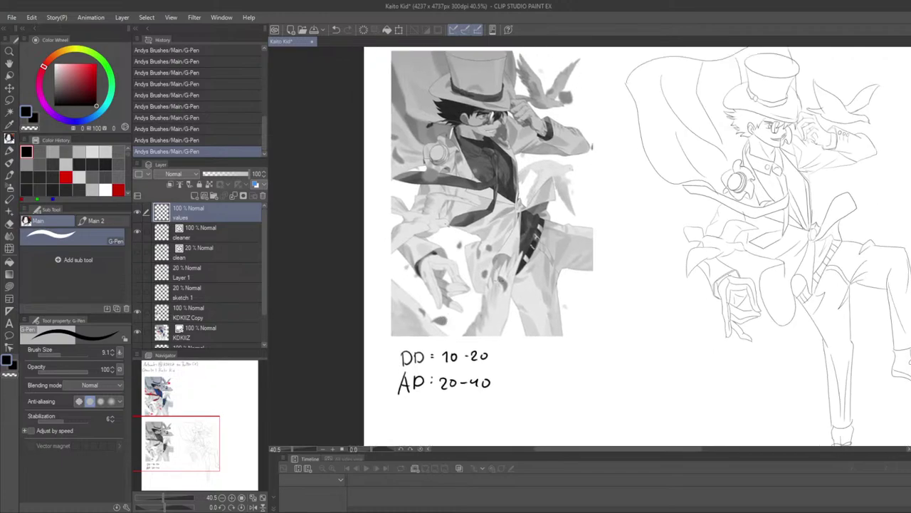
Sample the dark clothing in the grayscale reference again to check it against the noted dark ranges
scroll(510, 288, up, 3)
mouse_move(531, 227)
mouse_down()
mouse_move(526, 203)
mouse_move(538, 243)
mouse_up()
click(550, 216)
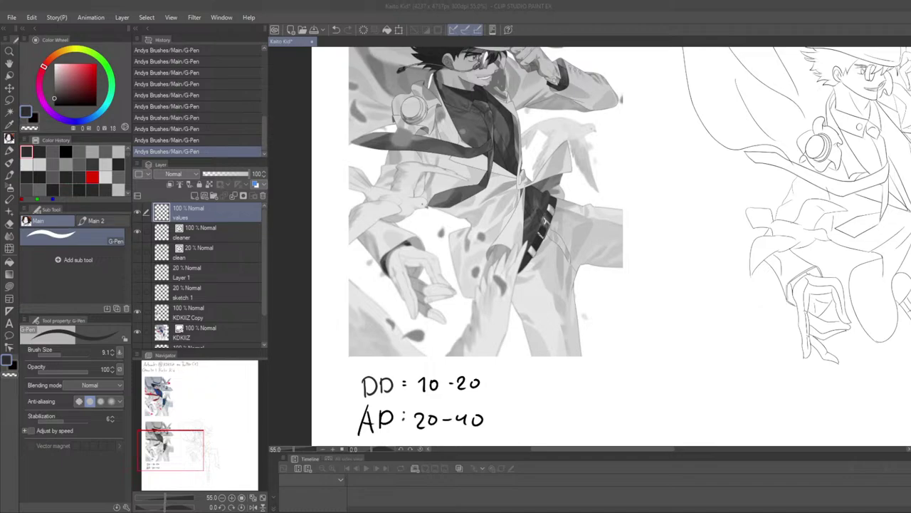
click(499, 307)
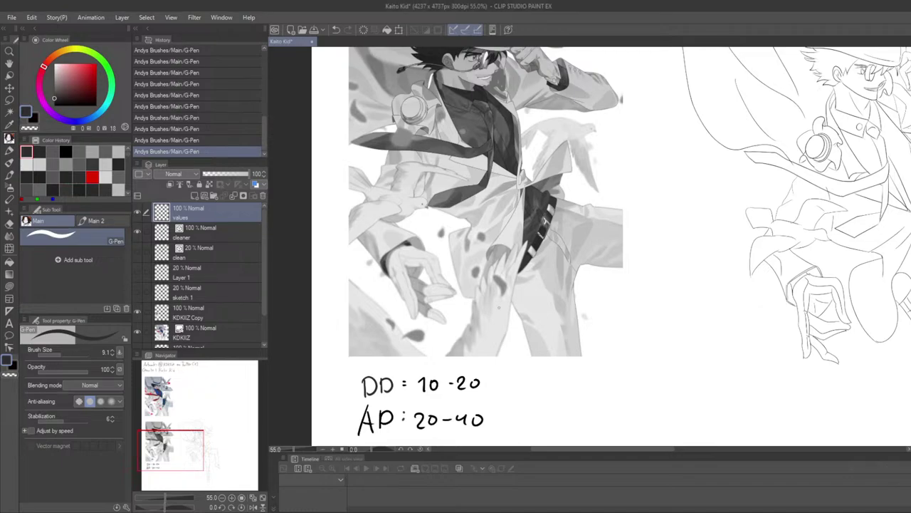
Erase the faint dash in the "DD" range and redraw it cleanly between 10 and 20
drag(498, 308, 488, 253)
key(e)
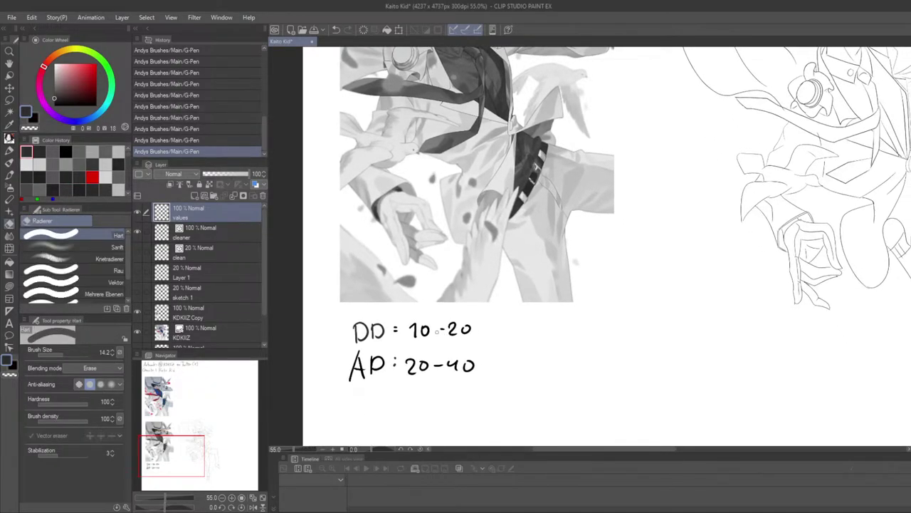
key(p)
drag(435, 330, 445, 330)
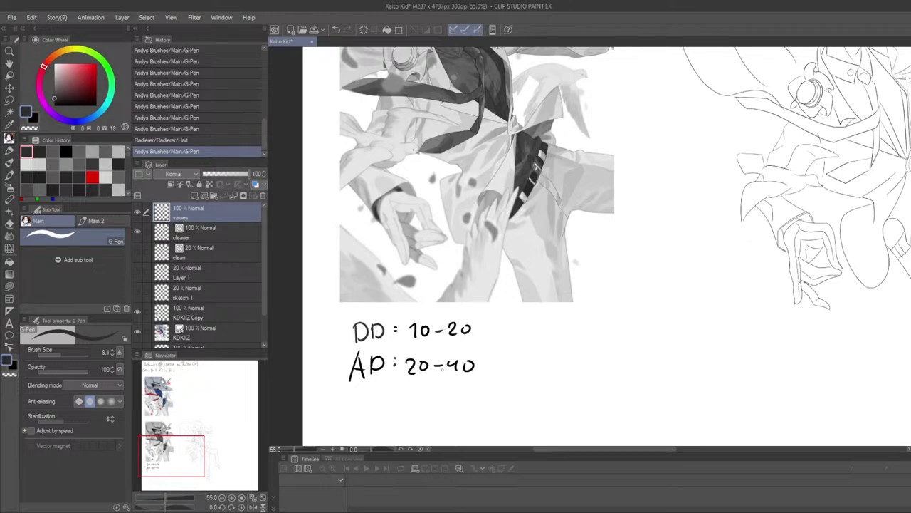
Sample the pale bird area beside the jacket in the grayscale reference to check its brightness
drag(441, 368, 488, 490)
scroll(438, 343, down, 1)
drag(439, 343, 448, 262)
scroll(437, 292, up, 1)
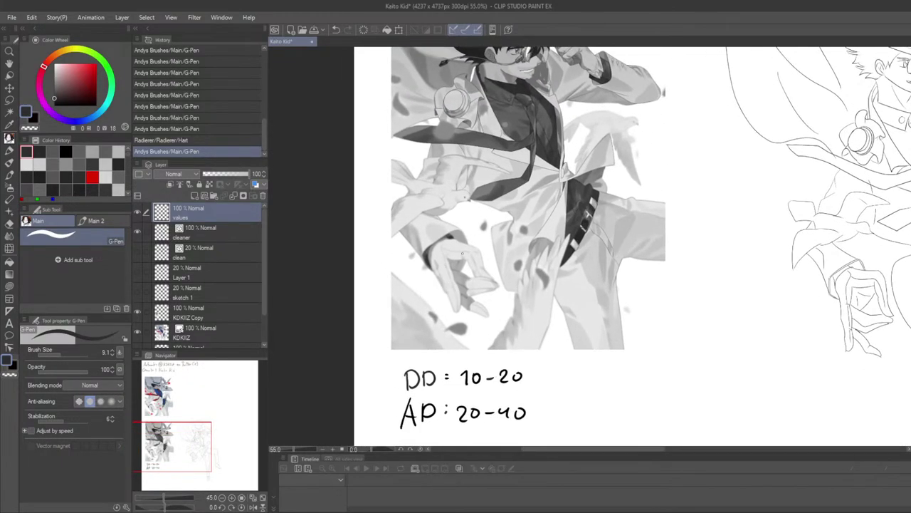
alt+click(576, 147)
mouse_move(576, 148)
mouse_down()
mouse_move(552, 160)
mouse_move(517, 136)
mouse_up()
Pick black from the existing notes and handwrite the label "AL:" on a third line beneath "AD"
drag(488, 386, 549, 254)
alt+click(504, 312)
drag(525, 357, 534, 338)
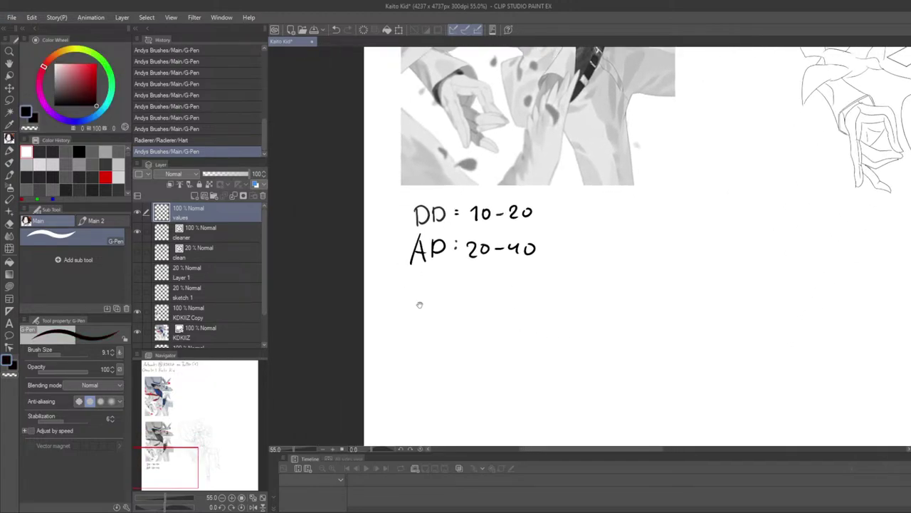
mouse_move(420, 305)
mouse_down()
mouse_move(403, 275)
mouse_move(417, 275)
mouse_up()
mouse_move(406, 268)
mouse_down()
mouse_move(435, 276)
mouse_move(430, 340)
mouse_up()
click(447, 259)
click(447, 271)
Sample the sleeve, the white bird and the front of the light jacket to check their brightness
drag(430, 279, 387, 458)
drag(373, 389, 403, 385)
alt+click(385, 314)
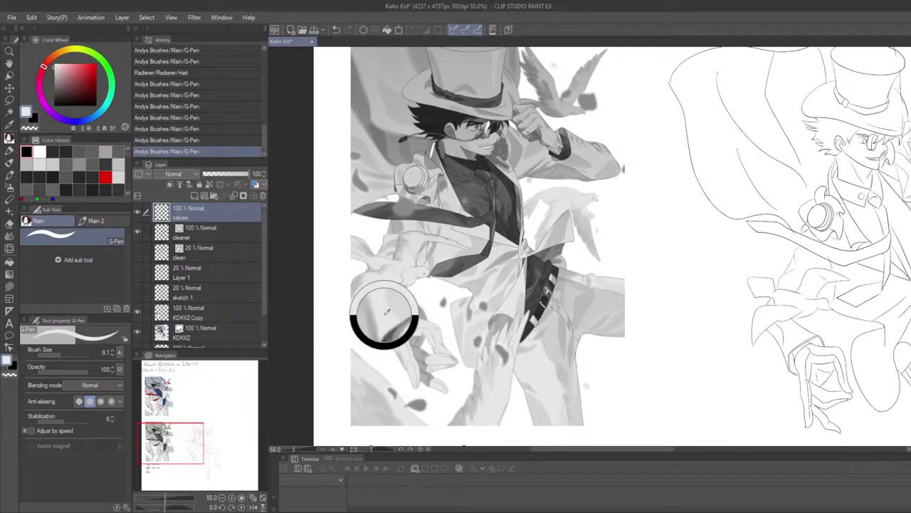
alt+click(552, 218)
alt+click(502, 253)
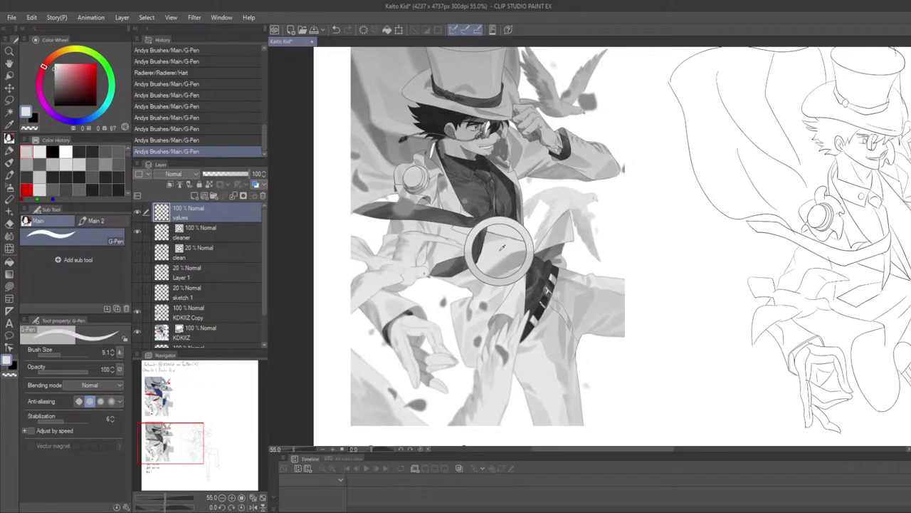
drag(501, 247, 469, 322)
drag(479, 355, 497, 265)
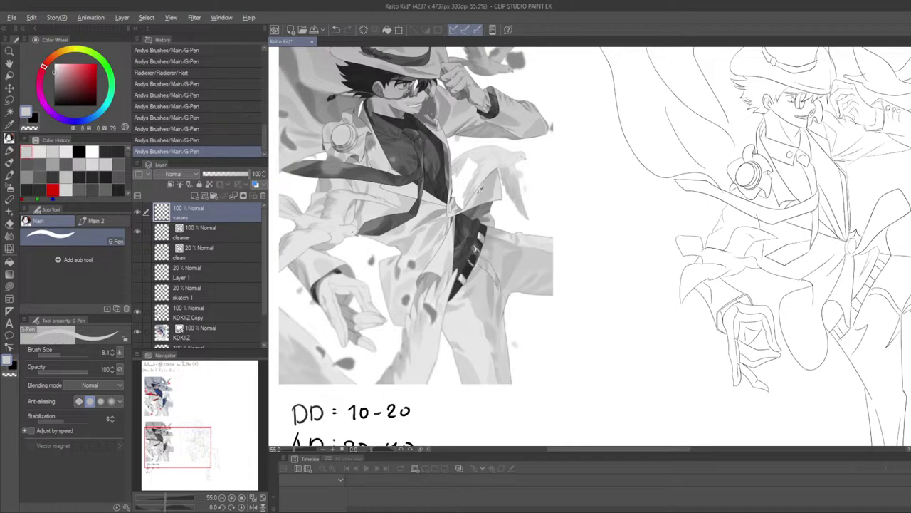
Sample the flared coat flap and the shaded parts of the light jacket to compare their brightness
drag(483, 212, 499, 193)
drag(523, 133, 530, 173)
drag(384, 264, 384, 263)
drag(440, 271, 506, 280)
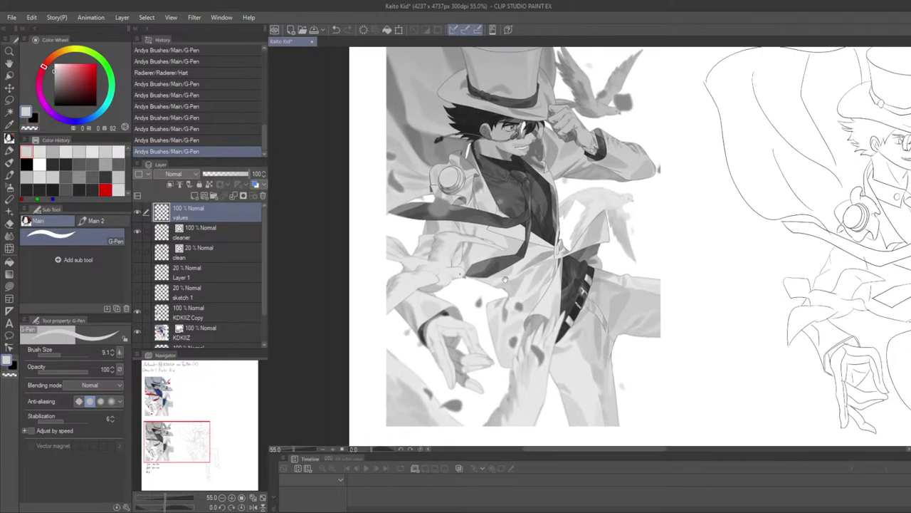
drag(458, 257, 424, 269)
drag(436, 376, 399, 305)
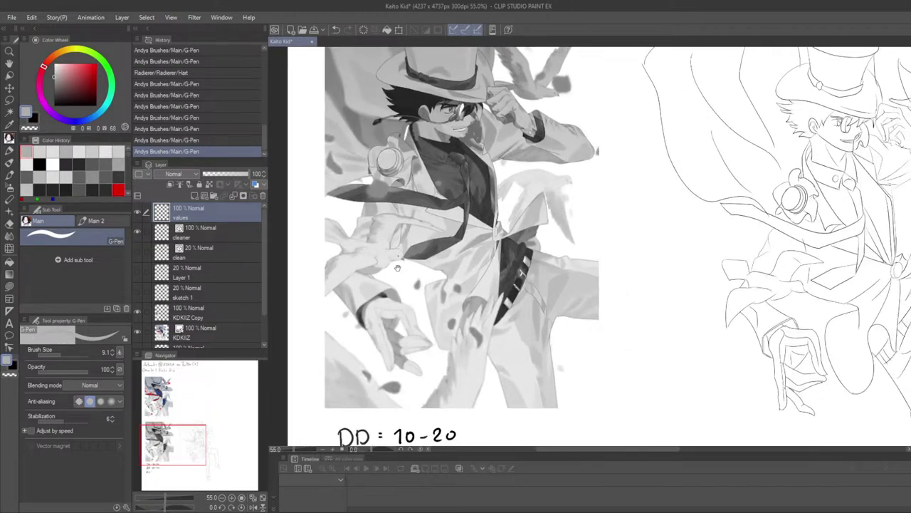
mouse_move(400, 267)
mouse_down()
mouse_move(404, 194)
mouse_move(396, 269)
mouse_up()
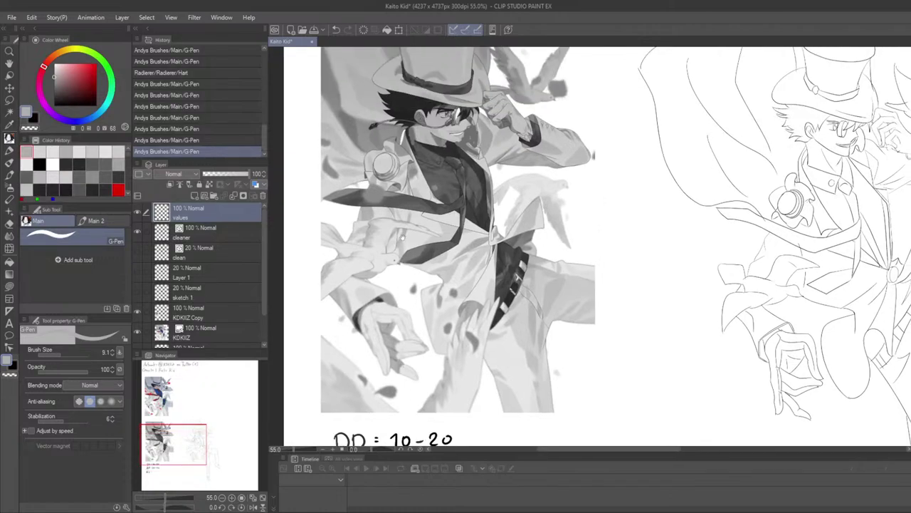
drag(423, 221, 439, 236)
drag(530, 217, 542, 222)
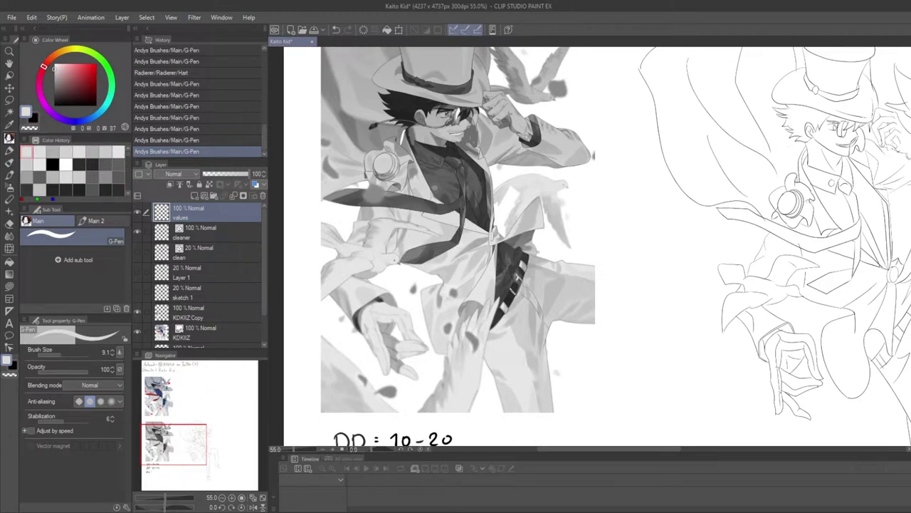
Sample the lit and shadowed folds on the coat front near the belt to determine the "AL" range
scroll(542, 303, down, 2)
mouse_move(499, 324)
mouse_down()
mouse_move(507, 325)
mouse_move(499, 310)
mouse_up()
alt+click(502, 308)
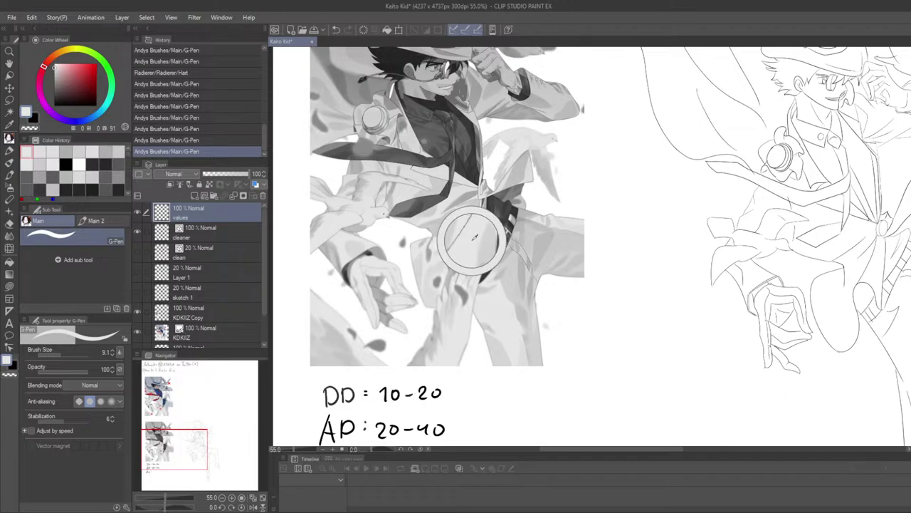
drag(482, 247, 482, 248)
drag(457, 200, 464, 204)
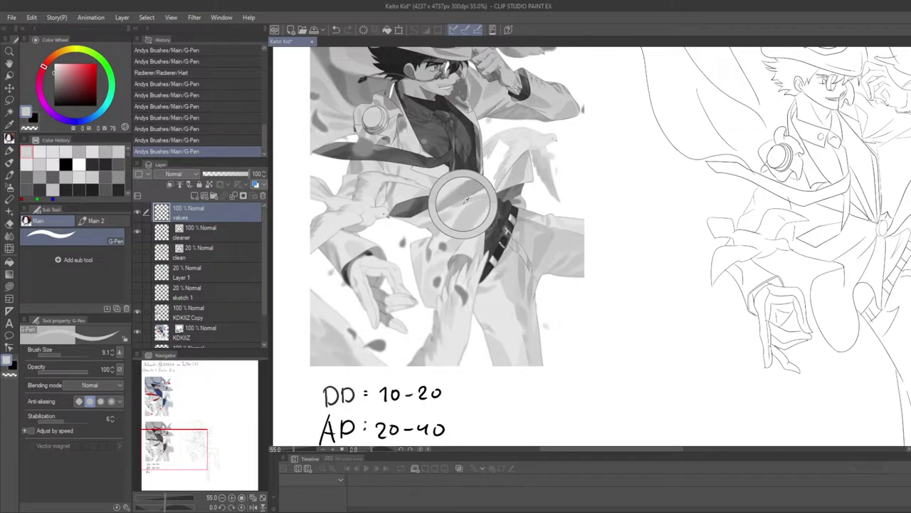
alt+click(466, 194)
alt+click(466, 195)
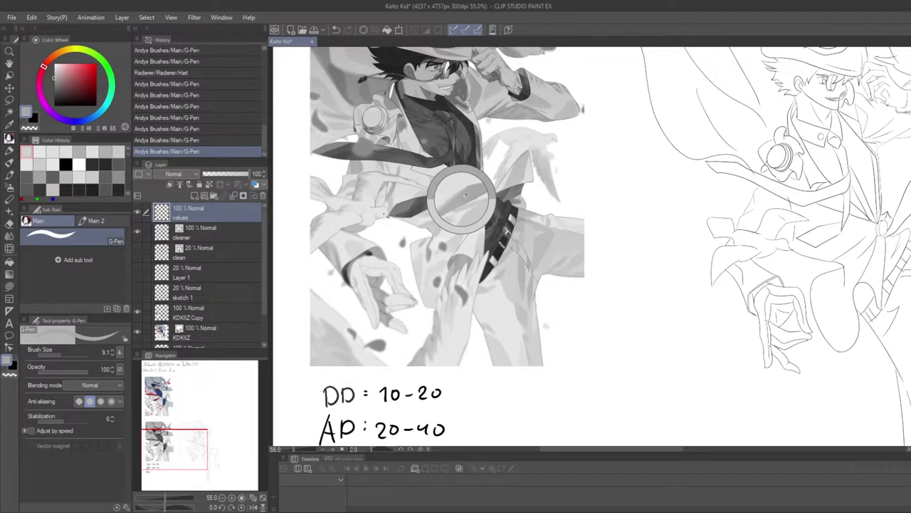
alt+click(466, 196)
alt+click(465, 197)
alt+click(465, 197)
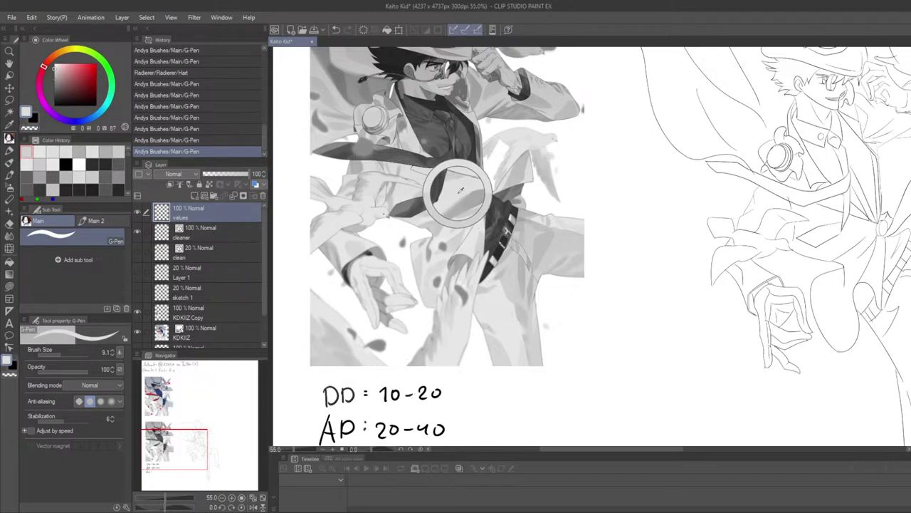
alt+click(463, 197)
alt+click(464, 198)
Pick black again and handwrite the range "80-60" after the "AL:" label
drag(464, 197, 470, 146)
drag(379, 436, 399, 367)
mouse_move(415, 335)
mouse_down()
mouse_move(417, 349)
mouse_move(422, 332)
mouse_move(430, 335)
mouse_up()
key(ctrl+z)
alt+click(436, 310)
drag(432, 342, 457, 339)
drag(445, 354, 447, 372)
mouse_move(459, 334)
mouse_down()
mouse_move(421, 435)
mouse_move(430, 357)
mouse_up()
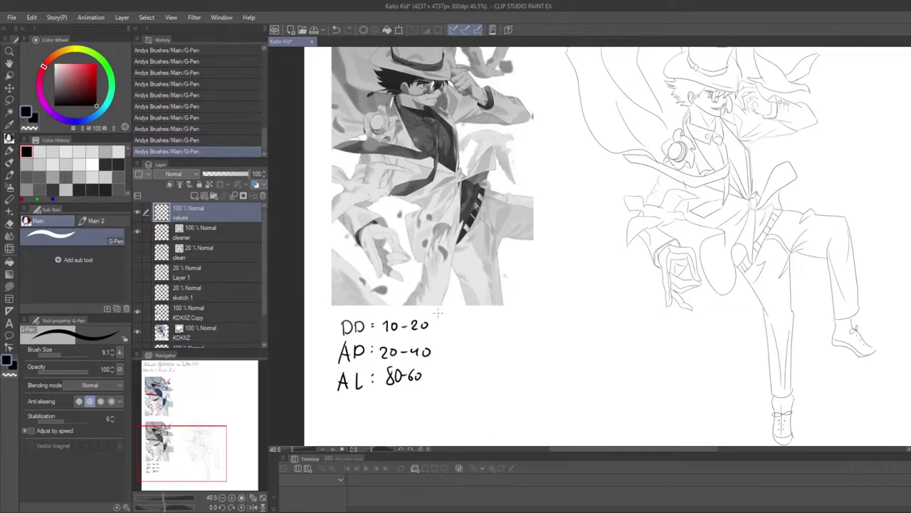
Handwrite the label "LL:" on a fourth line beneath the "AL" range
mouse_move(406, 408)
mouse_down()
mouse_move(433, 307)
mouse_move(435, 318)
mouse_move(392, 297)
mouse_move(360, 304)
mouse_move(361, 292)
mouse_move(372, 302)
mouse_up()
scroll(435, 321, up, 2)
key(ctrl+z)
drag(380, 282, 380, 298)
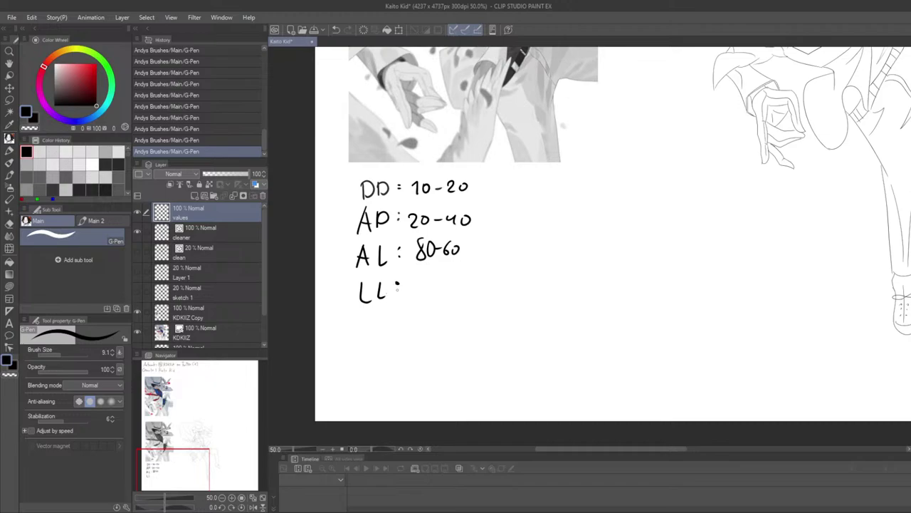
click(397, 294)
Sample the white background and the top hat in the grayscale reference to compare their brightness
drag(425, 183, 377, 389)
mouse_move(369, 288)
mouse_down()
mouse_move(404, 310)
mouse_move(406, 326)
mouse_move(425, 308)
mouse_up()
scroll(406, 309, up, 2)
alt+click(421, 283)
mouse_move(430, 243)
mouse_down()
mouse_move(439, 293)
mouse_move(424, 318)
mouse_move(482, 341)
mouse_up()
alt+click(437, 133)
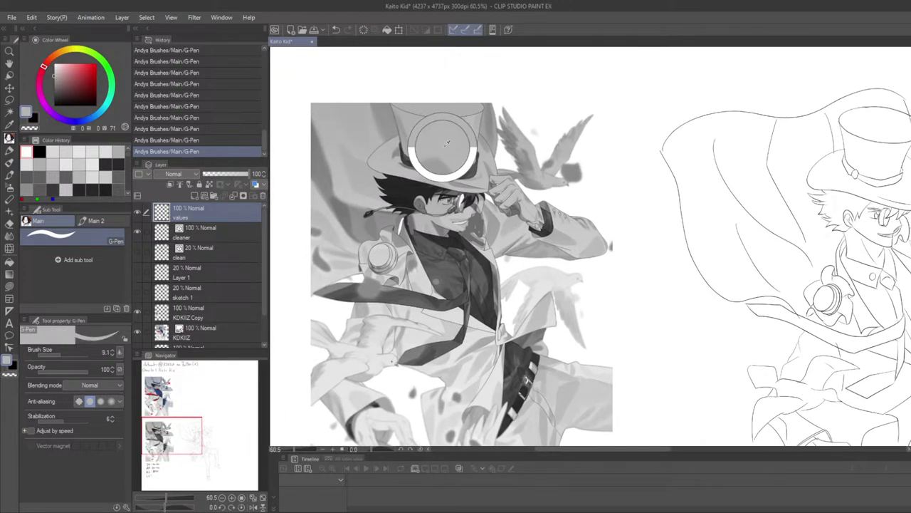
drag(446, 143, 360, 168)
Sample the white bird and the outstretched hand to determine the lightest value for "LL"
scroll(354, 162, down, 5)
drag(371, 281, 402, 199)
scroll(454, 222, up, 3)
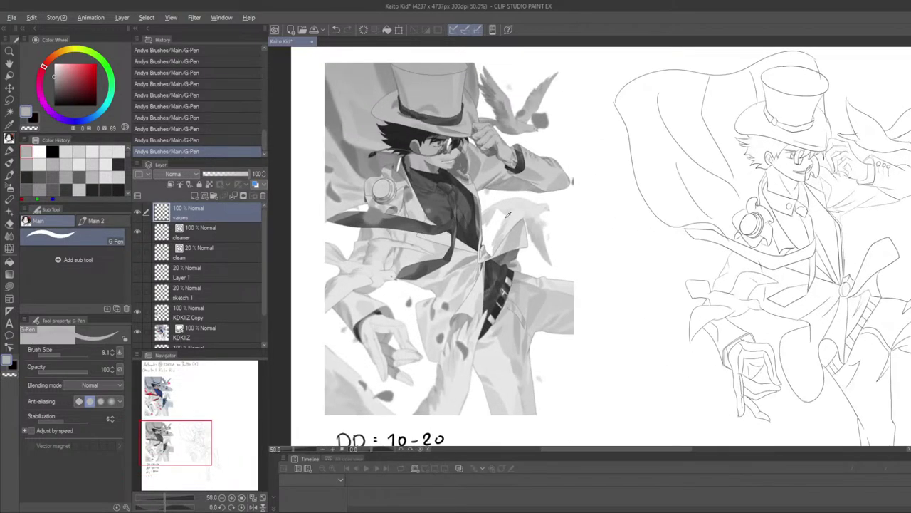
drag(532, 205, 530, 210)
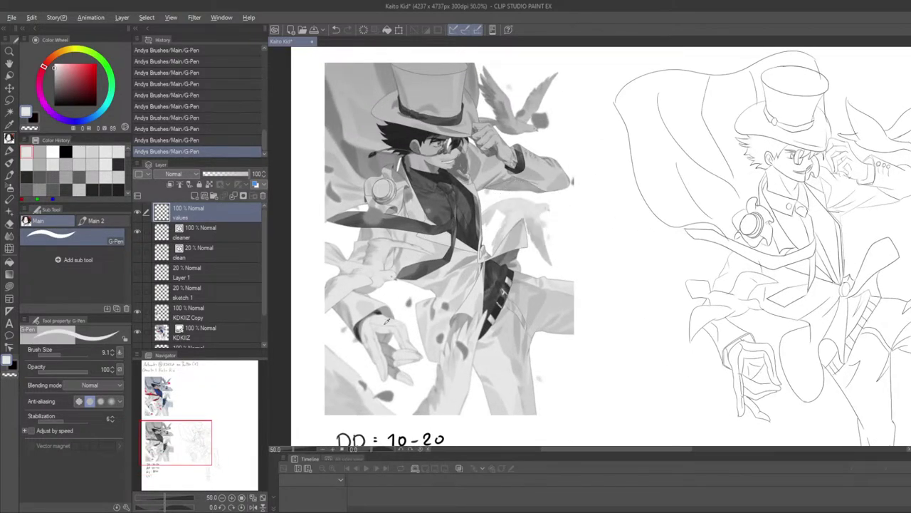
drag(378, 326, 390, 321)
Pick black from the notes and handwrite "90" after the "LL:" label
scroll(389, 321, down, 3)
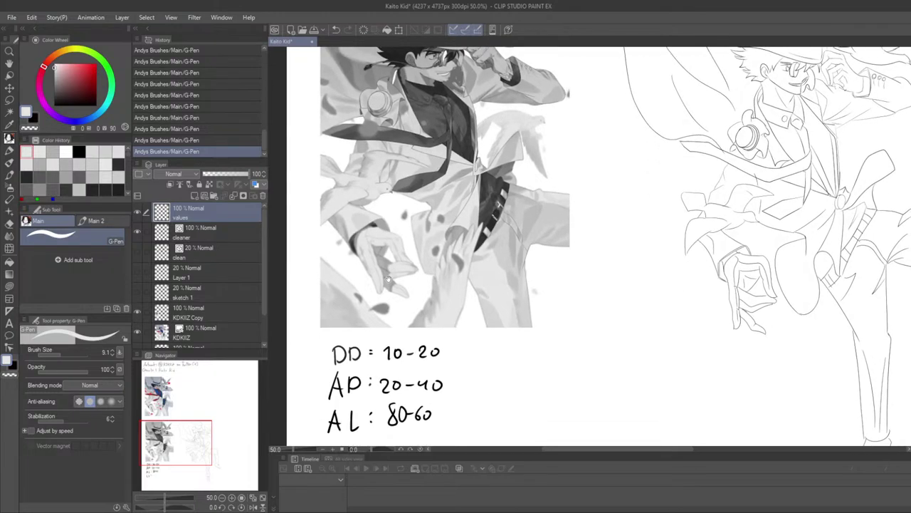
drag(390, 267, 392, 186)
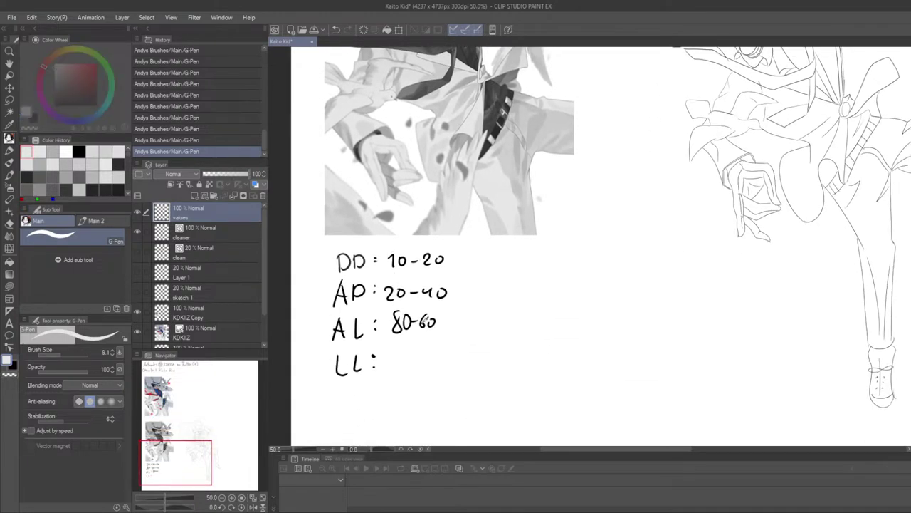
alt+click(402, 300)
mouse_move(400, 351)
mouse_down()
mouse_move(393, 373)
mouse_move(412, 355)
mouse_up()
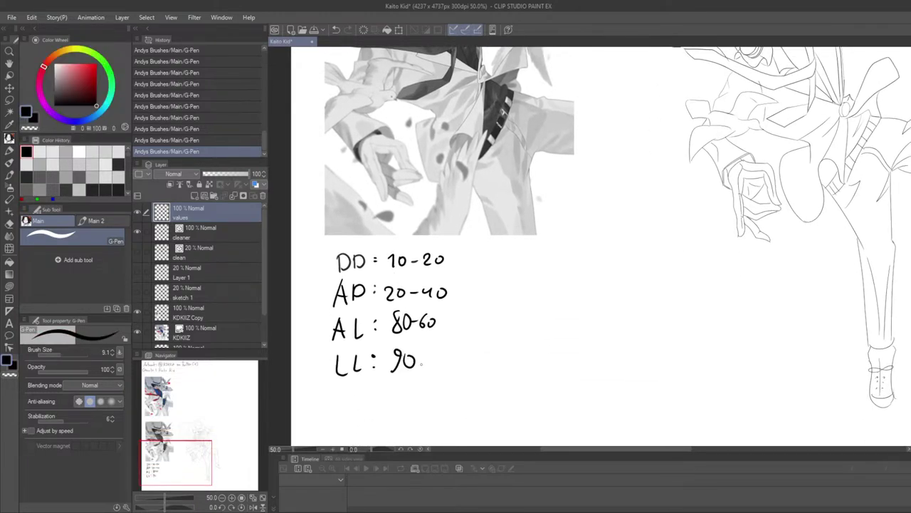
Sample a light area and the dark hair below the hat brim to compare the reference's value extremes
scroll(475, 353, up, 3)
click(517, 312)
scroll(517, 312, up, 3)
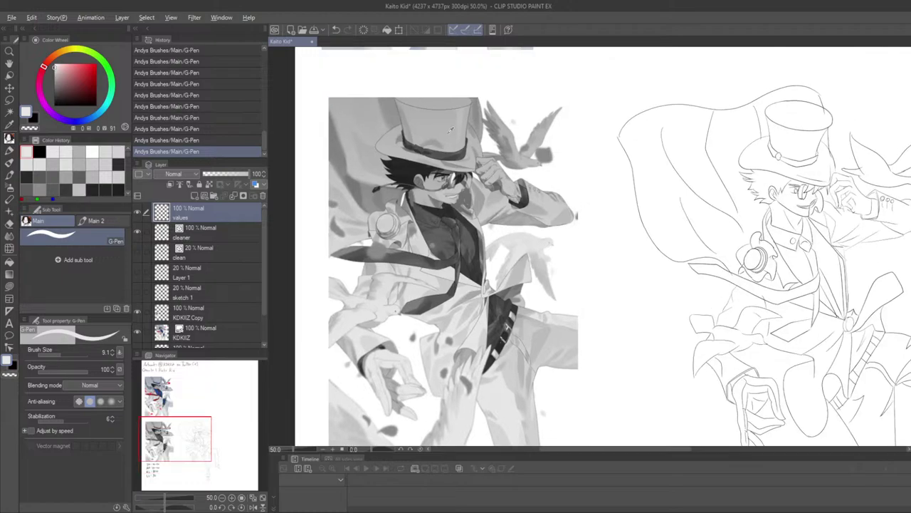
click(457, 176)
mouse_move(457, 177)
mouse_down()
mouse_move(436, 188)
mouse_move(421, 171)
mouse_up()
scroll(503, 264, down, 5)
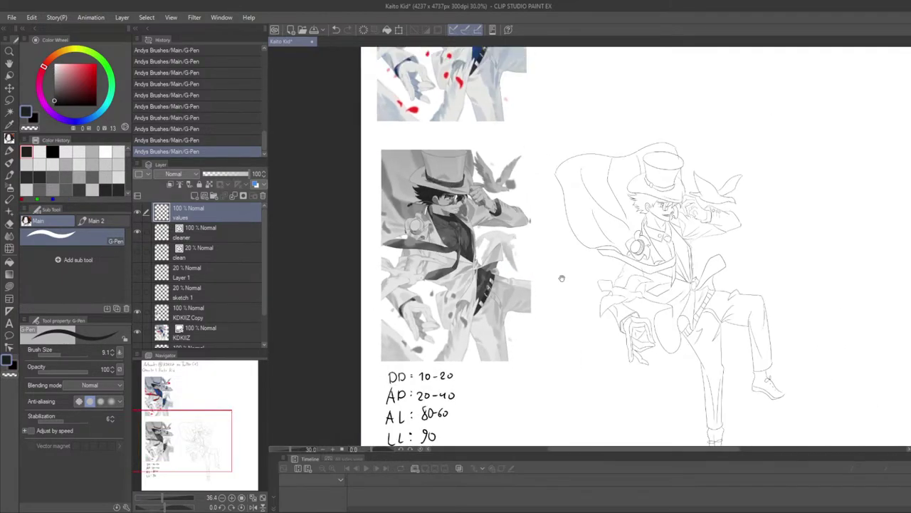
Create a new raster layer directly below the "cleaner" layer and name it "value painting"
drag(528, 313, 522, 256)
scroll(527, 313, right, 2)
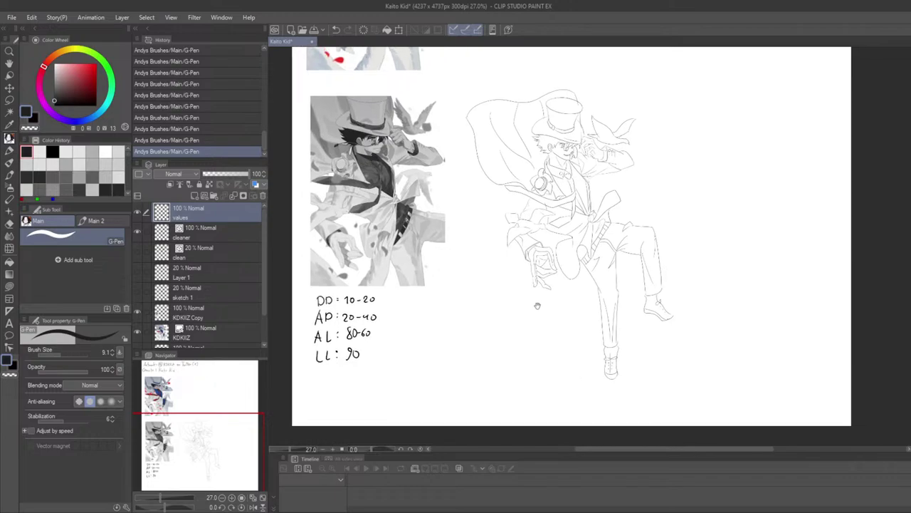
scroll(509, 306, up, 2)
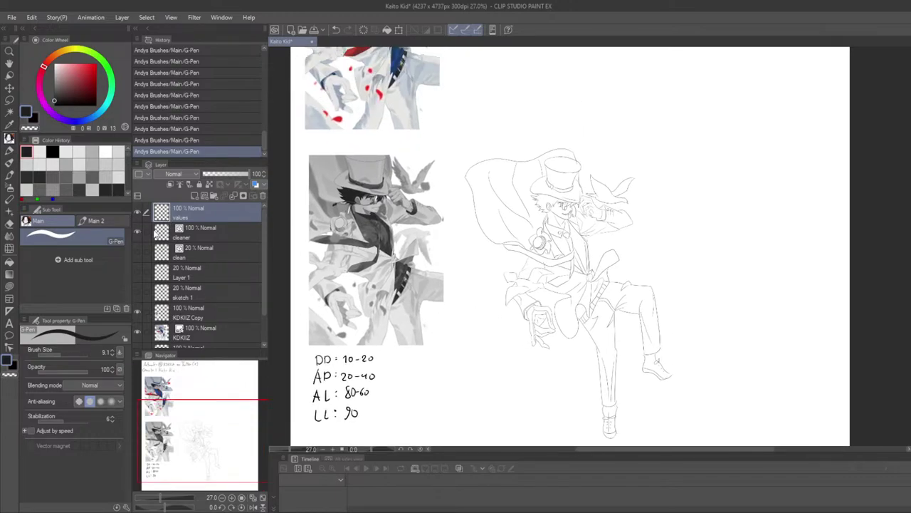
click(195, 194)
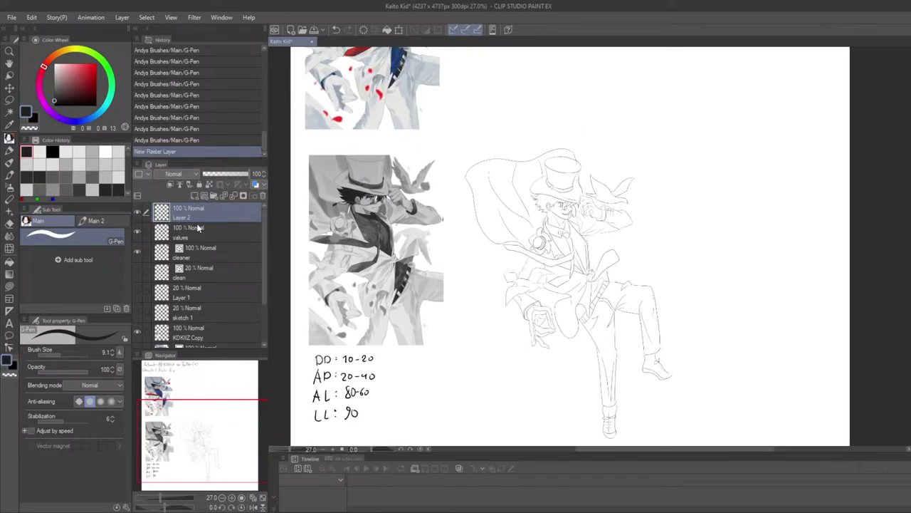
drag(204, 214, 213, 258)
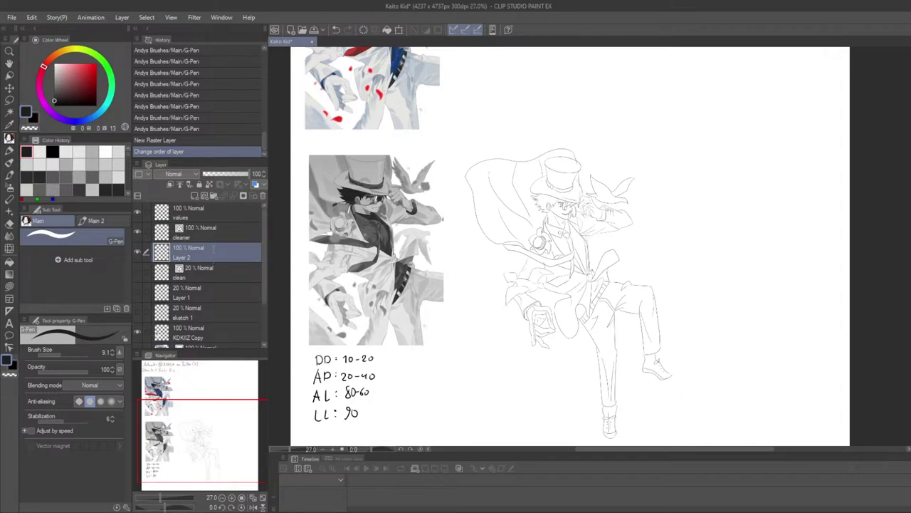
text(value painting)
key(Return)
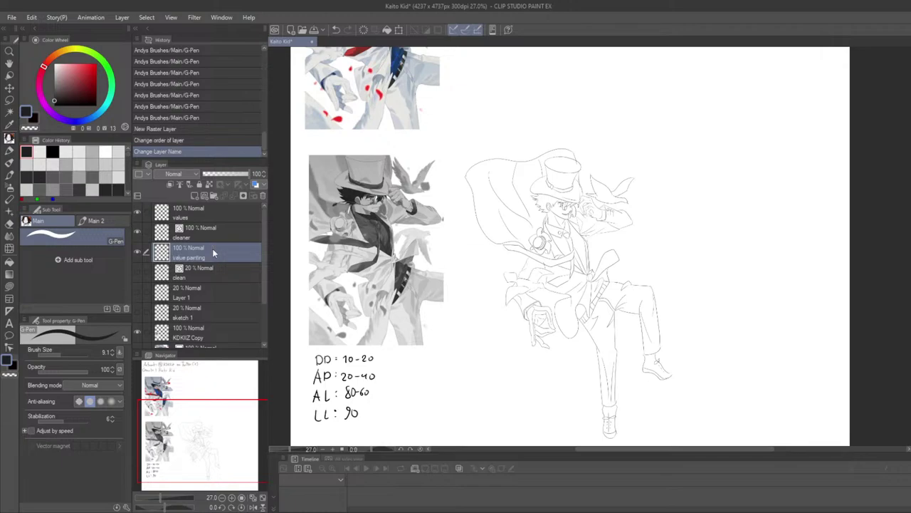
Move the "values" layer directly below "value painting", make "value painting" the active layer and view the line art at 100%
drag(206, 213, 216, 257)
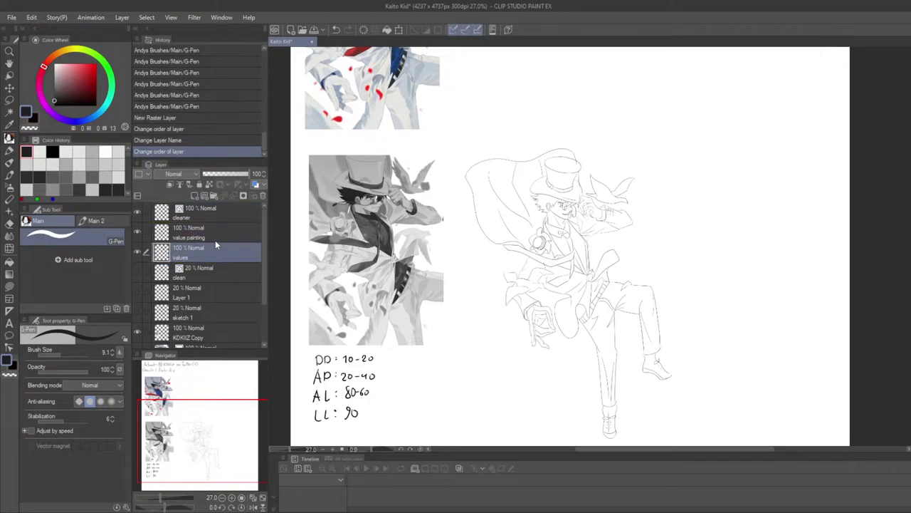
click(214, 235)
key(ctrl+alt+0)
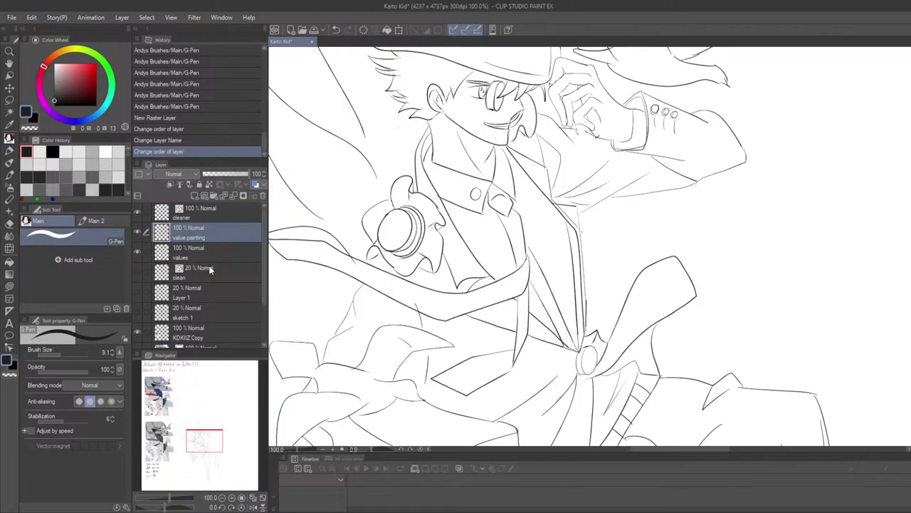
Examine the grayscale reference and its handwritten value ranges alongside the full line art
key(Tab)
scroll(350, 305, down, 5)
drag(282, 315, 387, 269)
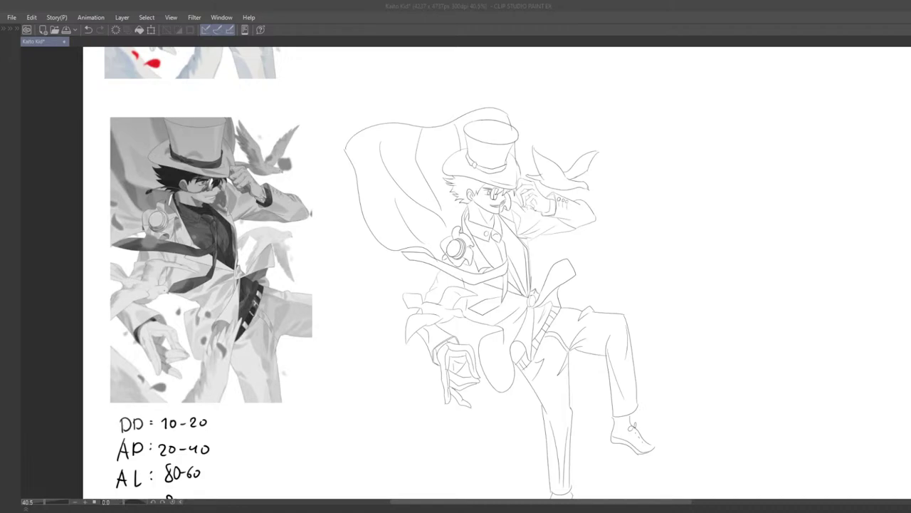
click(180, 149)
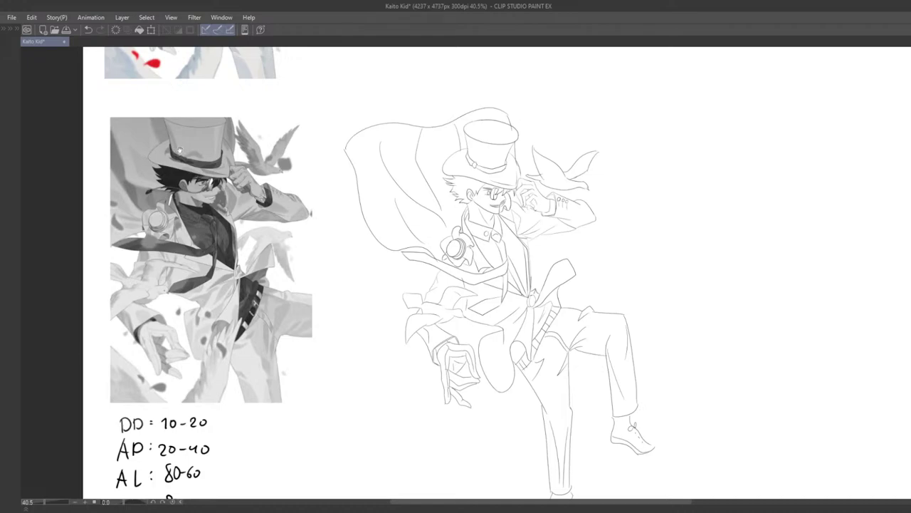
mouse_move(345, 291)
mouse_down()
mouse_move(437, 287)
mouse_move(369, 280)
mouse_move(405, 295)
mouse_move(429, 348)
mouse_up()
scroll(443, 276, up, 1)
drag(388, 277, 369, 322)
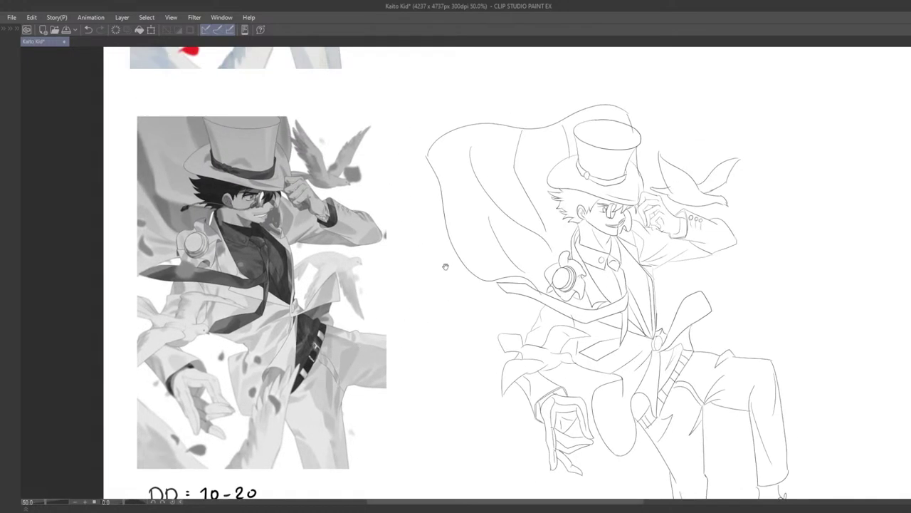
drag(445, 266, 489, 208)
mouse_move(512, 324)
mouse_down()
mouse_move(508, 252)
mouse_move(464, 278)
mouse_up()
scroll(505, 274, down, 3)
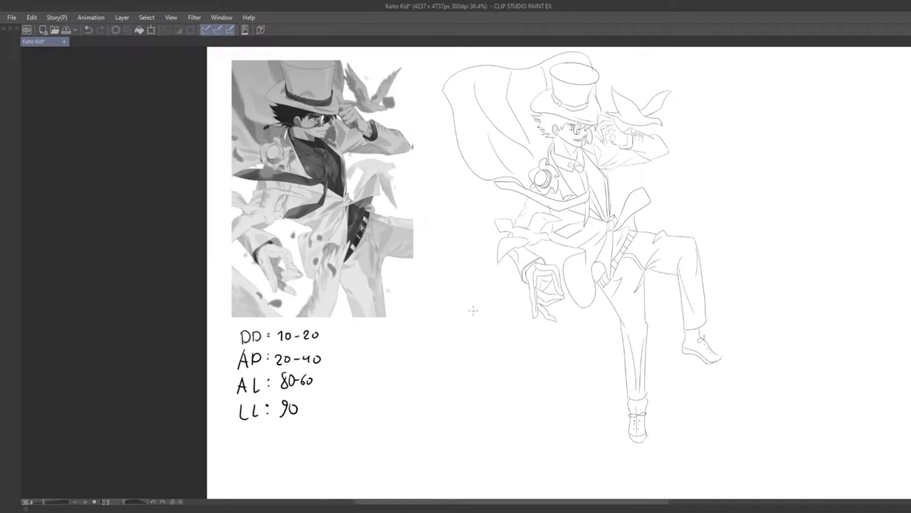
drag(473, 311, 452, 332)
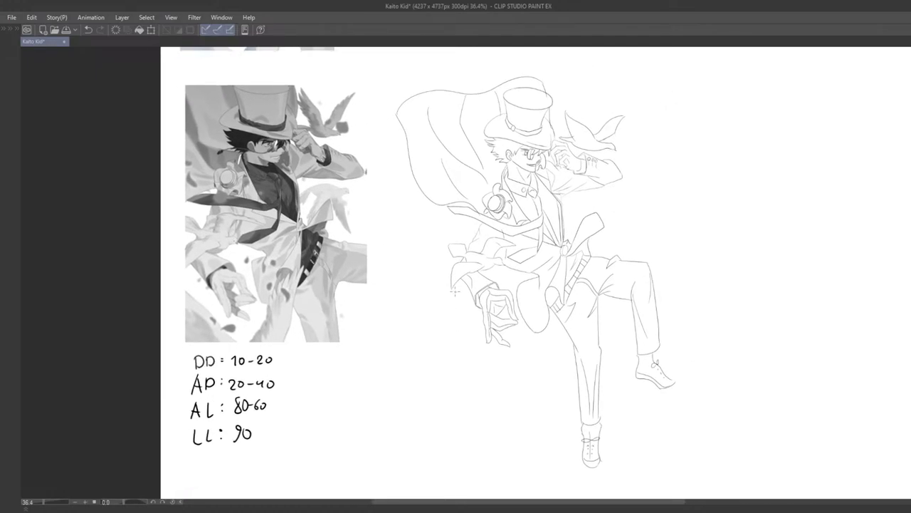
drag(425, 296, 463, 297)
drag(462, 260, 458, 274)
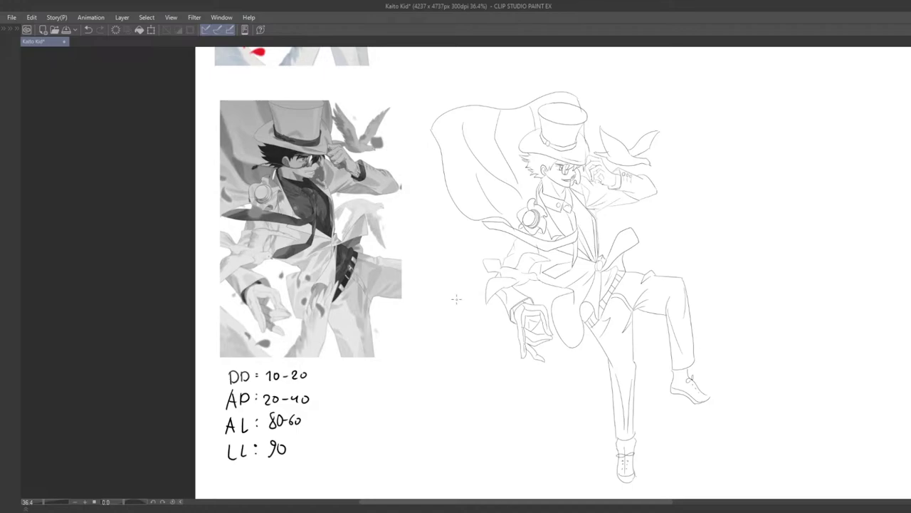
scroll(456, 299, up, 2)
drag(613, 322, 554, 321)
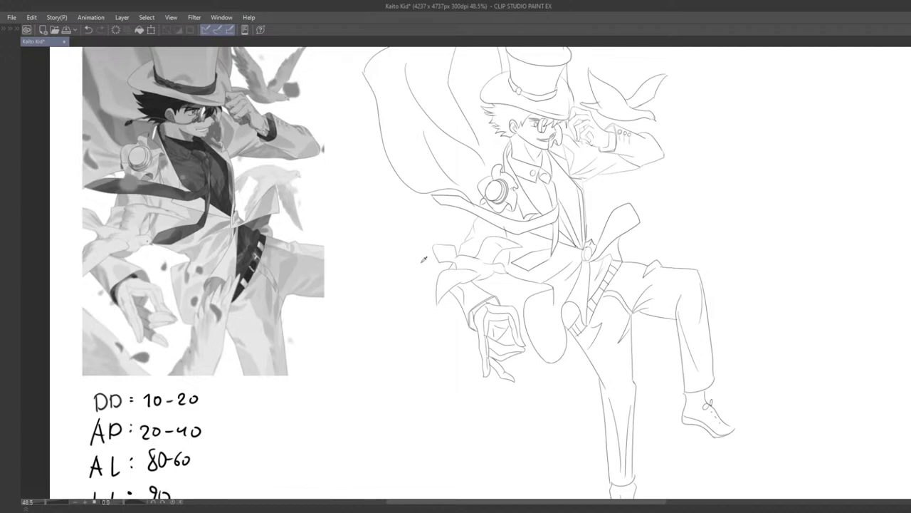
drag(508, 243, 532, 266)
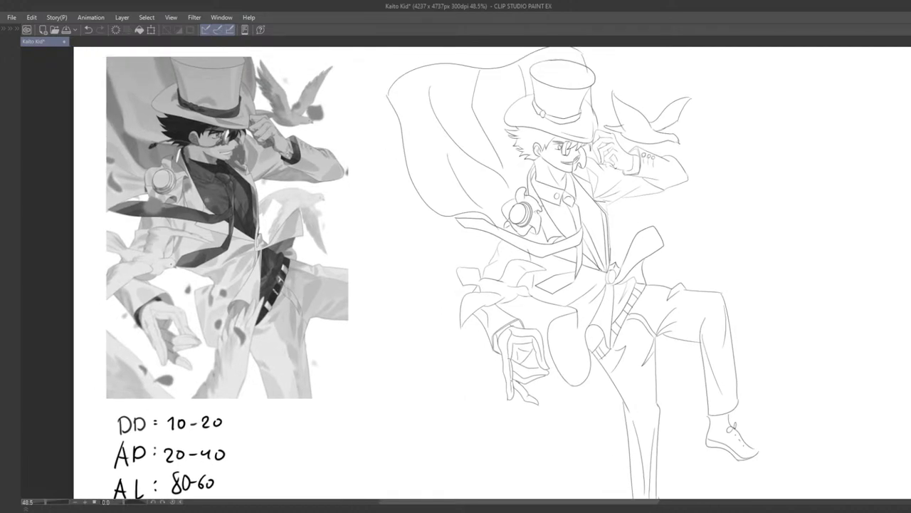
scroll(537, 207, up, 1)
mouse_move(561, 192)
mouse_down()
mouse_move(551, 186)
mouse_move(572, 202)
mouse_move(562, 186)
mouse_move(578, 192)
mouse_up()
key(ctrl+z)
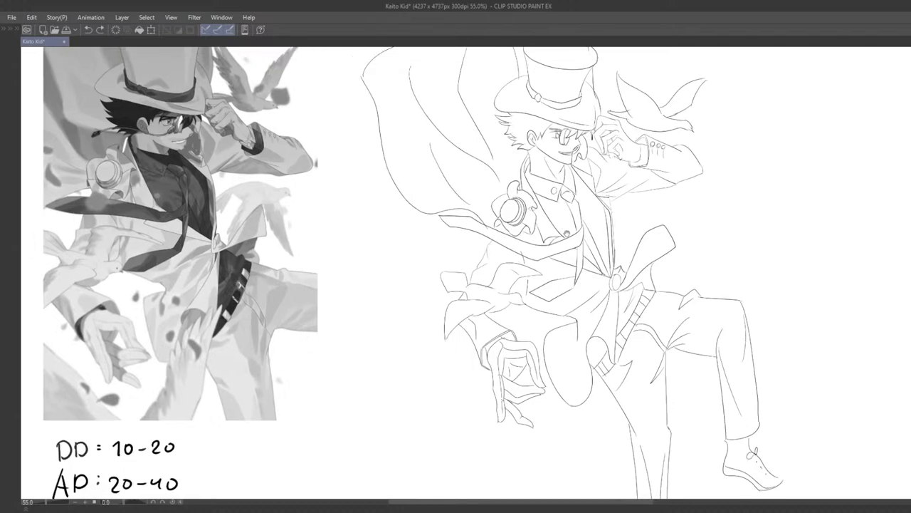
Duplicate the "cleaner" line art layer and hide the original
key(Tab)
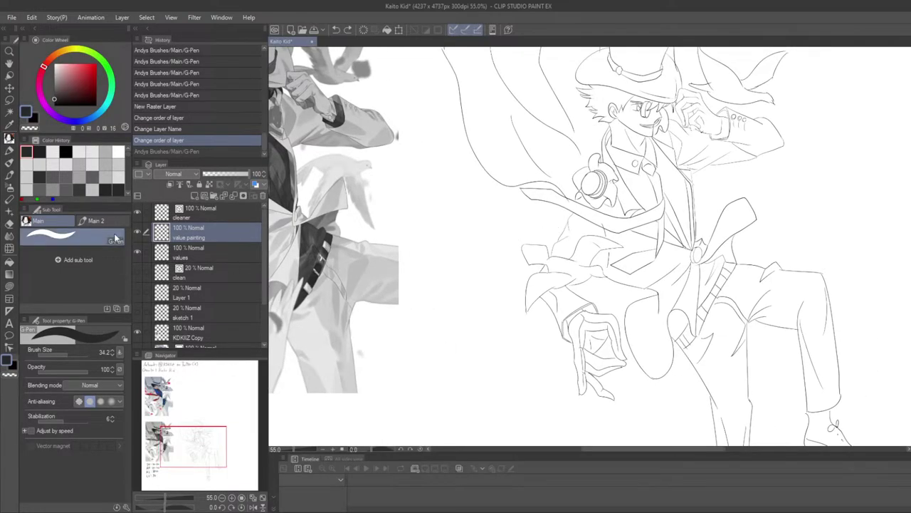
click(213, 208)
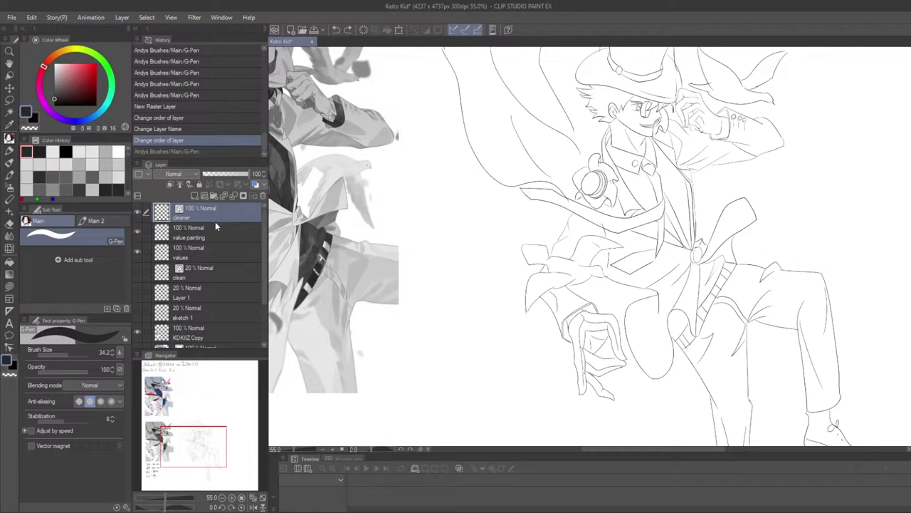
key(ctrl+v)
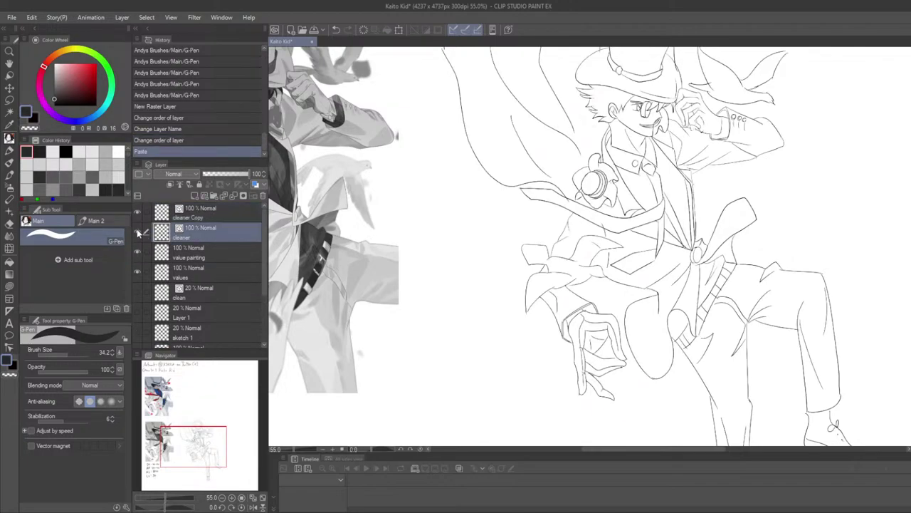
click(138, 230)
Use the Object tool to set the brush size of the copied vector lines to 2.7
click(9, 75)
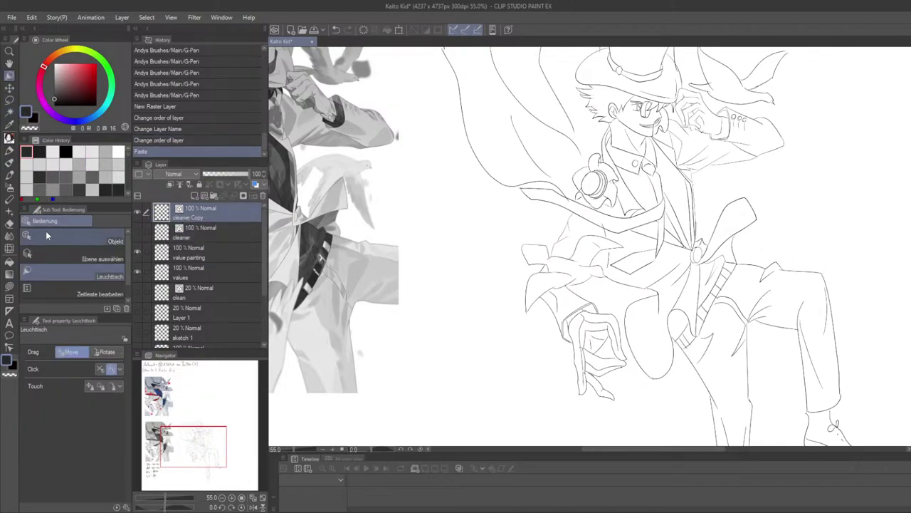
click(86, 241)
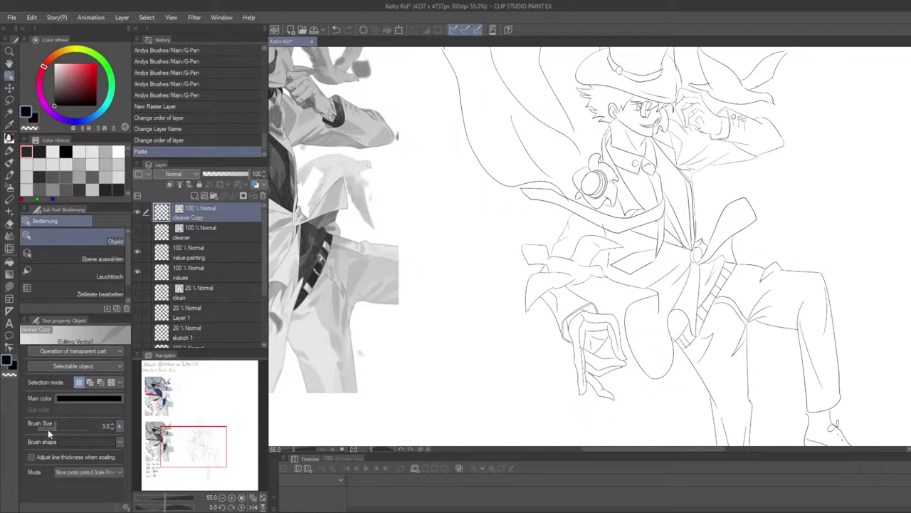
drag(48, 429, 52, 429)
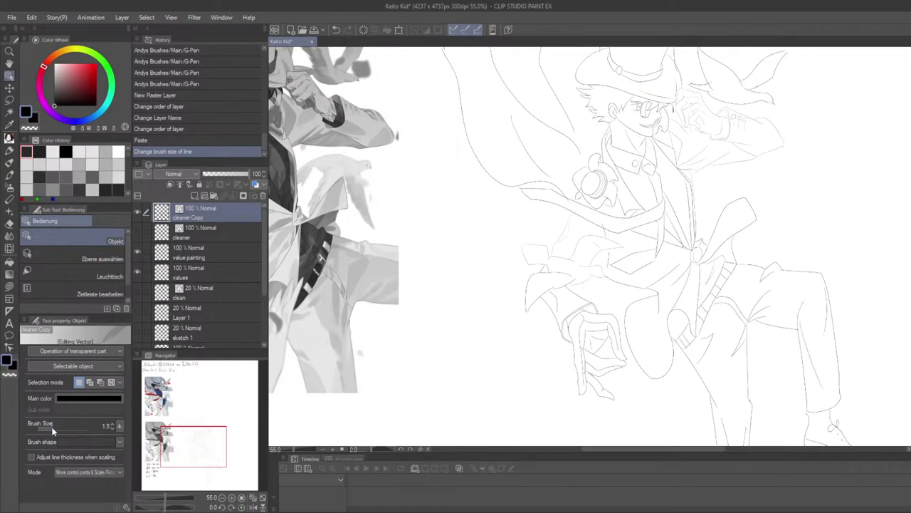
scroll(498, 323, down, 3)
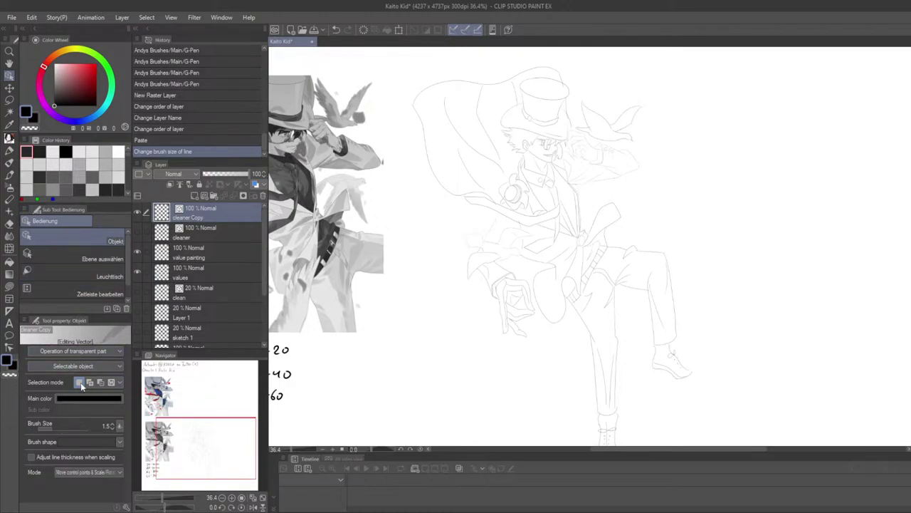
drag(53, 428, 56, 428)
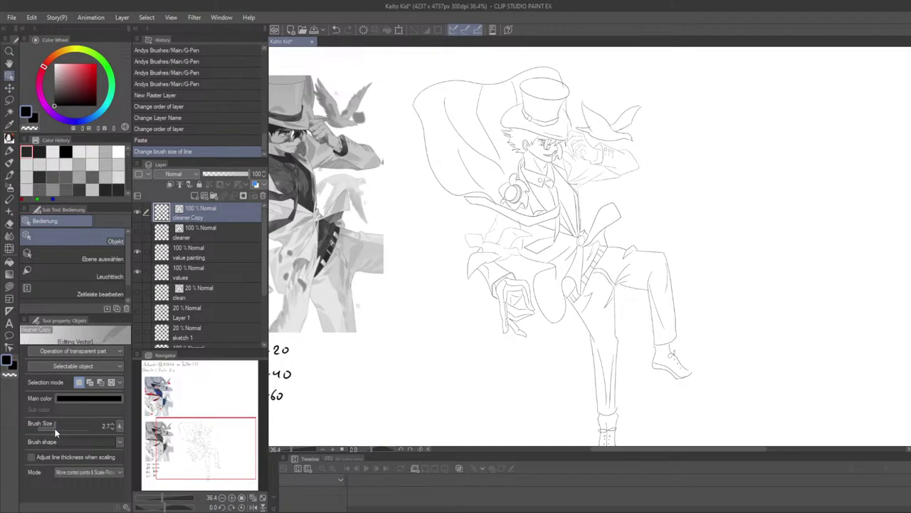
Lower the "cleaner Copy" layer's opacity to 19% and make "value painting" the active layer
drag(231, 174, 212, 175)
click(203, 233)
click(182, 256)
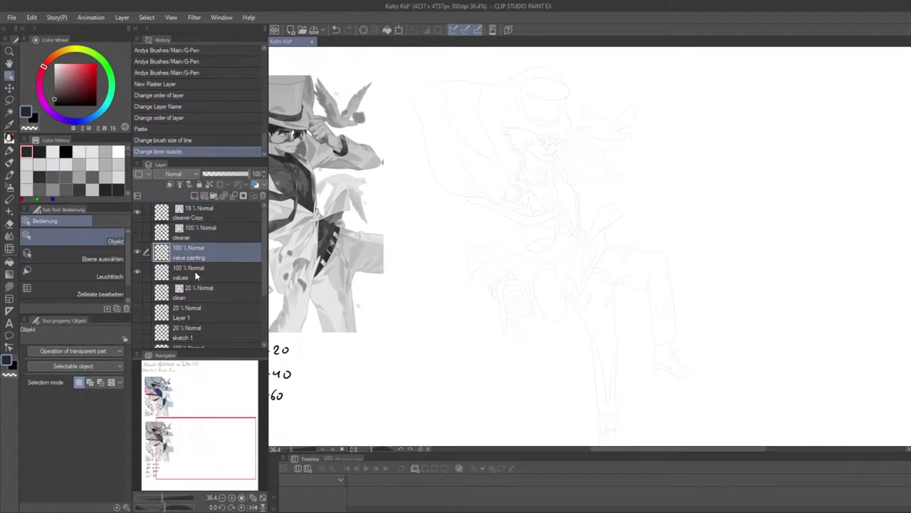
Compare the faded line art with the grayscale reference, focusing on the torso and shirt
key(ctrl+alt+0)
drag(346, 313, 544, 311)
key(Tab)
scroll(559, 284, down, 3)
drag(576, 256, 470, 343)
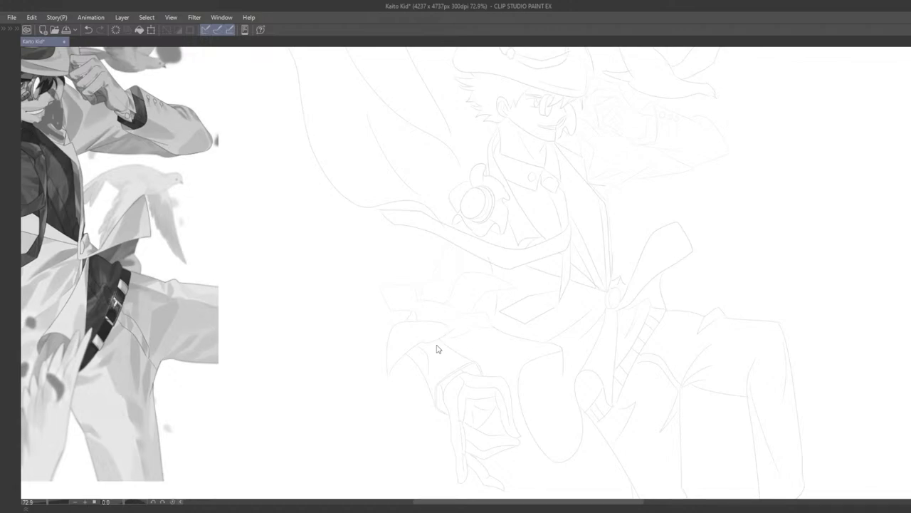
drag(438, 320, 456, 363)
scroll(462, 300, down, 3)
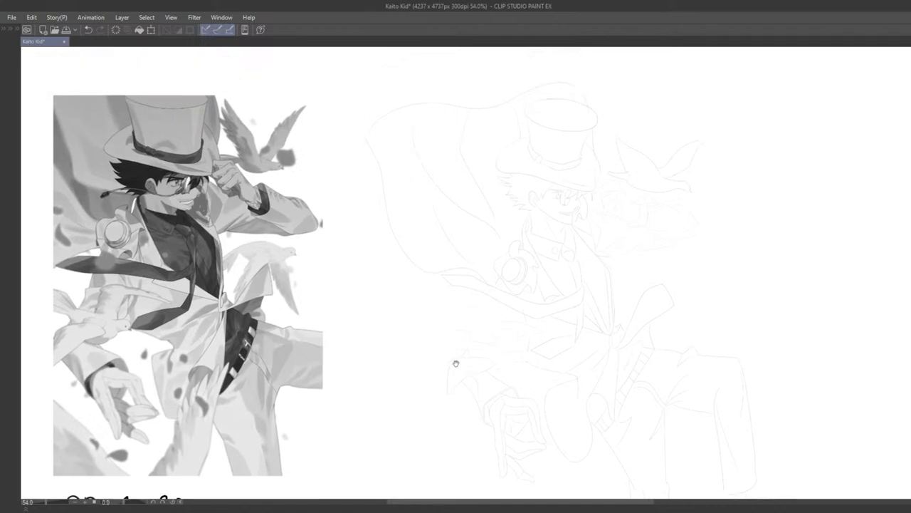
scroll(456, 364, up, 2)
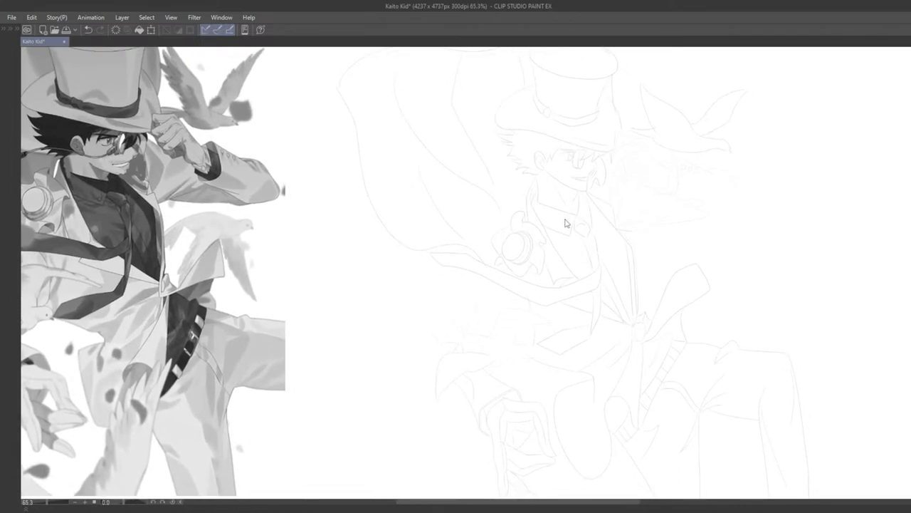
Try blocking in the shirt below the collar with a dark G-Pen stroke
key(Tab)
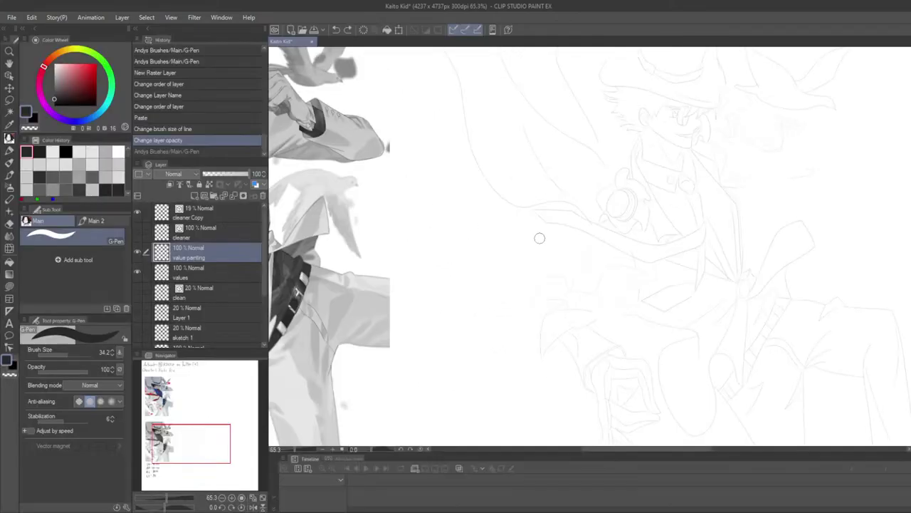
key(Tab)
drag(598, 248, 517, 297)
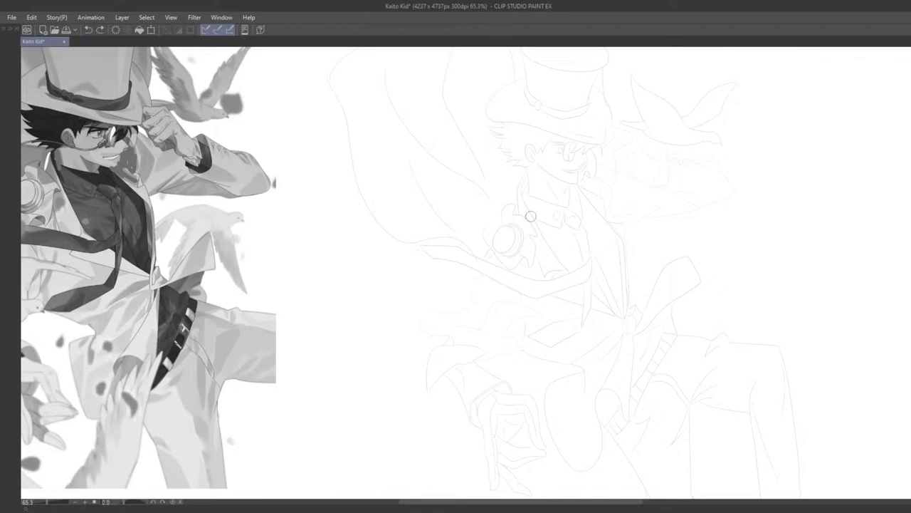
drag(532, 204, 566, 259)
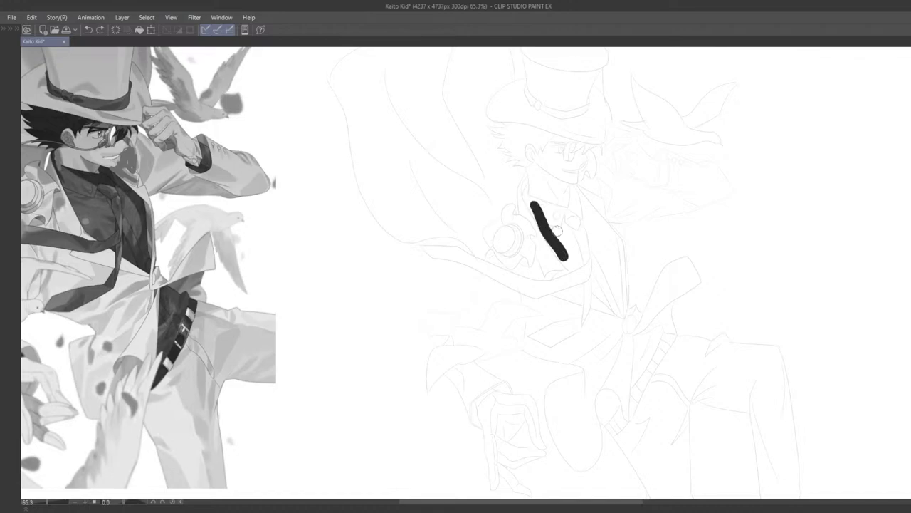
key(ctrl+z)
drag(534, 204, 568, 258)
key(ctrl+z)
Try filling the shirt area between the lapels with the Hard airbrush in the same dark tone
key(Tab)
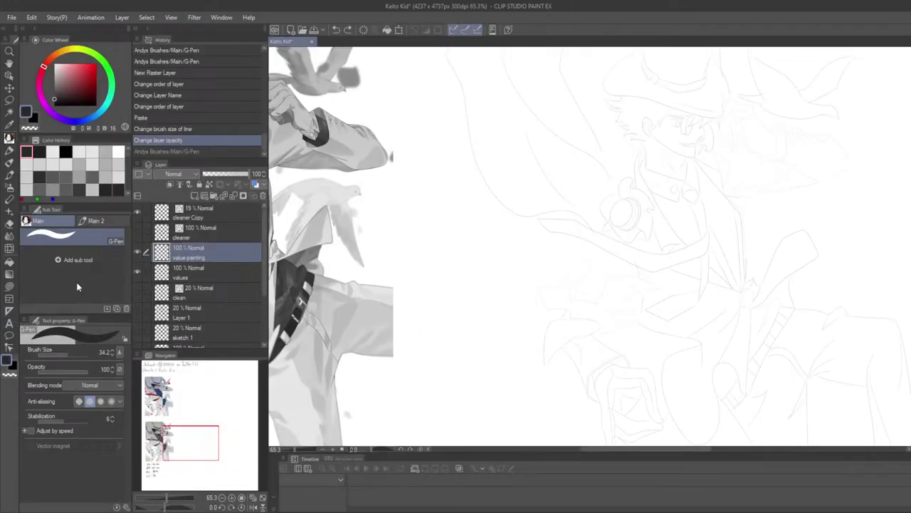
key(g)
key(b)
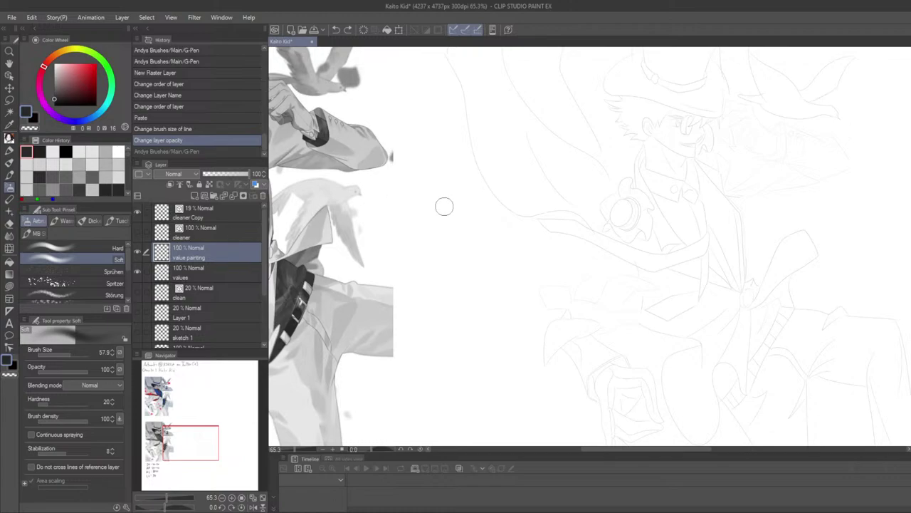
click(84, 250)
drag(402, 232, 327, 234)
key(Tab)
mouse_move(608, 246)
mouse_down()
mouse_move(552, 211)
mouse_move(558, 290)
mouse_up()
mouse_move(555, 207)
mouse_down()
mouse_move(586, 258)
mouse_move(561, 205)
mouse_move(587, 249)
mouse_up()
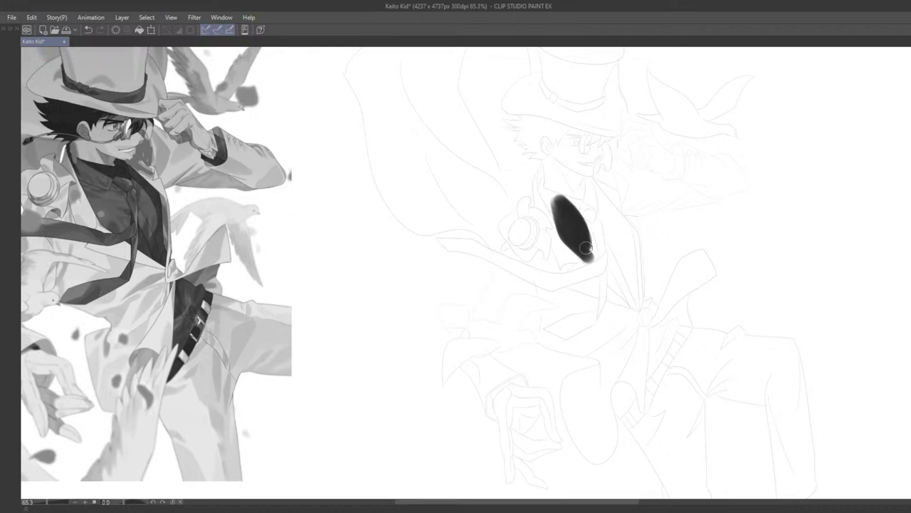
key(ctrl+z)
key(ctrl+z)
key(ctrl+z)
key(ctrl+z)
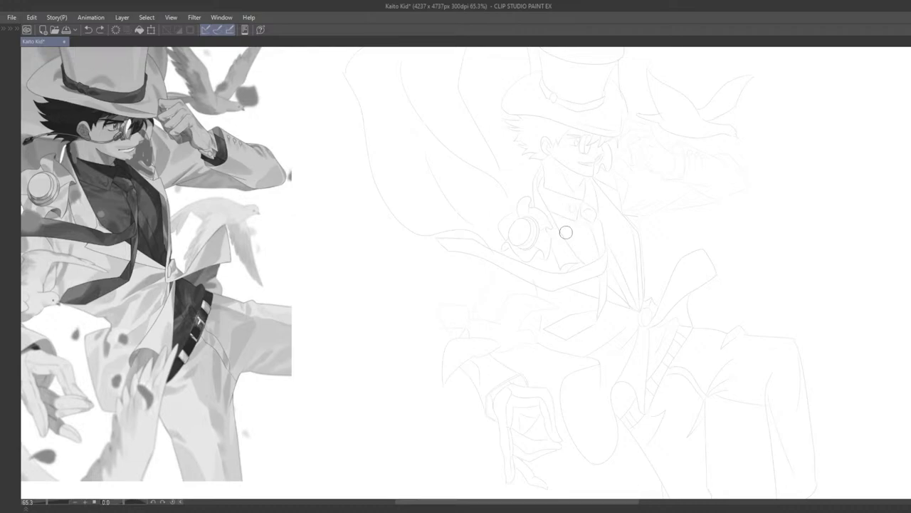
Outline and fill the shirt area below the collar with the G-Pen in the dark tone
key(Tab)
key(Tab)
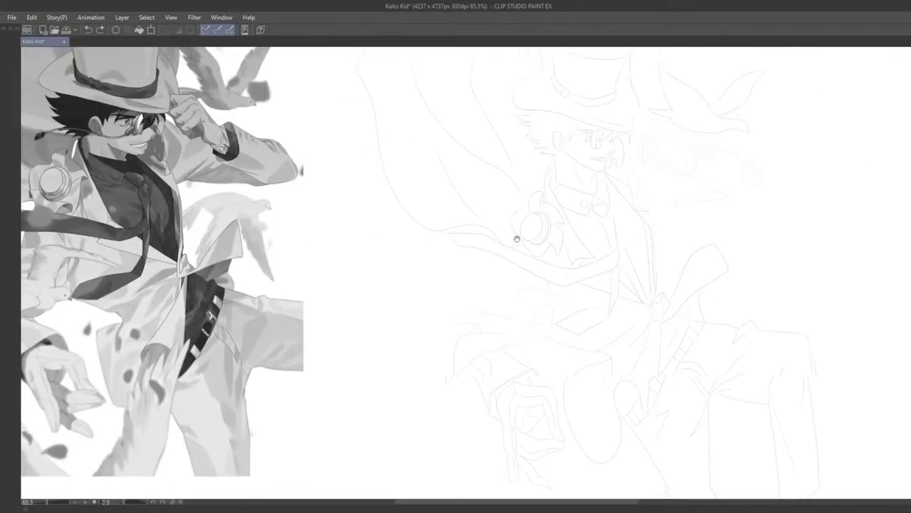
mouse_move(575, 185)
mouse_down()
mouse_move(599, 236)
mouse_move(604, 204)
mouse_move(611, 239)
mouse_up()
key(ctrl+z)
key(Tab)
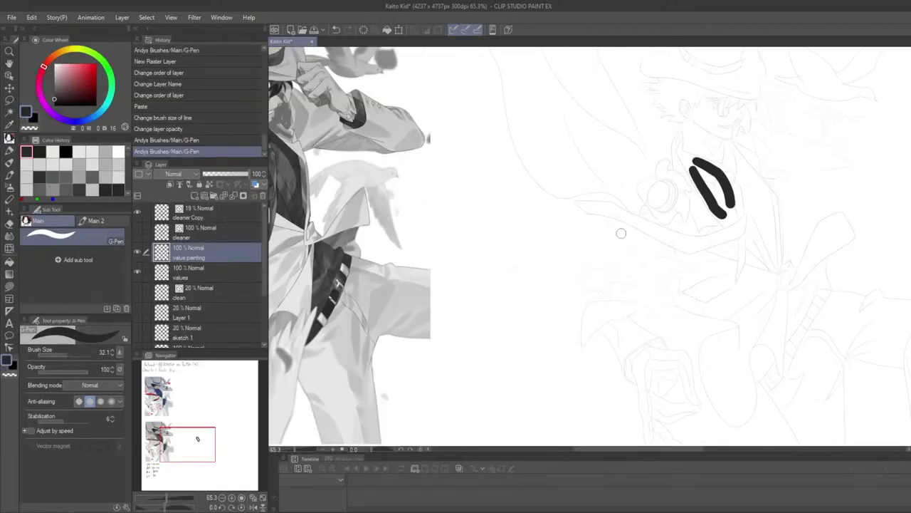
key(Tab)
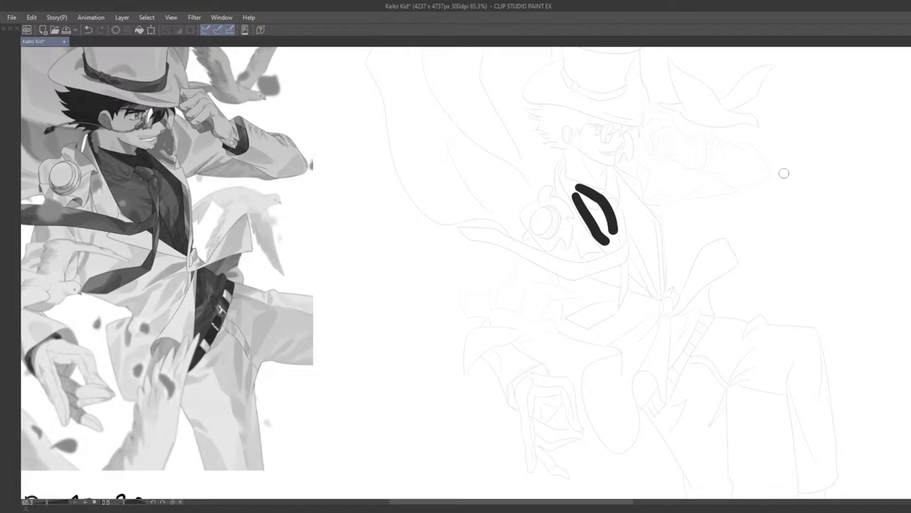
mouse_move(591, 199)
mouse_down()
mouse_move(610, 242)
mouse_move(614, 228)
mouse_move(598, 199)
mouse_move(613, 246)
mouse_move(601, 205)
mouse_move(629, 195)
mouse_move(616, 212)
mouse_move(606, 256)
mouse_up()
Paint the collar shape above the filled shirt area in a darker, near-black tone with the G-Pen
scroll(601, 208, down, 4)
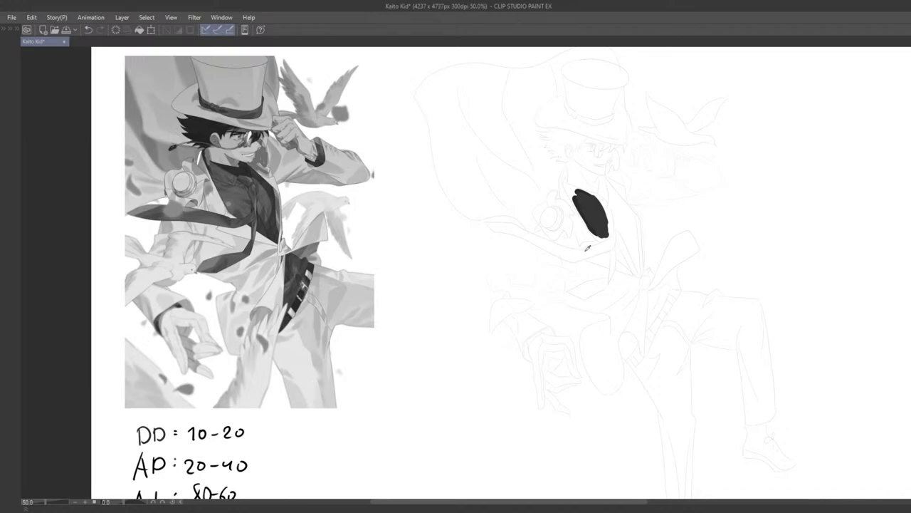
scroll(679, 200, up, 1)
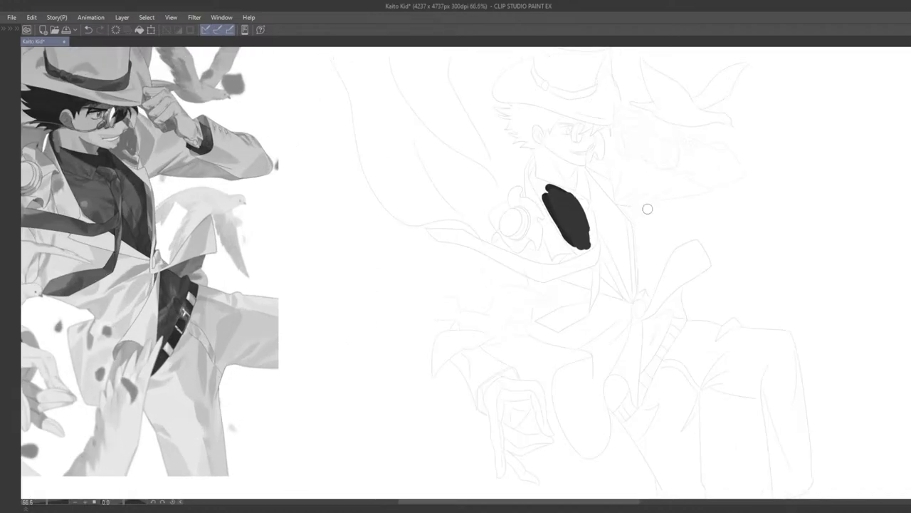
mouse_move(577, 182)
mouse_down()
mouse_move(568, 193)
mouse_move(590, 190)
mouse_move(569, 195)
mouse_move(584, 195)
mouse_move(589, 179)
mouse_move(563, 190)
mouse_move(571, 191)
mouse_up()
key(ctrl+z)
key(ctrl+z)
scroll(570, 191, down, 3)
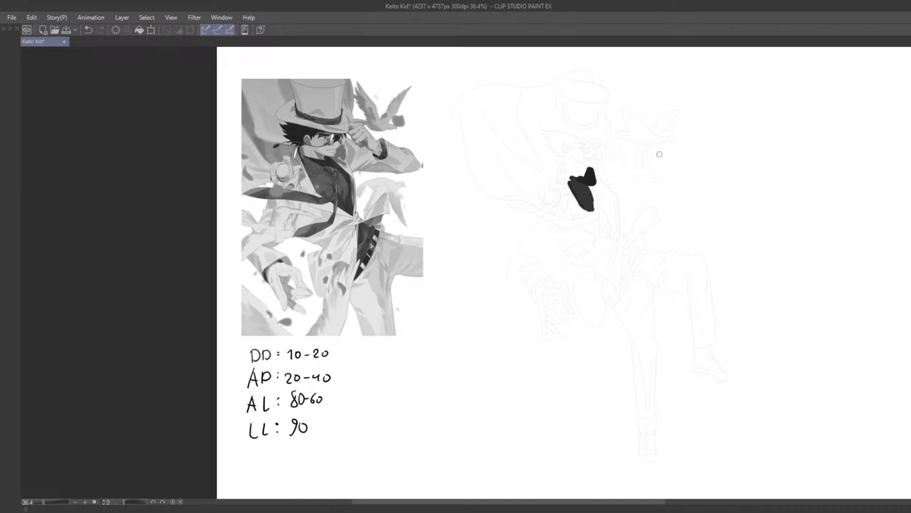
scroll(659, 153, up, 5)
scroll(506, 203, down, 3)
drag(536, 215, 487, 272)
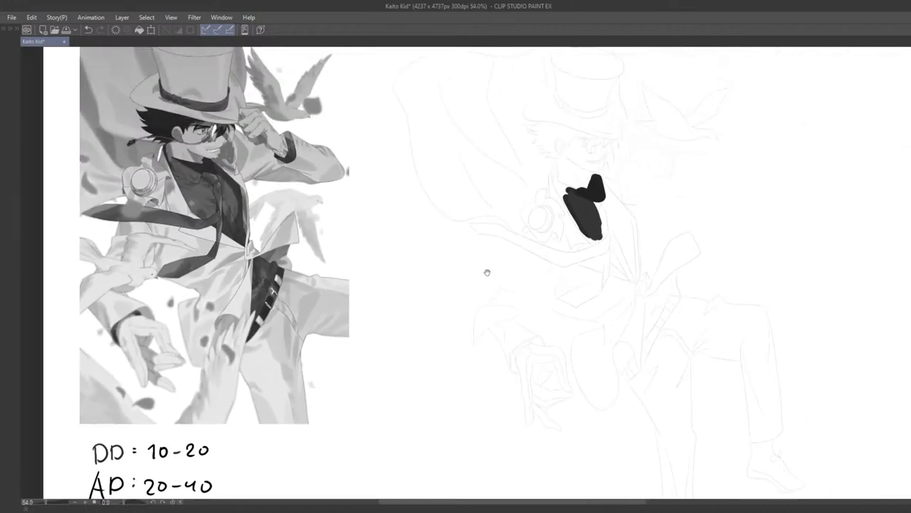
Extend the dark shirt fill down its edge beside the lapel and paint the first section of the tie below it
drag(528, 244, 522, 241)
scroll(578, 219, up, 2)
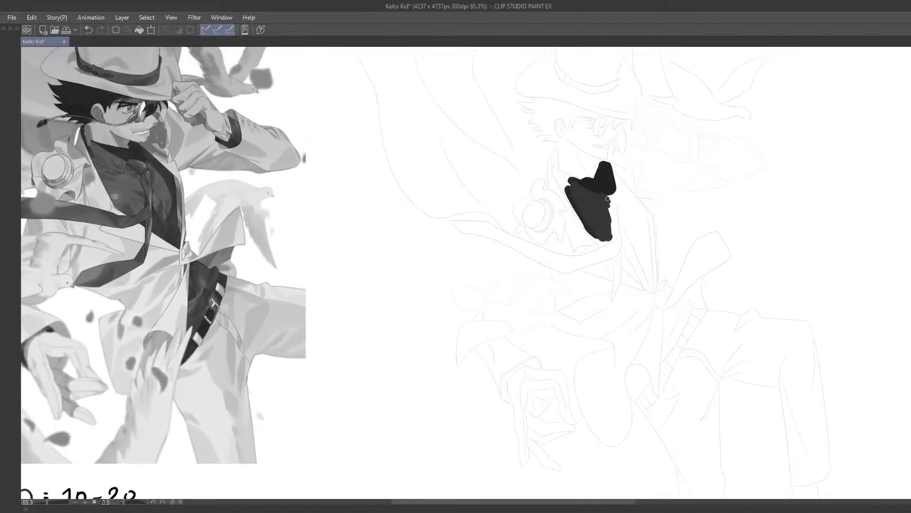
key(ctrl+z)
drag(606, 230, 600, 214)
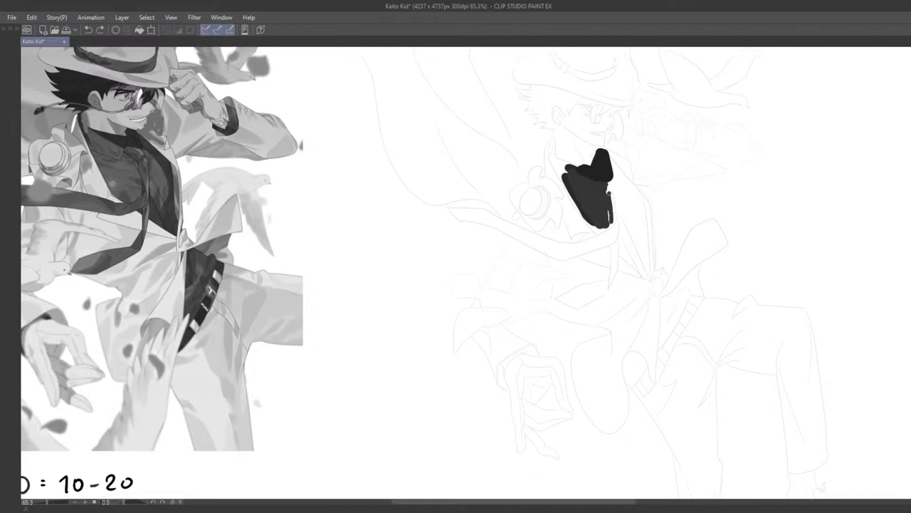
mouse_move(597, 214)
mouse_down()
mouse_move(675, 221)
mouse_move(674, 208)
mouse_move(677, 220)
mouse_move(676, 208)
mouse_move(677, 233)
mouse_move(646, 245)
mouse_move(665, 244)
mouse_move(675, 223)
mouse_move(653, 245)
mouse_up()
key(ctrl+z)
drag(645, 250, 595, 254)
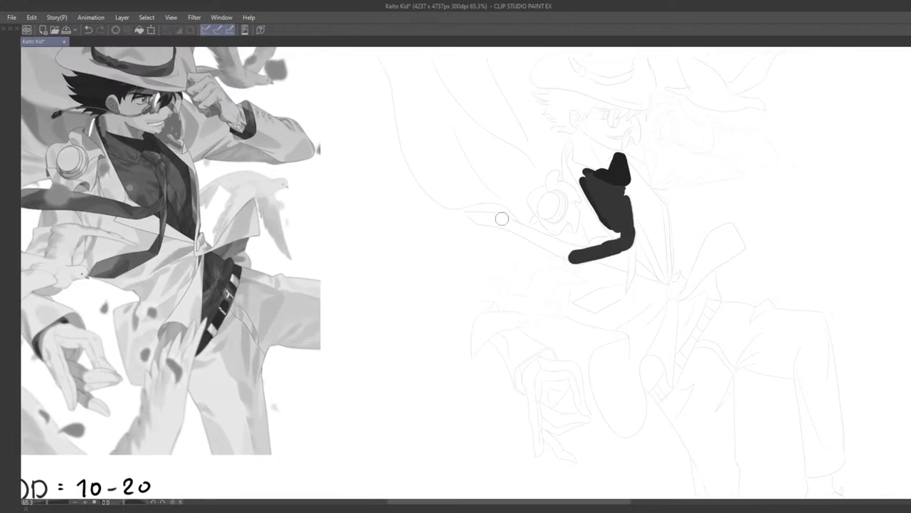
Paint the wind-blown tie end as a long dark band from the shirt out toward the cape's lower edge
drag(499, 220, 576, 255)
key(ctrl+z)
key(ctrl+z)
key(ctrl+z)
mouse_move(511, 223)
mouse_down()
mouse_move(590, 252)
mouse_move(580, 253)
mouse_move(629, 237)
mouse_up()
drag(559, 265, 598, 266)
key(ctrl+z)
drag(536, 222, 514, 218)
key(ctrl+z)
key(ctrl+z)
scroll(505, 236, down, 2)
drag(558, 189, 521, 225)
drag(511, 318, 519, 264)
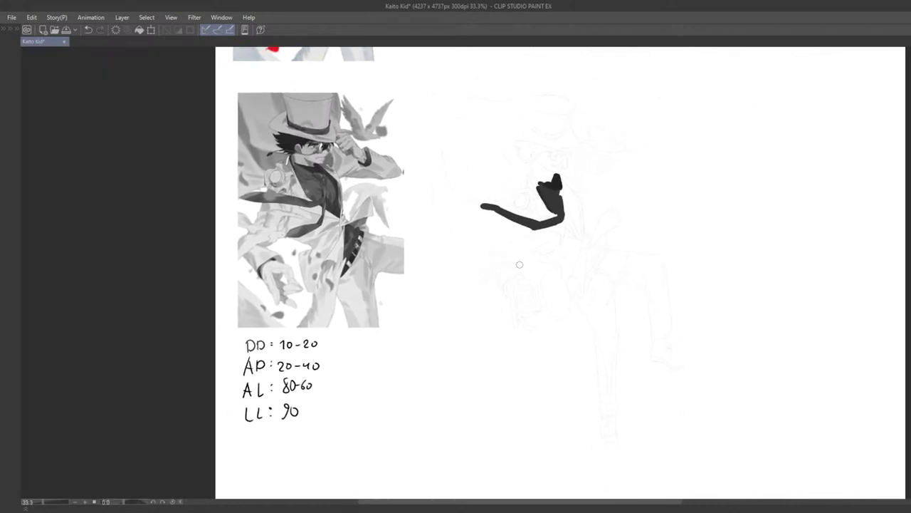
Paint the tie's hanging end in the same dark tone, running down from the bend and widening toward its tip
scroll(519, 265, up, 2)
drag(480, 307, 447, 341)
scroll(445, 339, up, 1)
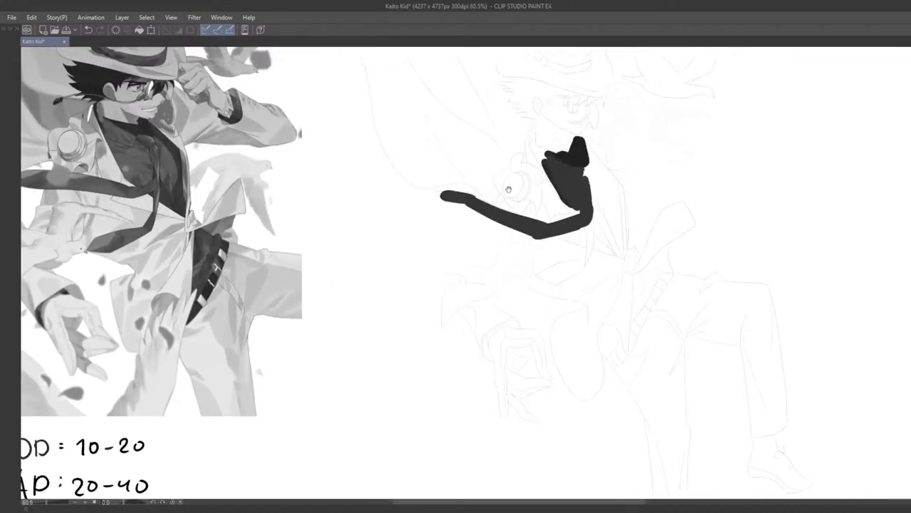
drag(589, 219, 590, 254)
key(ctrl+z)
key(ctrl+z)
mouse_move(590, 219)
mouse_down()
mouse_move(591, 255)
mouse_move(549, 279)
mouse_move(559, 278)
mouse_move(545, 271)
mouse_move(584, 260)
mouse_move(559, 279)
mouse_move(541, 278)
mouse_move(580, 260)
mouse_move(548, 275)
mouse_up()
key(ctrl+z)
key(ctrl+z)
key(ctrl+z)
key(ctrl+z)
key(ctrl+z)
key(ctrl+z)
key(ctrl+z)
key(ctrl+z)
scroll(551, 282, down, 5)
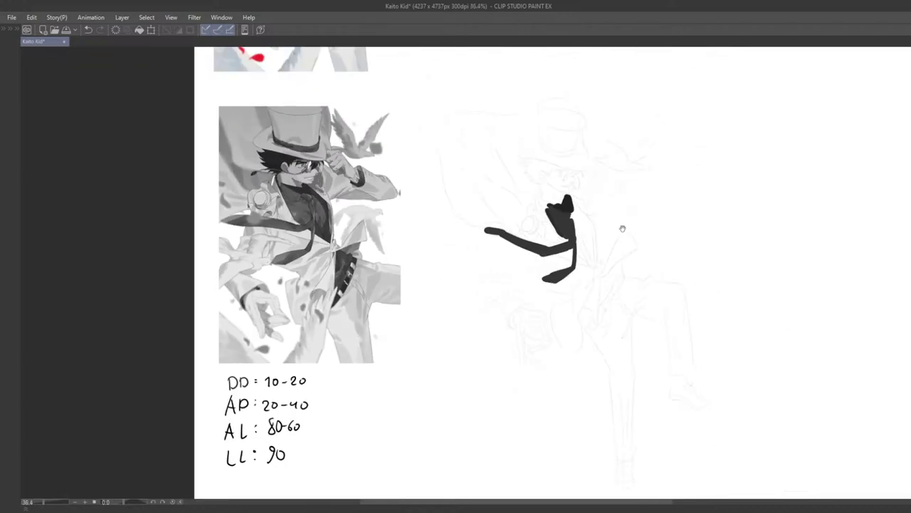
Draw a near-black line from the collar down along the inner edge of the far lapel
scroll(603, 275, up, 3)
drag(622, 227, 593, 257)
scroll(579, 227, up, 2)
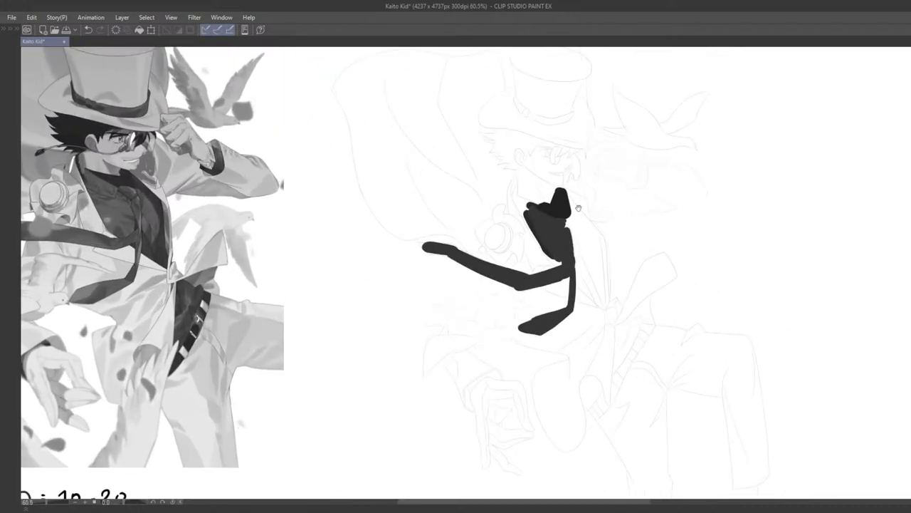
mouse_move(564, 205)
mouse_down()
mouse_move(600, 259)
mouse_move(585, 223)
mouse_move(599, 275)
mouse_move(586, 222)
mouse_move(593, 232)
mouse_move(602, 293)
mouse_up()
key(ctrl+z)
key(ctrl+z)
key(ctrl+z)
key(ctrl+z)
drag(595, 236, 601, 290)
key(ctrl+z)
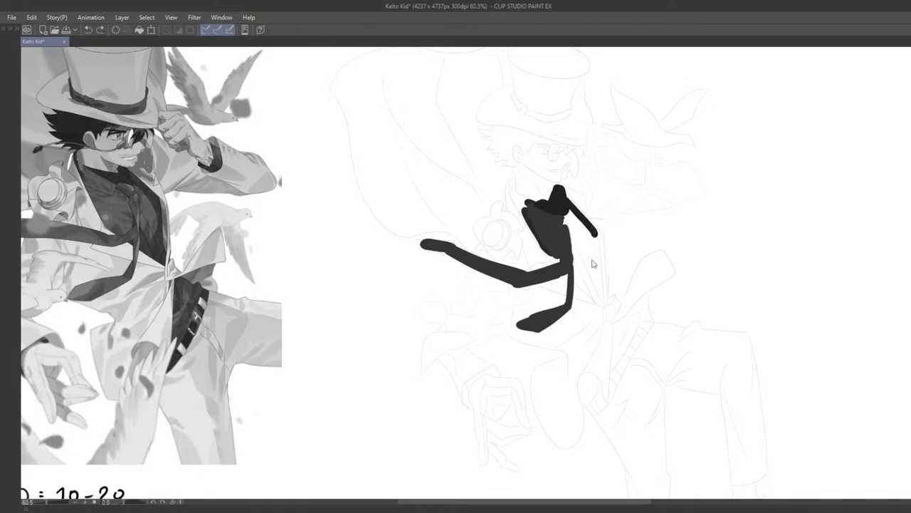
Continue the near-black lapel edge down to the jacket closure and fill the pointed shirt area there
drag(595, 236, 599, 290)
key(ctrl+z)
key(ctrl+z)
mouse_move(598, 238)
mouse_down()
mouse_move(599, 270)
mouse_move(592, 265)
mouse_up()
key(ctrl+z)
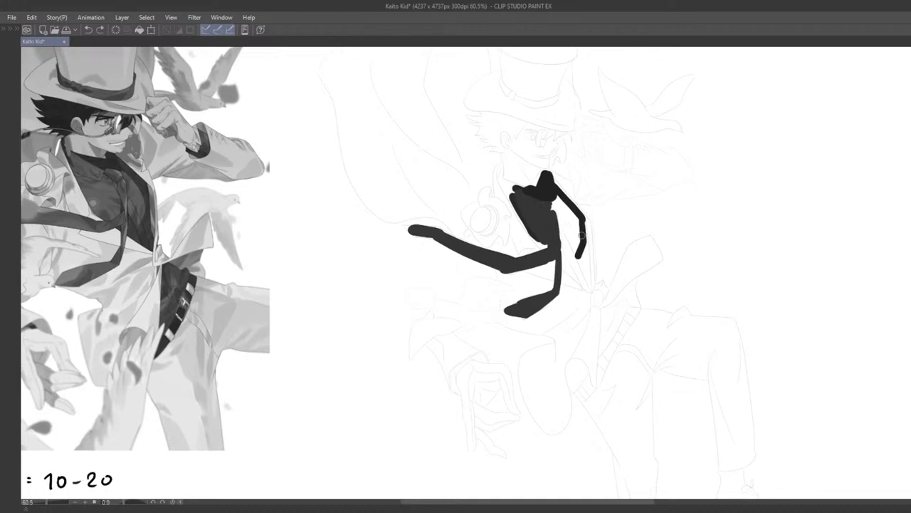
drag(585, 226, 586, 256)
mouse_move(586, 275)
mouse_down()
mouse_move(591, 269)
mouse_move(575, 261)
mouse_move(587, 268)
mouse_up()
key(ctrl+z)
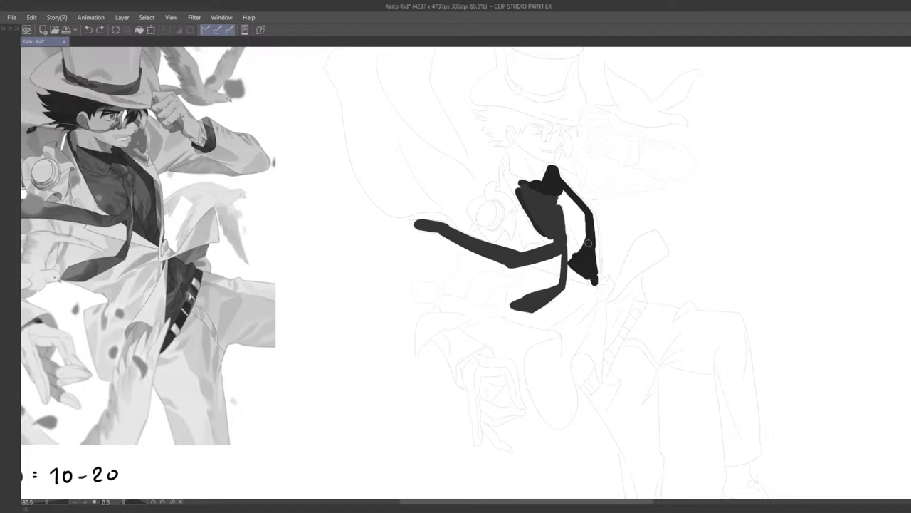
Fill the empty shirt area between the tie and the far lapel with the dark tone
scroll(580, 233, down, 2)
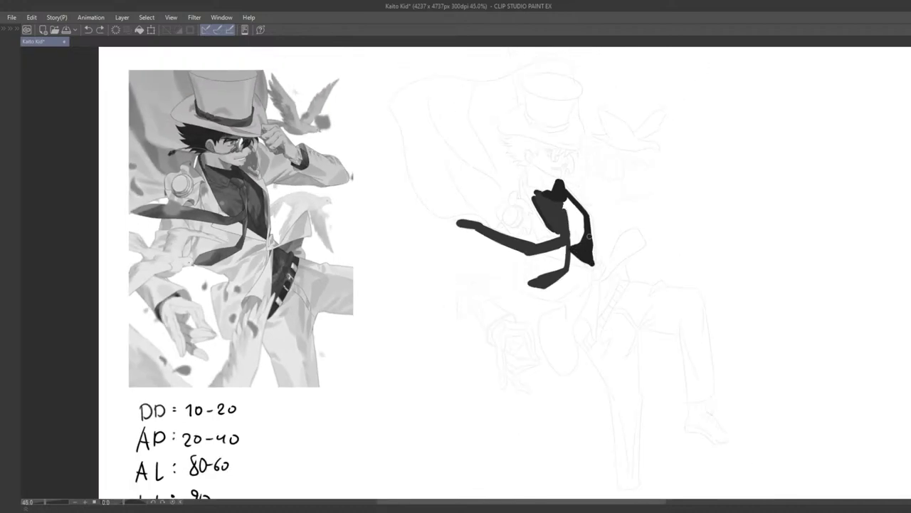
scroll(585, 265, up, 2)
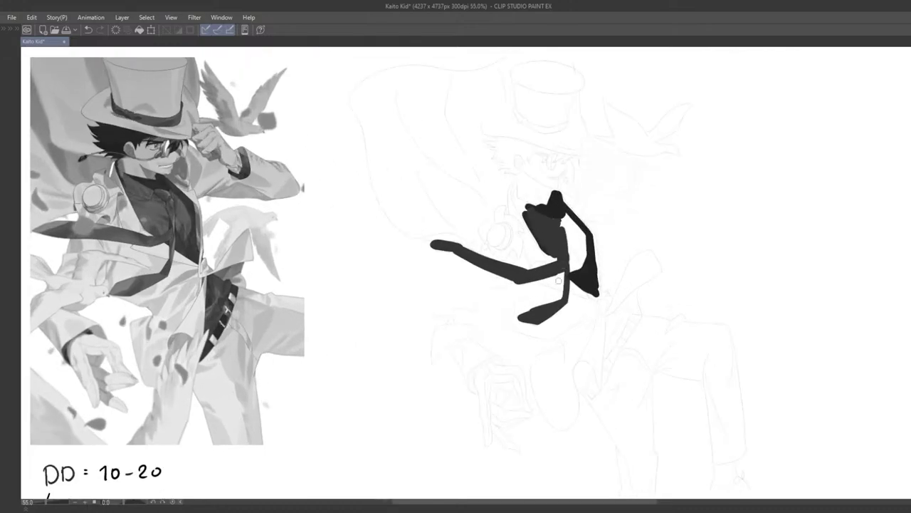
scroll(561, 228, up, 2)
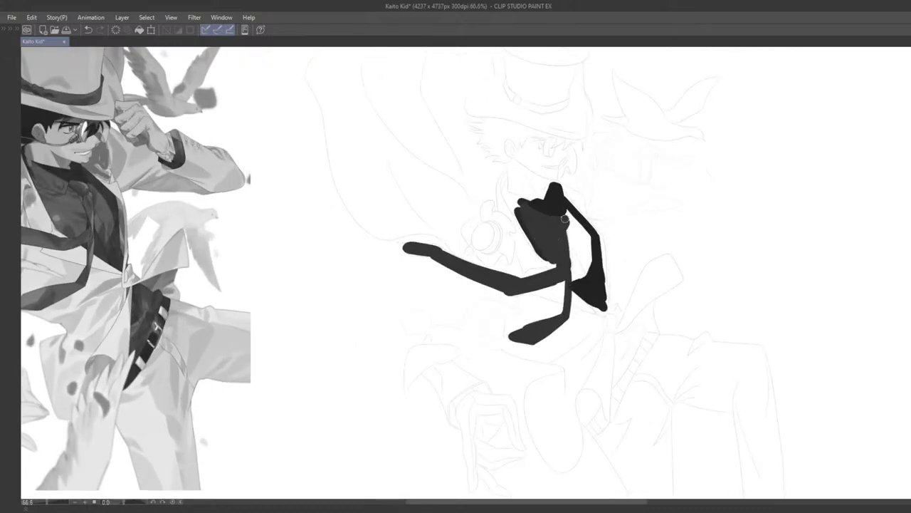
mouse_move(574, 239)
mouse_down()
mouse_move(566, 219)
mouse_move(578, 266)
mouse_move(578, 236)
mouse_move(563, 221)
mouse_move(579, 267)
mouse_move(559, 241)
mouse_up()
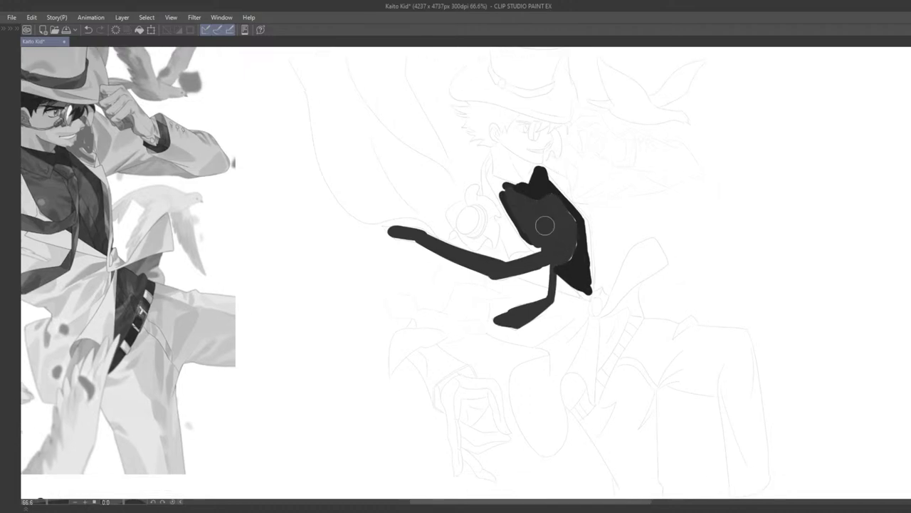
drag(458, 225, 419, 230)
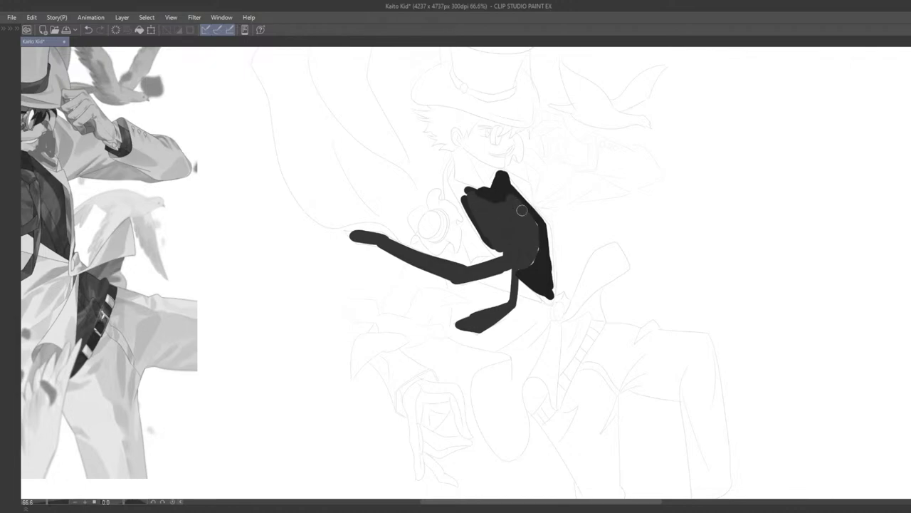
Close the remaining white gap between the dark shirt fill and the near-black lower shirt area
mouse_move(502, 279)
mouse_down()
mouse_move(521, 258)
mouse_move(535, 269)
mouse_move(522, 293)
mouse_up()
key(ctrl+z)
scroll(528, 299, down, 2)
drag(555, 257, 536, 246)
scroll(536, 246, up, 4)
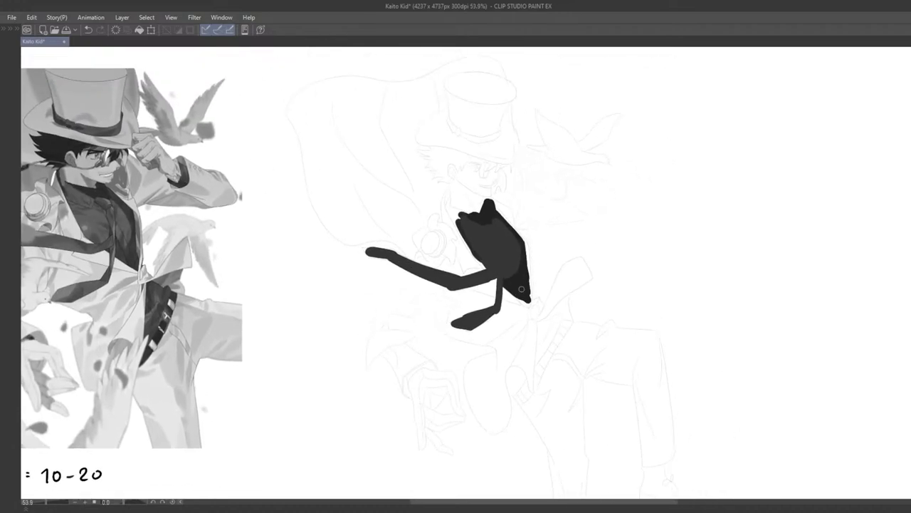
drag(592, 280, 703, 278)
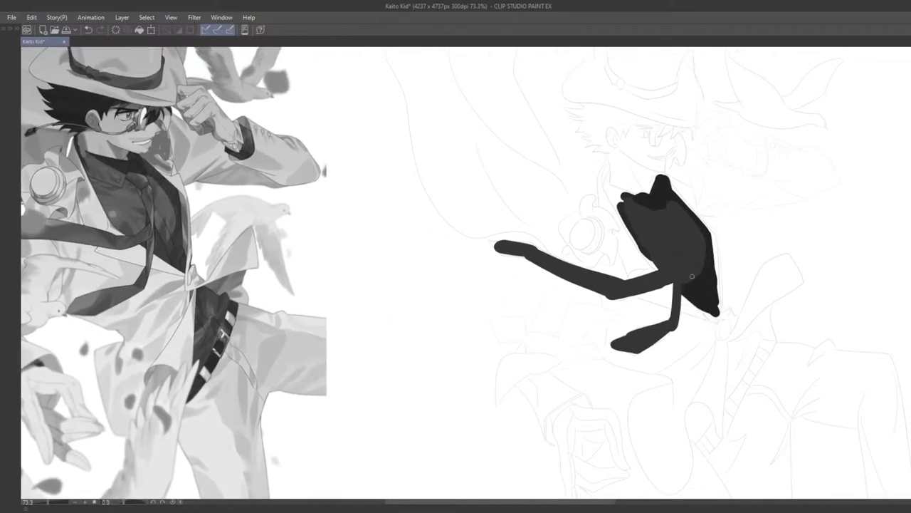
Draw the tie knot and the near edge of the tie over the shirt with thin near-black lines
scroll(691, 275, up, 5)
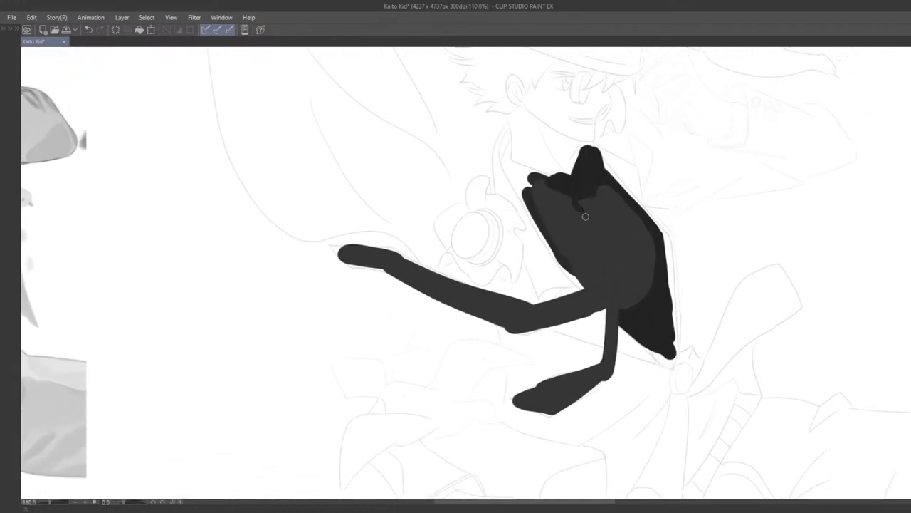
key(ctrl+z)
drag(575, 197, 589, 213)
drag(588, 213, 604, 276)
key(ctrl+z)
mouse_move(596, 193)
mouse_down()
mouse_move(594, 221)
mouse_move(611, 240)
mouse_move(601, 217)
mouse_move(614, 279)
mouse_up()
scroll(611, 292, down, 2)
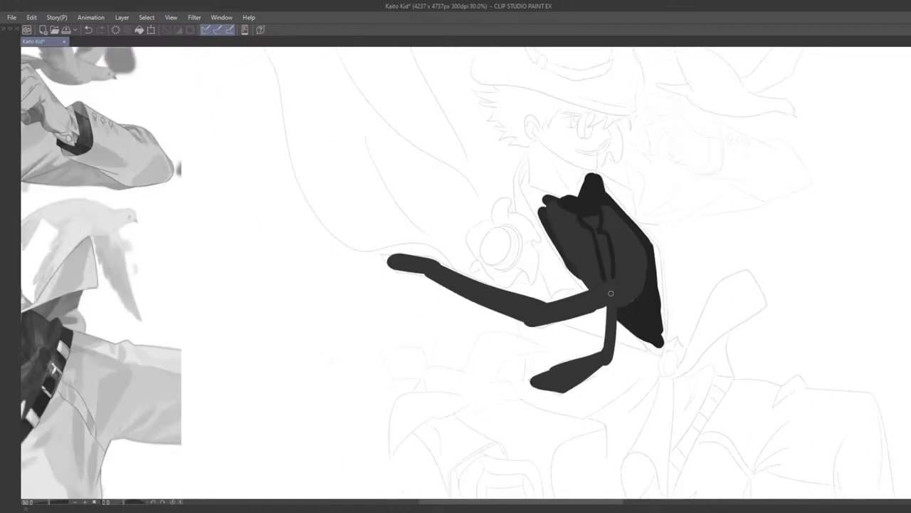
scroll(611, 293, down, 2)
scroll(651, 225, up, 2)
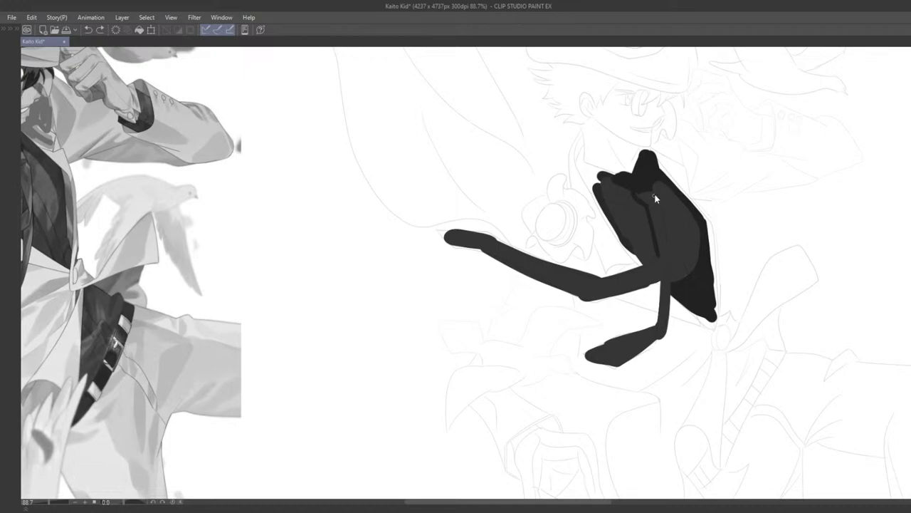
Draw the tie's far edge from the knot down to the bend with a thin near-black line
mouse_move(645, 188)
mouse_down()
mouse_move(692, 211)
mouse_move(679, 204)
mouse_move(698, 192)
mouse_move(687, 198)
mouse_move(697, 195)
mouse_move(705, 233)
mouse_up()
key(ctrl+z)
key(ctrl+z)
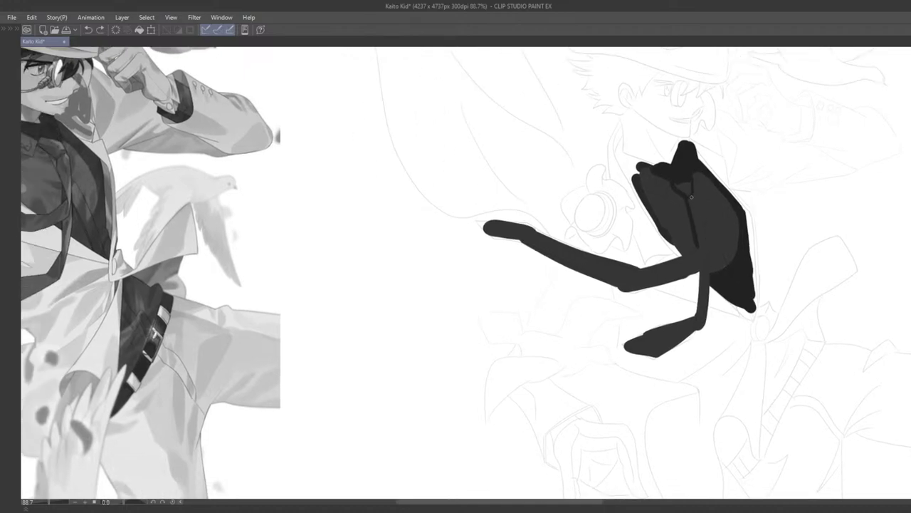
mouse_move(693, 198)
mouse_down()
mouse_move(724, 246)
mouse_move(716, 235)
mouse_move(709, 249)
mouse_move(672, 190)
mouse_move(711, 180)
mouse_move(720, 248)
mouse_up()
key(ctrl+z)
key(ctrl+z)
key(ctrl+z)
drag(717, 204, 713, 263)
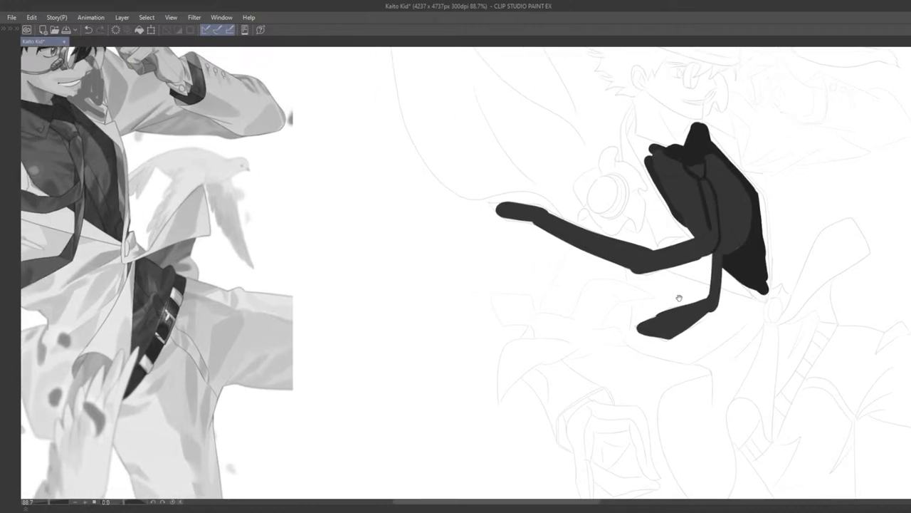
Outline both edges of the tie section between the shirt and the band's bend in near-black
drag(679, 298, 729, 284)
key(ctrl+z)
mouse_move(774, 250)
mouse_down()
mouse_move(701, 267)
mouse_move(753, 257)
mouse_move(706, 267)
mouse_up()
key(ctrl+z)
key(ctrl+z)
key(ctrl+z)
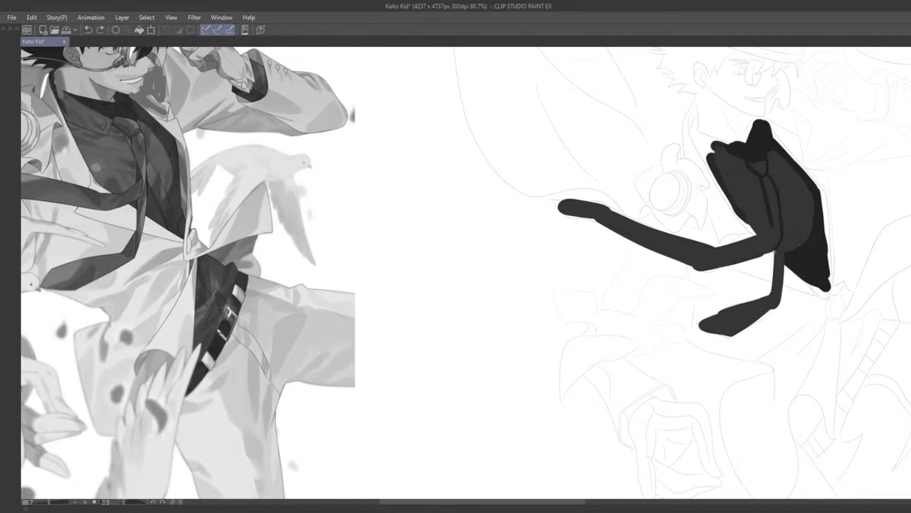
drag(776, 251, 708, 269)
drag(775, 228, 723, 250)
key(ctrl+z)
scroll(778, 226, down, 3)
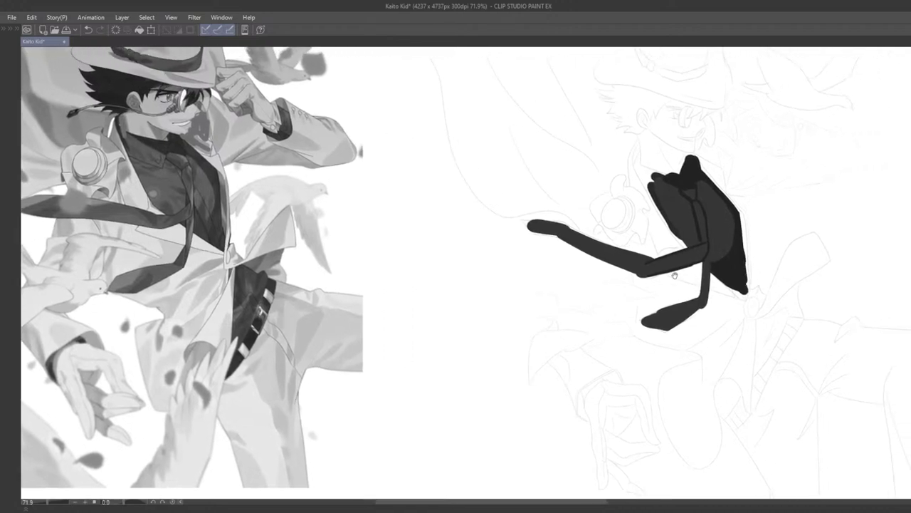
Outline the lower edge of the wind-blown tie end with a thin near-black line
drag(604, 249, 643, 243)
key(ctrl+z)
drag(580, 227, 666, 269)
key(ctrl+z)
drag(584, 225, 664, 265)
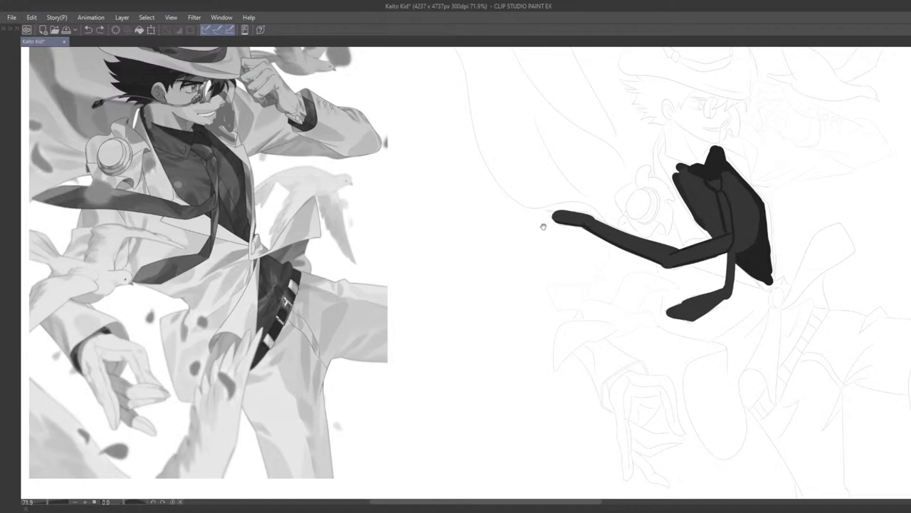
Outline the pointed tip of the wind-blown tie end in near-black
mouse_move(543, 226)
mouse_down()
mouse_move(584, 234)
mouse_move(571, 233)
mouse_move(571, 262)
mouse_move(541, 257)
mouse_move(560, 277)
mouse_up()
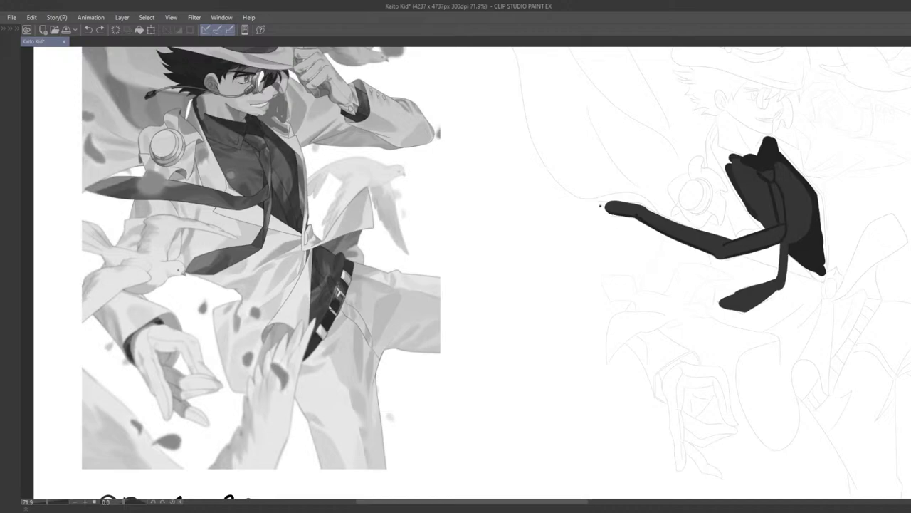
key(ctrl+z)
mouse_move(600, 202)
mouse_down()
mouse_move(732, 230)
mouse_move(501, 232)
mouse_up()
key(ctrl+z)
key(ctrl+z)
drag(450, 213, 501, 227)
key(ctrl+z)
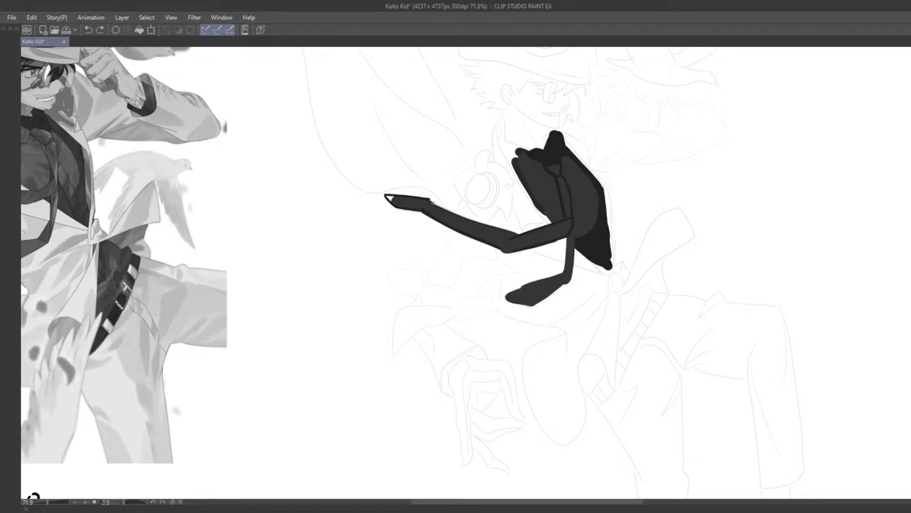
Outline the upper edge of the wind-blown tie end from near its tip to the bend in near-black
drag(430, 201, 486, 224)
key(ctrl+z)
drag(430, 201, 510, 229)
key(ctrl+z)
drag(431, 200, 509, 231)
key(ctrl+z)
drag(429, 201, 518, 236)
key(ctrl+z)
drag(429, 200, 516, 235)
scroll(489, 239, down, 5)
scroll(514, 206, up, 6)
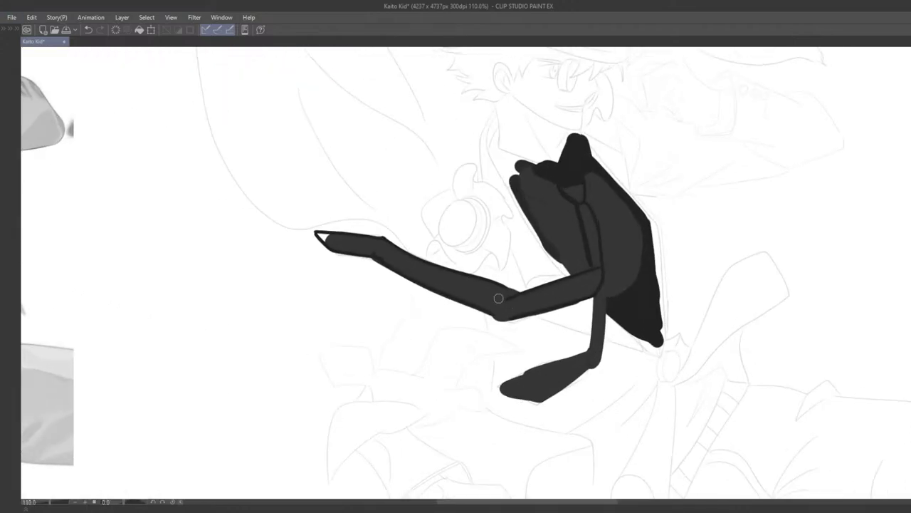
Fill the white gap inside the tie's outlined tip with the dark tone
drag(330, 261, 359, 257)
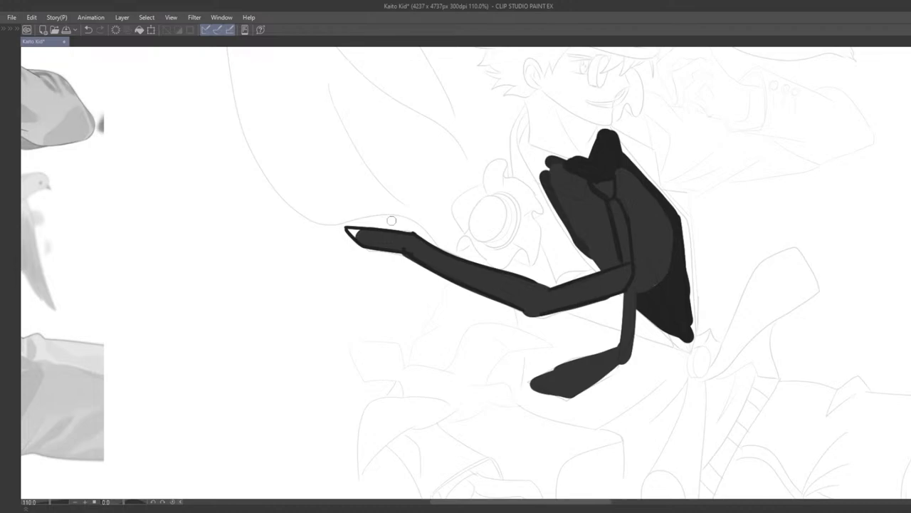
scroll(381, 206, down, 3)
drag(406, 219, 413, 236)
scroll(413, 235, up, 2)
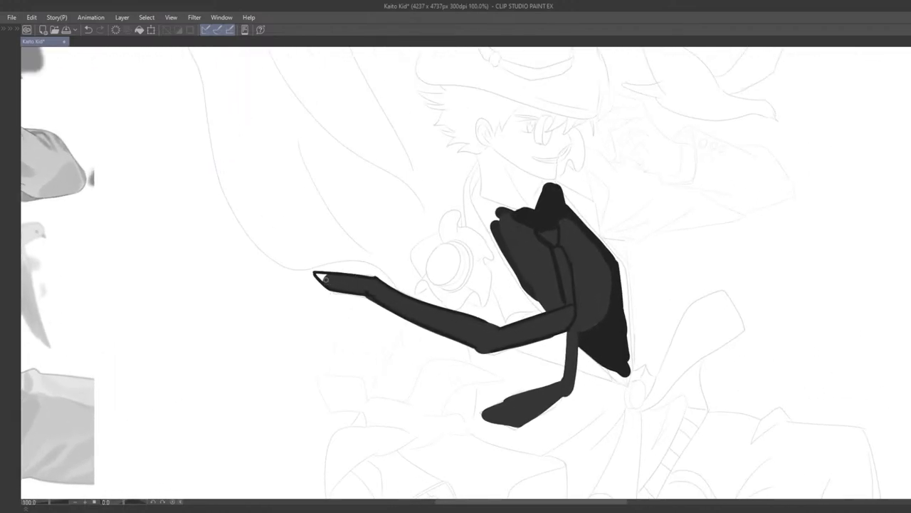
scroll(513, 247, down, 6)
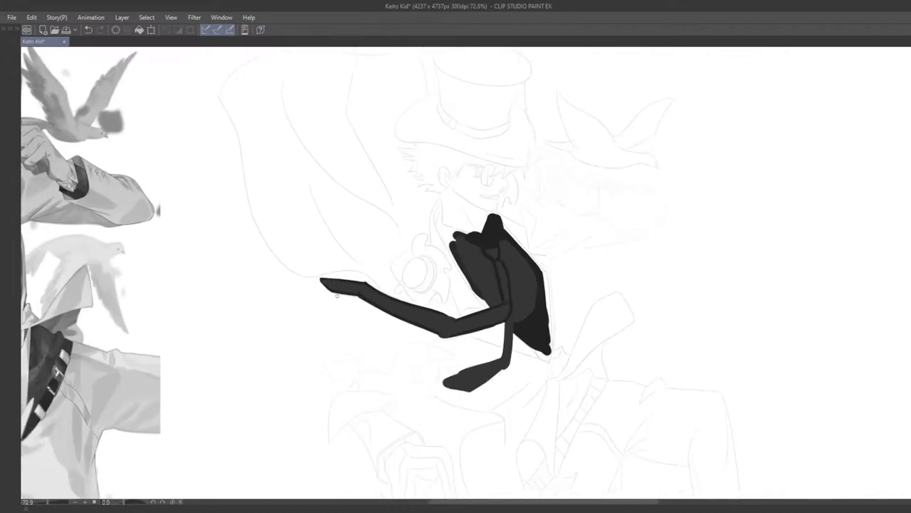
scroll(591, 245, up, 5)
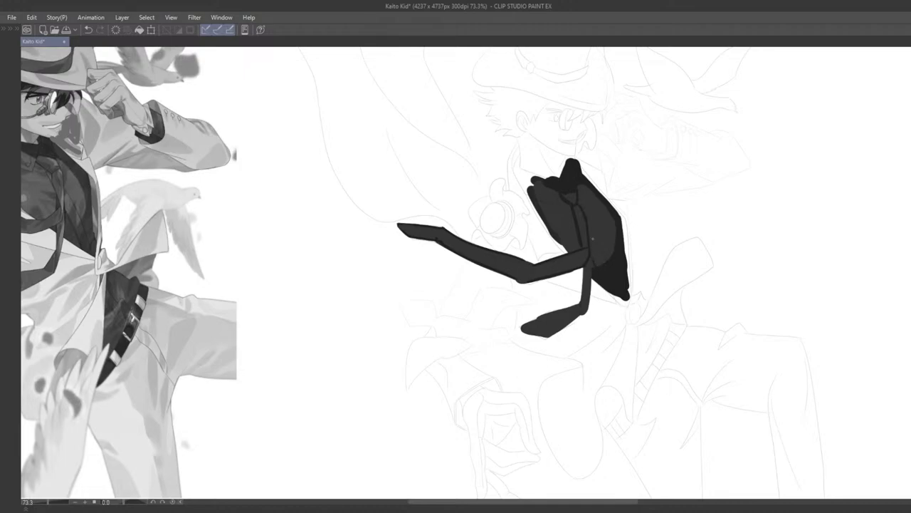
scroll(694, 220, down, 5)
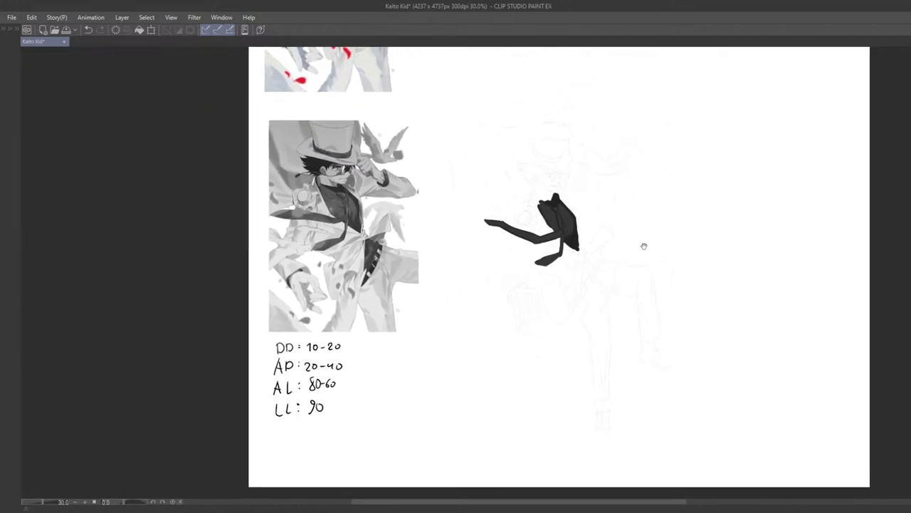
scroll(524, 311, up, 3)
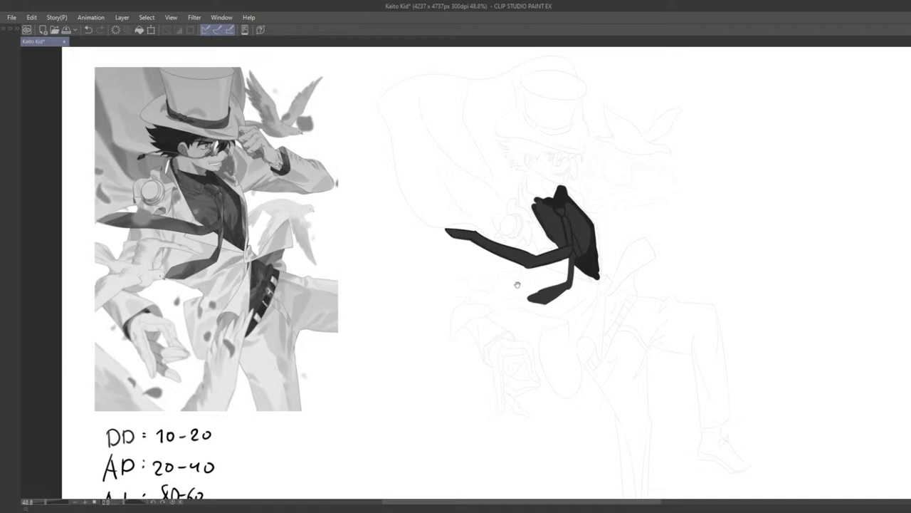
drag(492, 312, 538, 325)
scroll(536, 302, up, 1)
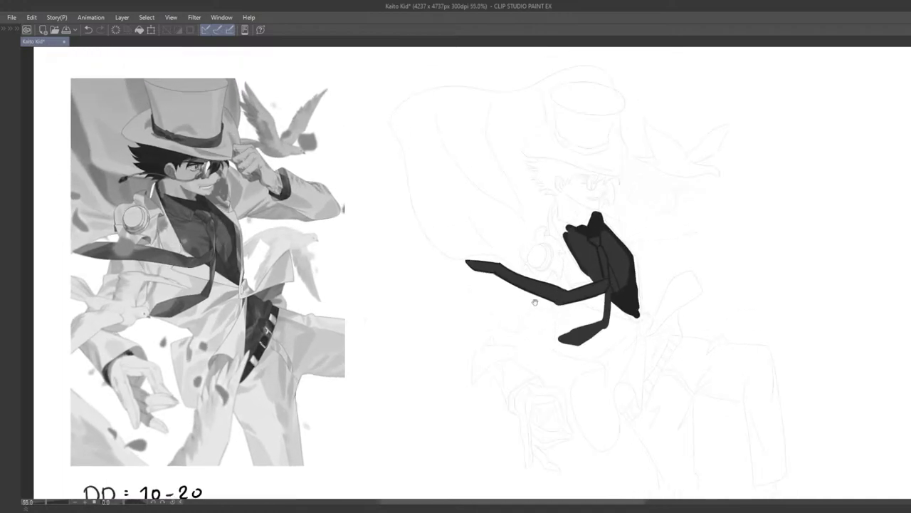
Fill in and smooth the shirt's upper corner at the shoulder opposite the raised arm in near-black
scroll(564, 211, up, 1)
scroll(541, 244, up, 2)
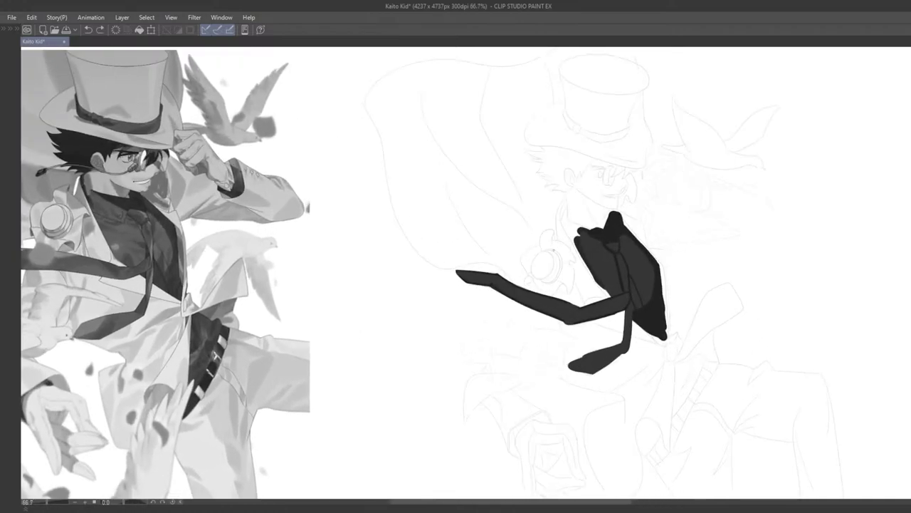
mouse_move(592, 244)
mouse_down()
mouse_move(578, 225)
mouse_move(616, 223)
mouse_up()
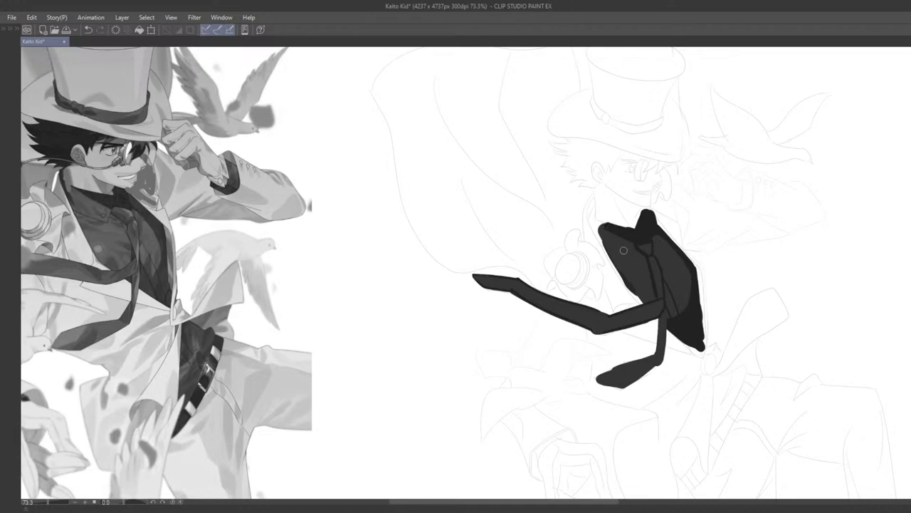
key(ctrl+z)
key(ctrl+z)
mouse_move(605, 223)
mouse_down()
mouse_move(639, 231)
mouse_move(689, 211)
mouse_up()
scroll(635, 238, down, 3)
key(ctrl+plus)
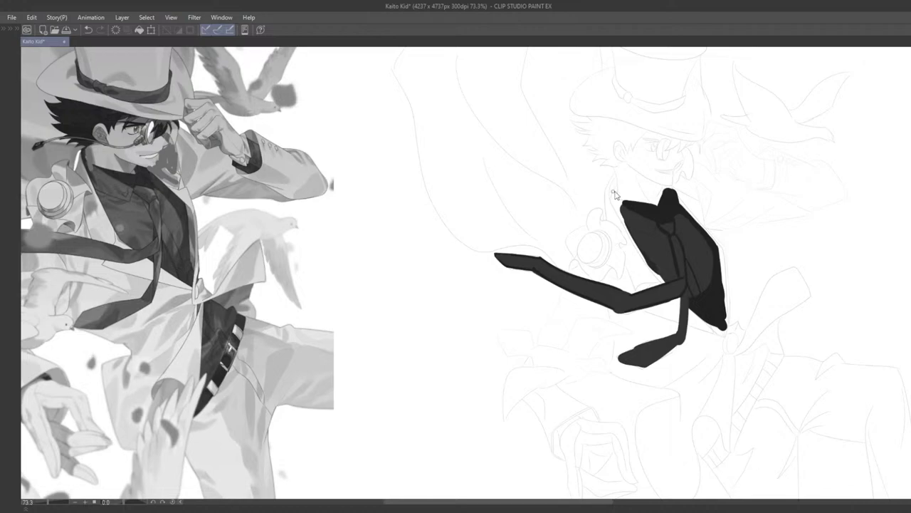
Paint the small curved collar piece beside the neck above the shirt's shoulder corner in near-black
mouse_move(615, 189)
mouse_down()
mouse_move(624, 214)
mouse_move(616, 195)
mouse_up()
key(ctrl+z)
key(ctrl+z)
key(ctrl+z)
key(ctrl+z)
key(ctrl+z)
key(ctrl+z)
key(ctrl+z)
scroll(613, 214, down, 5)
drag(649, 169, 620, 168)
drag(715, 246, 659, 233)
scroll(626, 249, up, 2)
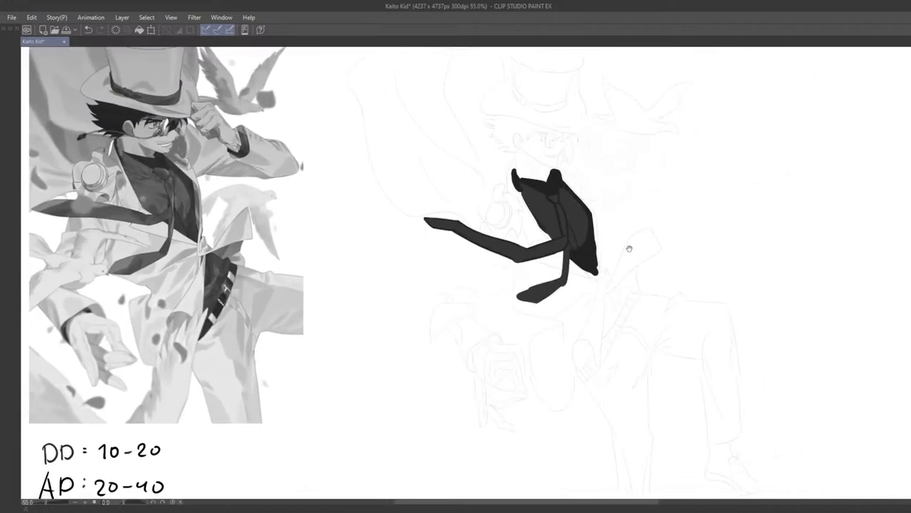
Show the hidden palettes and sample the shirt's dark tones in the grayscale reference to check their brightness
scroll(629, 248, up, 2)
scroll(575, 210, up, 3)
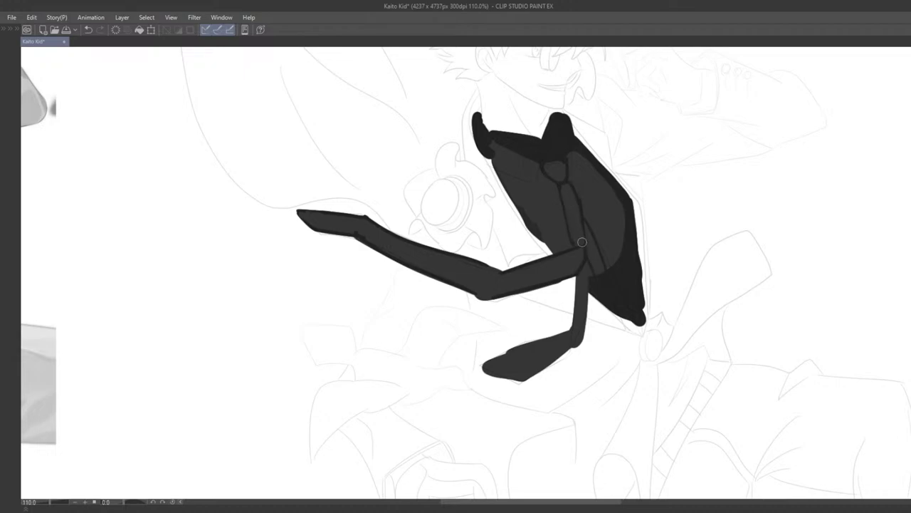
scroll(582, 242, down, 5)
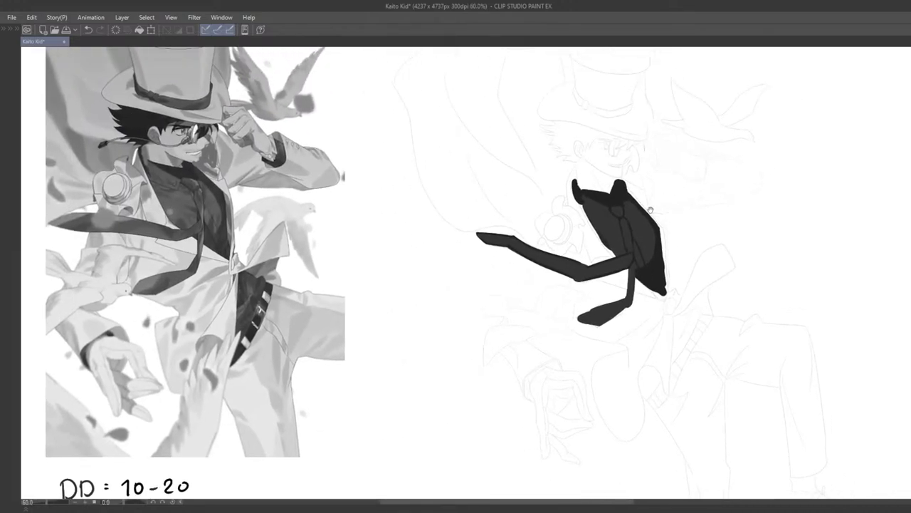
drag(650, 210, 649, 203)
mouse_move(612, 230)
mouse_down()
mouse_move(574, 210)
mouse_move(608, 224)
mouse_up()
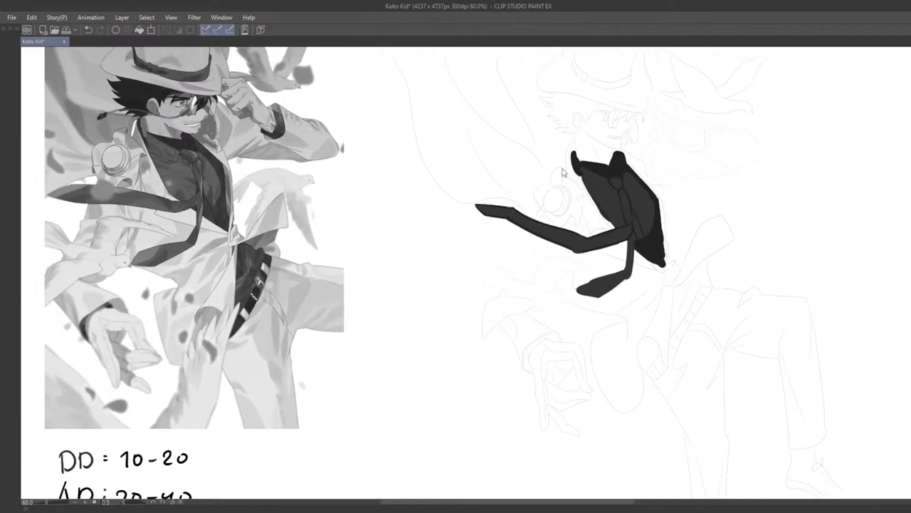
key(Tab)
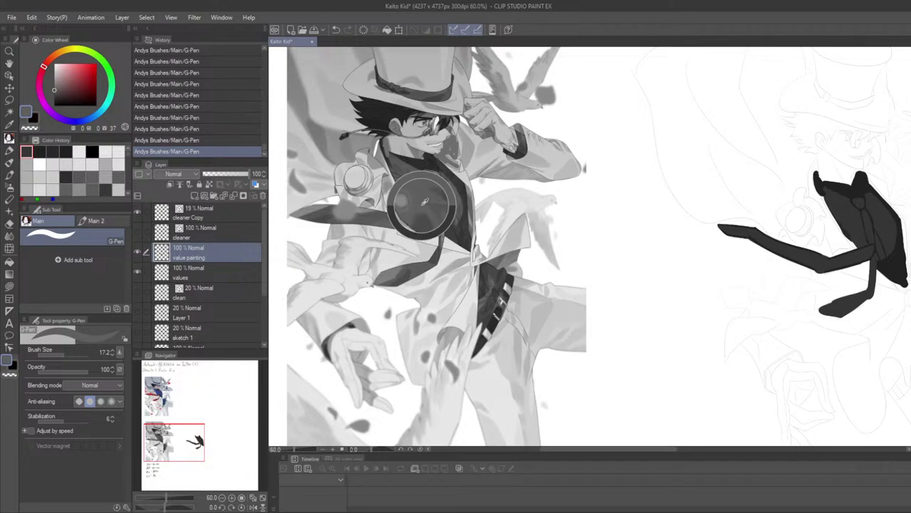
drag(423, 266, 449, 282)
alt+click(447, 215)
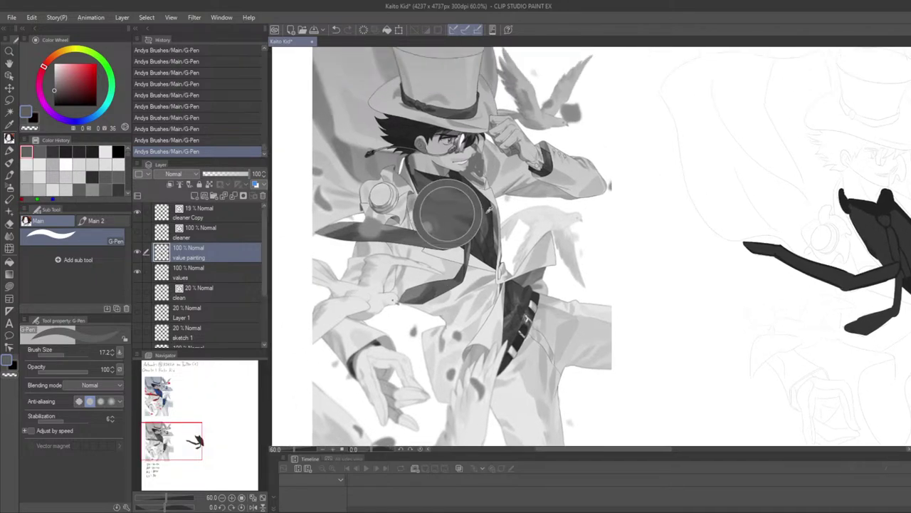
alt+click(488, 212)
drag(466, 322, 445, 336)
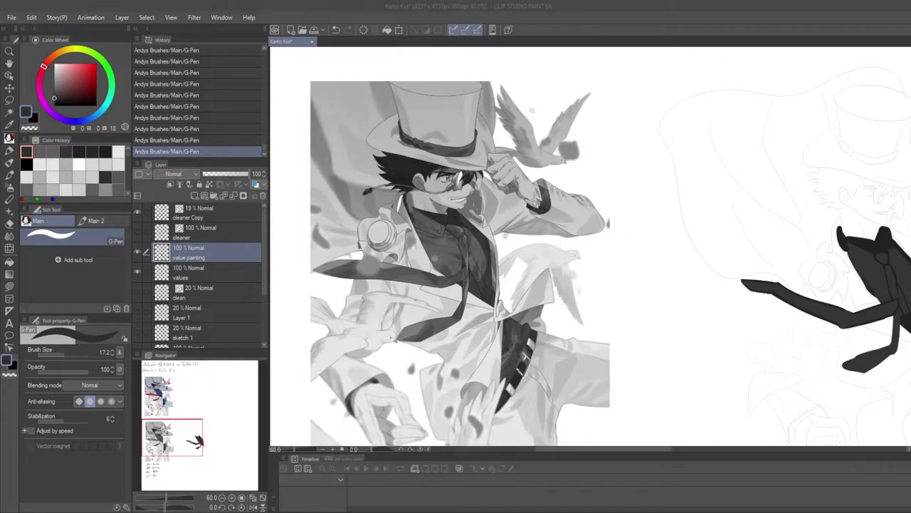
Sample the near-black tone of the hair in the grayscale reference to check its brightness
drag(730, 367, 520, 317)
scroll(520, 318, down, 1)
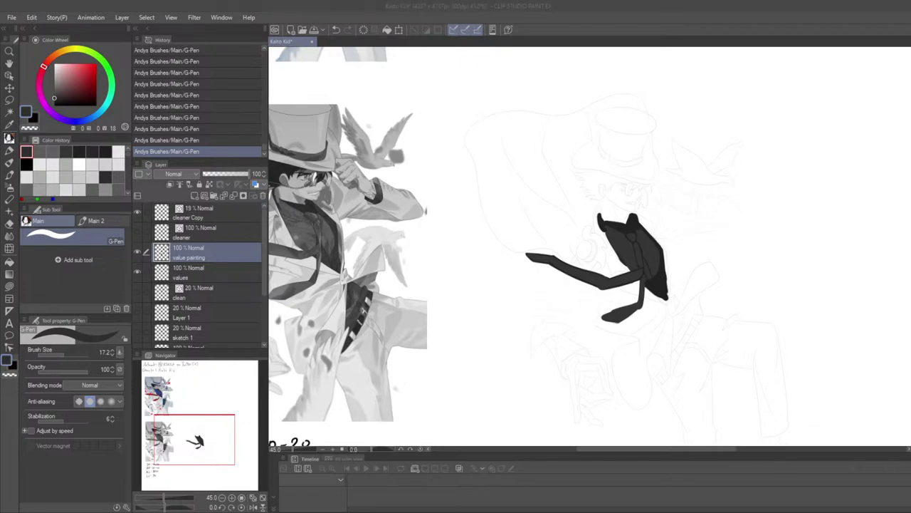
click(517, 333)
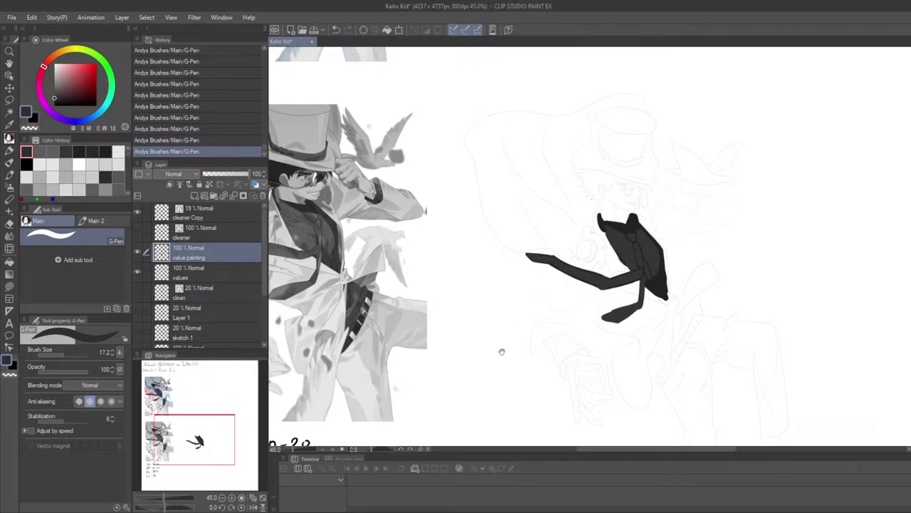
drag(502, 352, 530, 269)
scroll(440, 276, up, 2)
drag(425, 284, 418, 417)
drag(491, 118, 494, 122)
drag(450, 65, 446, 111)
alt+click(441, 117)
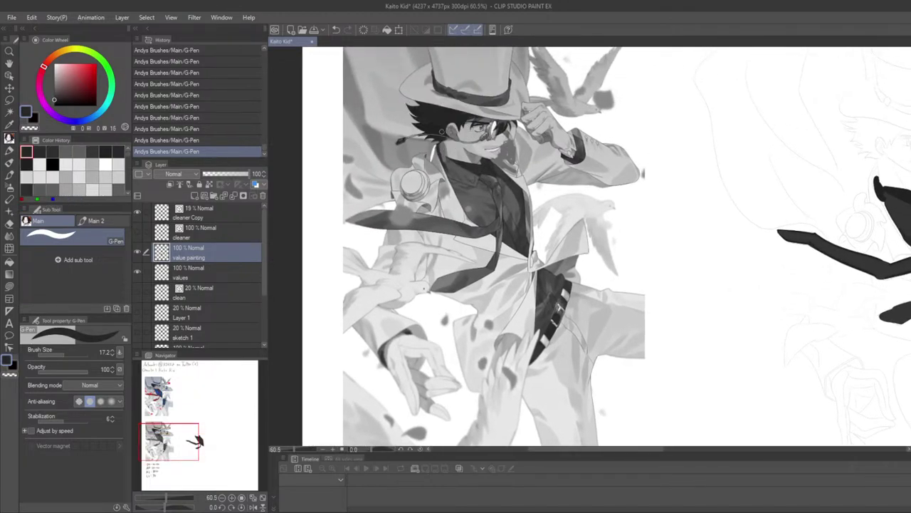
Sample the shirt's tones in the reference again and compare them with the painted shirt's values
drag(497, 276, 480, 130)
drag(491, 178, 490, 242)
scroll(490, 242, down, 2)
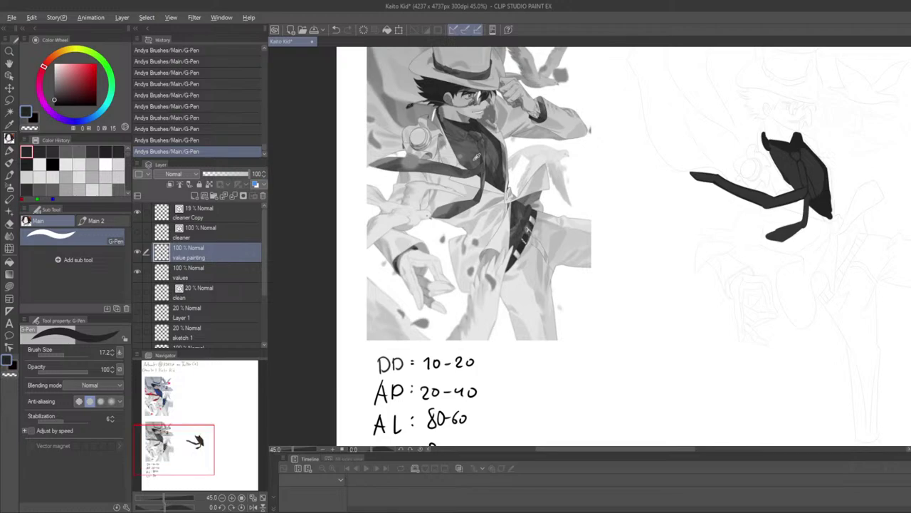
alt+click(472, 152)
alt+click(503, 147)
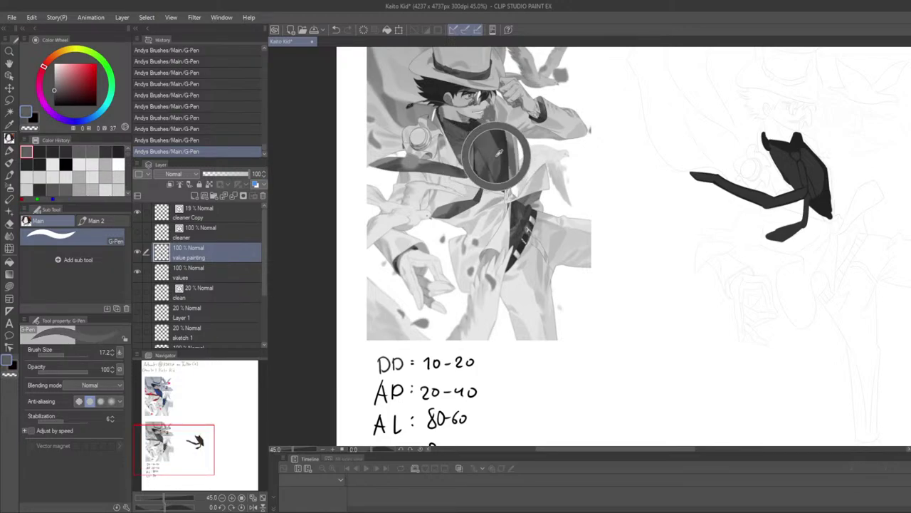
drag(503, 148, 502, 141)
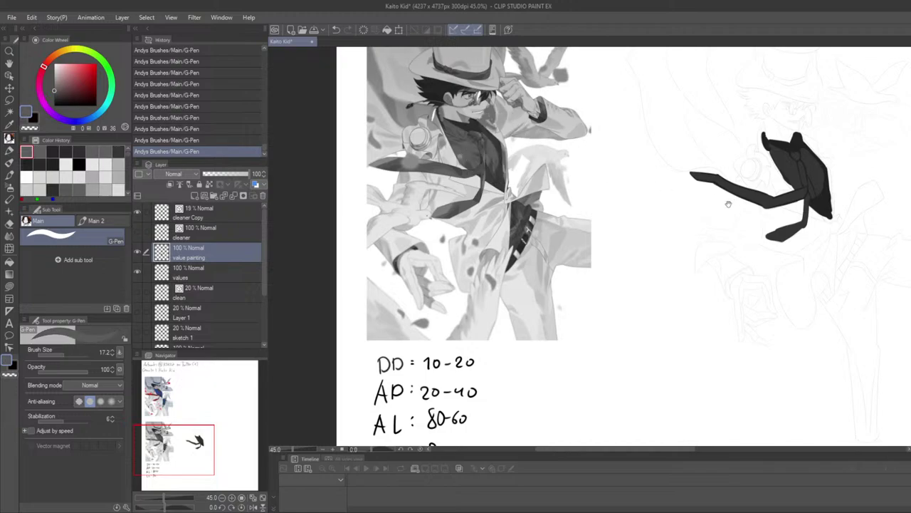
drag(703, 242, 605, 213)
alt+click(367, 121)
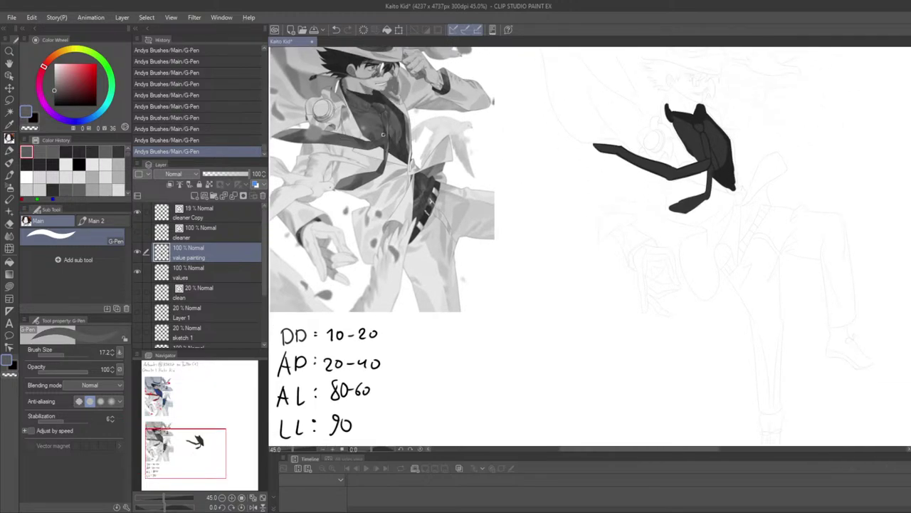
drag(673, 177, 593, 210)
alt+click(613, 172)
key(Up)
key(Up)
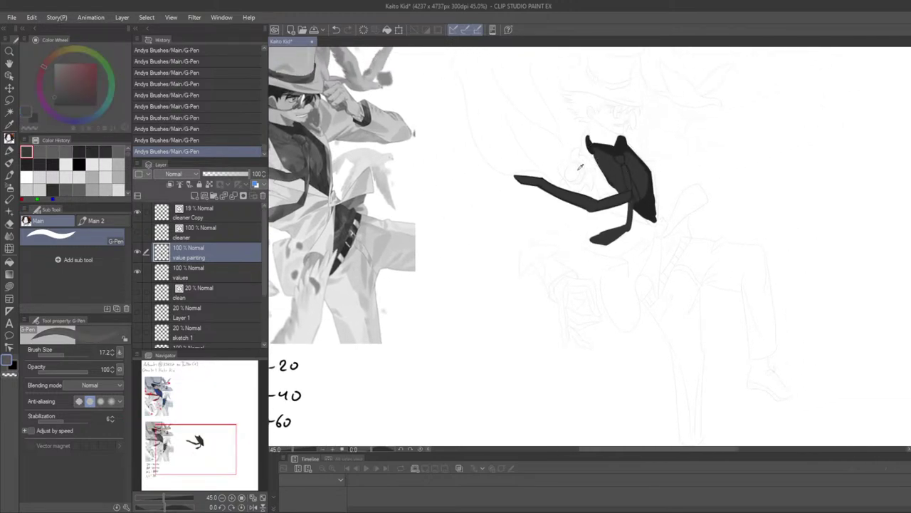
key(Down)
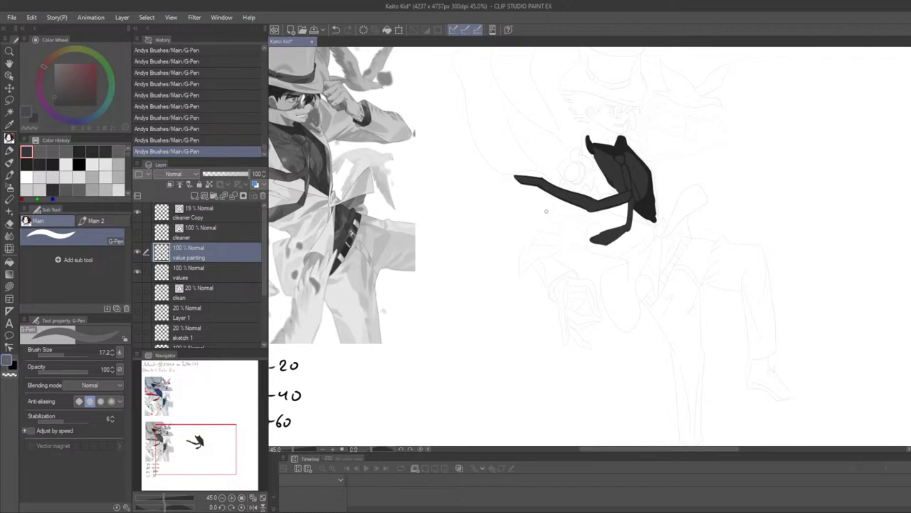
Hide the palettes, pick the collar's near-black and block in the hair under the hat brim around the ear
key(Tab)
mouse_move(484, 279)
mouse_down()
mouse_move(588, 267)
mouse_move(576, 271)
mouse_move(570, 303)
mouse_up()
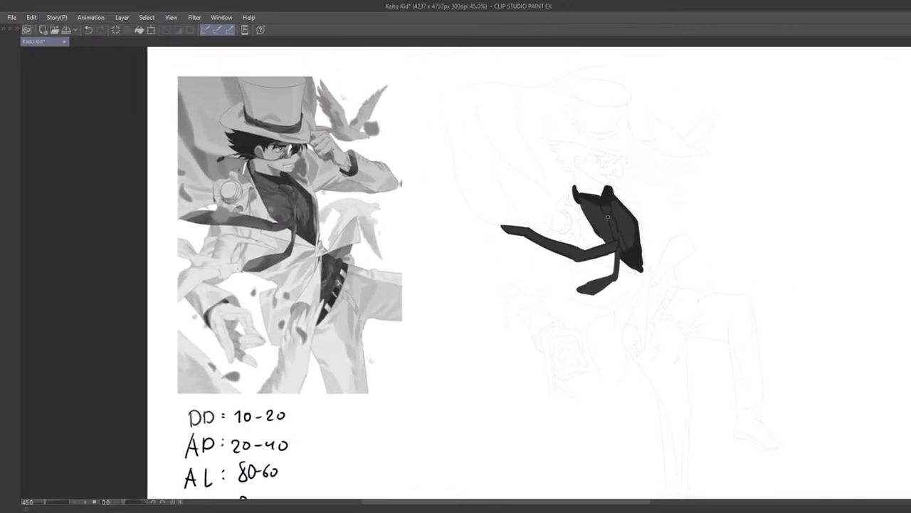
mouse_move(559, 218)
mouse_down()
mouse_move(548, 280)
mouse_move(552, 233)
mouse_up()
scroll(559, 231, up, 2)
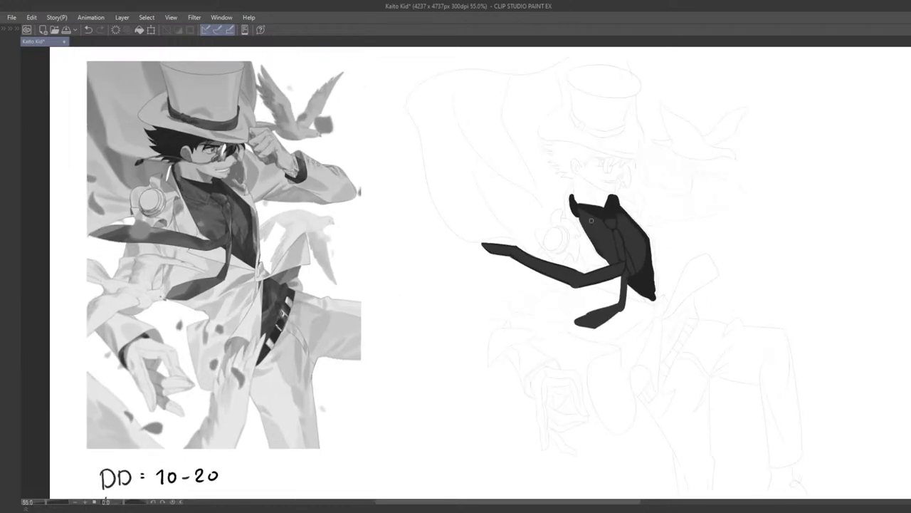
alt+click(606, 207)
scroll(646, 162, up, 3)
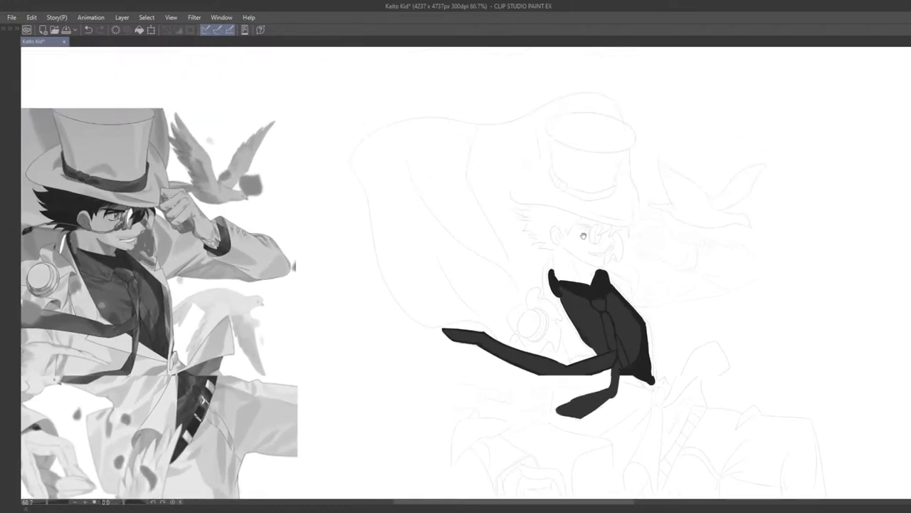
mouse_move(514, 226)
mouse_down()
mouse_move(547, 236)
mouse_move(531, 224)
mouse_move(568, 233)
mouse_move(548, 233)
mouse_move(561, 248)
mouse_move(560, 237)
mouse_move(565, 245)
mouse_move(574, 235)
mouse_move(555, 261)
mouse_up()
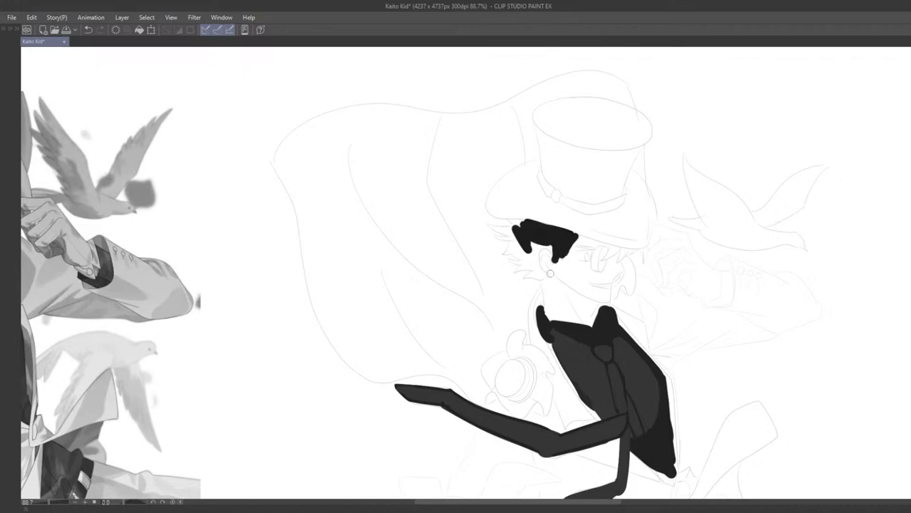
scroll(550, 256, down, 7)
scroll(583, 209, up, 4)
scroll(587, 208, up, 2)
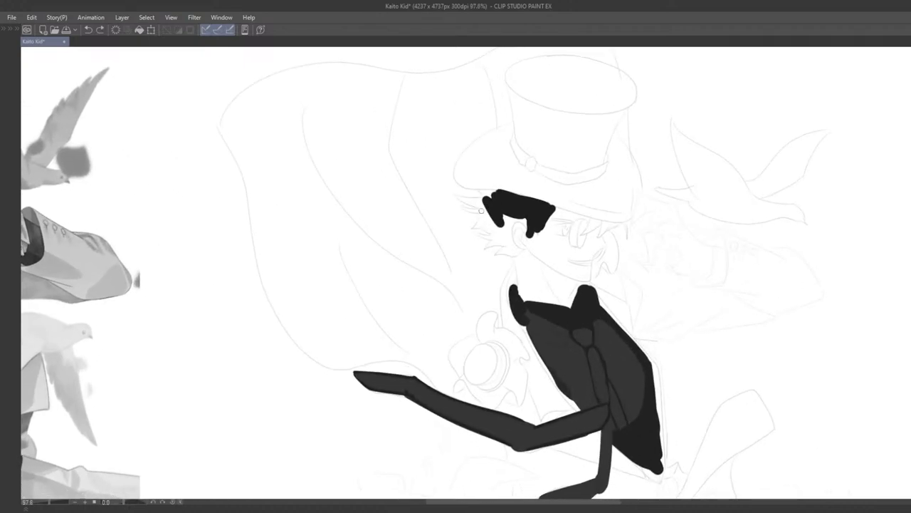
Paint the upper pointed hair tufts at the back of the head in near-black, following the line art
mouse_move(466, 208)
mouse_down()
mouse_move(502, 207)
mouse_move(473, 229)
mouse_up()
key(ctrl+z)
key(ctrl+z)
key(ctrl+z)
key(ctrl+z)
mouse_move(473, 228)
mouse_down()
mouse_move(498, 189)
mouse_move(494, 205)
mouse_move(460, 199)
mouse_up()
mouse_move(460, 199)
mouse_down()
mouse_move(503, 190)
mouse_move(490, 191)
mouse_move(553, 205)
mouse_move(541, 204)
mouse_move(536, 233)
mouse_move(528, 218)
mouse_move(529, 228)
mouse_move(501, 215)
mouse_move(511, 216)
mouse_move(505, 233)
mouse_move(512, 235)
mouse_up()
Extend the near-black hair down behind the ear with the lower spiky tufts
scroll(507, 241, down, 4)
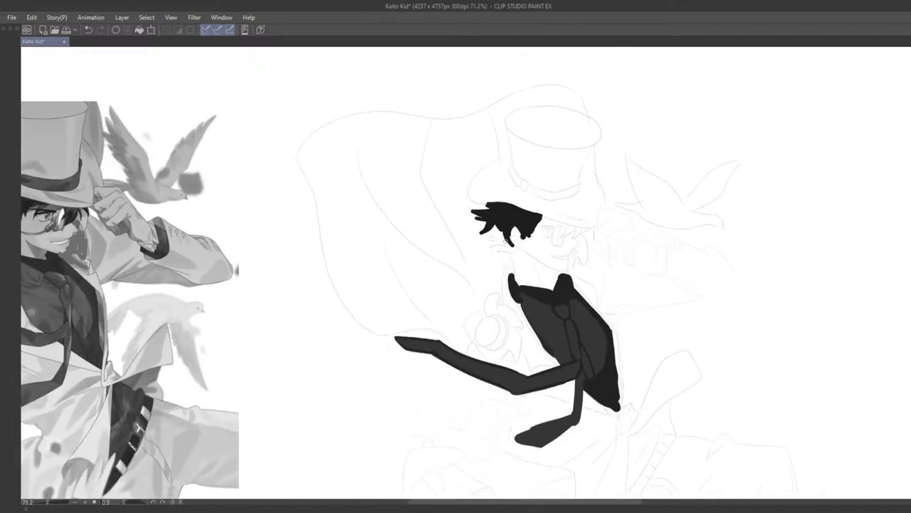
drag(576, 175, 559, 167)
scroll(520, 202, up, 5)
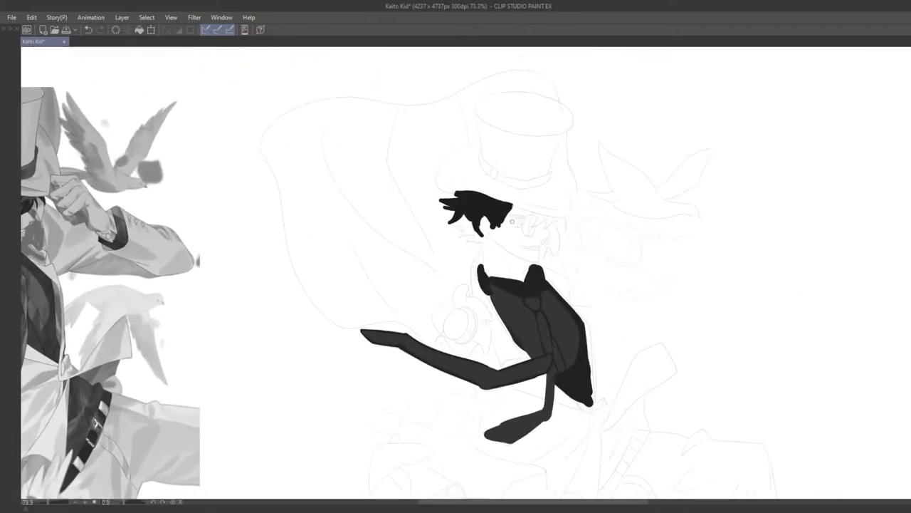
mouse_move(452, 220)
mouse_down()
mouse_move(462, 223)
mouse_move(453, 237)
mouse_move(467, 238)
mouse_move(447, 224)
mouse_up()
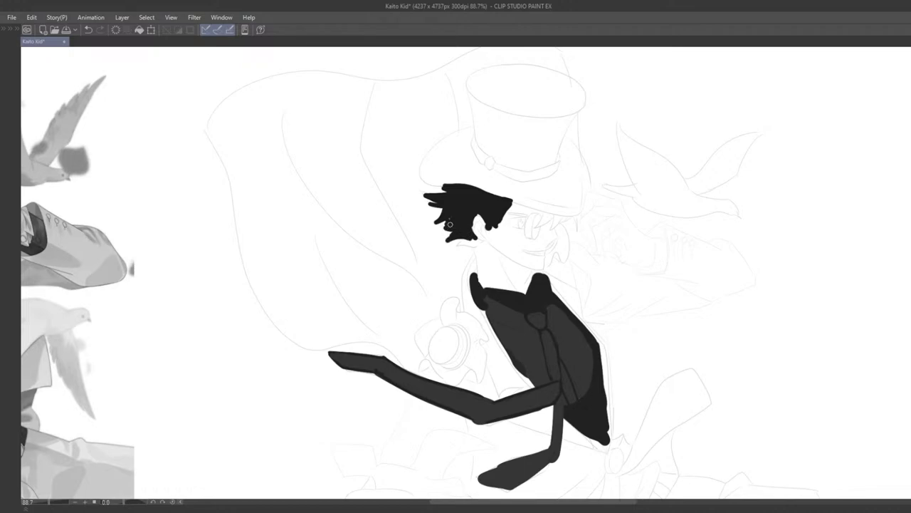
key(ctrl+z)
mouse_move(439, 217)
mouse_down()
mouse_move(452, 217)
mouse_move(440, 226)
mouse_up()
key(ctrl+z)
scroll(444, 253, down, 3)
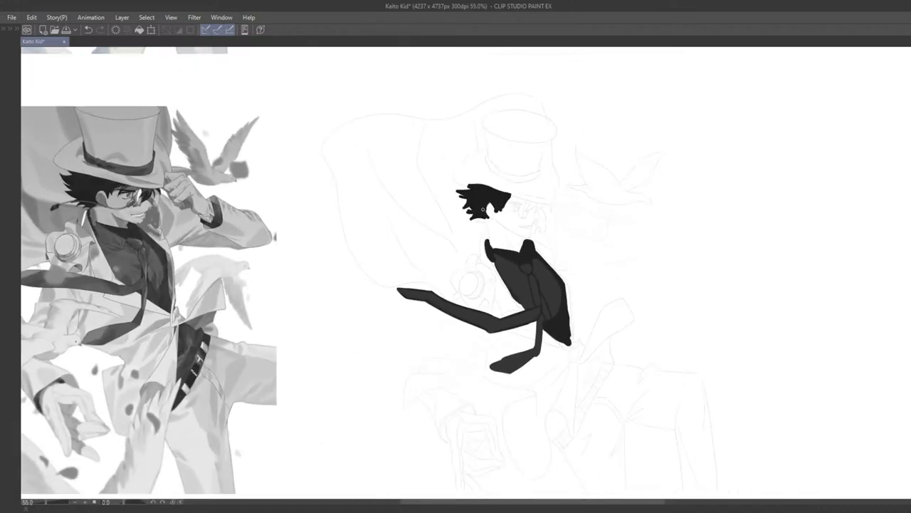
Fill the remaining gaps between the lower hair tufts and shape the strand ends below the ear
scroll(440, 253, up, 5)
key(ctrl+z)
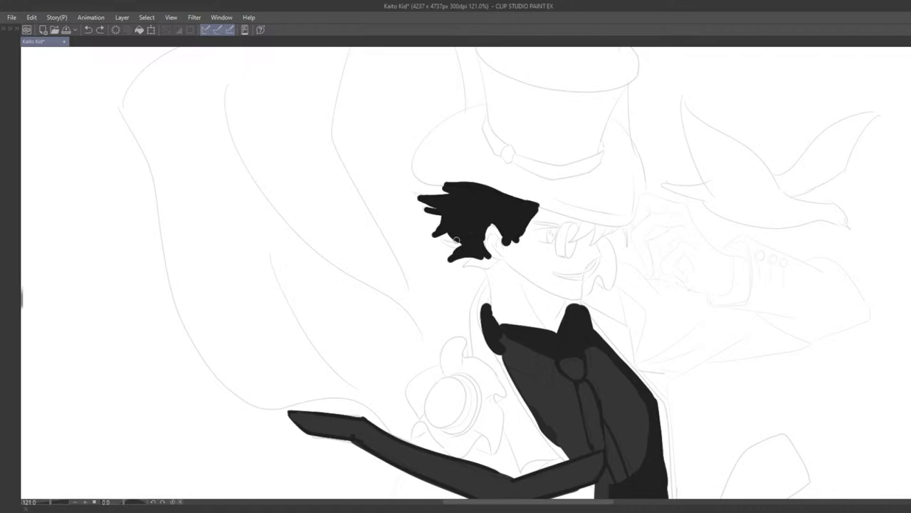
mouse_move(449, 239)
mouse_down()
mouse_move(482, 251)
mouse_move(463, 265)
mouse_move(486, 255)
mouse_up()
scroll(491, 228, down, 3)
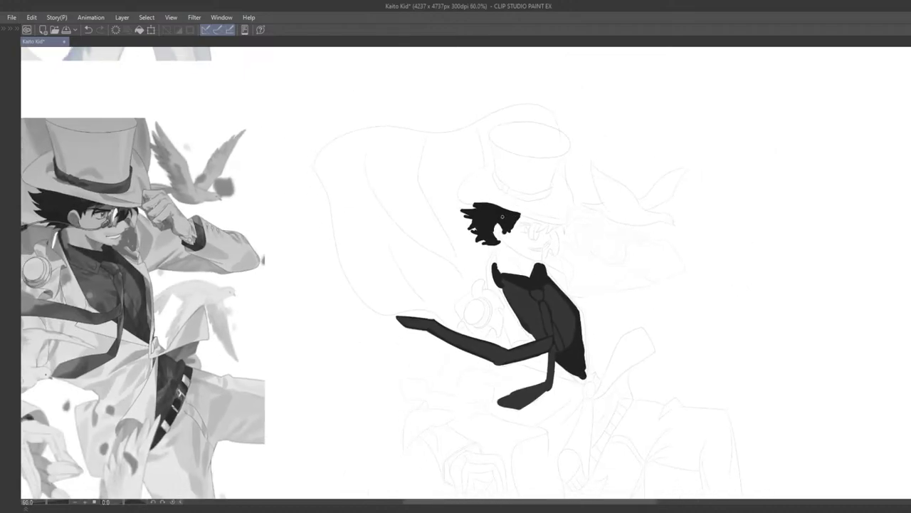
scroll(456, 258, up, 3)
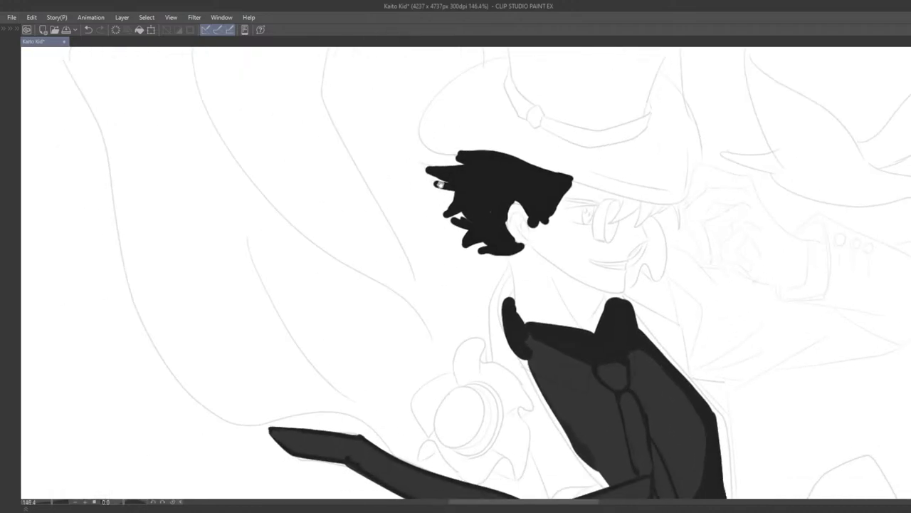
mouse_move(444, 259)
mouse_down()
mouse_move(404, 298)
mouse_move(388, 283)
mouse_move(404, 307)
mouse_up()
scroll(404, 307, up, 1)
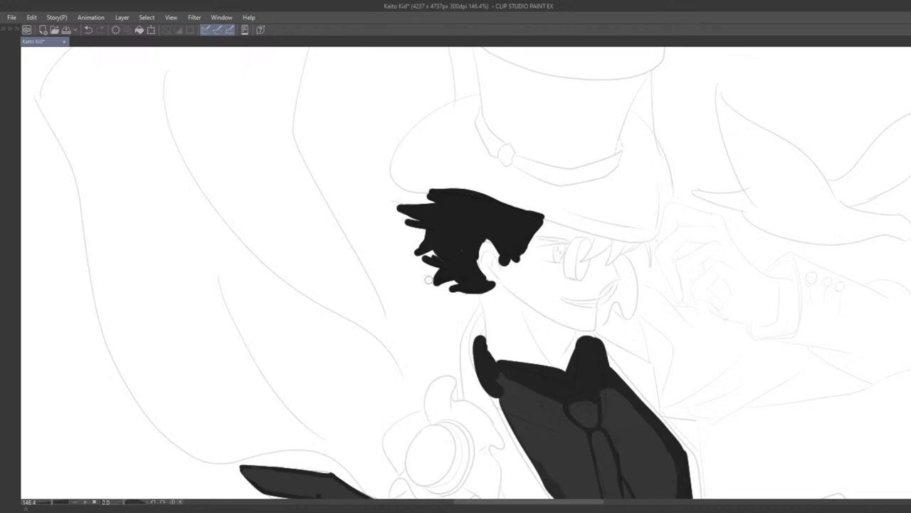
scroll(429, 280, up, 1)
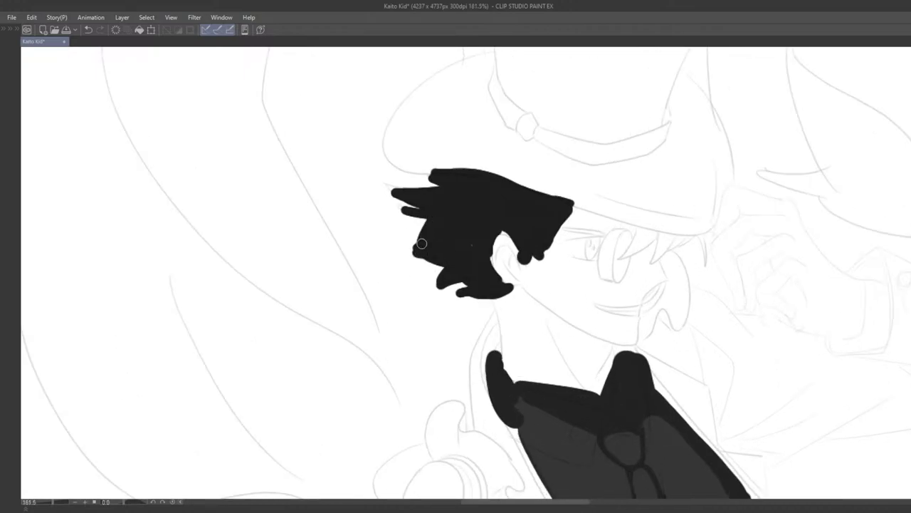
Go over the edges of the upper back hair tufts with near-black strokes
drag(435, 221, 425, 244)
drag(406, 213, 431, 218)
drag(396, 191, 458, 194)
key(ctrl+z)
Sharpen the upper back hair tufts into pointed tips using a smaller brush, following the line art
key(bracketleft)
key(bracketleft)
key(bracketleft)
mouse_move(388, 186)
mouse_down()
mouse_move(414, 198)
mouse_move(387, 187)
mouse_move(410, 188)
mouse_move(391, 187)
mouse_move(410, 195)
mouse_move(396, 192)
mouse_move(415, 215)
mouse_move(396, 207)
mouse_move(410, 208)
mouse_move(397, 205)
mouse_move(421, 234)
mouse_move(400, 230)
mouse_up()
key(ctrl+z)
key(ctrl+z)
mouse_move(333, 244)
mouse_down()
mouse_move(325, 246)
mouse_move(352, 254)
mouse_move(345, 251)
mouse_move(384, 286)
mouse_move(361, 259)
mouse_up()
key(ctrl+z)
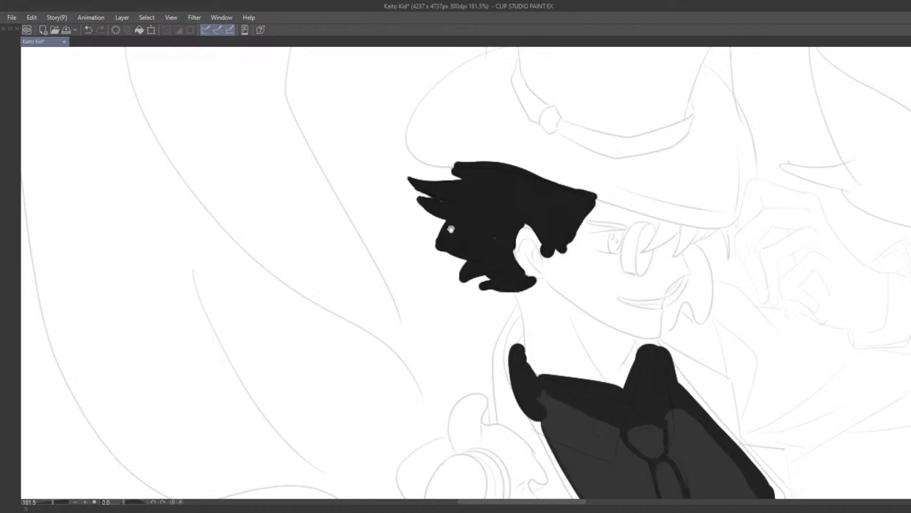
Carve the middle of the back hair's outer edge into thin pointed strands below the upper tufts
drag(451, 229, 439, 213)
key(ctrl+z)
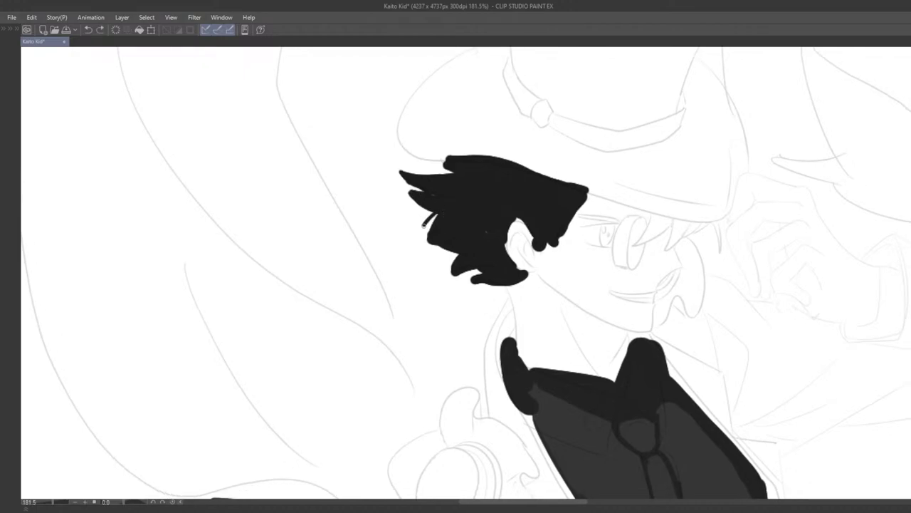
key(ctrl+z)
key(ctrl+z)
scroll(428, 259, down, 4)
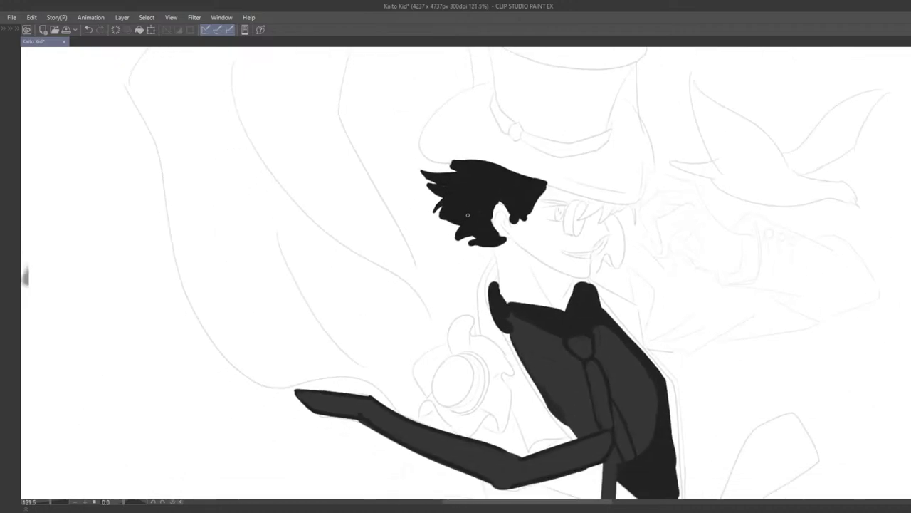
scroll(456, 227, up, 4)
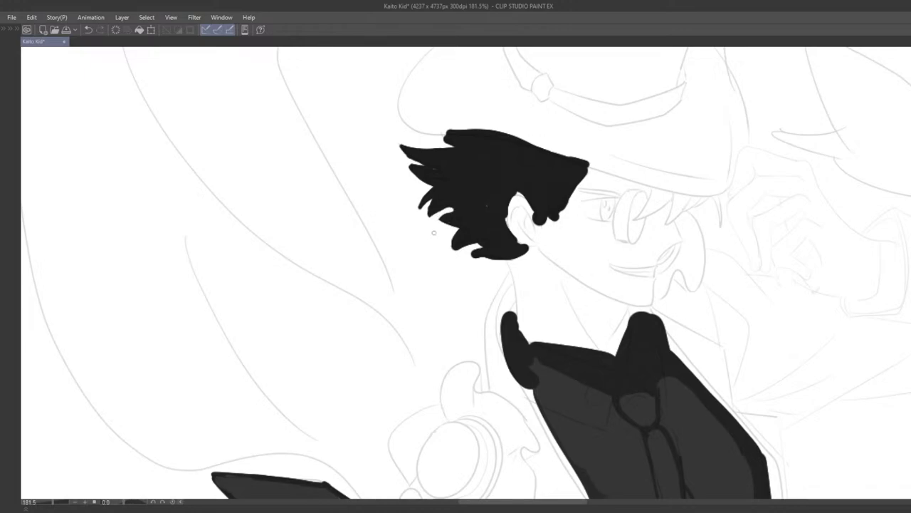
scroll(434, 232, down, 6)
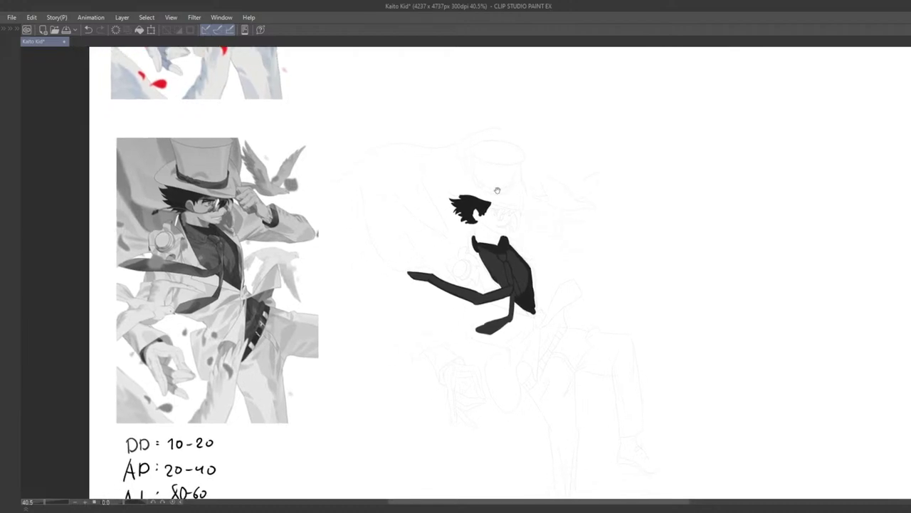
scroll(497, 190, up, 4)
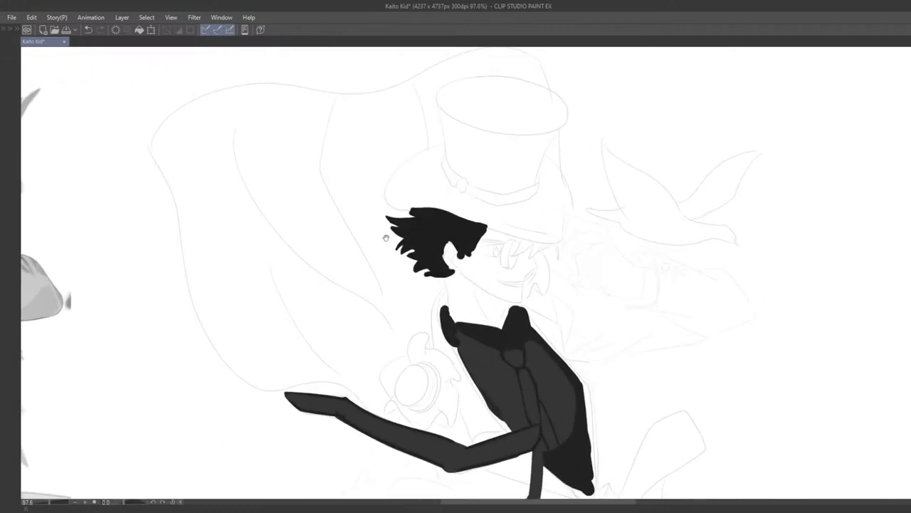
Refine the short spiky strands between the upper and lower tufts of the back hair
mouse_move(385, 238)
mouse_down()
mouse_move(475, 245)
mouse_move(475, 231)
mouse_move(469, 264)
mouse_up()
scroll(458, 221, up, 3)
key(ctrl+z)
key(ctrl+z)
key(ctrl+z)
key(ctrl+z)
mouse_move(481, 227)
mouse_down()
mouse_move(468, 254)
mouse_move(491, 236)
mouse_move(477, 246)
mouse_move(498, 242)
mouse_move(485, 240)
mouse_move(506, 249)
mouse_move(472, 254)
mouse_move(474, 243)
mouse_move(506, 245)
mouse_move(487, 242)
mouse_move(510, 254)
mouse_move(478, 242)
mouse_move(504, 249)
mouse_up()
key(ctrl+z)
key(ctrl+z)
key(ctrl+z)
key(ctrl+z)
key(ctrl+z)
key(ctrl+z)
key(ctrl+z)
scroll(512, 250, down, 1)
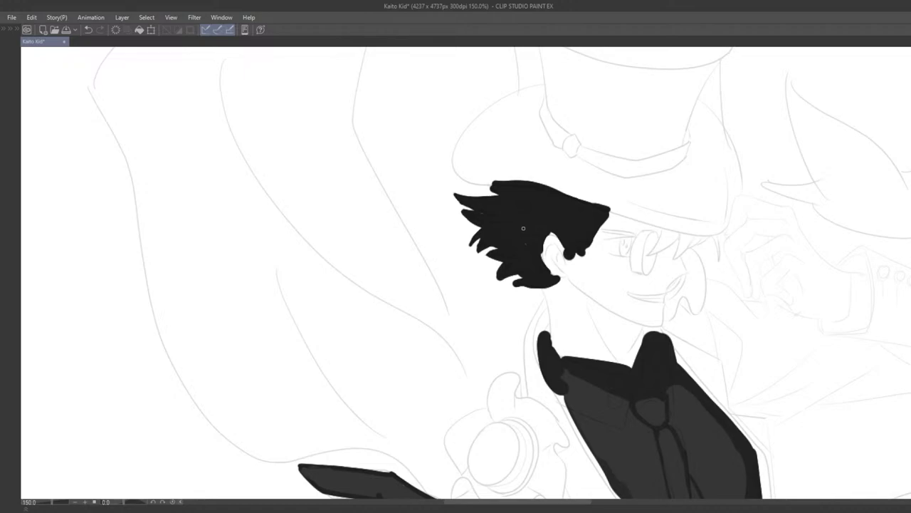
Taper the two lowest back hair tufts below ear level into slim pointed tips
scroll(498, 342, up, 3)
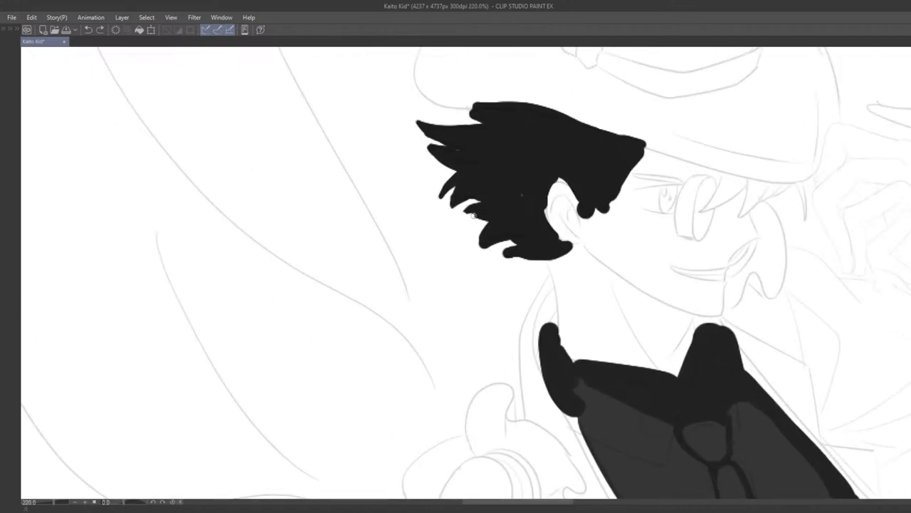
mouse_move(466, 235)
mouse_down()
mouse_move(431, 232)
mouse_move(426, 265)
mouse_move(405, 270)
mouse_up()
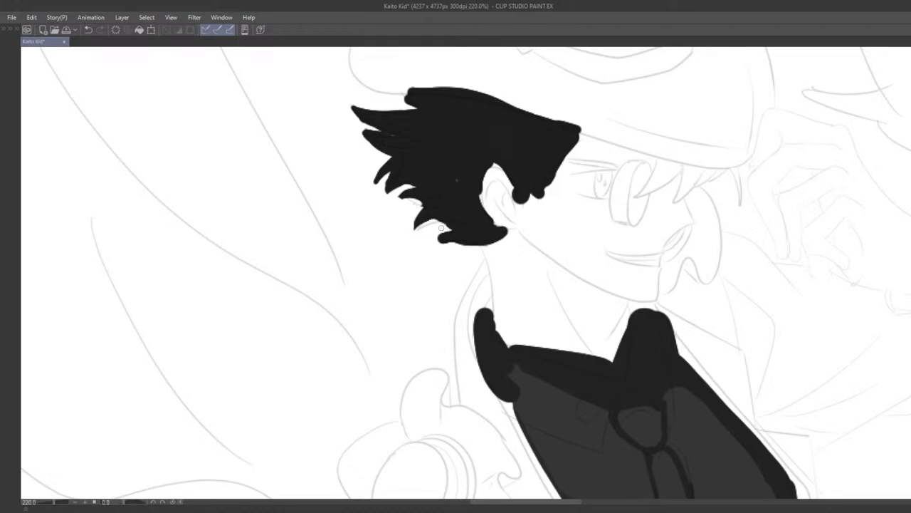
scroll(456, 256, down, 5)
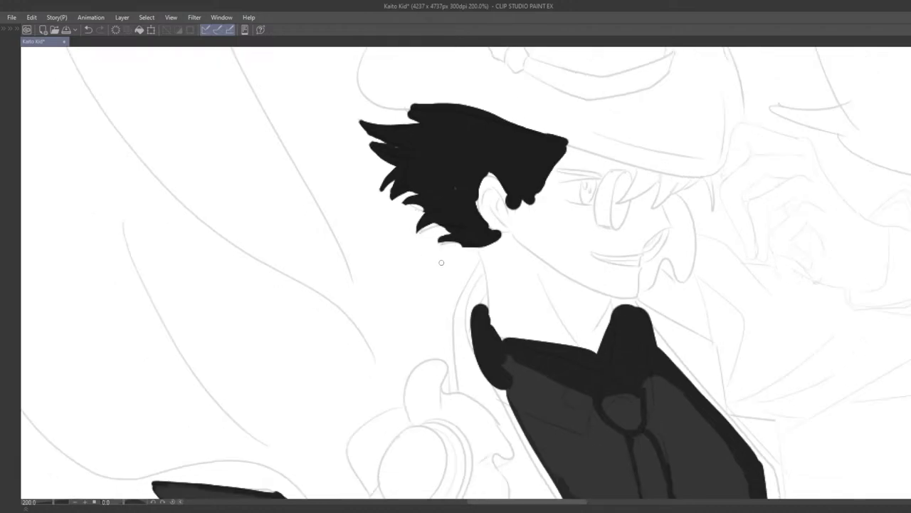
scroll(492, 239, up, 5)
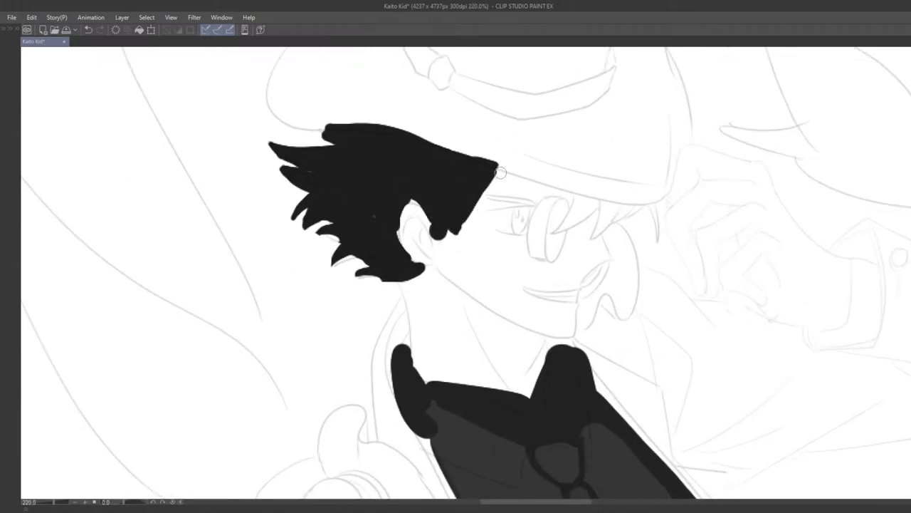
Trim the front hair edge and the sideburn beside the ear to a clean contour with pointed ends
drag(502, 171, 467, 236)
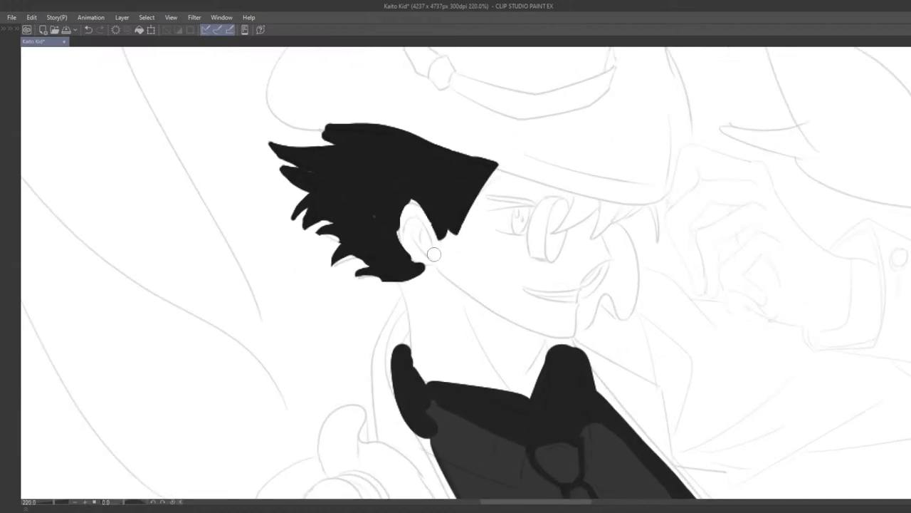
key([)
key([)
key([)
scroll(444, 278, down, 2)
scroll(508, 271, down, 1)
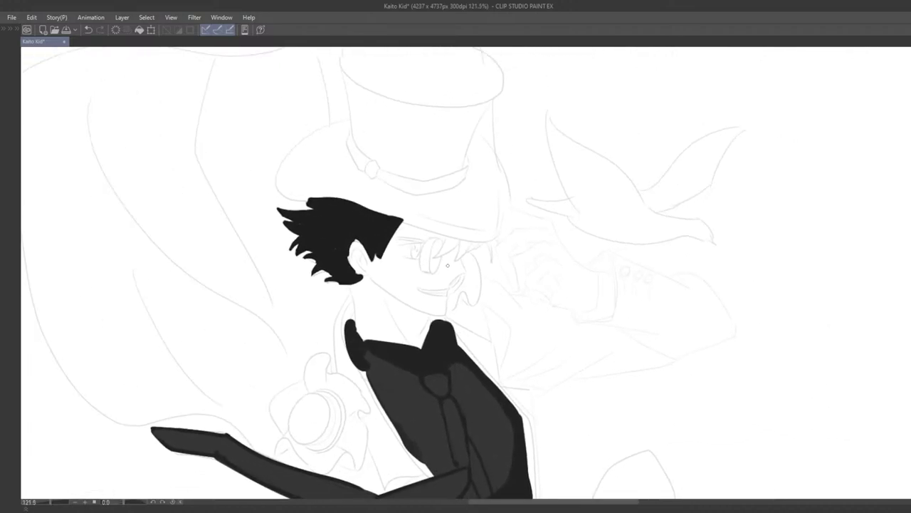
Compare the painted hair shape with the grayscale reference, checking the face and fringe area
scroll(447, 265, down, 4)
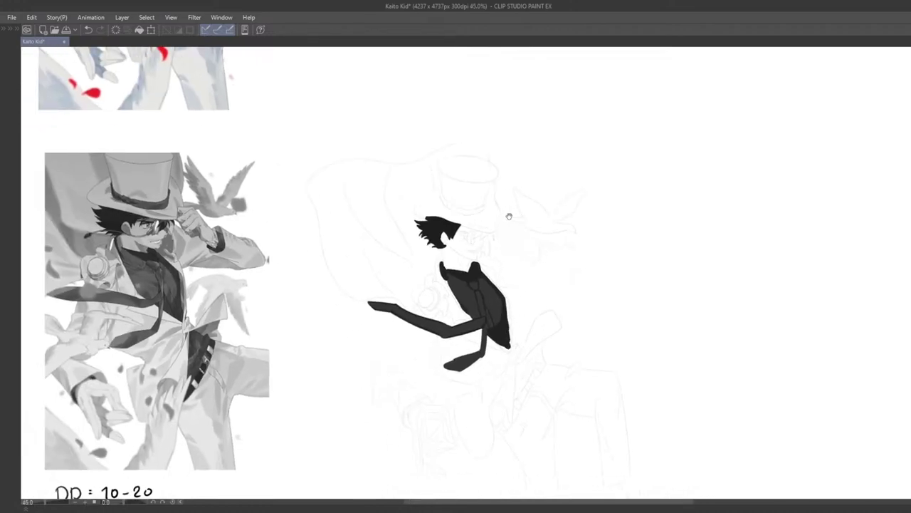
scroll(483, 212, up, 4)
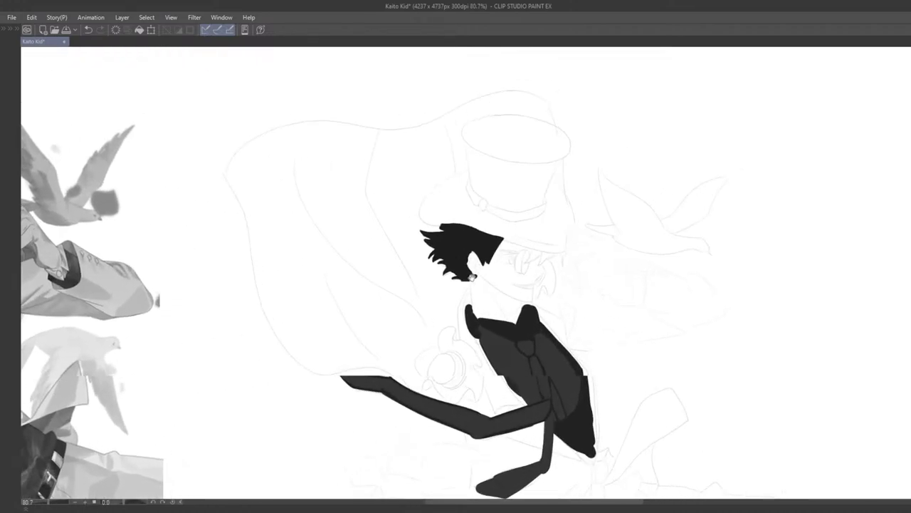
scroll(450, 245, down, 2)
scroll(630, 247, up, 1)
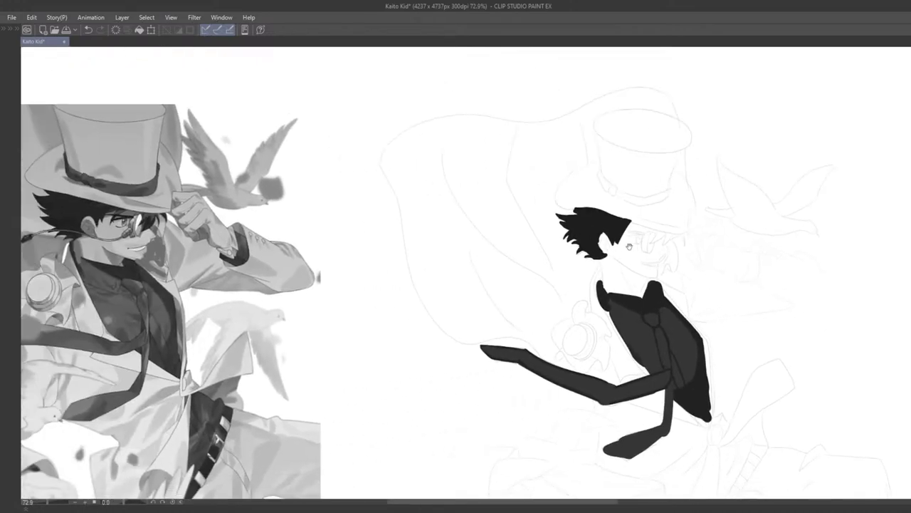
scroll(638, 246, up, 1)
scroll(638, 247, up, 2)
drag(605, 264, 530, 269)
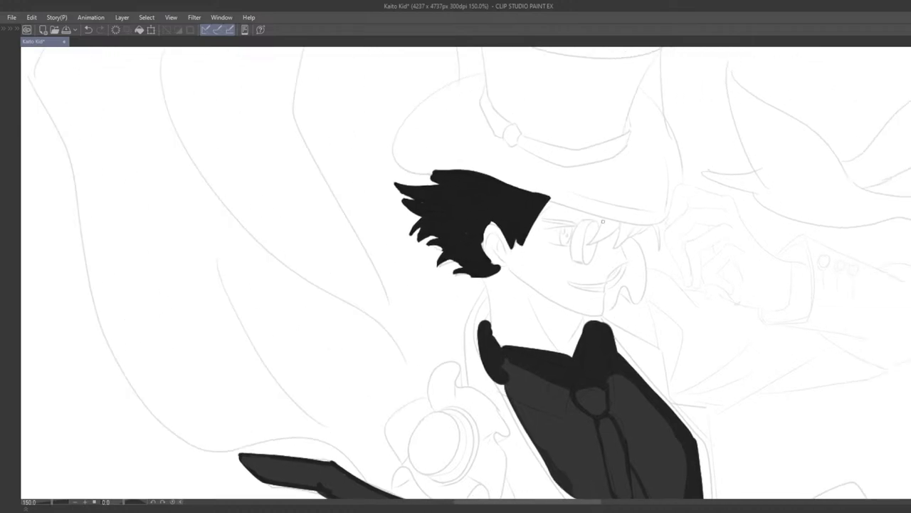
scroll(576, 252, down, 2)
drag(579, 248, 652, 246)
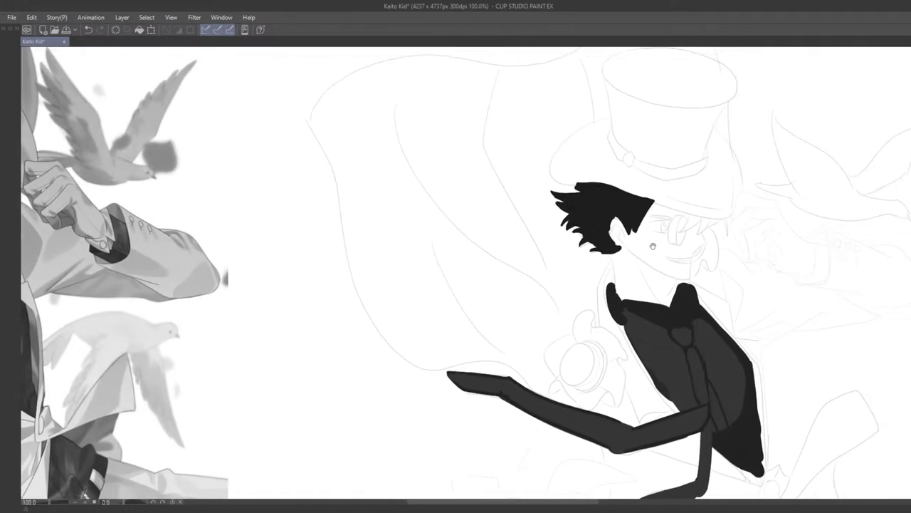
Paint the arched eyebrow above the visible eye in near-black
key(ctrl+z)
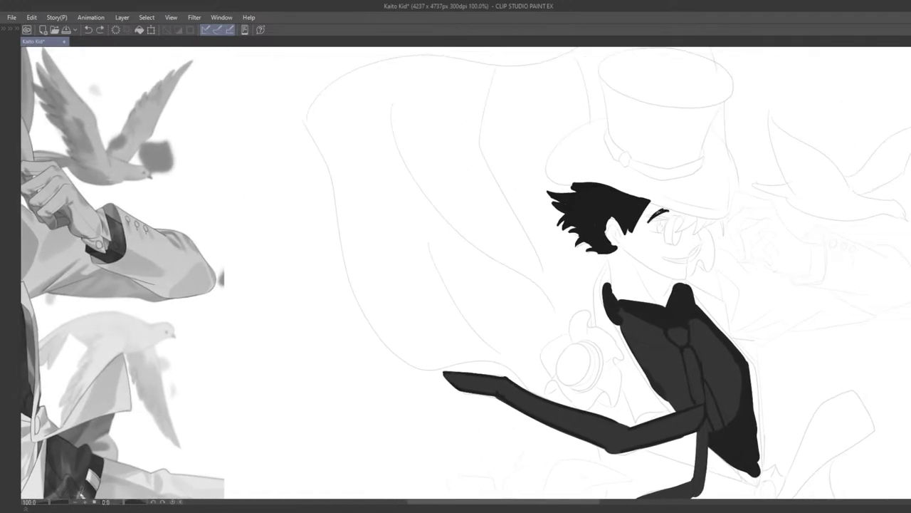
scroll(646, 225, down, 2)
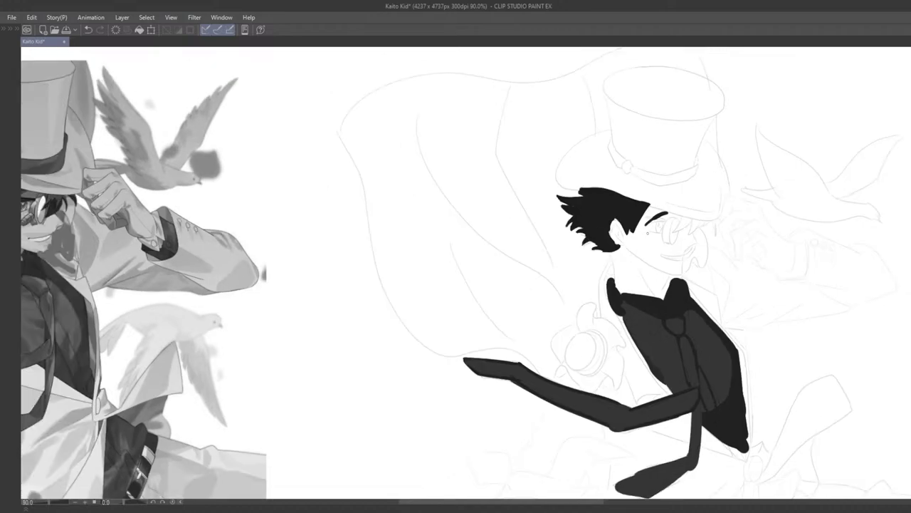
scroll(645, 210, up, 1)
scroll(644, 204, up, 1)
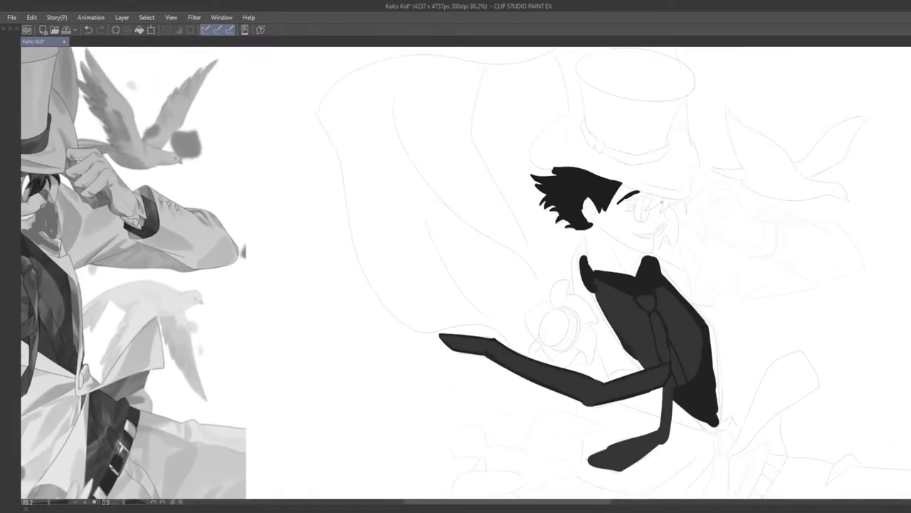
Block in the pointed fringe strands beneath the hat brim beside the glasses in near-black
drag(649, 211, 645, 213)
mouse_move(649, 208)
mouse_down()
mouse_move(684, 213)
mouse_move(699, 204)
mouse_move(723, 215)
mouse_move(477, 222)
mouse_move(488, 192)
mouse_move(479, 195)
mouse_move(499, 201)
mouse_up()
key(ctrl+z)
key(ctrl+z)
key(ctrl+z)
scroll(714, 209, up, 5)
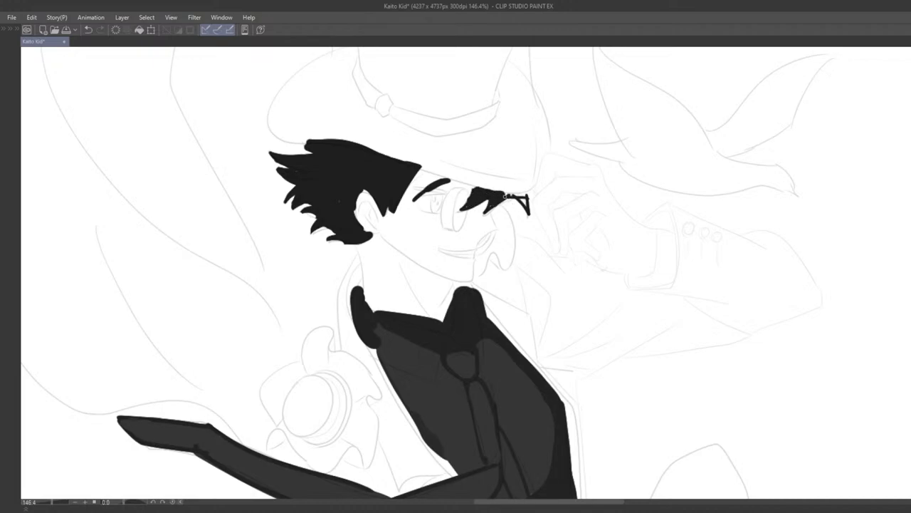
Fill the gaps at the fringe's outer end and trim away its thick drooping strand
drag(504, 198, 525, 205)
scroll(498, 221, down, 2)
drag(525, 182, 611, 166)
scroll(607, 161, up, 2)
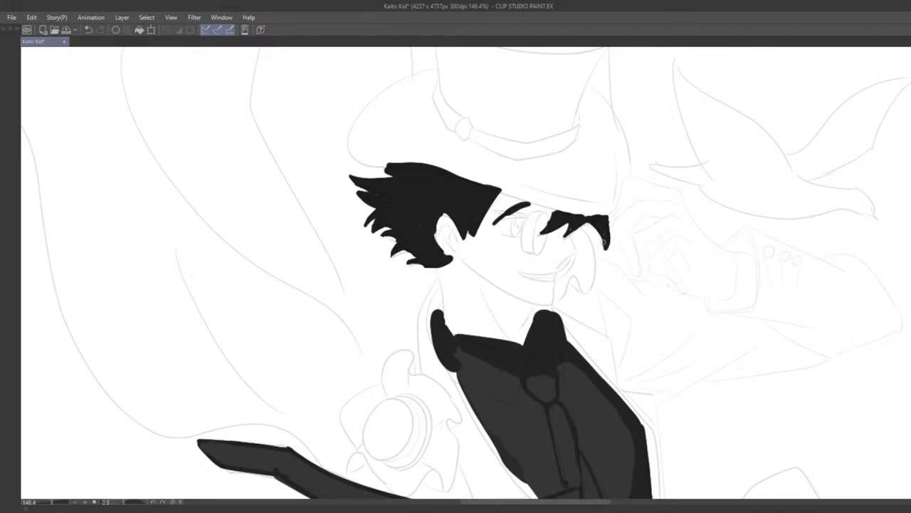
scroll(567, 249, down, 4)
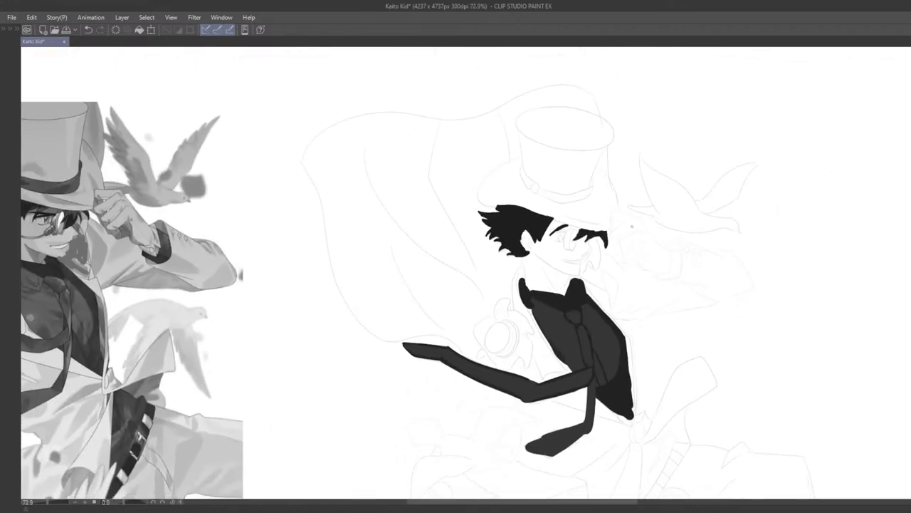
scroll(630, 229, up, 2)
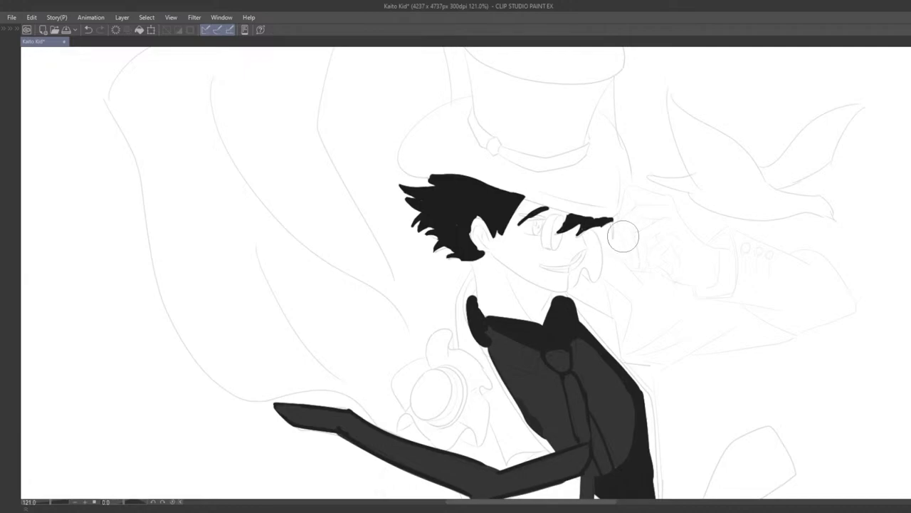
Check the fringe against the grayscale reference and reshape it into a fuller near-black mass with pointed tips
scroll(634, 240, down, 2)
scroll(636, 243, down, 2)
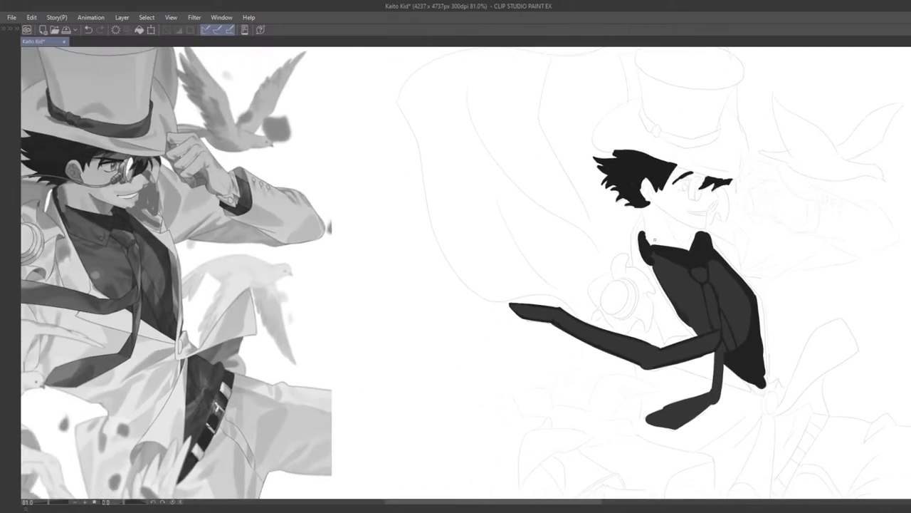
scroll(659, 237, up, 3)
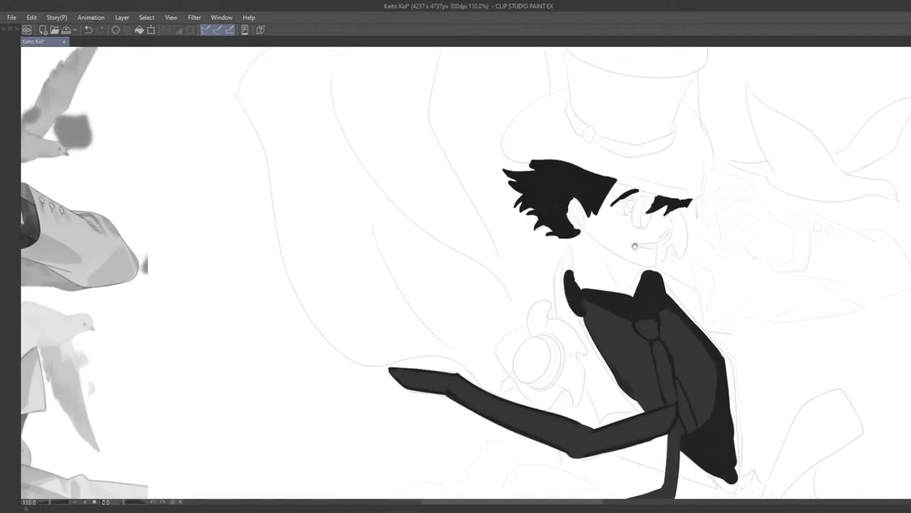
scroll(734, 246, down, 2)
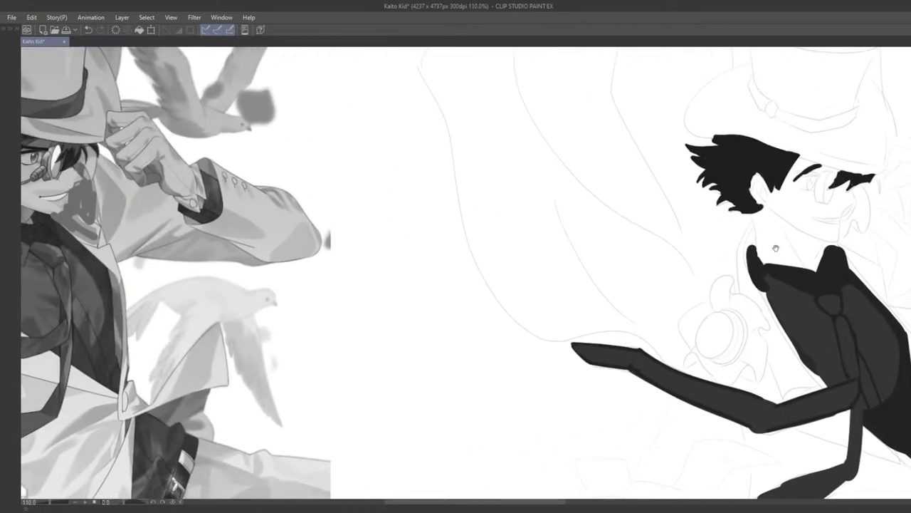
scroll(572, 254, up, 3)
drag(572, 255, 569, 251)
drag(543, 225, 538, 241)
key(ctrl+z)
key(ctrl+z)
drag(538, 241, 560, 221)
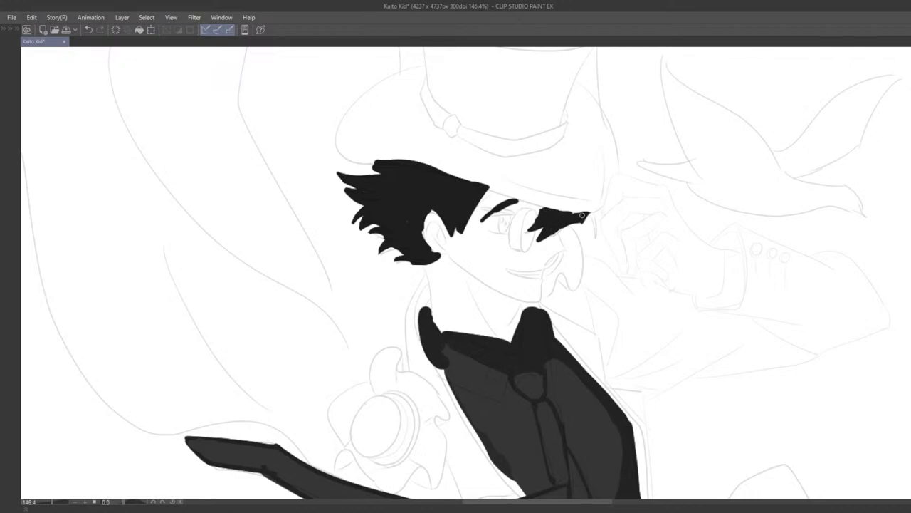
Smooth the fringe's lower edge and paint a thin curved strand hanging from its outer end
key(ctrl+z)
drag(561, 257, 580, 245)
key(p)
drag(588, 213, 596, 238)
key(ctrl+z)
key(ctrl+z)
scroll(584, 194, down, 5)
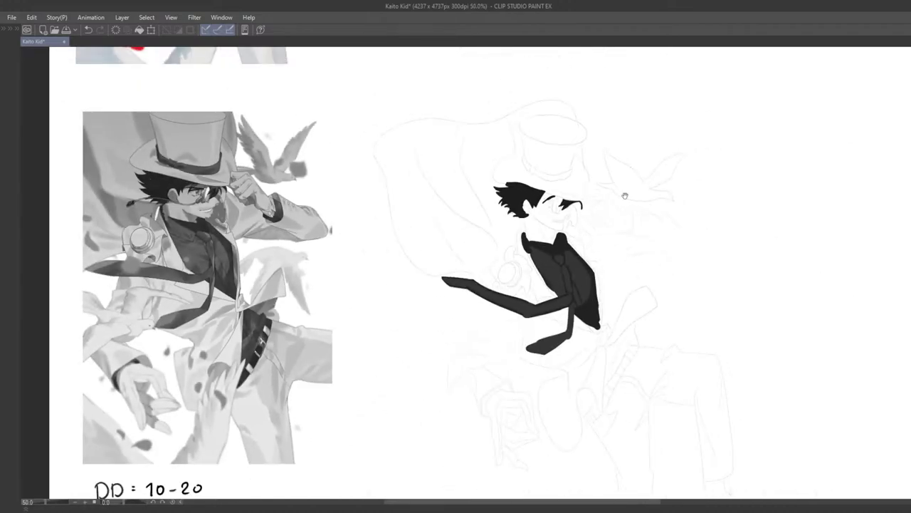
scroll(572, 220, up, 6)
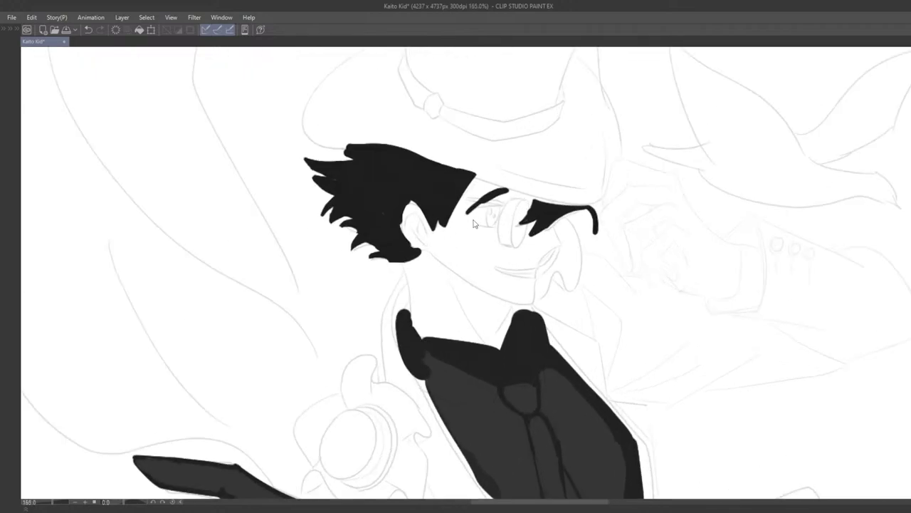
Repaint the eyebrow with a shorter, tapered arch that ends just below the hat brim
mouse_move(516, 195)
mouse_down()
mouse_move(471, 228)
mouse_move(501, 190)
mouse_move(520, 200)
mouse_move(489, 190)
mouse_move(514, 197)
mouse_move(471, 236)
mouse_move(439, 224)
mouse_up()
key(ctrl+z)
key(ctrl+z)
key(ctrl+z)
key(ctrl+z)
key(ctrl+z)
key(ctrl+z)
mouse_move(438, 193)
mouse_down()
mouse_move(465, 192)
mouse_move(431, 208)
mouse_move(459, 190)
mouse_up()
key(ctrl+z)
key(ctrl+z)
key(ctrl+z)
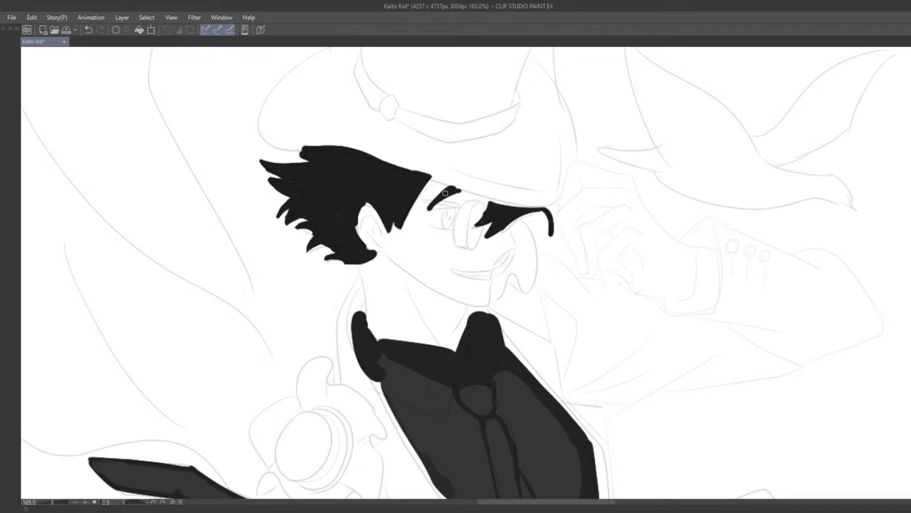
scroll(440, 221, down, 2)
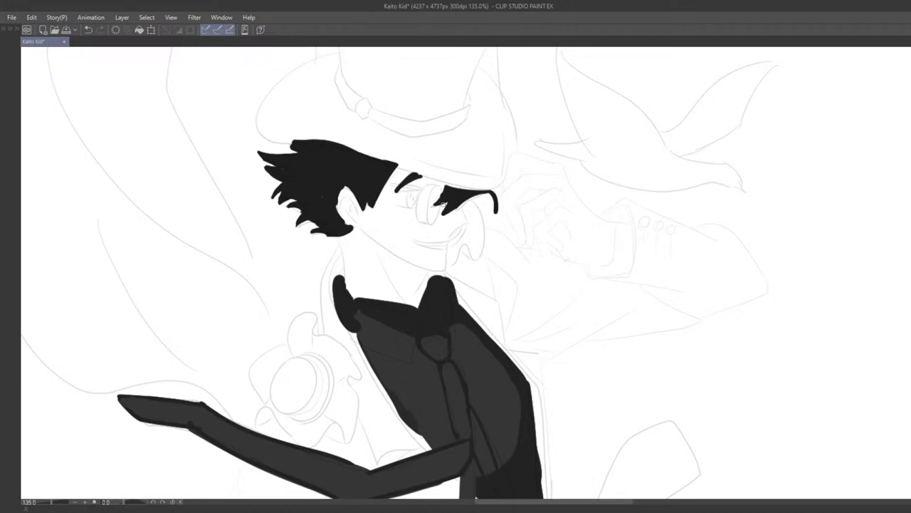
drag(498, 294, 534, 307)
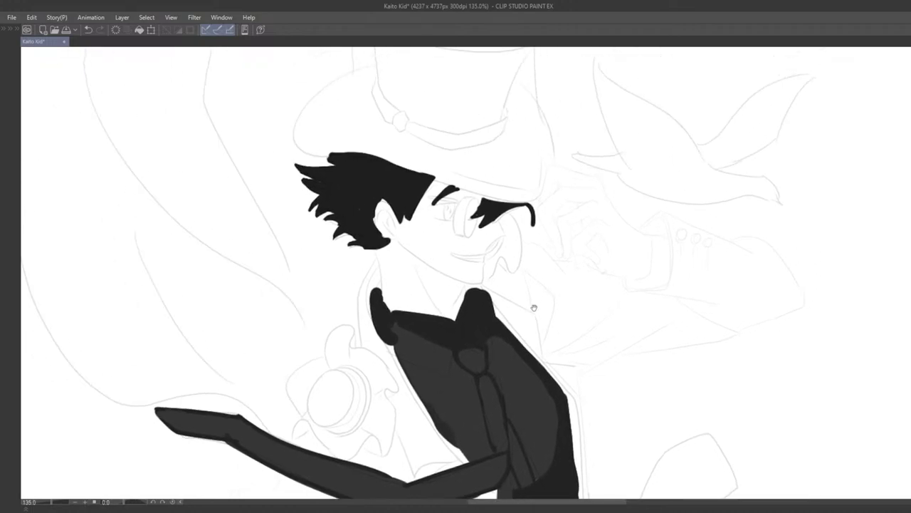
drag(460, 260, 481, 274)
scroll(489, 272, up, 1)
scroll(489, 270, up, 1)
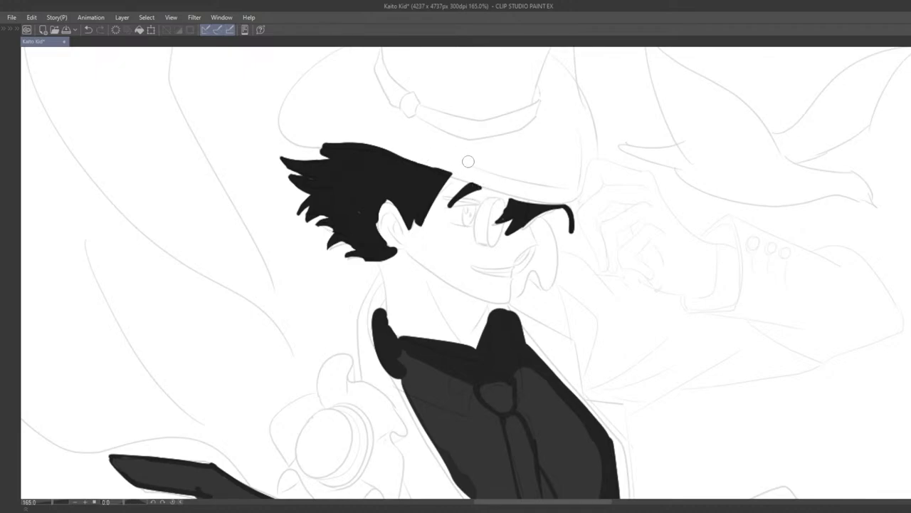
Compare the painted hair, eyebrow and fringe with the grayscale reference after undoing the last stroke
key(ctrl+z)
drag(432, 161, 481, 176)
drag(496, 216, 417, 192)
scroll(413, 212, down, 3)
scroll(412, 212, down, 4)
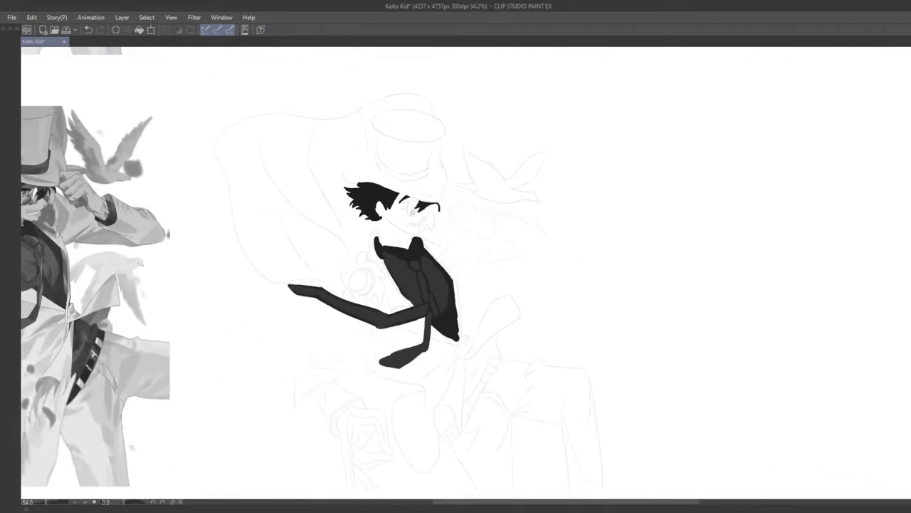
scroll(480, 190, up, 2)
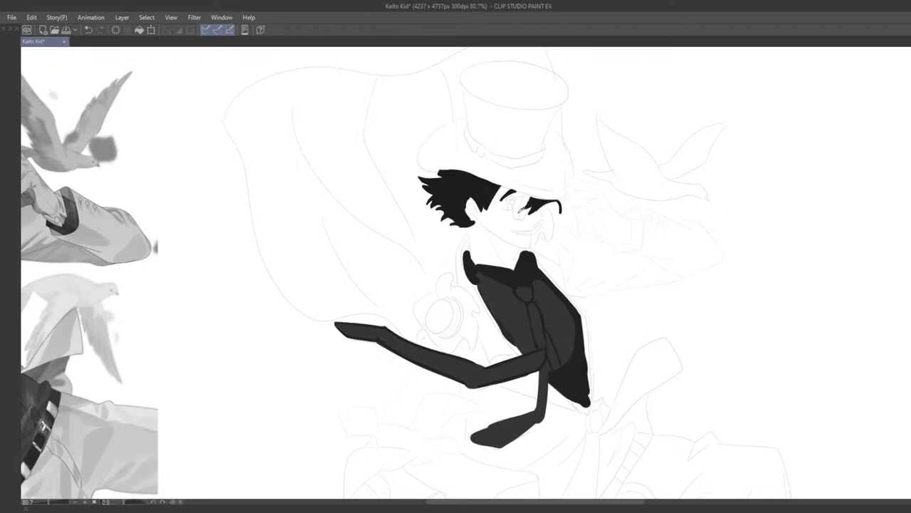
drag(494, 251, 519, 258)
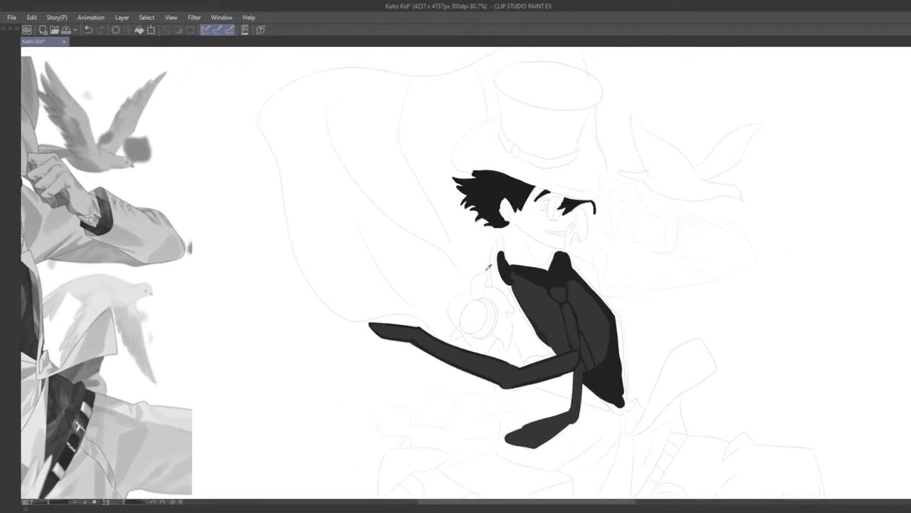
scroll(589, 232, up, 1)
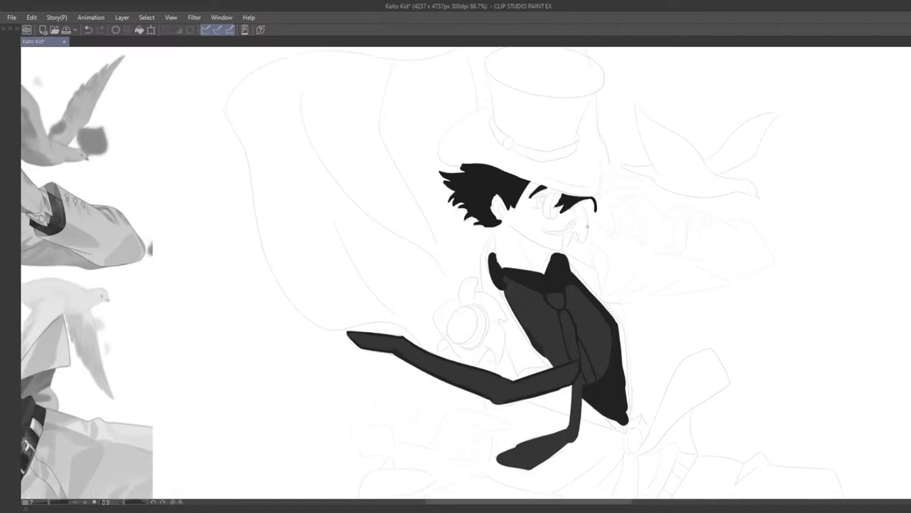
scroll(590, 201, up, 2)
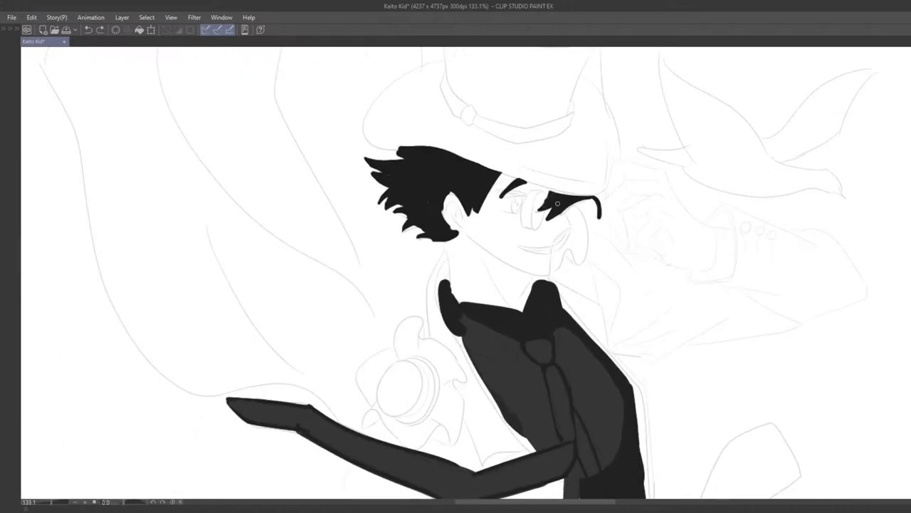
scroll(561, 200, up, 2)
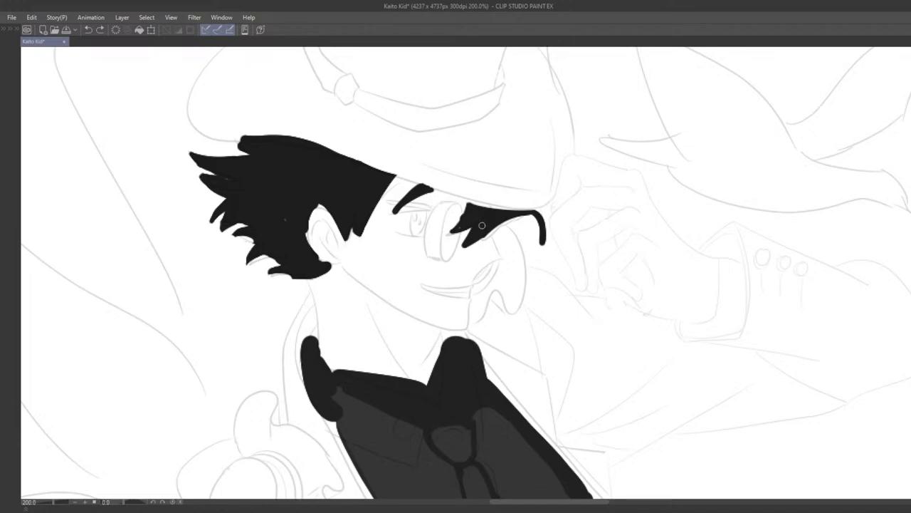
scroll(482, 226, down, 2)
drag(138, 259, 470, 281)
drag(278, 299, 477, 334)
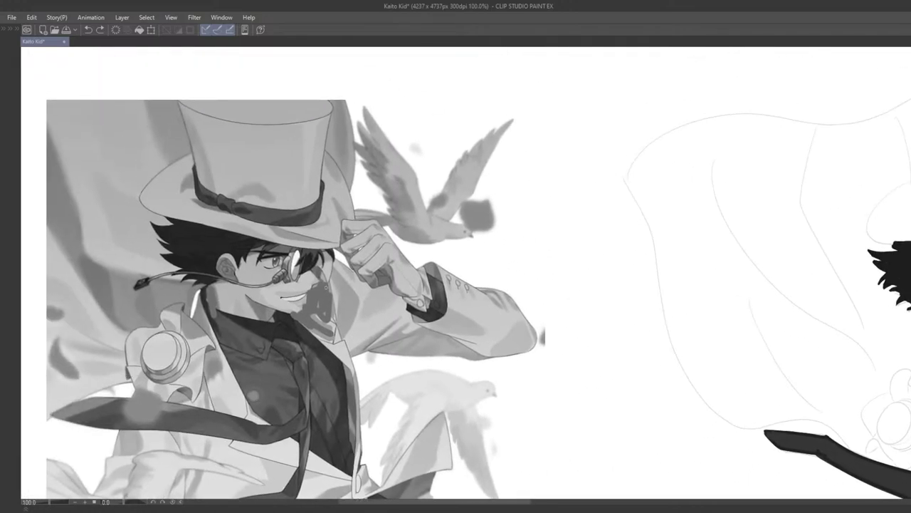
Adjust the G-Pen's drawing colour to a neutral dark gray with a brightness of 23
key(Tab)
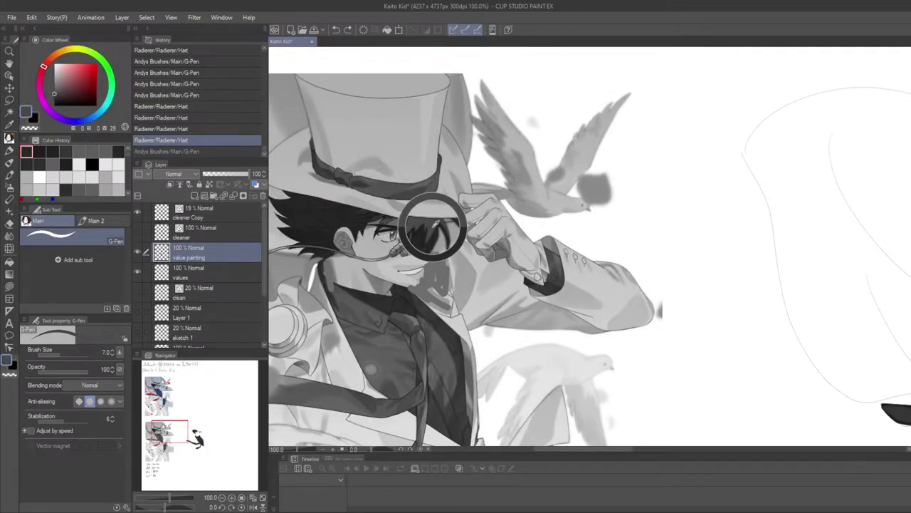
scroll(427, 242, down, 1)
drag(497, 246, 492, 125)
mouse_move(513, 413)
mouse_down()
mouse_move(569, 217)
mouse_move(590, 234)
mouse_move(491, 332)
mouse_move(361, 434)
mouse_up()
scroll(569, 221, down, 1)
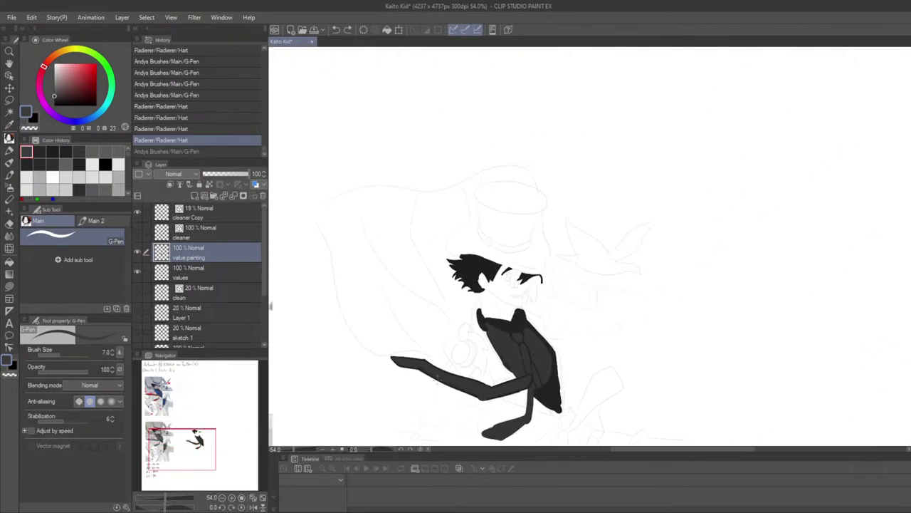
drag(499, 360, 513, 313)
scroll(519, 319, up, 1)
scroll(519, 319, up, 2)
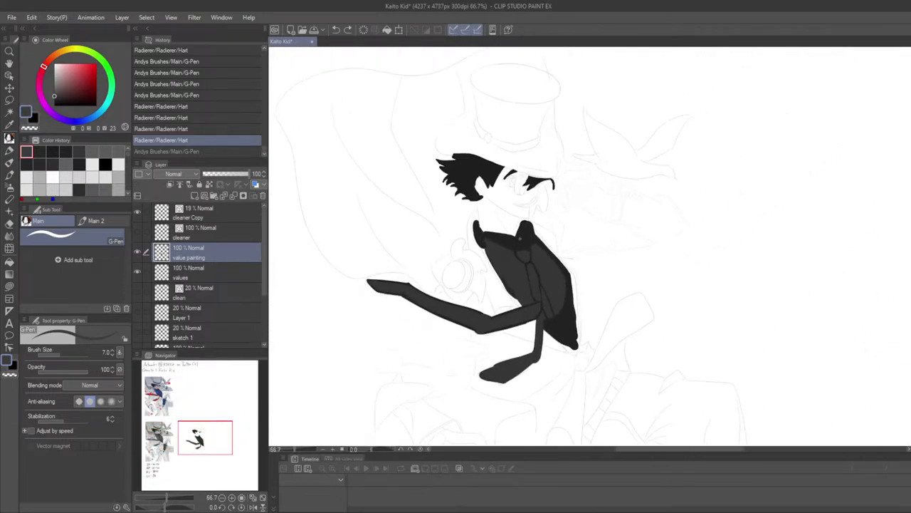
key(Tab)
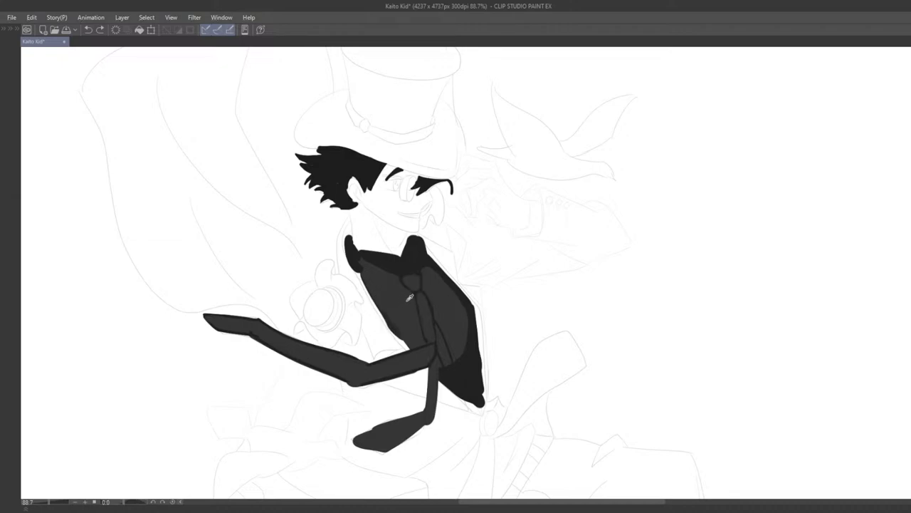
Paint a lighter gray over the shirt's near half, the tie knot and the upper tie strip, leaving dark lines between them
scroll(514, 277, down, 2)
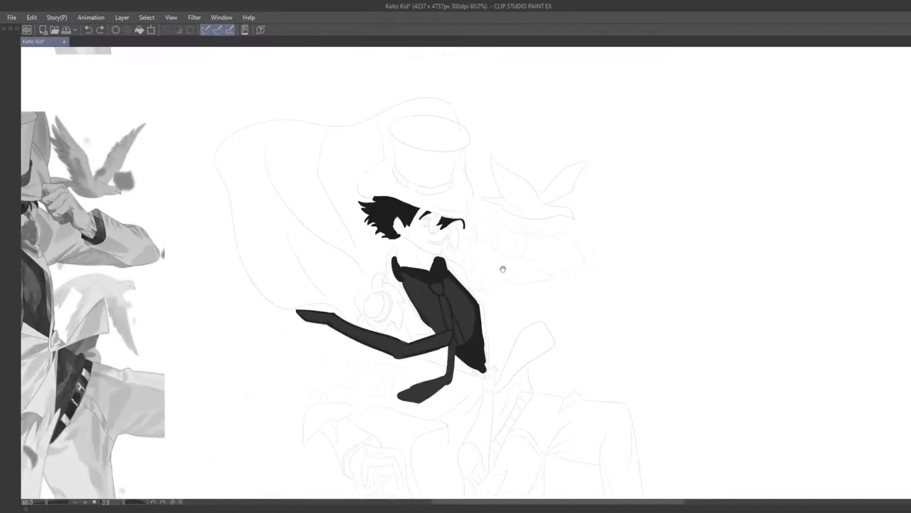
drag(500, 266, 602, 207)
drag(572, 264, 499, 294)
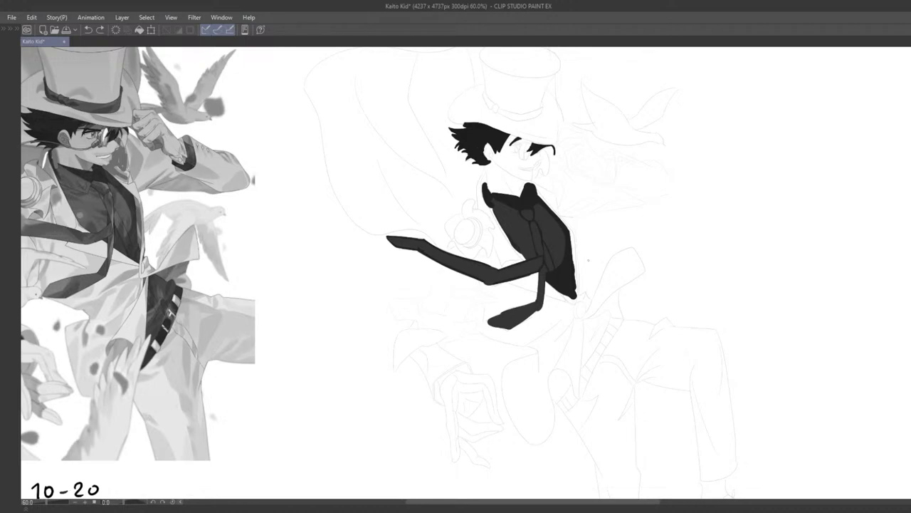
scroll(571, 222, up, 1)
drag(497, 230, 578, 247)
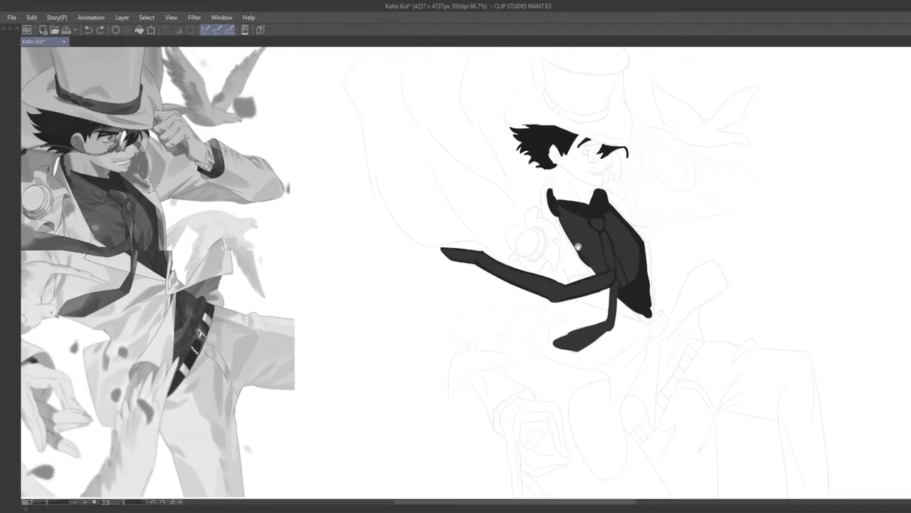
scroll(578, 247, up, 2)
mouse_move(537, 226)
mouse_down()
mouse_move(531, 217)
mouse_move(563, 233)
mouse_move(531, 238)
mouse_up()
mouse_move(482, 212)
mouse_down()
mouse_move(507, 237)
mouse_move(498, 236)
mouse_move(503, 224)
mouse_move(515, 226)
mouse_move(525, 270)
mouse_up()
key(ctrl+z)
scroll(560, 222, down, 3)
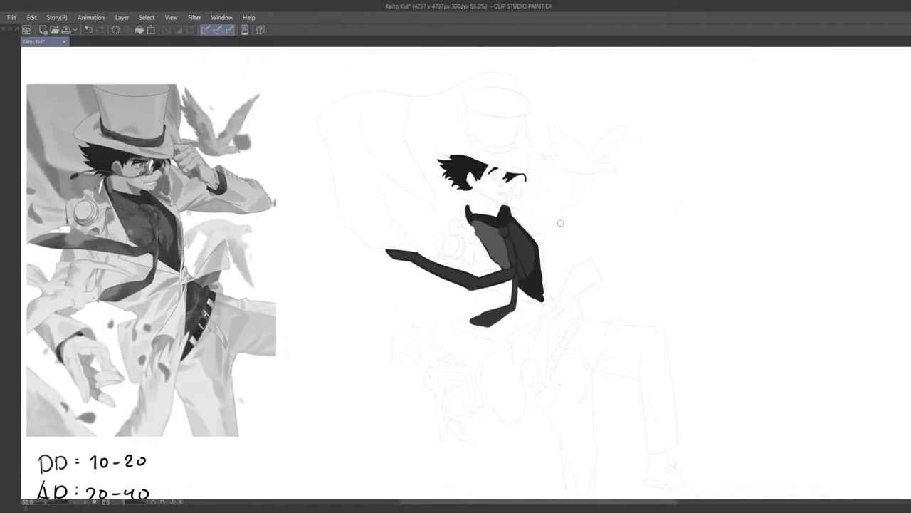
scroll(560, 223, up, 3)
mouse_move(478, 251)
mouse_down()
mouse_move(486, 293)
mouse_move(466, 232)
mouse_move(468, 250)
mouse_up()
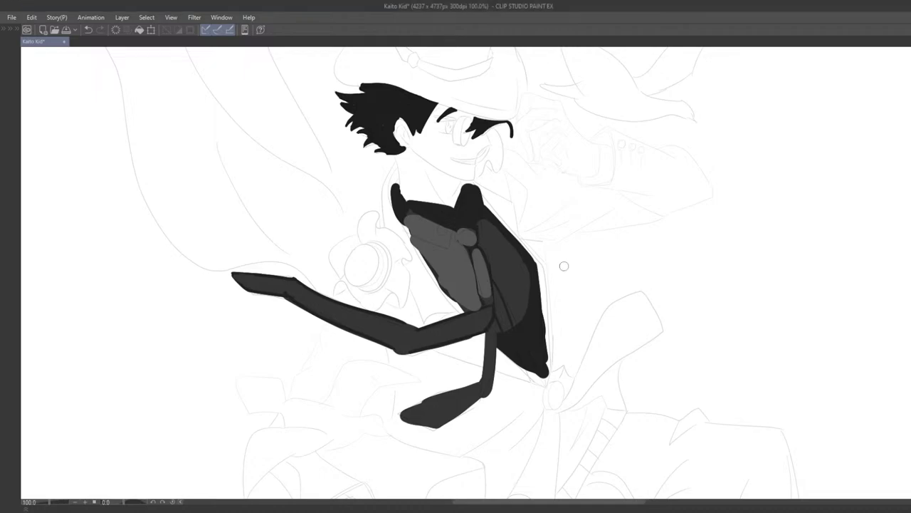
Extend the lighter gray to the shirt's outer edge beside the flower, retrying the stroke until it follows the line art
scroll(564, 266, up, 3)
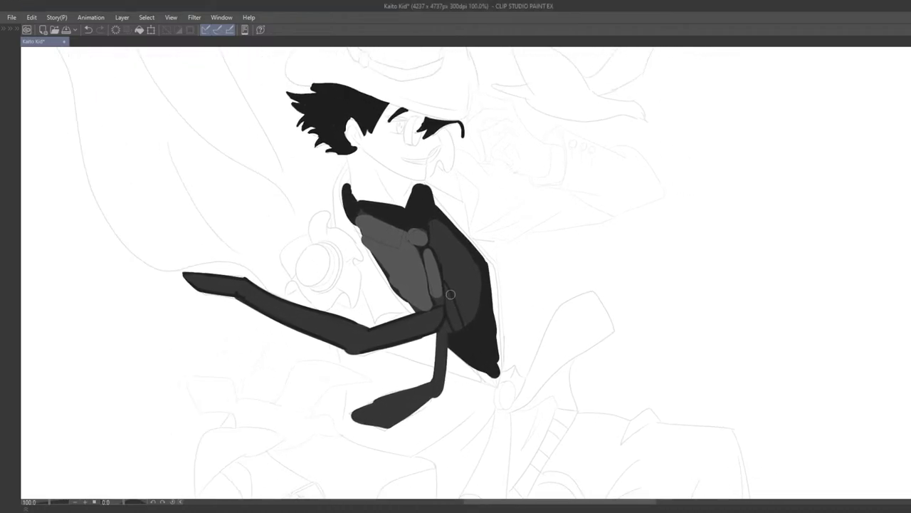
scroll(422, 232, up, 1)
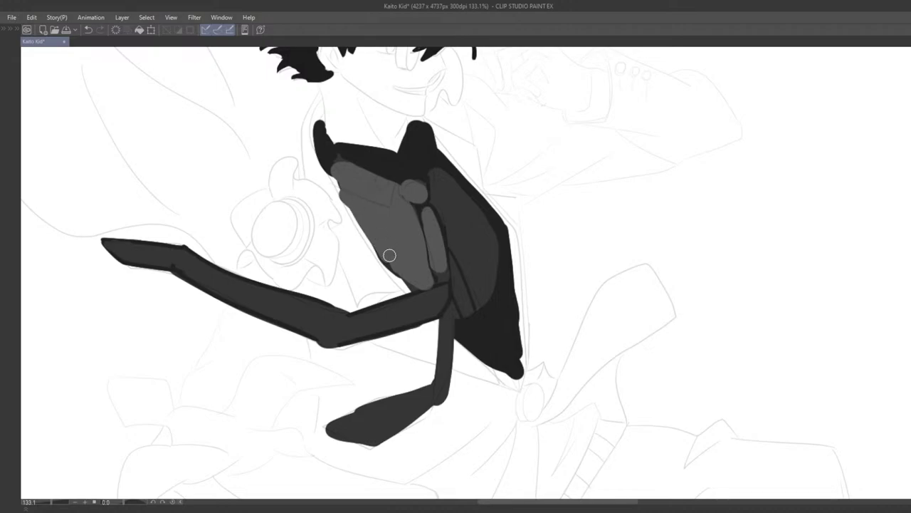
drag(339, 182, 376, 240)
key(ctrl+z)
drag(334, 186, 366, 241)
key(ctrl+z)
drag(331, 184, 388, 273)
scroll(379, 262, down, 8)
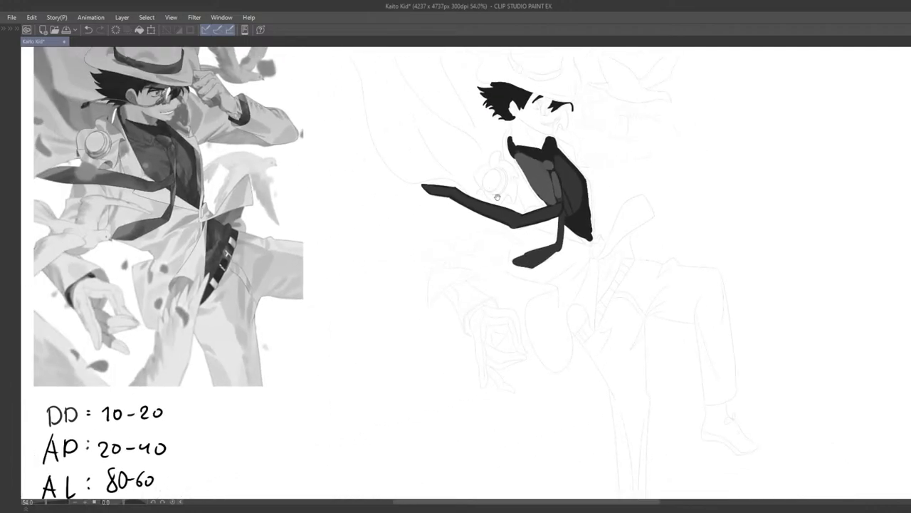
mouse_move(497, 196)
mouse_down()
mouse_move(465, 217)
mouse_move(446, 249)
mouse_up()
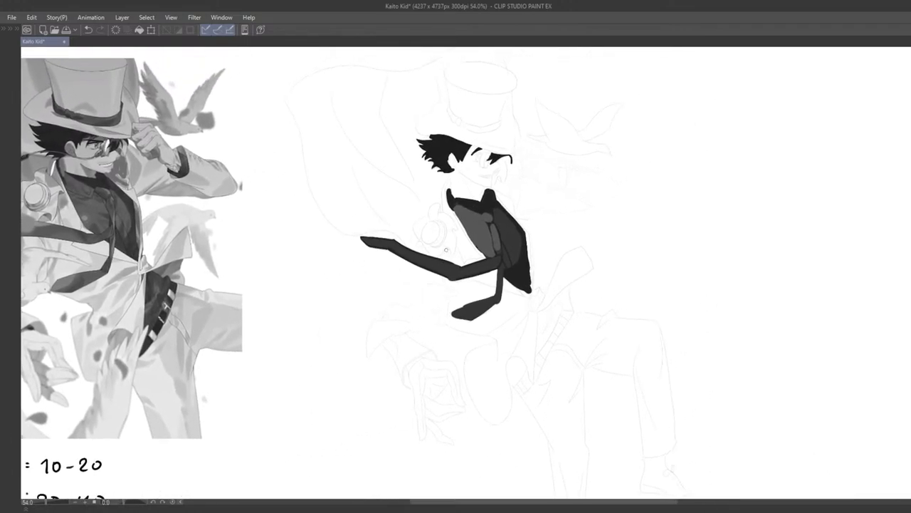
scroll(445, 249, up, 4)
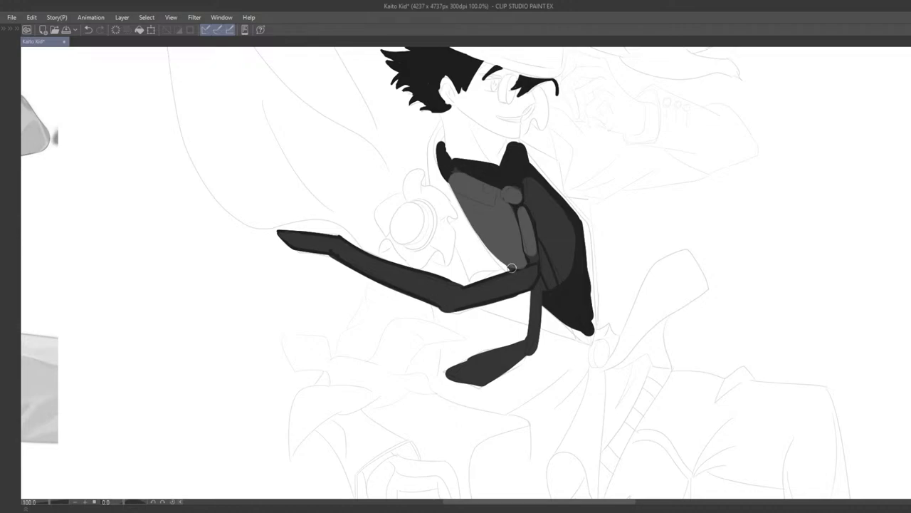
Refine the lower outer edge of the shirt's near half where it meets the flying tie
key(ctrl+z)
drag(486, 243, 515, 271)
key(ctrl+z)
drag(485, 244, 509, 267)
key(ctrl+z)
key(ctrl+y)
drag(551, 250, 539, 254)
scroll(539, 254, down, 2)
drag(563, 193, 596, 178)
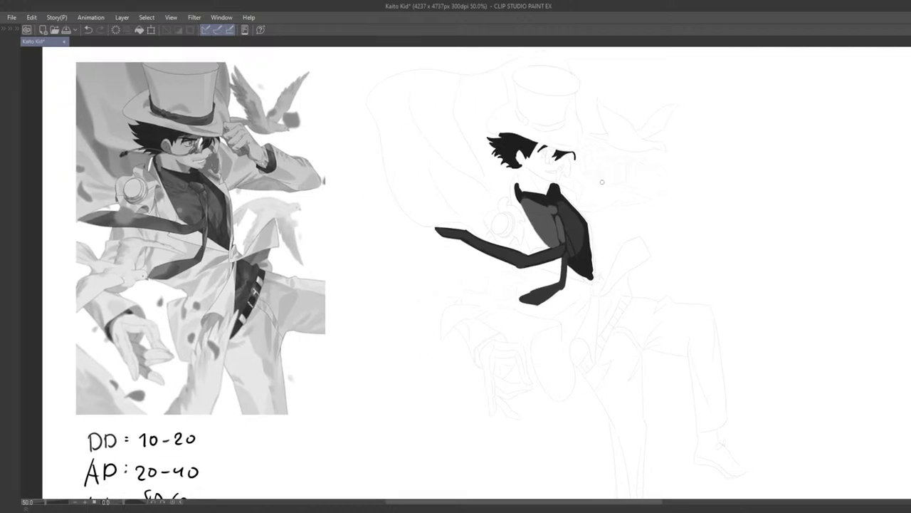
Paint the lighter gray over the shirt's far half and the small tie strip beside it
scroll(601, 181, up, 4)
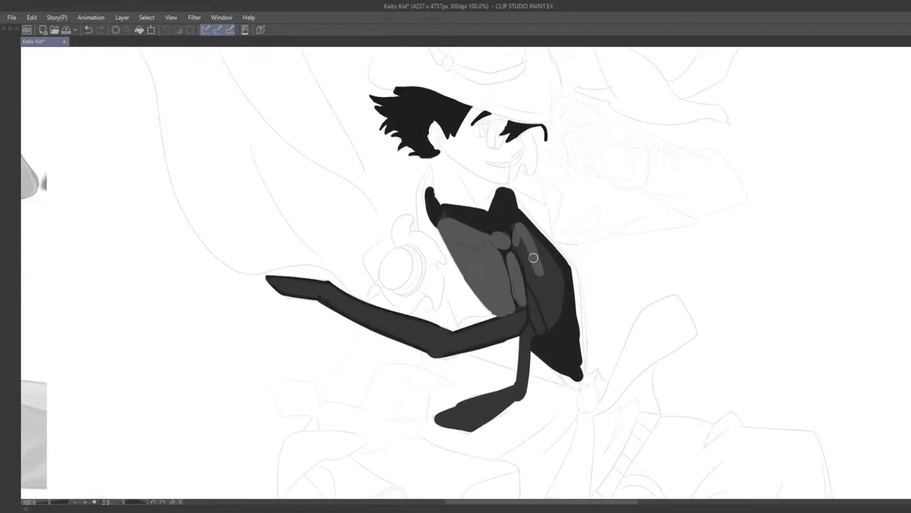
mouse_move(534, 257)
mouse_down()
mouse_move(552, 268)
mouse_move(558, 303)
mouse_move(554, 309)
mouse_move(534, 265)
mouse_move(548, 317)
mouse_move(555, 309)
mouse_move(537, 320)
mouse_move(531, 304)
mouse_move(539, 323)
mouse_move(533, 300)
mouse_move(541, 332)
mouse_move(545, 304)
mouse_move(532, 306)
mouse_move(540, 329)
mouse_up()
key(ctrl+z)
key(ctrl+z)
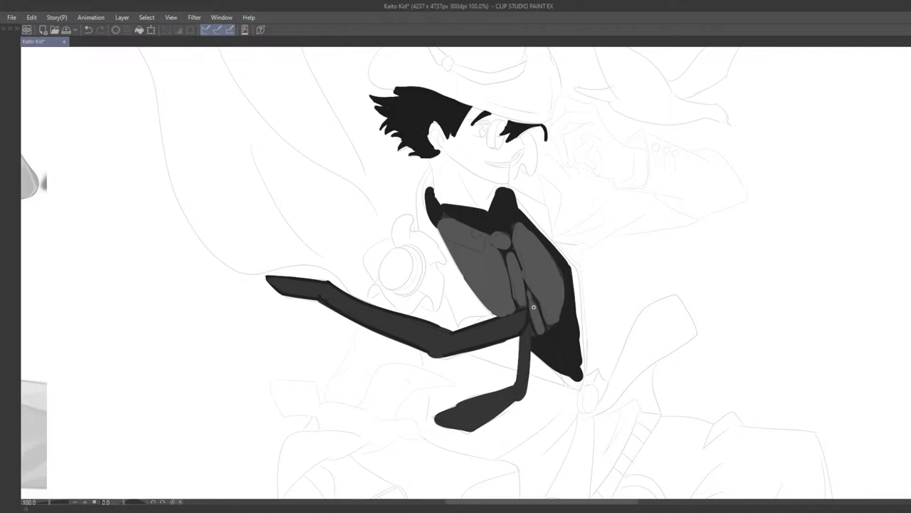
Check the shirt against the reference and fill the long flying tie end with the lighter gray, keeping thin dark edges
scroll(532, 311, down, 5)
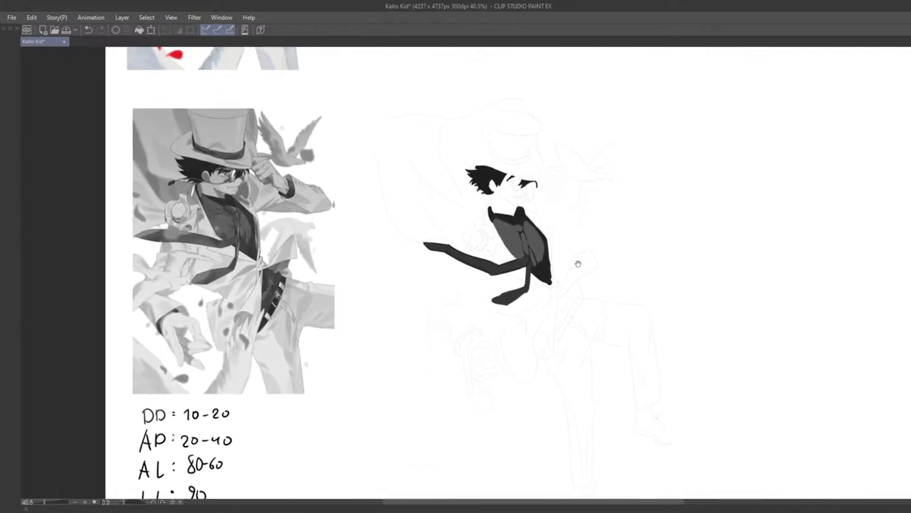
drag(574, 274, 549, 271)
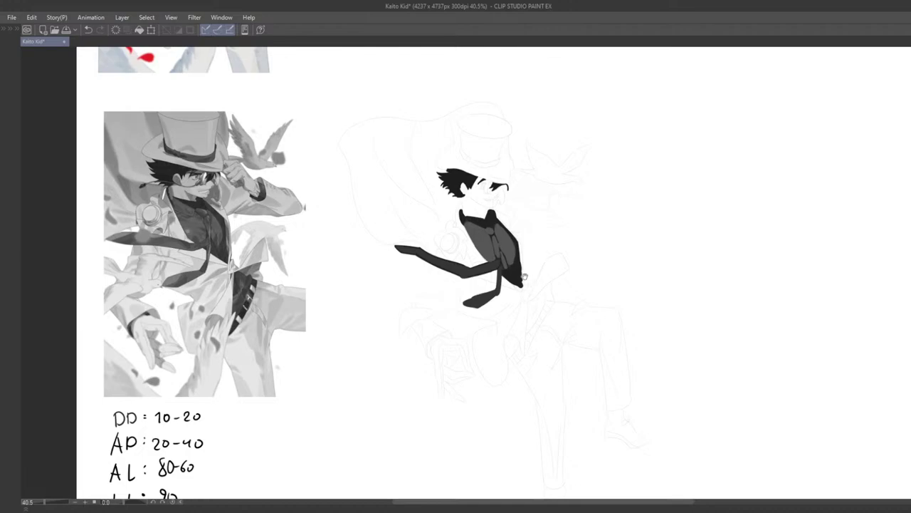
drag(533, 276, 490, 265)
scroll(533, 290, up, 3)
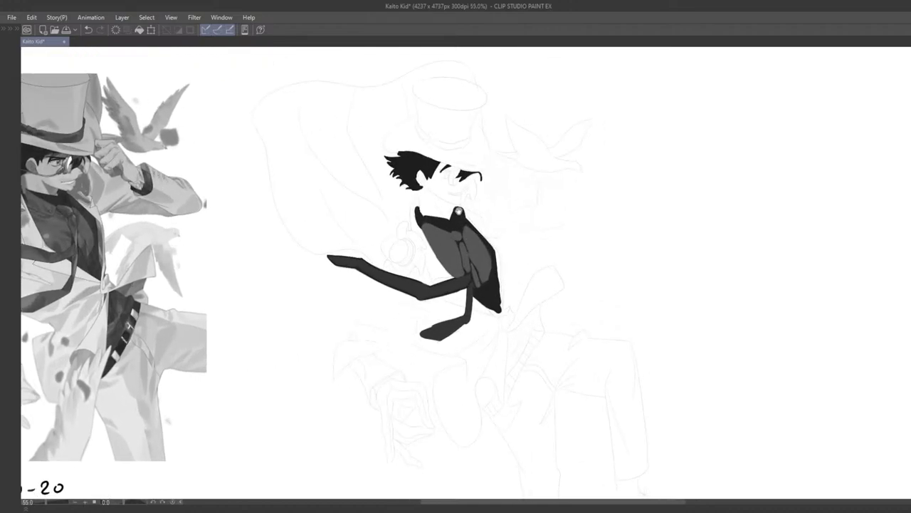
drag(489, 329, 498, 340)
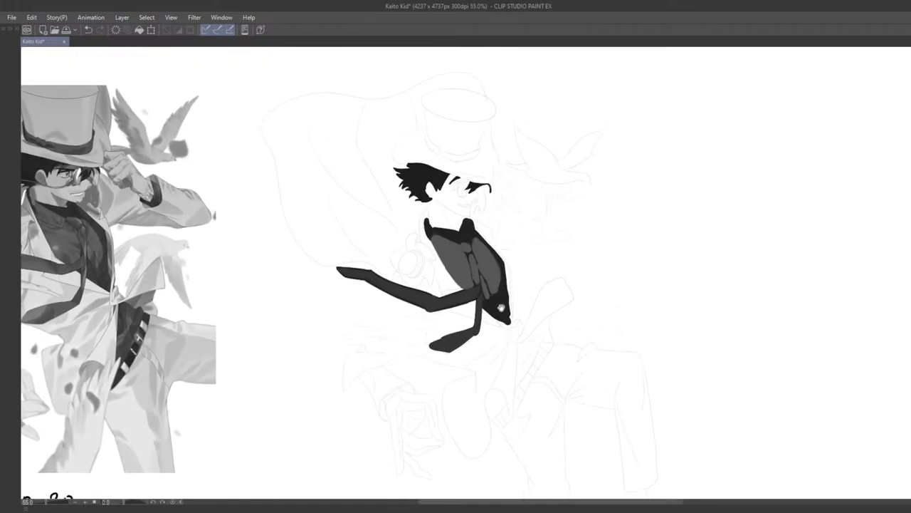
scroll(499, 313, up, 5)
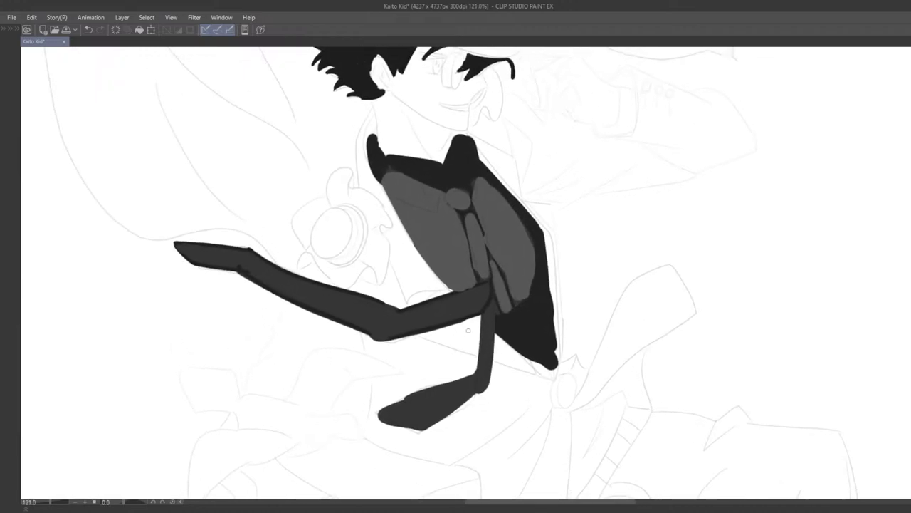
mouse_move(212, 257)
mouse_down()
mouse_move(184, 248)
mouse_move(242, 260)
mouse_up()
mouse_move(279, 291)
mouse_down()
mouse_move(188, 259)
mouse_move(185, 273)
mouse_up()
mouse_move(140, 219)
mouse_down()
mouse_move(295, 290)
mouse_move(257, 269)
mouse_move(287, 275)
mouse_move(242, 260)
mouse_move(316, 280)
mouse_move(351, 268)
mouse_move(294, 287)
mouse_move(366, 269)
mouse_move(291, 296)
mouse_move(388, 257)
mouse_up()
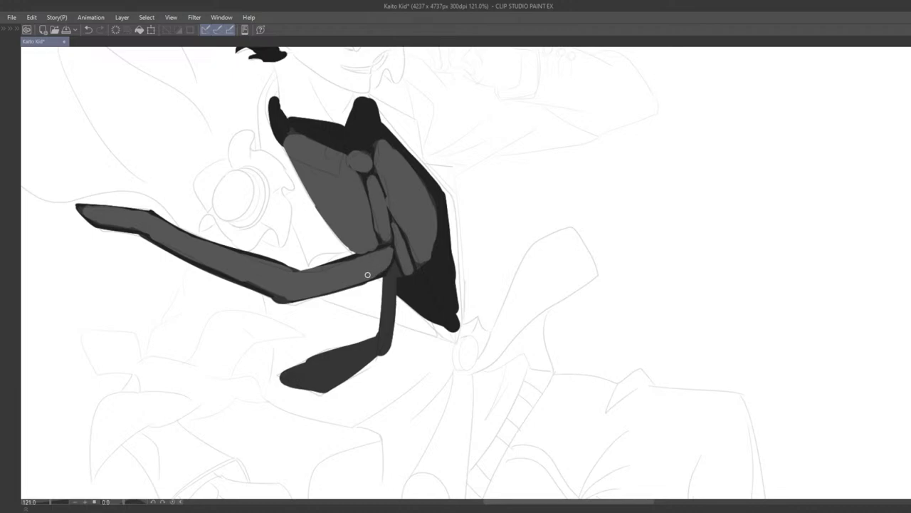
drag(240, 280, 318, 302)
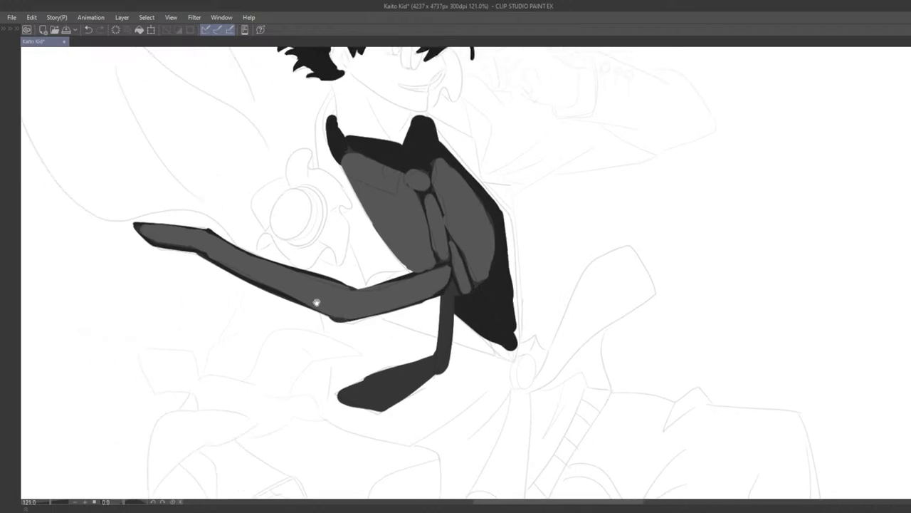
Enlarge the brush and paint the lighter gray along the narrow section of the hanging tie end
key(])
key(])
key(])
drag(246, 273, 311, 293)
drag(450, 353, 423, 335)
mouse_move(419, 278)
mouse_down()
mouse_move(418, 333)
mouse_move(399, 360)
mouse_move(388, 364)
mouse_move(403, 351)
mouse_move(379, 368)
mouse_move(344, 365)
mouse_move(409, 345)
mouse_up()
key(ctrl+z)
key(ctrl+z)
Fill the wide tip of the hanging tie end with the lighter gray and compare it with the reference
scroll(359, 369, down, 6)
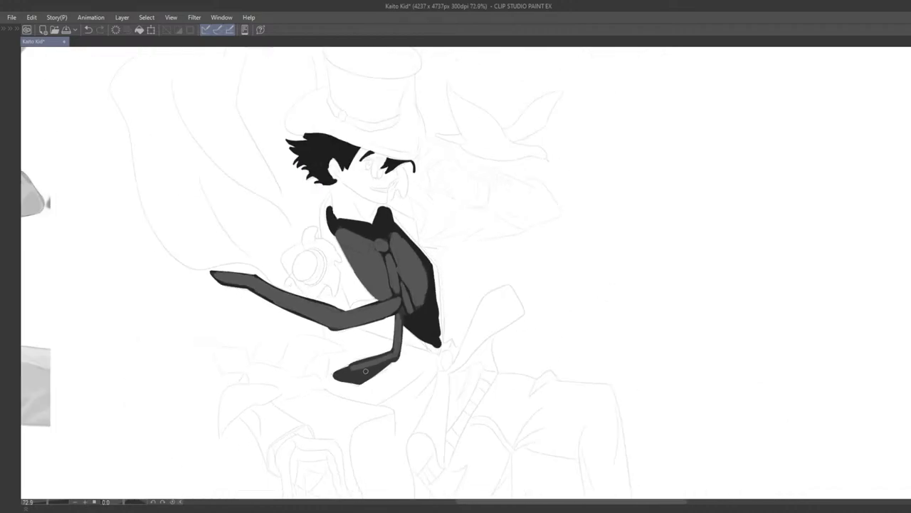
scroll(468, 324, up, 5)
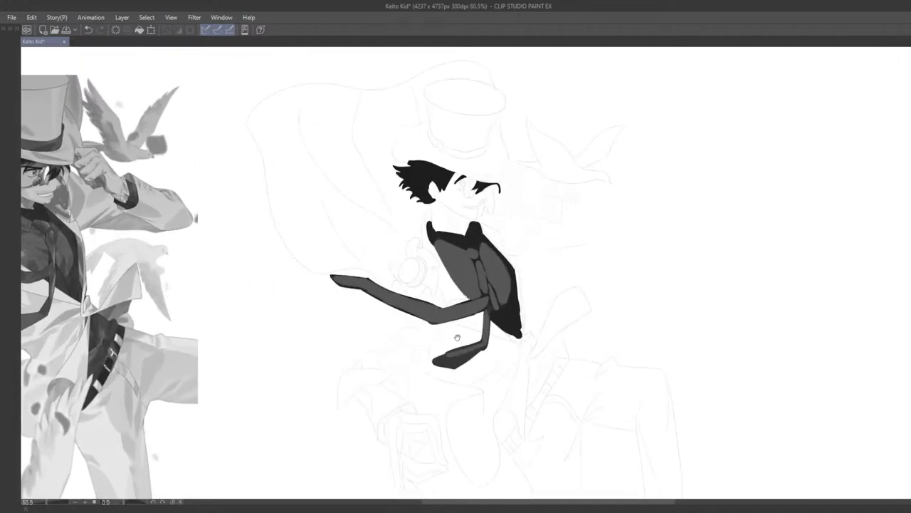
mouse_move(468, 324)
mouse_down()
mouse_move(426, 342)
mouse_move(455, 350)
mouse_move(440, 337)
mouse_move(474, 326)
mouse_move(455, 346)
mouse_move(462, 343)
mouse_move(459, 335)
mouse_move(438, 341)
mouse_move(484, 324)
mouse_up()
scroll(484, 323, down, 6)
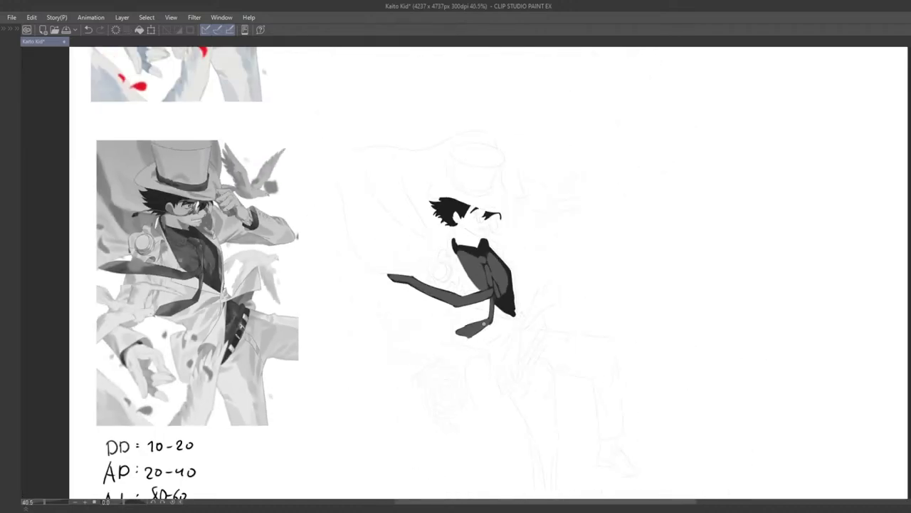
scroll(551, 273, up, 4)
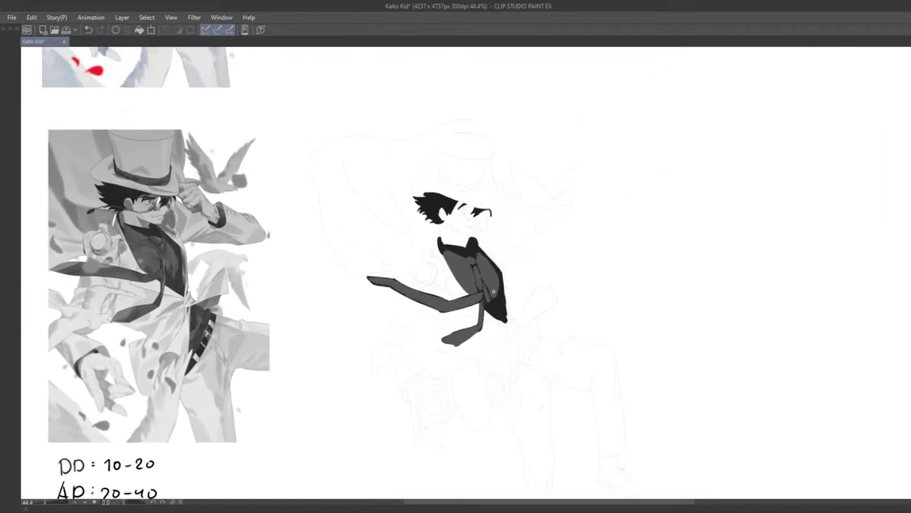
Paint darker fold strokes over the shirt's far half and a dark spot low on its near half
drag(478, 319, 545, 297)
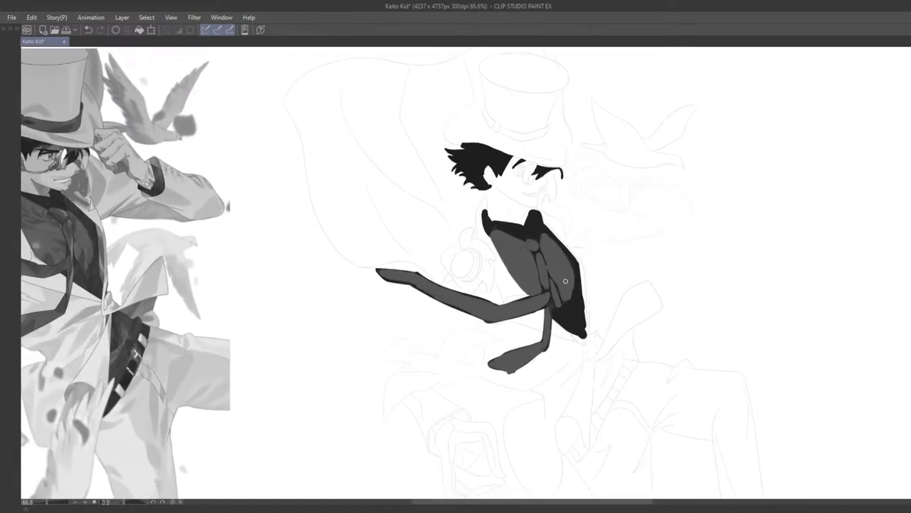
drag(545, 260, 593, 257)
key(ctrl+z)
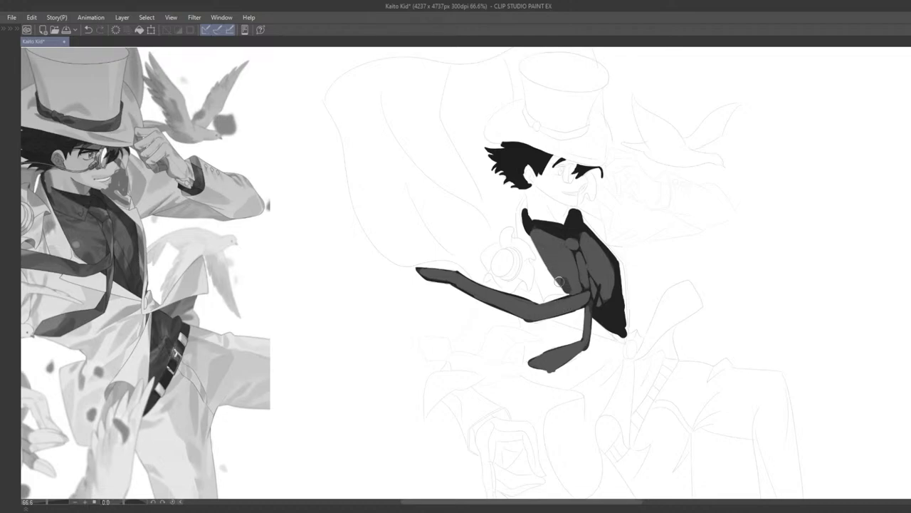
mouse_move(535, 242)
mouse_down()
mouse_move(562, 251)
mouse_move(533, 258)
mouse_move(548, 280)
mouse_up()
key(ctrl+z)
key(ctrl+z)
key(ctrl+z)
key(ctrl+z)
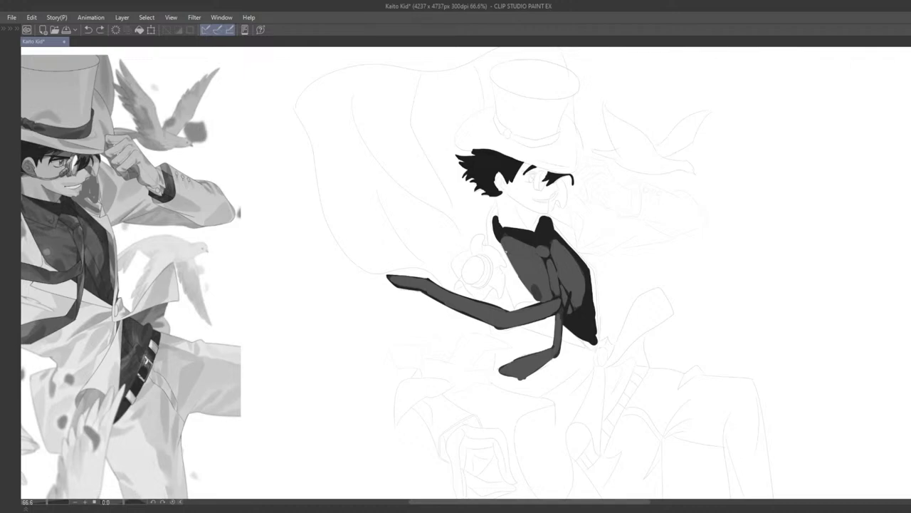
Draw the dark edge of the collar flap across the upper part of the shirt's near half
drag(504, 249, 532, 259)
key(ctrl+z)
key(ctrl+z)
key(ctrl+z)
mouse_move(504, 250)
mouse_down()
mouse_move(531, 262)
mouse_move(519, 266)
mouse_move(520, 283)
mouse_move(529, 275)
mouse_up()
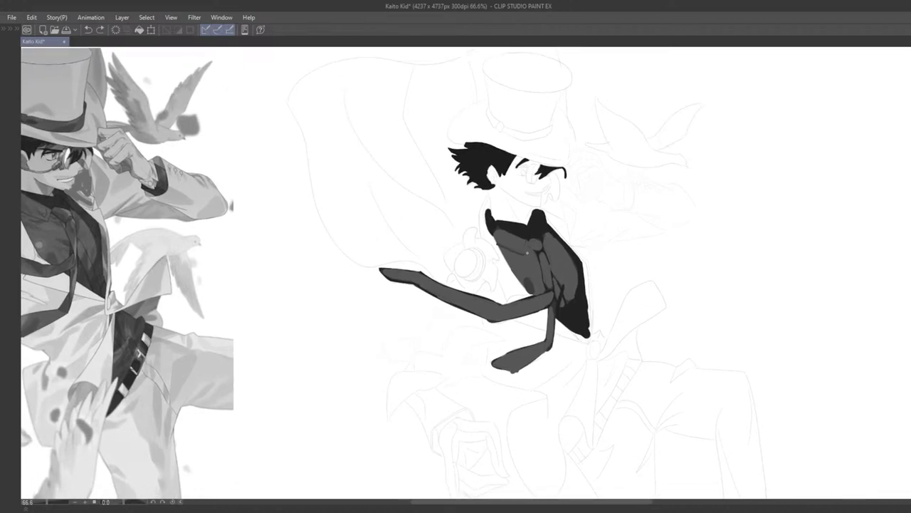
drag(519, 271, 561, 200)
mouse_move(547, 252)
mouse_down()
mouse_move(543, 244)
mouse_move(522, 282)
mouse_up()
scroll(523, 283, up, 2)
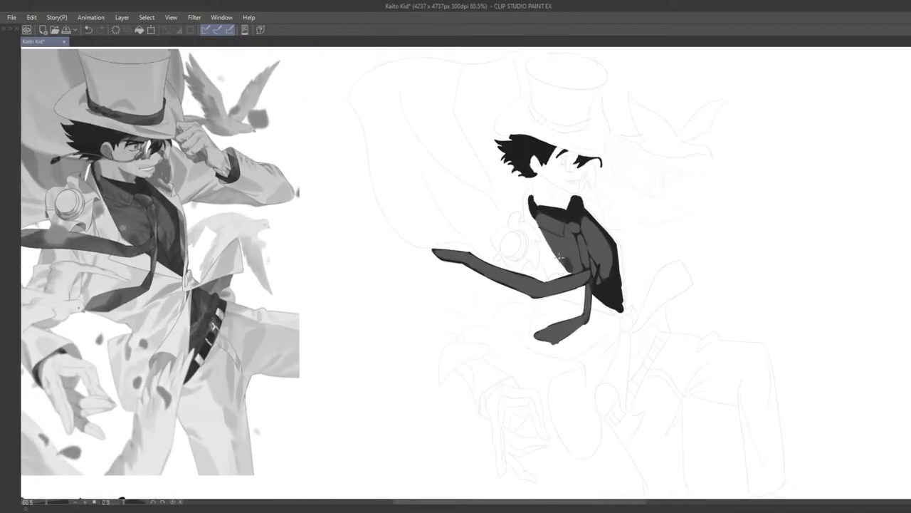
Sample the shirt's gray from the drawing and rework the folds along the outer edge of its far half
scroll(560, 256, up, 2)
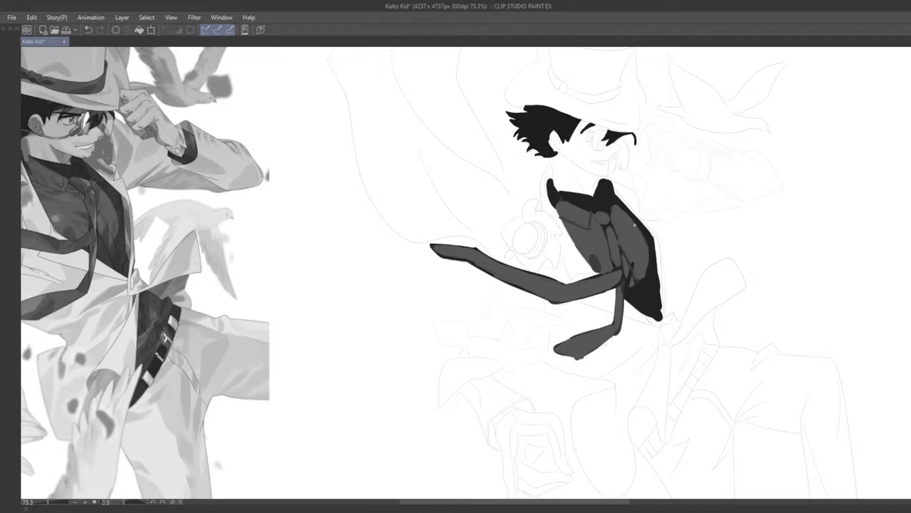
drag(646, 233, 637, 265)
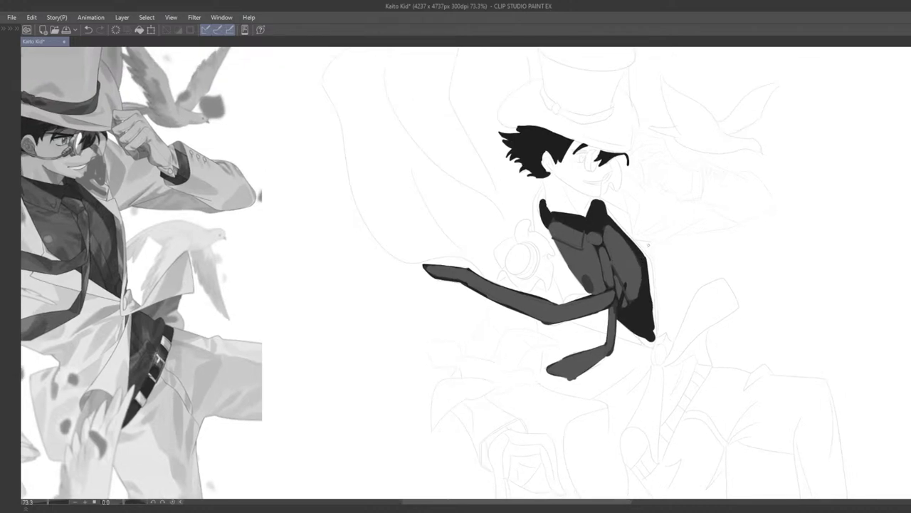
alt+click(639, 252)
key(ctrl+z)
drag(625, 247, 639, 274)
key(ctrl+z)
drag(609, 228, 643, 282)
Examine the blocked-in shirt and tie against the grayscale reference and the value notes at several zoom levels
scroll(640, 280, down, 5)
drag(650, 244, 638, 228)
scroll(641, 240, up, 4)
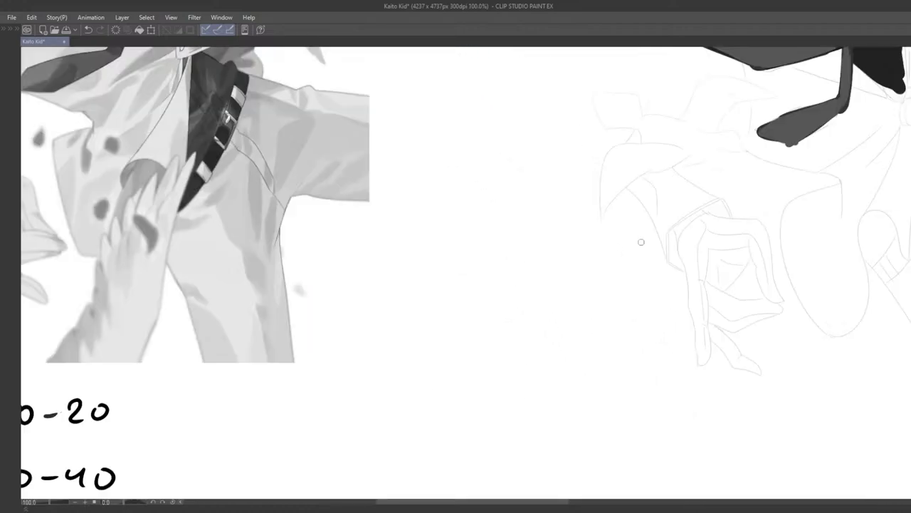
scroll(688, 193, down, 2)
drag(736, 145, 634, 295)
scroll(624, 288, down, 4)
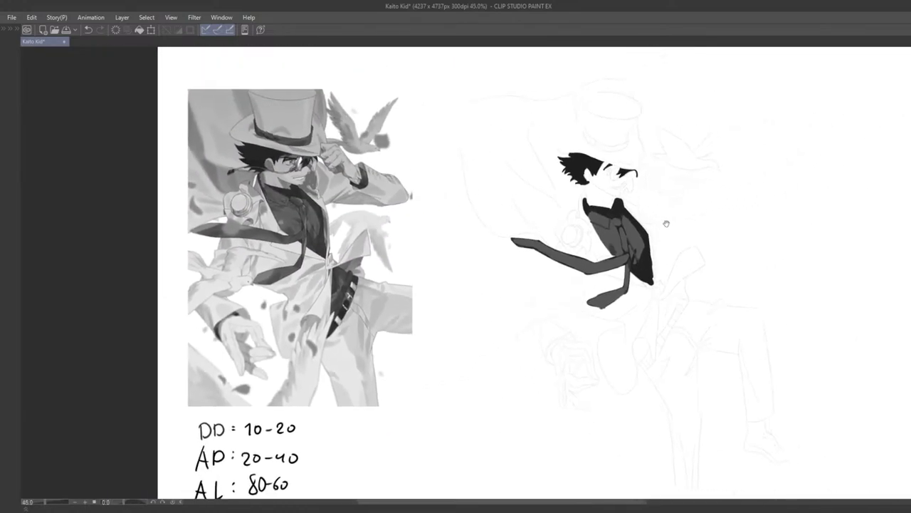
scroll(609, 262, up, 1)
scroll(609, 262, up, 1)
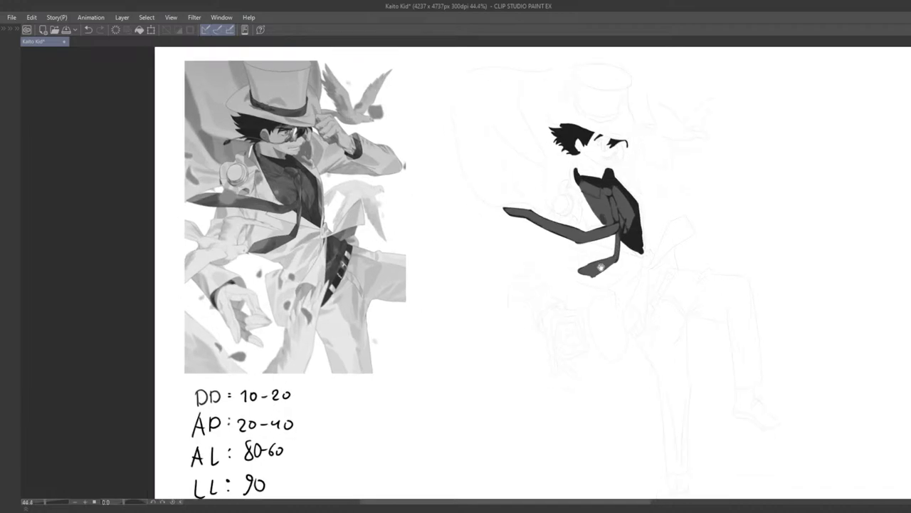
scroll(589, 285, down, 2)
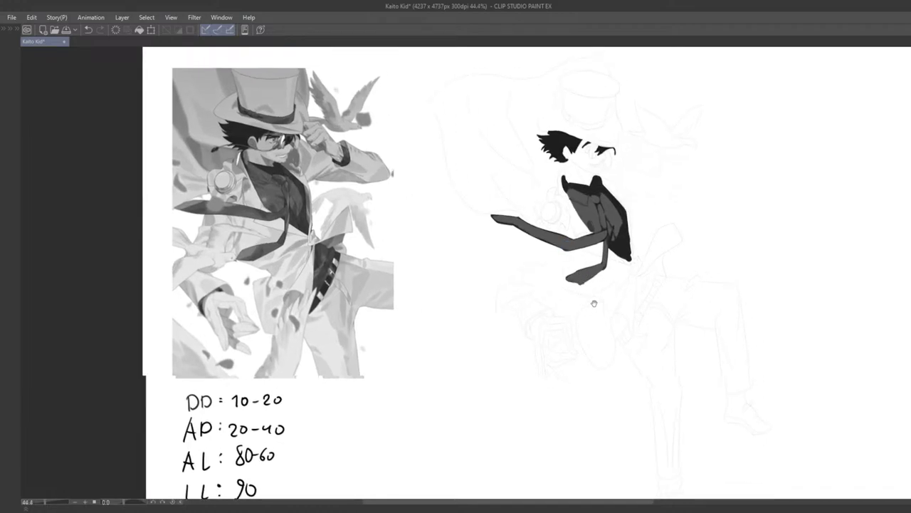
scroll(579, 339, down, 1)
drag(583, 327, 568, 318)
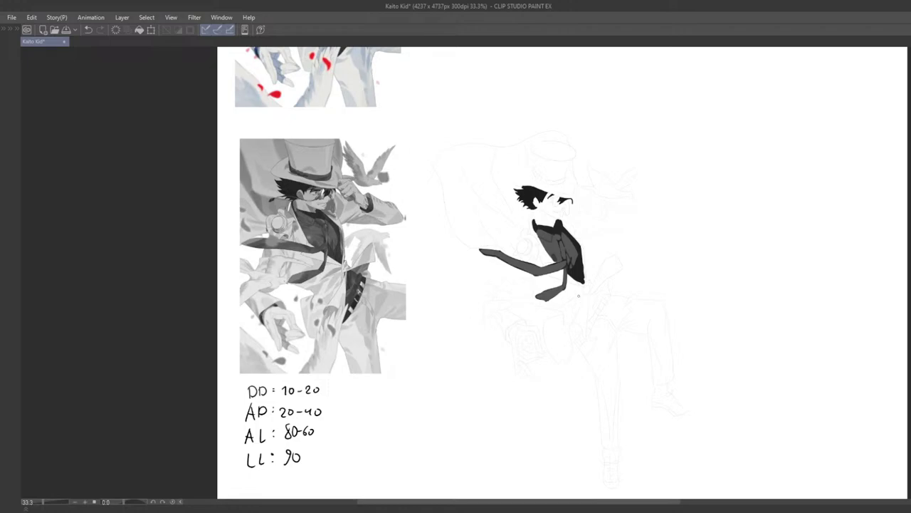
scroll(578, 295, up, 4)
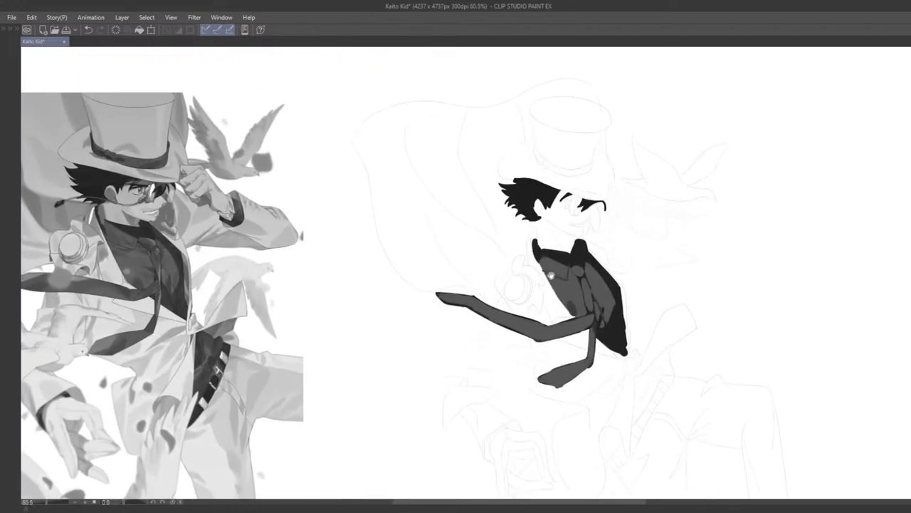
scroll(551, 276, down, 2)
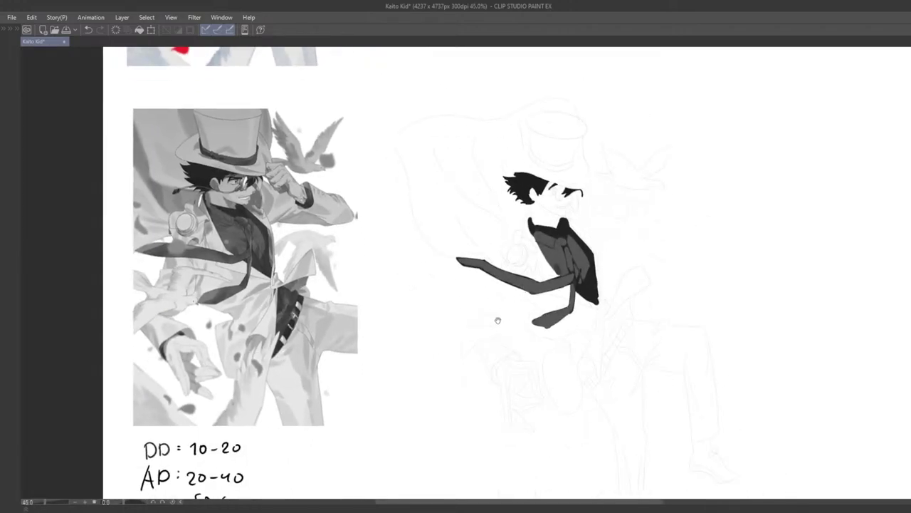
drag(497, 320, 511, 318)
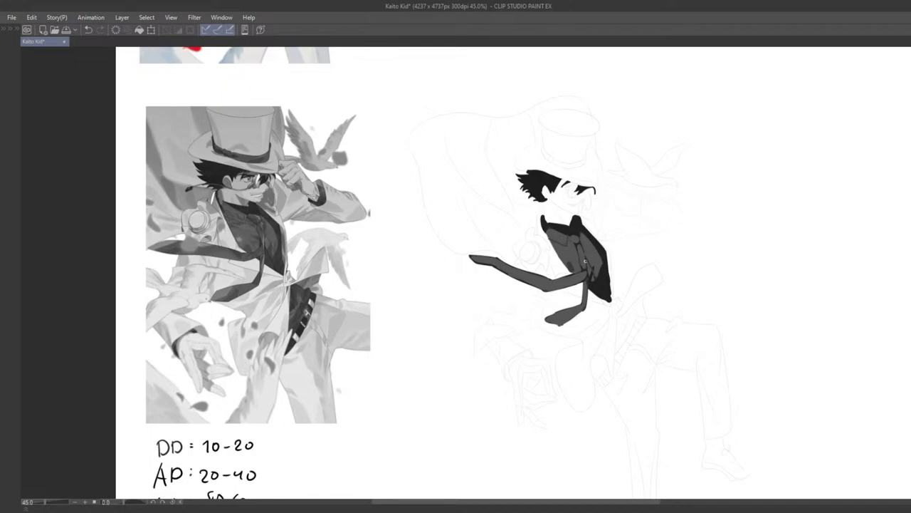
scroll(585, 261, up, 3)
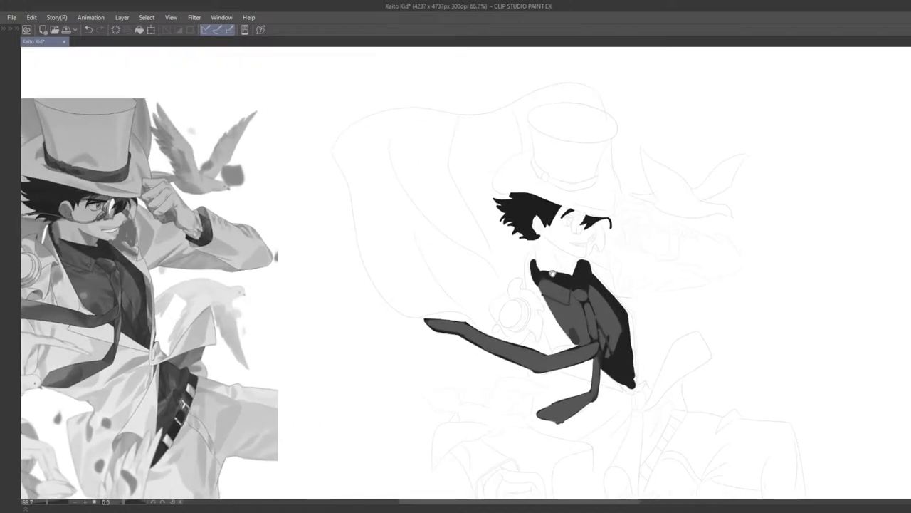
Touch up the shirt's near half below the collar flap with small darker fold marks
drag(553, 273, 543, 299)
drag(559, 219, 558, 231)
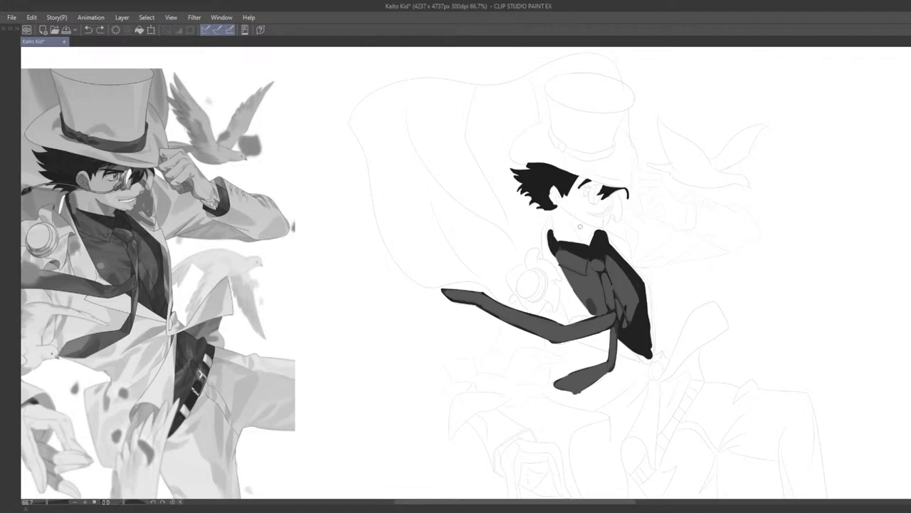
mouse_move(570, 217)
mouse_down()
mouse_move(583, 243)
mouse_move(567, 220)
mouse_up()
scroll(577, 253, down, 1)
scroll(575, 253, down, 2)
scroll(566, 219, up, 1)
key(ctrl+z)
drag(563, 259, 558, 278)
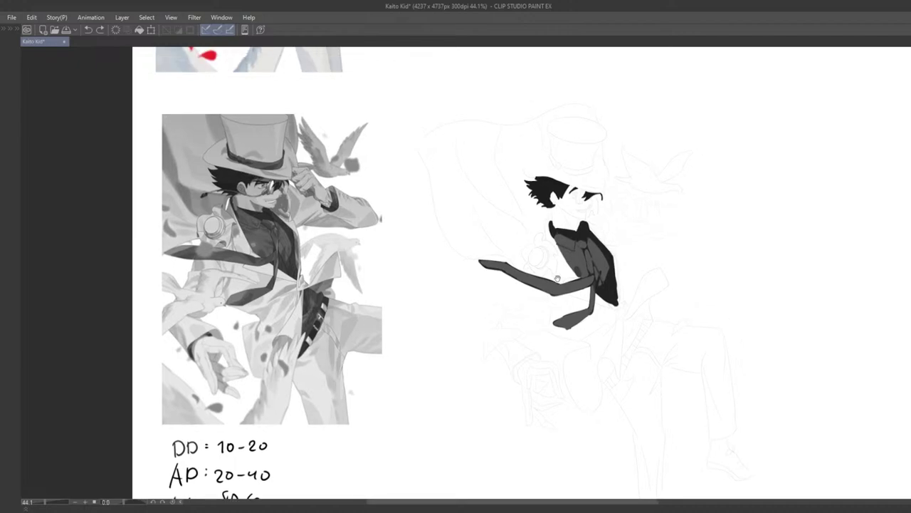
scroll(583, 255, up, 3)
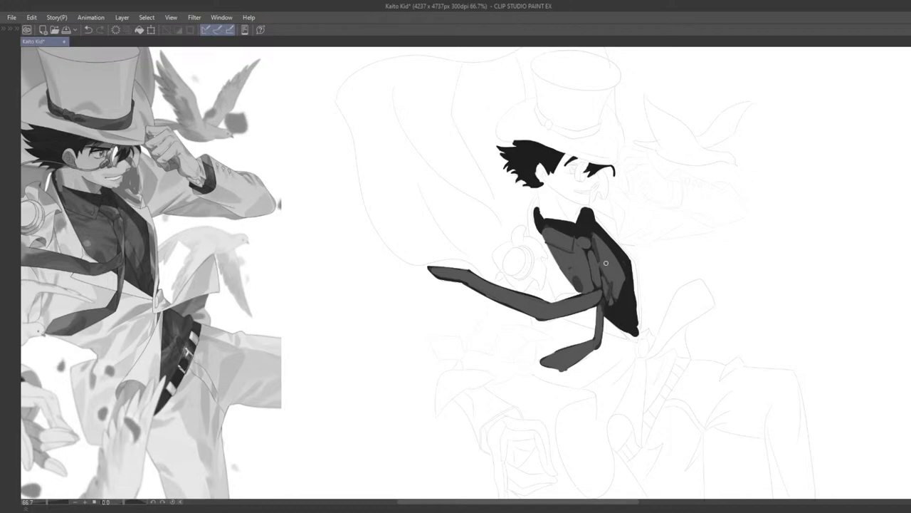
Compare the shaded shirt folds and collar with the grayscale reference, both close up and from afar
scroll(615, 274, down, 5)
scroll(660, 219, up, 5)
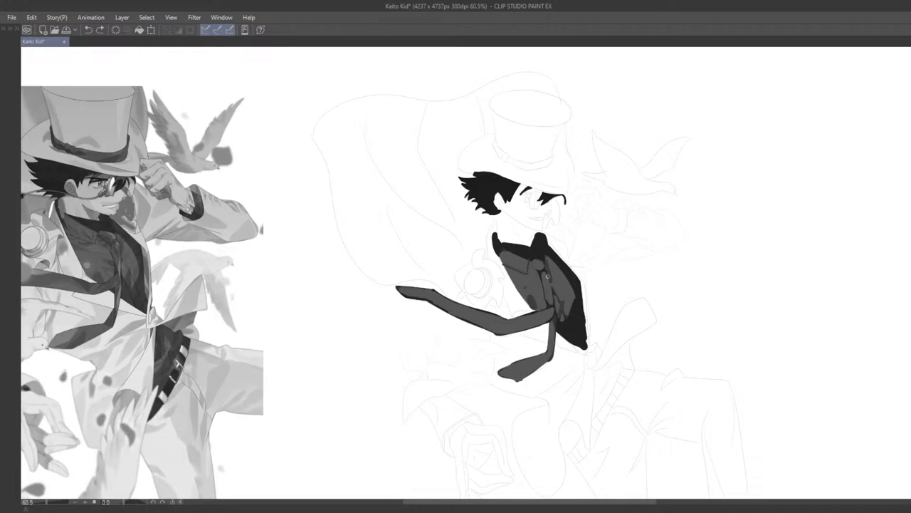
scroll(566, 312, down, 3)
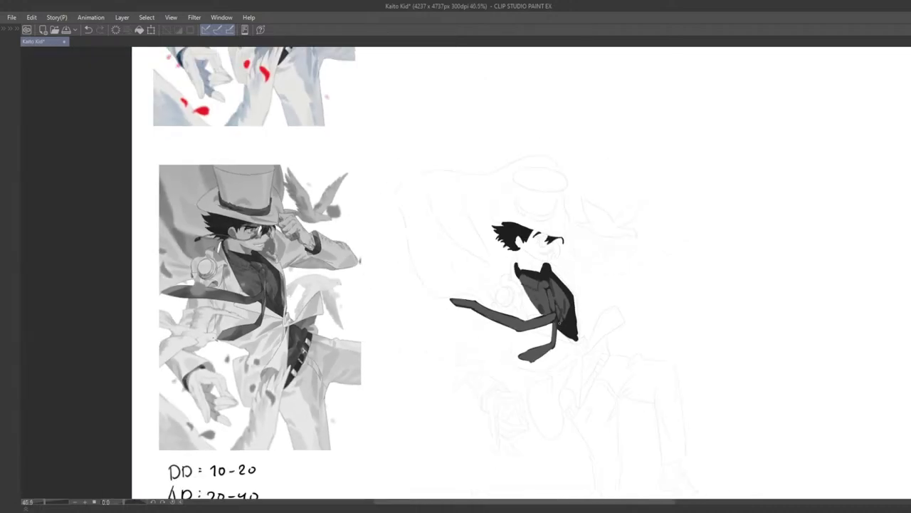
drag(543, 291, 536, 330)
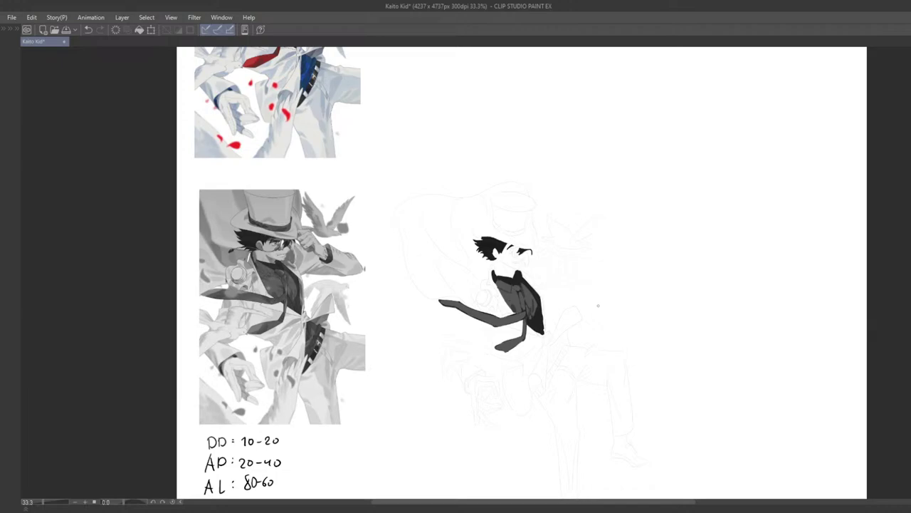
scroll(498, 320, up, 3)
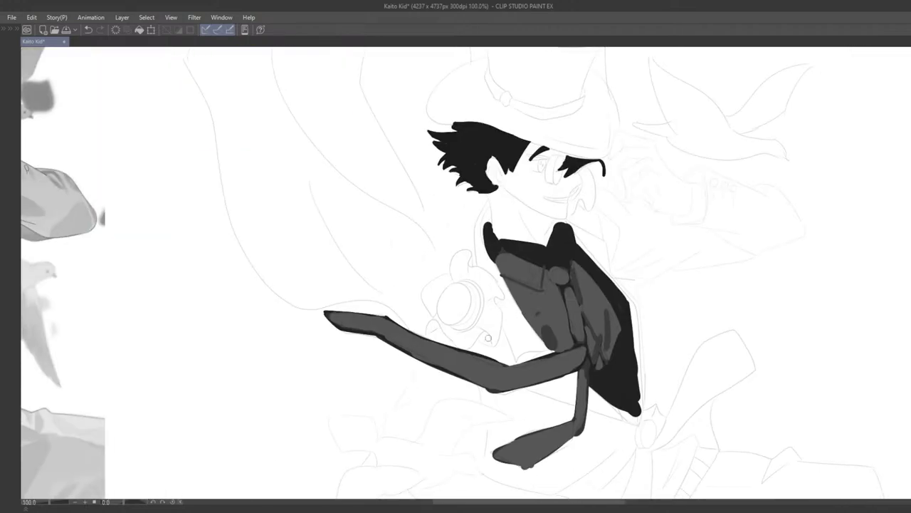
scroll(487, 338, down, 3)
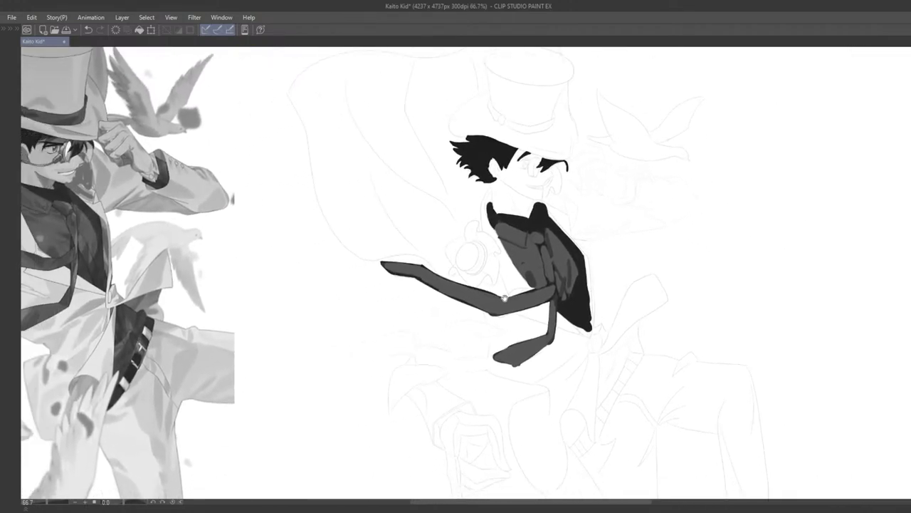
scroll(504, 299, down, 2)
drag(444, 222, 456, 275)
scroll(447, 280, down, 3)
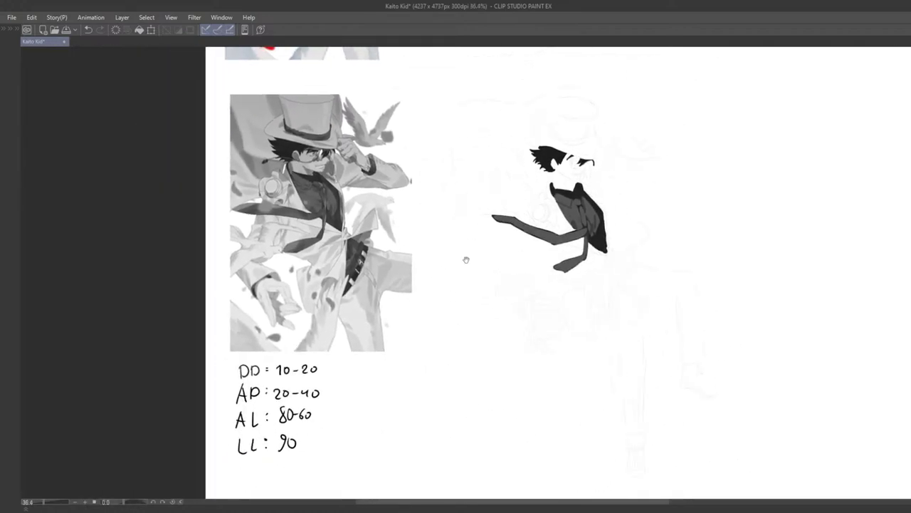
Show the palettes and sample the neck's gray from the grayscale reference to check its brightness
key(Tab)
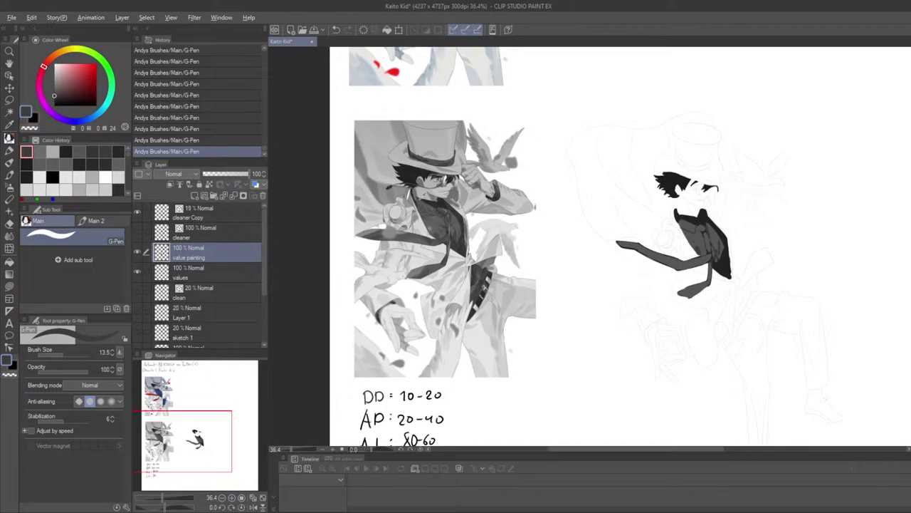
alt+click(426, 192)
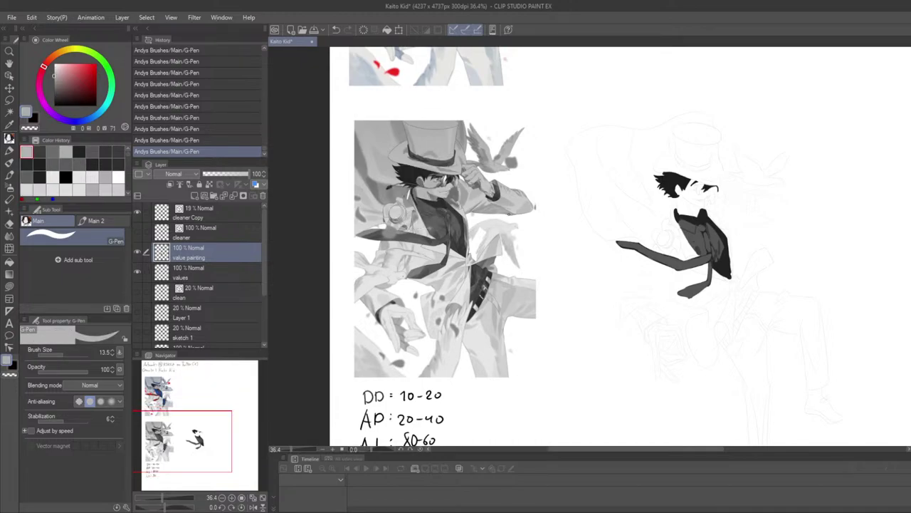
drag(591, 269, 501, 313)
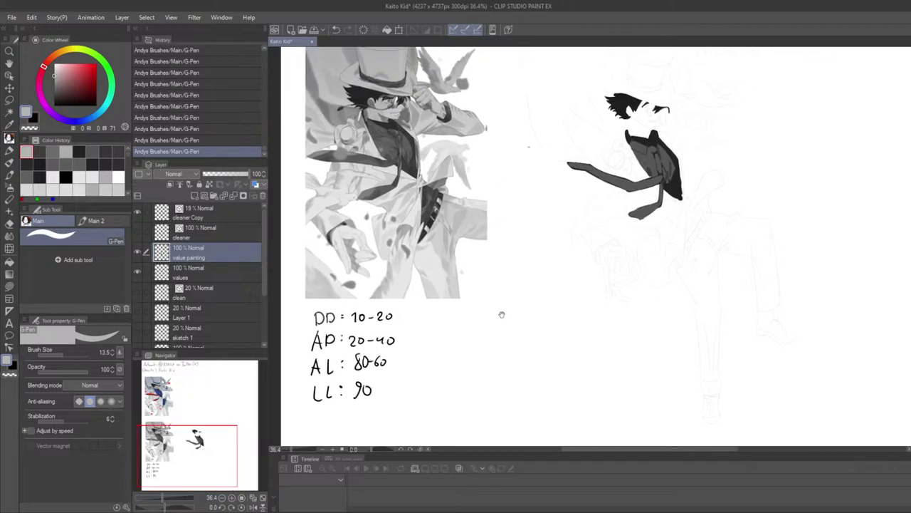
Erase the AL range in the handwritten notes on the "values" layer, rewrite it in black as 60-80, and hide the palettes
scroll(473, 340, up, 3)
key(e)
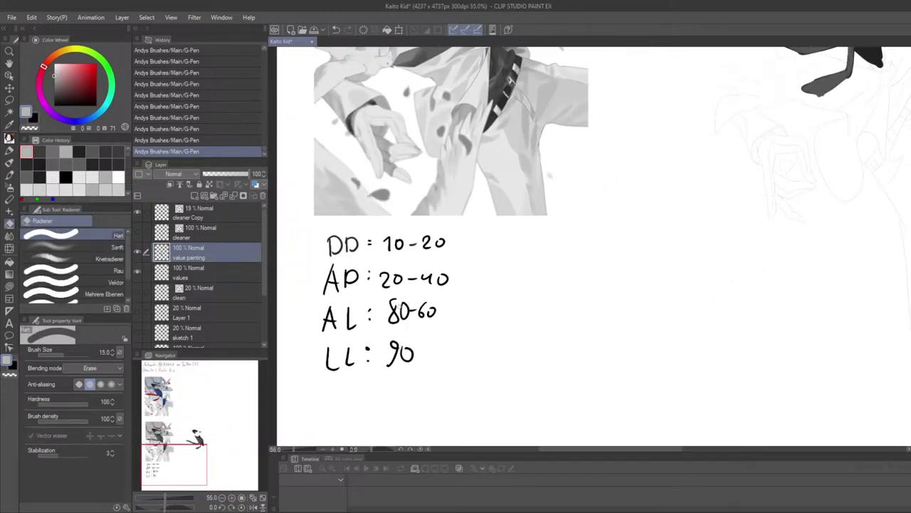
mouse_move(400, 308)
mouse_down()
mouse_move(414, 309)
mouse_move(388, 313)
mouse_move(457, 299)
mouse_up()
key(alt+bracketleft)
key(p)
drag(556, 262, 442, 349)
scroll(443, 348, down, 1)
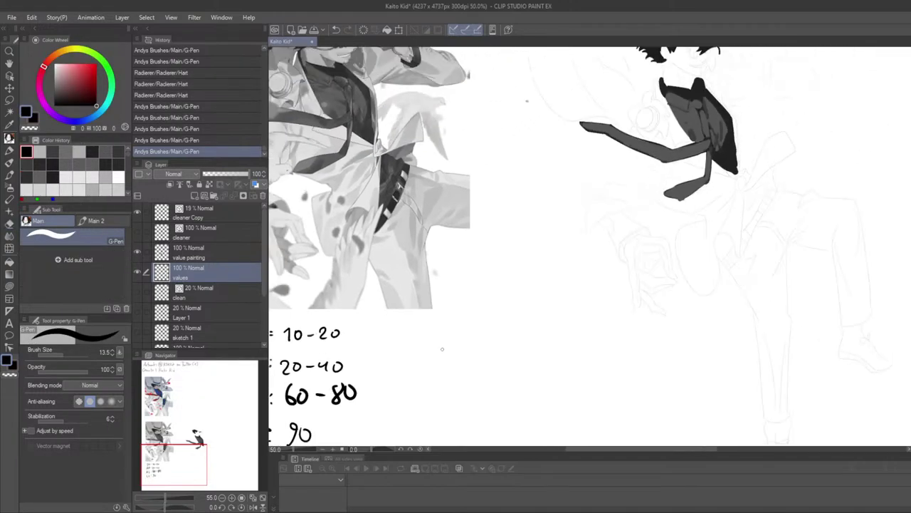
scroll(442, 349, down, 1)
key(Tab)
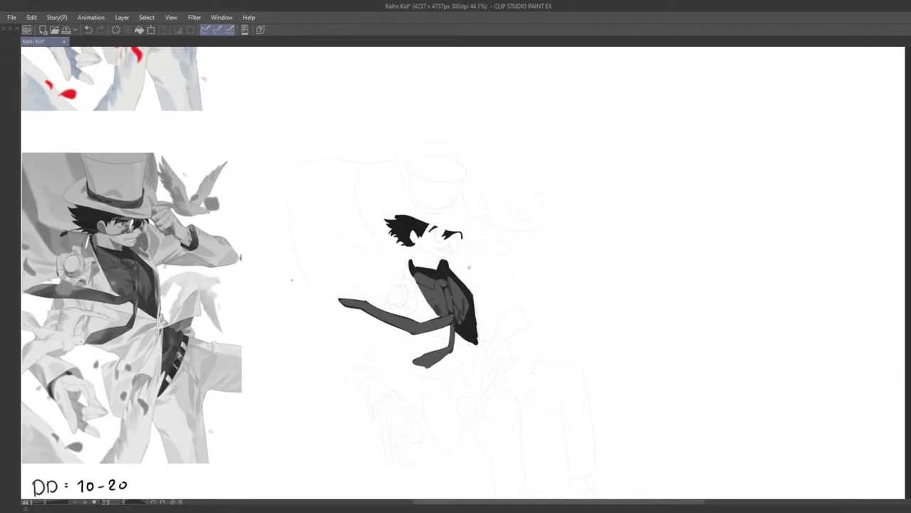
Fill the neck between the ear and the dark shirt collar with a mid-gray, redoing strokes that miss the outline
scroll(469, 267, up, 1)
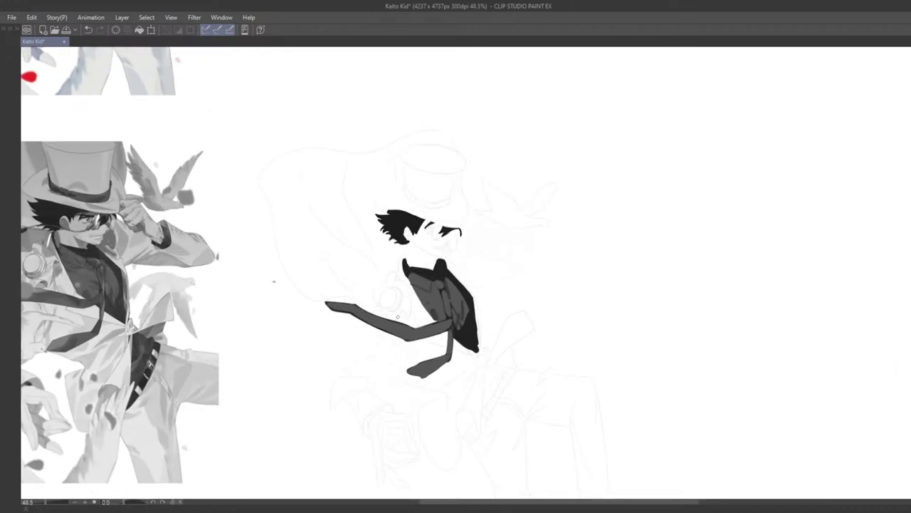
drag(415, 310, 502, 262)
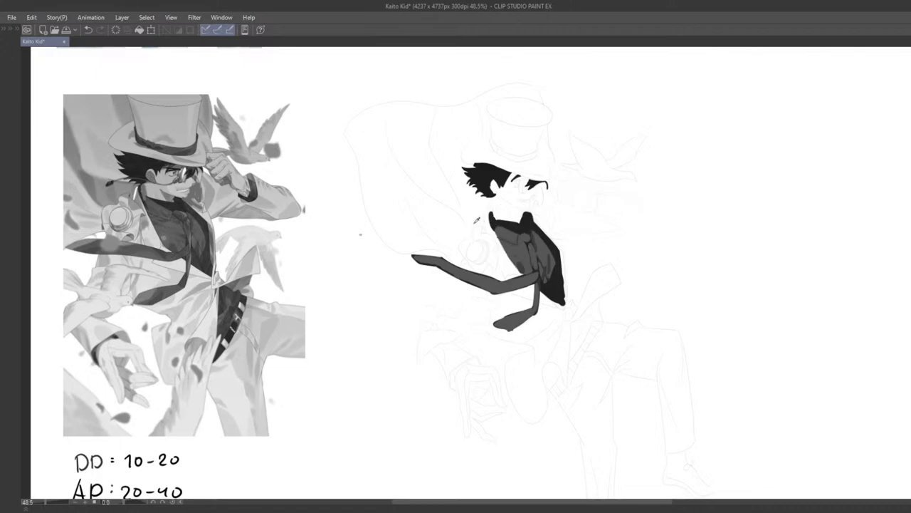
scroll(544, 206, up, 1)
mouse_move(499, 198)
mouse_down()
mouse_move(495, 220)
mouse_move(502, 215)
mouse_up()
key(ctrl+z)
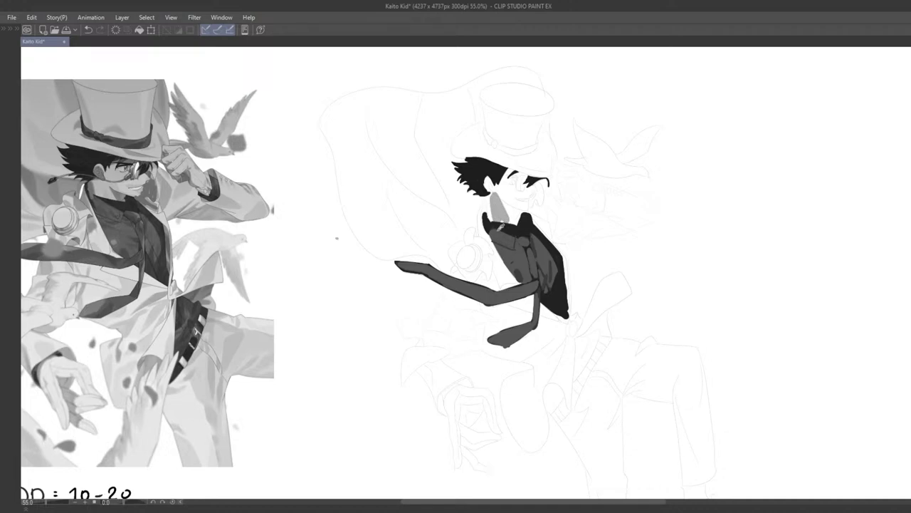
mouse_move(490, 202)
mouse_down()
mouse_move(491, 231)
mouse_move(492, 221)
mouse_up()
key(ctrl+z)
drag(513, 226, 509, 211)
key(ctrl+z)
click(514, 220)
scroll(514, 220, down, 9)
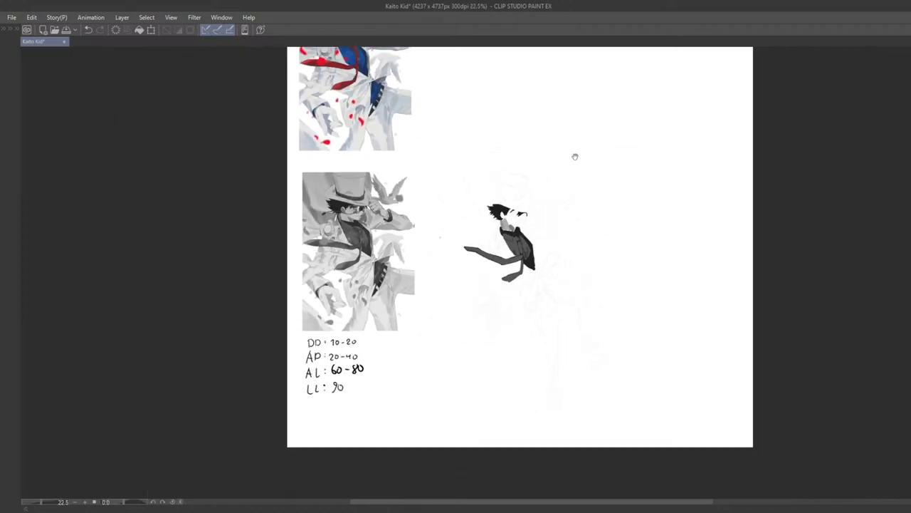
Compare the partly filled neck with the grayscale reference, both from afar and close up
drag(576, 157, 578, 130)
scroll(542, 176, up, 4)
drag(508, 209, 494, 233)
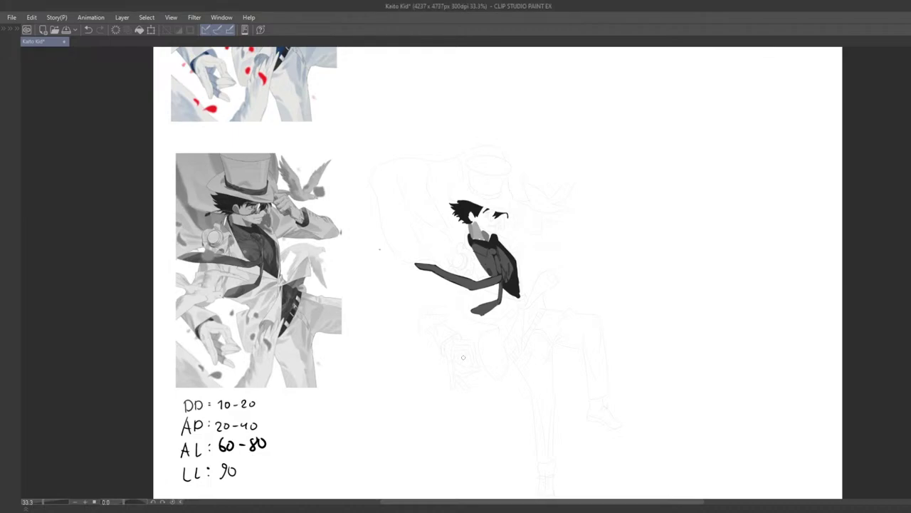
key(ctrl+plus)
key(ctrl+plus)
key(ctrl+plus)
drag(378, 249, 382, 283)
scroll(447, 264, down, 3)
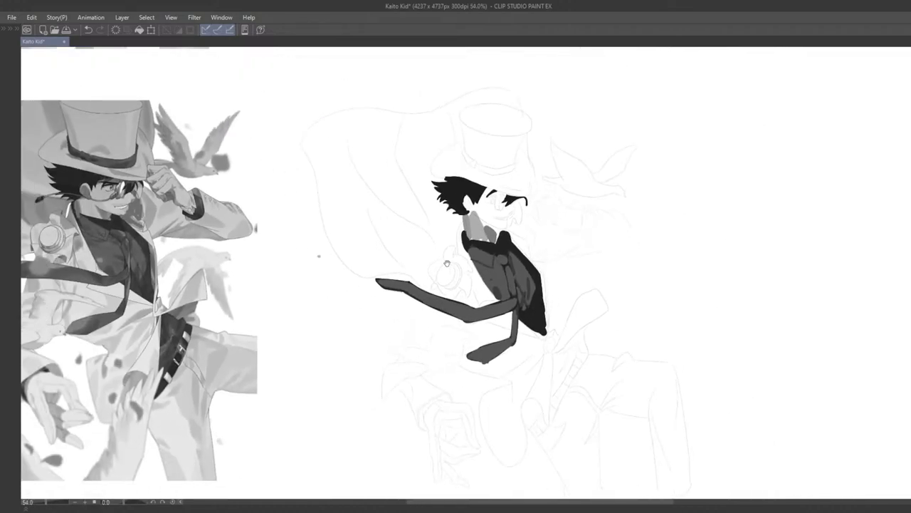
drag(447, 263, 463, 258)
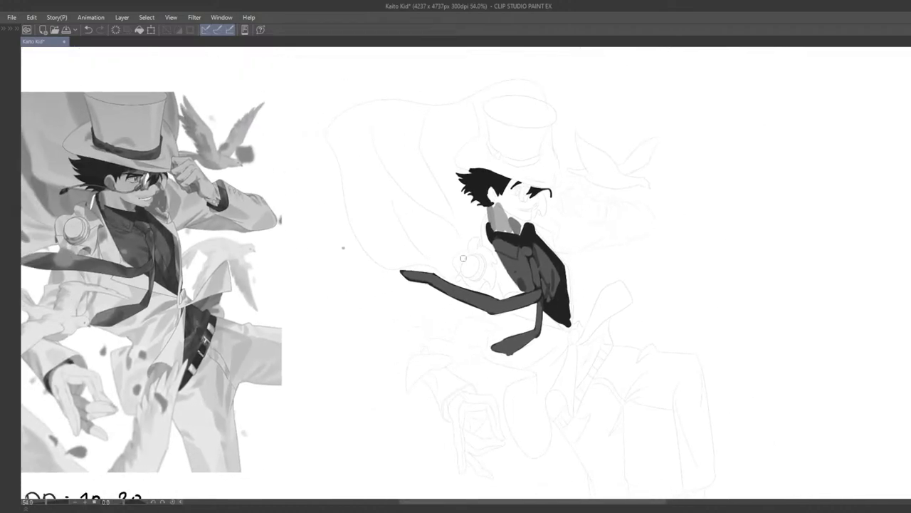
drag(491, 260, 496, 288)
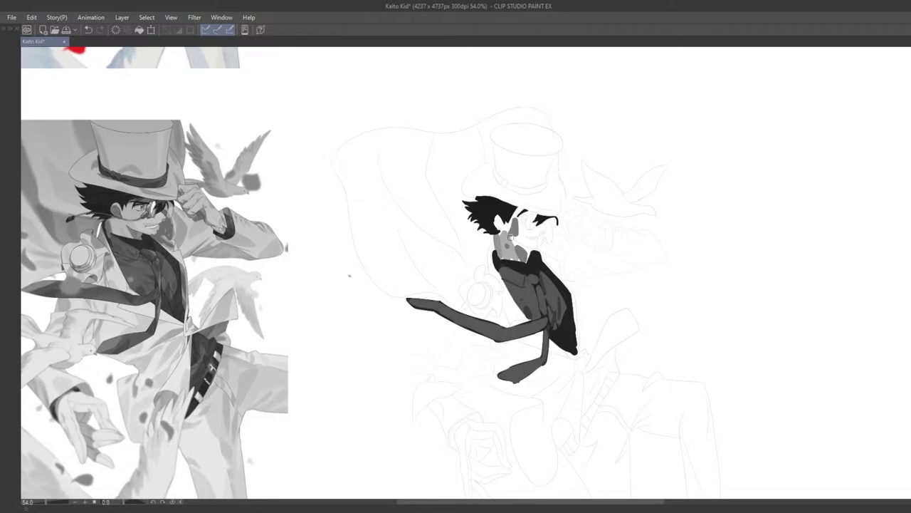
Sample the neck's light mid-gray and block in the cheek, jaw, nose and brow area with a larger brush, undoing stray strokes
scroll(511, 239, up, 2)
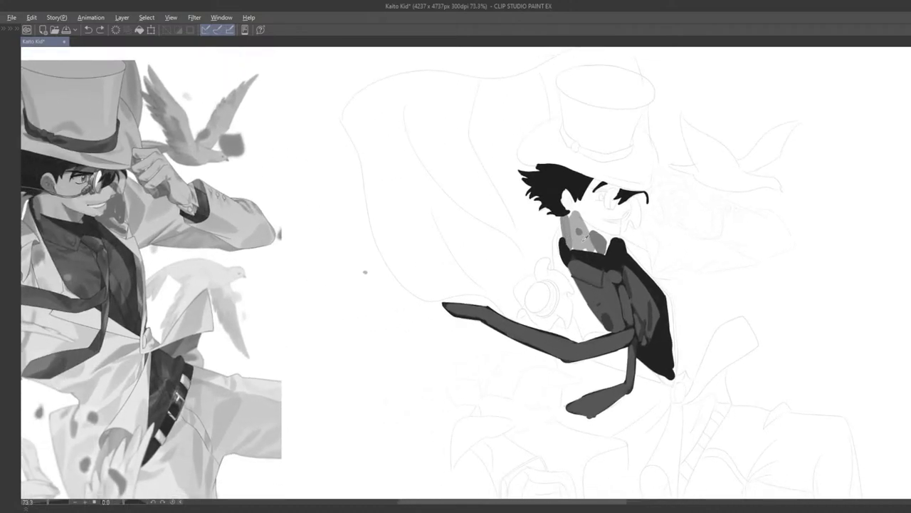
alt+click(583, 240)
mouse_move(580, 229)
mouse_down()
mouse_move(573, 198)
mouse_move(588, 207)
mouse_move(582, 222)
mouse_move(582, 208)
mouse_move(573, 211)
mouse_move(602, 223)
mouse_move(574, 208)
mouse_move(605, 228)
mouse_move(575, 225)
mouse_move(589, 214)
mouse_move(581, 210)
mouse_move(611, 202)
mouse_up()
key(])
key(ctrl+z)
key(ctrl+z)
key(ctrl+z)
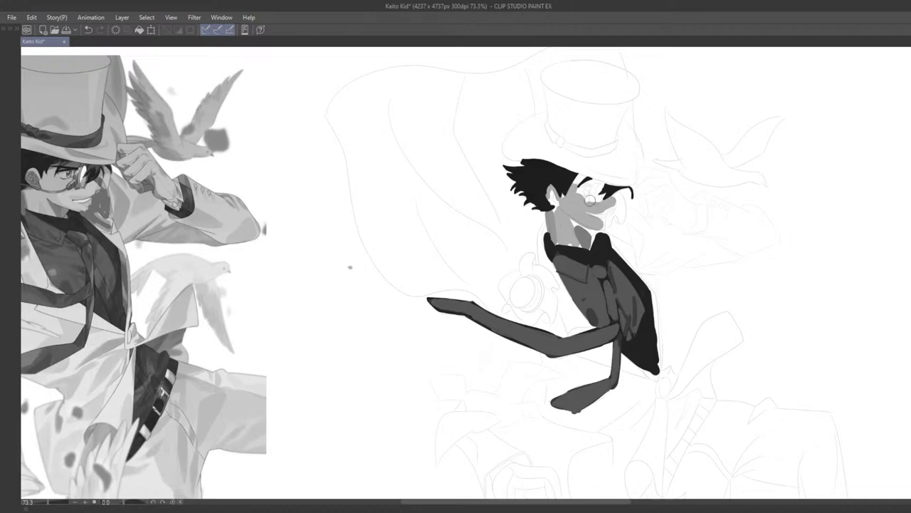
alt+click(579, 205)
mouse_move(586, 189)
mouse_down()
mouse_move(580, 181)
mouse_move(596, 182)
mouse_up()
key(ctrl+z)
scroll(593, 203, down, 5)
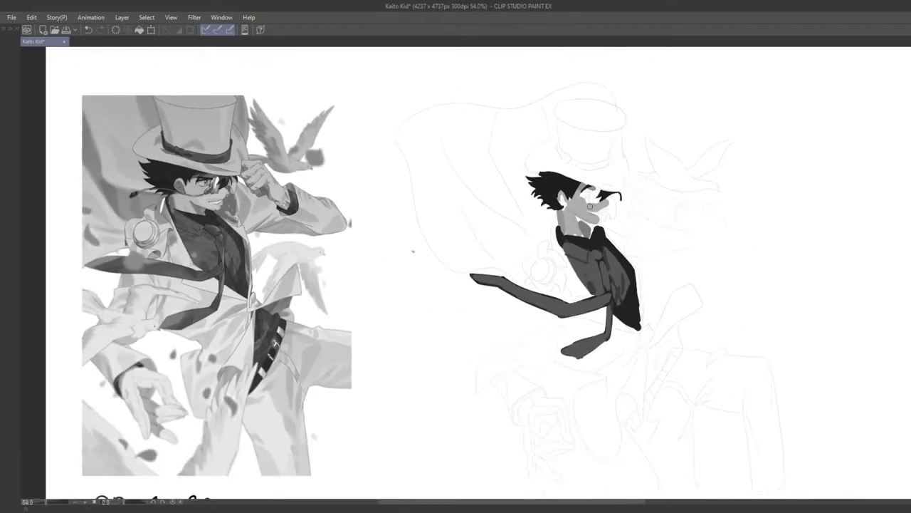
Compare the partly painted face and neck with the grayscale reference at several zoom levels, briefly showing the palettes
drag(720, 171, 662, 179)
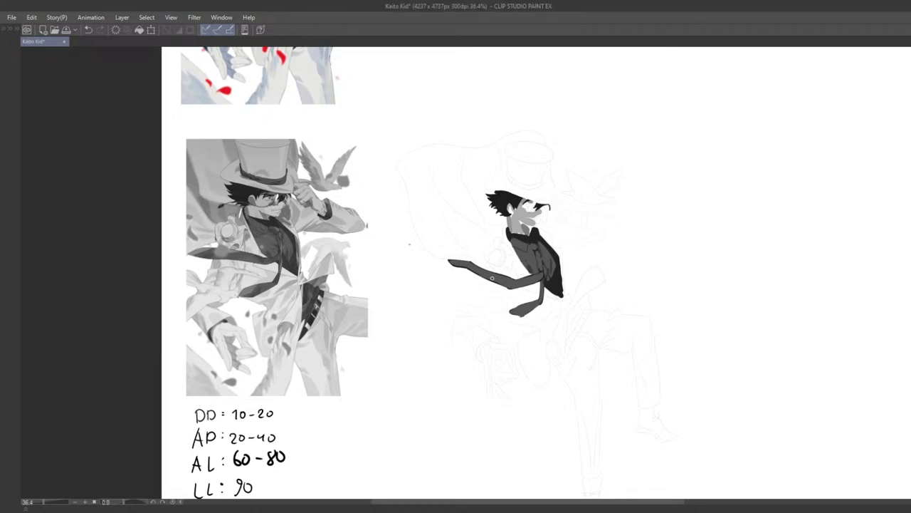
key(ctrl+plus)
key(ctrl+plus)
key(ctrl+plus)
mouse_move(457, 316)
mouse_down()
mouse_move(492, 333)
mouse_move(460, 307)
mouse_up()
key(ctrl+minus)
key(Tab)
key(Tab)
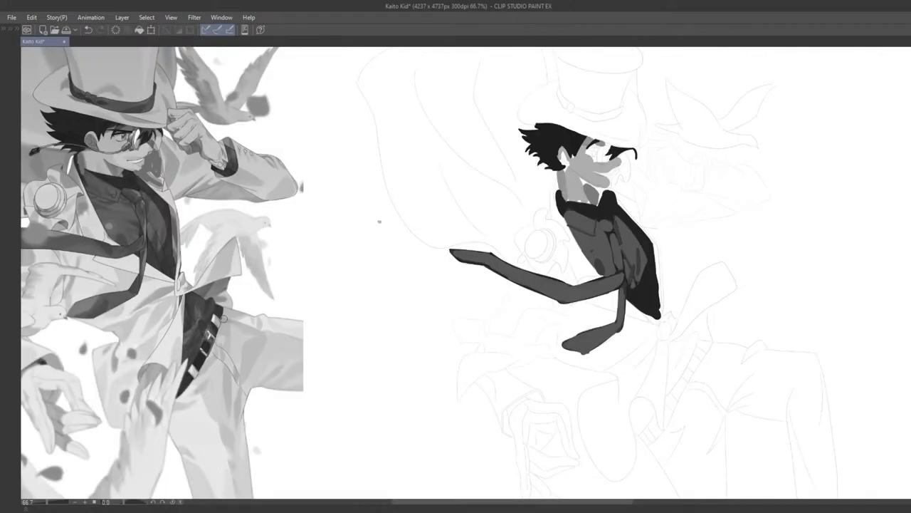
scroll(471, 319, up, 2)
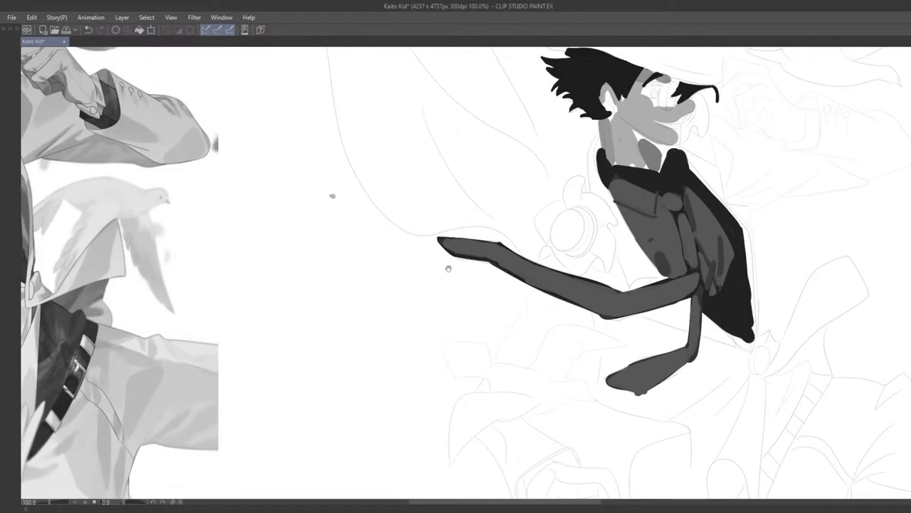
drag(448, 264, 453, 319)
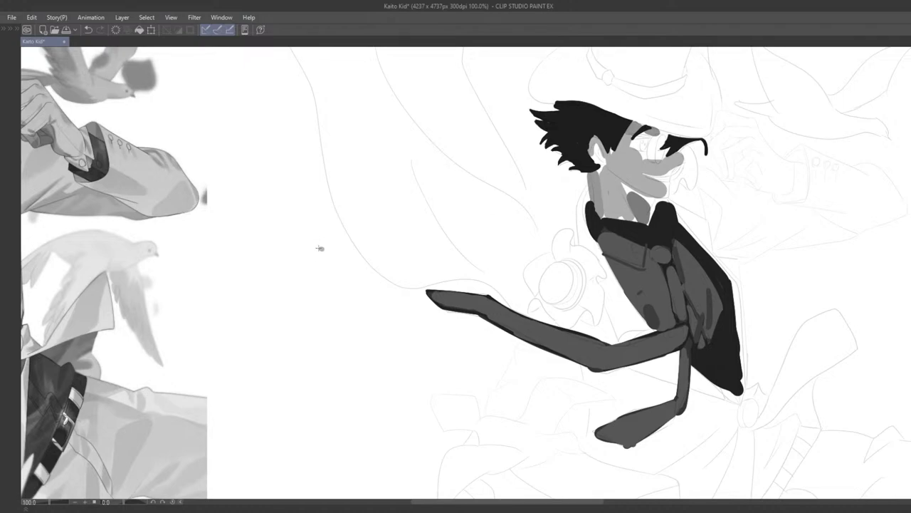
scroll(323, 255, down, 2)
key(Tab)
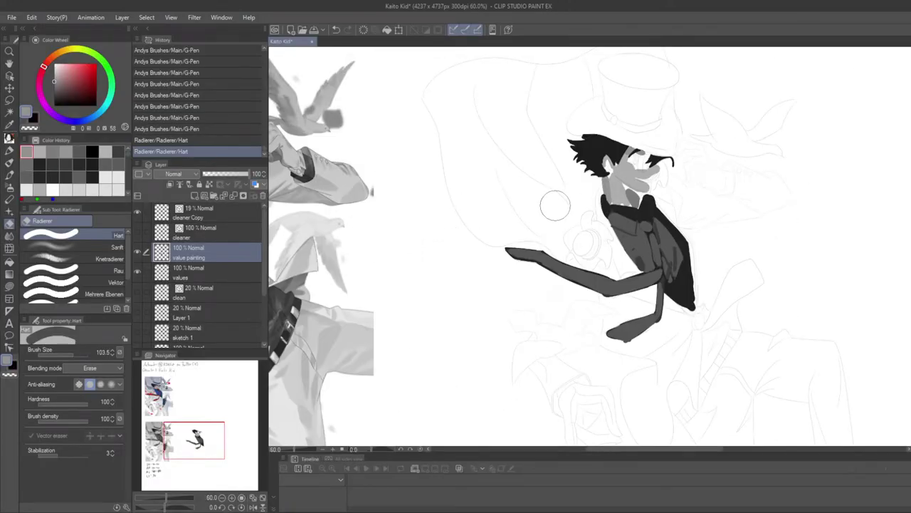
key(ctrl+shift)
key(p)
key(Tab)
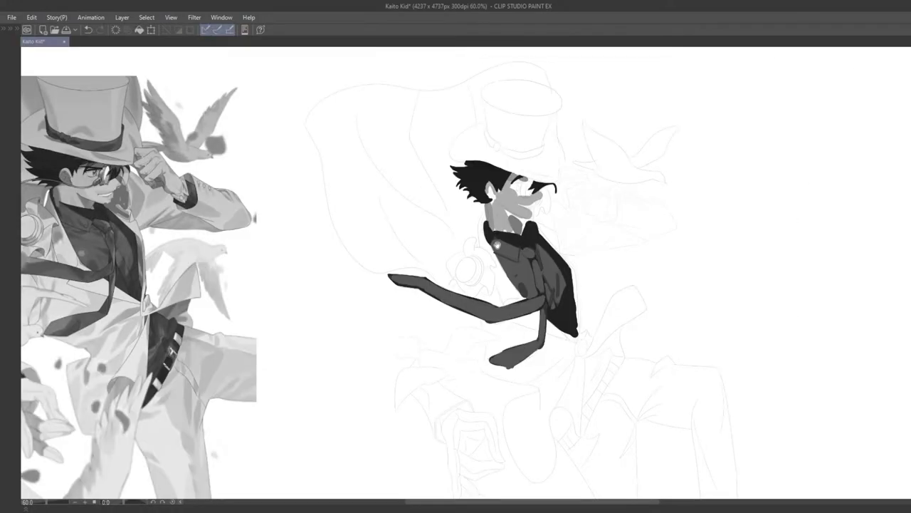
drag(496, 246, 570, 255)
scroll(550, 247, up, 1)
scroll(569, 241, up, 3)
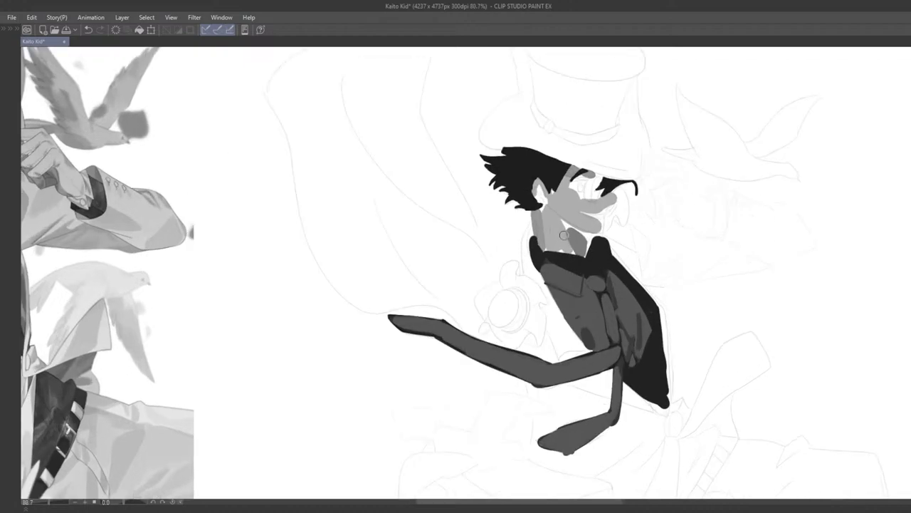
scroll(591, 232, down, 3)
scroll(605, 215, up, 5)
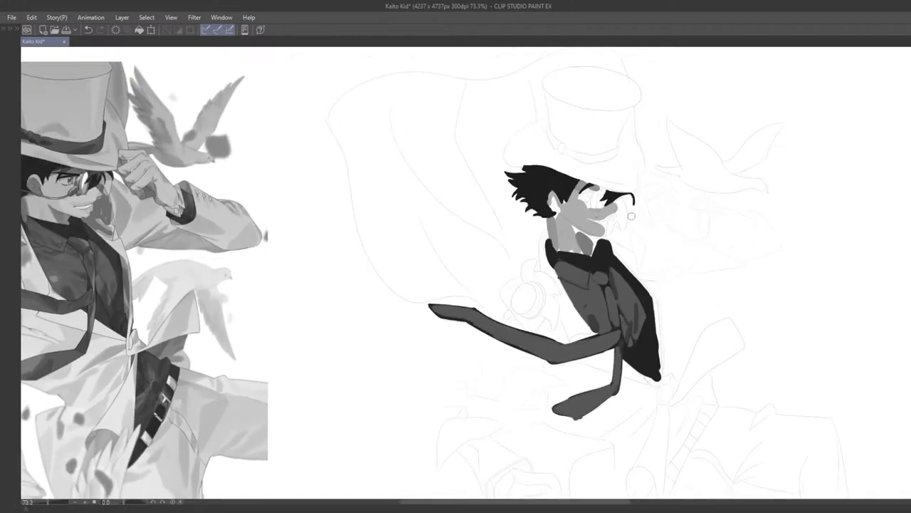
Erase the overshoot at the nose tip and fill the rest of the face up to its outline with the sampled skin gray
key(p)
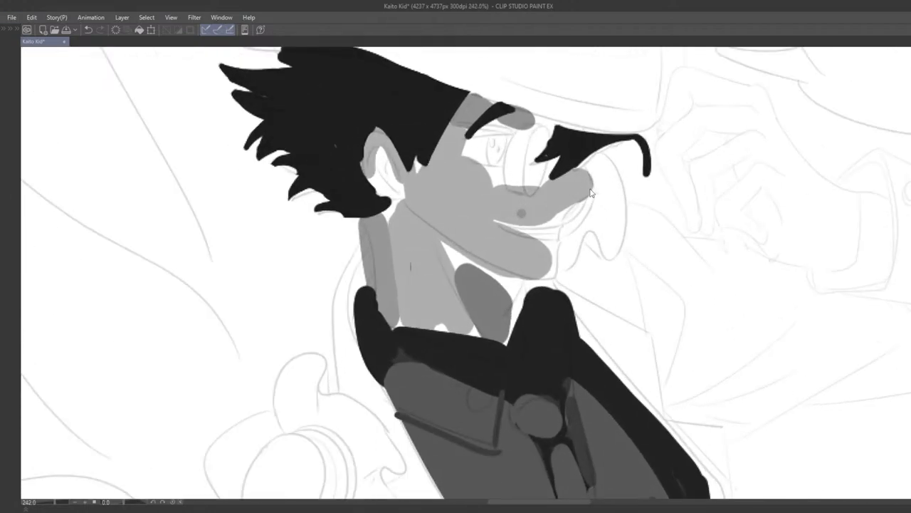
key(e)
mouse_move(599, 175)
mouse_down()
mouse_move(583, 174)
mouse_move(592, 190)
mouse_move(561, 205)
mouse_move(589, 190)
mouse_move(583, 172)
mouse_up()
key(p)
alt+click(566, 198)
mouse_move(603, 208)
mouse_down()
mouse_move(552, 222)
mouse_move(449, 235)
mouse_move(466, 220)
mouse_move(475, 263)
mouse_move(498, 229)
mouse_move(498, 267)
mouse_up()
mouse_move(440, 205)
mouse_down()
mouse_move(458, 186)
mouse_move(460, 193)
mouse_move(456, 156)
mouse_move(431, 146)
mouse_up()
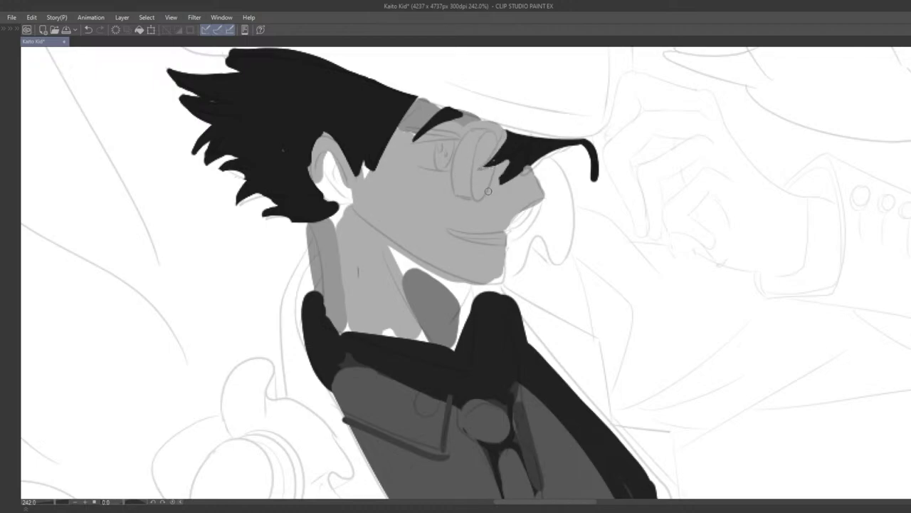
scroll(488, 211, down, 2)
scroll(488, 211, down, 4)
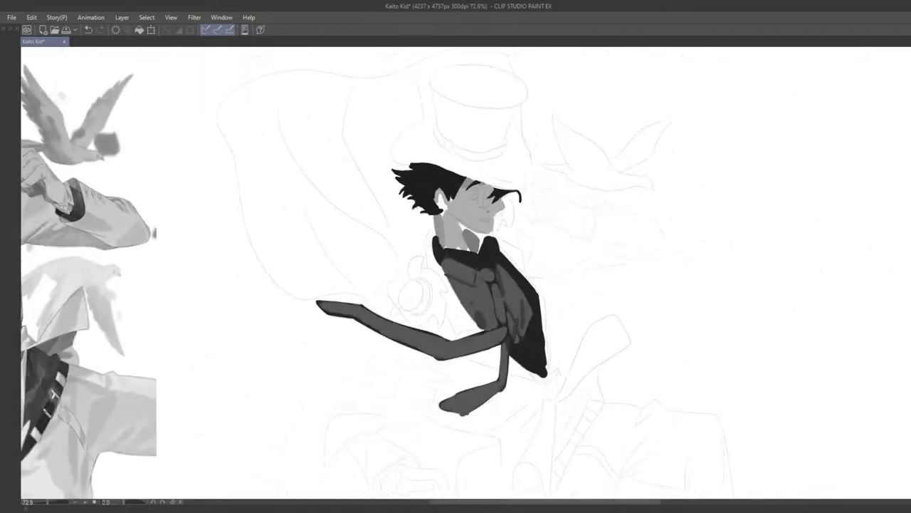
Paint the darker gray shadow on the neck beneath the jaw, filling the white gap along the jawline
scroll(460, 260, up, 3)
scroll(461, 259, up, 2)
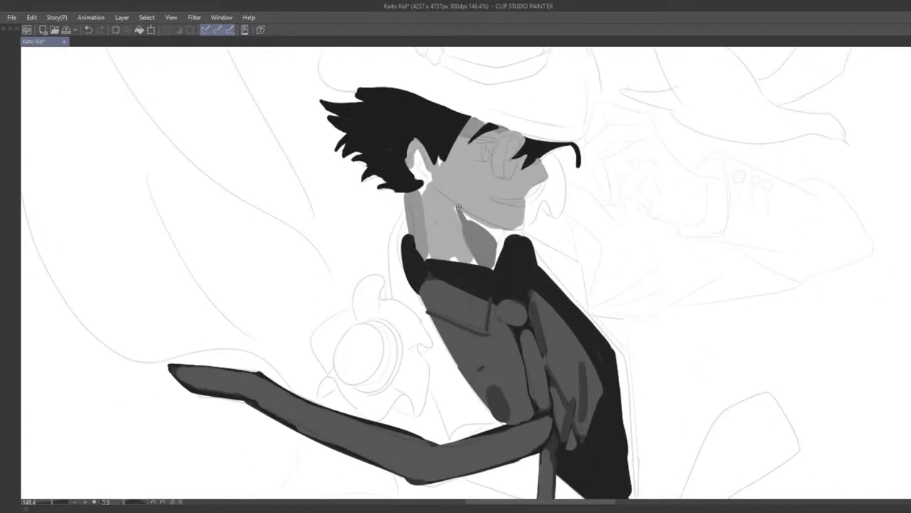
mouse_move(459, 206)
mouse_down()
mouse_move(491, 232)
mouse_move(492, 252)
mouse_move(500, 234)
mouse_move(495, 254)
mouse_move(502, 235)
mouse_move(490, 255)
mouse_move(479, 220)
mouse_move(466, 212)
mouse_move(462, 231)
mouse_move(560, 218)
mouse_move(623, 242)
mouse_up()
key(ctrl+z)
scroll(474, 217, down, 5)
scroll(579, 241, up, 3)
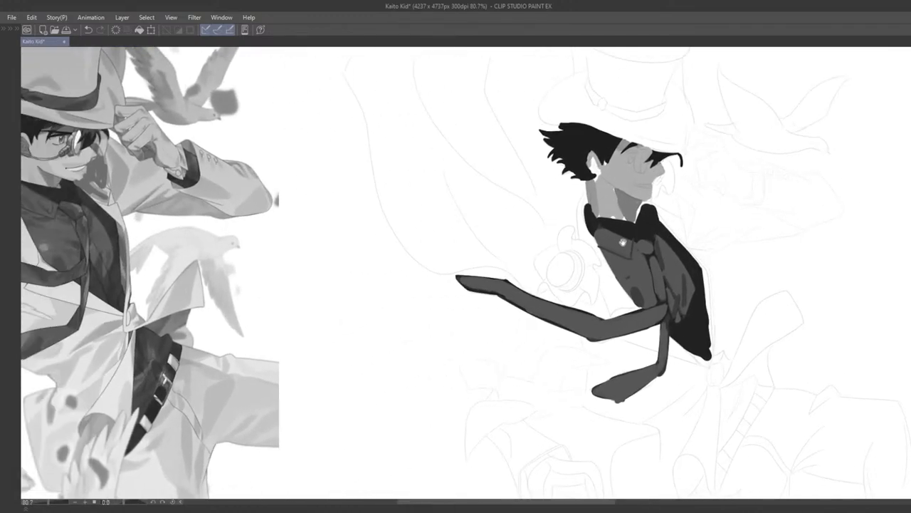
Repaint the shirt collar's upper edge in near-black so it covers the ragged base of the neck
scroll(622, 243, up, 2)
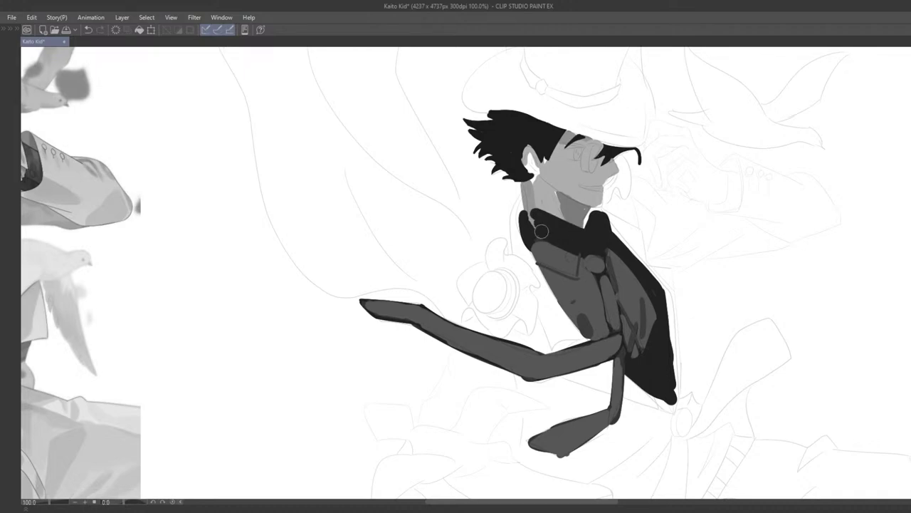
scroll(541, 231, down, 5)
mouse_move(573, 231)
mouse_down()
mouse_move(695, 238)
mouse_move(562, 222)
mouse_up()
scroll(596, 226, up, 4)
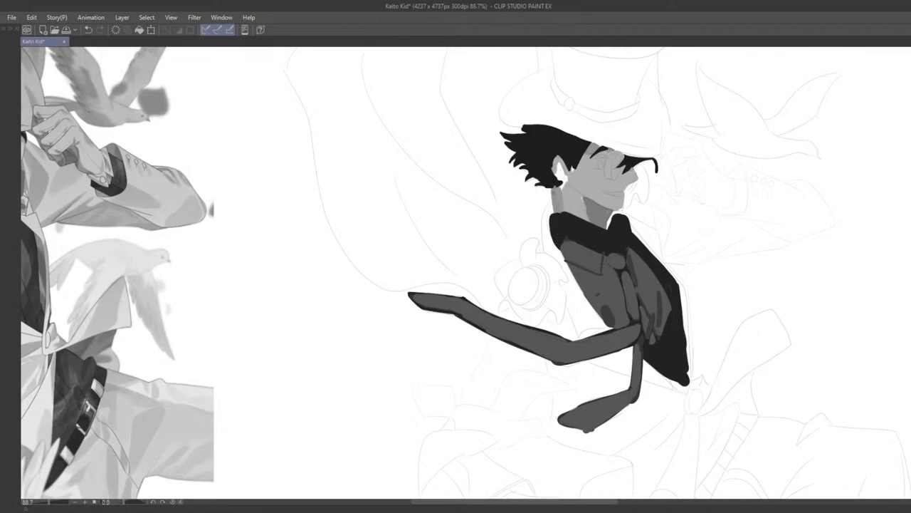
mouse_move(560, 208)
mouse_down()
mouse_move(538, 219)
mouse_move(525, 212)
mouse_move(543, 242)
mouse_move(548, 233)
mouse_up()
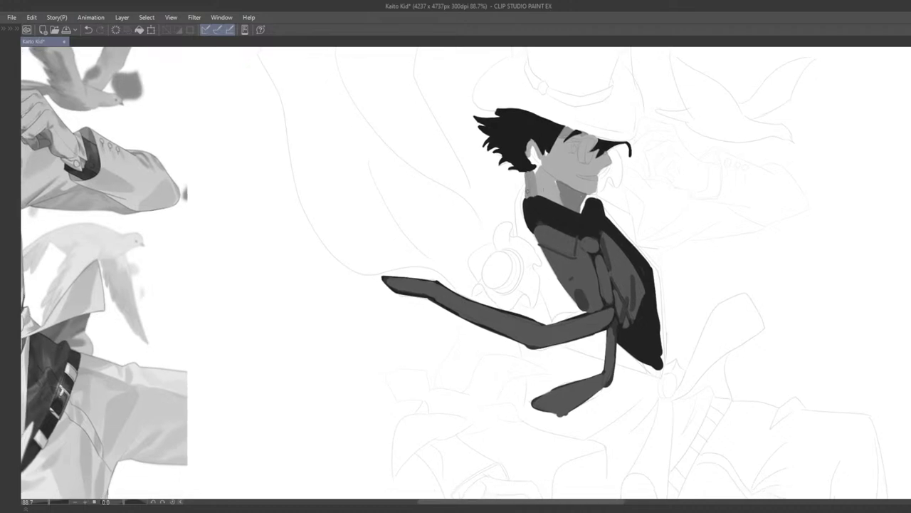
drag(528, 192, 715, 178)
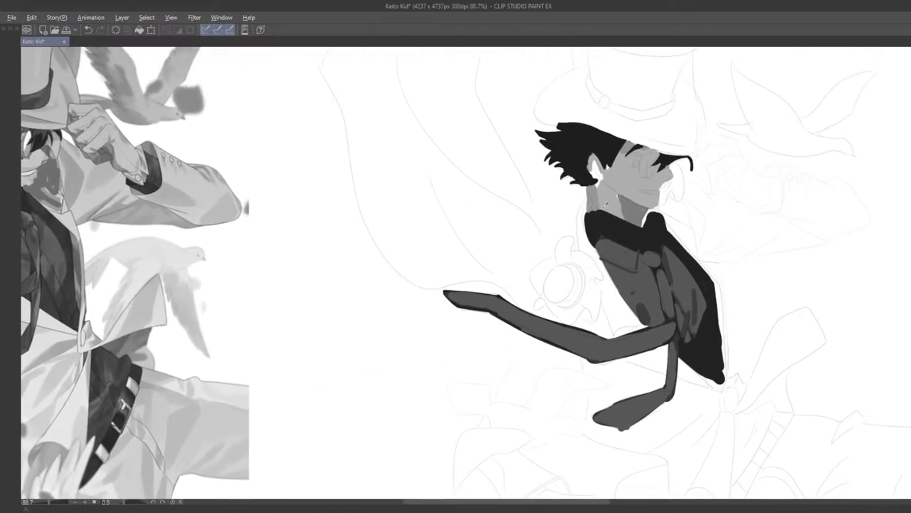
Sample the darker gray from the back of the neck and fill the white inside of the ear with it
alt+click(593, 203)
scroll(670, 178, down, 3)
drag(508, 389, 535, 280)
scroll(549, 199, down, 2)
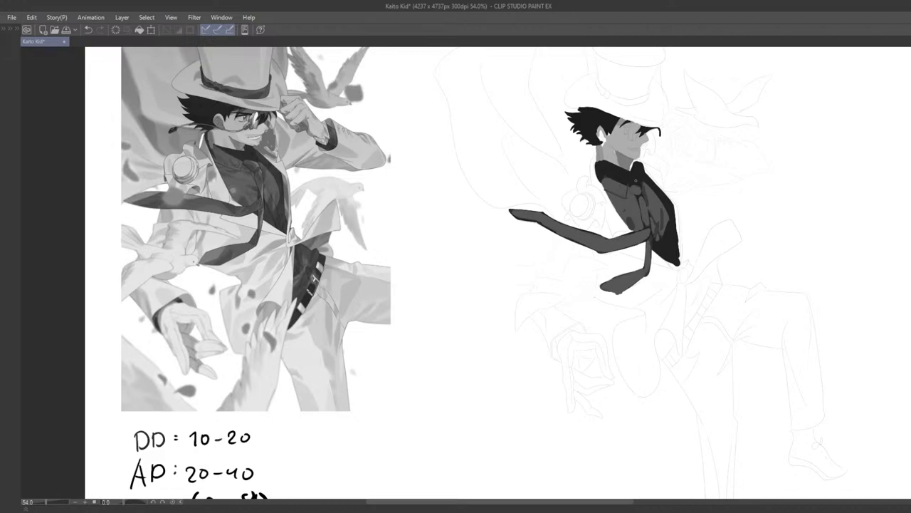
scroll(635, 180, up, 4)
drag(635, 180, 618, 234)
scroll(618, 233, up, 1)
mouse_move(564, 159)
mouse_down()
mouse_move(566, 179)
mouse_move(597, 164)
mouse_up()
scroll(563, 190, down, 7)
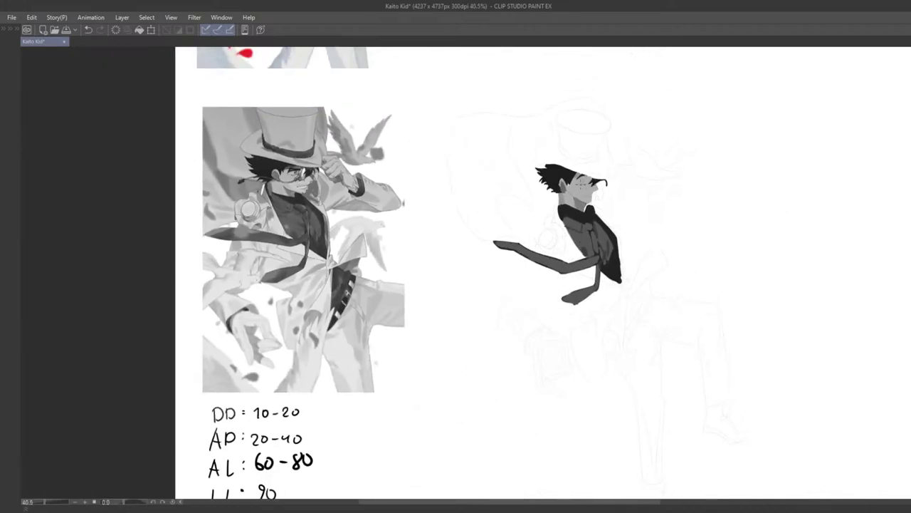
Paint the small dark tip of the glasses' temple arm behind the hair, undoing a stray stroke first
scroll(575, 186, up, 2)
scroll(555, 271, up, 4)
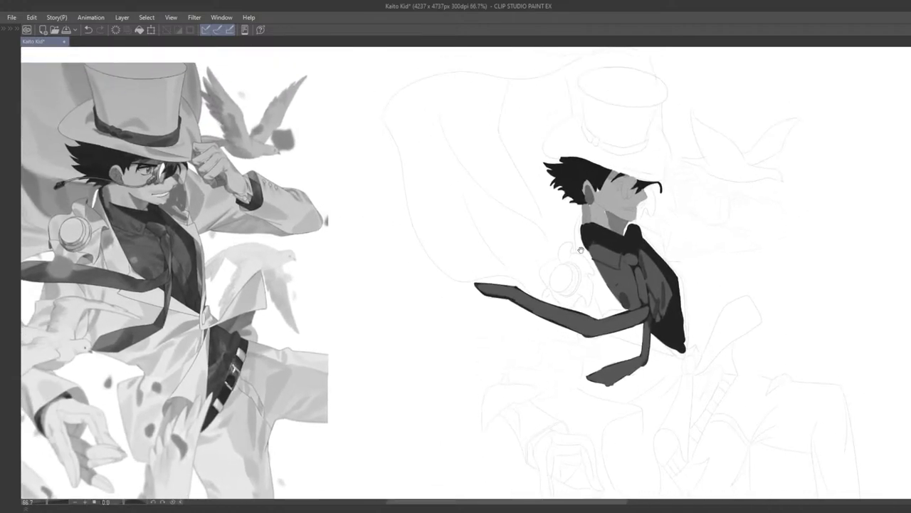
drag(556, 270, 575, 269)
mouse_move(662, 220)
mouse_down()
mouse_move(579, 241)
mouse_move(707, 236)
mouse_move(565, 258)
mouse_up()
key(ctrl+z)
click(581, 239)
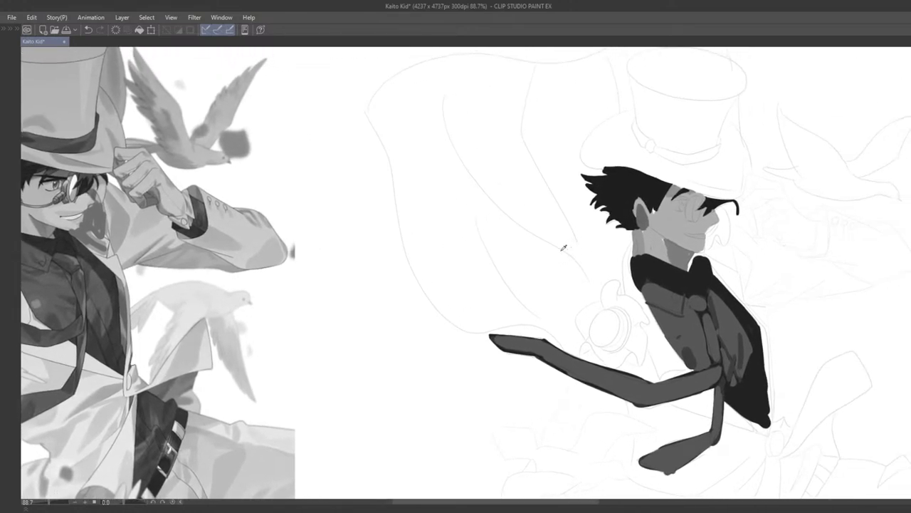
click(576, 237)
scroll(545, 243, down, 2)
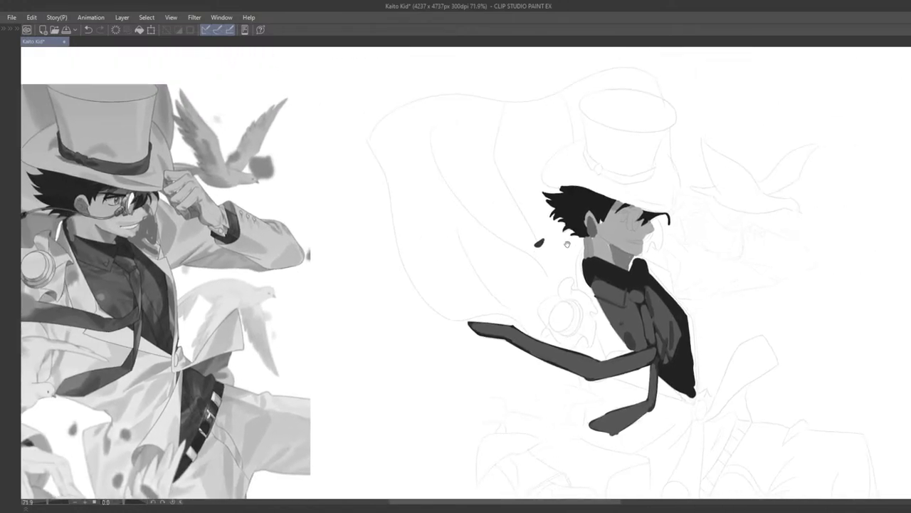
Draw the glasses' temple arm as a thin dark line from its tip across the ear to the cheek, redoing strokes until it fits
drag(515, 244, 602, 233)
key(ctrl+z)
key(ctrl+z)
drag(516, 243, 593, 233)
key(ctrl+z)
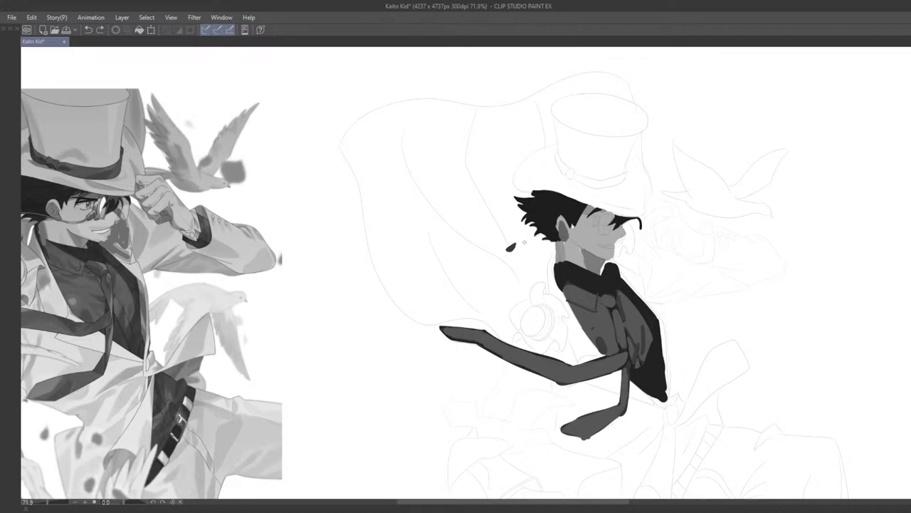
drag(510, 247, 593, 231)
key(ctrl+z)
drag(510, 248, 595, 232)
scroll(567, 259, down, 7)
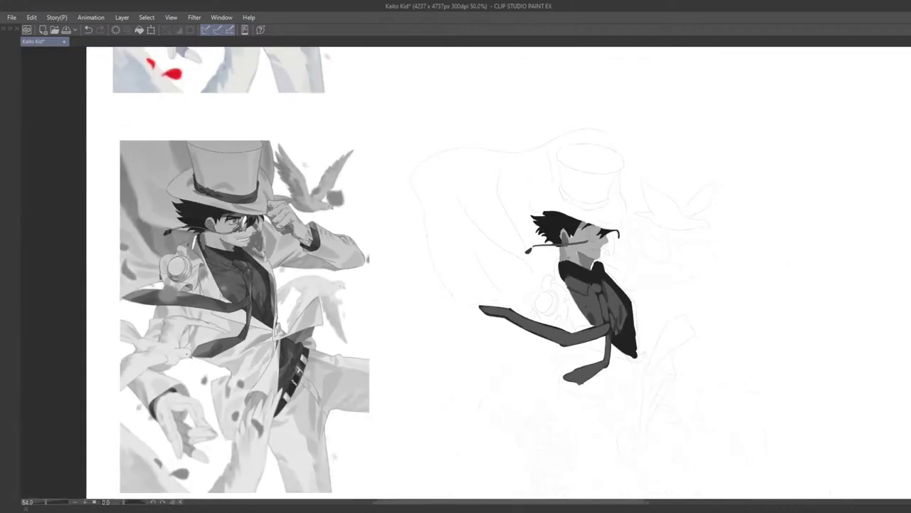
drag(733, 234, 693, 198)
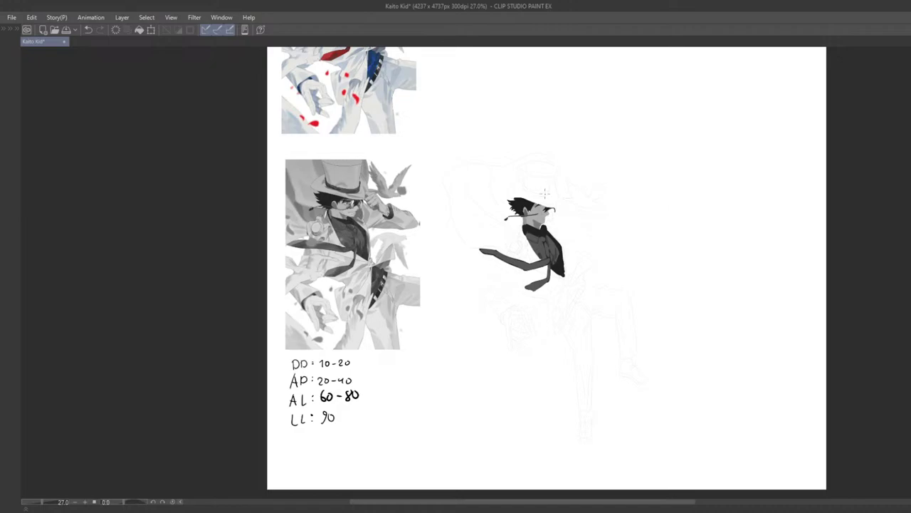
scroll(545, 192, up, 5)
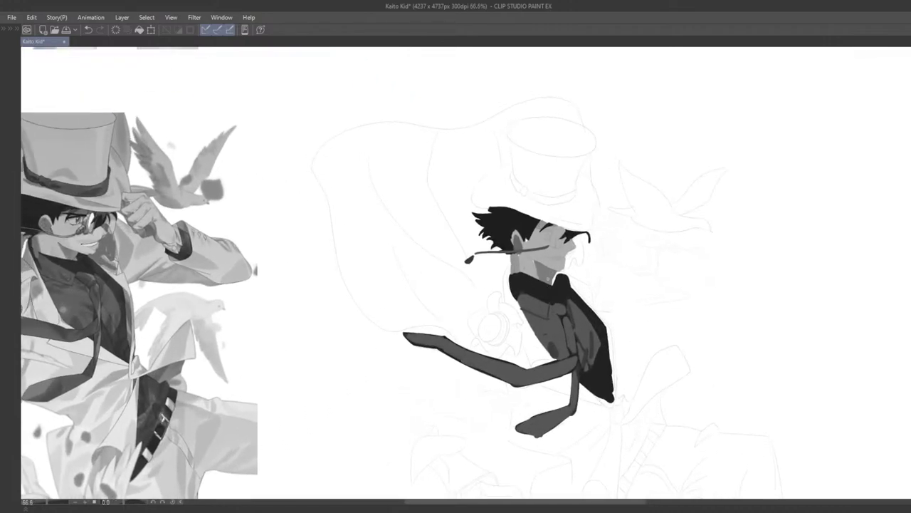
scroll(547, 279, up, 2)
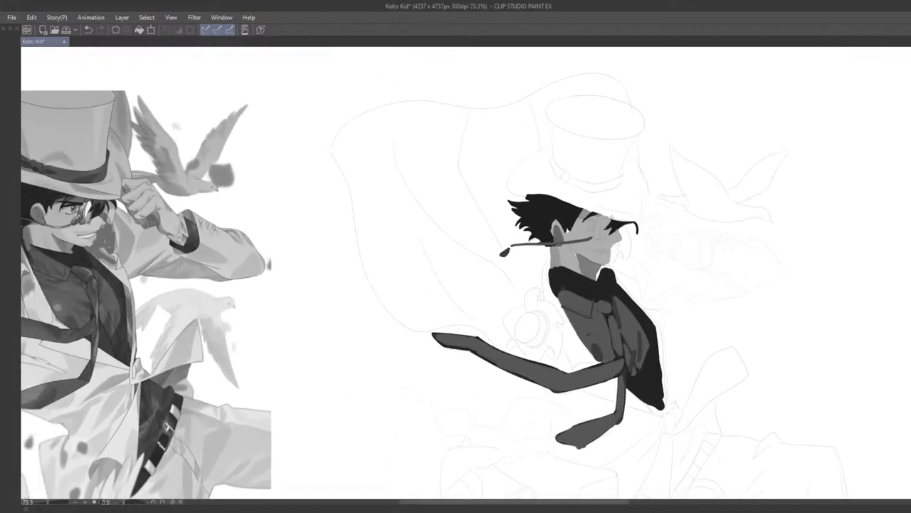
scroll(588, 234, up, 1)
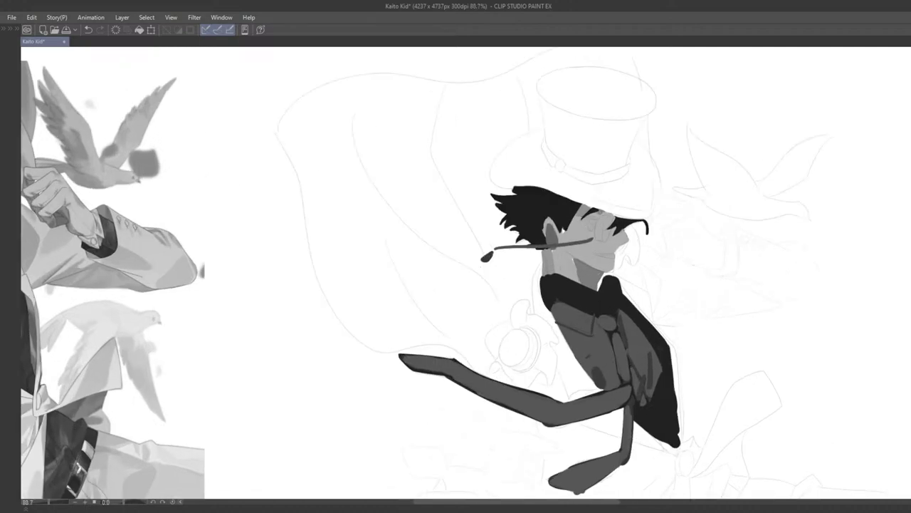
Paint the thick near-black eyebrow below the hair on the face, undoing and redoing strokes until the shape fits
key(ctrl+z)
drag(581, 222, 600, 222)
key(ctrl+z)
key(ctrl+z)
key(ctrl+y)
key(ctrl+z)
key(ctrl+y)
scroll(584, 246, down, 2)
scroll(588, 256, up, 2)
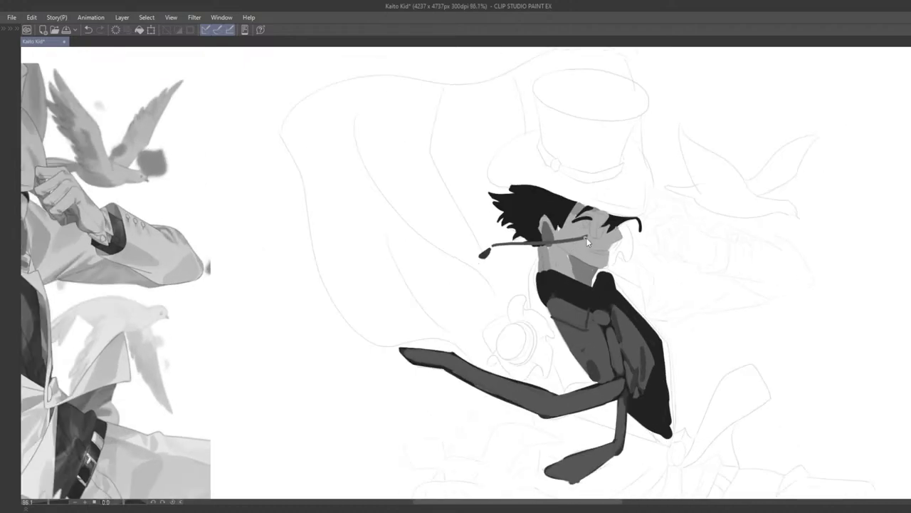
Draw the dark upper lash line of the eye beneath the eyebrow, undoing the stroke that does not fit
drag(577, 227, 591, 226)
key(ctrl+z)
scroll(578, 249, down, 2)
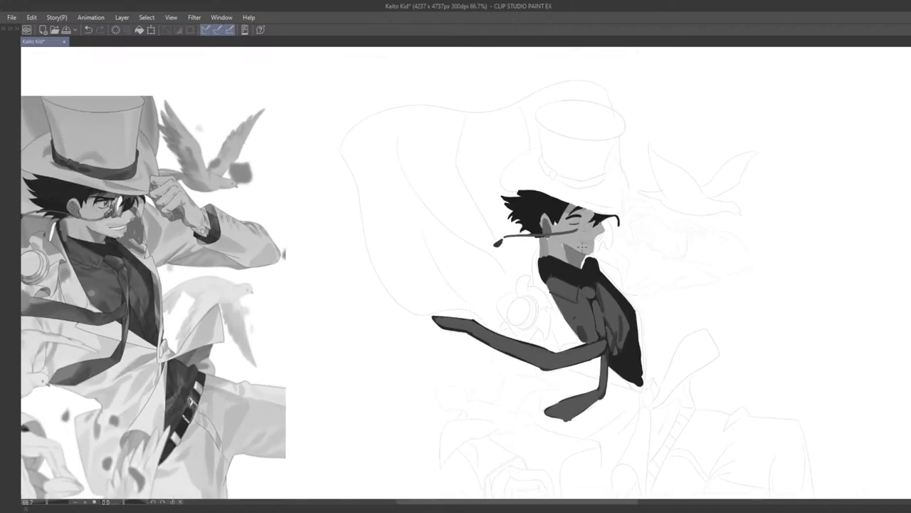
scroll(597, 274, down, 1)
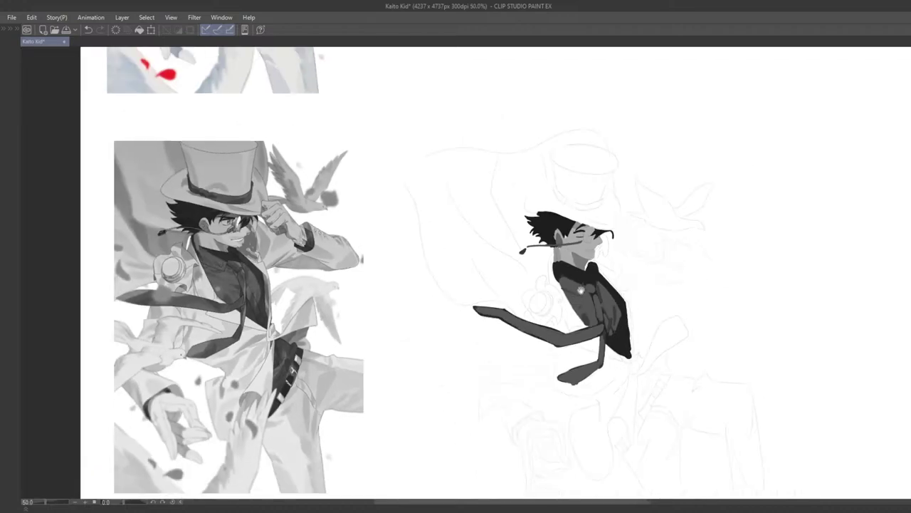
drag(530, 423, 556, 324)
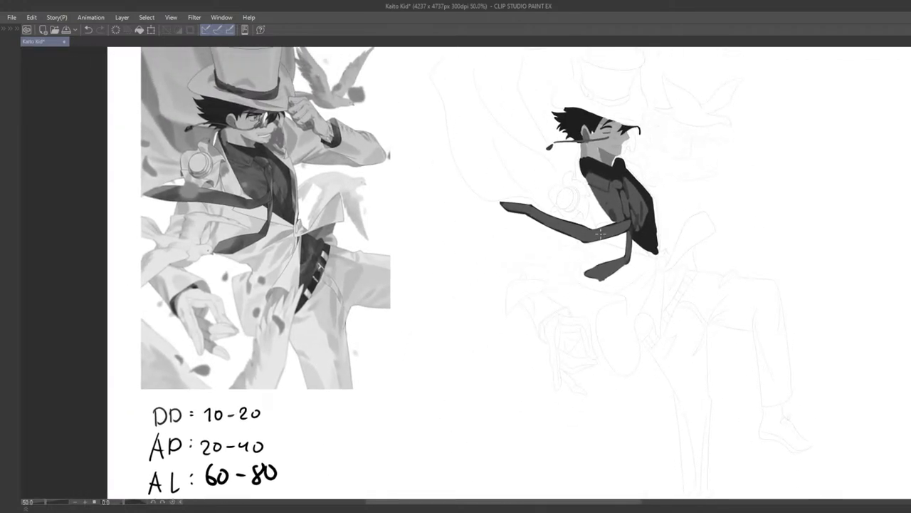
scroll(605, 186, up, 1)
drag(609, 167, 559, 260)
scroll(567, 239, up, 1)
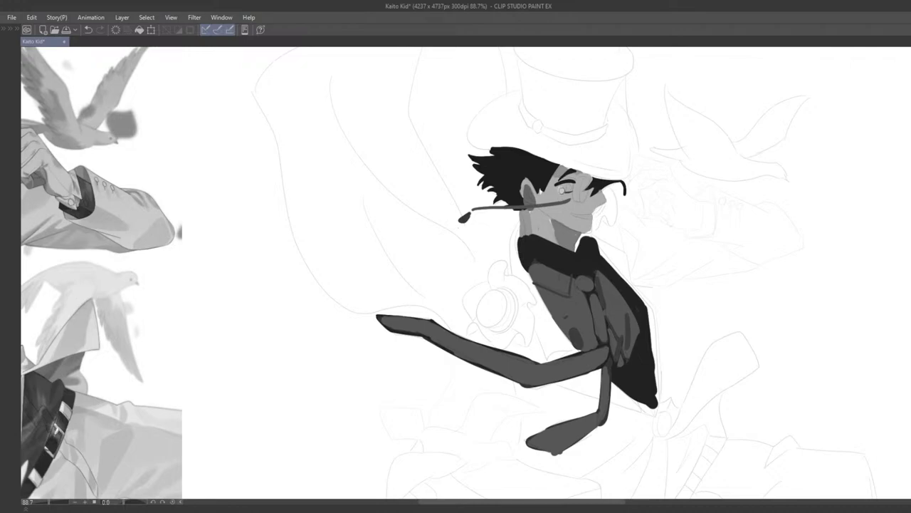
scroll(561, 191, down, 4)
drag(522, 298, 573, 212)
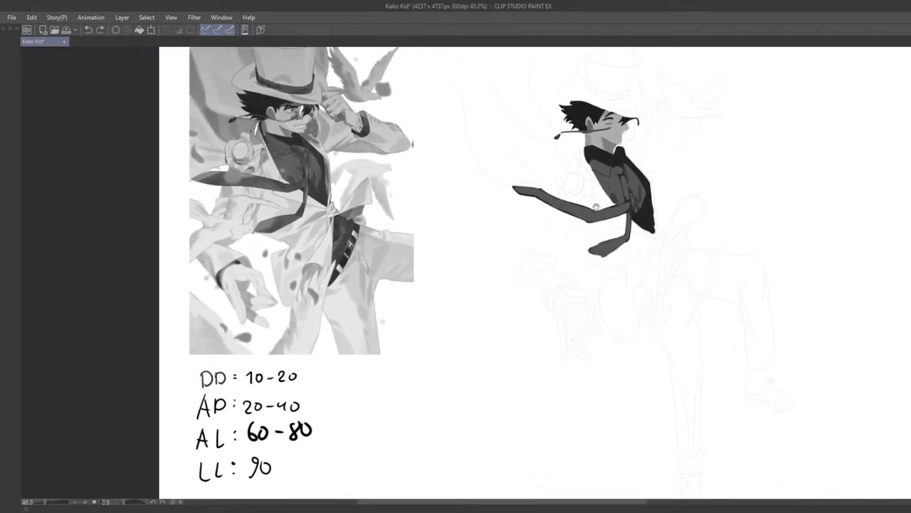
Fill the eyeball beneath the lash line with a light value and block in a gray iris
scroll(608, 181, up, 1)
scroll(545, 258, up, 4)
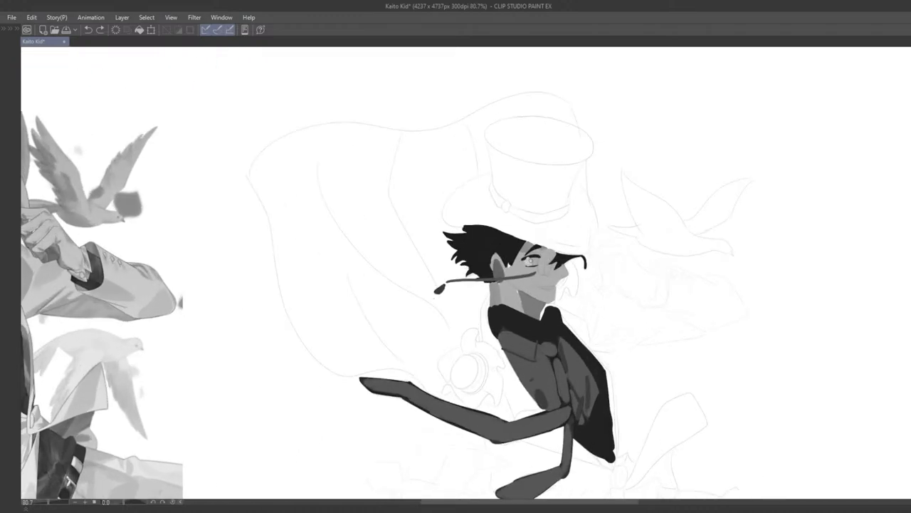
scroll(569, 226, down, 4)
scroll(567, 227, up, 7)
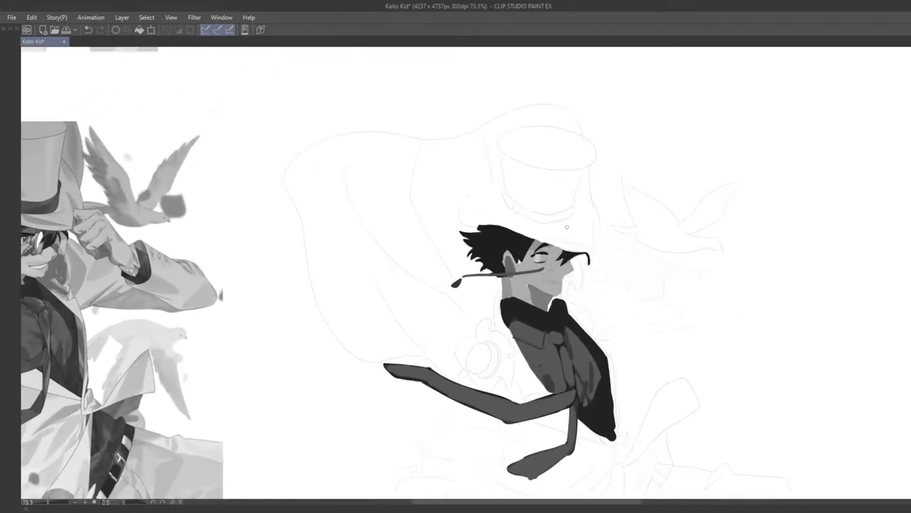
drag(474, 233, 492, 239)
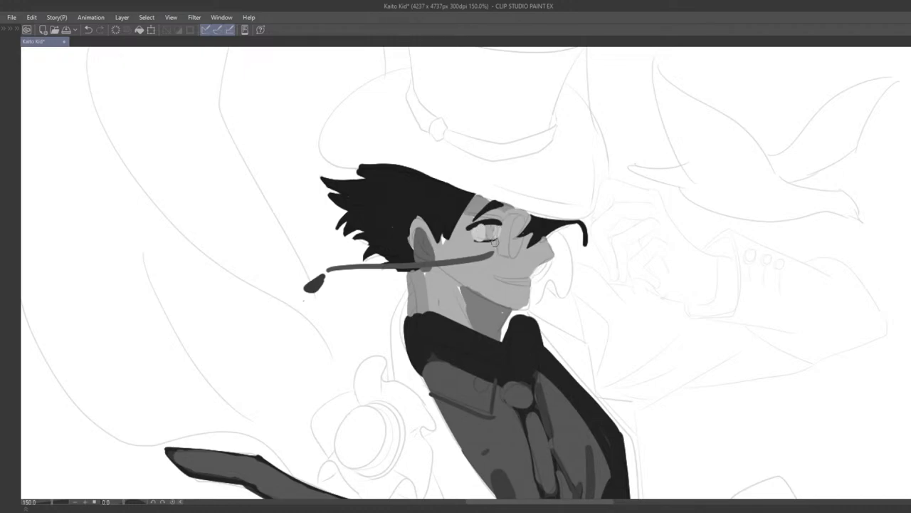
scroll(526, 228, down, 5)
scroll(506, 229, down, 2)
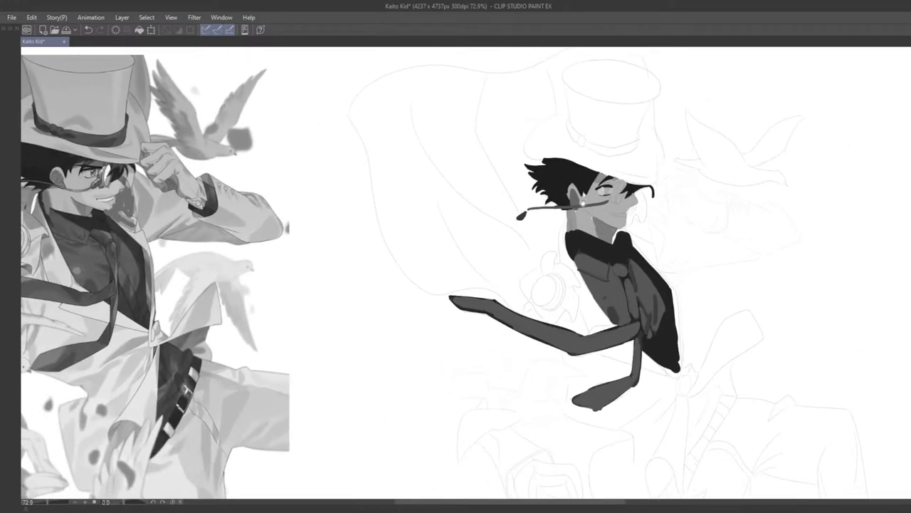
Darken the iris to near-black and dab a small light highlight on it
scroll(570, 220, up, 6)
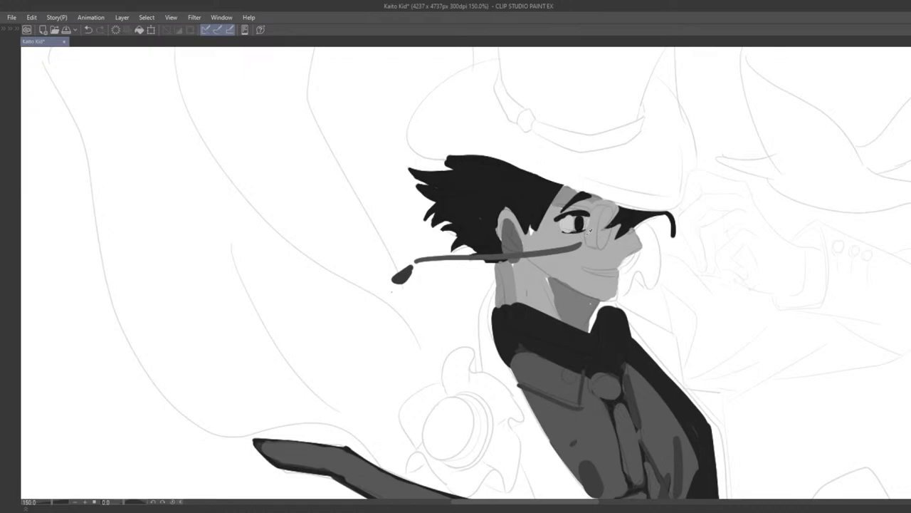
click(578, 221)
scroll(567, 243, down, 3)
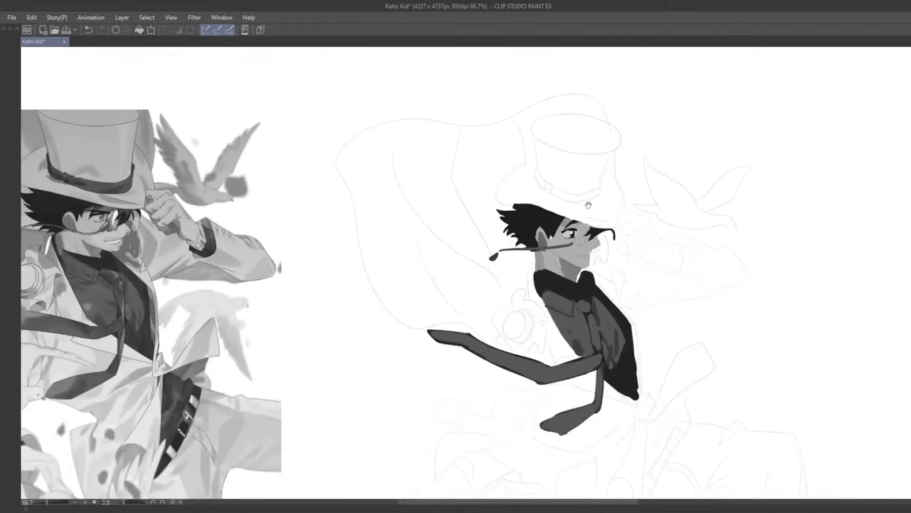
scroll(587, 222, up, 2)
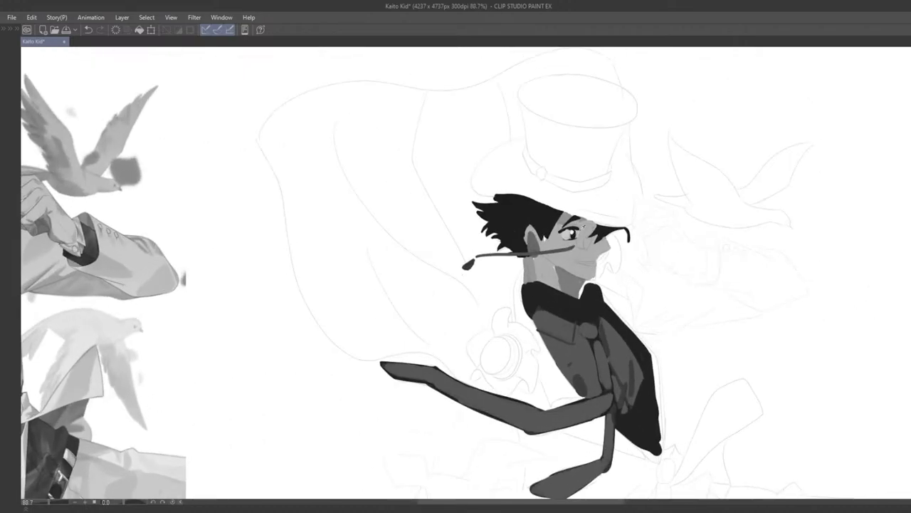
Paint a light grey strip for the teeth in the character's smiling mouth
scroll(563, 214, up, 2)
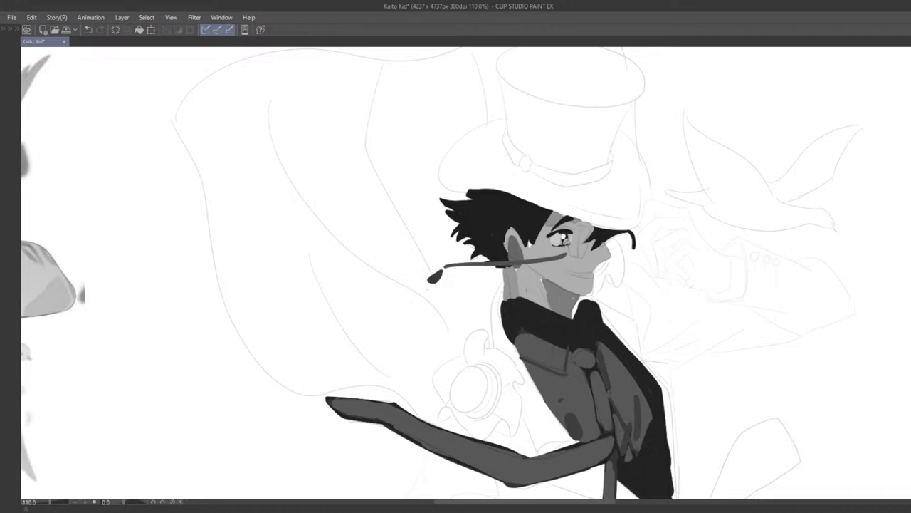
scroll(568, 243, down, 5)
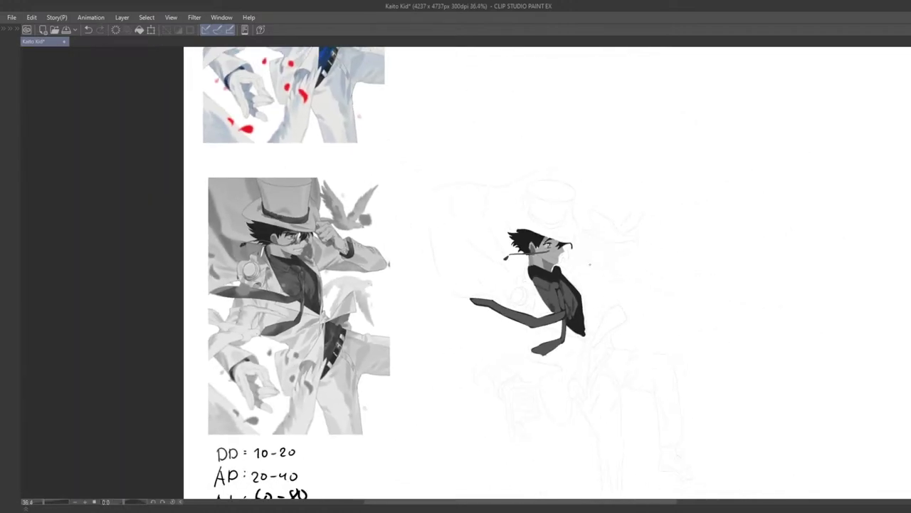
scroll(552, 242, up, 3)
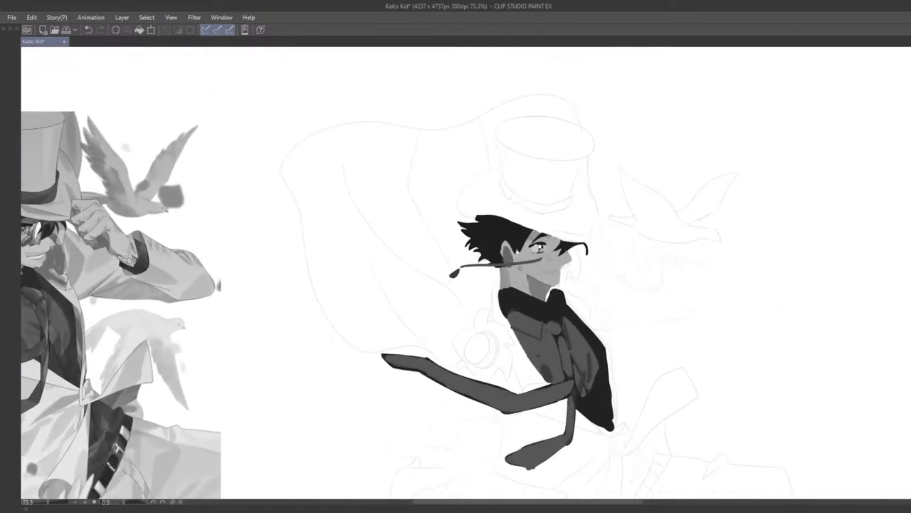
drag(543, 271, 558, 272)
drag(543, 304, 594, 291)
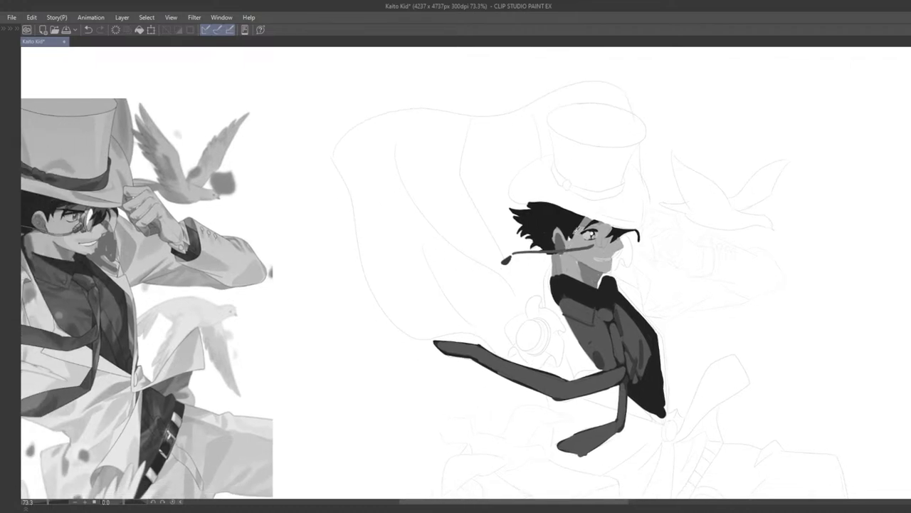
Try another short stroke on the character's mouth
scroll(499, 336, down, 3)
drag(499, 336, 542, 200)
drag(483, 395, 499, 241)
mouse_move(491, 279)
mouse_down()
mouse_move(465, 421)
mouse_move(447, 430)
mouse_up()
scroll(514, 301, up, 2)
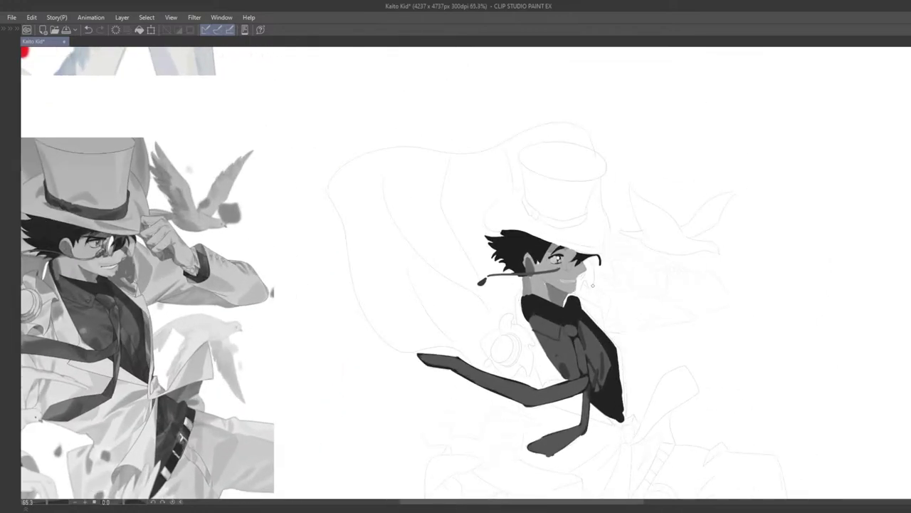
drag(563, 282, 574, 280)
key(ctrl+z)
Compare the painted head, shirt and tie with the greyscale reference and the handwritten value ranges
scroll(563, 296, down, 10)
drag(654, 290, 634, 264)
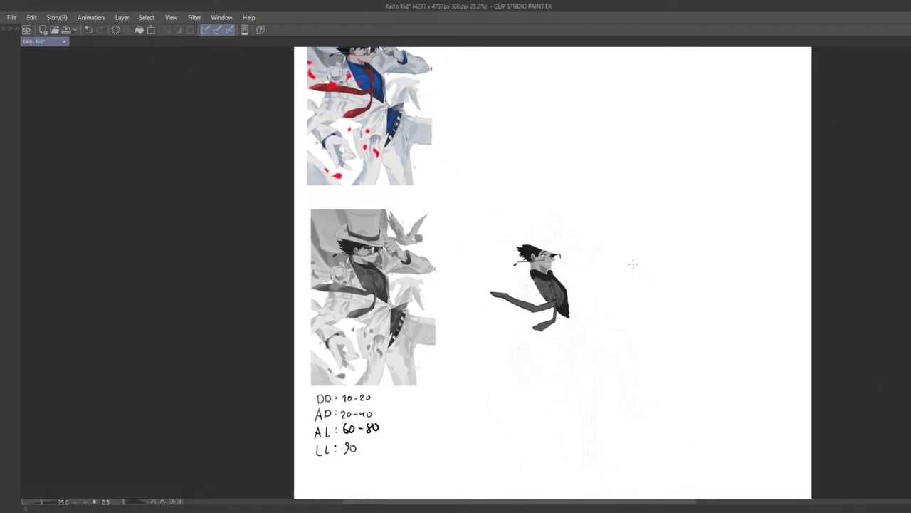
key(ctrl+alt+0)
drag(620, 251, 694, 267)
drag(749, 277, 598, 279)
scroll(599, 282, up, 3)
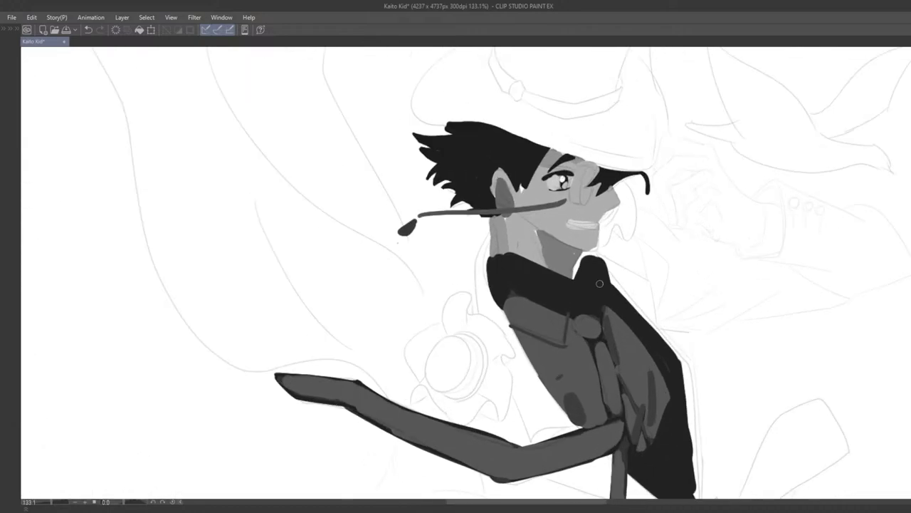
alt+click(589, 215)
scroll(584, 223, down, 5)
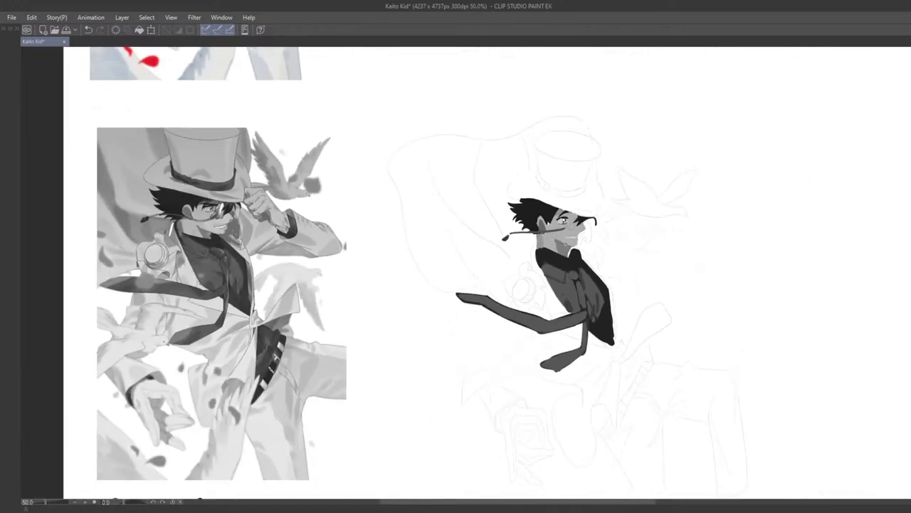
drag(704, 196, 659, 185)
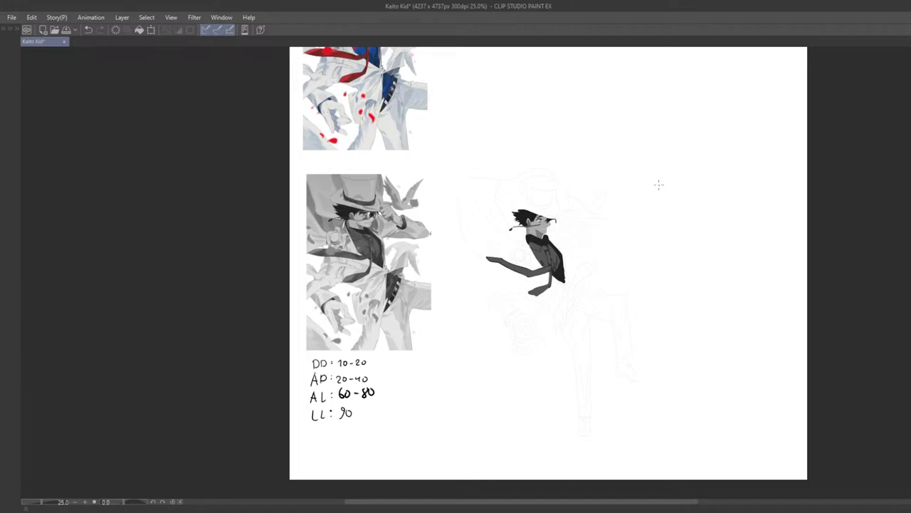
scroll(530, 299, up, 5)
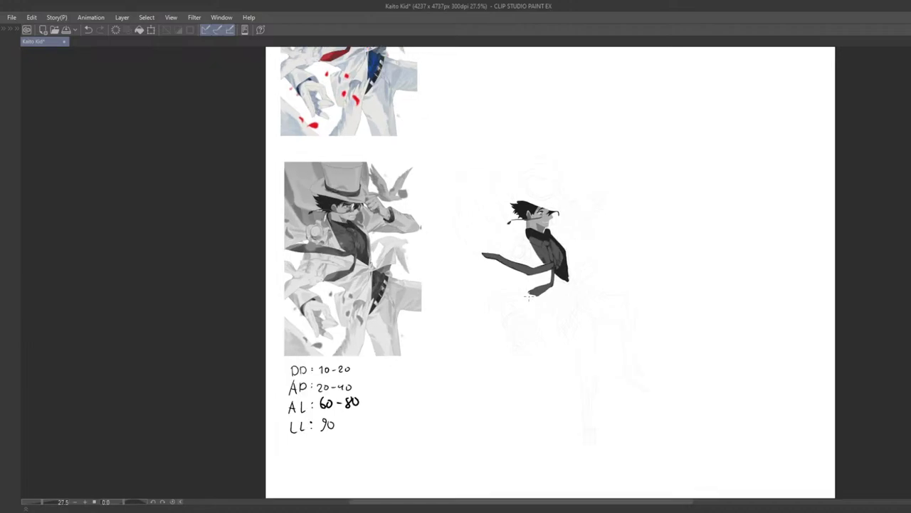
drag(508, 315, 523, 347)
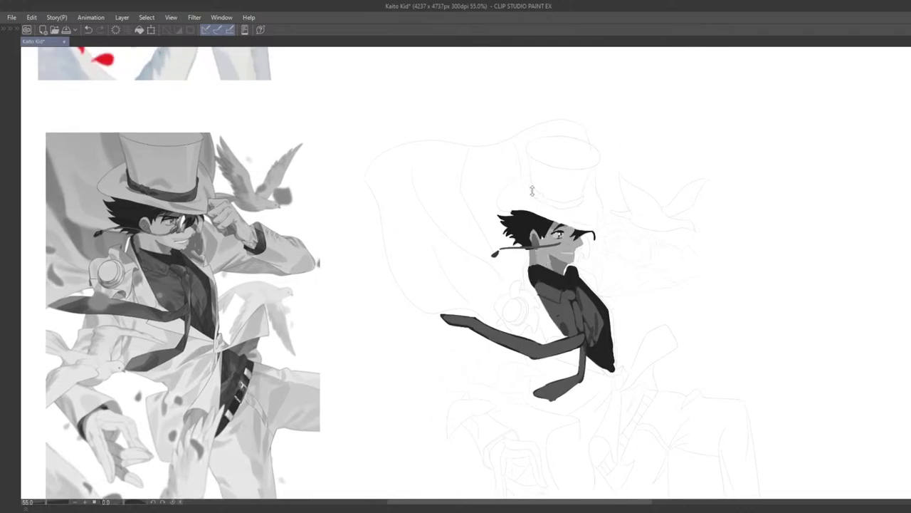
drag(565, 242, 581, 264)
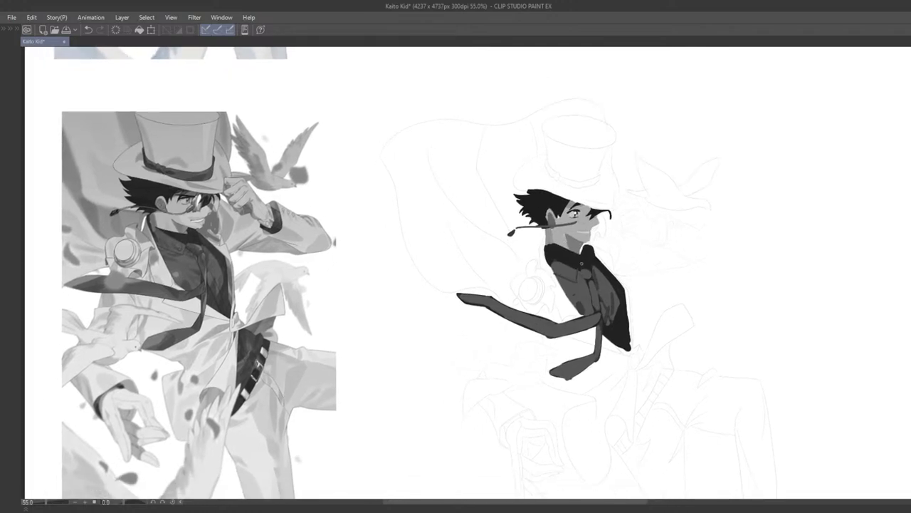
Sample the light grey of the top hat's crown from the greyscale reference for the G-Pen
key(Tab)
drag(524, 250, 599, 280)
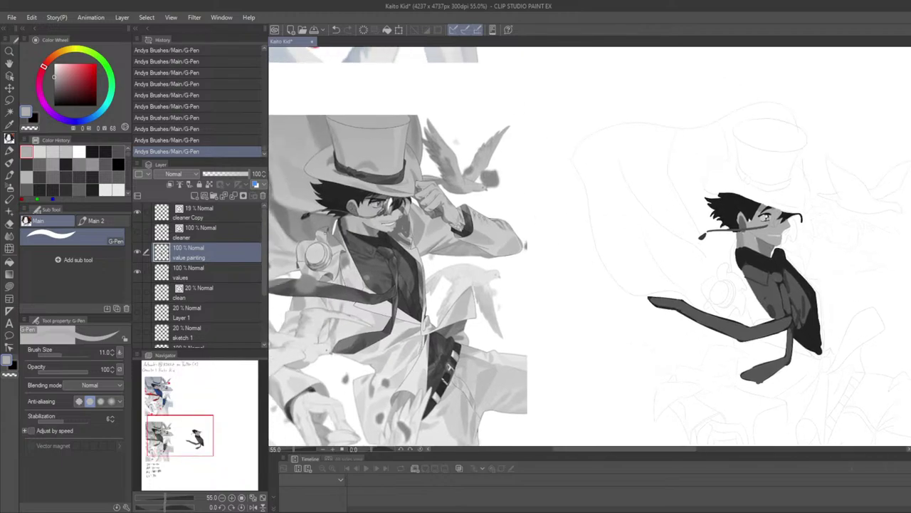
alt+click(353, 225)
alt+click(372, 146)
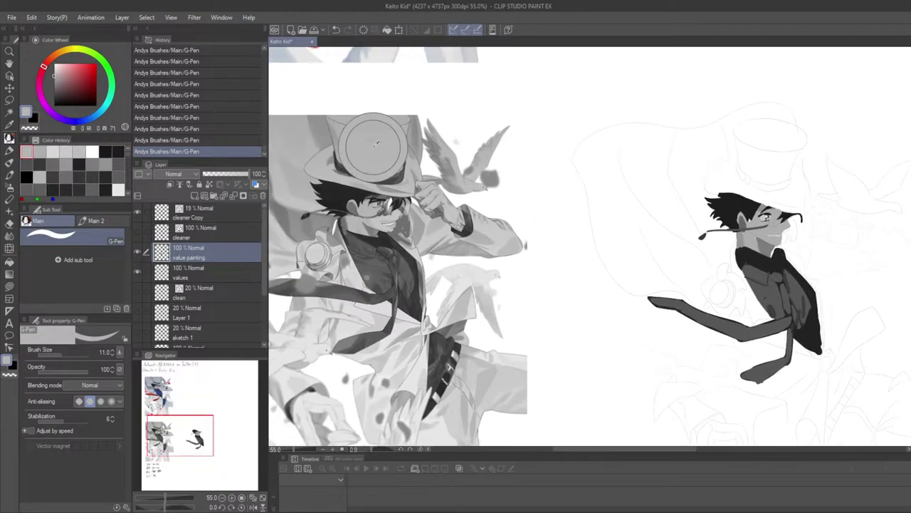
key(Tab)
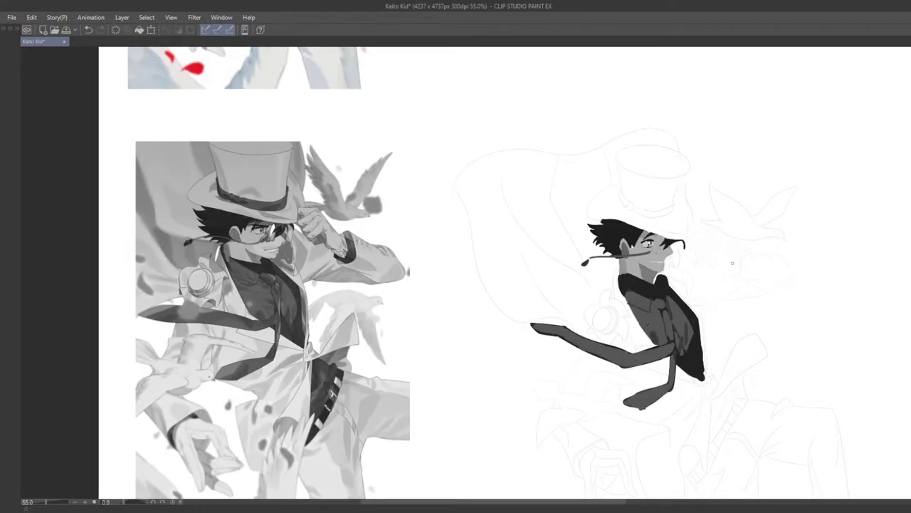
Block in the crown of the sketched top hat with the sampled light grey
drag(677, 231, 635, 219)
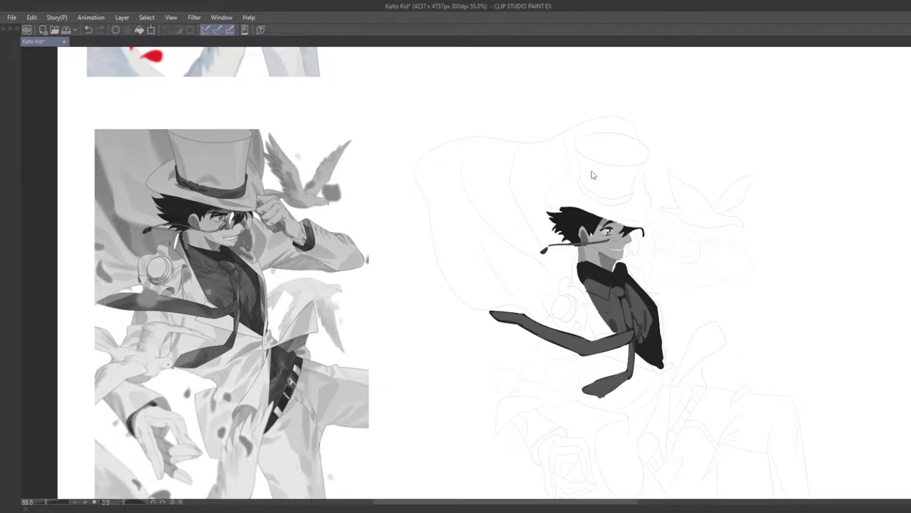
mouse_move(605, 150)
mouse_down()
mouse_move(583, 144)
mouse_move(634, 147)
mouse_move(583, 142)
mouse_move(634, 149)
mouse_move(614, 142)
mouse_move(611, 154)
mouse_move(635, 149)
mouse_move(594, 143)
mouse_move(638, 151)
mouse_up()
key(ctrl+z)
key(ctrl+z)
drag(615, 185, 585, 174)
mouse_move(556, 146)
mouse_down()
mouse_move(563, 171)
mouse_move(560, 158)
mouse_move(579, 148)
mouse_move(571, 146)
mouse_move(582, 175)
mouse_move(607, 146)
mouse_move(587, 172)
mouse_move(565, 168)
mouse_move(587, 175)
mouse_move(605, 146)
mouse_move(590, 177)
mouse_up()
Examine the grey hat crown against the whole figure and the greyscale reference
scroll(590, 178, down, 6)
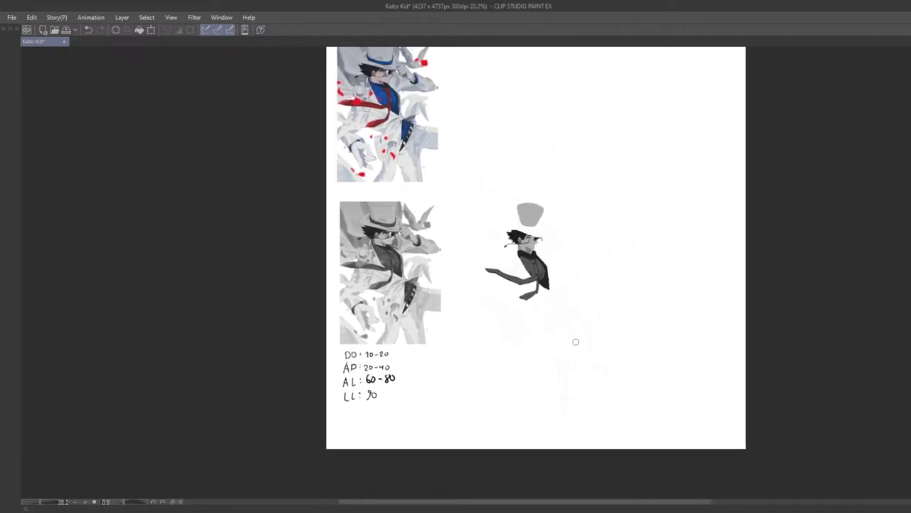
scroll(595, 280, down, 2)
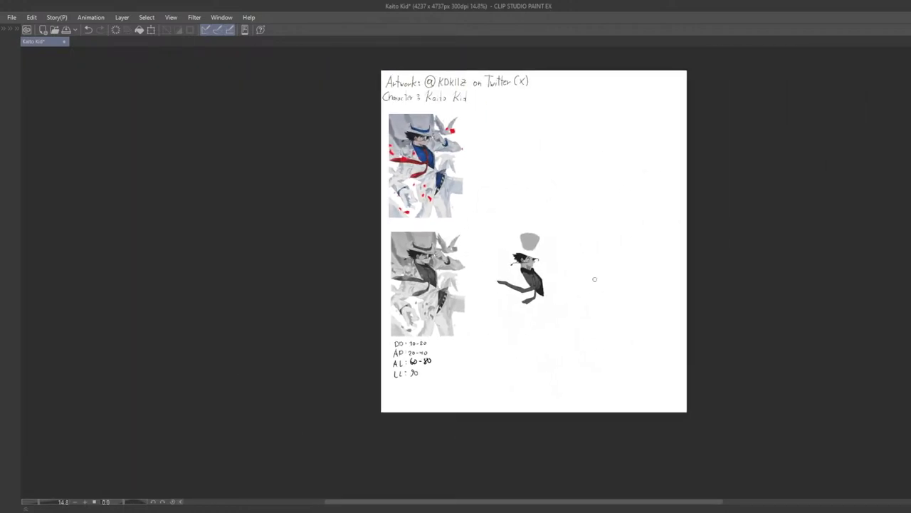
scroll(583, 285, up, 2)
drag(529, 332, 535, 310)
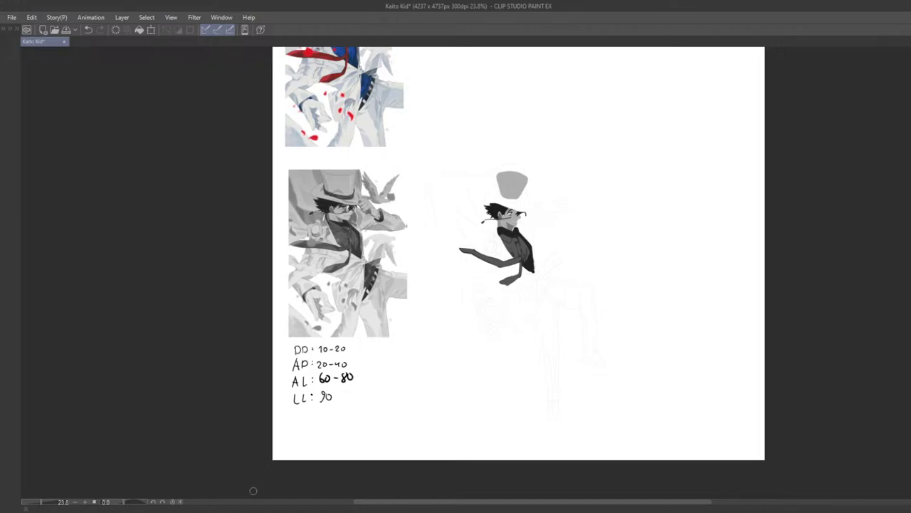
click(240, 511)
key(ctrl+alt+0)
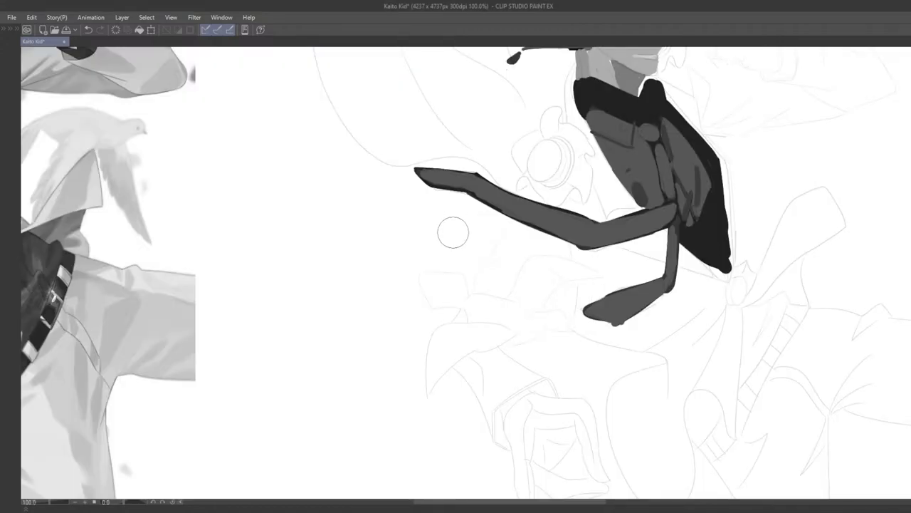
drag(462, 141, 423, 337)
scroll(415, 308, down, 2)
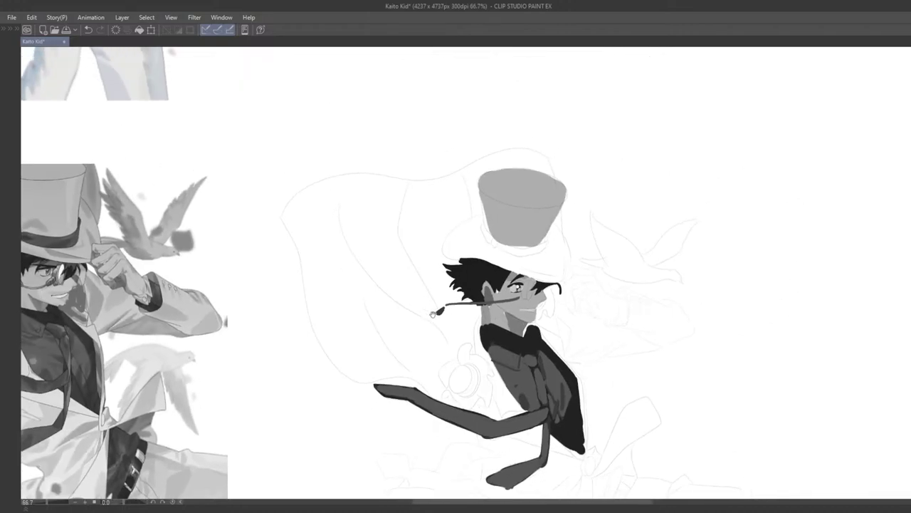
drag(539, 191, 544, 213)
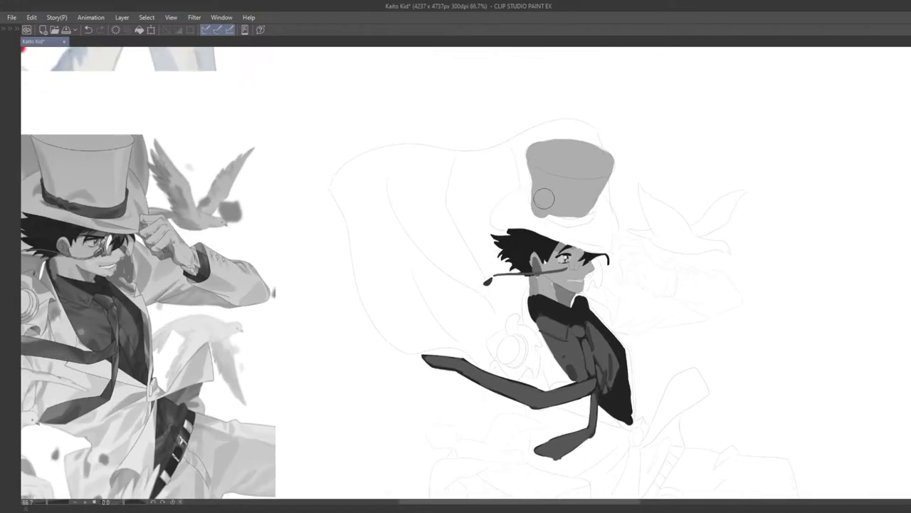
Fill the top hat's brim on both sides down to the hair with the same light grey
key(ctrl+z)
mouse_move(539, 177)
mouse_down()
mouse_move(572, 215)
mouse_move(595, 184)
mouse_move(588, 204)
mouse_move(544, 199)
mouse_move(529, 211)
mouse_move(591, 221)
mouse_move(570, 226)
mouse_move(588, 224)
mouse_move(580, 214)
mouse_up()
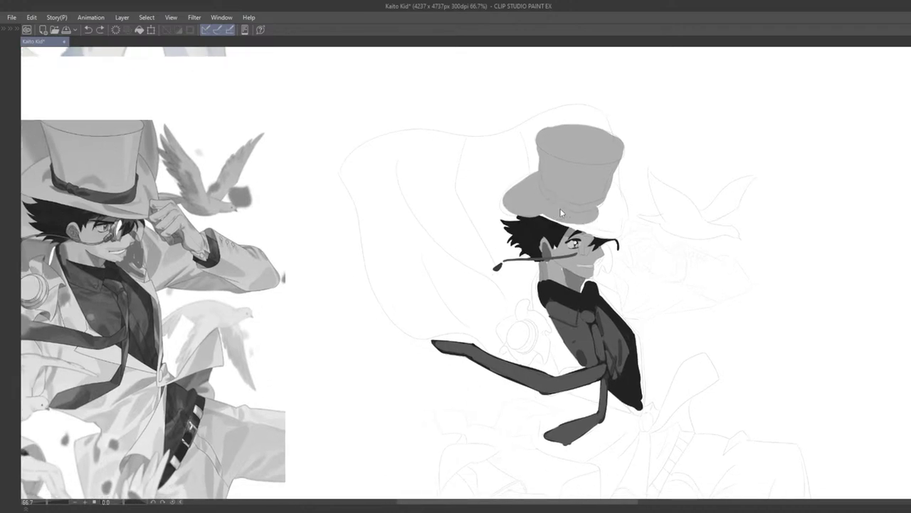
mouse_move(606, 211)
mouse_down()
mouse_move(620, 232)
mouse_move(634, 222)
mouse_move(625, 214)
mouse_move(579, 216)
mouse_move(621, 229)
mouse_move(625, 206)
mouse_move(628, 226)
mouse_move(625, 192)
mouse_move(605, 184)
mouse_up()
key(ctrl+z)
drag(529, 203, 526, 211)
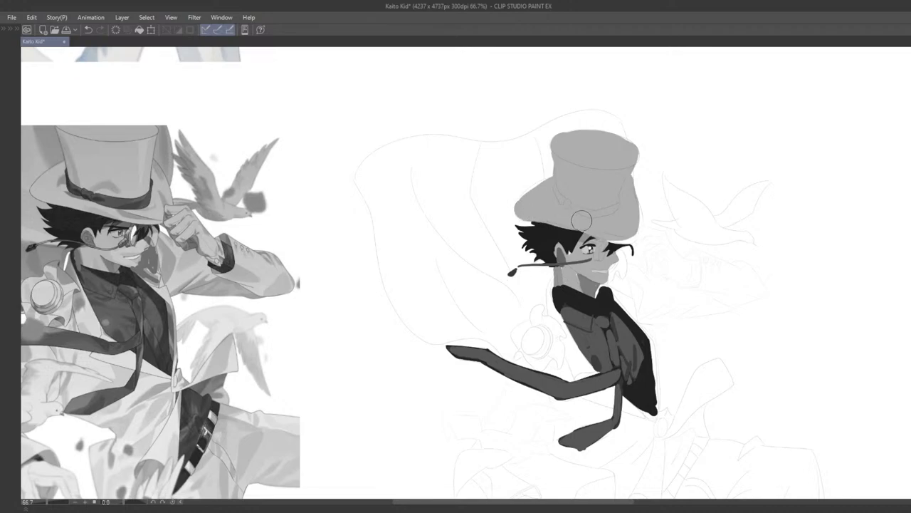
Try a smoothly curved dark grey band around the base of the hat's crown
scroll(592, 212, down, 1)
scroll(566, 212, up, 1)
mouse_move(570, 181)
mouse_down()
mouse_move(543, 189)
mouse_move(555, 195)
mouse_up()
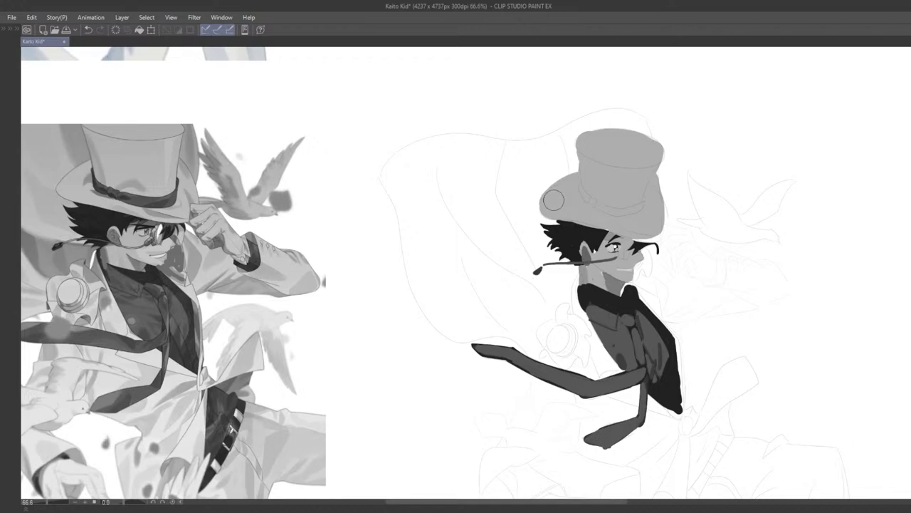
scroll(569, 214, down, 1)
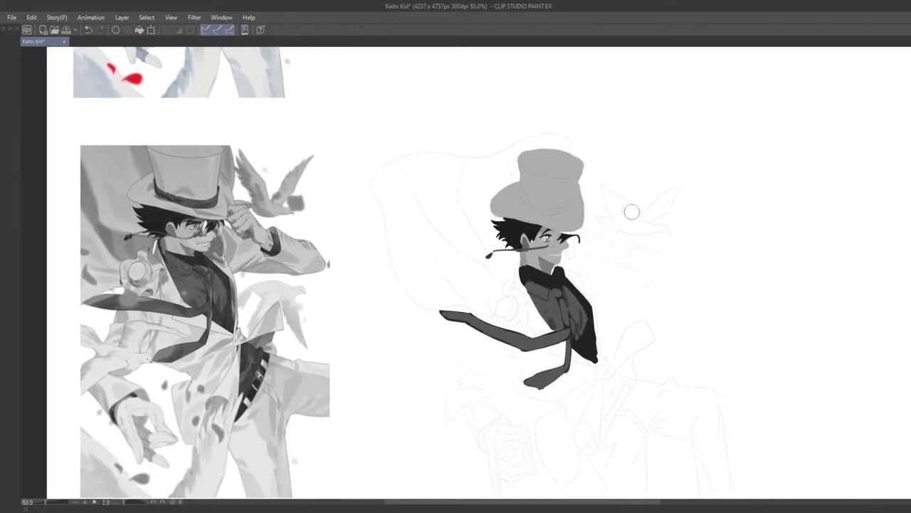
mouse_move(530, 264)
mouse_down()
mouse_move(600, 165)
mouse_move(542, 314)
mouse_up()
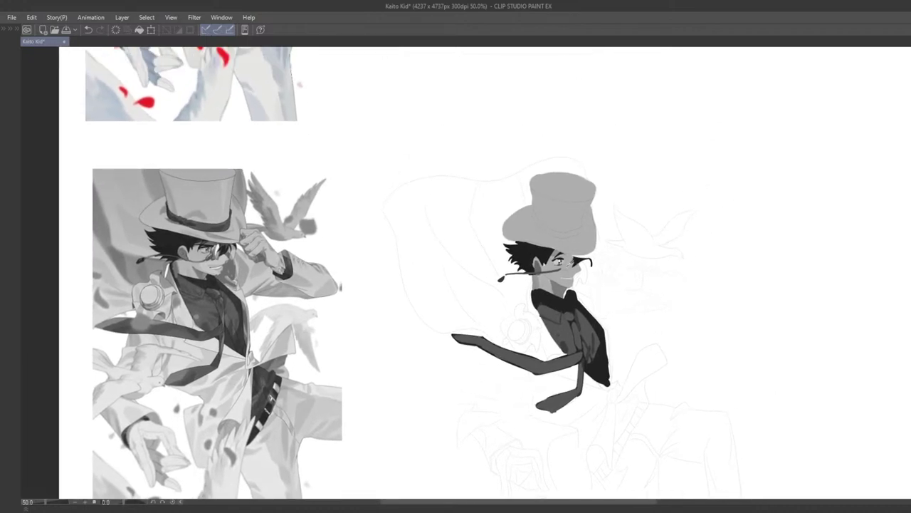
mouse_move(533, 215)
mouse_down()
mouse_move(553, 226)
mouse_move(545, 237)
mouse_up()
scroll(548, 226, up, 1)
scroll(545, 225, up, 1)
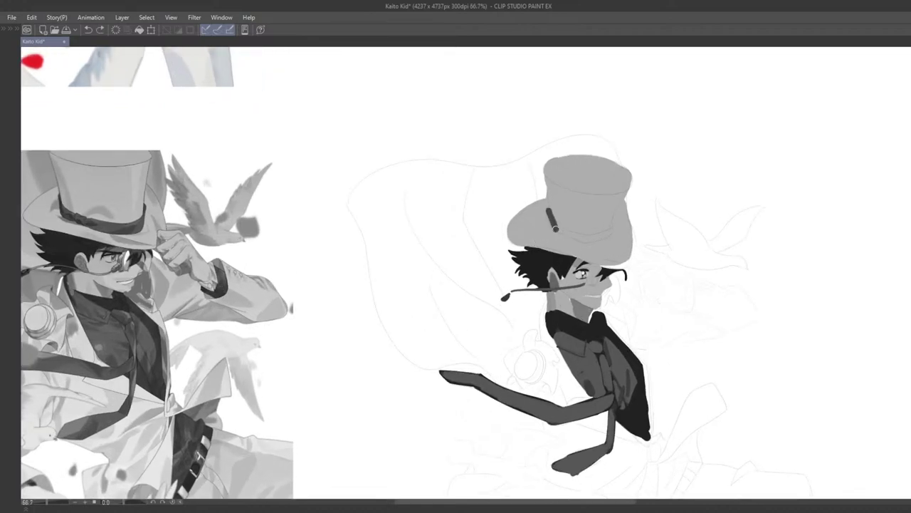
mouse_move(555, 226)
mouse_down()
mouse_move(603, 236)
mouse_move(613, 225)
mouse_move(548, 211)
mouse_up()
scroll(541, 247, down, 1)
scroll(598, 190, down, 2)
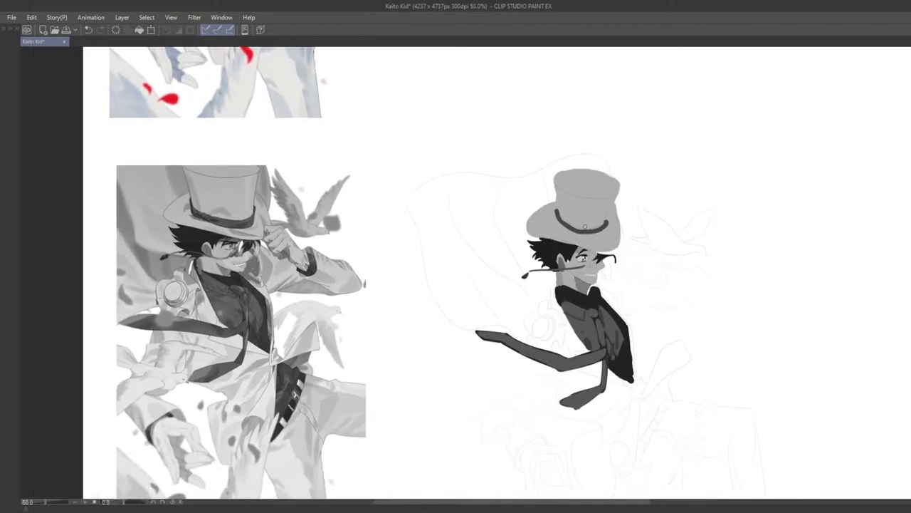
scroll(582, 220, up, 2)
key(ctrl+z)
Paint the dark grey hat band along the angled sketch line at the crown's base, undoing unwanted strokes
mouse_move(557, 214)
mouse_down()
mouse_move(580, 230)
mouse_move(577, 207)
mouse_move(584, 215)
mouse_move(566, 200)
mouse_move(597, 224)
mouse_move(619, 221)
mouse_move(622, 205)
mouse_up()
key(ctrl+z)
key(ctrl+z)
key(ctrl+z)
key(ctrl+z)
key(ctrl+z)
key(ctrl+z)
key(ctrl+z)
key(ctrl+z)
key(ctrl+z)
scroll(618, 217, up, 1)
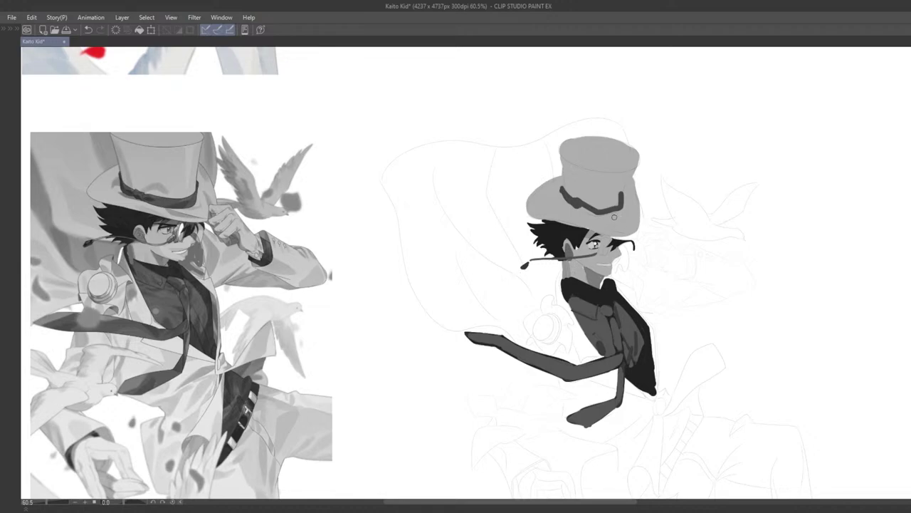
Thicken and clean up the right end of the dark hat band where it rises along the crown
scroll(611, 222, up, 1)
scroll(609, 226, up, 1)
mouse_move(524, 226)
mouse_down()
mouse_move(549, 241)
mouse_move(580, 232)
mouse_move(592, 209)
mouse_move(590, 234)
mouse_move(592, 207)
mouse_move(578, 239)
mouse_up()
key(ctrl+z)
key(ctrl+z)
key(ctrl+z)
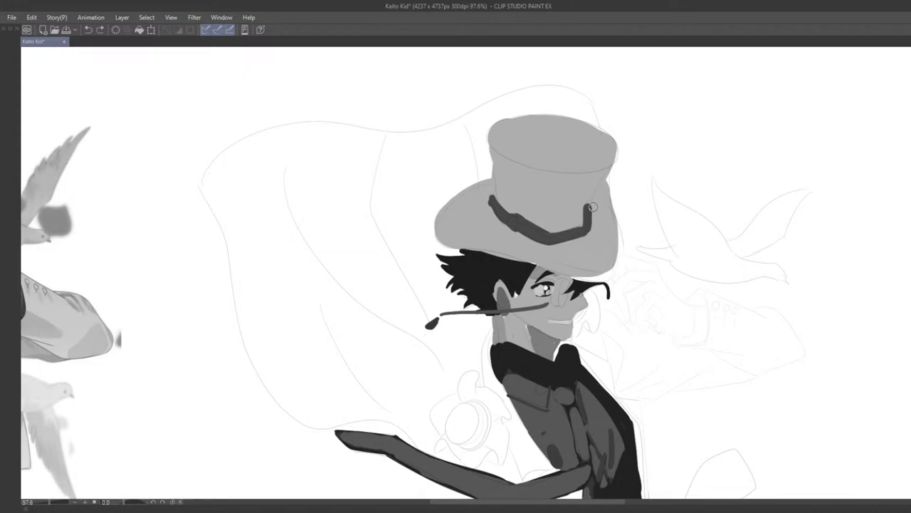
drag(593, 207, 584, 234)
mouse_move(588, 199)
mouse_down()
mouse_move(572, 235)
mouse_move(593, 203)
mouse_up()
mouse_move(497, 207)
mouse_down()
mouse_move(496, 184)
mouse_move(495, 201)
mouse_move(482, 198)
mouse_move(498, 217)
mouse_move(485, 208)
mouse_up()
key(ctrl+z)
key(ctrl+z)
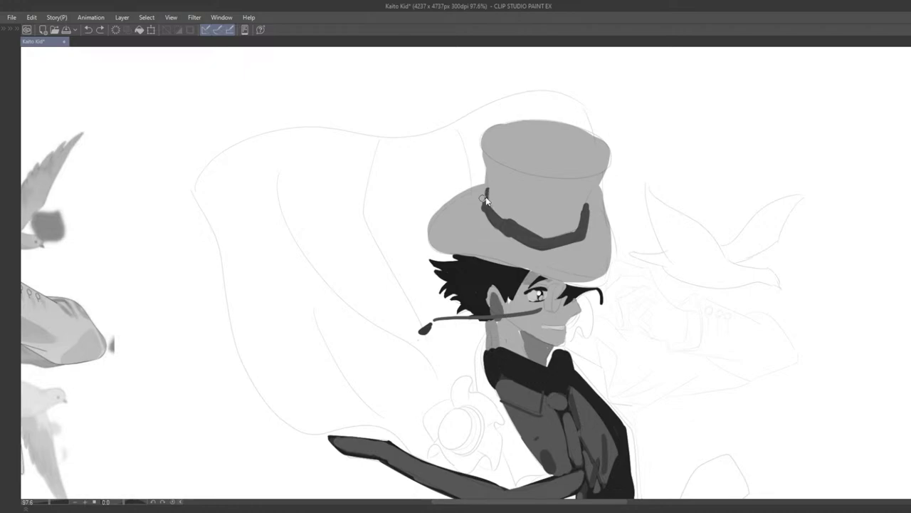
Extend the hat band's left end up the crown's edge and shape the small knot on the band
mouse_move(486, 190)
mouse_down()
mouse_move(493, 225)
mouse_move(515, 240)
mouse_move(489, 207)
mouse_move(512, 220)
mouse_up()
key(ctrl+z)
key(ctrl+z)
key(ctrl+z)
key(ctrl+y)
scroll(496, 249, down, 1)
scroll(498, 252, down, 1)
drag(507, 262, 555, 224)
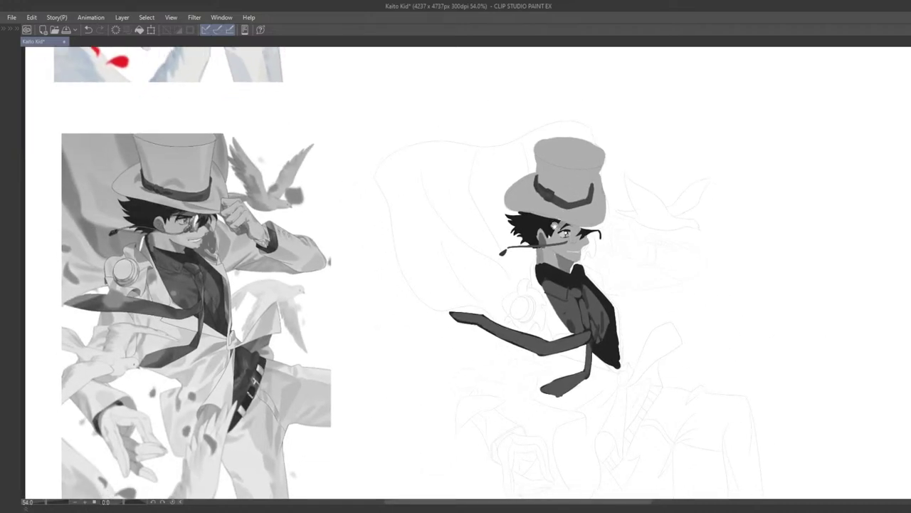
scroll(555, 224, up, 7)
scroll(523, 232, down, 3)
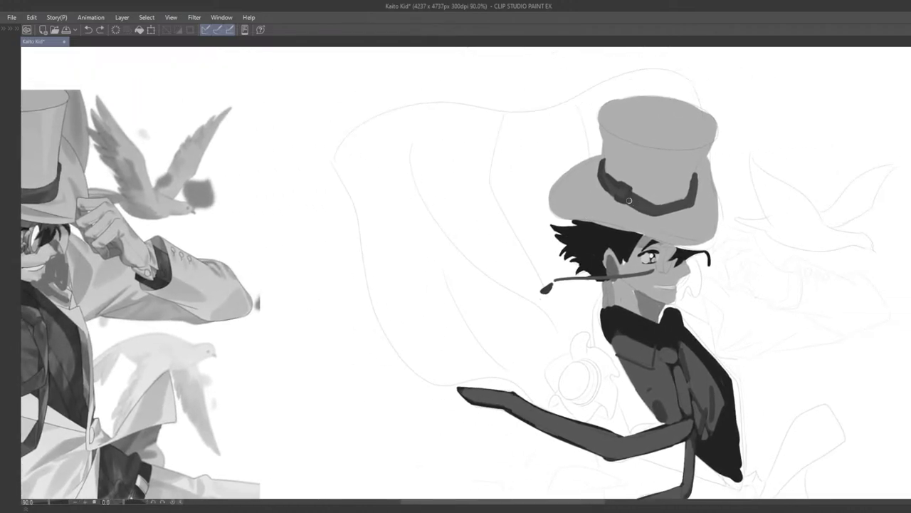
drag(642, 205, 610, 227)
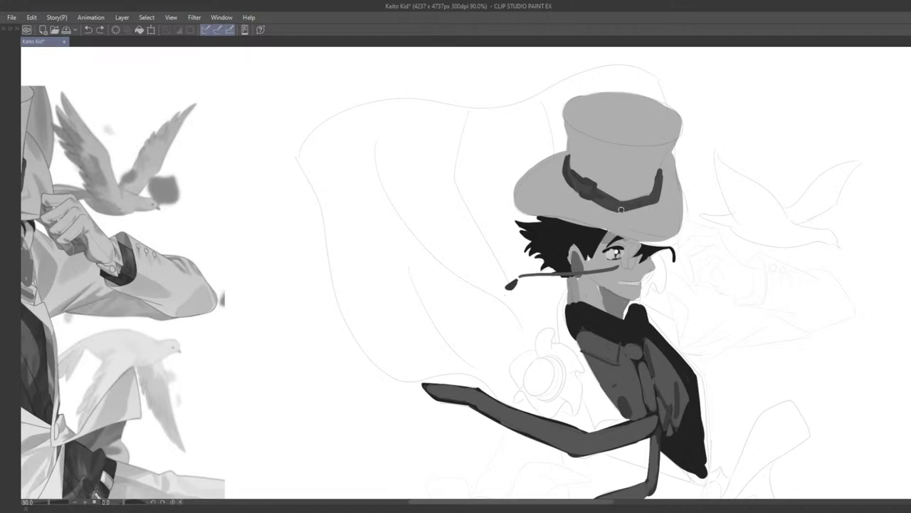
Compare the painted hat and its dark band with the greyscale reference artwork
scroll(620, 210, down, 2)
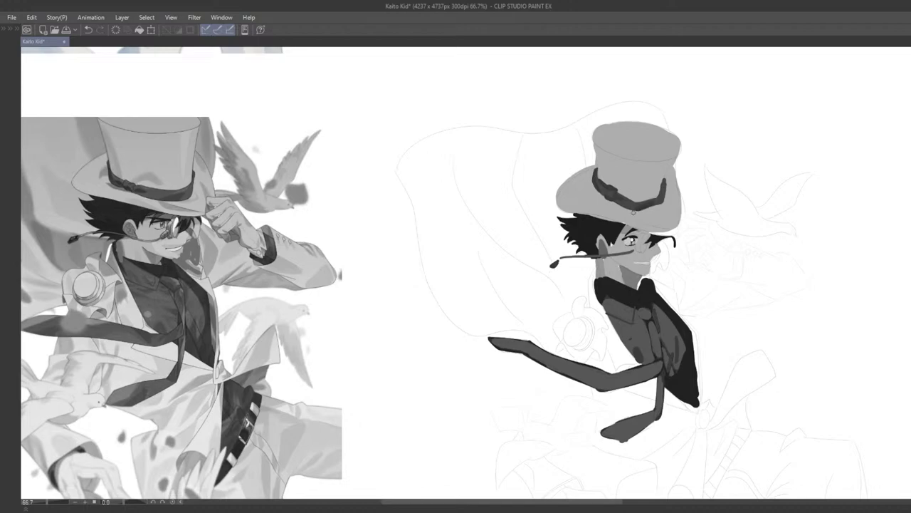
drag(631, 219, 617, 232)
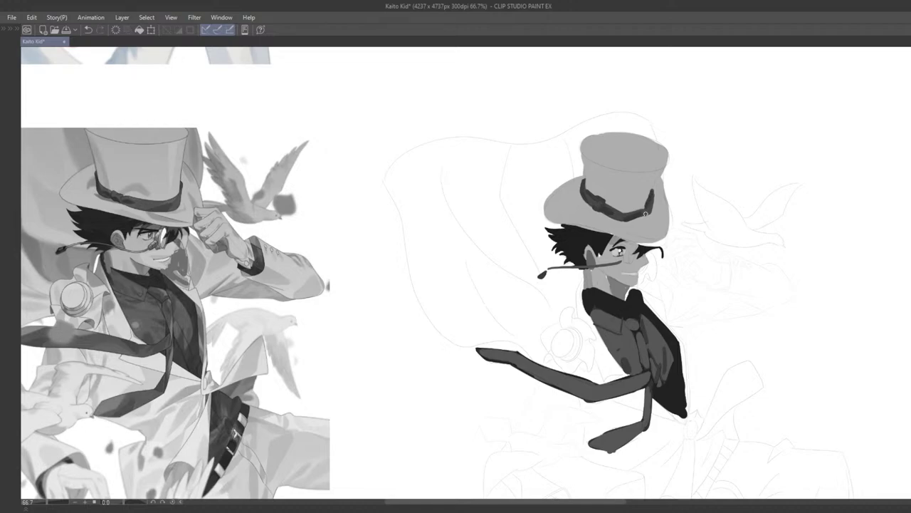
drag(626, 234, 545, 234)
drag(749, 210, 722, 213)
scroll(657, 230, up, 3)
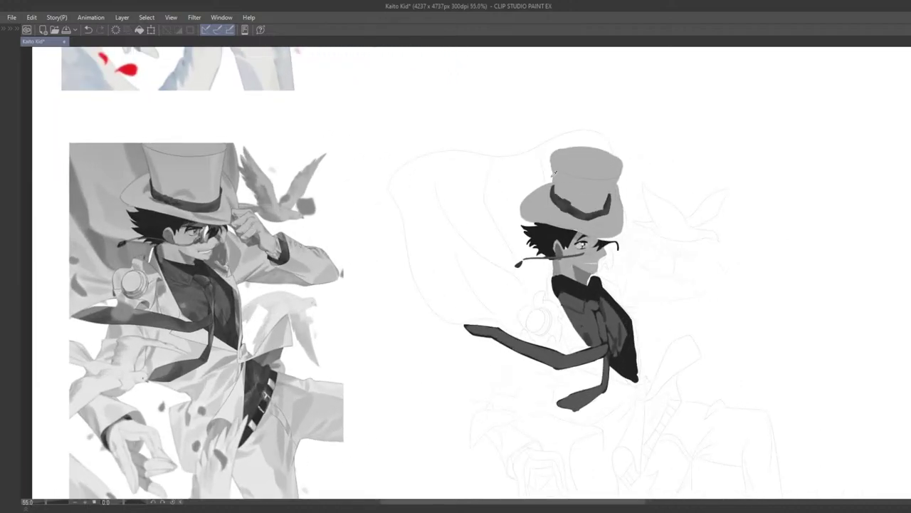
scroll(627, 170, down, 3)
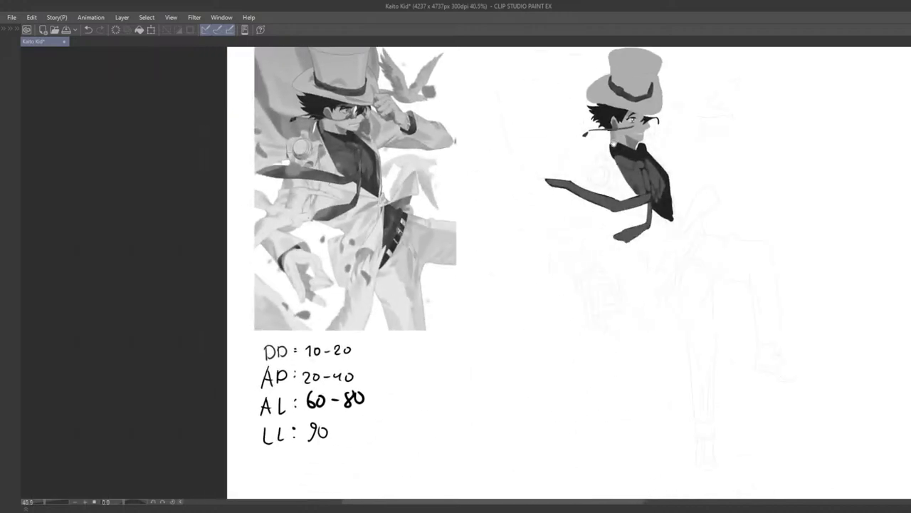
scroll(606, 157, up, 2)
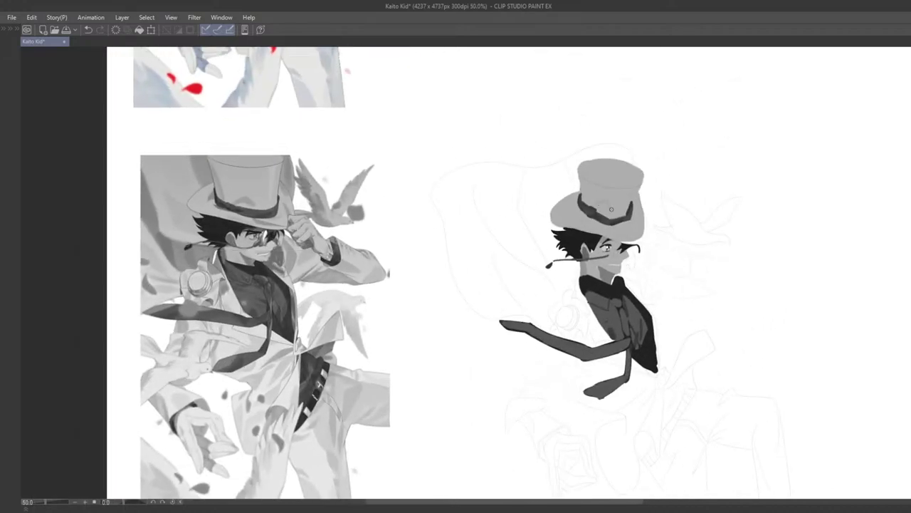
Paint mid-grey shadow patches on the crown above the hat band and on the brim beside the band's left end
key(ctrl+z)
drag(606, 228, 543, 223)
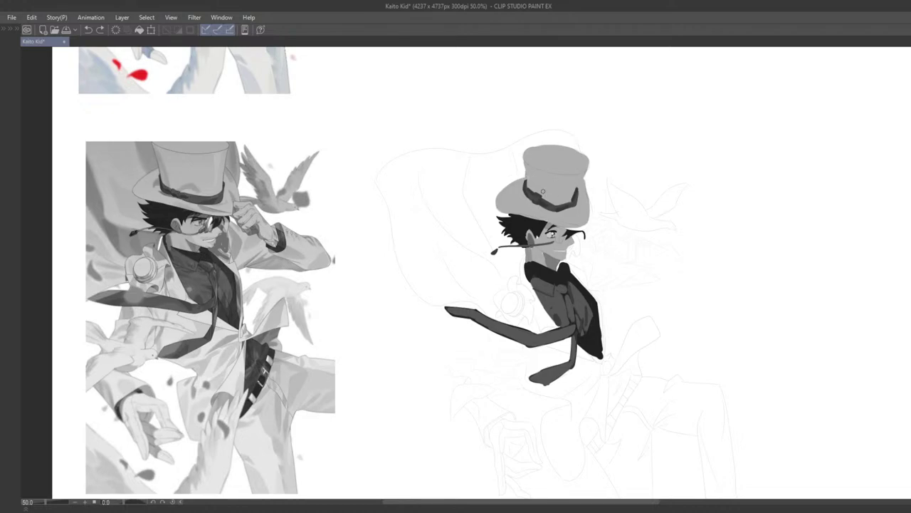
drag(540, 192, 555, 198)
key(ctrl+z)
scroll(519, 200, down, 3)
drag(519, 201, 522, 242)
scroll(522, 223, up, 3)
alt+click(564, 202)
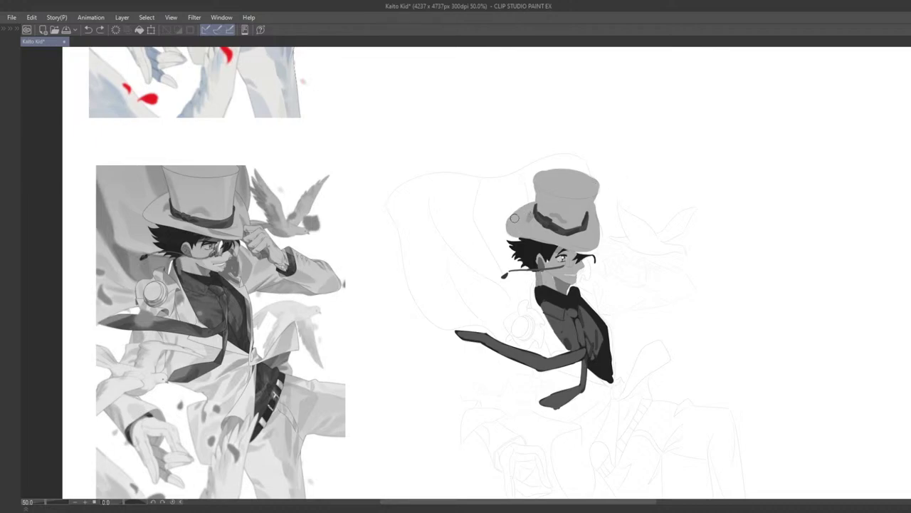
Sample the light grey of the reference hat's brim and rework the left side of the painted brim with it
key(Tab)
drag(338, 204, 389, 215)
alt+click(327, 203)
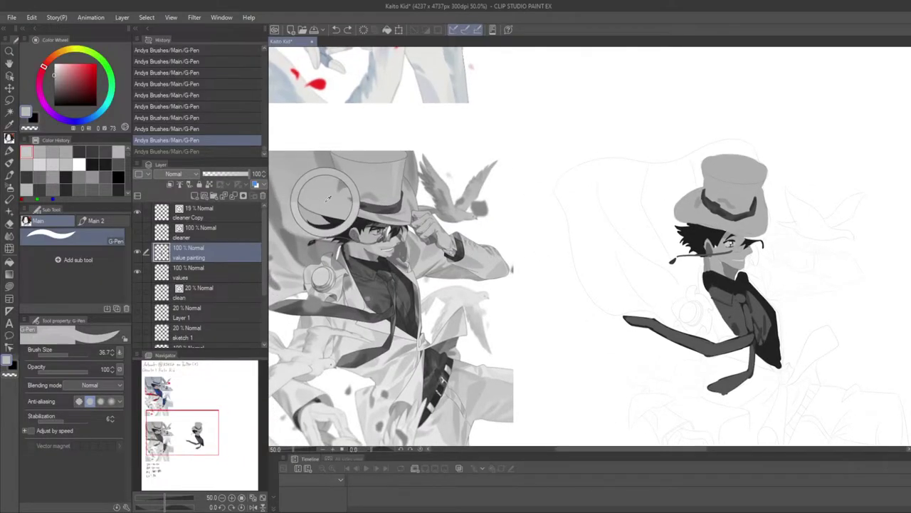
alt+click(330, 198)
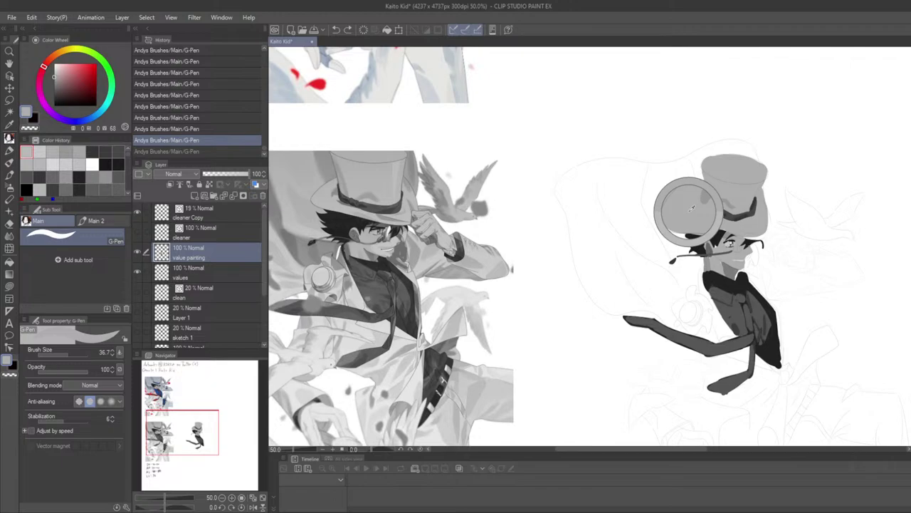
key(Tab)
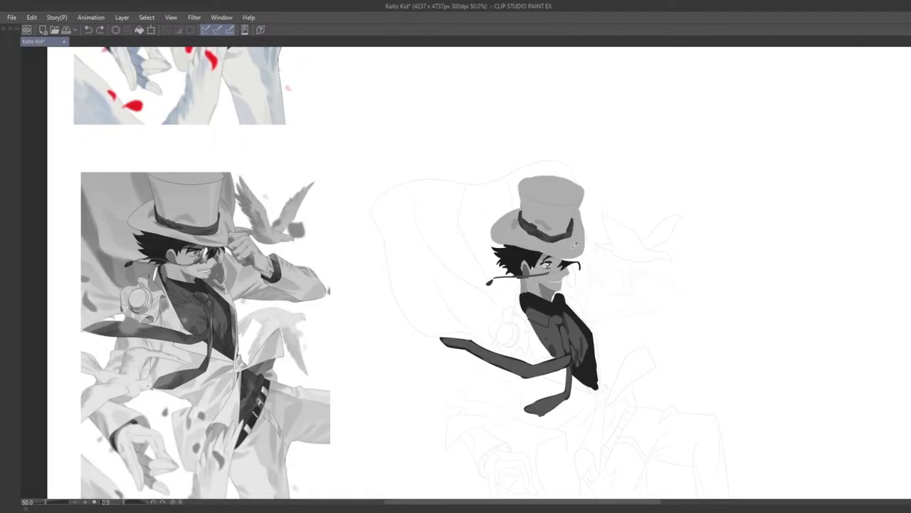
drag(616, 249, 596, 242)
drag(524, 267, 587, 245)
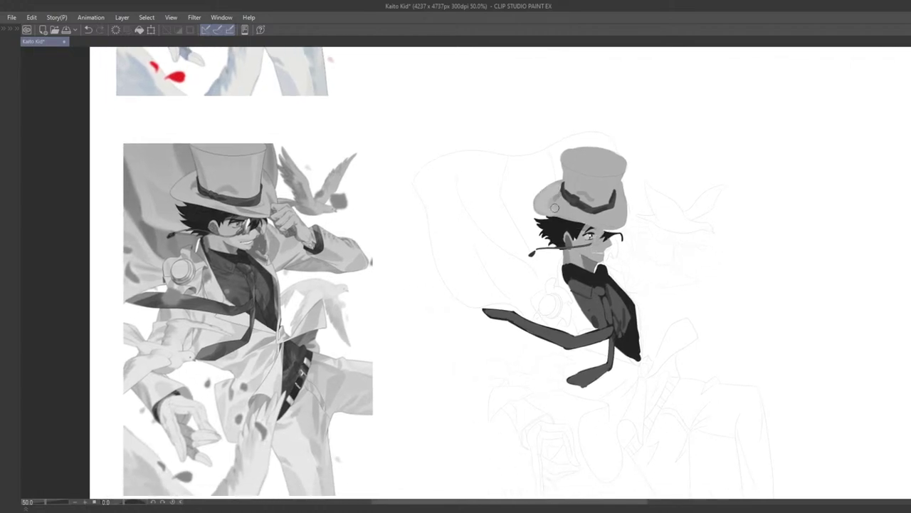
Try light grey strokes across the front of the brim below the band, undoing the unwanted ones
key(ctrl+z)
drag(567, 212, 621, 211)
key(ctrl+z)
key(ctrl+z)
key(ctrl+z)
key(ctrl+z)
key(ctrl+z)
key(ctrl+z)
Paint a light highlight streak down the right side of the hat's crown, undoing unsatisfactory strokes
drag(616, 177, 605, 203)
key(ctrl+z)
key(ctrl+z)
key(ctrl+z)
key(ctrl+z)
key(ctrl+z)
key(ctrl+z)
mouse_move(598, 156)
mouse_down()
mouse_move(571, 159)
mouse_move(583, 187)
mouse_move(577, 203)
mouse_move(614, 180)
mouse_move(599, 200)
mouse_up()
key(ctrl+z)
key(ctrl+z)
scroll(575, 214, down, 3)
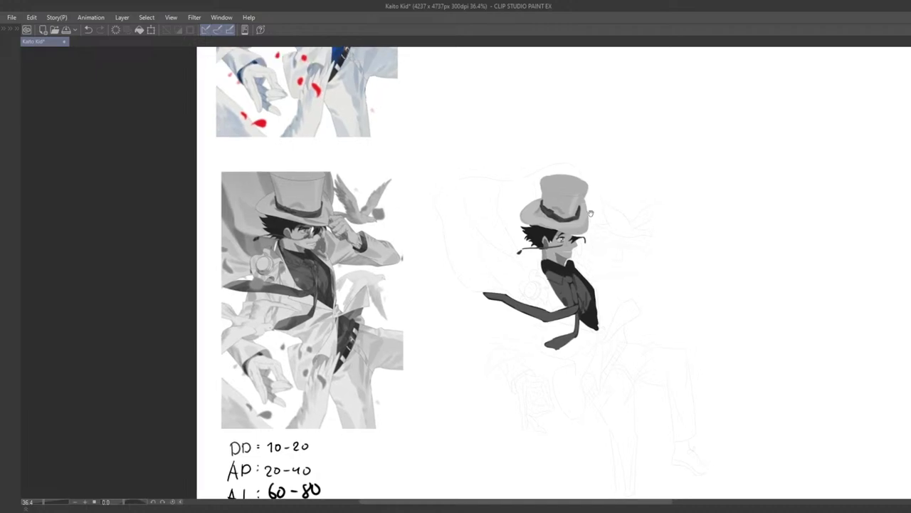
scroll(571, 203, up, 2)
scroll(557, 222, down, 2)
scroll(486, 275, up, 3)
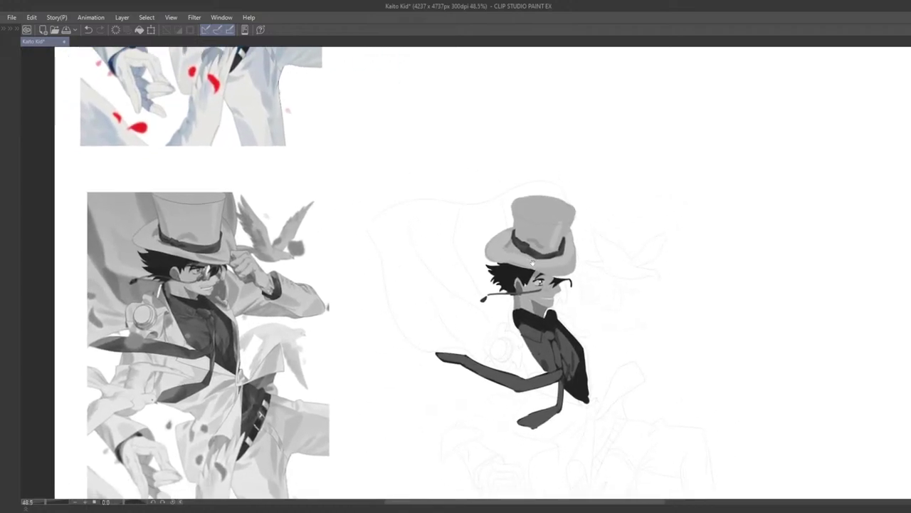
Reshape the light grey edge at the brim's right end, undoing unwanted strokes
drag(497, 262, 529, 264)
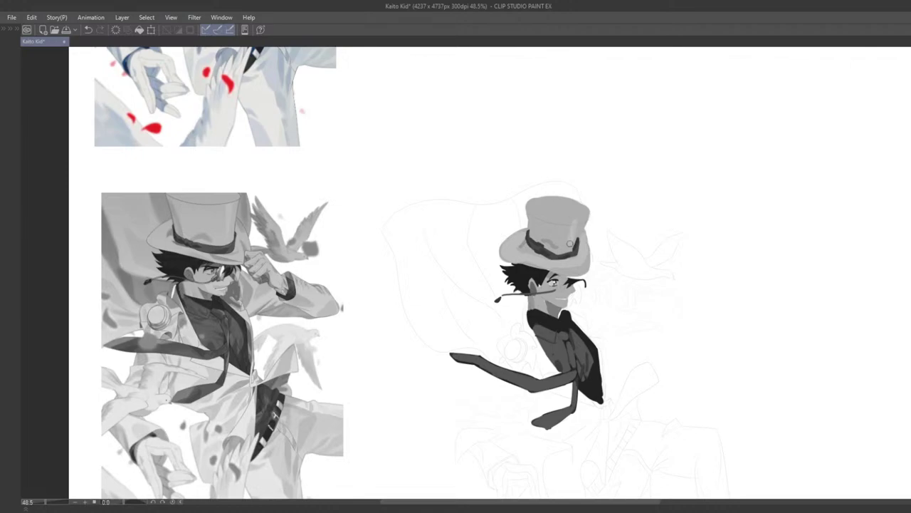
scroll(565, 272, down, 3)
scroll(592, 224, up, 3)
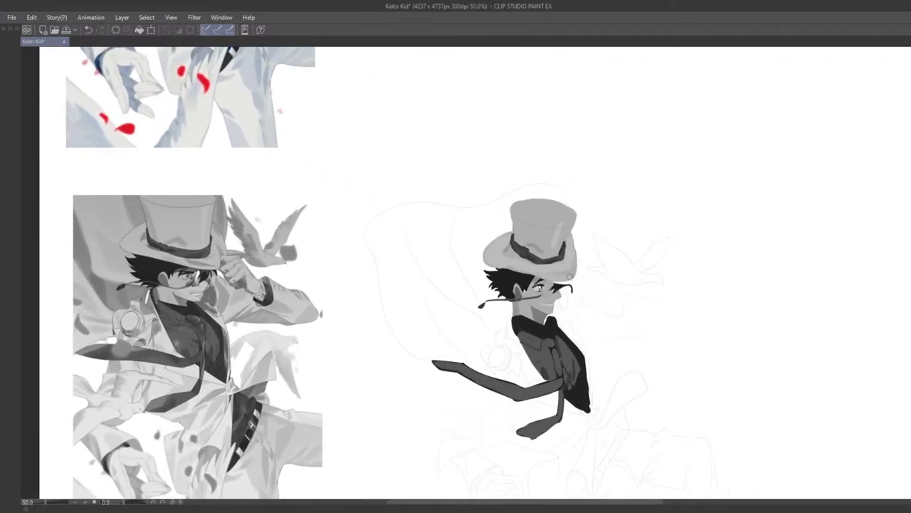
key(ctrl+z)
key(ctrl+z)
drag(576, 249, 577, 269)
key(ctrl+z)
scroll(591, 253, down, 3)
scroll(570, 256, up, 3)
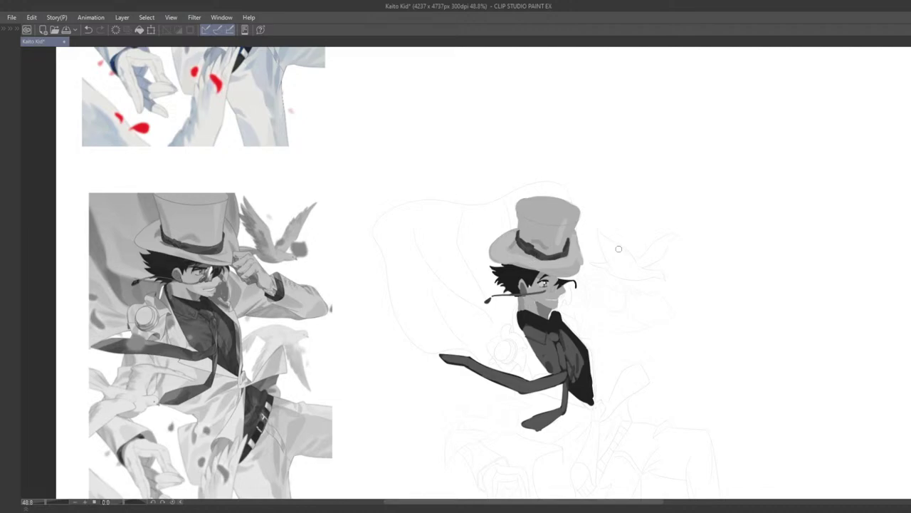
Paint mid-grey shadow patches on the front of the brim and along its right edge, following the reference
scroll(597, 260, down, 2)
drag(542, 392, 563, 233)
scroll(561, 232, up, 1)
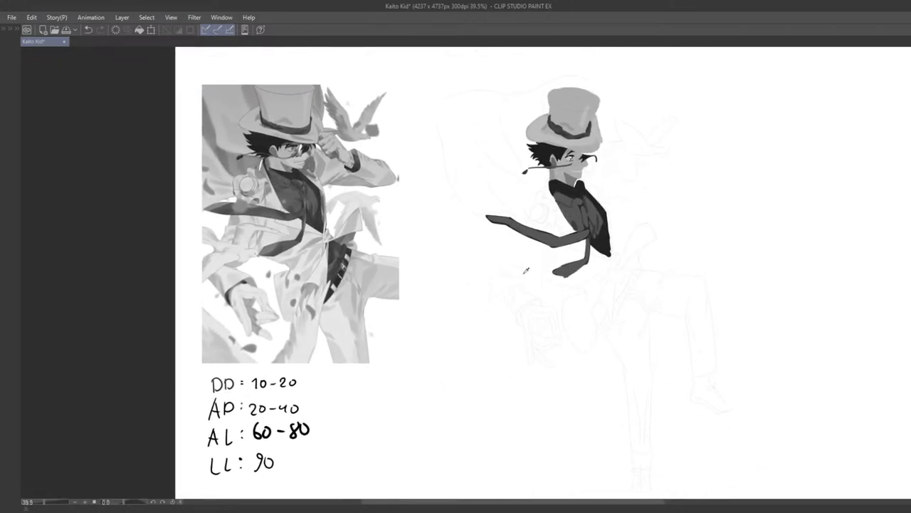
scroll(631, 164, up, 1)
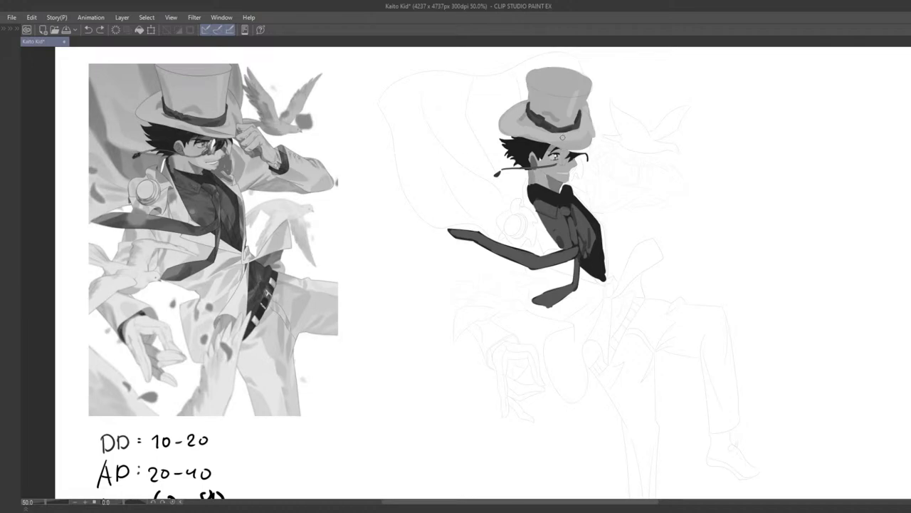
mouse_move(562, 138)
mouse_down()
mouse_move(583, 142)
mouse_move(582, 186)
mouse_up()
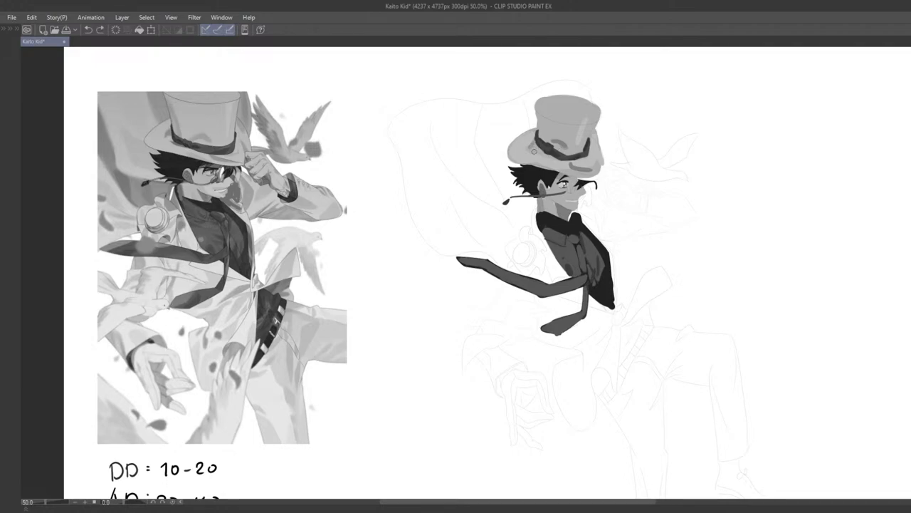
scroll(555, 163, right, 1)
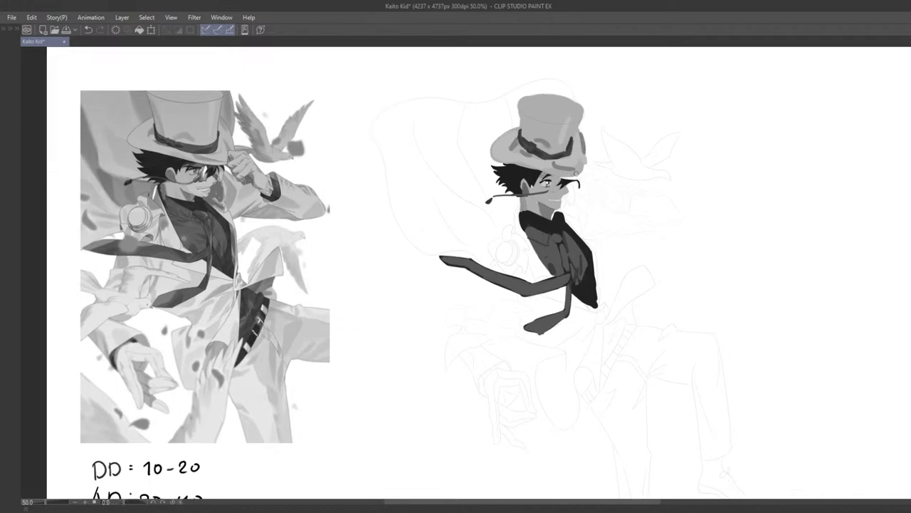
scroll(576, 174, down, 2)
scroll(576, 164, down, 1)
scroll(576, 163, up, 4)
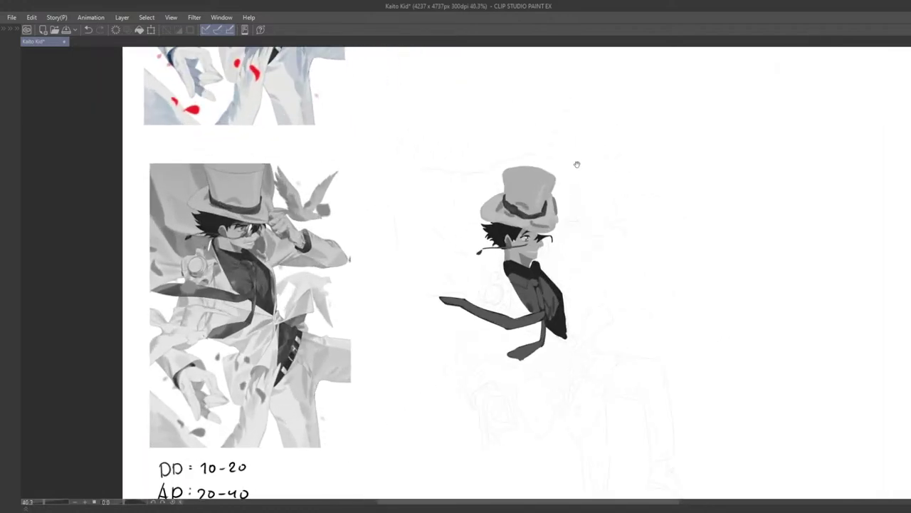
scroll(577, 174, up, 1)
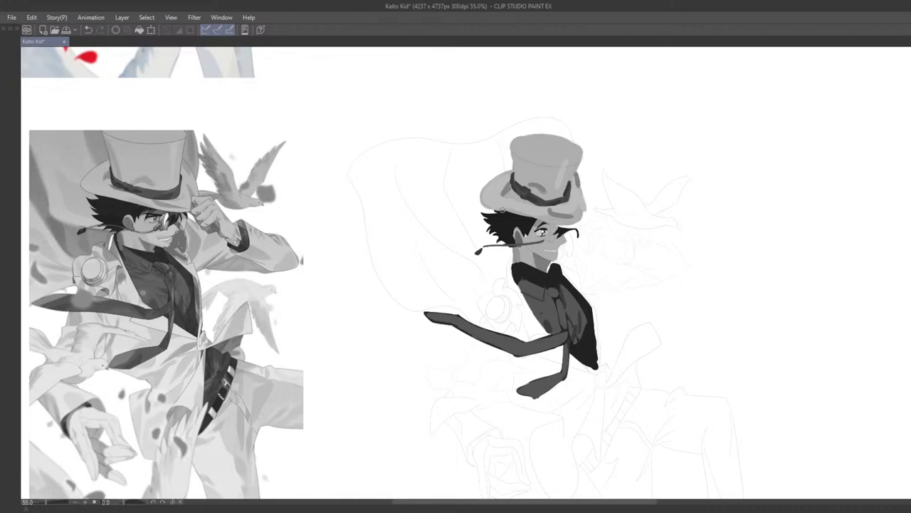
drag(524, 212, 511, 207)
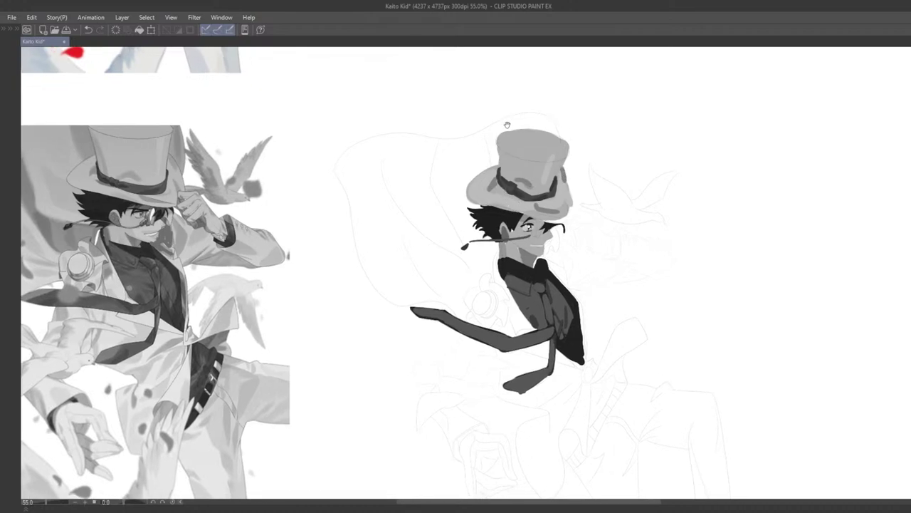
mouse_move(412, 209)
mouse_down()
mouse_move(393, 235)
mouse_move(384, 232)
mouse_move(396, 239)
mouse_move(401, 224)
mouse_up()
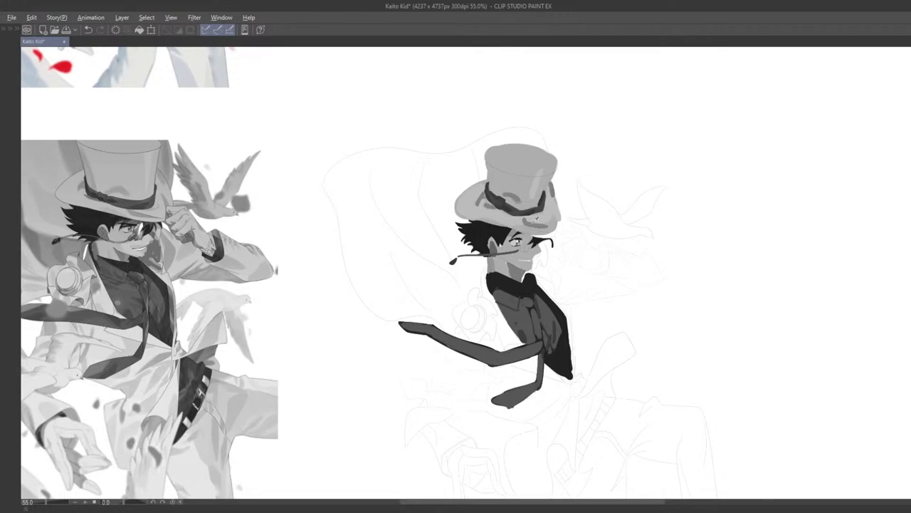
Refine the brim's front shadow and lower edge above the face with greys sampled from the hat, undoing unwanted strokes
alt+click(528, 224)
drag(524, 232, 486, 227)
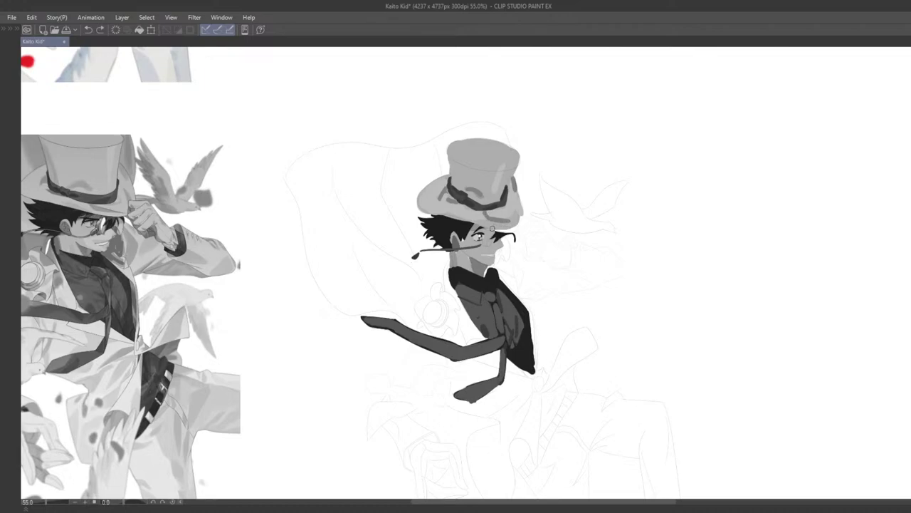
drag(492, 229, 514, 232)
key(ctrl+z)
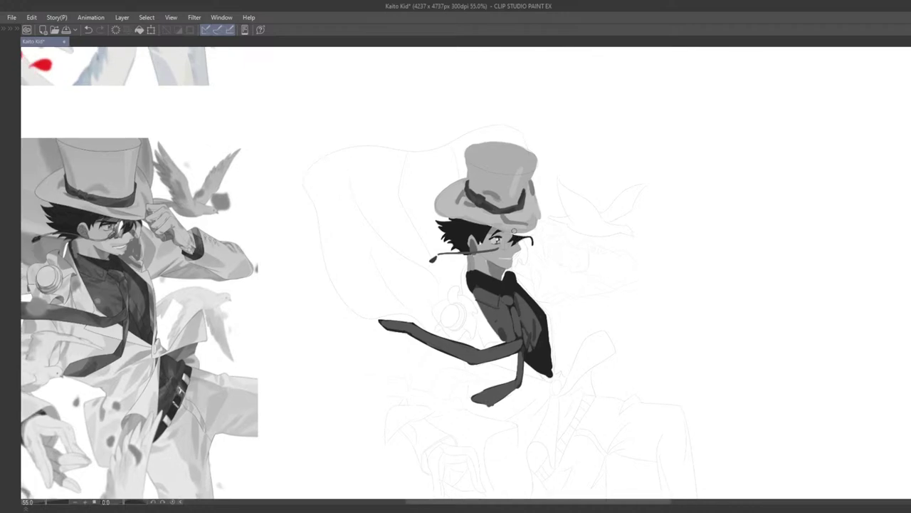
alt+click(504, 218)
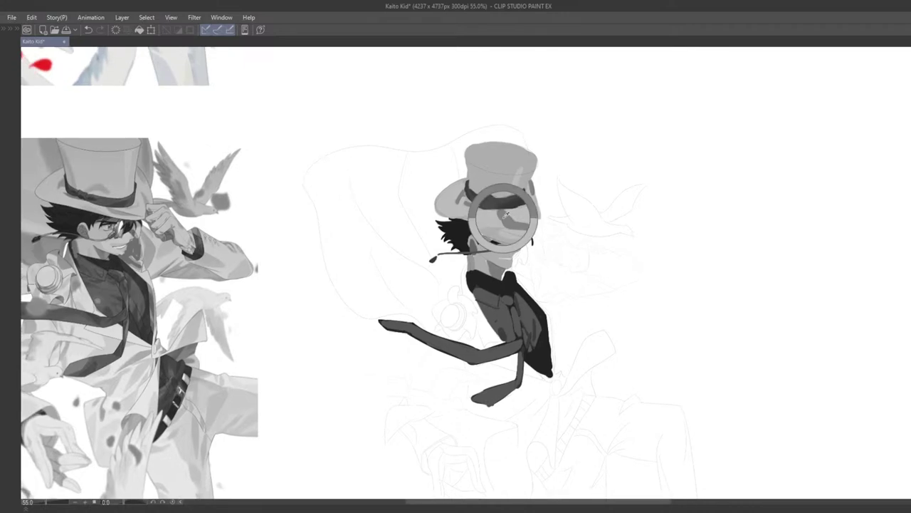
key(ctrl+z)
mouse_move(536, 208)
mouse_down()
mouse_move(533, 230)
mouse_move(560, 245)
mouse_up()
key(ctrl+z)
key(ctrl+z)
key(ctrl+z)
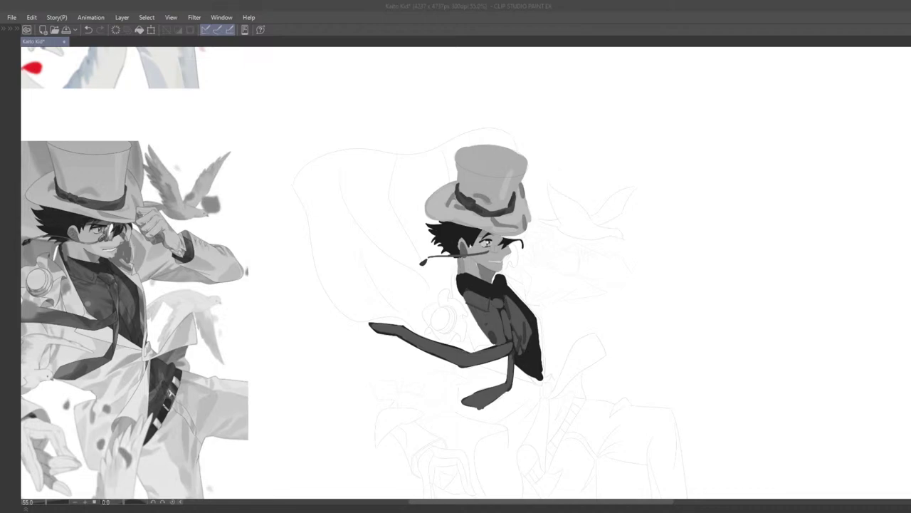
Paint a small dark grey spot at the front end of the glasses' arm beside the nose
click(536, 266)
key(ctrl+plus)
key(ctrl+plus)
key(ctrl+z)
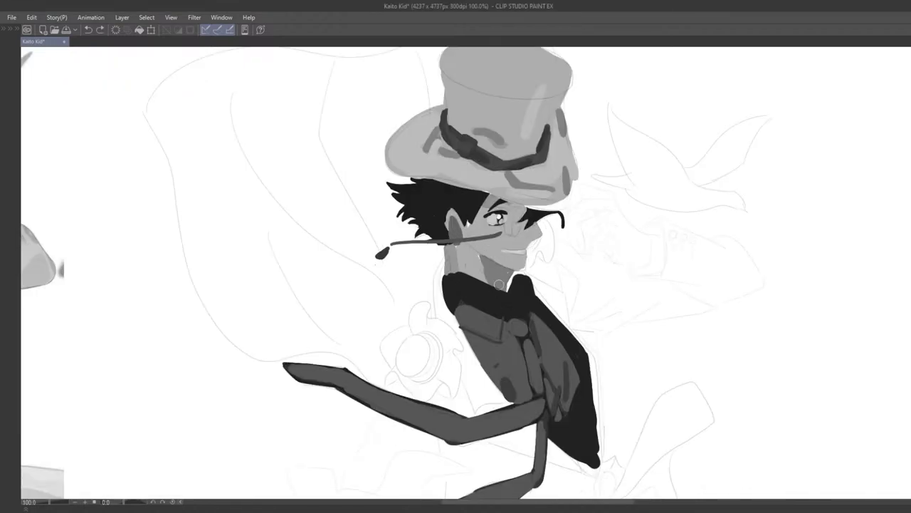
scroll(493, 281, down, 3)
drag(492, 274, 563, 257)
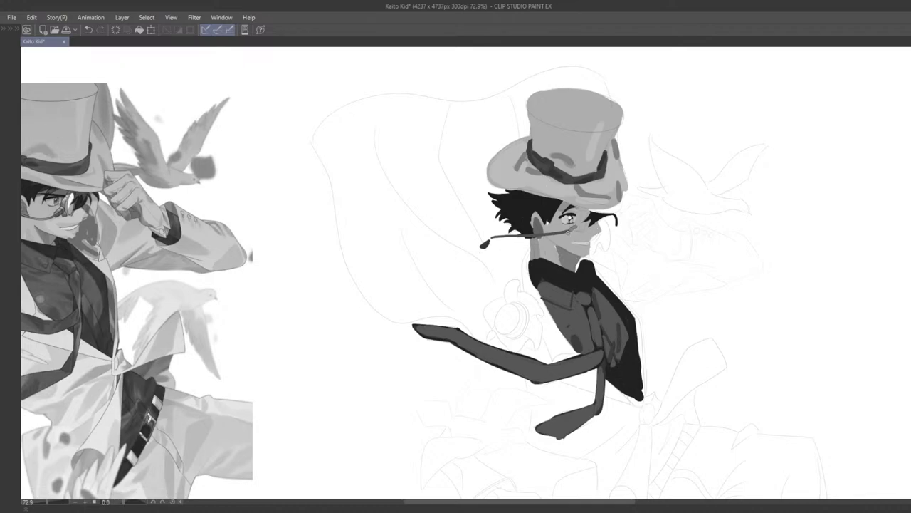
alt+click(570, 230)
mouse_move(568, 225)
mouse_down()
mouse_move(578, 233)
mouse_move(564, 262)
mouse_up()
key(ctrl+z)
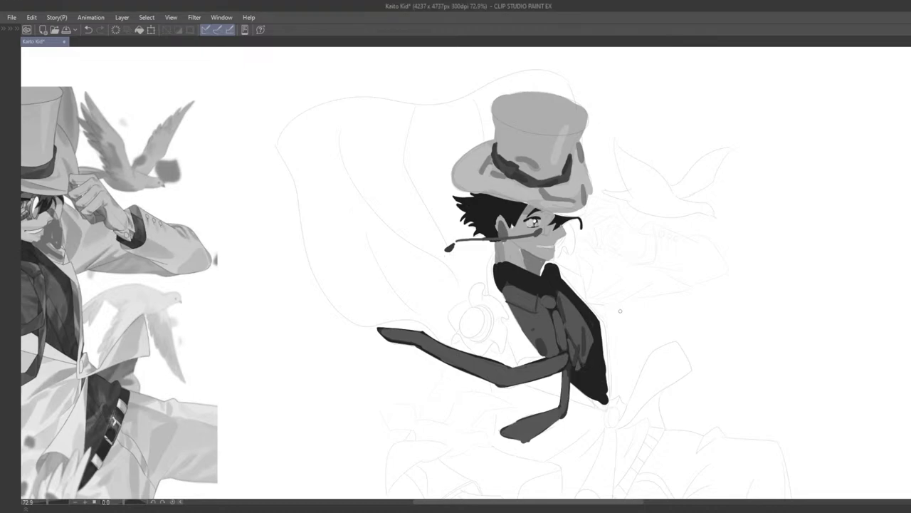
Try a broad mid-grey stroke down the cape behind the character
drag(620, 311, 606, 351)
drag(561, 271, 533, 270)
drag(581, 244, 574, 232)
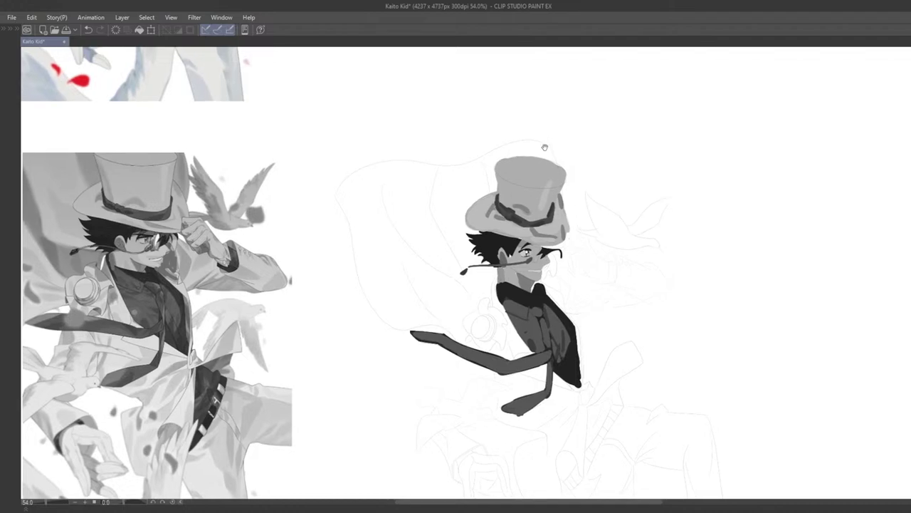
drag(545, 147, 583, 170)
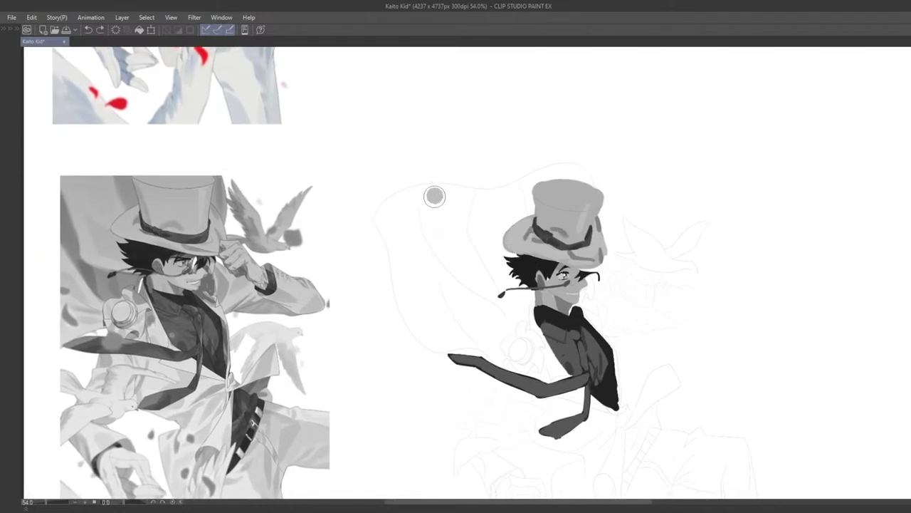
drag(433, 194, 490, 286)
key(ctrl+z)
Touch up the rear tip of the glasses' arm with a smaller brush in its sampled dark grey
alt+click(500, 296)
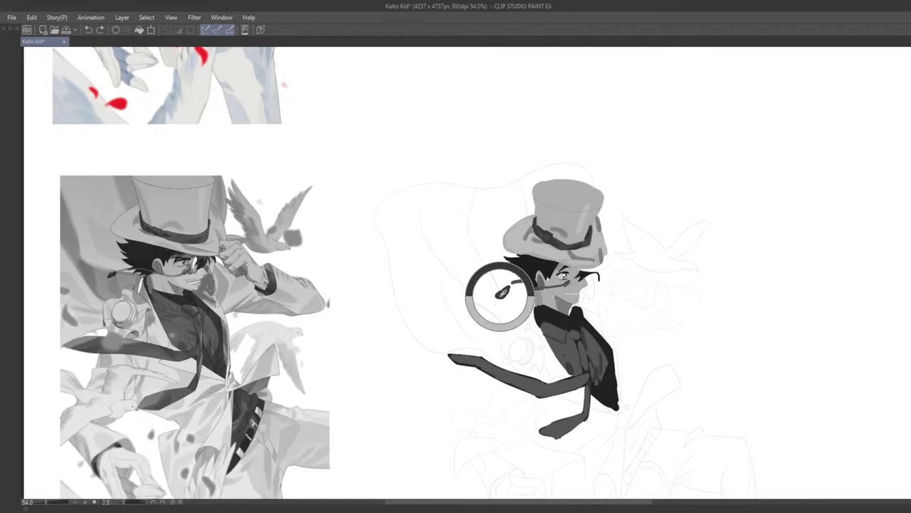
key([)
key([)
key([)
key([)
key([)
key([)
drag(506, 290, 500, 296)
mouse_move(555, 293)
mouse_down()
mouse_move(533, 273)
mouse_move(652, 262)
mouse_up()
scroll(499, 328, up, 1)
scroll(526, 270, up, 1)
alt+click(567, 244)
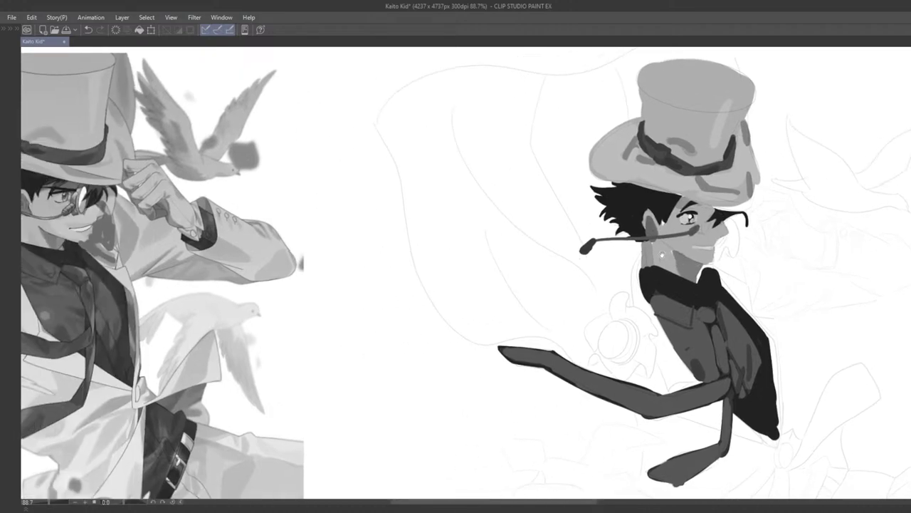
Tidy the front end of the glasses' arm and paint a small light lens beside the eye, undoing unwanted strokes
drag(630, 295, 567, 284)
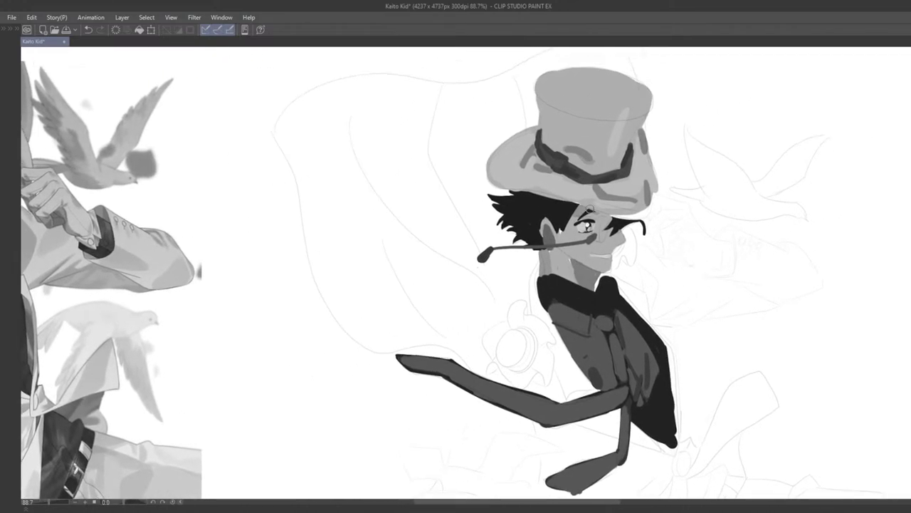
key(ctrl+z)
scroll(604, 232, down, 1)
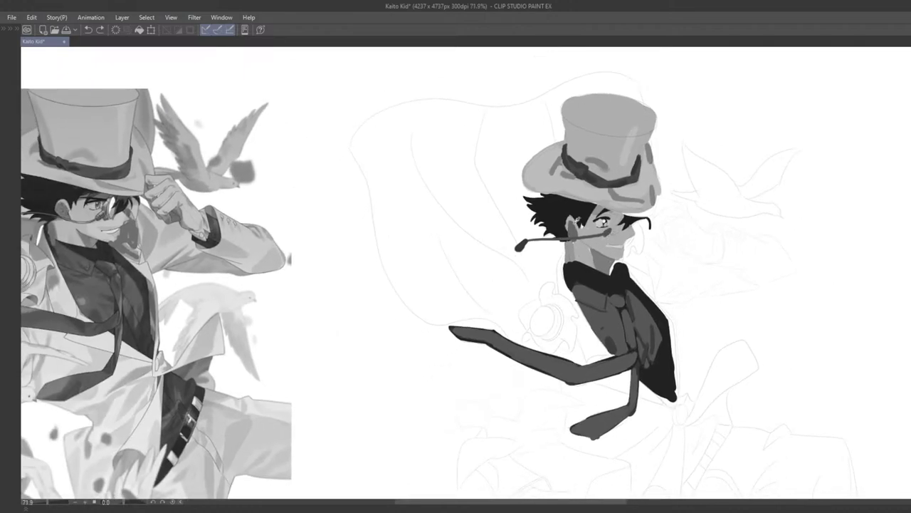
scroll(676, 207, up, 2)
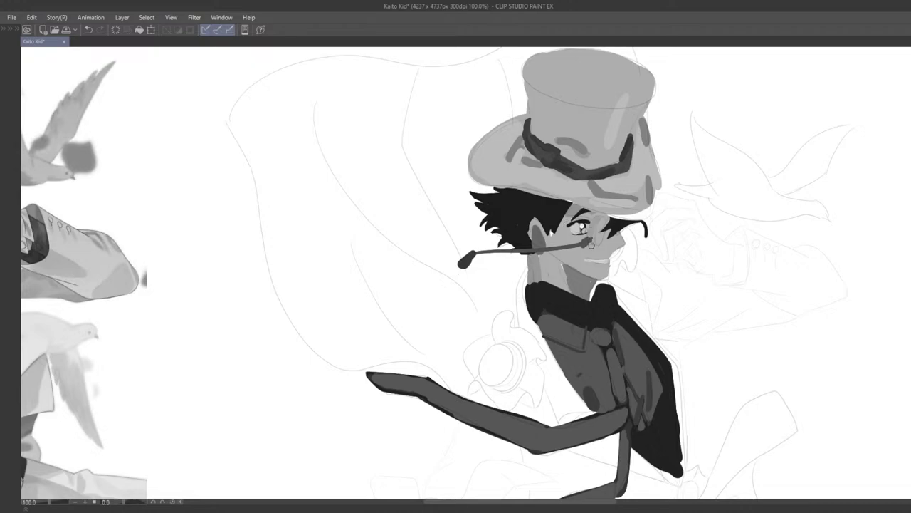
scroll(586, 265, down, 2)
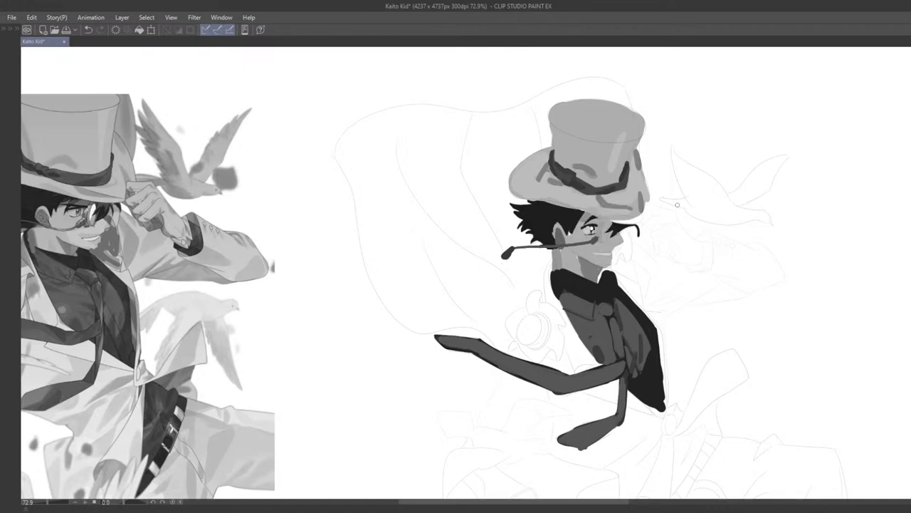
scroll(677, 205, up, 2)
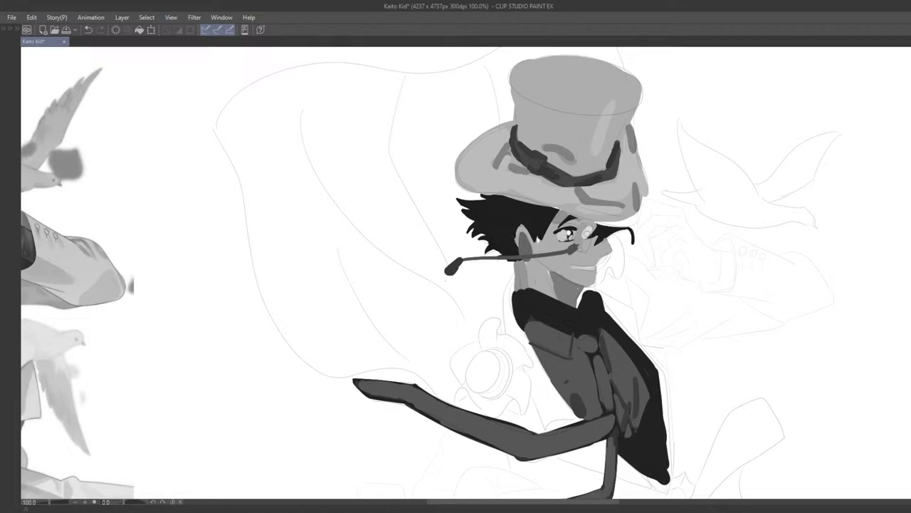
key(ctrl+z)
drag(587, 231, 590, 229)
key(ctrl+z)
scroll(590, 229, down, 2)
scroll(653, 225, up, 2)
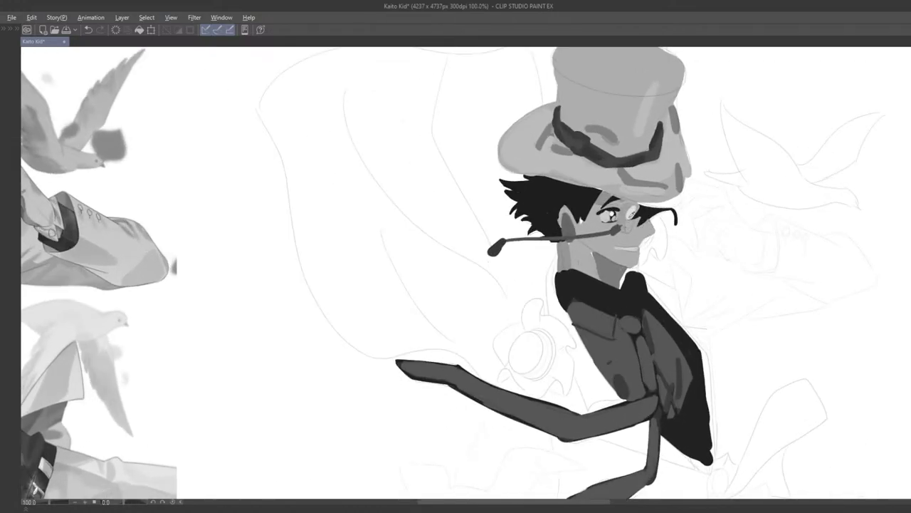
Fill in the light highlight on the glasses' lens, using the glasses in the greyscale reference as a guide
drag(674, 212, 900, 202)
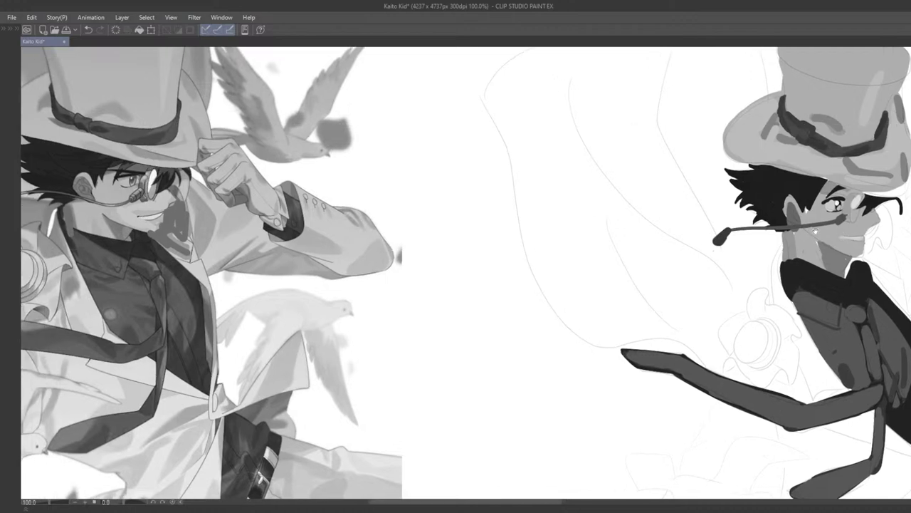
drag(832, 231, 816, 232)
drag(878, 222, 682, 242)
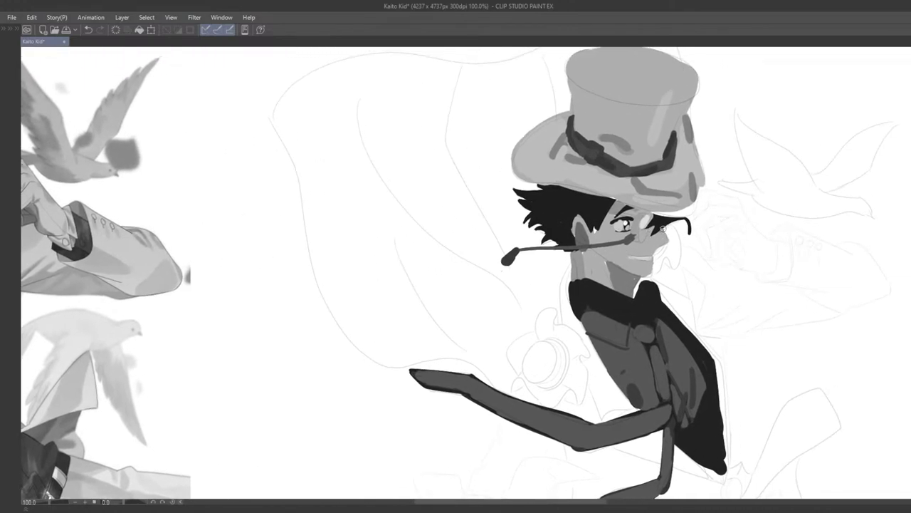
key(ctrl+z)
drag(642, 237, 643, 240)
scroll(642, 251, down, 5)
drag(721, 216, 691, 209)
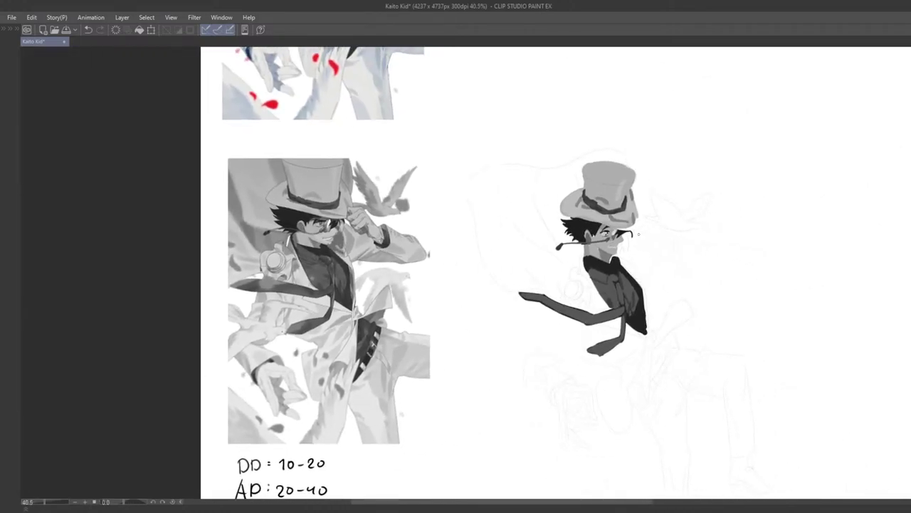
Paint a dark grey rim around the glasses' lens, undoing stray strokes
scroll(638, 233, up, 5)
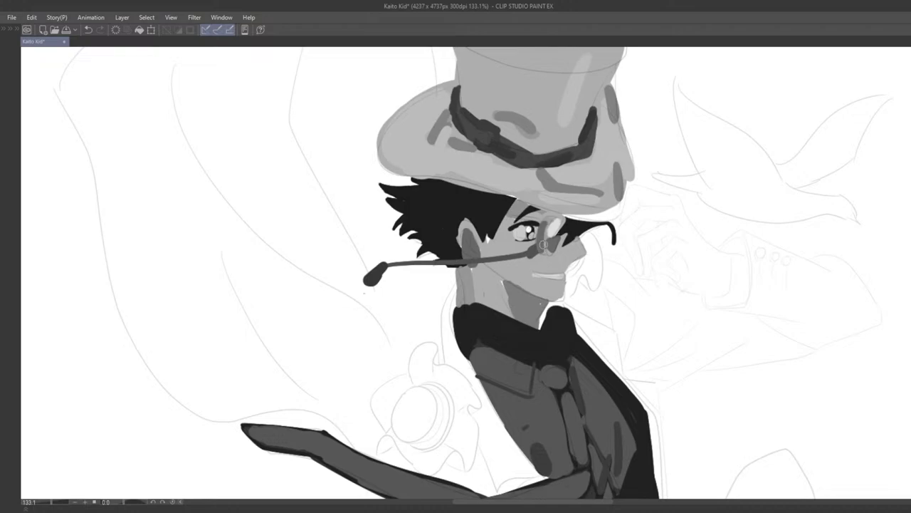
key(ctrl+z)
mouse_move(545, 250)
mouse_down()
mouse_move(551, 221)
mouse_move(548, 240)
mouse_move(553, 217)
mouse_move(549, 250)
mouse_up()
key(ctrl+z)
scroll(546, 252, down, 4)
scroll(605, 204, up, 3)
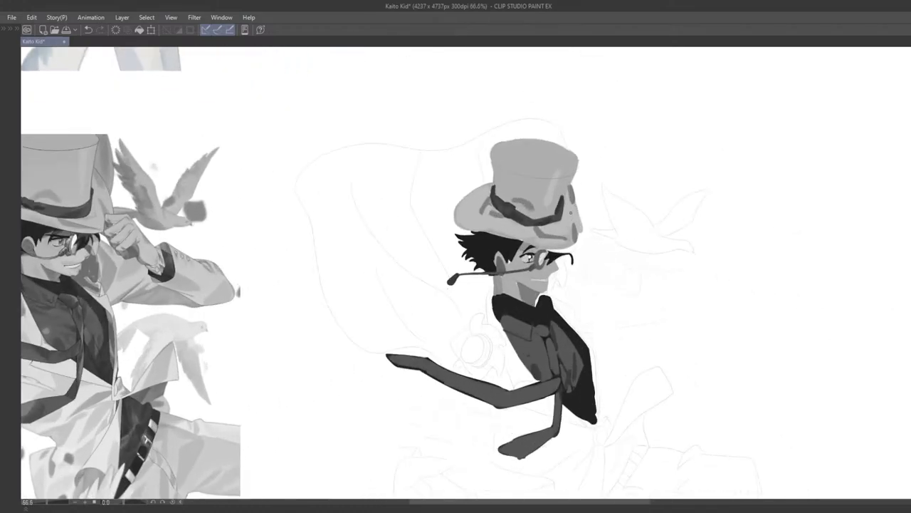
scroll(570, 213, up, 2)
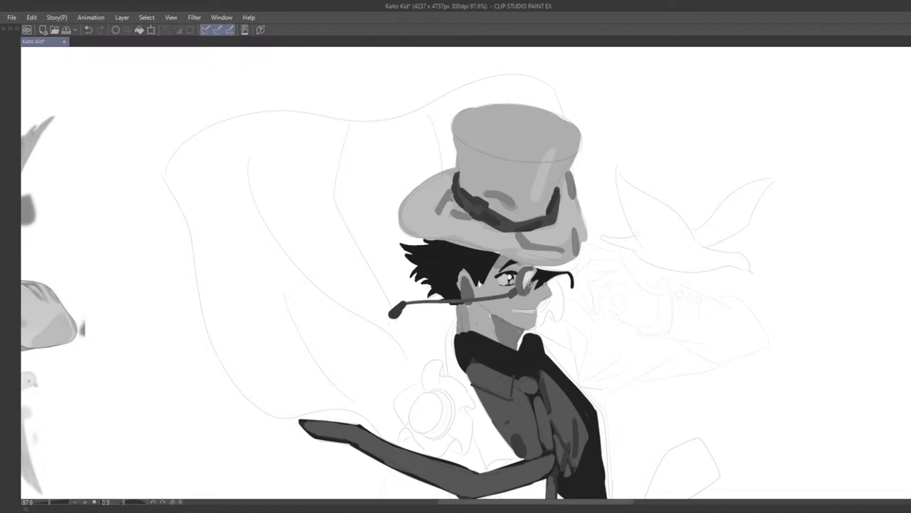
Compare the painted head and glasses with the greyscale reference artwork
scroll(525, 300, down, 5)
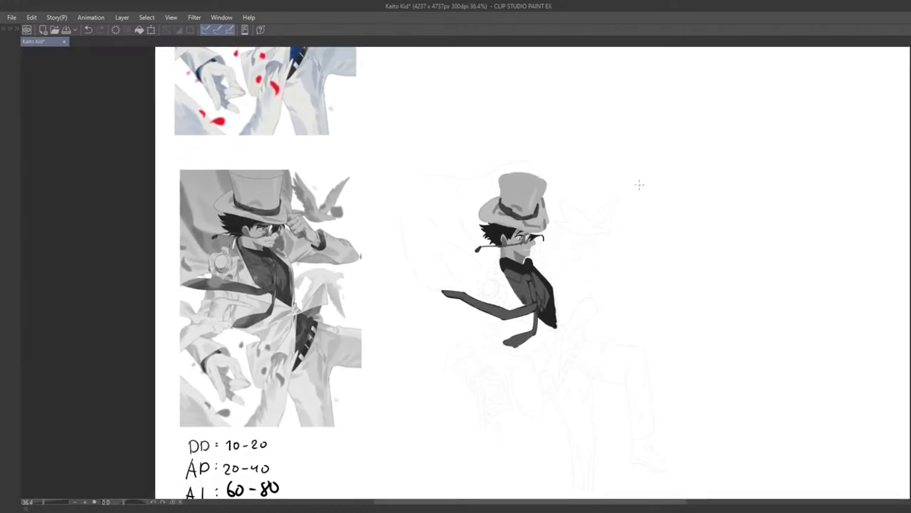
mouse_move(532, 243)
mouse_down()
mouse_move(606, 252)
mouse_move(695, 207)
mouse_move(574, 186)
mouse_move(544, 249)
mouse_up()
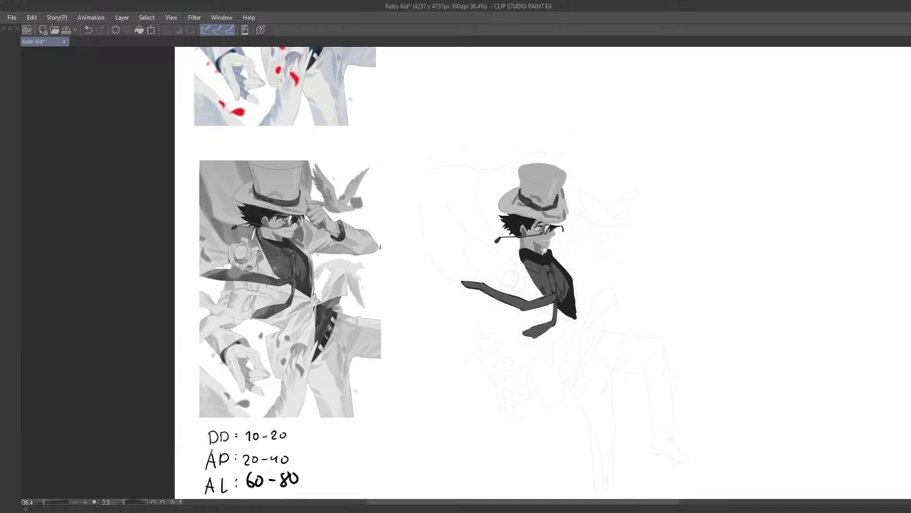
scroll(544, 251, up, 2)
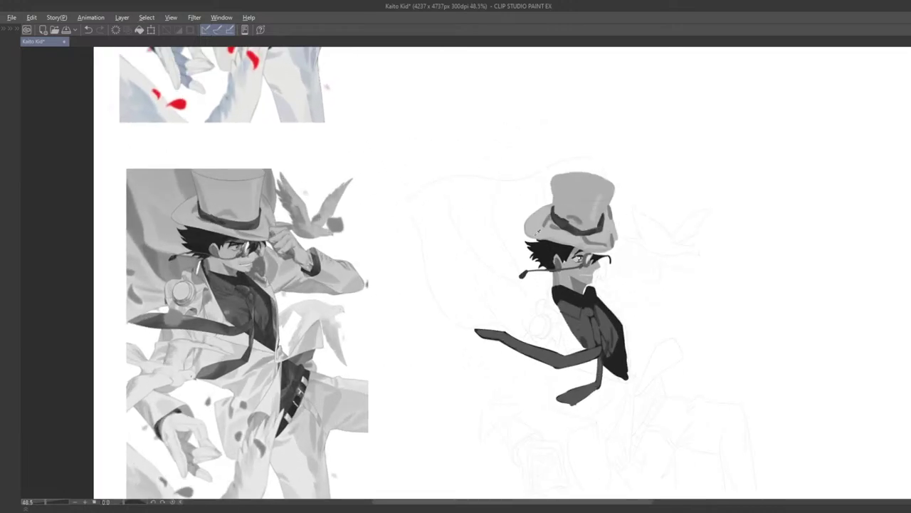
drag(492, 286, 511, 255)
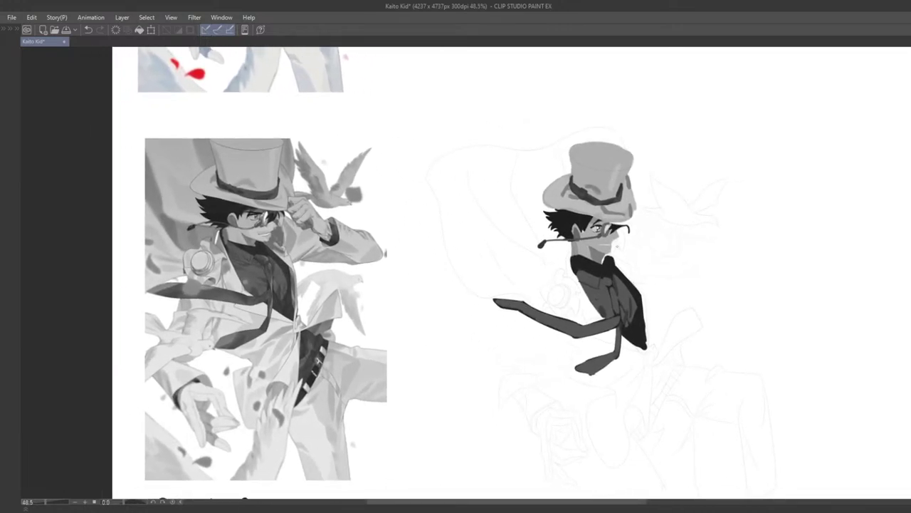
scroll(572, 266, down, 2)
drag(550, 291, 544, 237)
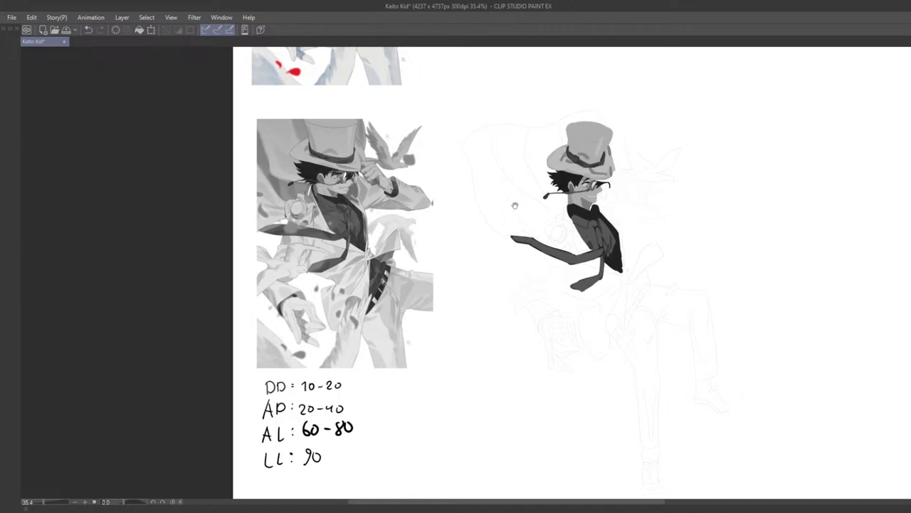
drag(515, 206, 509, 249)
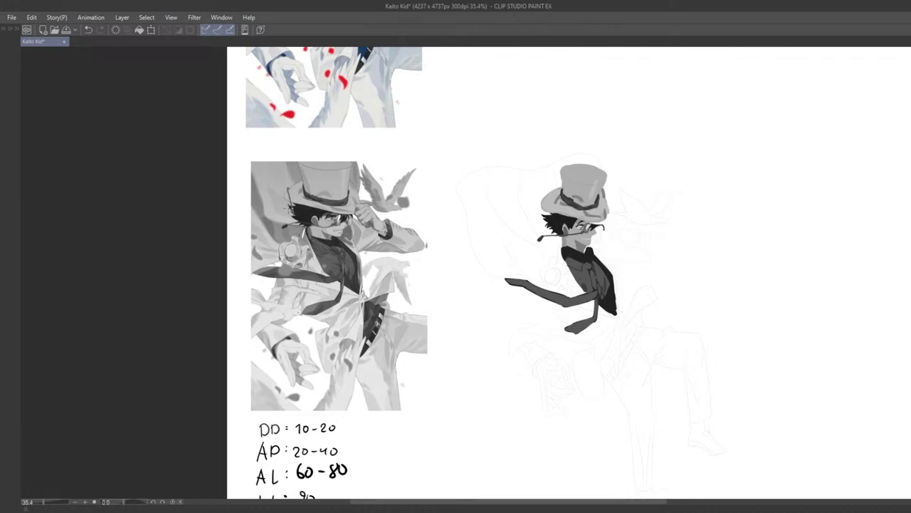
key(ctrl+z)
drag(269, 173, 271, 198)
key(ctrl+z)
key(ctrl+z)
mouse_move(525, 165)
mouse_down()
mouse_move(553, 166)
mouse_move(556, 215)
mouse_up()
key(ctrl+z)
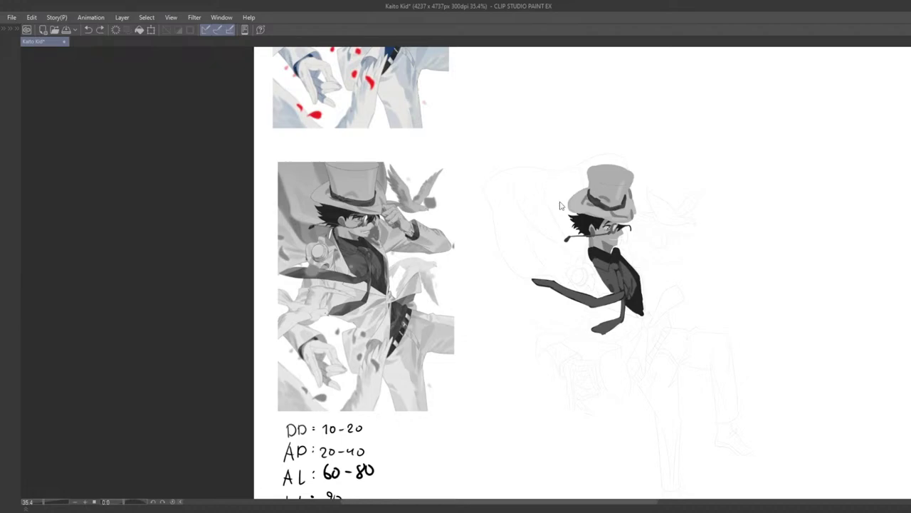
mouse_move(528, 185)
mouse_down()
mouse_move(551, 227)
mouse_move(525, 207)
mouse_up()
key(ctrl+z)
key(ctrl+z)
key(ctrl+z)
key(ctrl+z)
mouse_move(511, 173)
mouse_down()
mouse_move(552, 235)
mouse_move(538, 168)
mouse_move(521, 170)
mouse_move(555, 177)
mouse_move(557, 224)
mouse_up()
key(ctrl+z)
key(ctrl+z)
key(ctrl+z)
Block in the cape's central panel behind the head in mid-grey, following the sketched fold lines
mouse_move(551, 179)
mouse_down()
mouse_move(558, 230)
mouse_move(550, 232)
mouse_up()
mouse_move(545, 178)
mouse_down()
mouse_move(548, 232)
mouse_move(545, 194)
mouse_move(543, 213)
mouse_move(533, 205)
mouse_move(554, 230)
mouse_move(540, 200)
mouse_up()
scroll(539, 199, down, 6)
drag(641, 146, 582, 260)
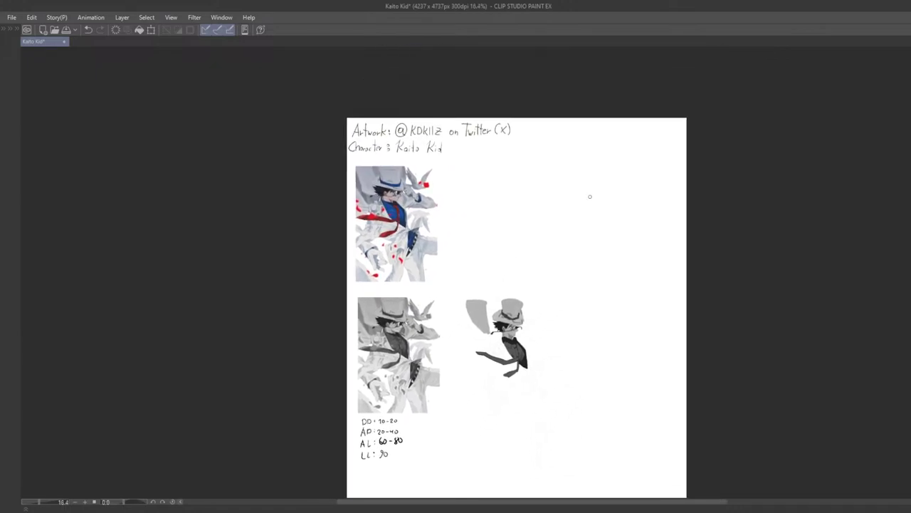
scroll(541, 264, up, 5)
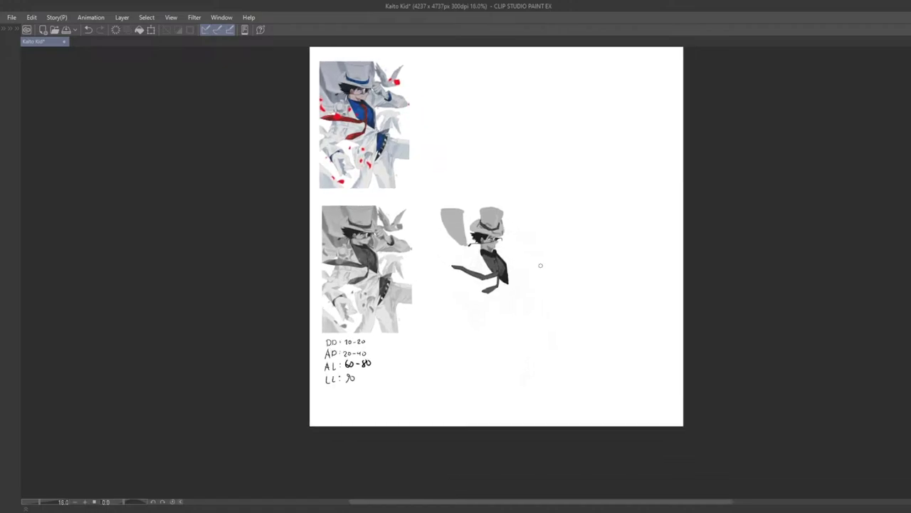
scroll(523, 308, down, 2)
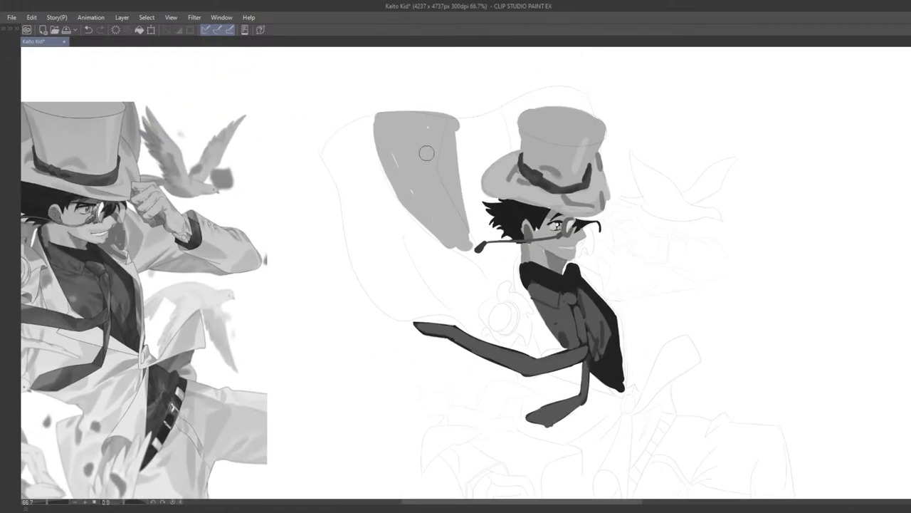
scroll(425, 203, down, 2)
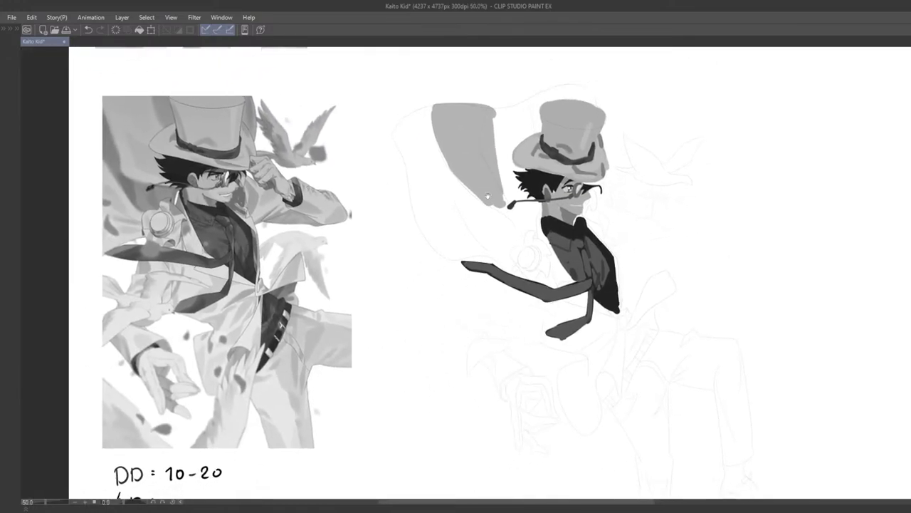
Extend the grey cape panel sideways toward the hat brim, undoing misplaced edge strokes
key(ctrl+z)
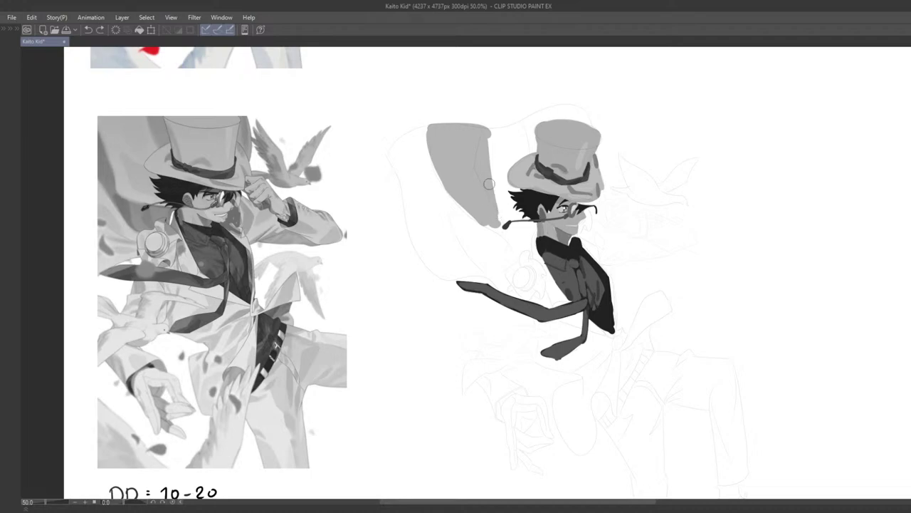
drag(492, 175, 497, 197)
key(ctrl+z)
drag(489, 142, 491, 175)
key(ctrl+z)
key(ctrl+z)
mouse_move(493, 186)
mouse_down()
mouse_move(477, 174)
mouse_move(486, 200)
mouse_move(477, 196)
mouse_up()
key(ctrl+z)
mouse_move(482, 136)
mouse_down()
mouse_move(493, 178)
mouse_move(492, 159)
mouse_move(496, 165)
mouse_move(485, 179)
mouse_move(507, 181)
mouse_move(488, 182)
mouse_move(499, 191)
mouse_move(490, 208)
mouse_move(501, 202)
mouse_up()
key(ctrl+z)
Smooth the cape panel's outer edge with a smaller brush and extend its lower end near the glasses' arm, undoing unwanted strokes
key([)
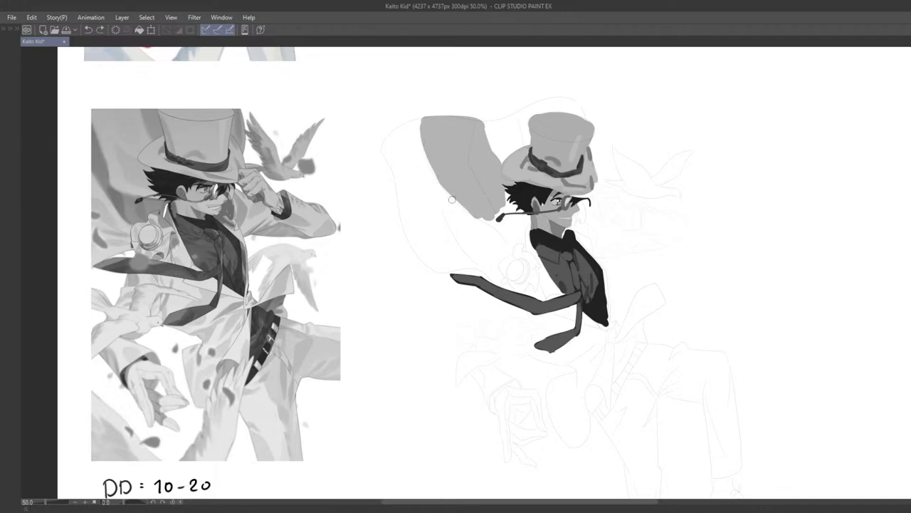
mouse_move(451, 199)
mouse_down()
mouse_move(467, 224)
mouse_move(484, 221)
mouse_move(463, 199)
mouse_up()
drag(426, 142, 435, 172)
drag(424, 120, 444, 180)
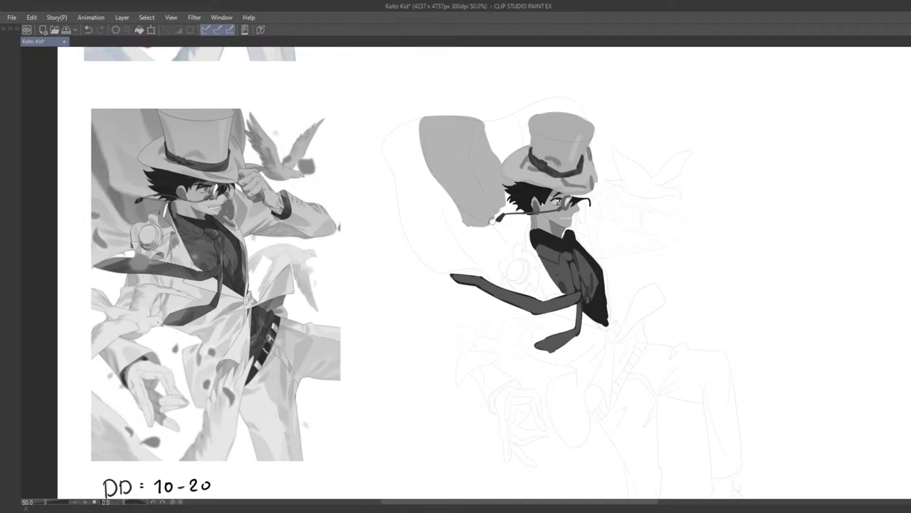
key(ctrl+z)
drag(468, 223, 493, 223)
key(ctrl+z)
key(ctrl+z)
key(ctrl+z)
Fill the cape's grey into the gaps between the hat brim, the hair spikes and the glasses' arm
scroll(501, 214, up, 1)
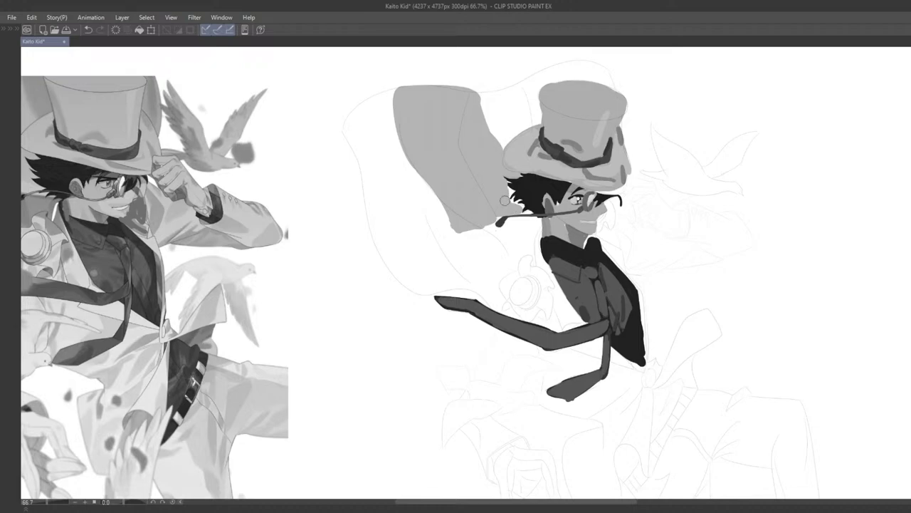
scroll(504, 201, up, 3)
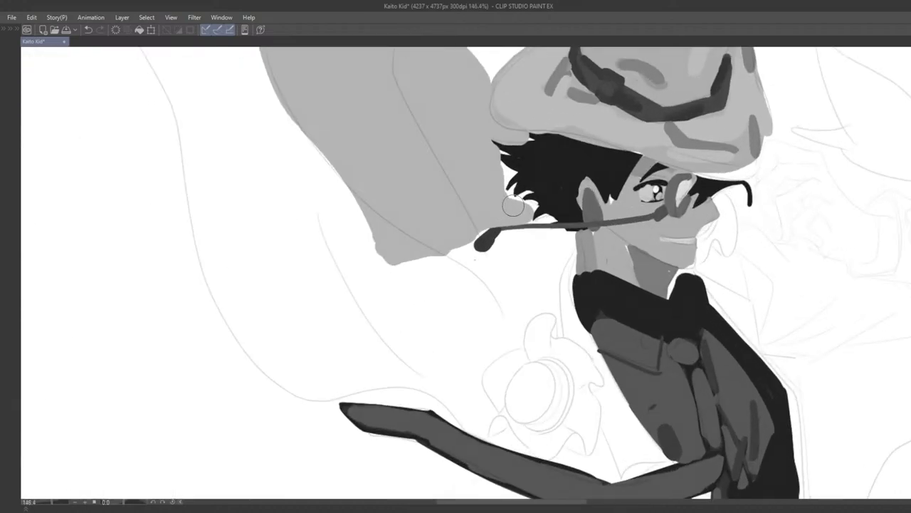
key(ctrl+z)
drag(501, 151, 511, 172)
Show the hidden palettes and compare the painted cape and figure with the greyscale reference and its value-range notes
key(Tab)
scroll(498, 180, down, 3)
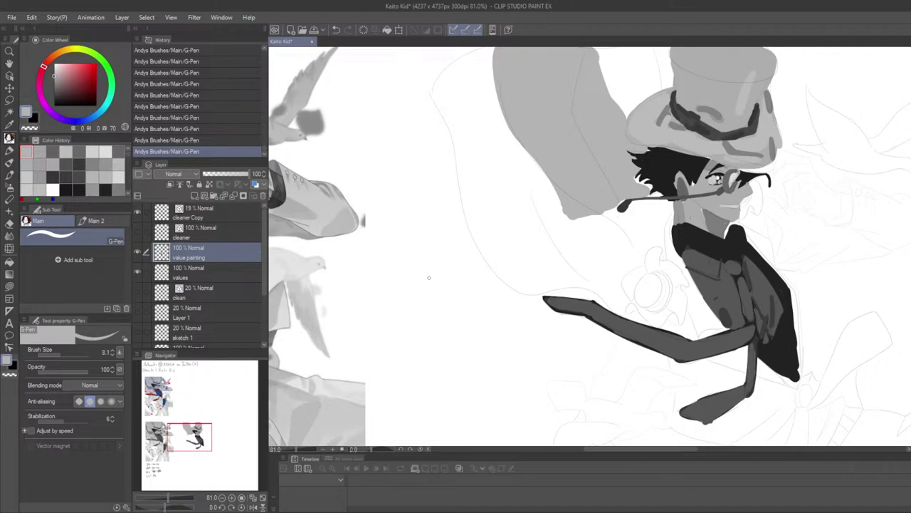
scroll(429, 277, down, 1)
drag(434, 282, 541, 209)
scroll(526, 235, down, 2)
mouse_move(485, 302)
mouse_down()
mouse_move(487, 262)
mouse_move(482, 306)
mouse_up()
scroll(441, 307, down, 2)
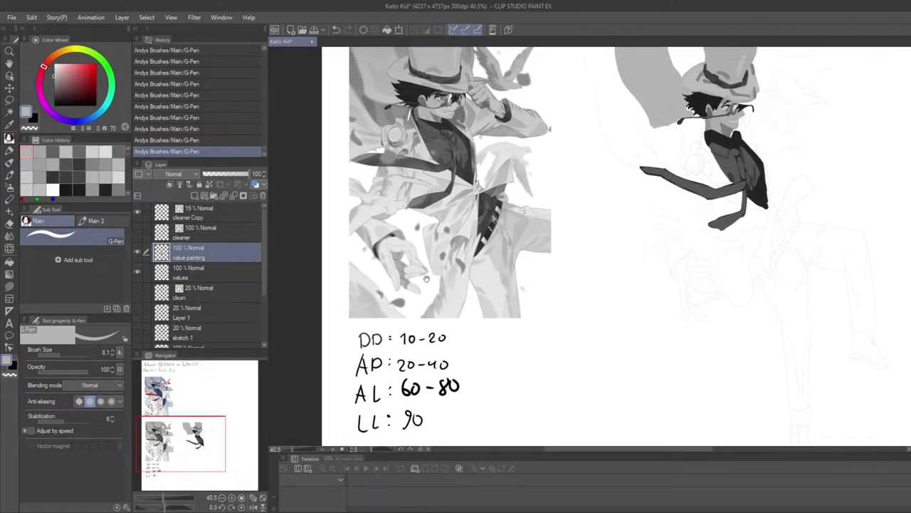
scroll(427, 335, up, 2)
scroll(413, 364, down, 2)
scroll(386, 403, up, 3)
scroll(386, 403, up, 1)
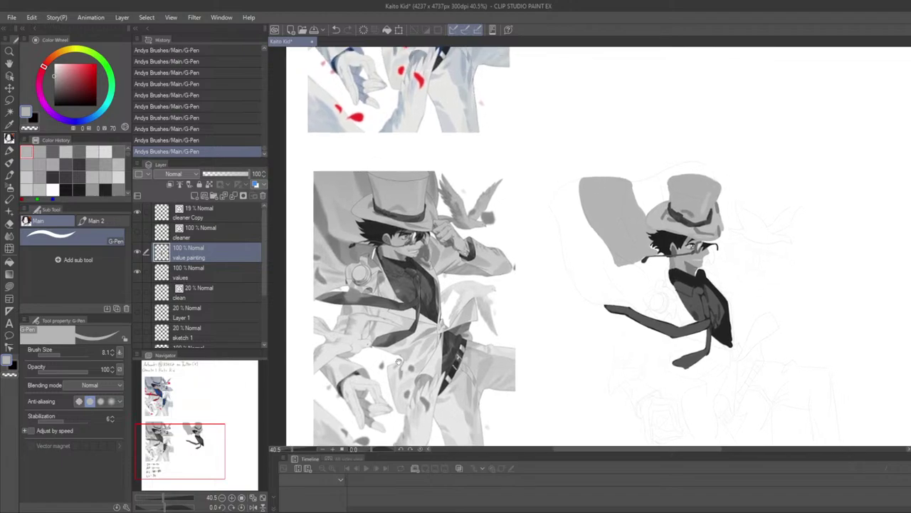
scroll(384, 400, down, 3)
scroll(383, 399, up, 1)
scroll(380, 397, up, 2)
scroll(379, 397, up, 1)
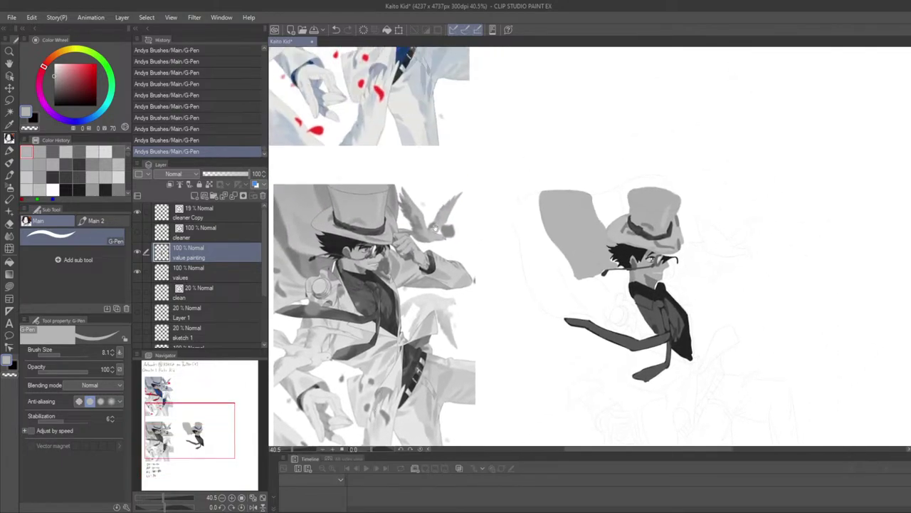
scroll(356, 299, down, 2)
drag(338, 264, 397, 303)
scroll(454, 287, down, 2)
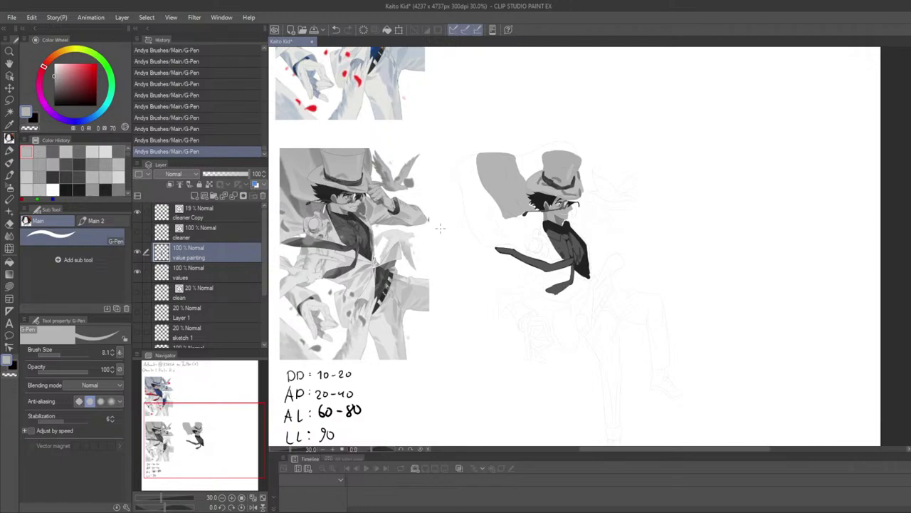
scroll(447, 242, up, 2)
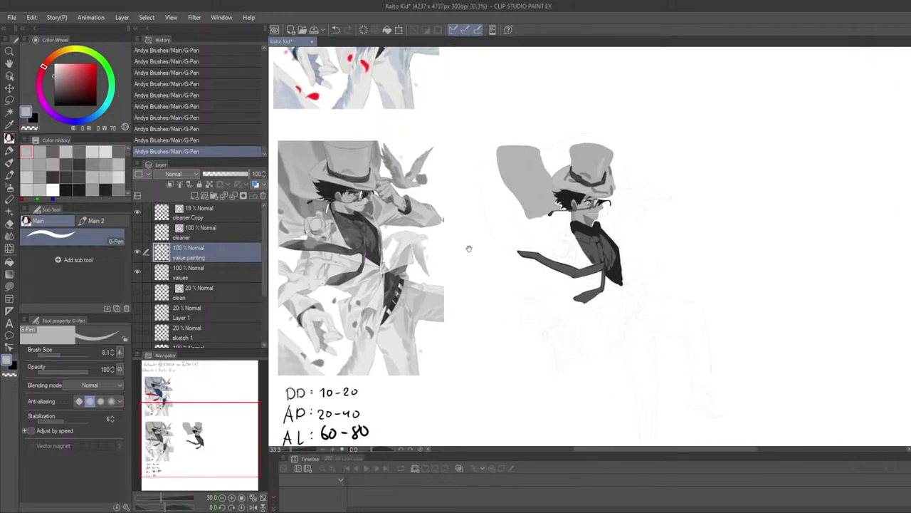
scroll(427, 320, up, 1)
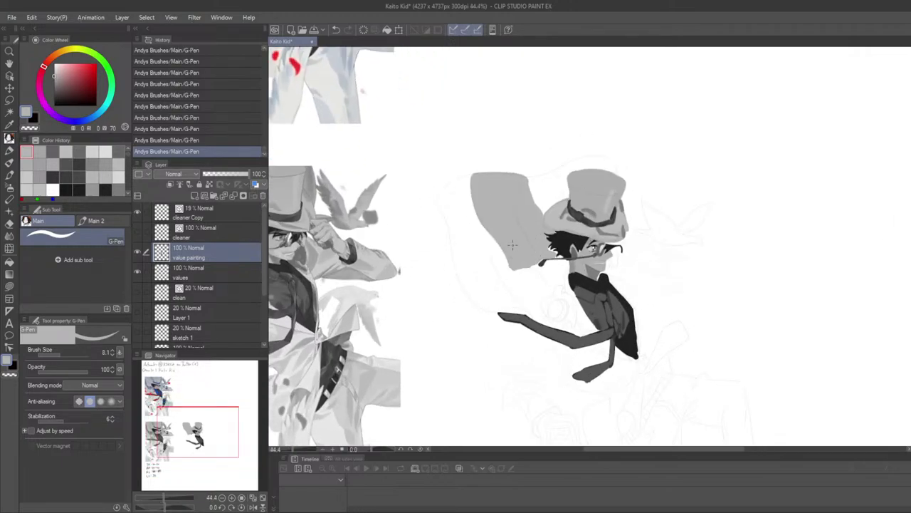
Hide the palettes and paint a slightly darker grey fold band along the cape panel's outer edge
key(Tab)
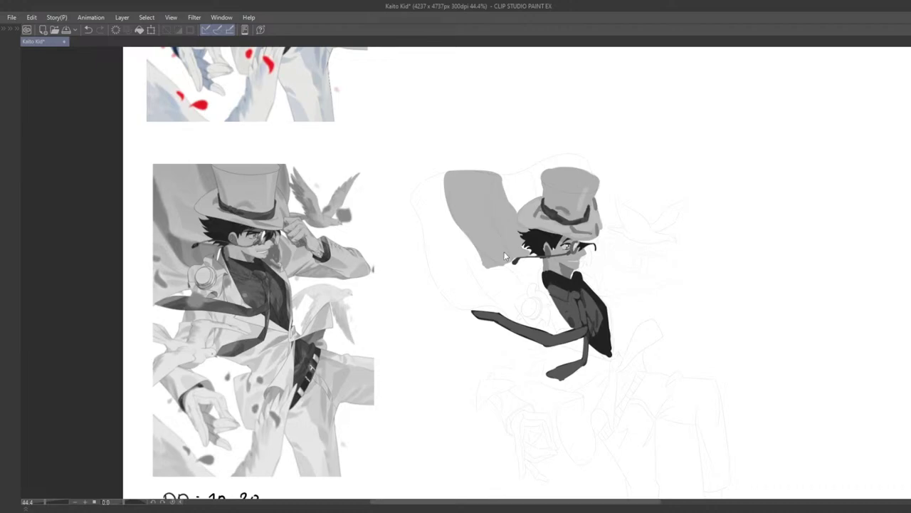
scroll(508, 254, up, 2)
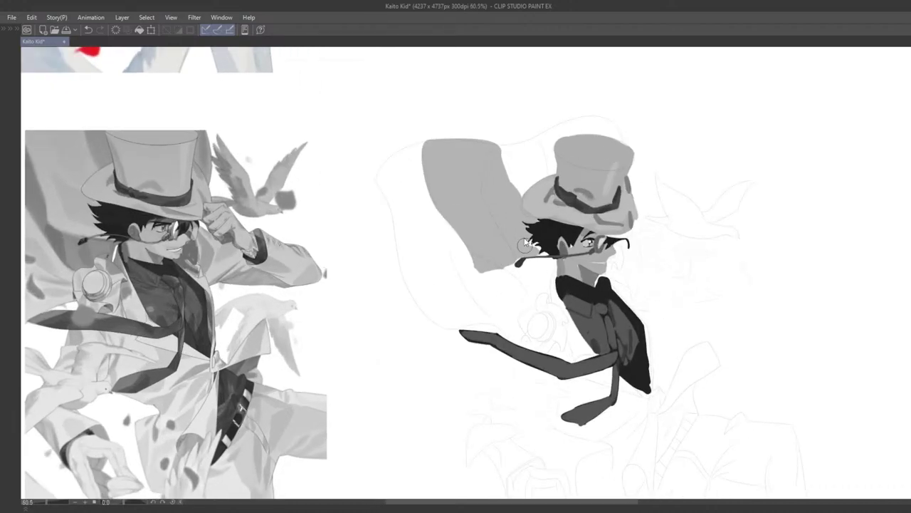
scroll(524, 242, up, 1)
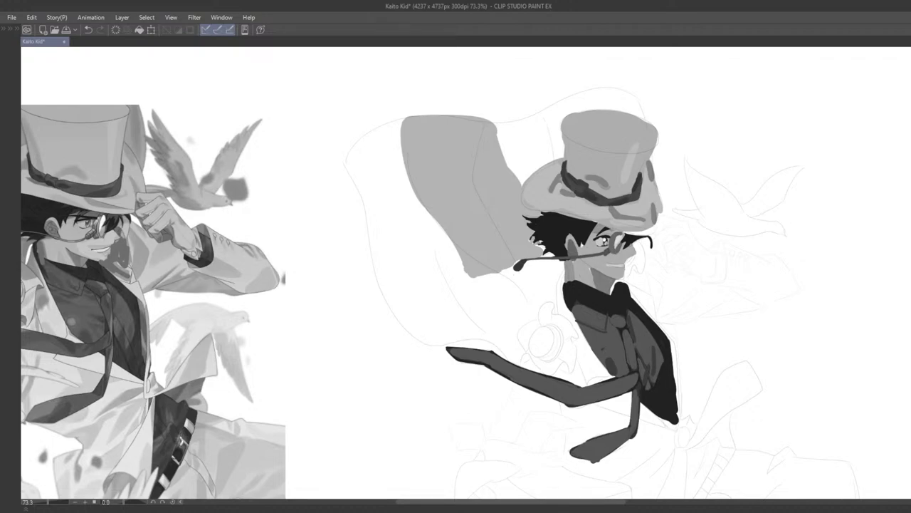
key(ctrl+z)
scroll(524, 201, down, 5)
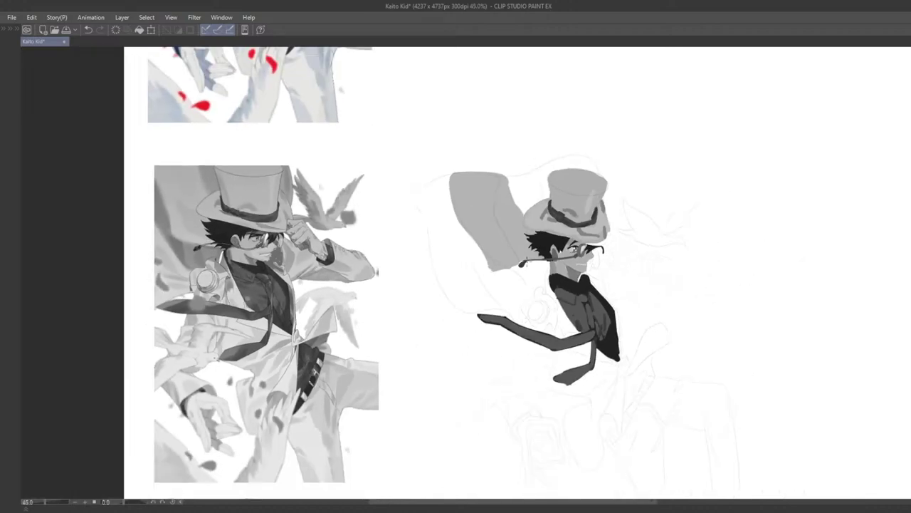
scroll(524, 201, up, 2)
scroll(513, 202, up, 1)
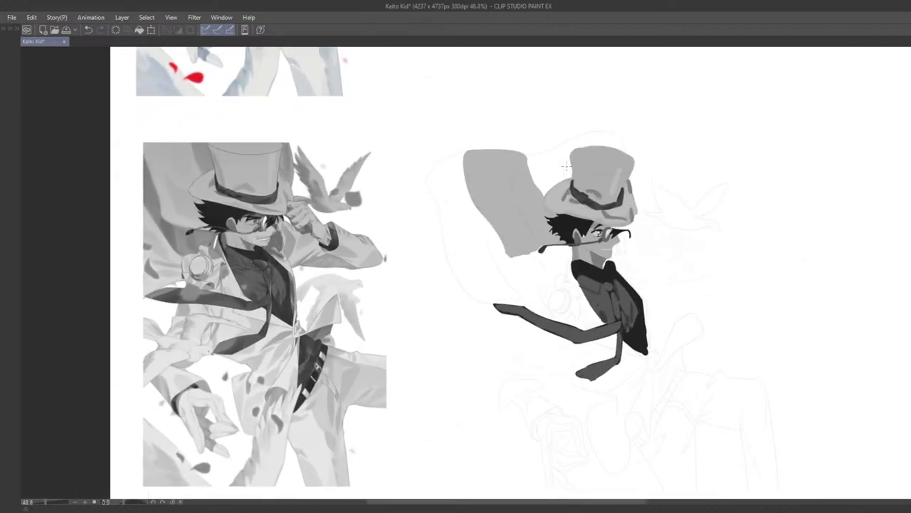
mouse_move(456, 163)
mouse_down()
mouse_move(462, 197)
mouse_move(495, 245)
mouse_move(461, 168)
mouse_up()
key(ctrl+z)
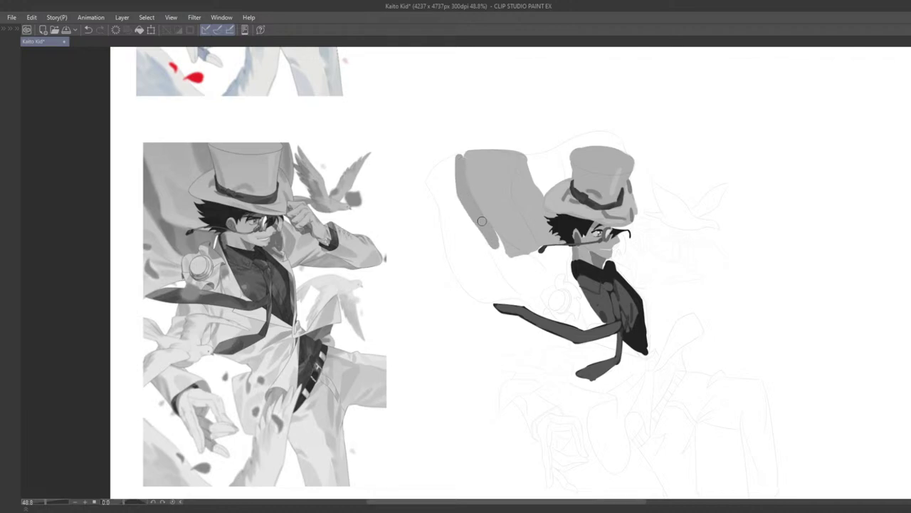
Block in the cape's folded underside below the panel in the darker grey, reaching toward the neck and undoing misplaced strokes
mouse_move(495, 242)
mouse_down()
mouse_move(500, 286)
mouse_move(490, 233)
mouse_move(501, 250)
mouse_move(503, 274)
mouse_move(493, 279)
mouse_move(486, 258)
mouse_move(495, 258)
mouse_move(494, 232)
mouse_move(501, 253)
mouse_up()
key(ctrl+z)
key(ctrl+z)
drag(509, 261, 547, 256)
key(ctrl+z)
mouse_move(488, 253)
mouse_down()
mouse_move(533, 256)
mouse_move(494, 249)
mouse_move(530, 293)
mouse_move(500, 255)
mouse_move(534, 286)
mouse_move(563, 251)
mouse_move(551, 250)
mouse_move(560, 256)
mouse_move(534, 278)
mouse_move(519, 276)
mouse_move(520, 267)
mouse_move(541, 262)
mouse_move(509, 266)
mouse_move(530, 258)
mouse_up()
key(ctrl+z)
key(ctrl+z)
key(ctrl+z)
key(ctrl+z)
key(ctrl+z)
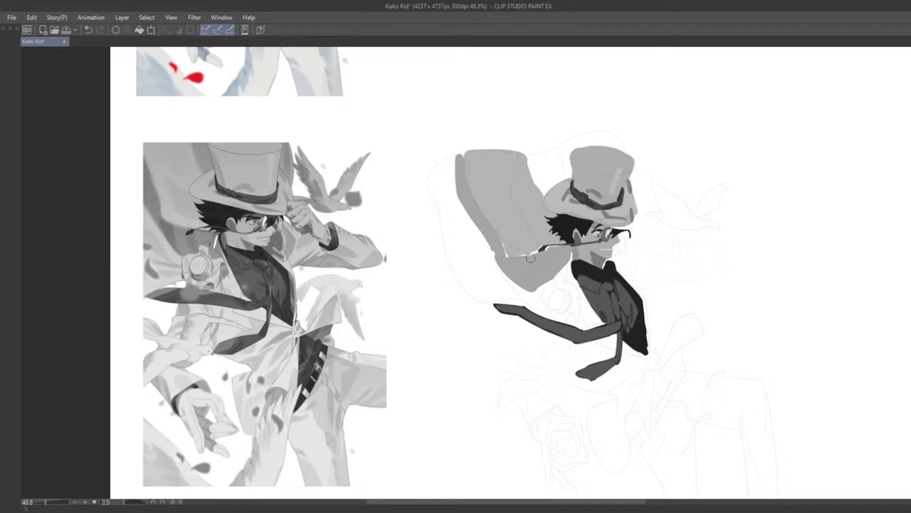
Sample the cape panel's lighter grey and fill the white gap between the panel and the folded underside
scroll(532, 265, up, 2)
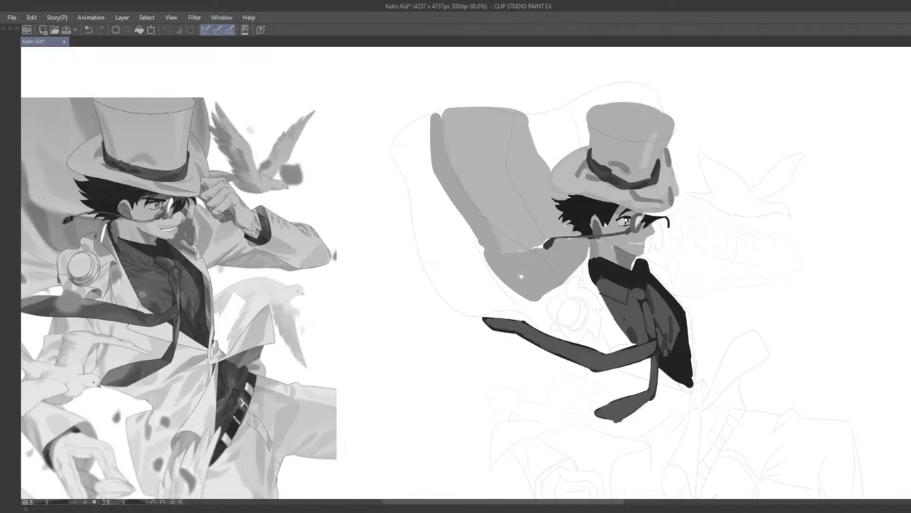
drag(520, 275, 580, 246)
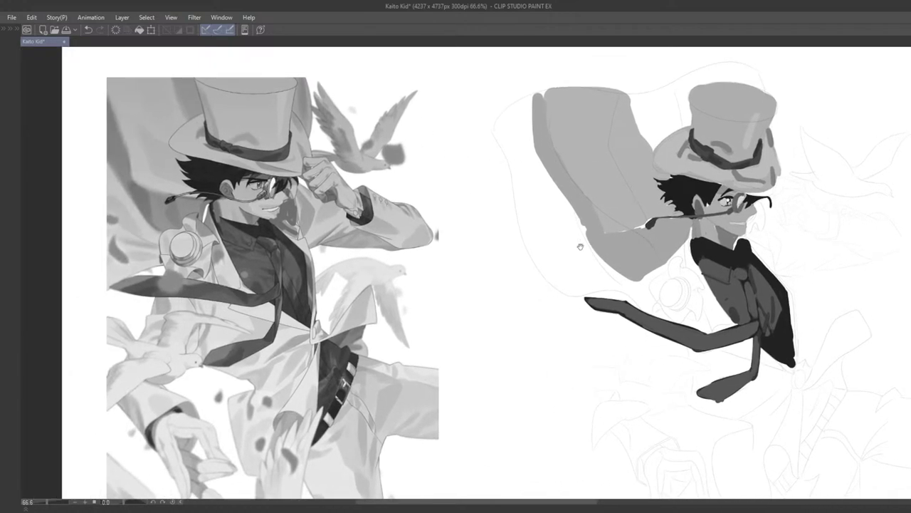
key(ctrl+z)
alt+click(612, 205)
mouse_move(598, 197)
mouse_down()
mouse_move(583, 196)
mouse_move(587, 227)
mouse_up()
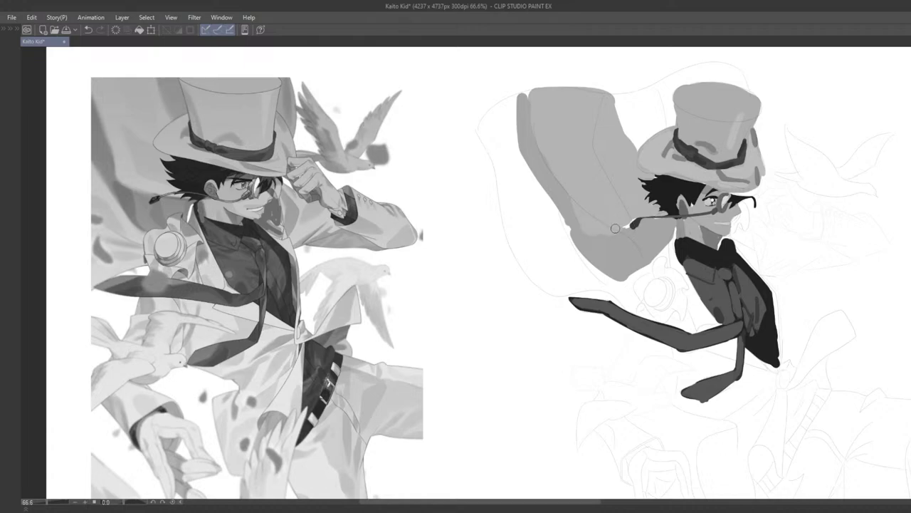
Add darker shadow strokes along the fold band and on the cape's underside, undoing unwanted ones
scroll(629, 217, down, 5)
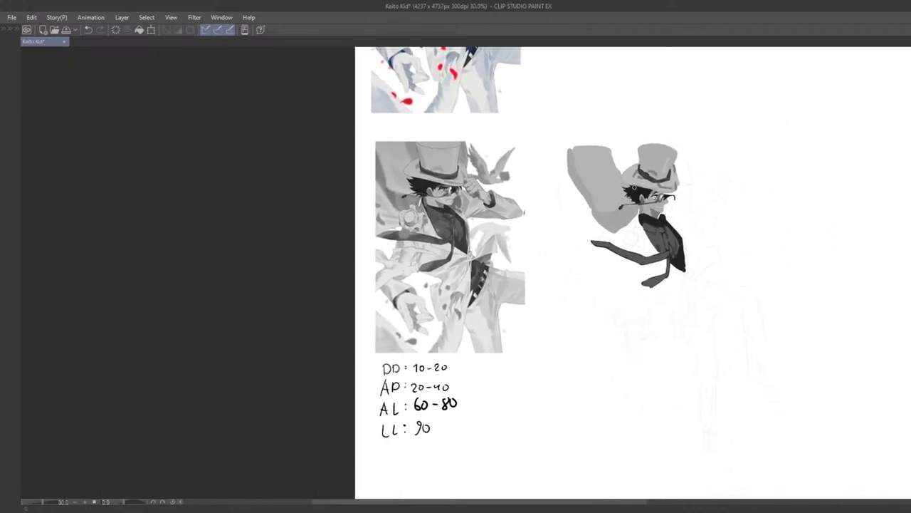
scroll(569, 222, up, 1)
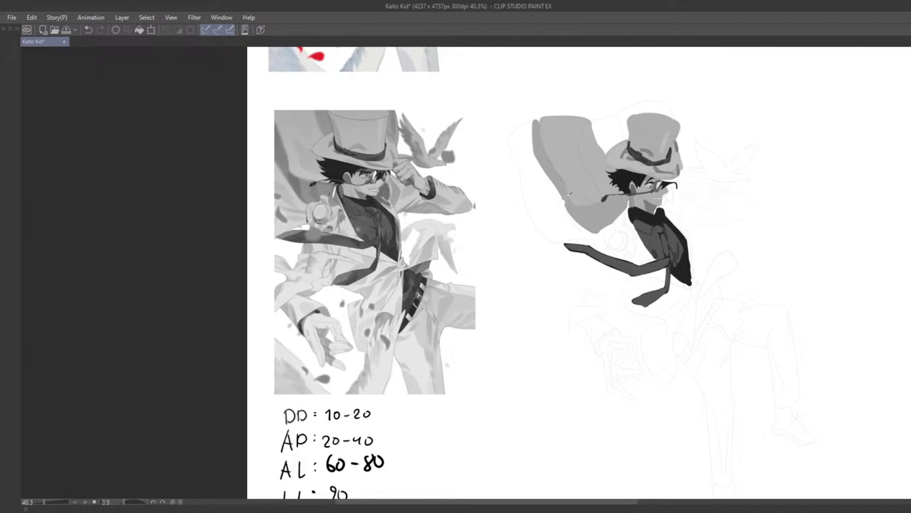
scroll(641, 182, up, 1)
key(ctrl+z)
drag(556, 209, 561, 228)
key(ctrl+z)
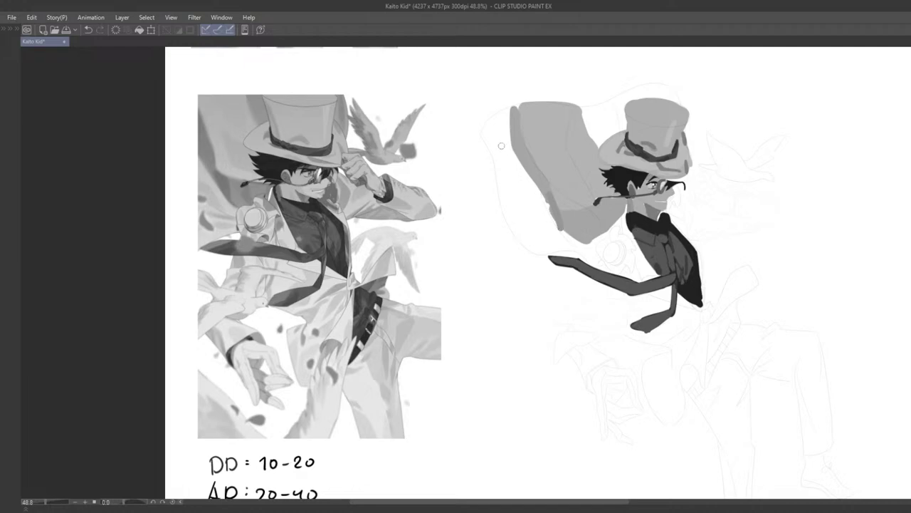
drag(517, 151, 545, 189)
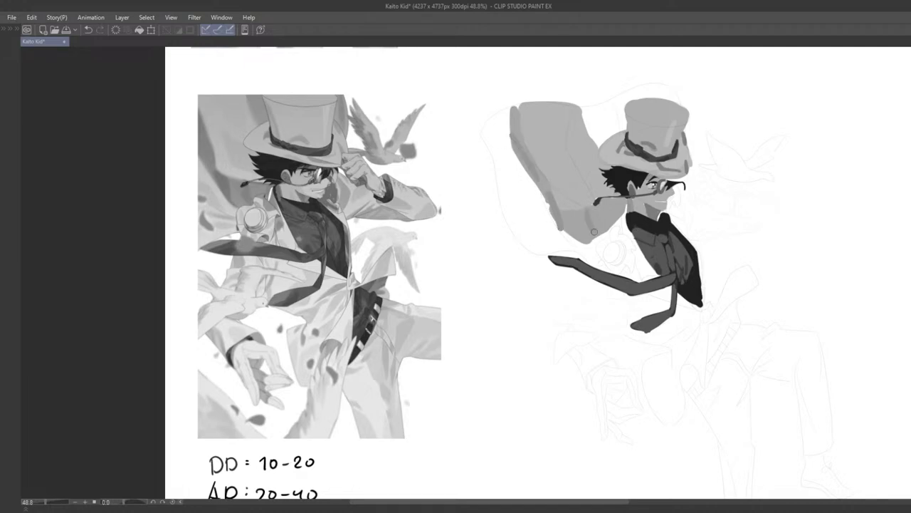
Sample the cape panel's grey and block in the outer cape section beyond the fold band with a larger brush
scroll(582, 211, down, 5)
drag(693, 186, 651, 180)
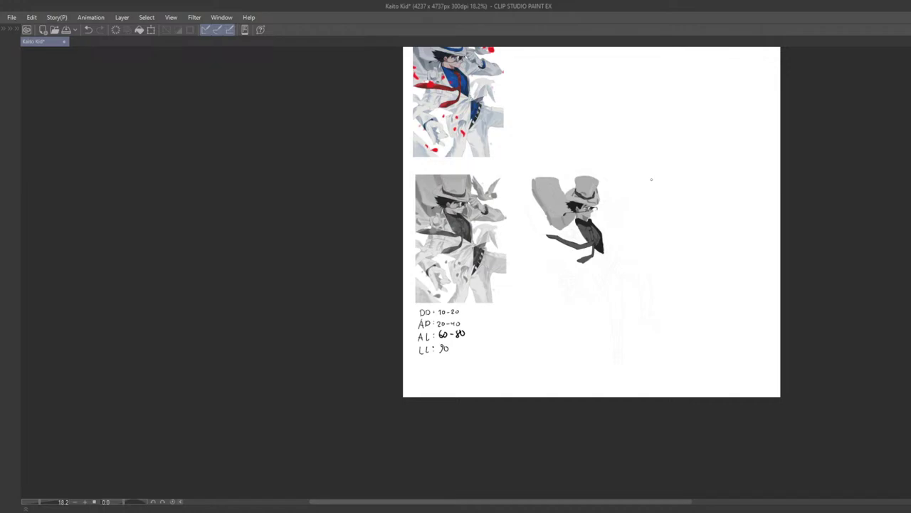
scroll(652, 179, up, 5)
scroll(598, 278, down, 3)
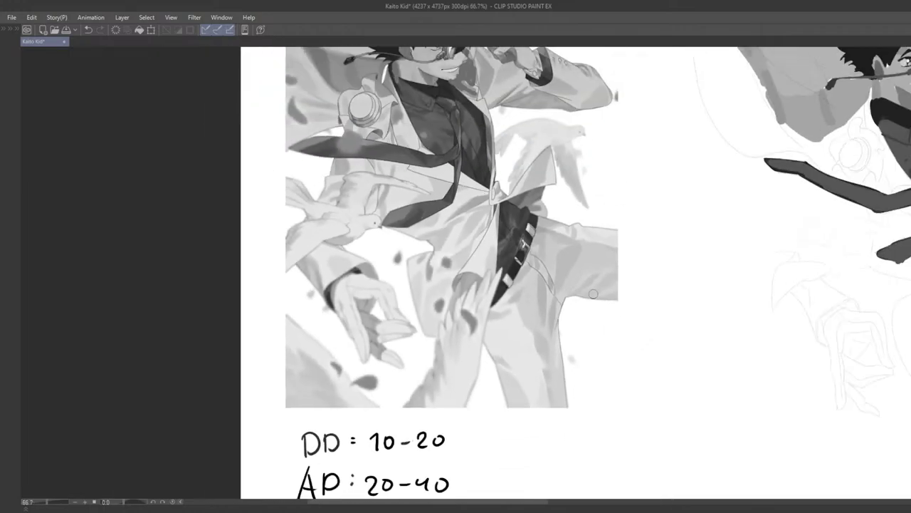
drag(651, 235, 520, 290)
drag(545, 178, 513, 237)
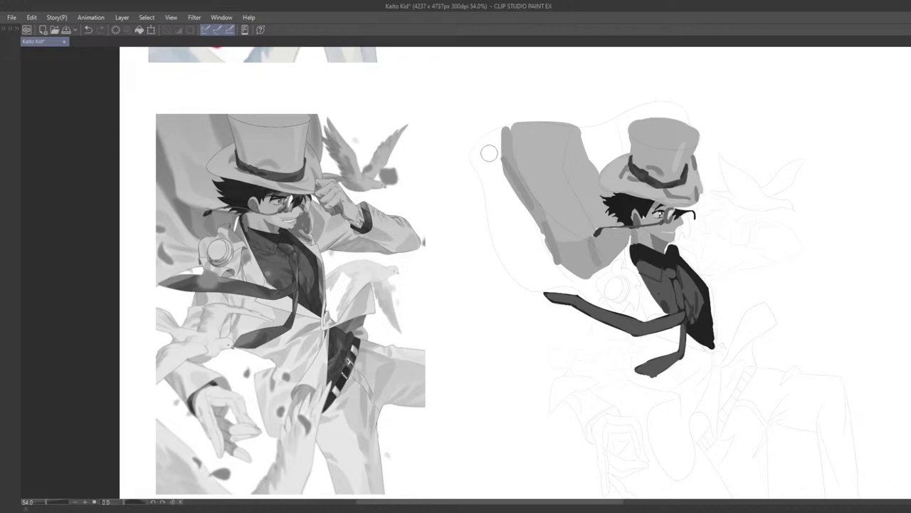
mouse_move(489, 145)
mouse_down()
mouse_move(477, 157)
mouse_move(487, 188)
mouse_move(487, 171)
mouse_move(507, 193)
mouse_up()
key(ctrl+z)
alt+click(536, 155)
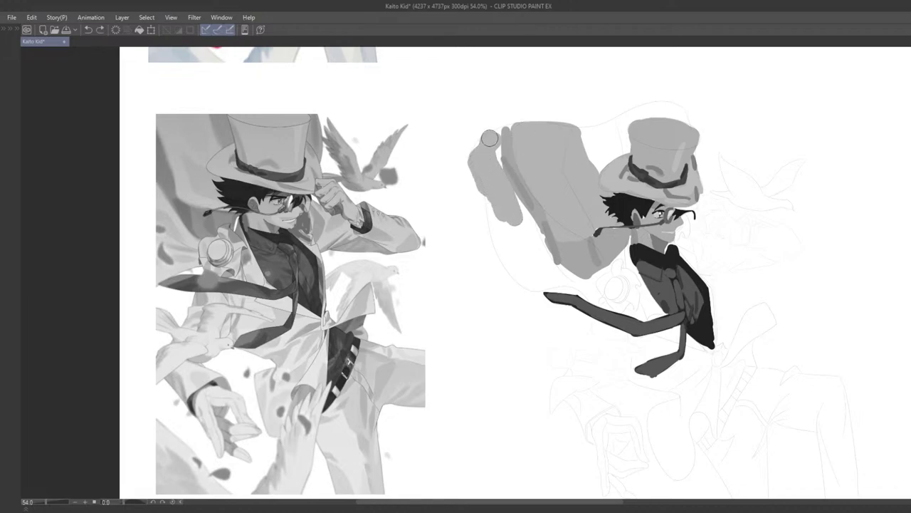
drag(490, 138, 492, 141)
mouse_move(514, 230)
mouse_down()
mouse_move(526, 236)
mouse_move(505, 234)
mouse_up()
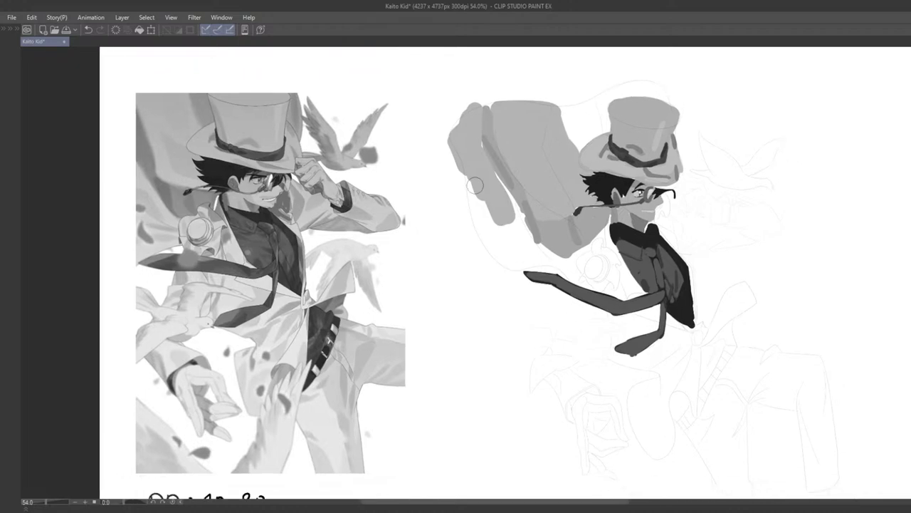
mouse_move(471, 113)
mouse_down()
mouse_move(450, 134)
mouse_move(478, 228)
mouse_move(477, 195)
mouse_move(519, 217)
mouse_up()
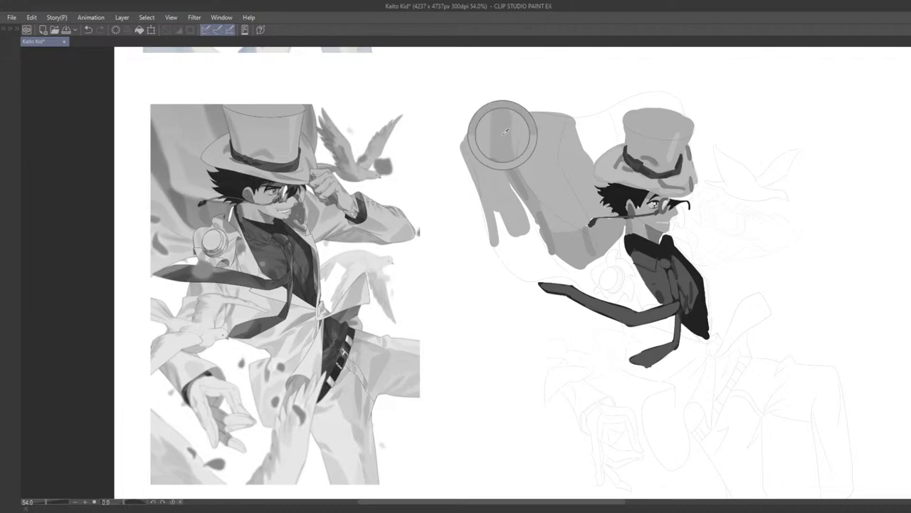
Show the palettes to sample the shadow grey from the reference cape and compare it with the painted fold greys
key(Tab)
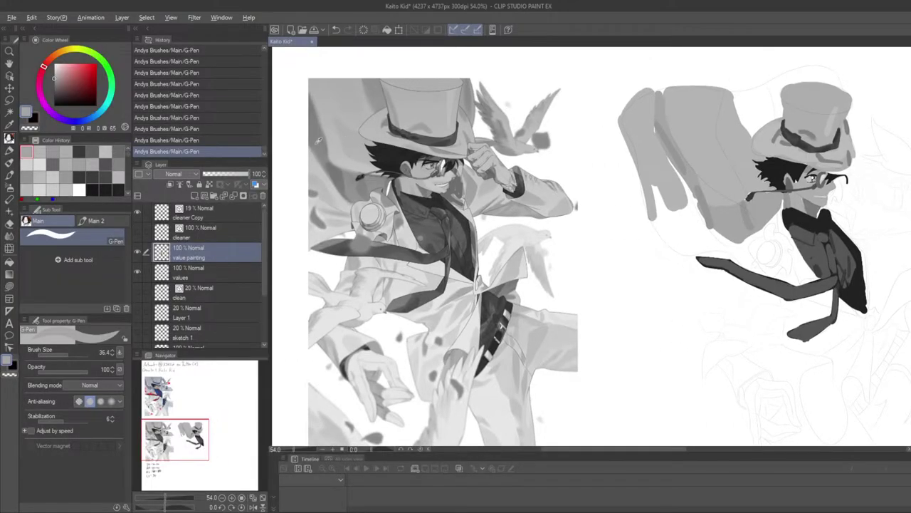
alt+click(318, 139)
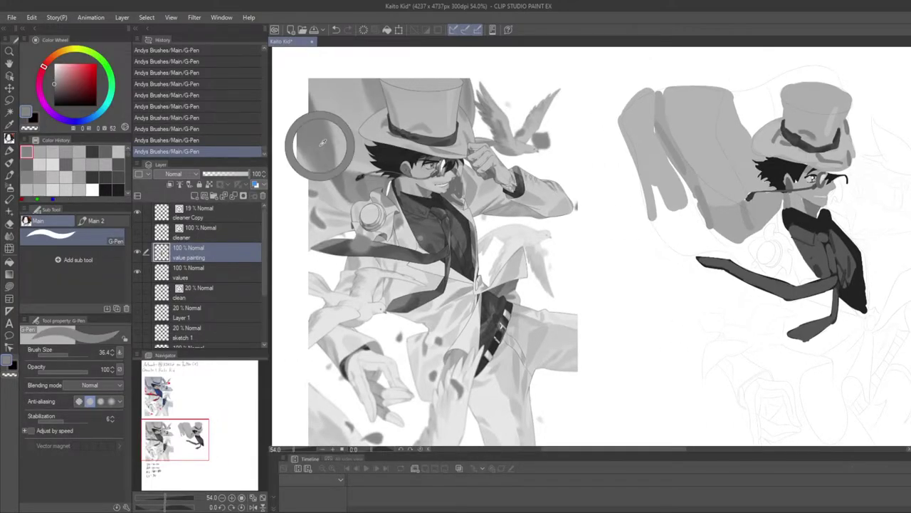
scroll(338, 223, down, 1)
scroll(338, 229, down, 1)
drag(395, 216, 394, 155)
drag(482, 136, 430, 245)
drag(491, 253, 546, 242)
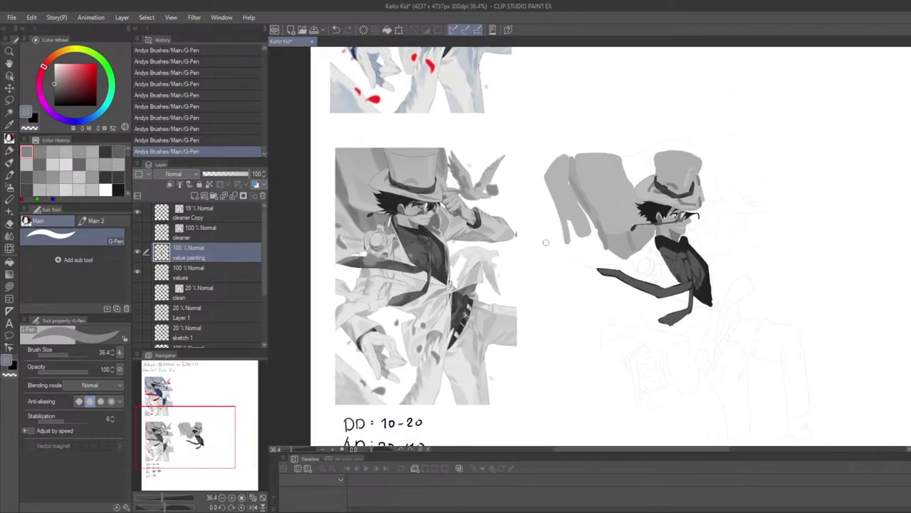
scroll(500, 289, up, 3)
alt+click(577, 151)
mouse_move(577, 152)
mouse_down()
mouse_move(568, 134)
mouse_move(548, 141)
mouse_up()
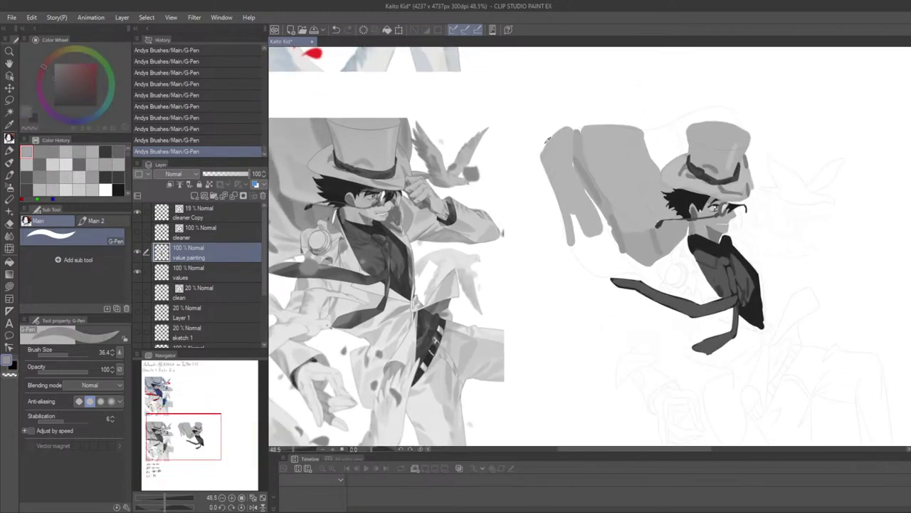
key(Tab)
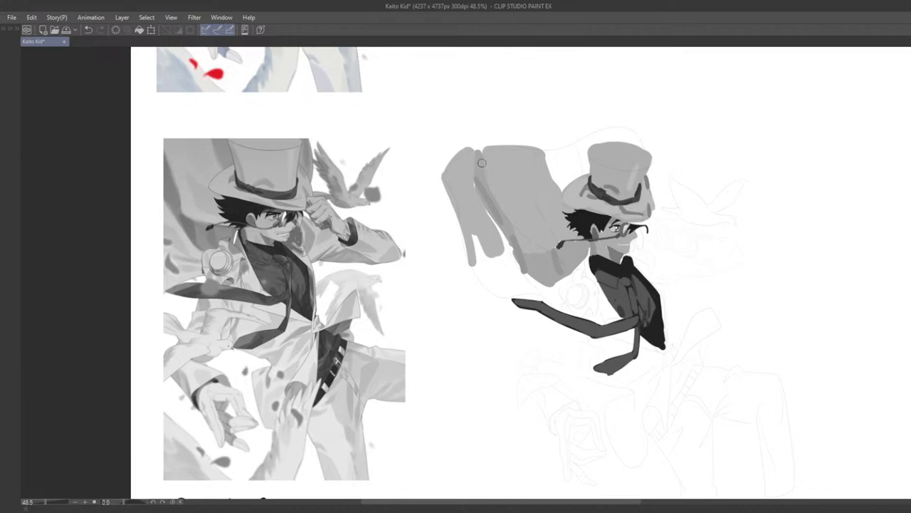
Repaint the cape's fold band and folded underside in a darker grey, undoing misplaced strokes
drag(475, 152, 504, 226)
drag(485, 185, 509, 237)
key(ctrl+z)
mouse_move(480, 156)
mouse_down()
mouse_move(478, 183)
mouse_move(510, 256)
mouse_up()
key(ctrl+z)
mouse_move(494, 218)
mouse_down()
mouse_move(516, 262)
mouse_move(490, 205)
mouse_move(523, 265)
mouse_move(526, 256)
mouse_move(558, 256)
mouse_move(539, 270)
mouse_move(543, 278)
mouse_move(529, 270)
mouse_move(555, 282)
mouse_move(586, 249)
mouse_move(567, 265)
mouse_move(542, 268)
mouse_move(575, 255)
mouse_move(574, 264)
mouse_move(584, 243)
mouse_move(569, 247)
mouse_move(581, 251)
mouse_move(563, 274)
mouse_move(530, 261)
mouse_up()
key(ctrl+z)
key(ctrl+z)
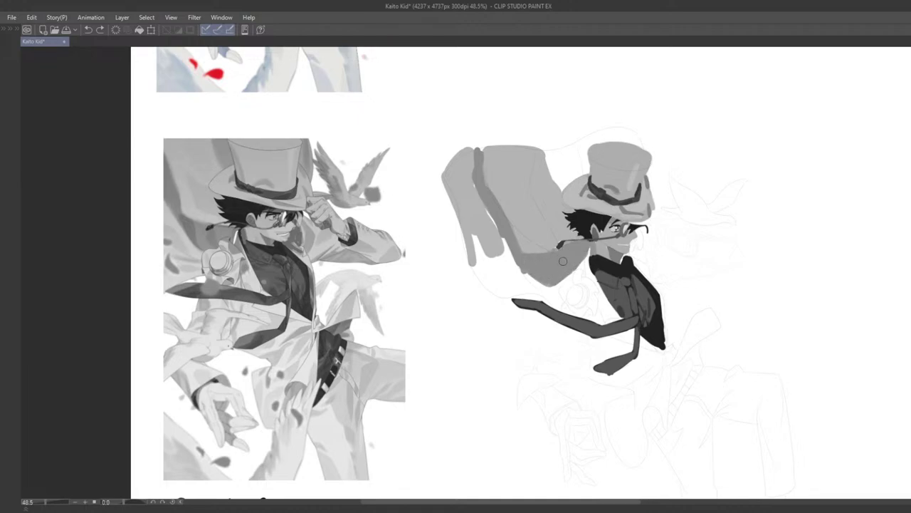
mouse_move(477, 180)
mouse_down()
mouse_move(498, 229)
mouse_move(479, 172)
mouse_move(477, 181)
mouse_move(479, 152)
mouse_move(477, 184)
mouse_move(480, 151)
mouse_up()
Widen and even out the upper part of the dark fold band, undoing strokes that stray into the panel
scroll(475, 176, down, 8)
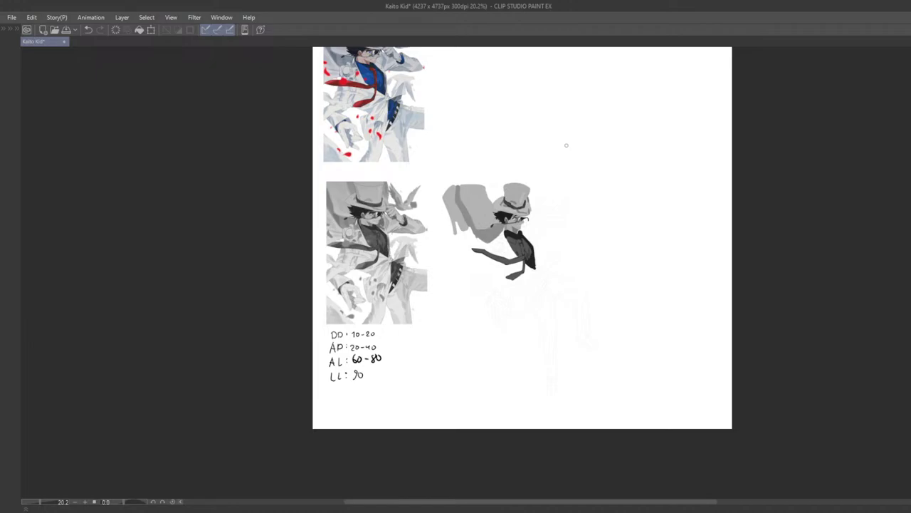
key(ctrl+alt+0)
drag(415, 215, 462, 273)
scroll(463, 274, down, 3)
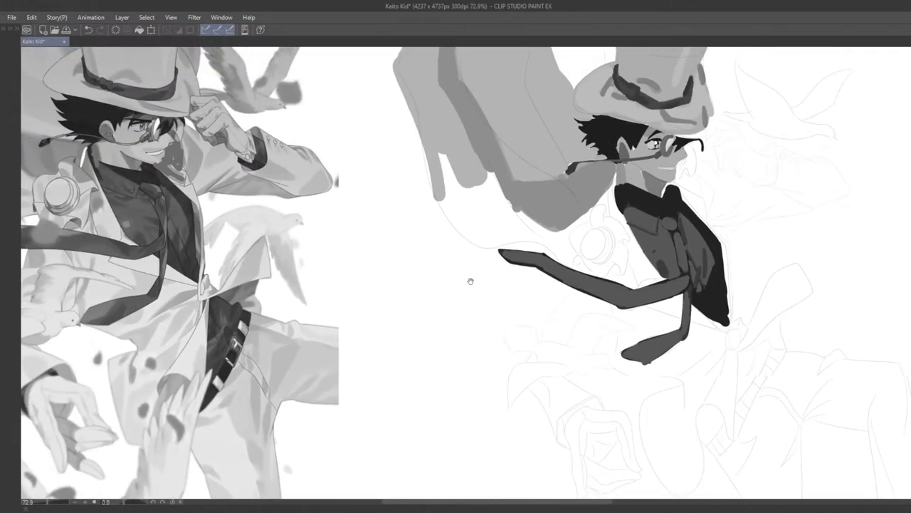
drag(457, 225, 489, 297)
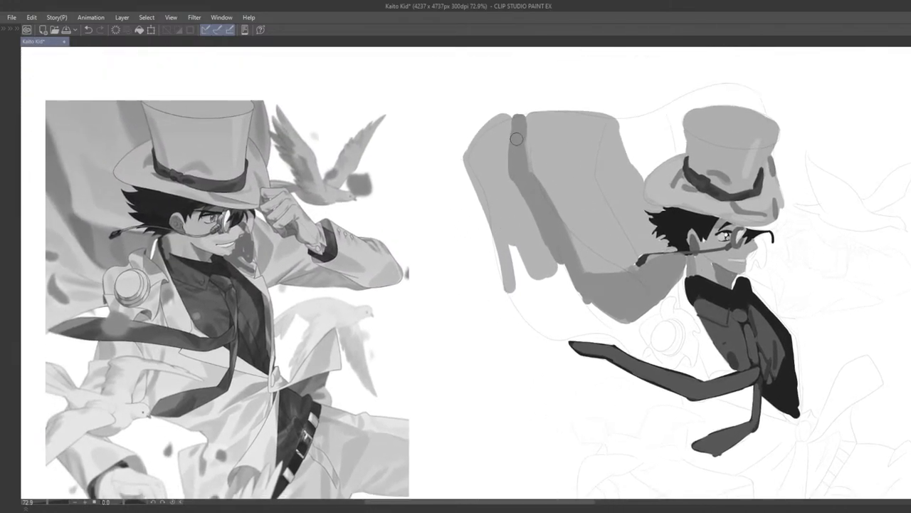
drag(521, 144, 533, 195)
mouse_move(524, 125)
mouse_down()
mouse_move(525, 183)
mouse_move(543, 220)
mouse_move(558, 178)
mouse_move(577, 233)
mouse_up()
key(ctrl+z)
key(ctrl+z)
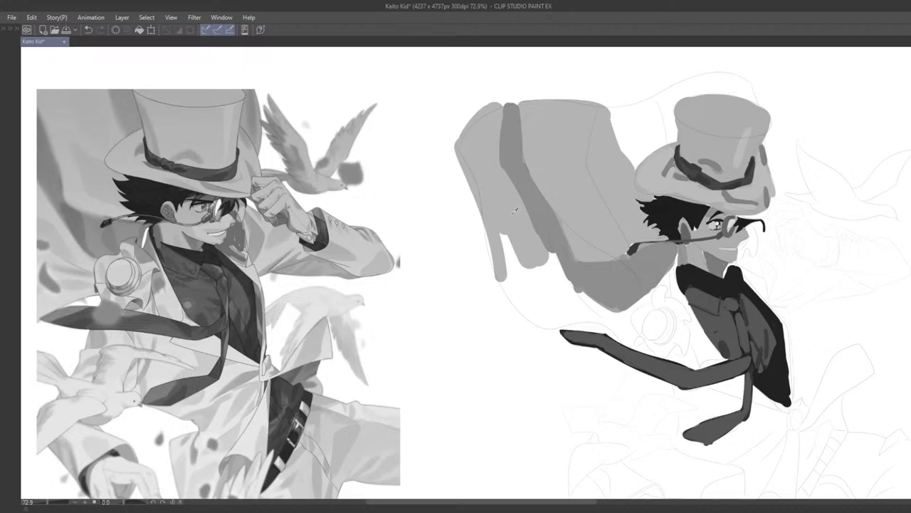
Add deeper grey shadow accents at the fold band's lower end and across the cape's underside, undoing misplaced strokes
drag(543, 207, 552, 239)
key(ctrl+z)
key(ctrl+z)
key(ctrl+z)
key(ctrl+z)
mouse_move(543, 205)
mouse_down()
mouse_move(567, 276)
mouse_move(620, 300)
mouse_up()
key(ctrl+z)
key(ctrl+z)
key(ctrl+z)
key(ctrl+z)
drag(608, 266, 620, 305)
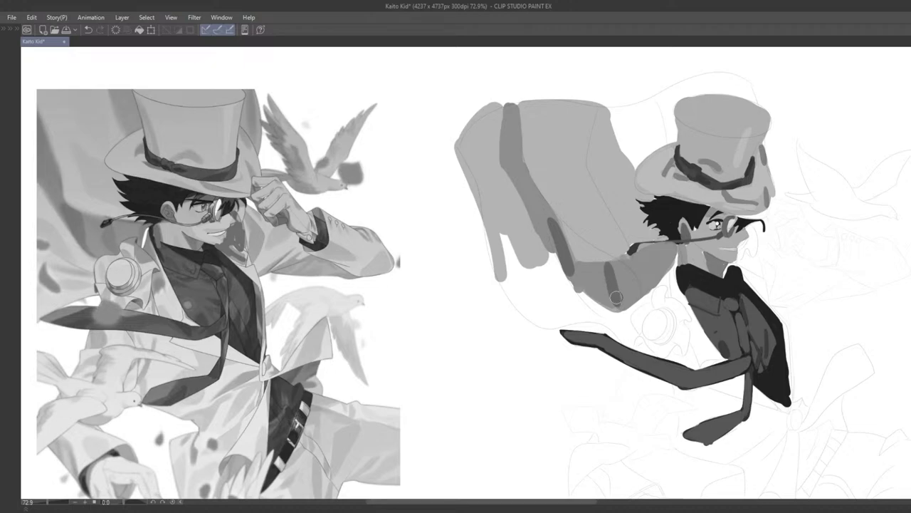
key(ctrl+z)
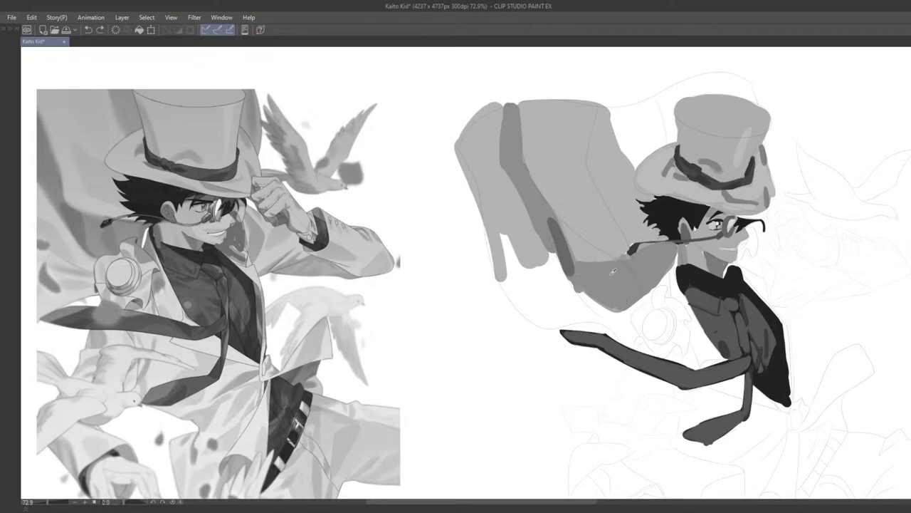
key(ctrl+z)
drag(609, 273, 617, 300)
key(ctrl+z)
Extend the outer cape section's light grey down around the fold to just above the tie's tail, filling the remaining gaps
scroll(615, 294, down, 3)
scroll(559, 292, up, 3)
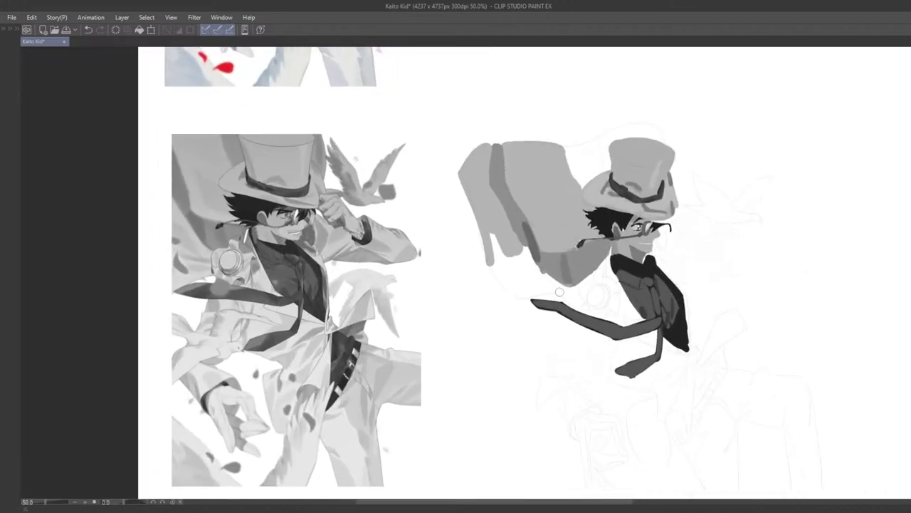
scroll(490, 217, up, 1)
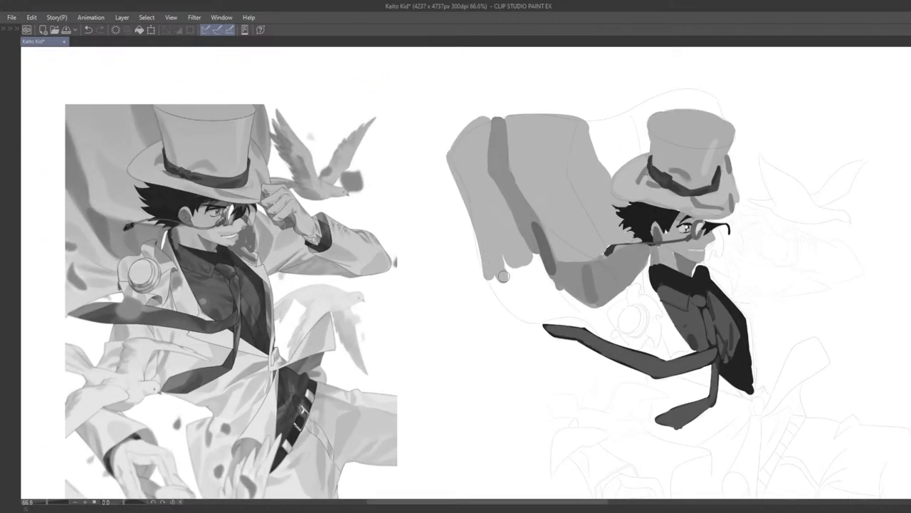
mouse_move(505, 269)
mouse_down()
mouse_move(539, 289)
mouse_move(501, 271)
mouse_move(536, 299)
mouse_move(525, 288)
mouse_move(518, 309)
mouse_up()
key(ctrl+z)
mouse_move(566, 311)
mouse_down()
mouse_move(536, 307)
mouse_move(604, 329)
mouse_move(556, 303)
mouse_move(570, 303)
mouse_move(520, 257)
mouse_move(570, 238)
mouse_move(499, 245)
mouse_move(494, 213)
mouse_move(516, 222)
mouse_move(509, 202)
mouse_move(518, 181)
mouse_move(483, 206)
mouse_move(478, 156)
mouse_move(476, 190)
mouse_move(502, 255)
mouse_up()
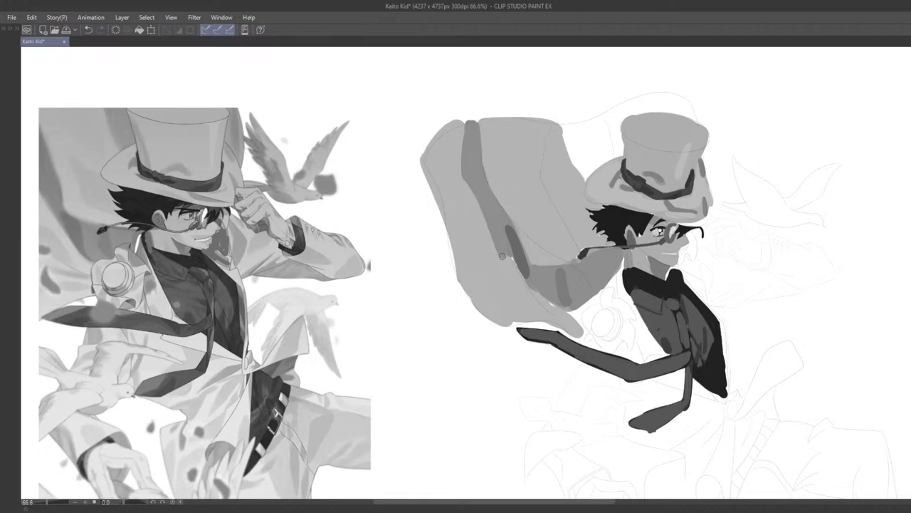
Reshape the darker shadow accent at the lower end of the cape's fold band into a pointed wedge, undoing stray strokes
key(ctrl+z)
drag(486, 218, 512, 267)
key(ctrl+z)
mouse_move(512, 262)
mouse_down()
mouse_move(525, 284)
mouse_move(516, 239)
mouse_move(533, 283)
mouse_up()
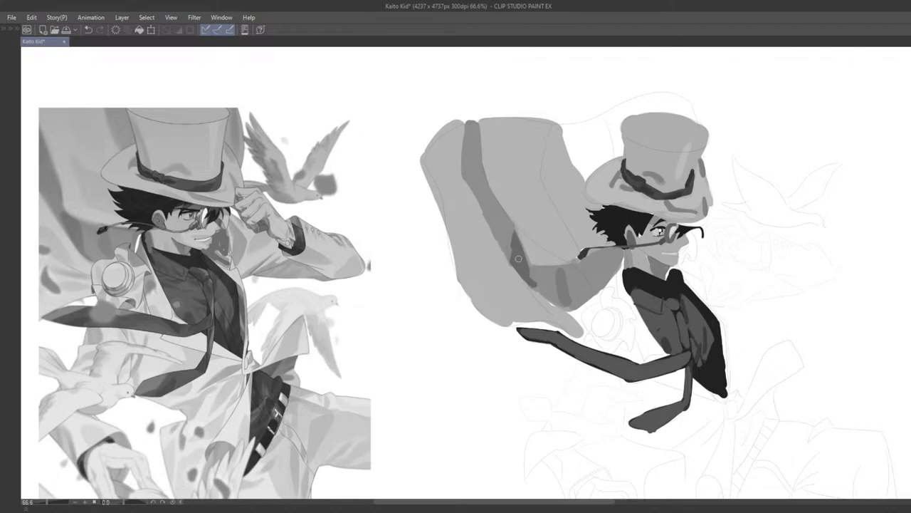
drag(521, 244, 531, 279)
key(ctrl+z)
key(ctrl+z)
drag(519, 240, 534, 280)
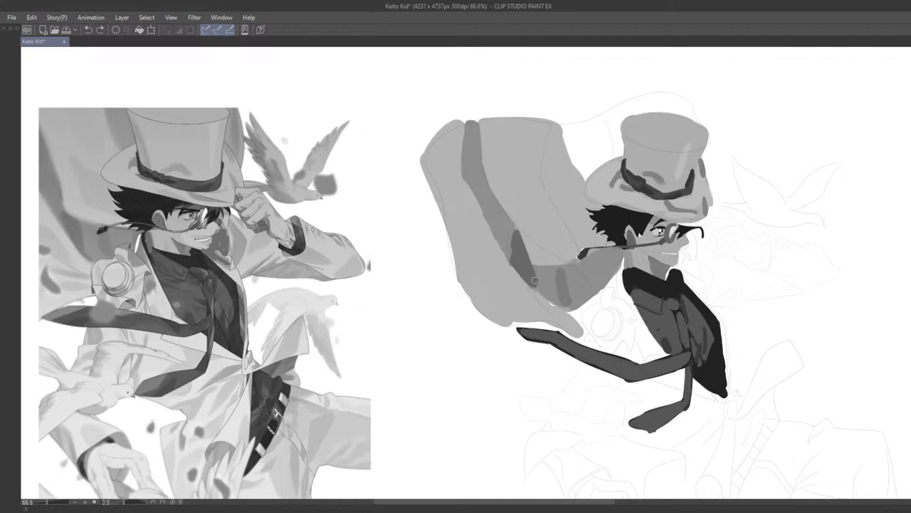
Resize the brush and paint a lighter grey over the upper part of the cape's middle panel, undoing misplaced strokes
alt+click(501, 295)
drag(448, 212, 504, 268)
key(ctrl+z)
key(bracketright)
key(bracketright)
key(bracketright)
key(bracketright)
key(bracketright)
key(bracketright)
key(bracketright)
key(bracketright)
key(bracketleft)
key(bracketleft)
key(bracketleft)
key(bracketleft)
key(bracketleft)
key(bracketleft)
key(bracketright)
key(bracketleft)
key(bracketleft)
key(bracketleft)
click(499, 122)
key(ctrl+z)
mouse_move(498, 124)
mouse_down()
mouse_move(522, 225)
mouse_move(537, 201)
mouse_move(538, 245)
mouse_move(493, 136)
mouse_move(529, 124)
mouse_move(514, 125)
mouse_move(540, 136)
mouse_move(536, 128)
mouse_move(507, 131)
mouse_move(530, 187)
mouse_up()
key(ctrl+z)
key(ctrl+z)
key(ctrl+z)
key(ctrl+z)
Extend the lighter grey down the cape's middle panel towards its lower end by the hair, undoing misplaced strokes
mouse_move(533, 144)
mouse_down()
mouse_move(528, 169)
mouse_move(559, 215)
mouse_up()
key(ctrl+z)
drag(529, 171, 564, 236)
key(ctrl+z)
key(ctrl+y)
key(ctrl+z)
key(ctrl+y)
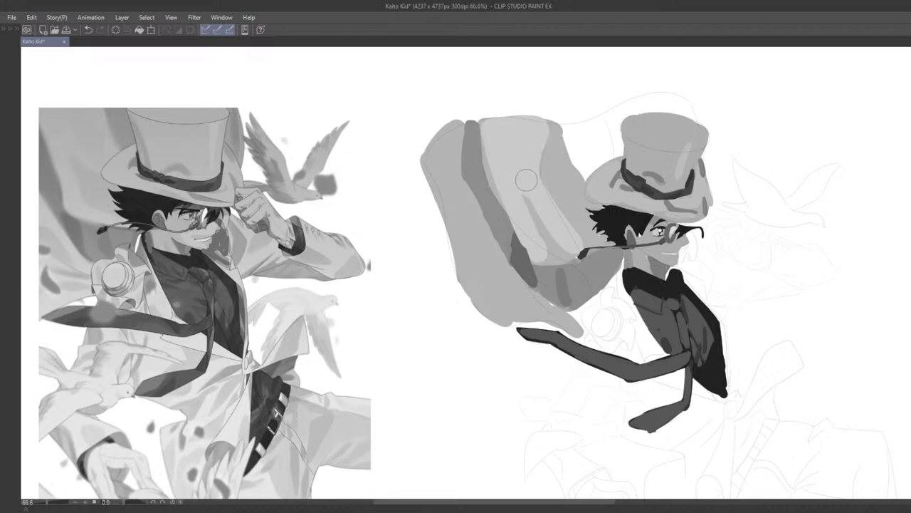
drag(536, 208, 539, 192)
drag(528, 269, 525, 267)
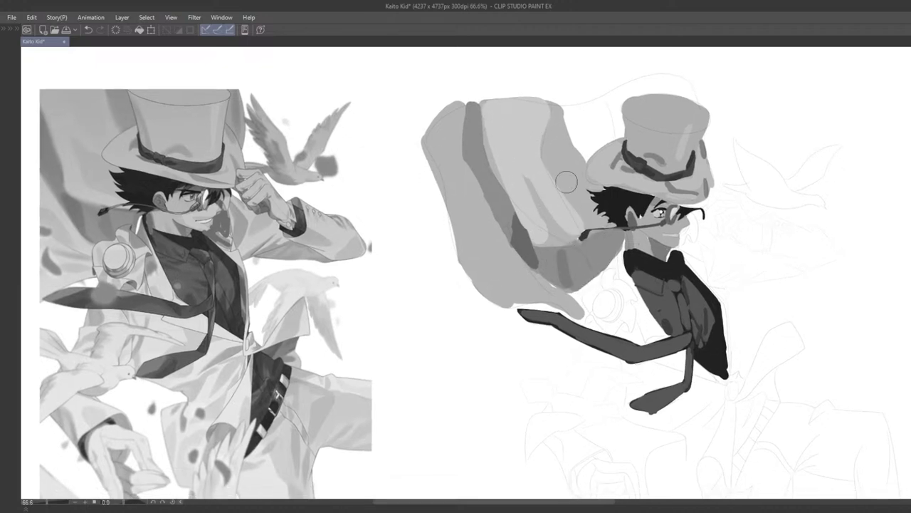
Paint a darker grey shadow strip along the middle panel's edge facing the hat, undoing strokes that run too wide
drag(561, 133, 560, 152)
key(ctrl+z)
mouse_move(558, 109)
mouse_down()
mouse_move(548, 143)
mouse_move(561, 182)
mouse_up()
key(ctrl+z)
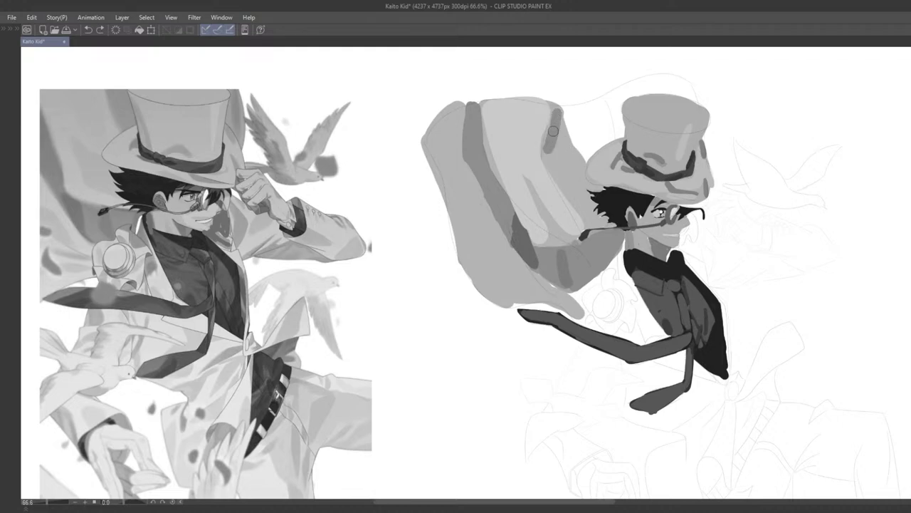
mouse_move(553, 131)
mouse_down()
mouse_move(566, 182)
mouse_move(560, 140)
mouse_up()
mouse_move(574, 180)
mouse_down()
mouse_move(542, 220)
mouse_move(521, 197)
mouse_up()
mouse_move(505, 118)
mouse_down()
mouse_move(500, 141)
mouse_move(500, 122)
mouse_move(507, 127)
mouse_move(509, 165)
mouse_move(508, 143)
mouse_move(526, 184)
mouse_up()
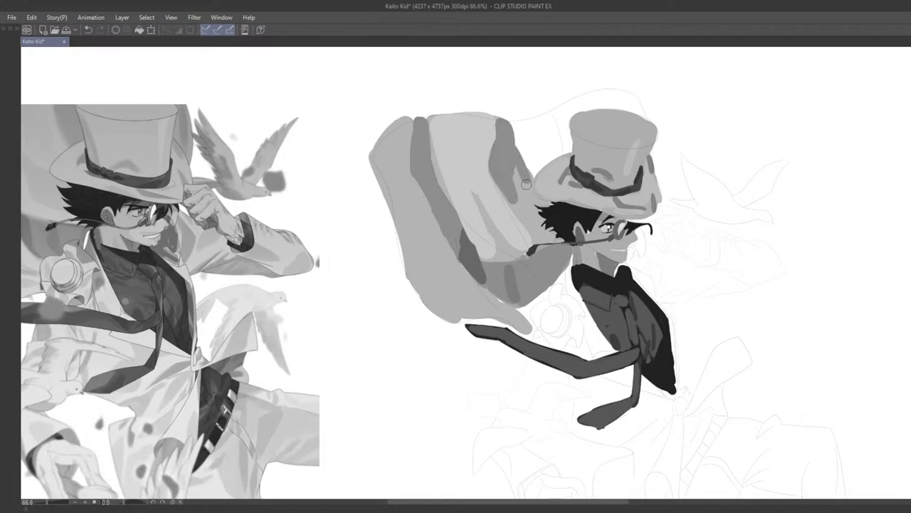
key(ctrl+z)
mouse_move(510, 152)
mouse_down()
mouse_move(529, 180)
mouse_move(548, 178)
mouse_move(532, 188)
mouse_up()
mouse_move(521, 151)
mouse_down()
mouse_move(547, 206)
mouse_move(545, 195)
mouse_up()
key(ctrl+z)
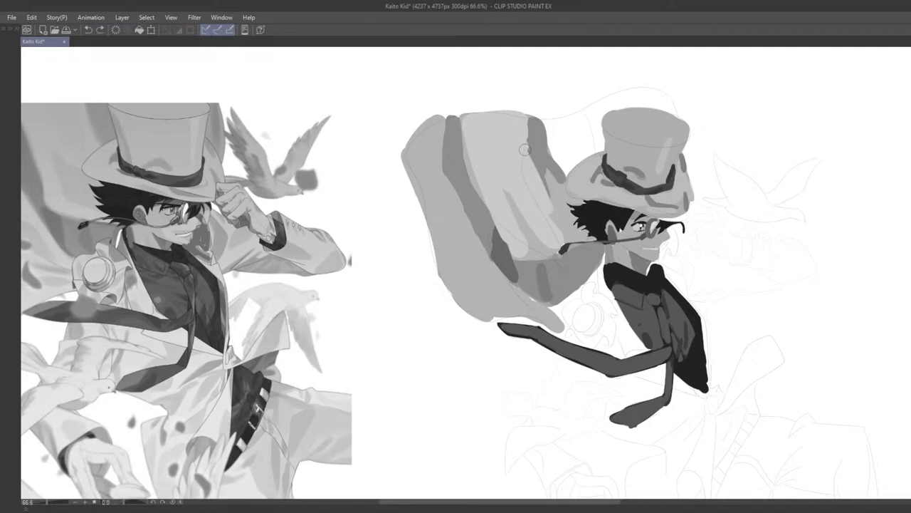
Fill the rest of the middle panel with the lighter grey, shaping a wedge of mid-grey shadow at its lower end
mouse_move(525, 144)
mouse_down()
mouse_move(543, 176)
mouse_move(523, 134)
mouse_move(559, 190)
mouse_move(561, 228)
mouse_move(546, 217)
mouse_move(551, 231)
mouse_move(519, 249)
mouse_move(506, 220)
mouse_move(516, 219)
mouse_move(512, 196)
mouse_move(516, 225)
mouse_move(506, 184)
mouse_move(538, 224)
mouse_move(514, 200)
mouse_move(520, 224)
mouse_move(544, 243)
mouse_up()
scroll(541, 245, down, 6)
scroll(587, 167, up, 4)
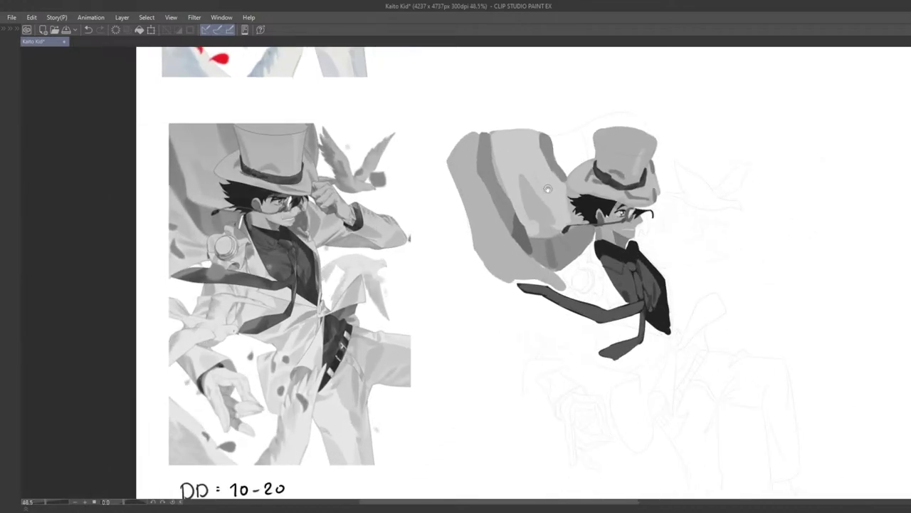
scroll(556, 202, up, 1)
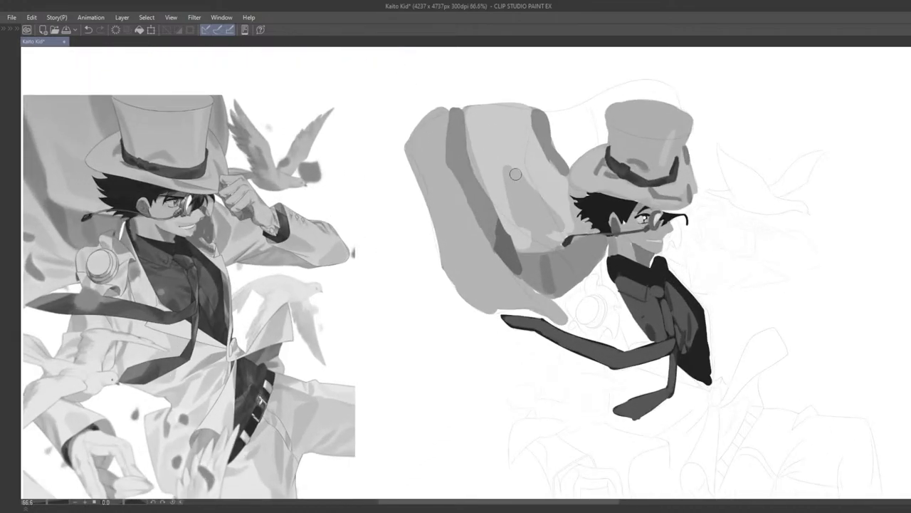
scroll(553, 234, down, 3)
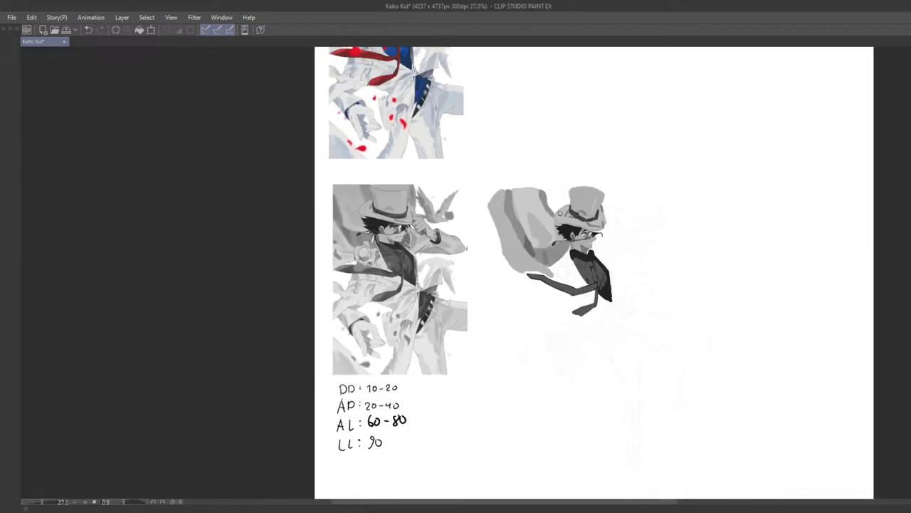
scroll(538, 231, up, 1)
scroll(538, 231, up, 2)
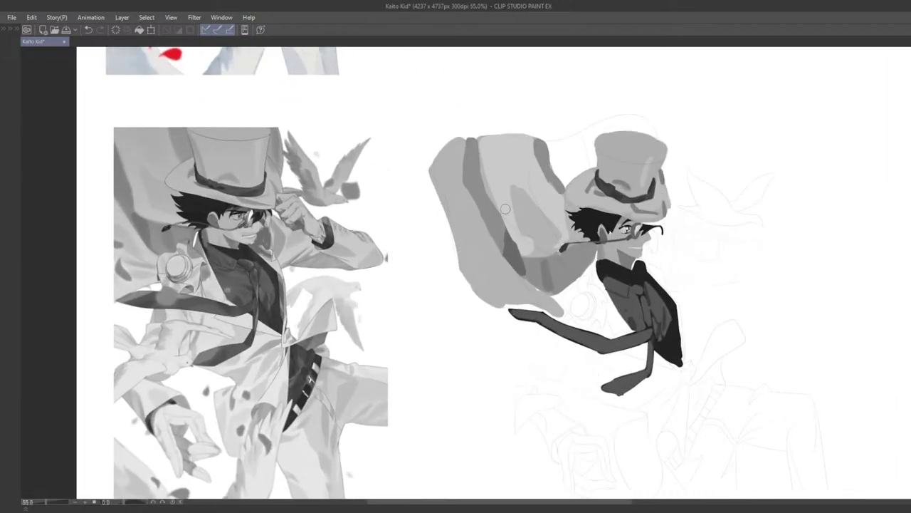
key(ctrl+z)
mouse_move(507, 220)
mouse_down()
mouse_move(537, 248)
mouse_move(554, 245)
mouse_move(550, 232)
mouse_move(564, 231)
mouse_move(545, 207)
mouse_up()
alt+click(542, 231)
scroll(546, 189, down, 3)
scroll(546, 207, up, 2)
scroll(545, 188, up, 2)
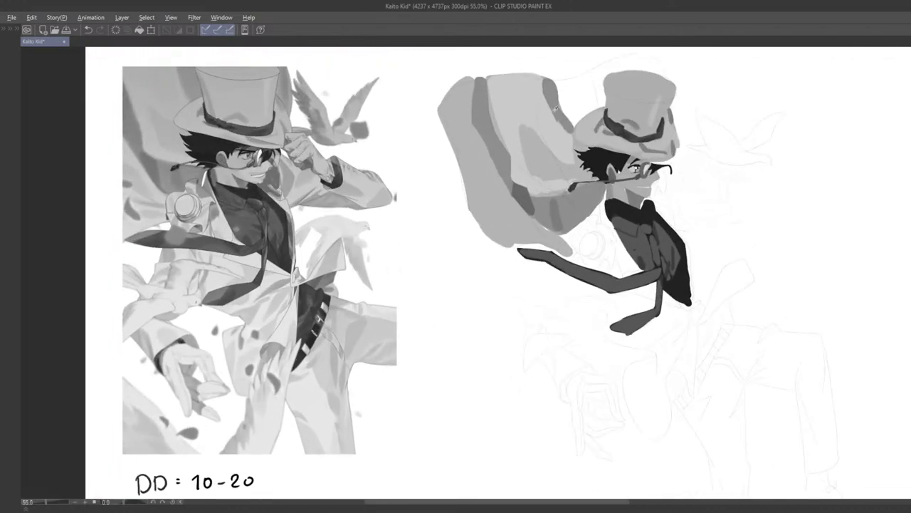
mouse_move(545, 146)
mouse_down()
mouse_move(528, 131)
mouse_move(566, 161)
mouse_up()
drag(575, 198, 571, 228)
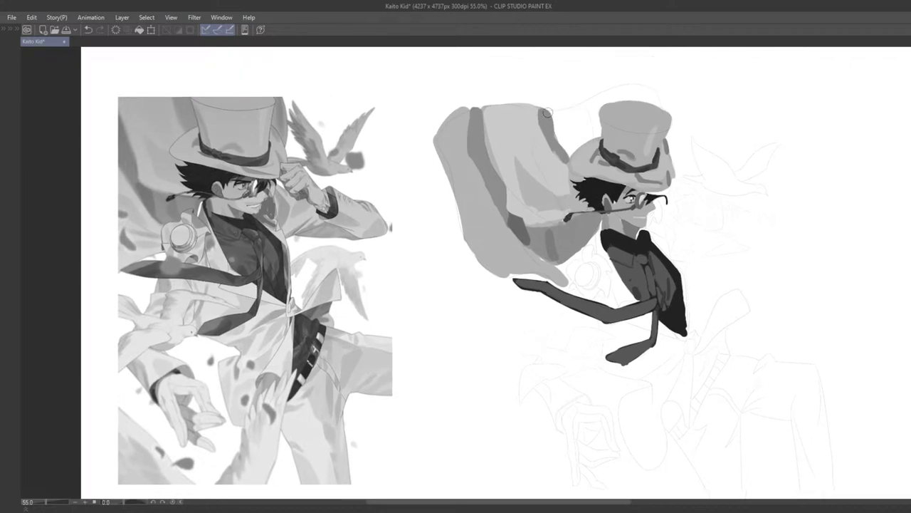
Paint the cape section behind the hat in light grey and widen the dark strip beside it, undoing misplaced strokes
mouse_move(547, 113)
mouse_down()
mouse_move(562, 143)
mouse_move(580, 109)
mouse_move(566, 115)
mouse_move(575, 141)
mouse_move(591, 121)
mouse_move(595, 128)
mouse_move(590, 112)
mouse_move(564, 117)
mouse_move(576, 142)
mouse_move(576, 113)
mouse_move(605, 94)
mouse_move(637, 91)
mouse_move(597, 104)
mouse_move(647, 96)
mouse_move(626, 94)
mouse_move(654, 96)
mouse_up()
key(ctrl+z)
key(ctrl+z)
mouse_move(569, 117)
mouse_down()
mouse_move(575, 144)
mouse_move(596, 127)
mouse_move(562, 129)
mouse_up()
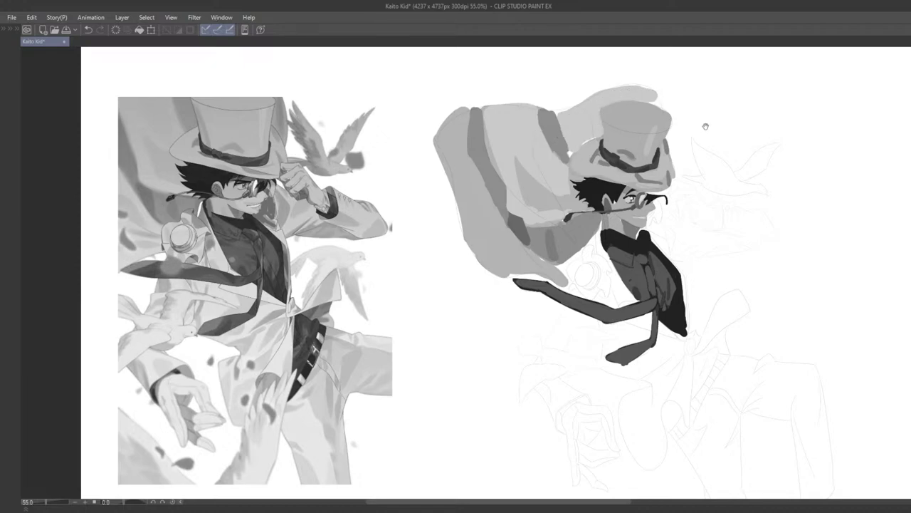
mouse_move(705, 127)
mouse_down()
mouse_move(681, 130)
mouse_move(627, 97)
mouse_move(647, 138)
mouse_up()
Add a mid-grey shadow at the cape's far end beyond the hat crown, undoing strokes that miss the shape
key(ctrl+z)
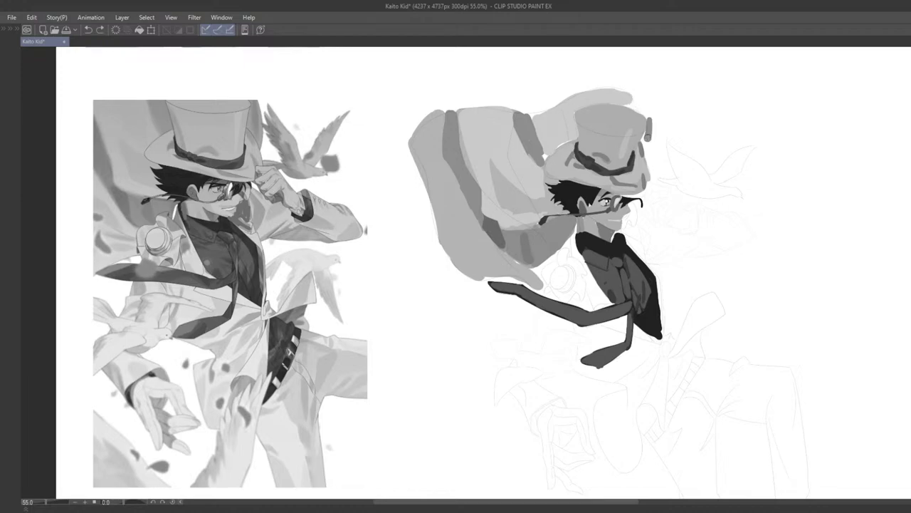
key(ctrl+z)
drag(649, 106, 645, 137)
mouse_move(623, 98)
mouse_down()
mouse_move(642, 105)
mouse_move(644, 141)
mouse_move(641, 121)
mouse_move(652, 139)
mouse_up()
key(ctrl+z)
key(ctrl+z)
alt+click(651, 113)
key(ctrl+z)
key(ctrl+z)
mouse_move(656, 108)
mouse_down()
mouse_move(647, 144)
mouse_move(619, 150)
mouse_up()
key(ctrl+z)
key(ctrl+z)
drag(600, 110, 596, 139)
key(ctrl+z)
scroll(603, 154, down, 5)
drag(672, 103, 615, 161)
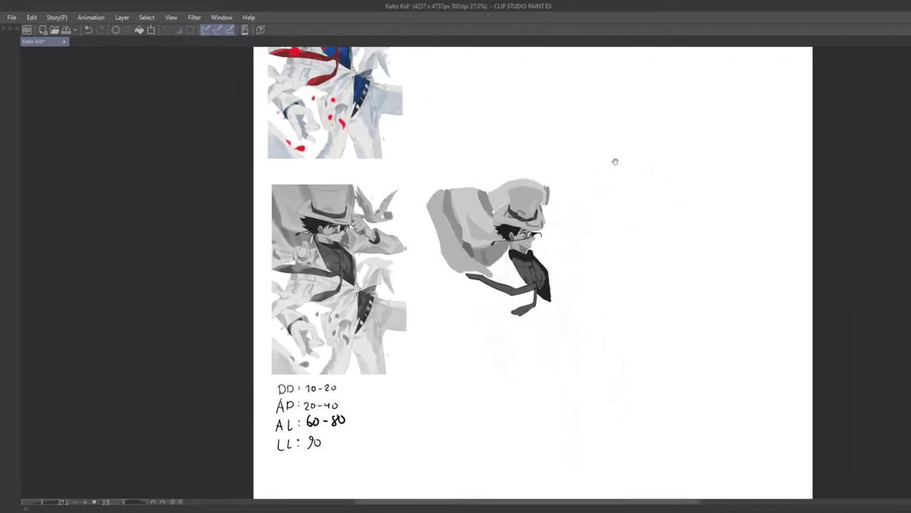
Paint light grey around the shadow at the cape's far end, narrowing it to a thin streak
scroll(559, 142, up, 4)
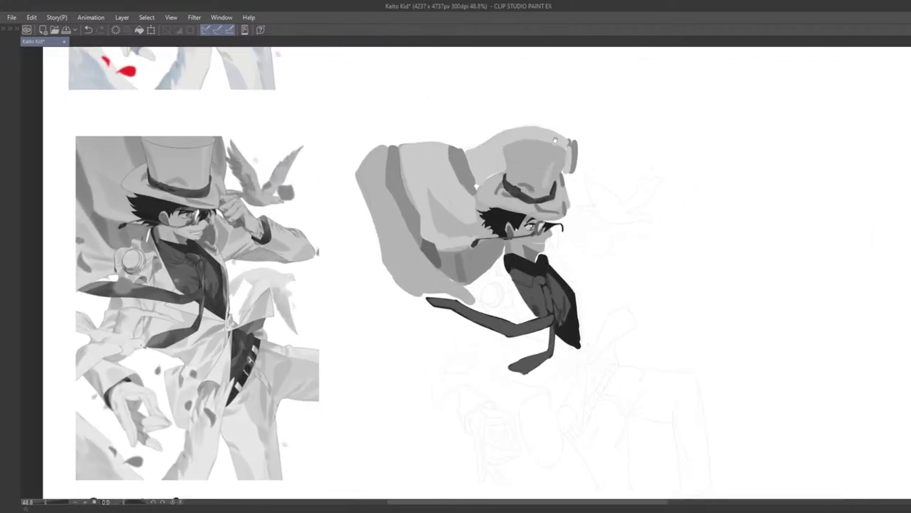
mouse_move(555, 140)
mouse_down()
mouse_move(564, 135)
mouse_move(584, 160)
mouse_up()
alt+click(580, 148)
key(ctrl+z)
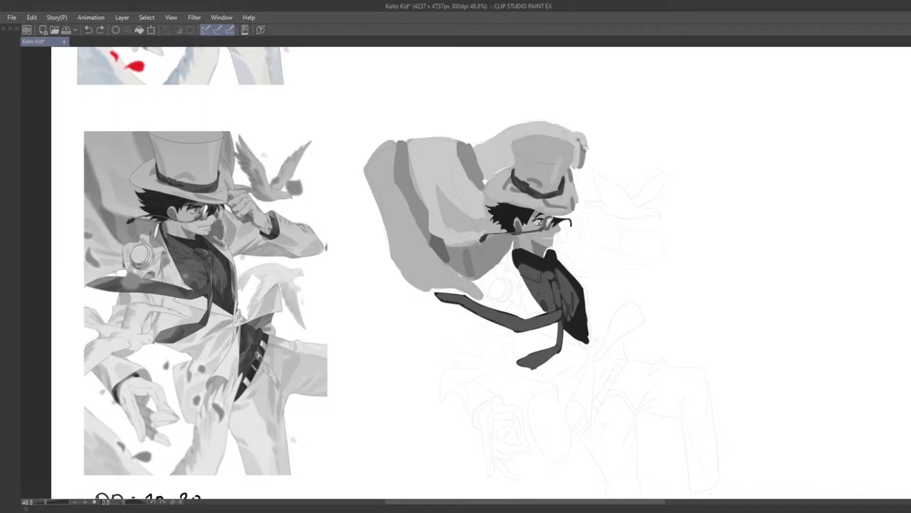
scroll(578, 142, down, 5)
drag(685, 111, 656, 155)
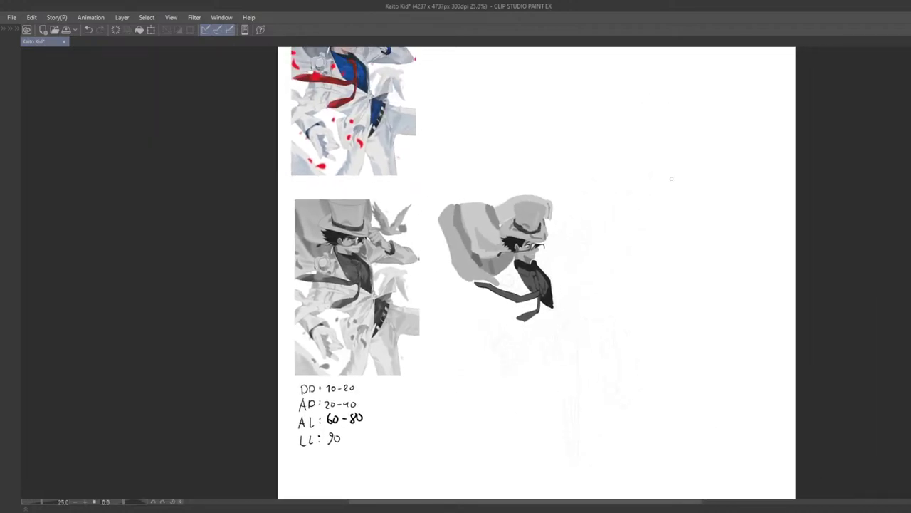
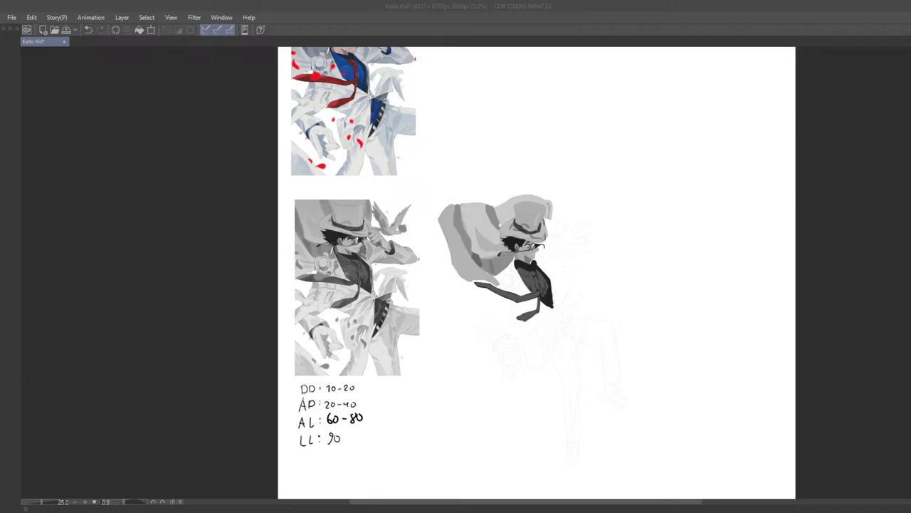
Sample the fold band's grey and smooth the band's edge along the middle panel down to the shadow accent
key(ctrl+alt+0)
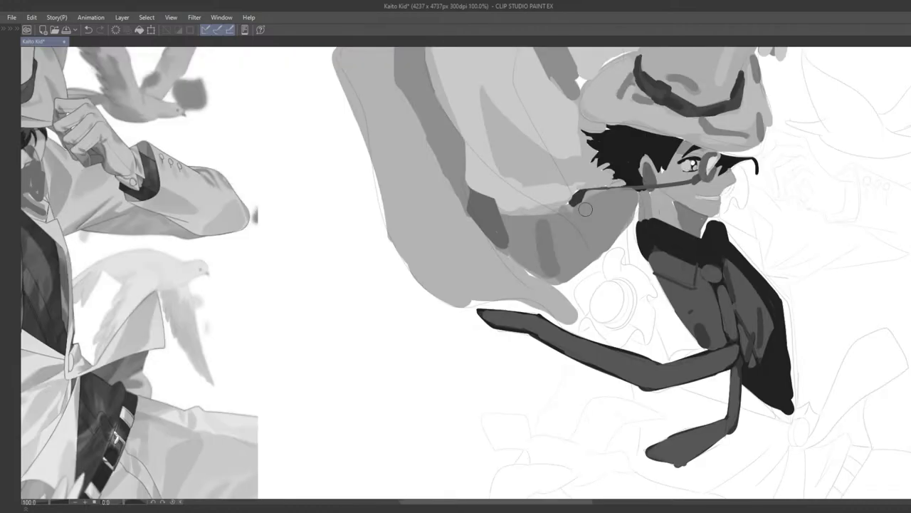
scroll(451, 280, down, 2)
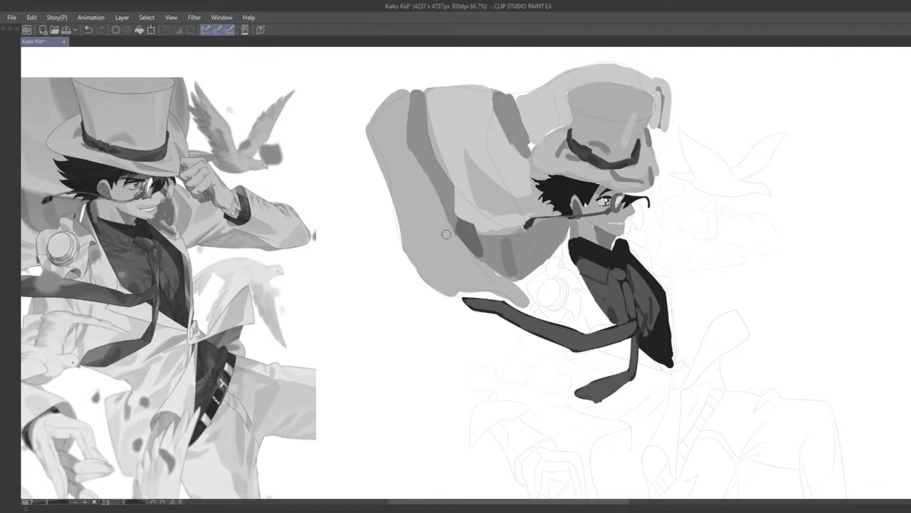
drag(445, 249, 545, 236)
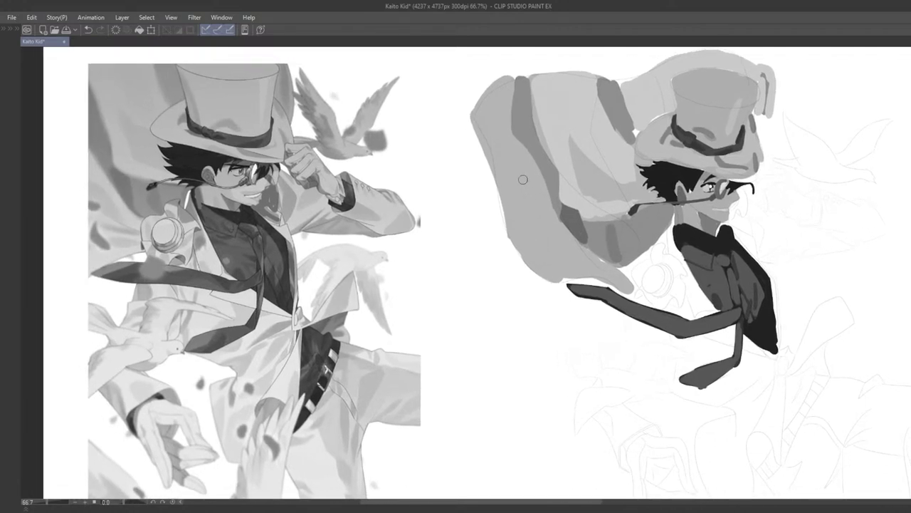
key(ctrl+z)
alt+click(542, 168)
mouse_move(529, 126)
mouse_down()
mouse_move(541, 155)
mouse_move(529, 102)
mouse_move(558, 195)
mouse_up()
drag(564, 211, 557, 190)
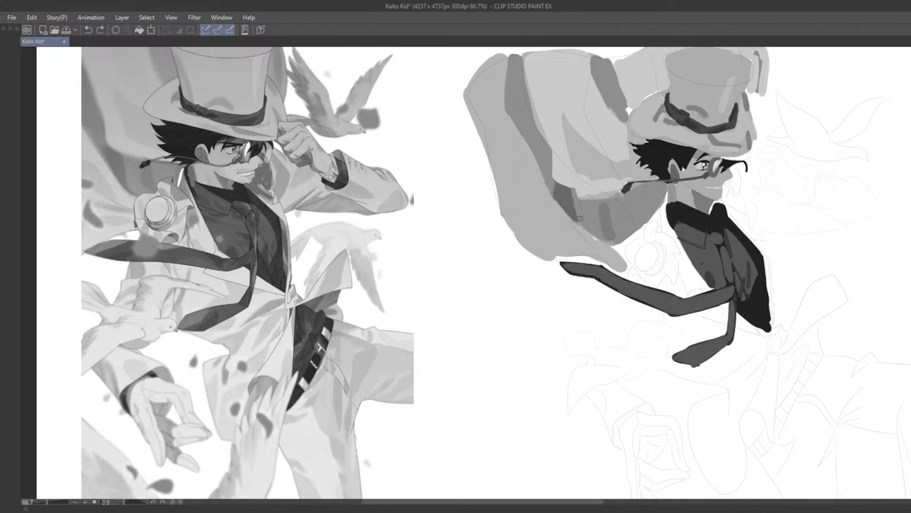
mouse_move(572, 196)
mouse_down()
mouse_move(583, 219)
mouse_move(577, 199)
mouse_move(593, 204)
mouse_move(575, 204)
mouse_move(579, 212)
mouse_move(571, 191)
mouse_move(579, 220)
mouse_up()
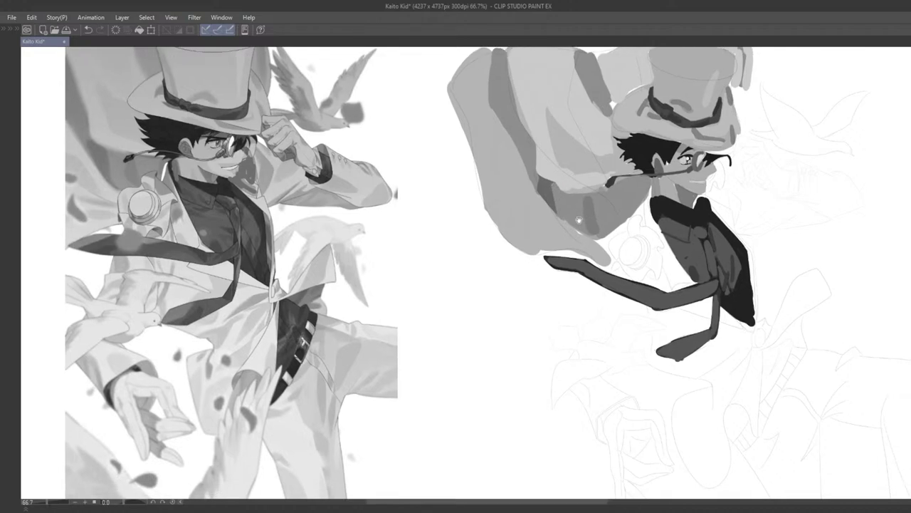
Refine the shadow accent at the fold band's lower end with its sampled dark grey, undoing misplaced strokes
alt+click(554, 199)
mouse_move(543, 191)
mouse_down()
mouse_move(561, 223)
mouse_move(556, 215)
mouse_up()
key(ctrl+z)
key(ctrl+z)
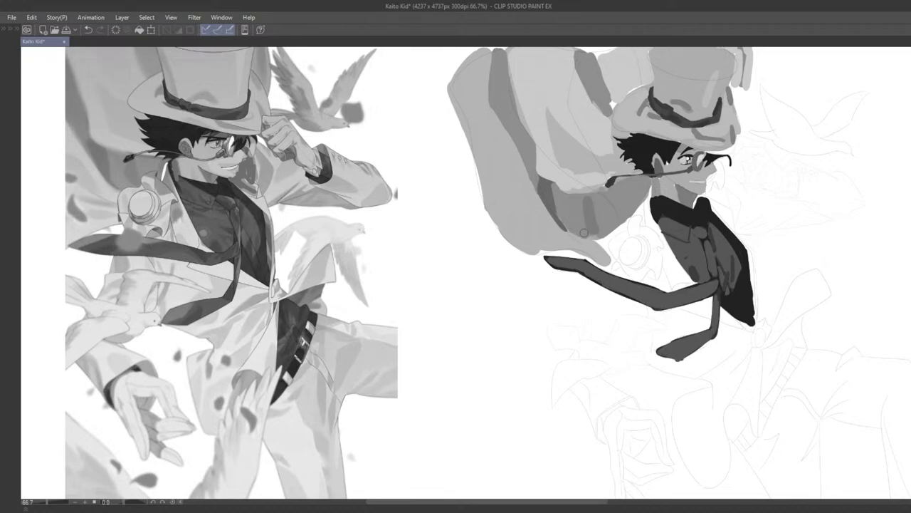
mouse_move(573, 249)
mouse_down()
mouse_move(571, 241)
mouse_move(585, 241)
mouse_move(521, 229)
mouse_move(499, 202)
mouse_move(523, 233)
mouse_up()
Paint a lighter grey highlight band diagonally down the outer cape section beside the fold band, redoing it until it fits
alt+click(551, 221)
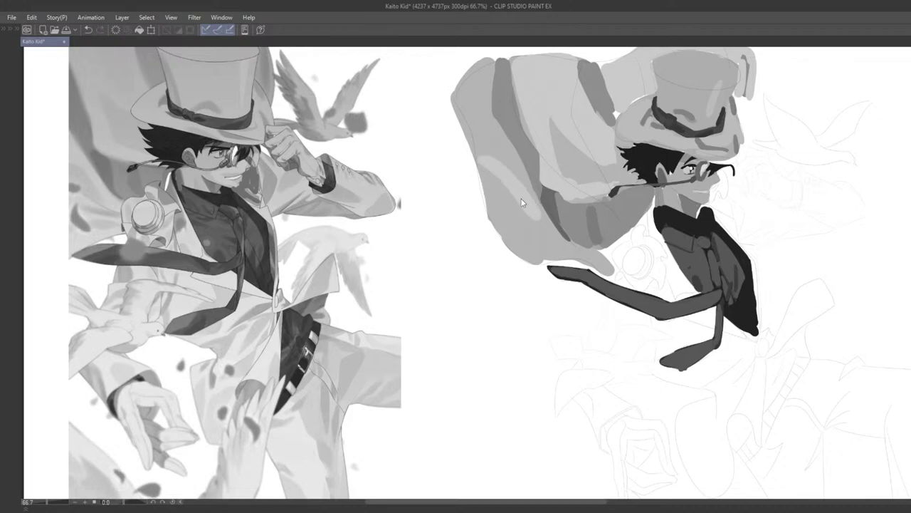
drag(487, 155, 539, 223)
key(ctrl+z)
drag(485, 156, 537, 217)
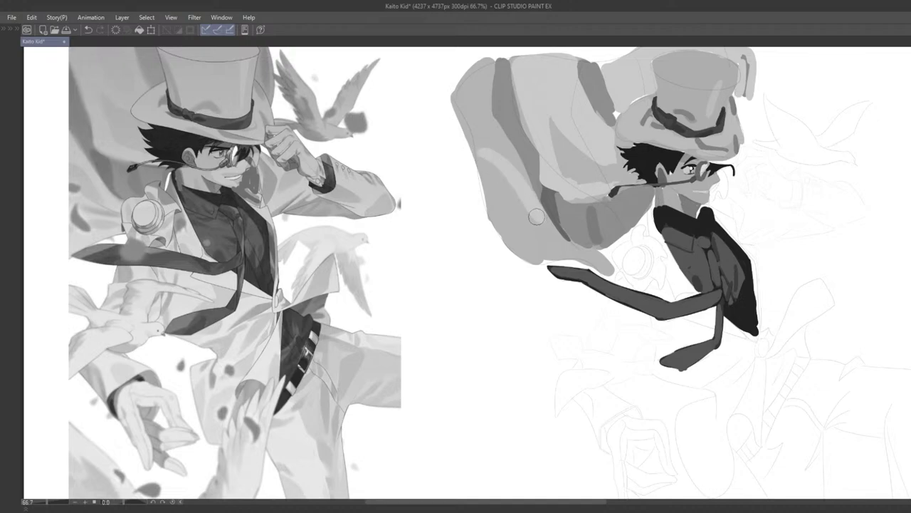
key(ctrl+z)
drag(482, 139, 536, 223)
key(ctrl+z)
key(ctrl+y)
key(ctrl+z)
key(ctrl+y)
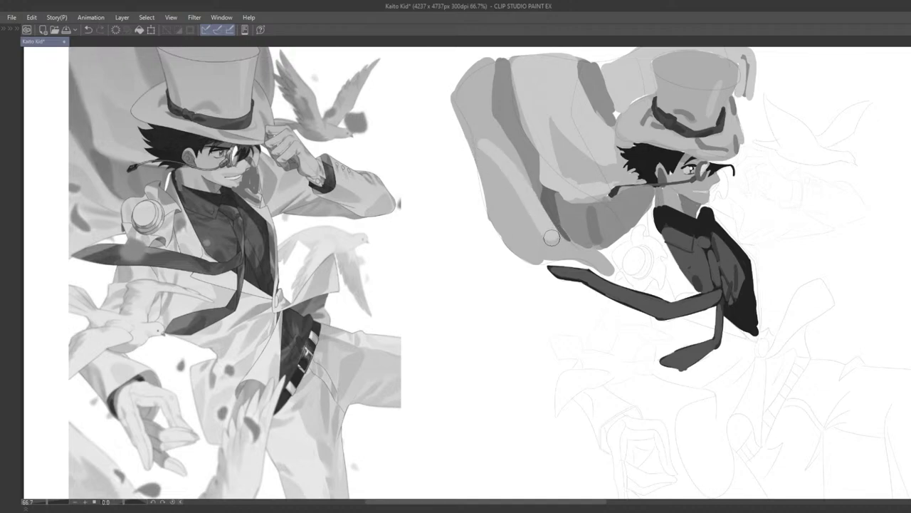
Try extending the lighter grey along the cape's lower edge towards its tip, undoing misplaced strokes
key(ctrl+z)
drag(556, 241, 604, 257)
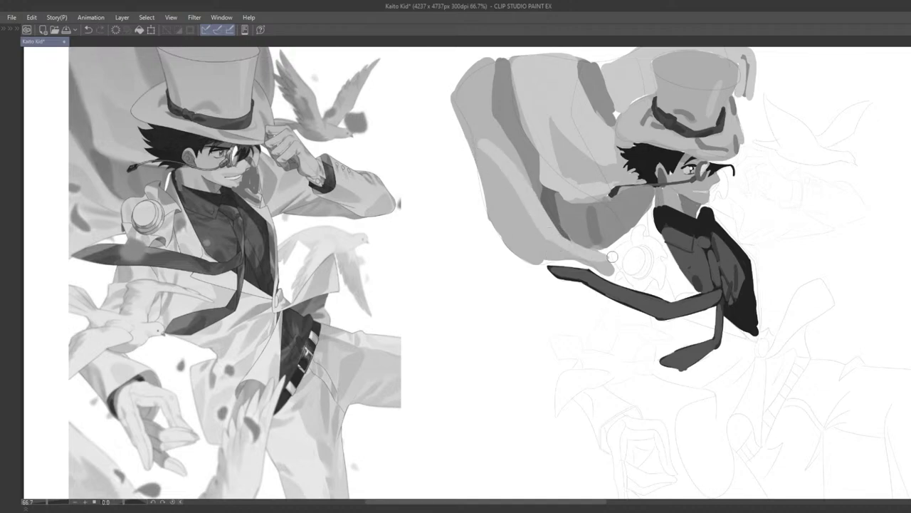
key(ctrl+z)
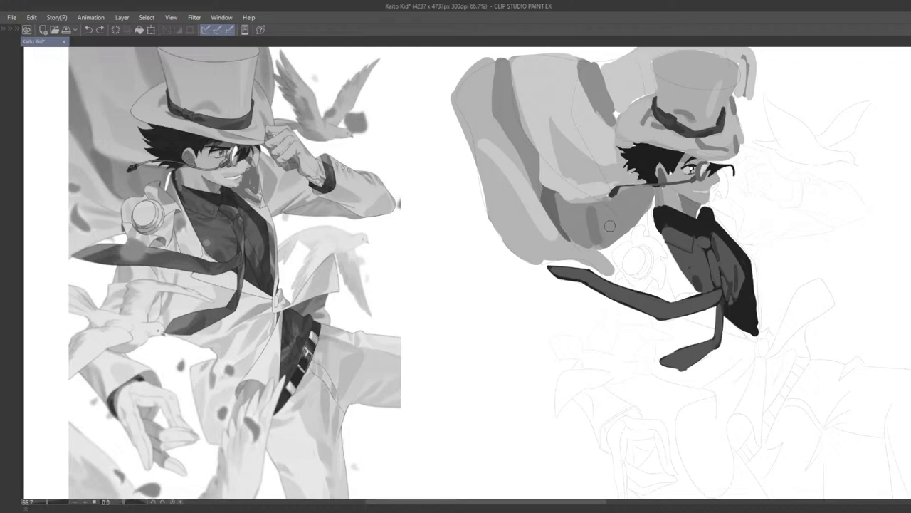
key(ctrl+y)
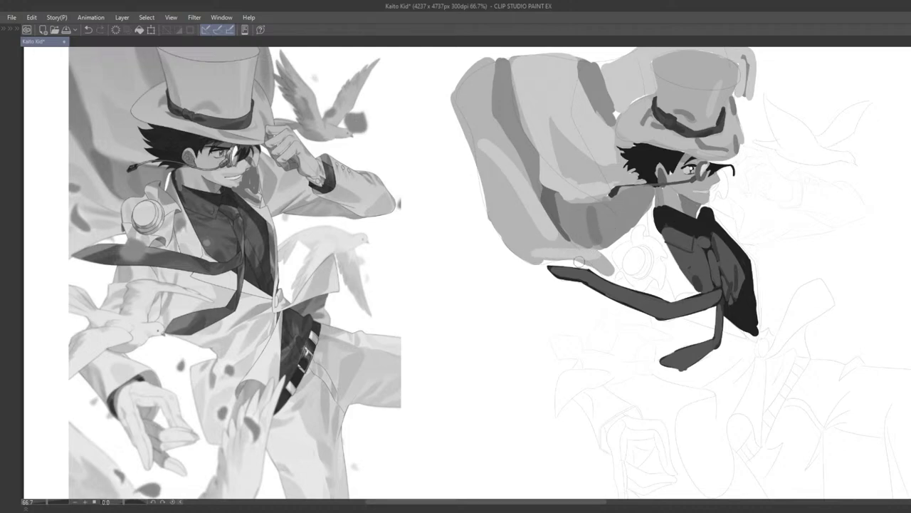
key(ctrl+z)
Fill the lower part of the outer cape section with the lighter grey, leaving a thin darker outer edge
drag(490, 181, 539, 238)
drag(476, 167, 519, 227)
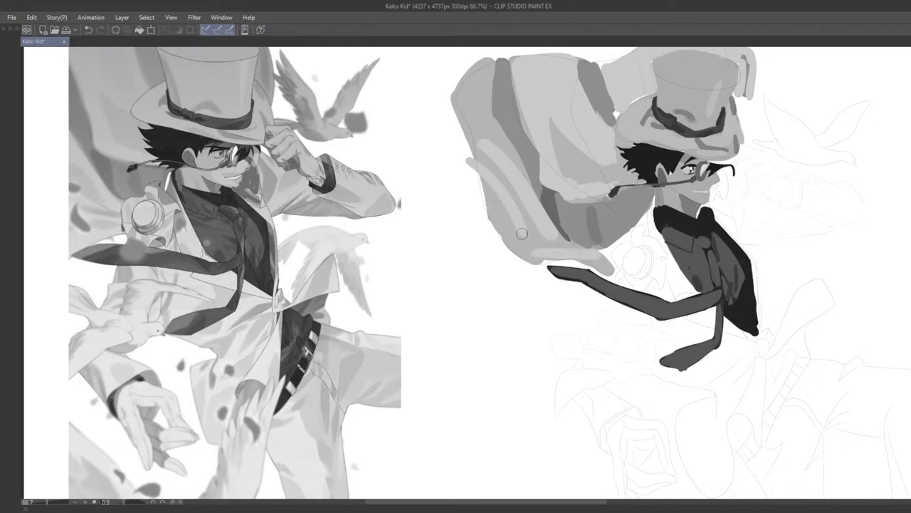
key(ctrl+z)
mouse_move(501, 174)
mouse_down()
mouse_move(523, 225)
mouse_move(486, 157)
mouse_move(507, 213)
mouse_move(555, 248)
mouse_up()
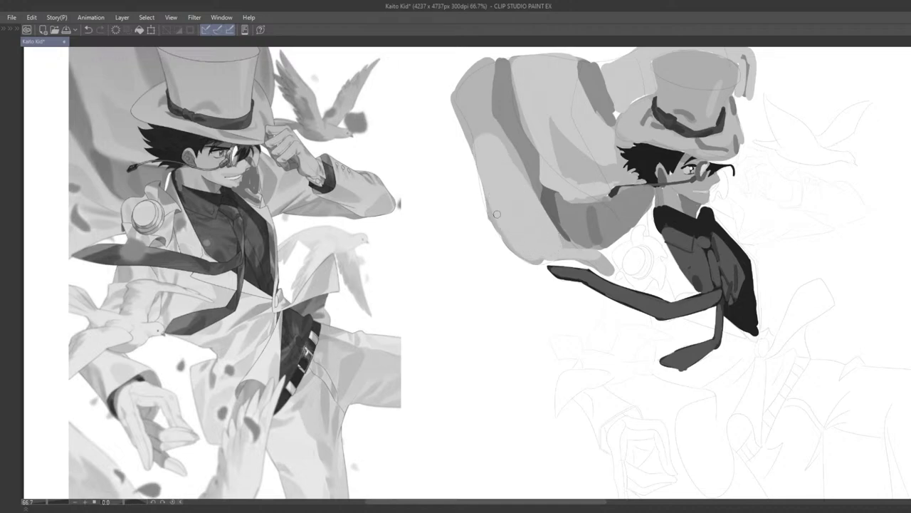
mouse_move(493, 211)
mouse_down()
mouse_move(500, 202)
mouse_move(524, 245)
mouse_move(554, 261)
mouse_move(601, 256)
mouse_move(582, 233)
mouse_move(551, 222)
mouse_up()
key(ctrl+z)
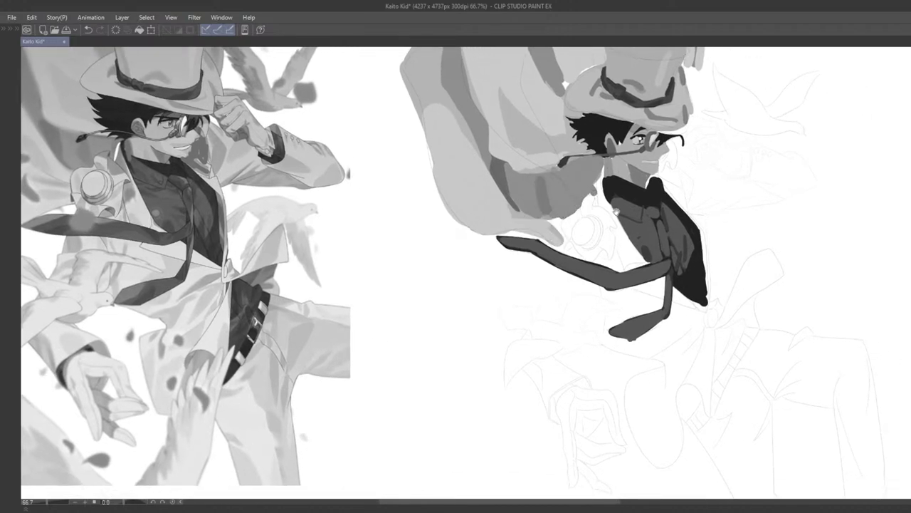
Compare the painted cape's overall values and fold shapes with the greyscale reference
scroll(577, 181, right, 1)
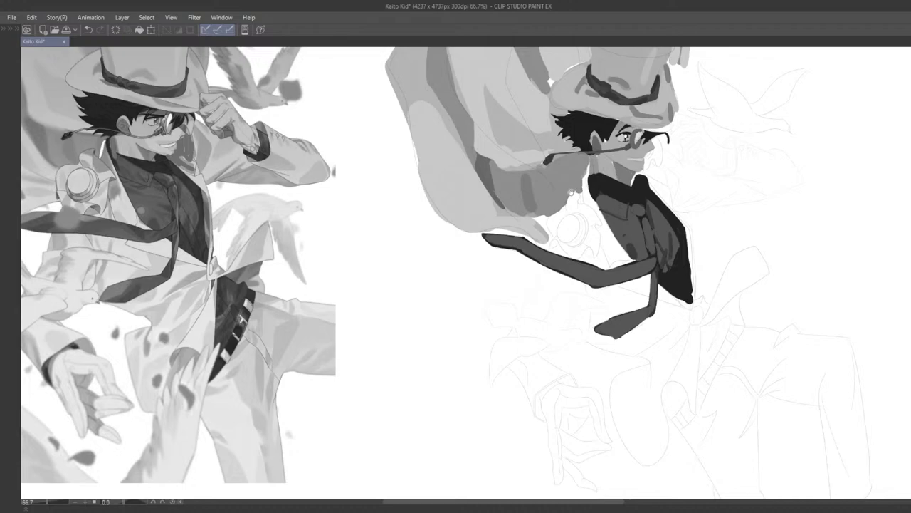
drag(570, 190, 574, 186)
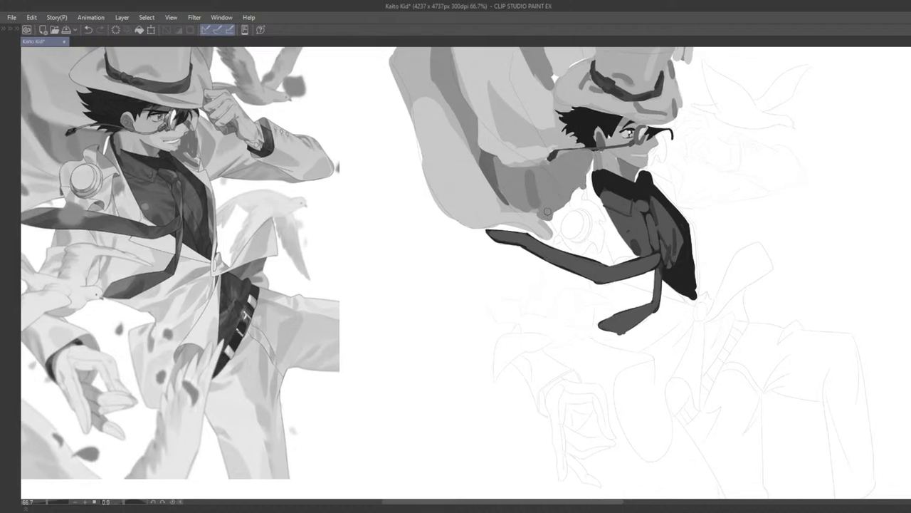
scroll(545, 213, down, 5)
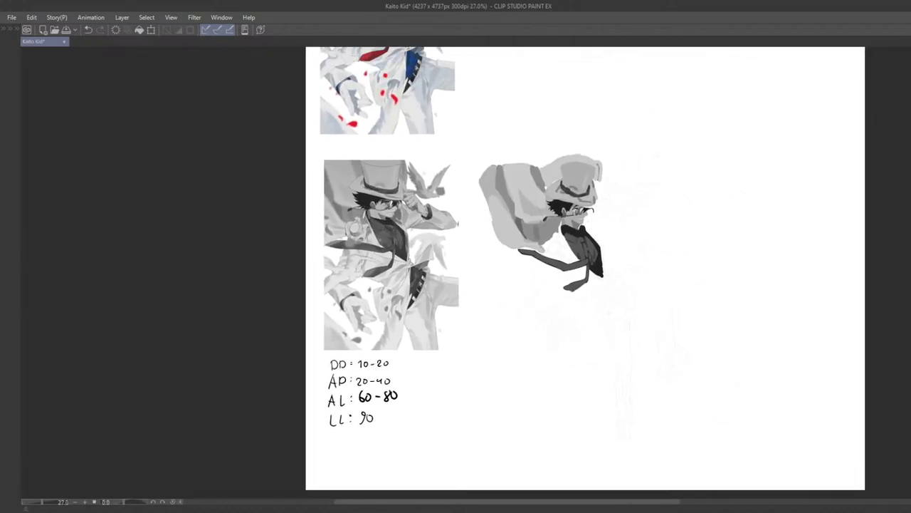
scroll(541, 215, up, 4)
drag(520, 242, 522, 275)
scroll(522, 275, up, 1)
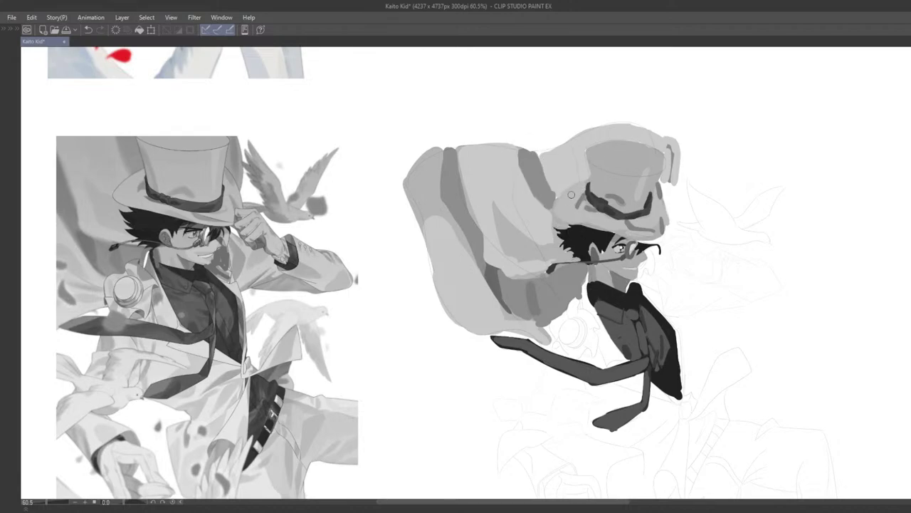
scroll(584, 188, down, 5)
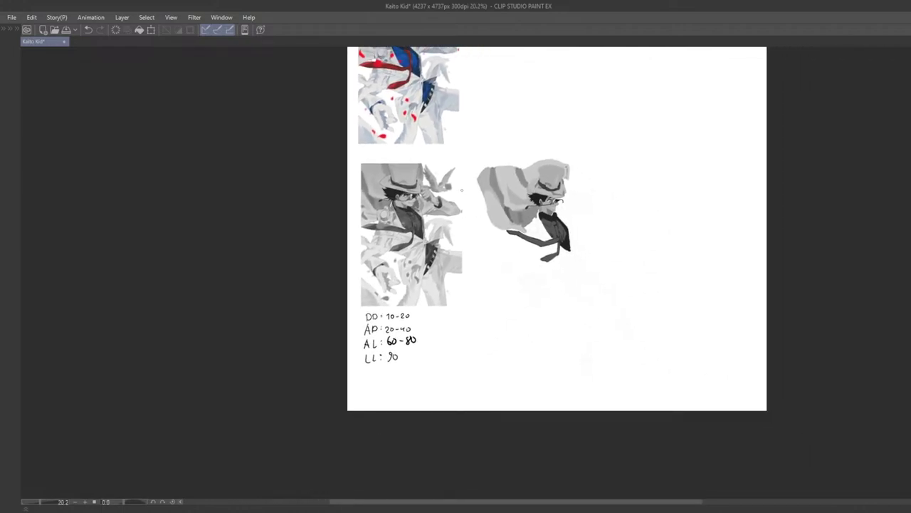
scroll(461, 190, up, 5)
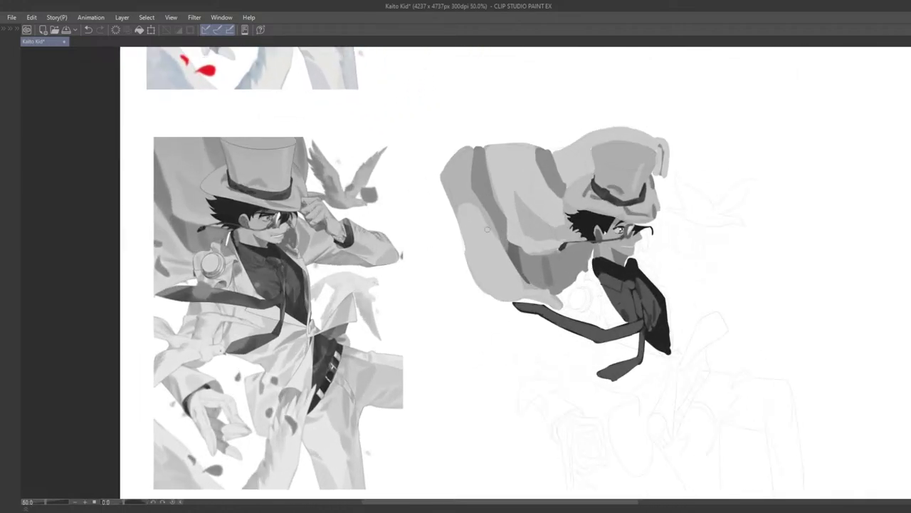
Extend the cape's sampled light grey over the fold band's lower end towards the tip, undoing a misplaced stroke
alt+click(509, 196)
mouse_move(496, 163)
mouse_down()
mouse_move(496, 196)
mouse_move(505, 203)
mouse_move(507, 185)
mouse_up()
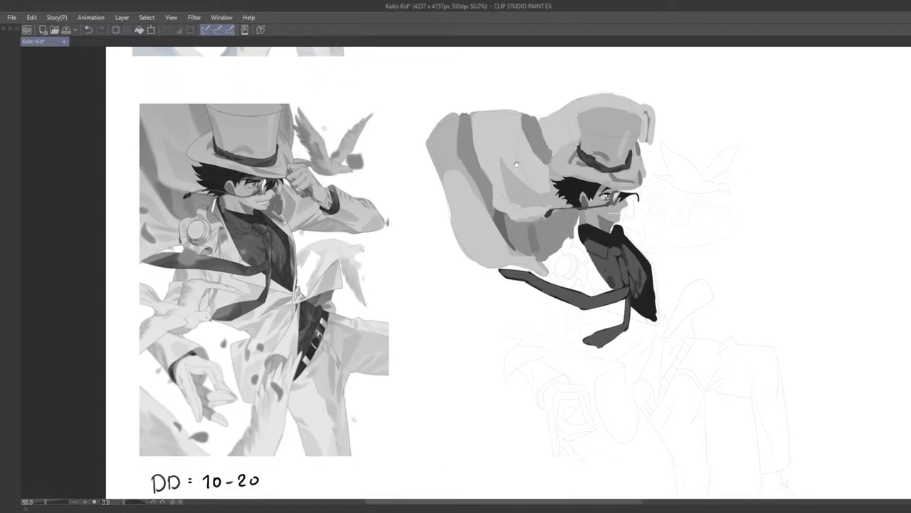
scroll(511, 183, down, 1)
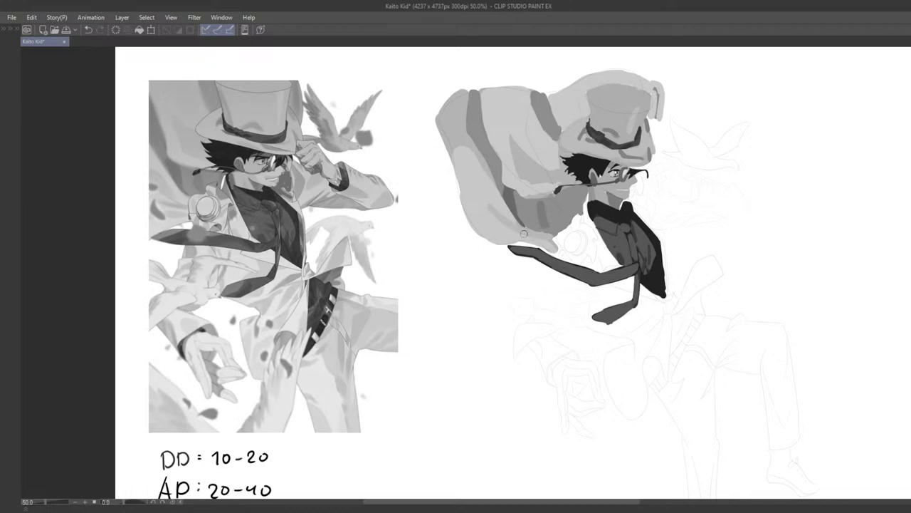
mouse_move(500, 205)
mouse_down()
mouse_move(556, 229)
mouse_move(543, 227)
mouse_up()
key(ctrl+z)
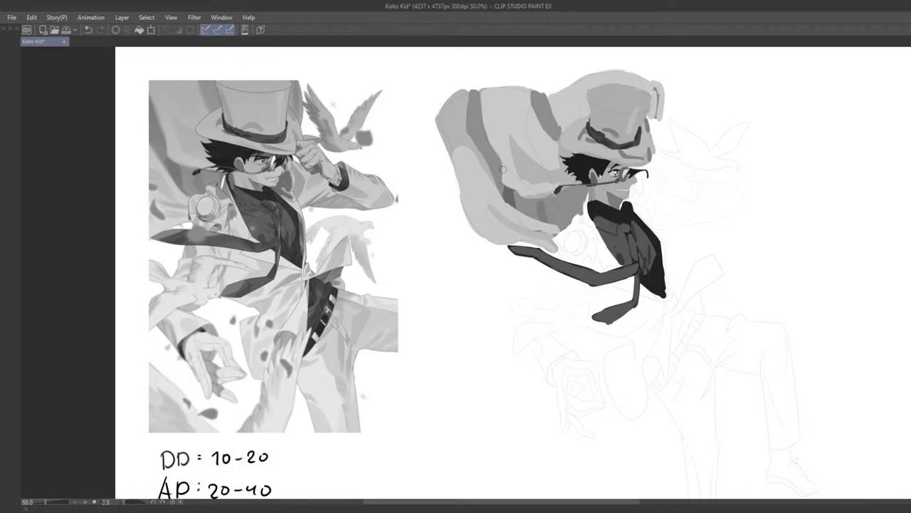
Refine the dark accent at the fold band's lower end with its sampled grey, undoing misplaced strokes
drag(504, 178, 512, 195)
key(ctrl+z)
key(ctrl+z)
key(ctrl+z)
key(ctrl+z)
drag(504, 182, 492, 176)
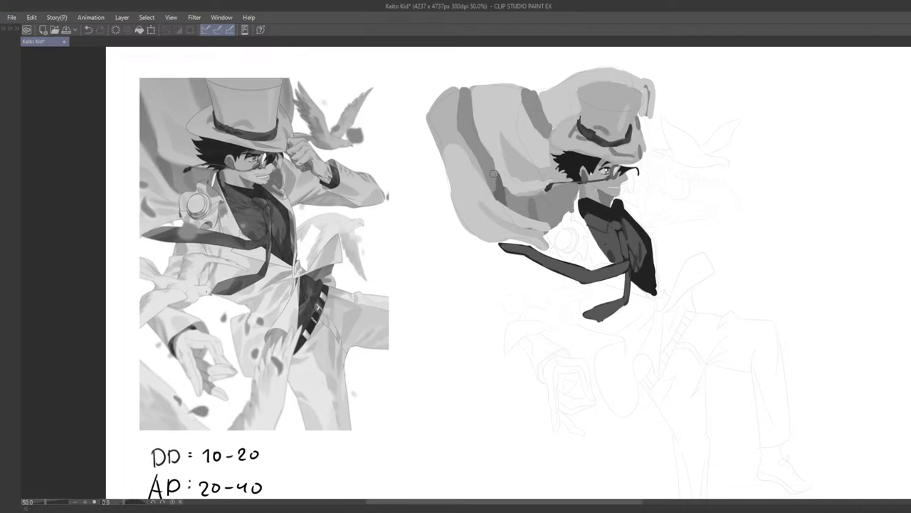
alt+click(500, 185)
drag(497, 181, 499, 181)
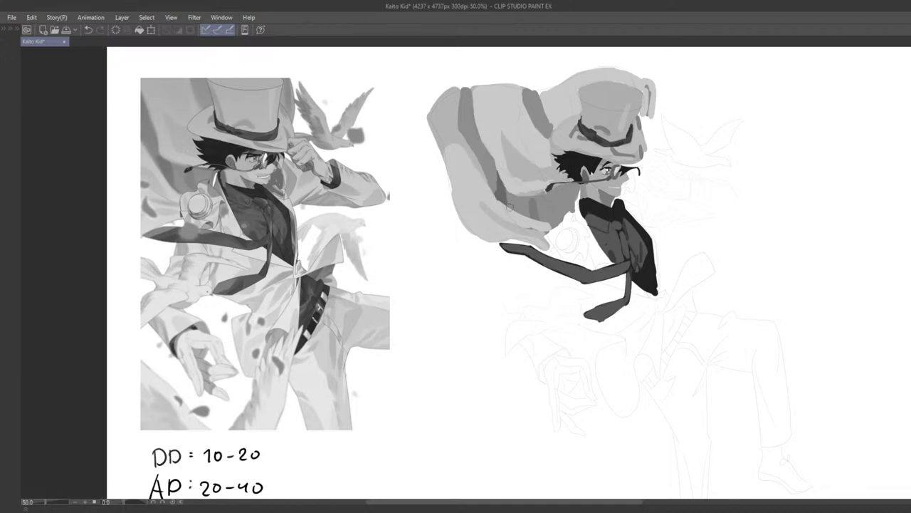
Clean up the edge of the short dark fold beside the hat using the sampled light grey of the cape
scroll(511, 195, down, 2)
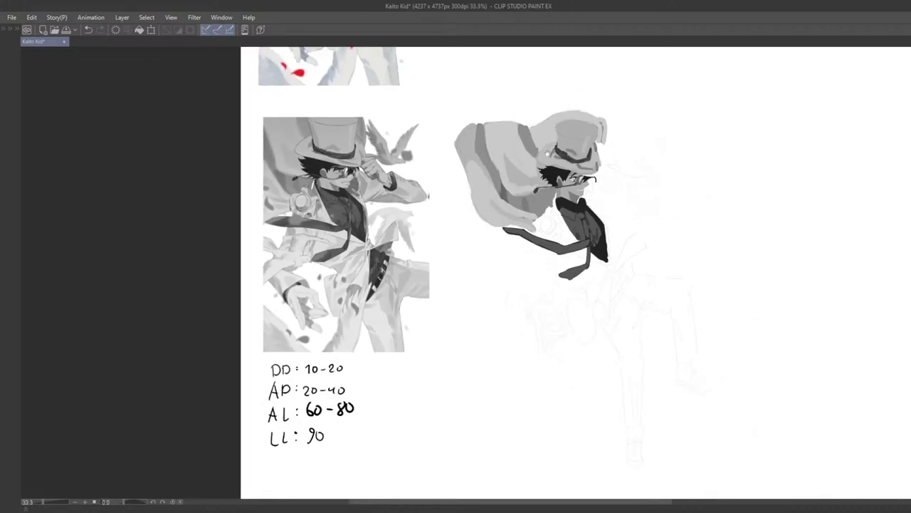
drag(531, 160, 503, 226)
scroll(504, 226, up, 3)
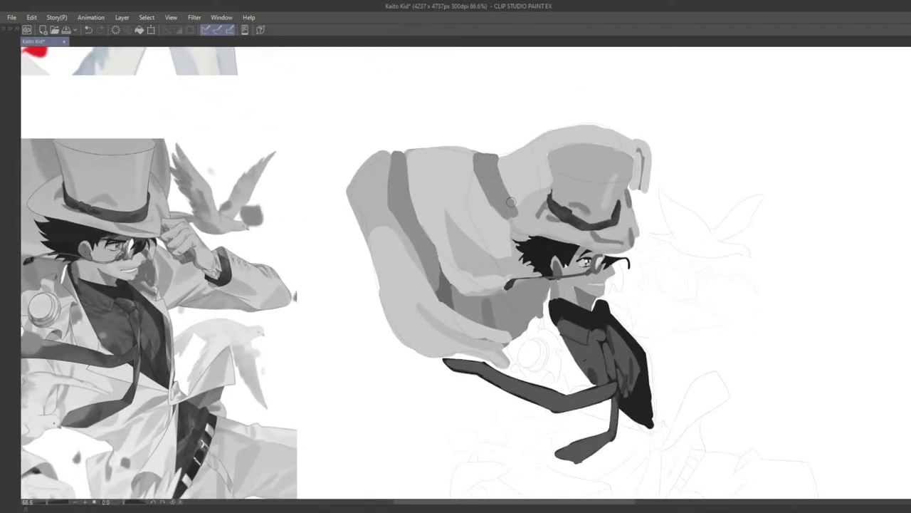
alt+click(512, 162)
scroll(406, 228, down, 5)
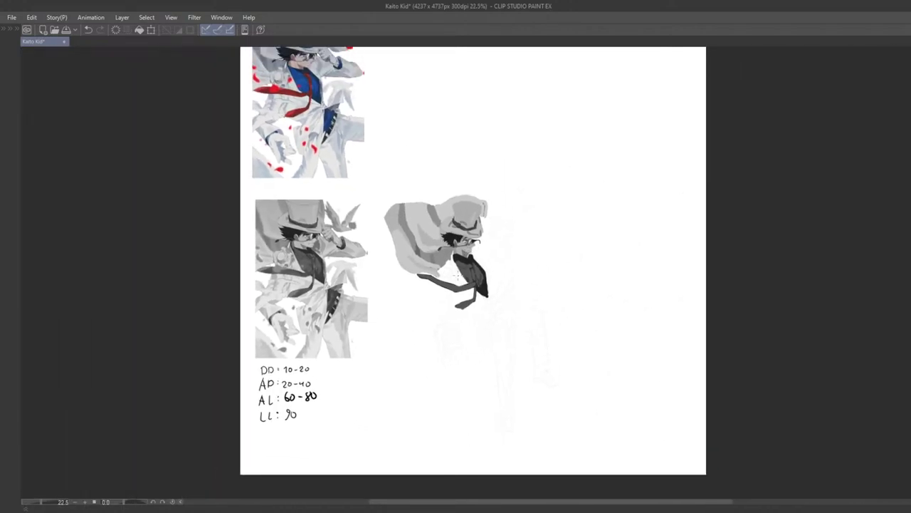
scroll(458, 276, up, 4)
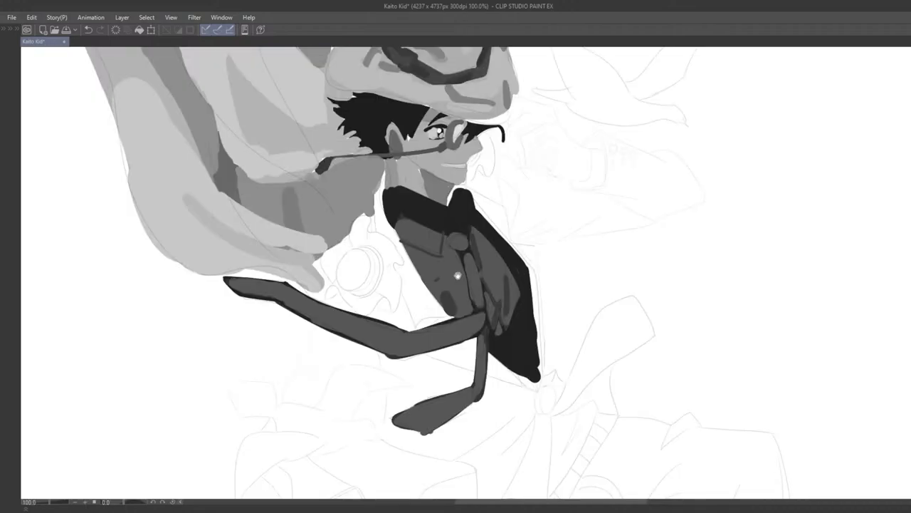
scroll(486, 247, up, 1)
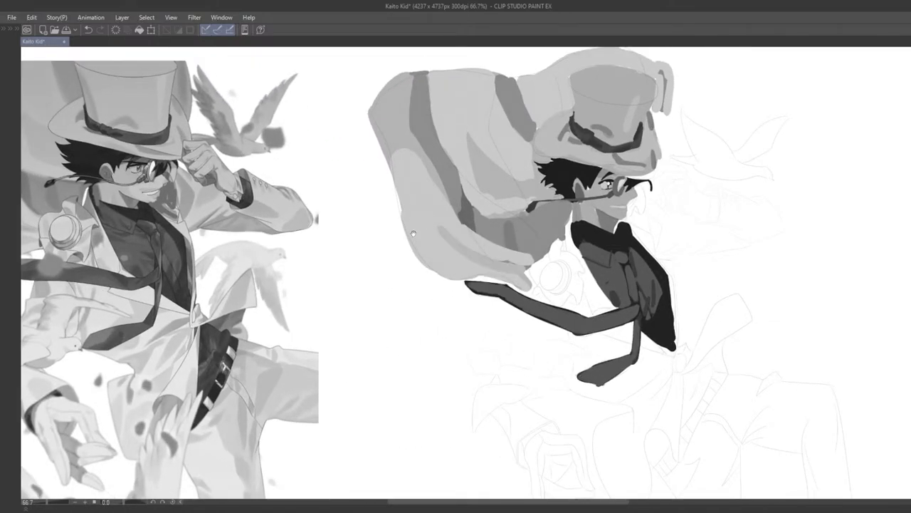
Try adding grey crease strokes across the cape's lower outer section, undoing each misplaced stroke
mouse_move(414, 233)
mouse_down()
mouse_move(475, 213)
mouse_move(524, 246)
mouse_move(552, 246)
mouse_up()
key(ctrl+z)
key(ctrl+z)
key(ctrl+z)
key(ctrl+z)
key(ctrl+z)
drag(490, 225, 558, 247)
key(ctrl+z)
key(ctrl+z)
key(ctrl+z)
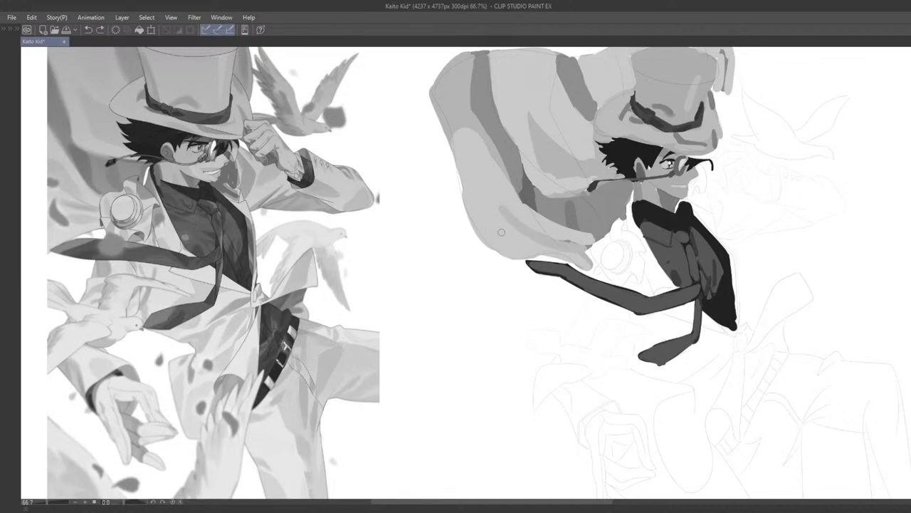
key(ctrl+z)
mouse_move(493, 230)
mouse_down()
mouse_move(538, 242)
mouse_move(487, 223)
mouse_move(520, 223)
mouse_move(541, 204)
mouse_move(613, 230)
mouse_move(568, 225)
mouse_up()
key(ctrl+z)
key(ctrl+z)
key(ctrl+z)
mouse_move(502, 185)
mouse_down()
mouse_move(568, 224)
mouse_move(519, 226)
mouse_up()
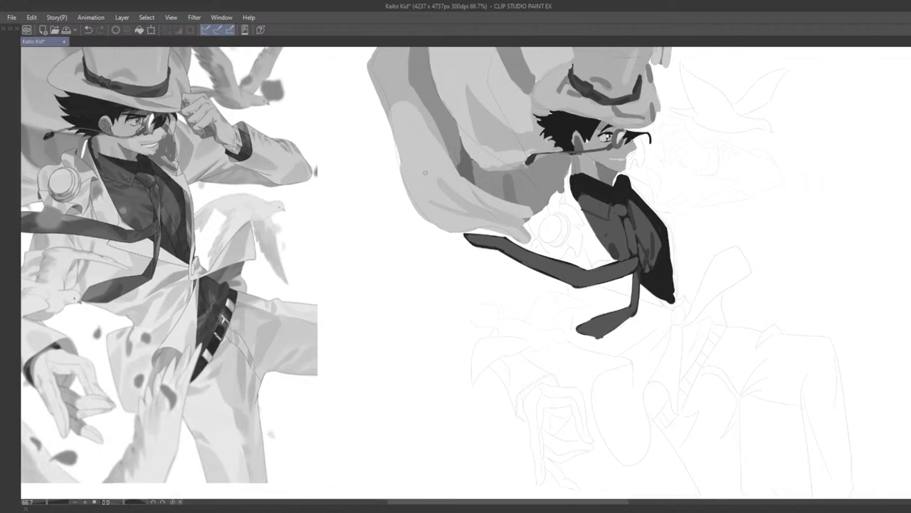
Paint mid-grey creases down the cape's lower outer section, curving towards its tip
scroll(425, 173, up, 1)
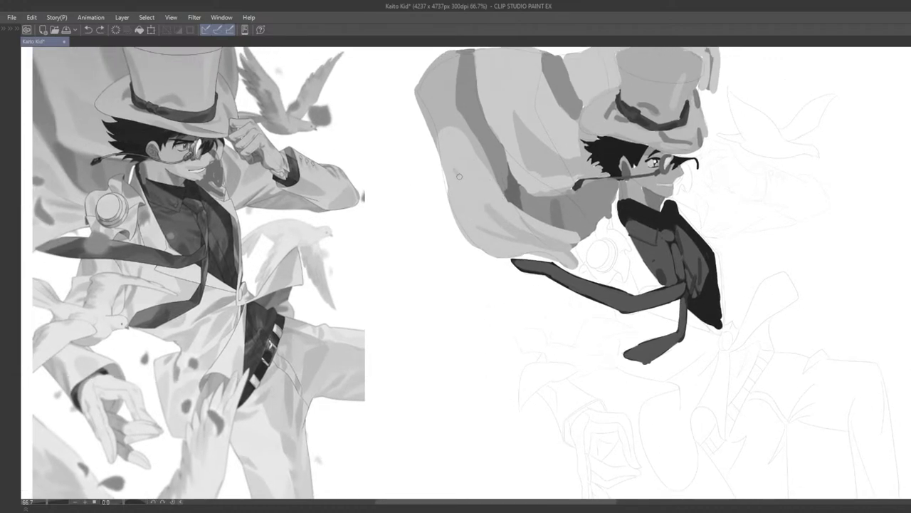
drag(515, 237, 490, 218)
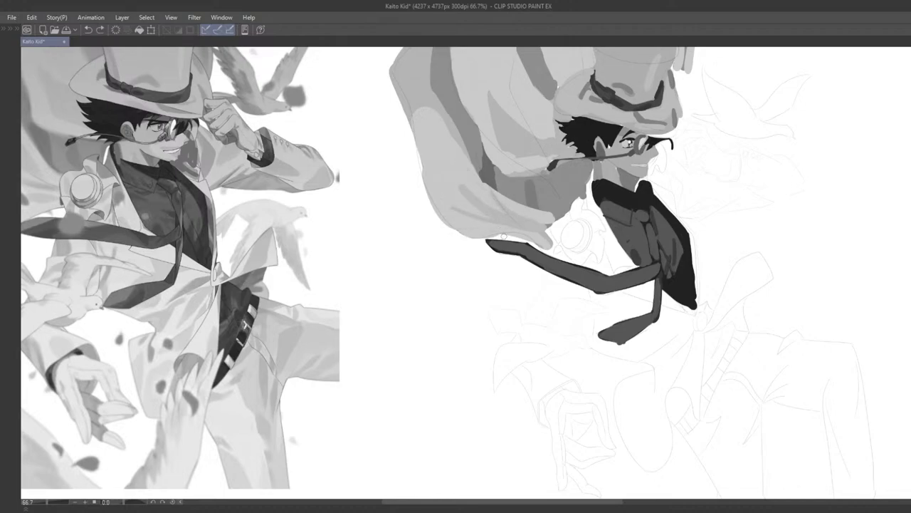
scroll(510, 247, down, 1)
scroll(509, 246, down, 4)
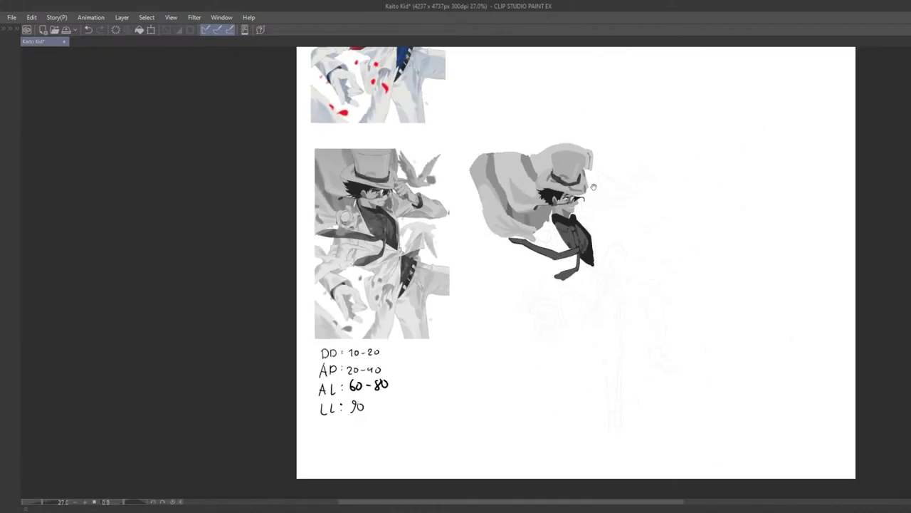
scroll(471, 247, up, 3)
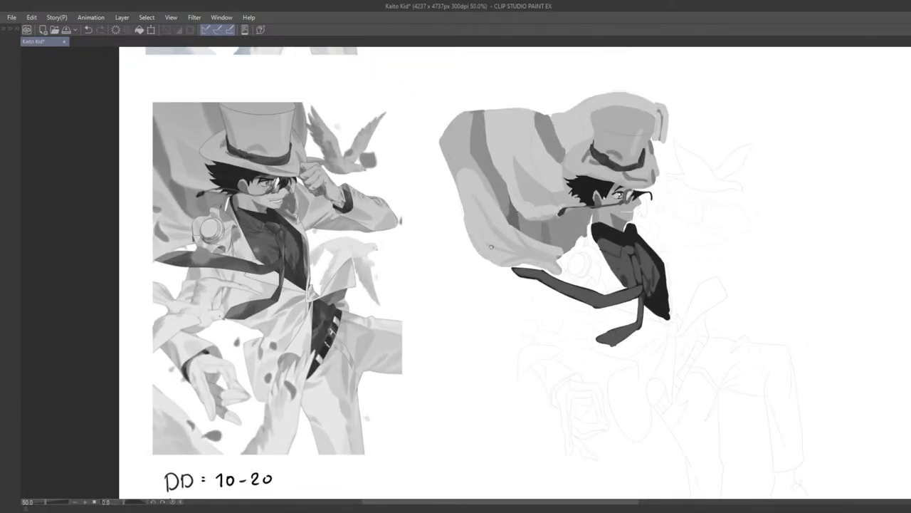
scroll(491, 247, down, 2)
drag(572, 202, 535, 185)
scroll(537, 202, up, 2)
drag(525, 226, 483, 232)
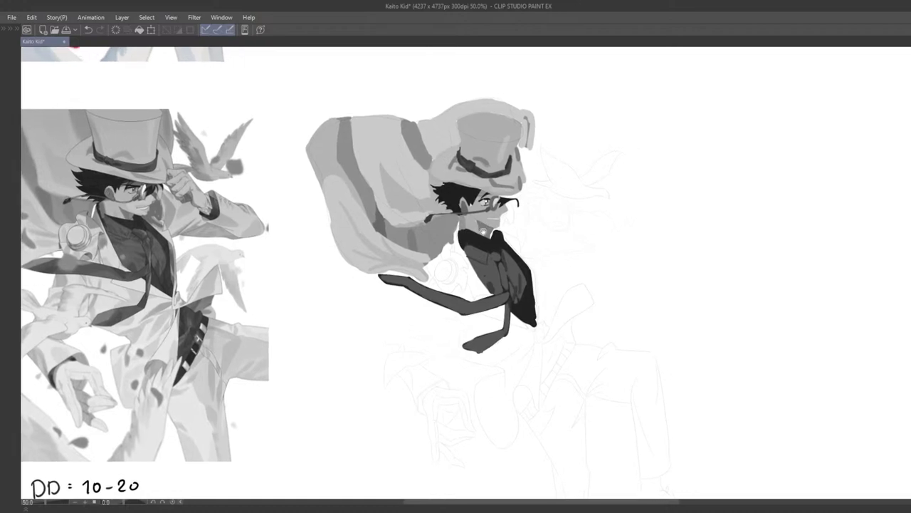
Extend the cape's lower tip with a small grey patch towards the round shoulder ornament
scroll(473, 307, up, 2)
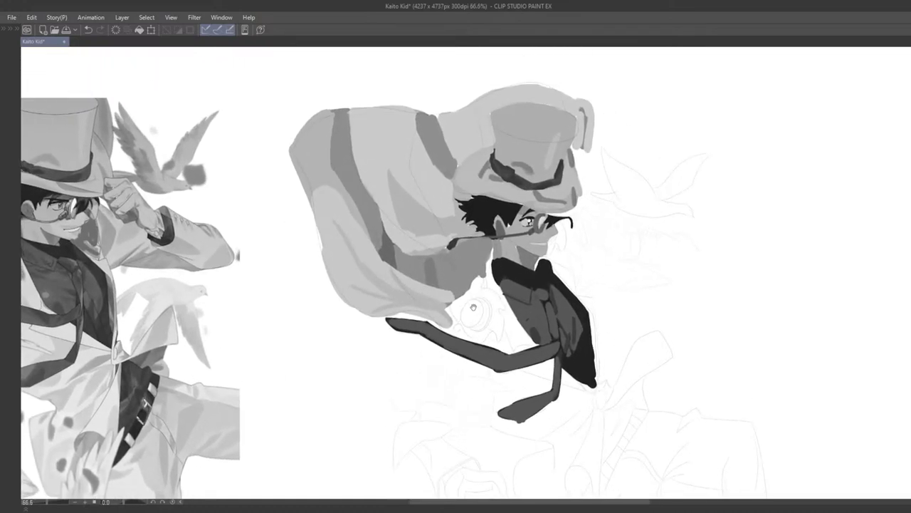
drag(474, 307, 532, 290)
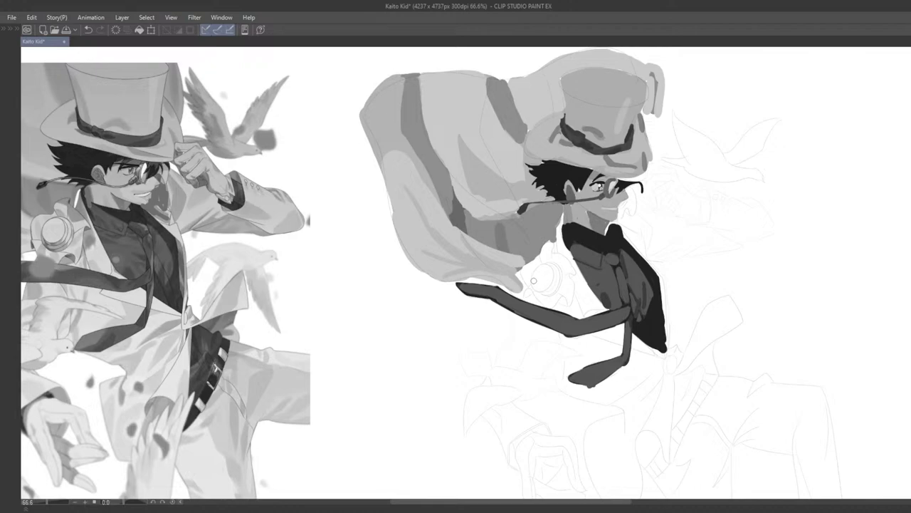
scroll(525, 295, up, 1)
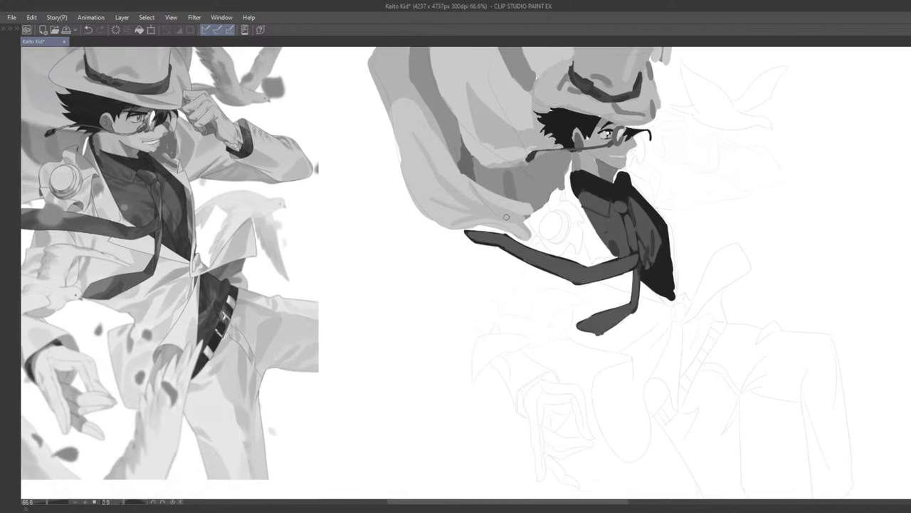
scroll(527, 229, down, 1)
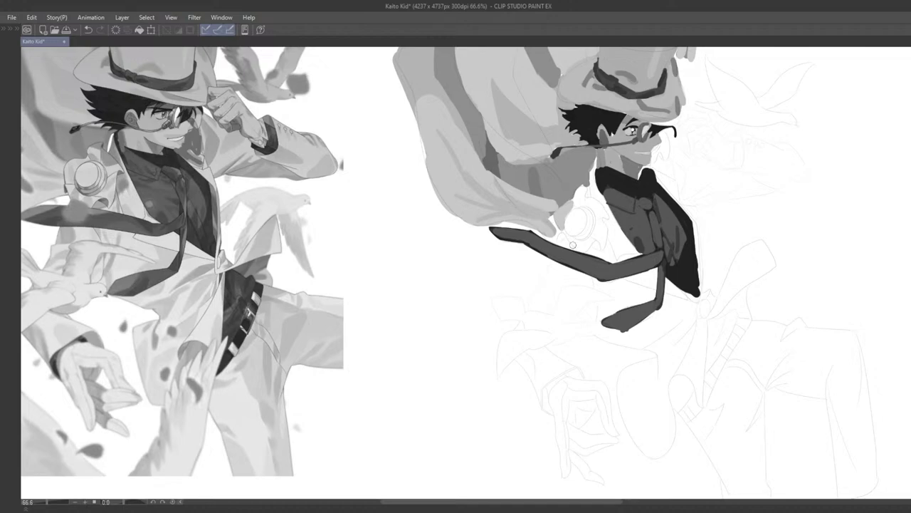
Paint thin dark grey accents along the cape's tip and above the round shoulder ornament
key(ctrl+z)
scroll(559, 216, down, 3)
scroll(559, 217, up, 2)
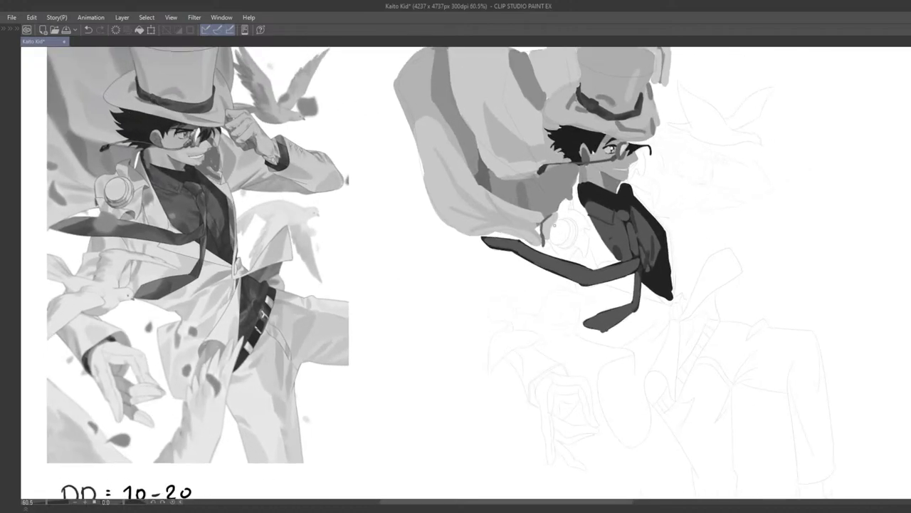
scroll(559, 216, up, 2)
drag(559, 217, 576, 222)
scroll(580, 212, down, 2)
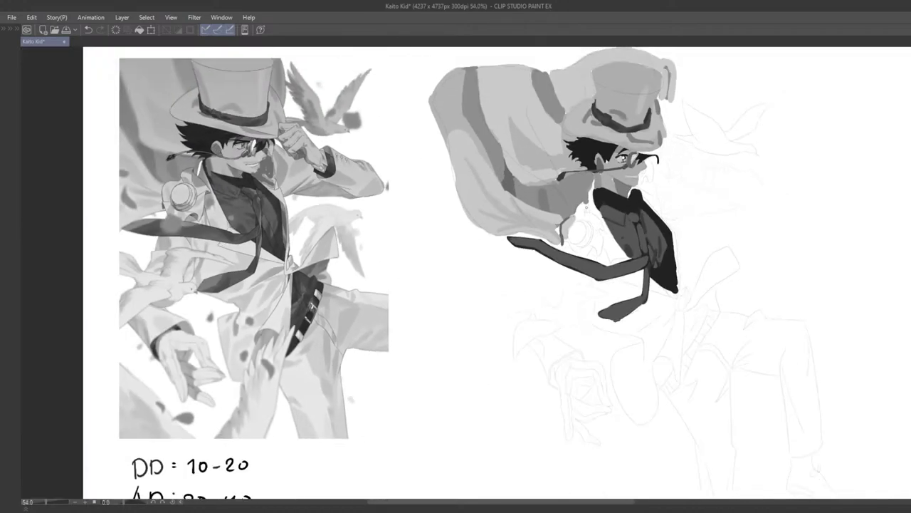
scroll(580, 212, up, 1)
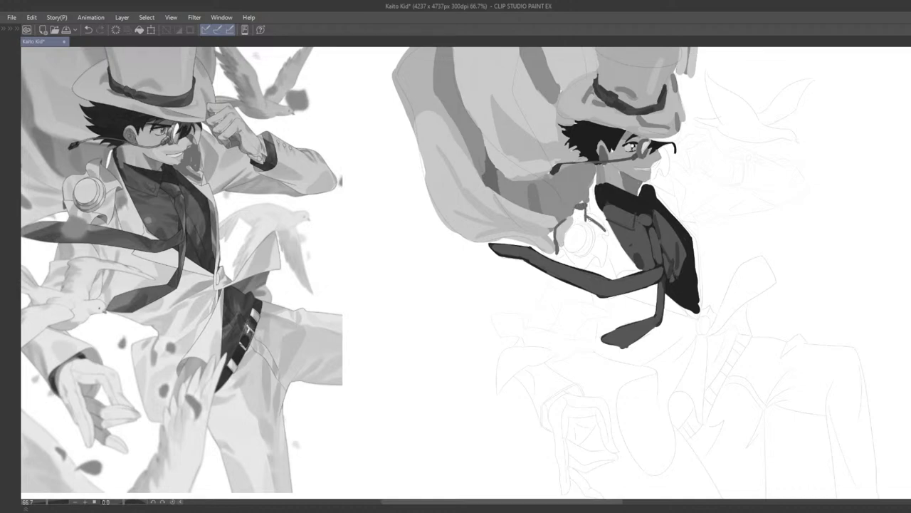
Rework the dark accent between the shoulder ornament and the shirt collar into a small filled shadow, undoing misplaced strokes
key(ctrl+z)
drag(586, 221, 601, 223)
key(ctrl+z)
scroll(595, 221, down, 5)
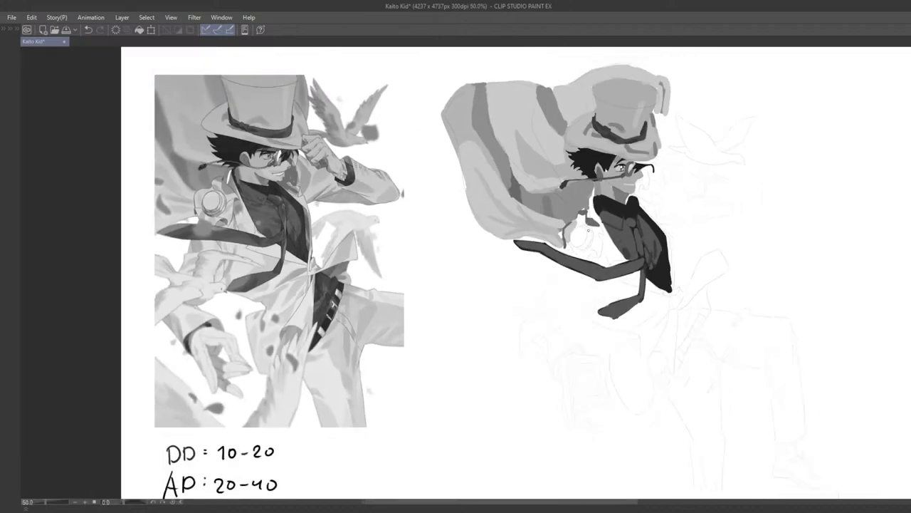
scroll(596, 219, up, 3)
scroll(559, 203, up, 1)
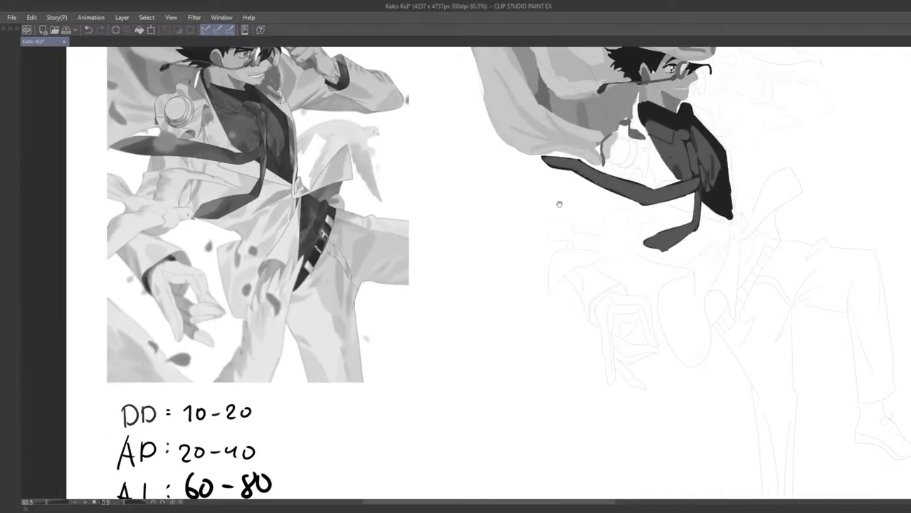
Fill the centre of the round shoulder ornament with mid grey
scroll(596, 184, up, 1)
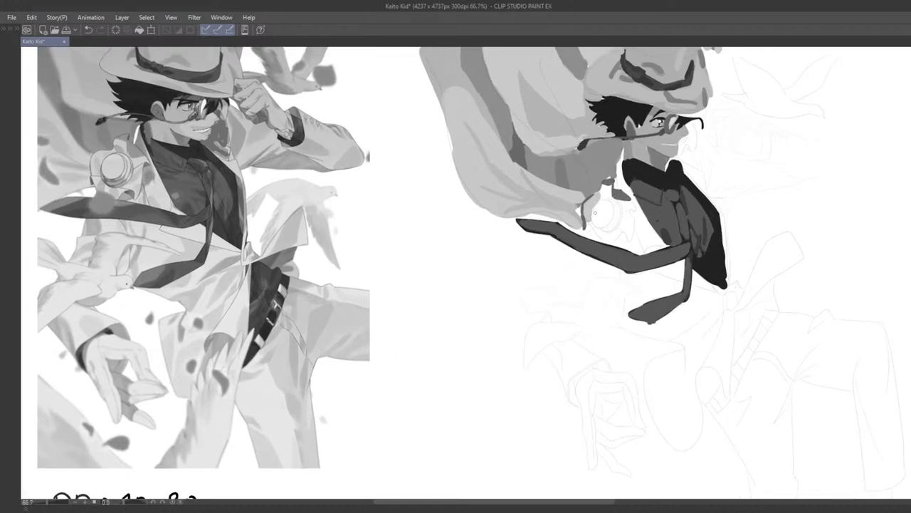
scroll(605, 207, down, 4)
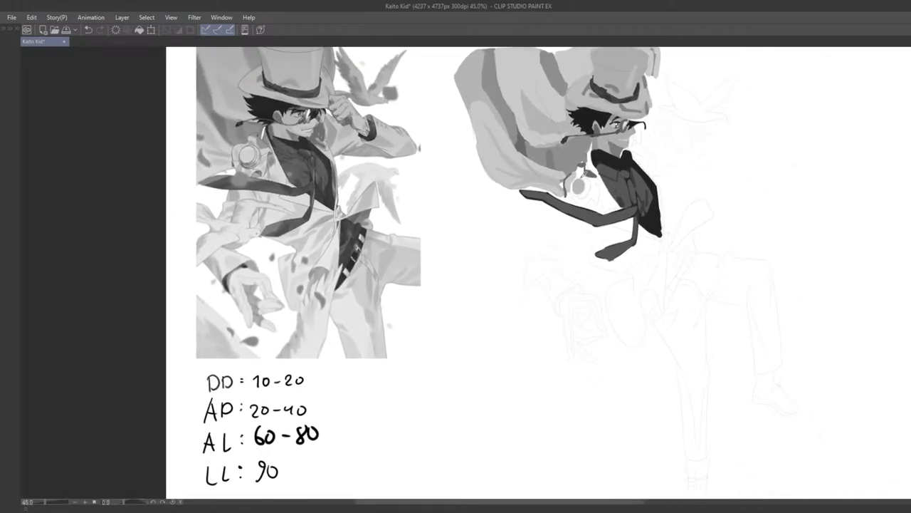
drag(632, 172, 615, 212)
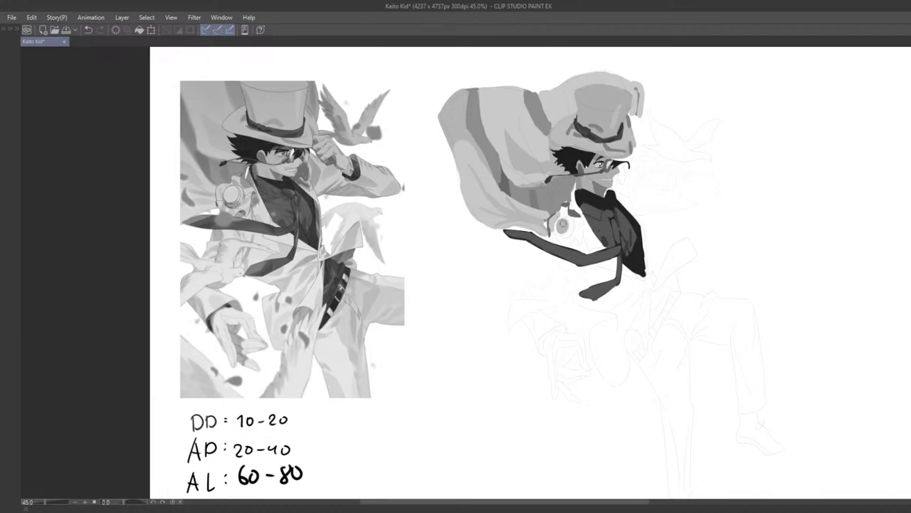
Paint a light grey ring around the centre of the round shoulder ornament, undoing misplaced strokes
scroll(572, 229, down, 3)
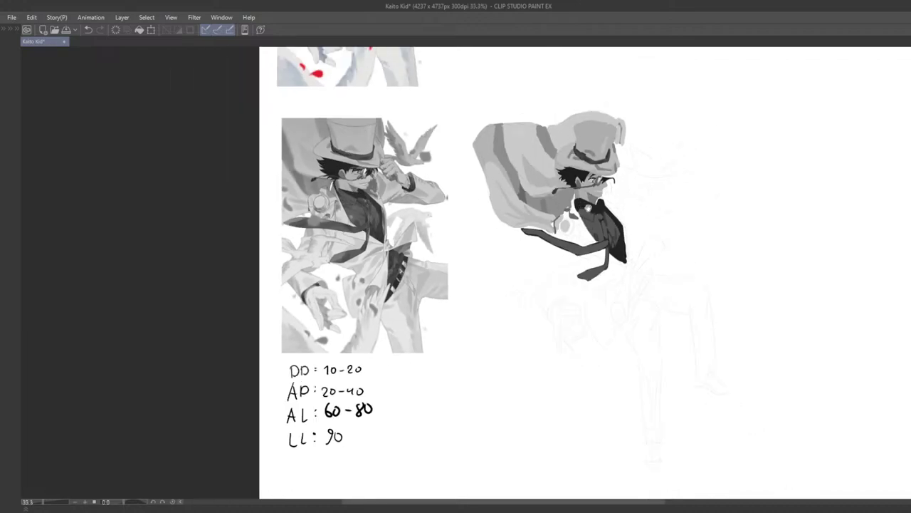
drag(573, 228, 584, 213)
scroll(583, 212, up, 6)
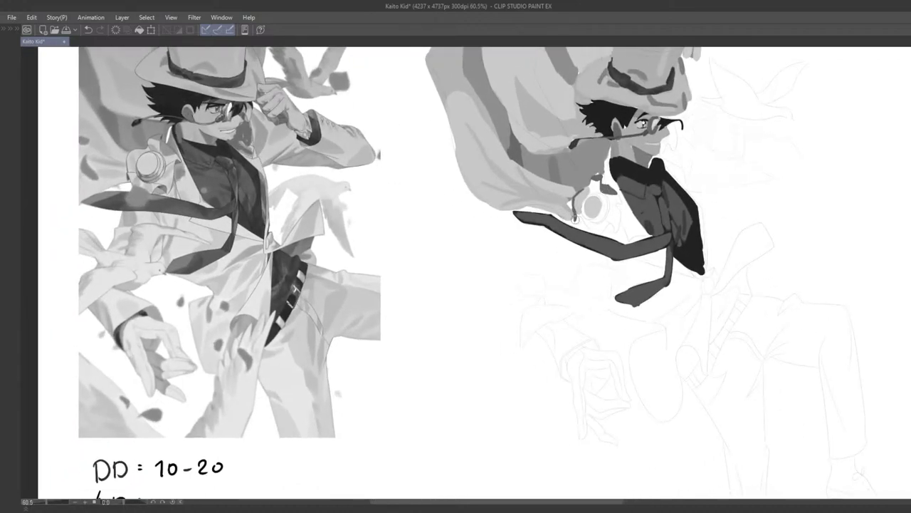
scroll(600, 211, up, 1)
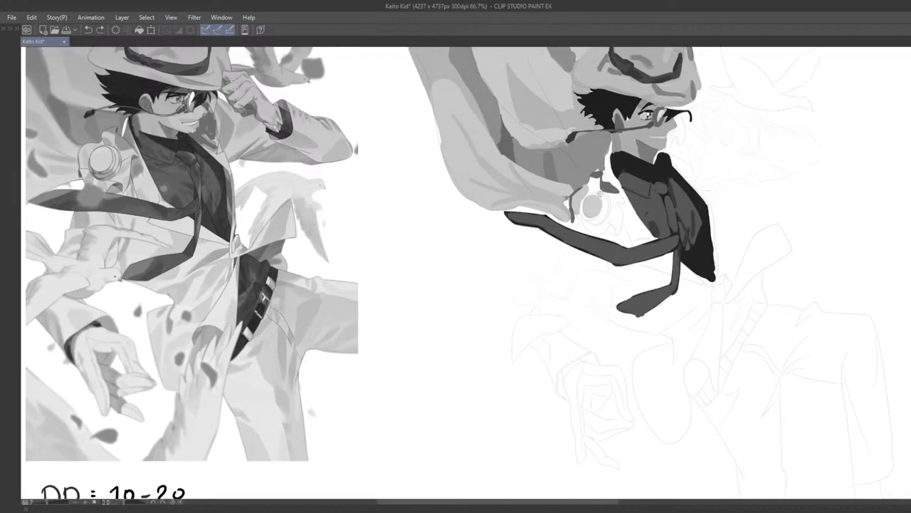
click(601, 207)
key(ctrl+z)
drag(604, 211, 555, 214)
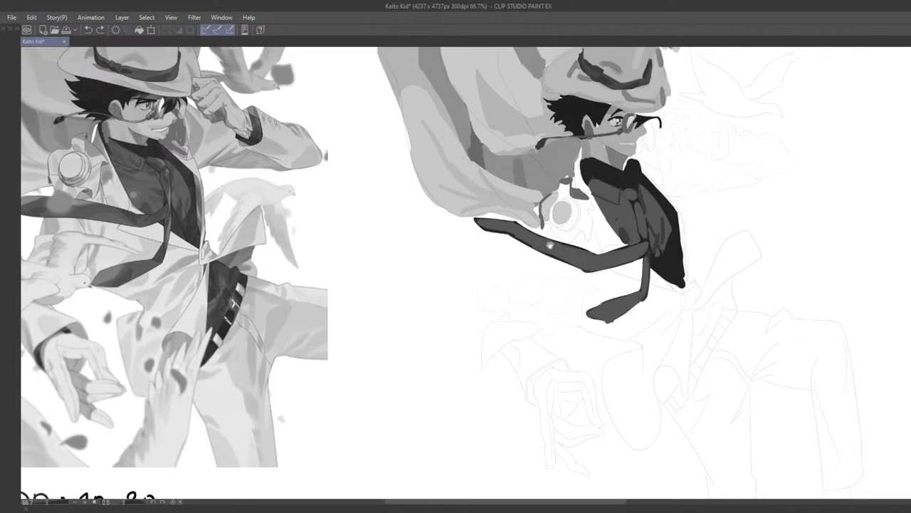
mouse_move(541, 246)
mouse_down()
mouse_move(558, 244)
mouse_move(561, 264)
mouse_move(544, 249)
mouse_move(494, 291)
mouse_move(483, 321)
mouse_move(545, 291)
mouse_move(494, 312)
mouse_move(539, 282)
mouse_up()
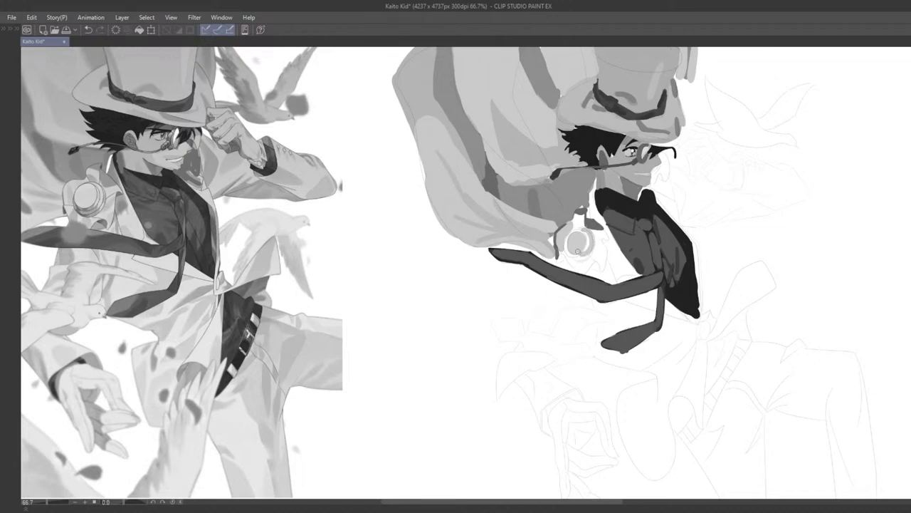
key(ctrl+z)
Try shading strokes on the right and lower-left rim of the round shoulder ornament
scroll(592, 247, down, 7)
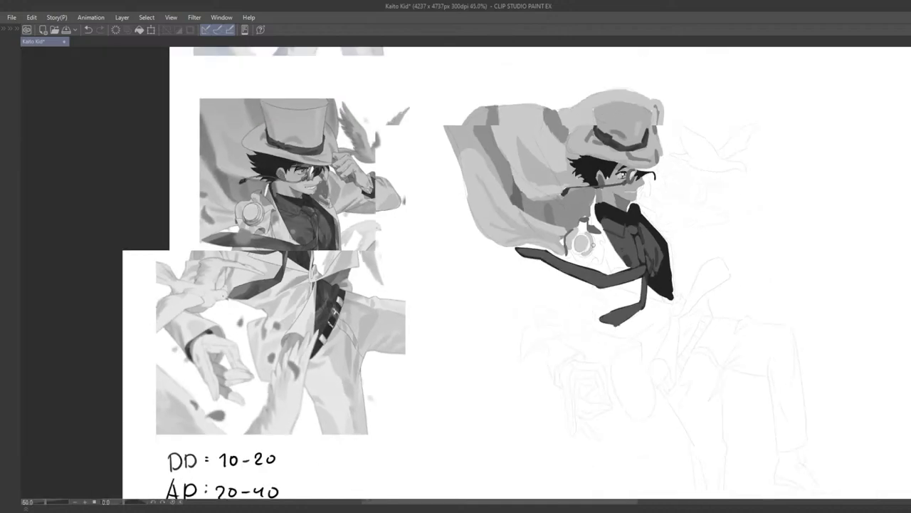
scroll(592, 247, up, 5)
scroll(539, 297, up, 1)
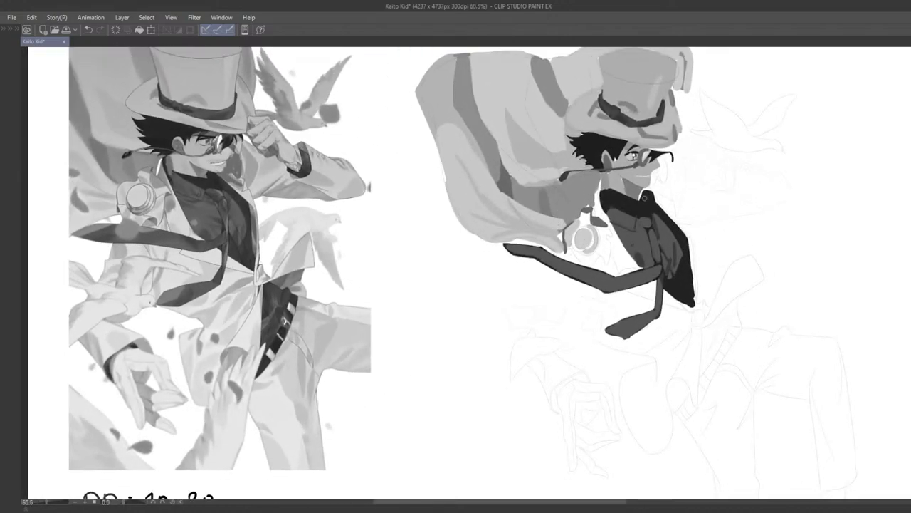
scroll(610, 210, up, 1)
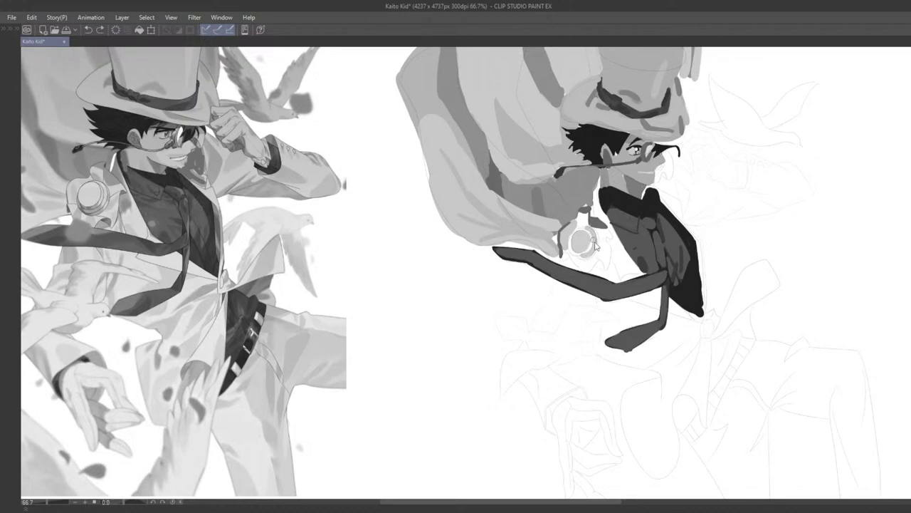
drag(593, 237, 594, 248)
mouse_move(571, 247)
mouse_down()
mouse_move(583, 256)
mouse_move(570, 248)
mouse_up()
key(ctrl+z)
key(ctrl+z)
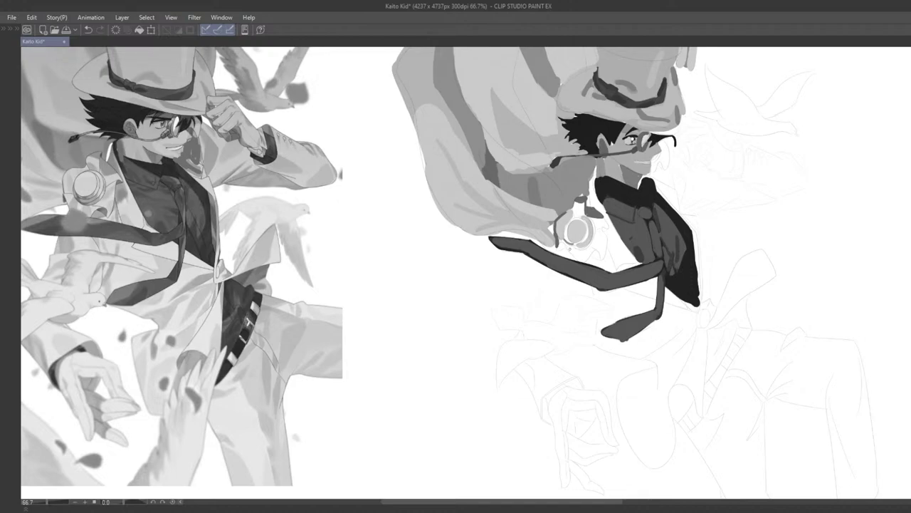
key(ctrl+z)
key(ctrl+z)
Paint the grey rim along the lower-left edge of the round shoulder ornament, redoing strokes that miss the sketch
drag(568, 238, 582, 246)
key(ctrl+z)
key(ctrl+z)
key(ctrl+z)
key(ctrl+z)
drag(567, 237, 581, 247)
mouse_move(578, 249)
mouse_down()
mouse_move(565, 226)
mouse_move(546, 225)
mouse_up()
key(ctrl+z)
key(ctrl+z)
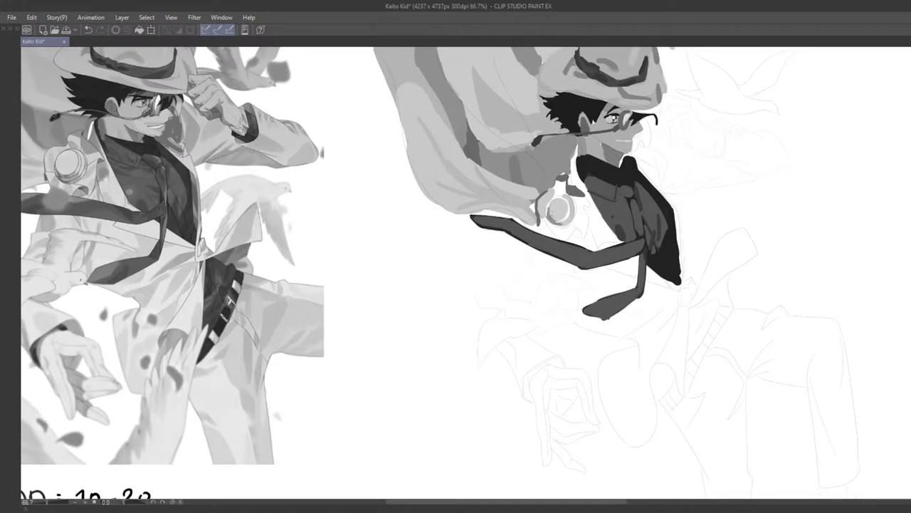
key(ctrl+z)
drag(549, 207, 558, 225)
drag(555, 226, 543, 226)
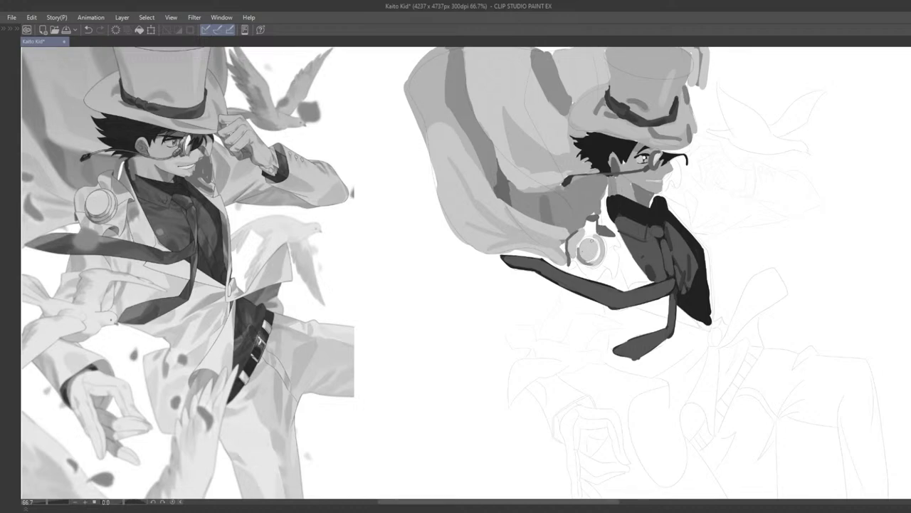
key(ctrl+z)
Paint a thin curved line inside the right edge of the shoulder ornament, comparing the ornament with and without it
drag(596, 240, 591, 260)
key(ctrl+z)
alt+click(589, 261)
key(ctrl+z)
drag(596, 238, 590, 259)
key(ctrl+z)
key(ctrl+y)
key(ctrl+z)
key(ctrl+y)
key(ctrl+z)
key(ctrl+y)
key(ctrl+z)
key(ctrl+y)
key(ctrl+z)
key(ctrl+y)
Undo the last curved lines on the shoulder ornament and repaint the concentric shading along its right side
drag(590, 244, 624, 233)
scroll(616, 235, up, 1)
scroll(618, 235, down, 1)
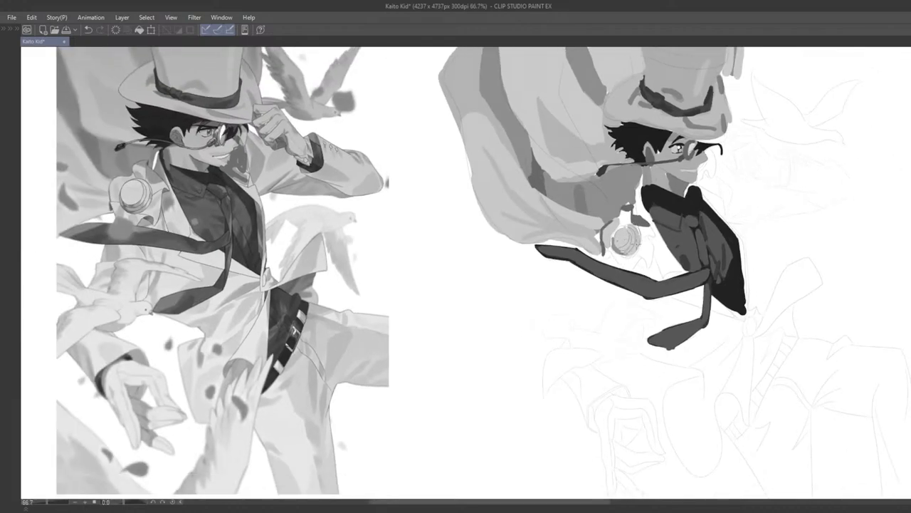
key(ctrl+z)
key(ctrl+z)
mouse_move(636, 226)
mouse_down()
mouse_move(639, 261)
mouse_move(628, 256)
mouse_move(653, 263)
mouse_up()
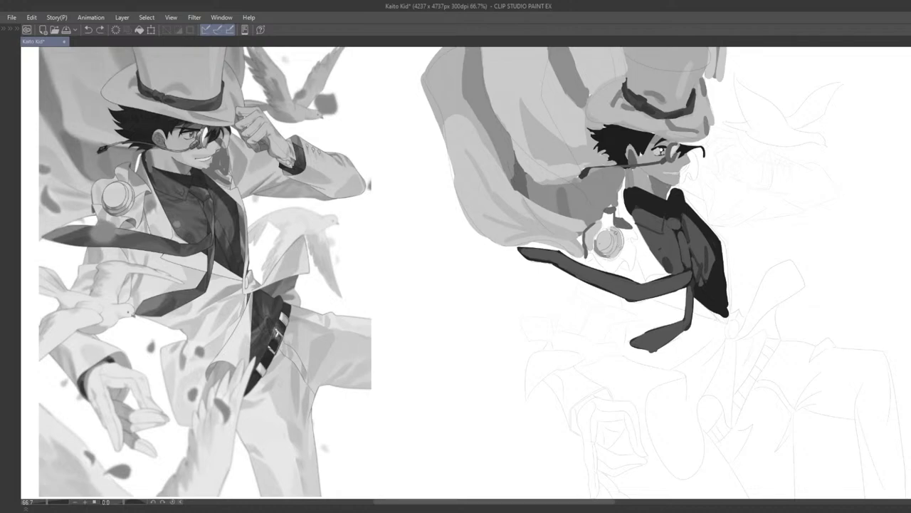
drag(600, 261, 584, 262)
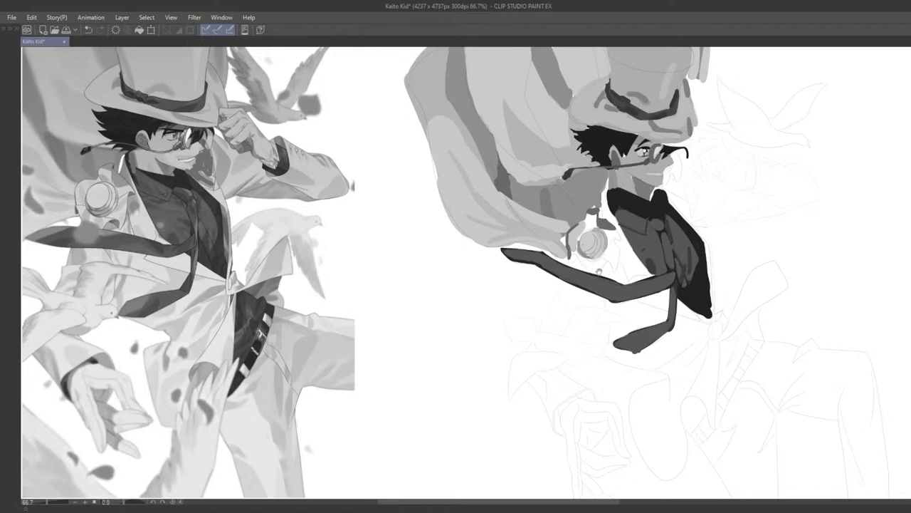
Paint a lighter highlight in the centre of the round shoulder ornament, undoing misplaced strokes
scroll(616, 228, down, 2)
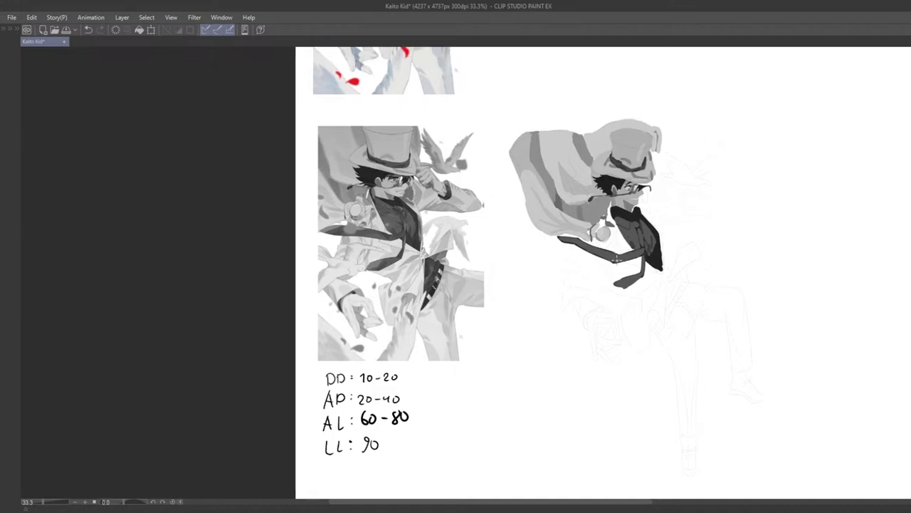
scroll(606, 260, up, 1)
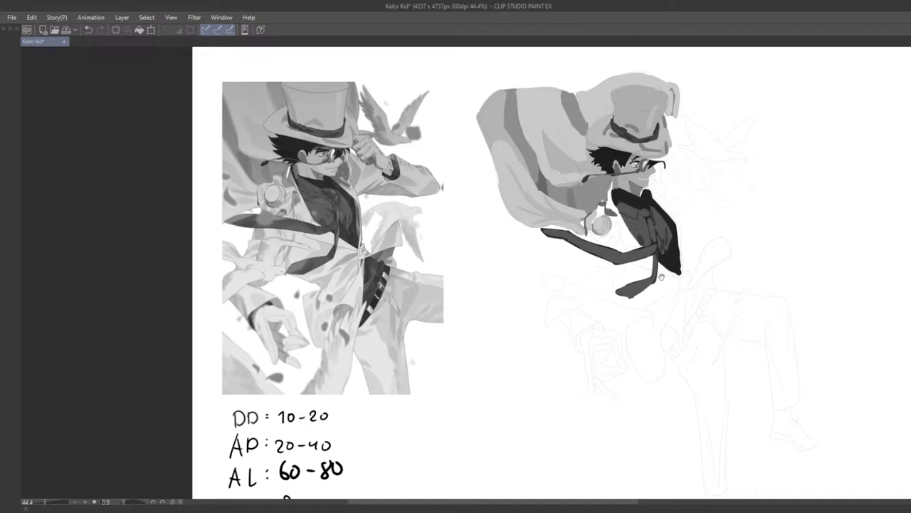
scroll(661, 277, up, 1)
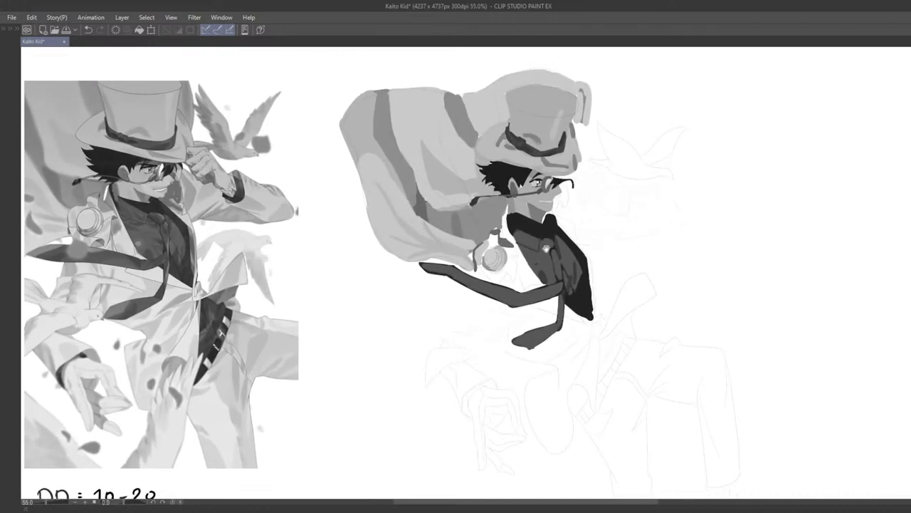
drag(548, 255, 563, 263)
drag(560, 305, 624, 305)
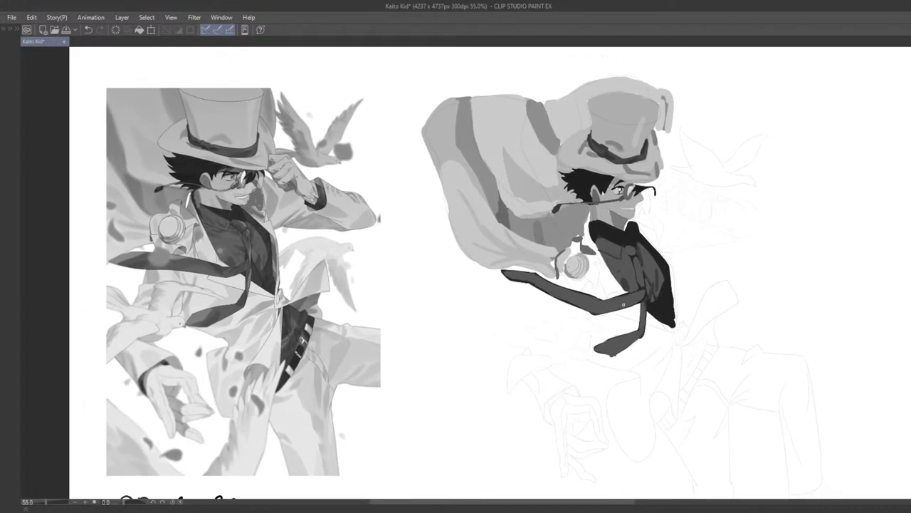
scroll(607, 279, up, 1)
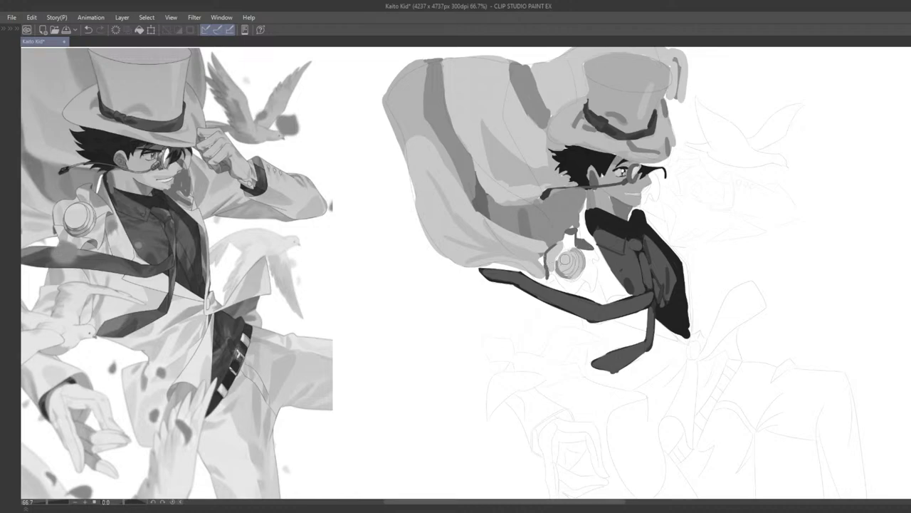
drag(563, 261, 555, 264)
key(ctrl+z)
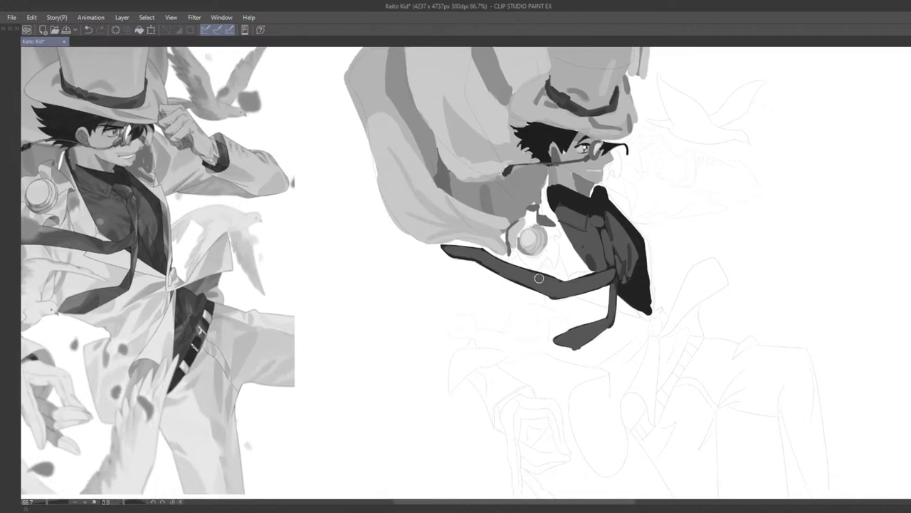
drag(542, 257, 573, 239)
key(ctrl+z)
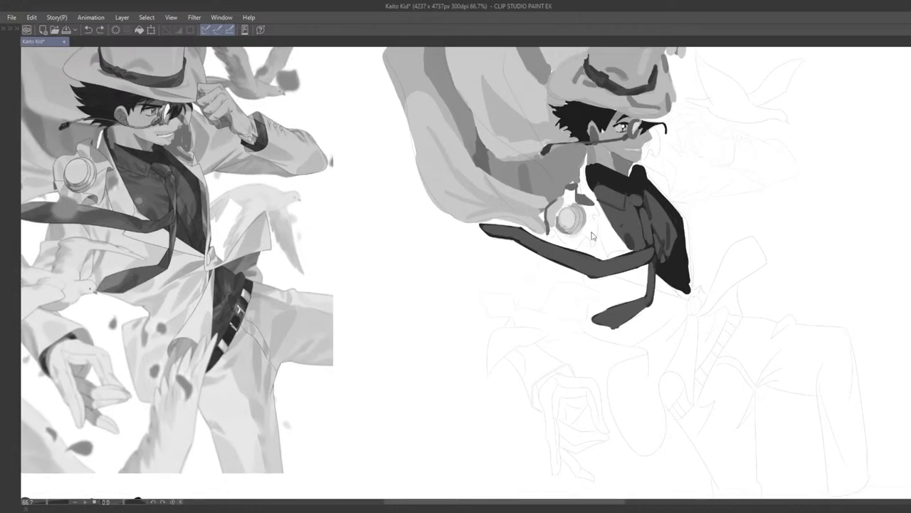
Sample a light grey from the greyscale reference and paint a petal-shaped patch between the shoulder ornament and the shirt
scroll(586, 240, down, 1)
drag(582, 239, 621, 229)
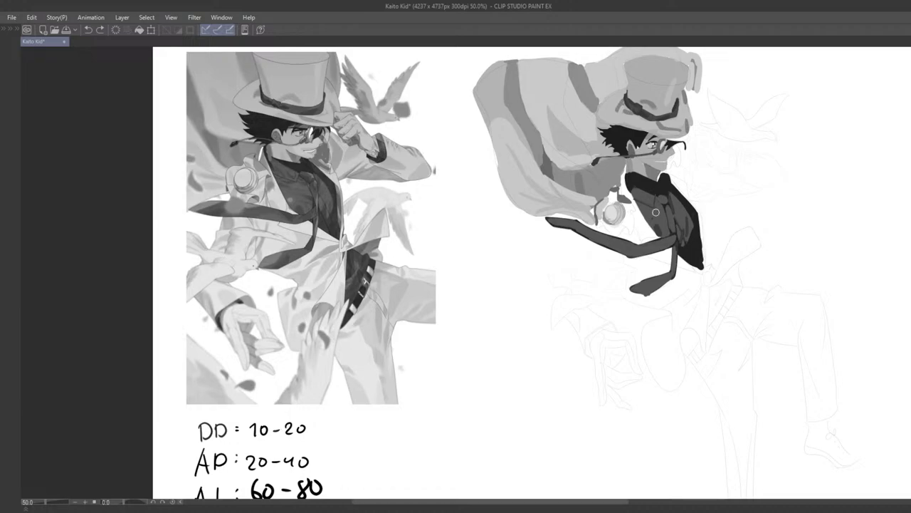
key(Tab)
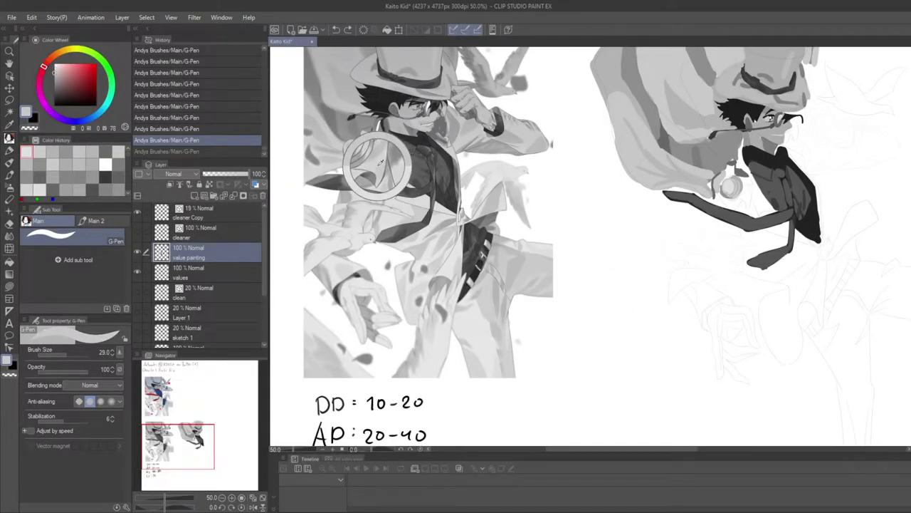
alt+click(380, 164)
drag(709, 180, 590, 183)
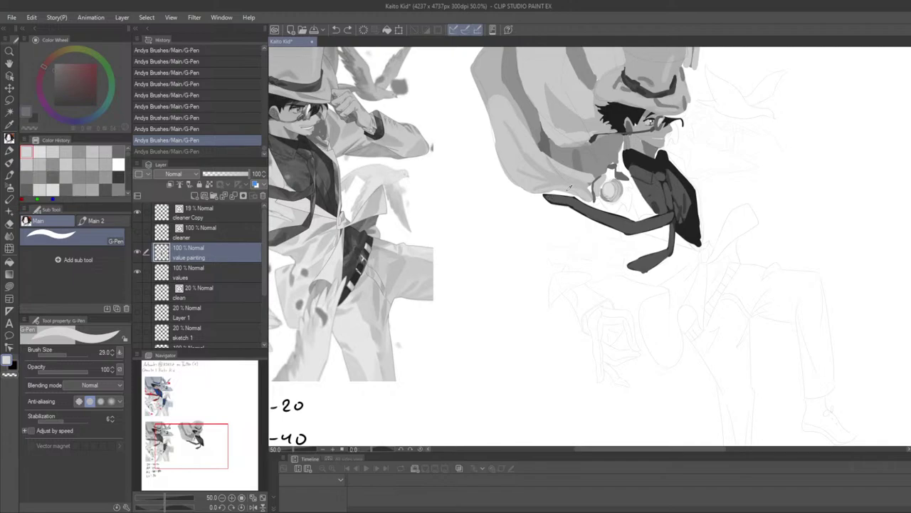
key(Tab)
scroll(552, 241, up, 1)
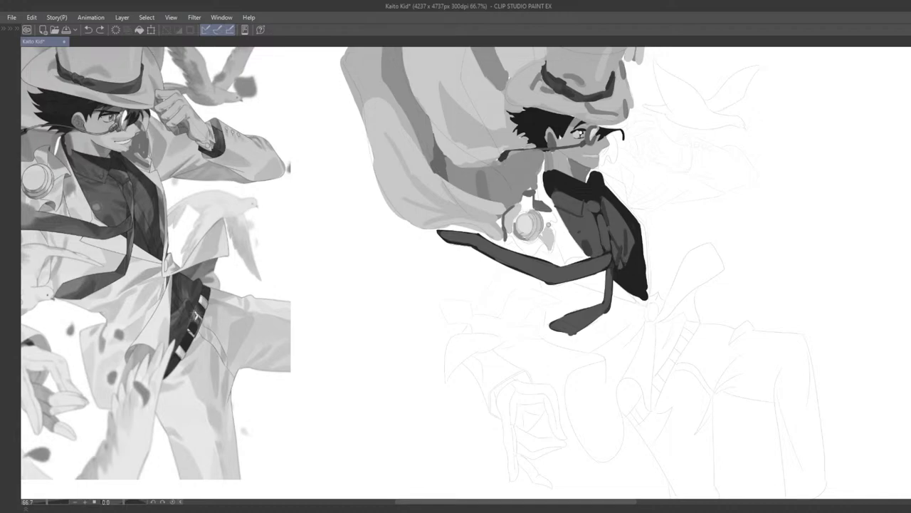
mouse_move(548, 226)
mouse_down()
mouse_move(543, 238)
mouse_move(553, 242)
mouse_up()
scroll(544, 256, down, 6)
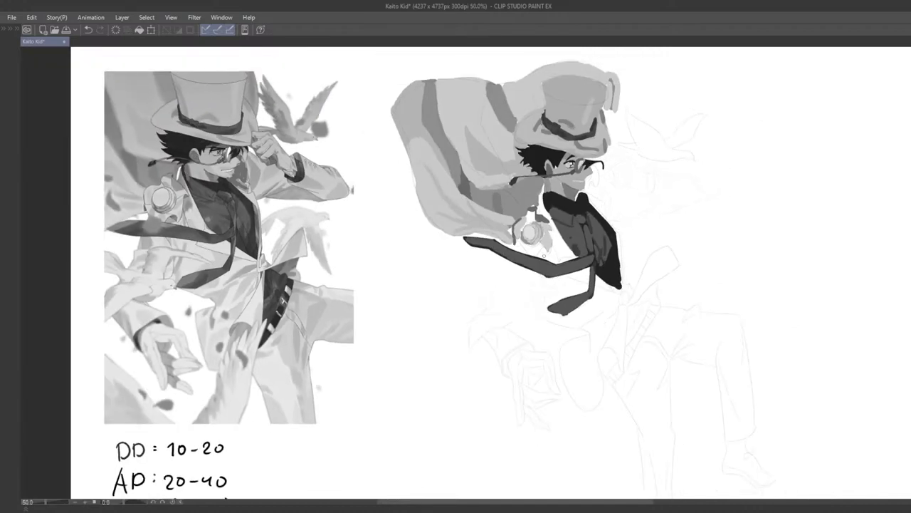
Extend the light grey patch downwards and underneath the round shoulder ornament, redoing a misplaced stroke
mouse_move(544, 256)
mouse_down()
mouse_move(540, 238)
mouse_move(509, 275)
mouse_move(525, 273)
mouse_move(504, 273)
mouse_move(520, 253)
mouse_move(511, 265)
mouse_move(520, 300)
mouse_up()
scroll(566, 219, up, 6)
scroll(449, 230, up, 2)
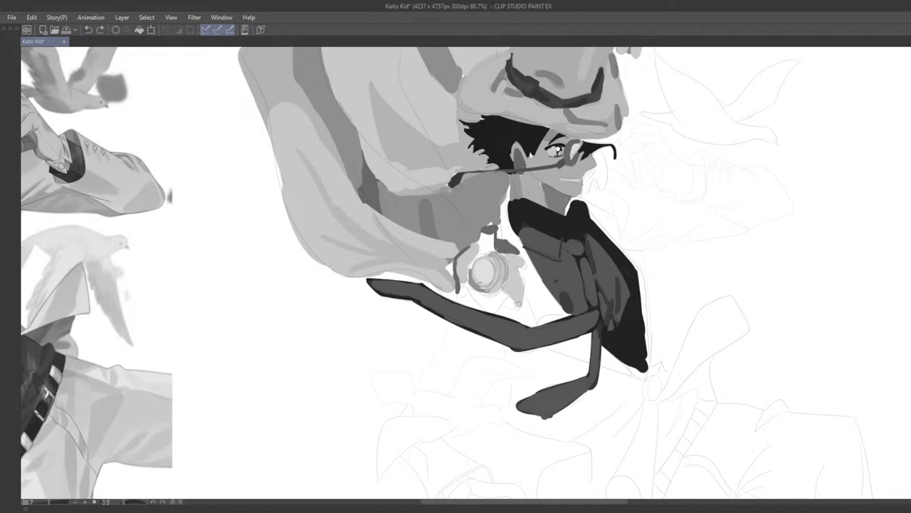
drag(517, 304, 489, 260)
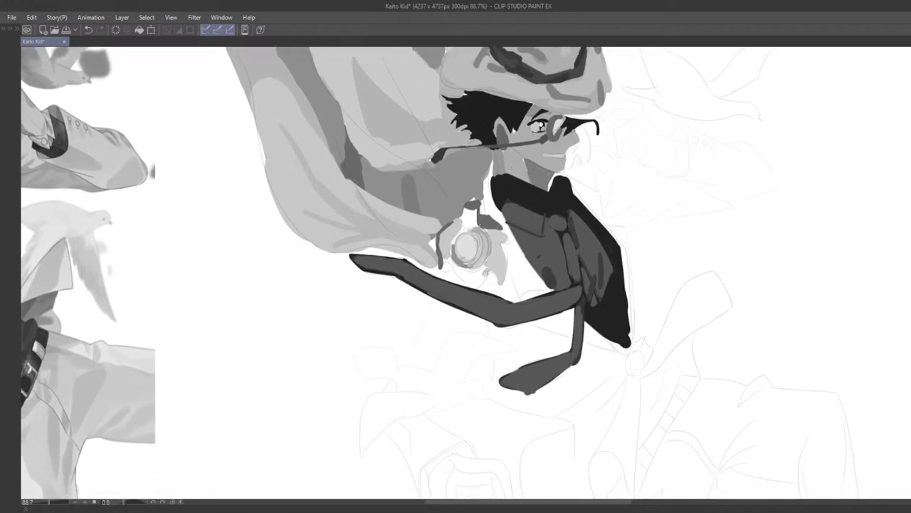
key(ctrl+z)
drag(468, 277, 485, 275)
Fill the lower-left edge of the light grey patch under the shoulder ornament
scroll(481, 280, down, 9)
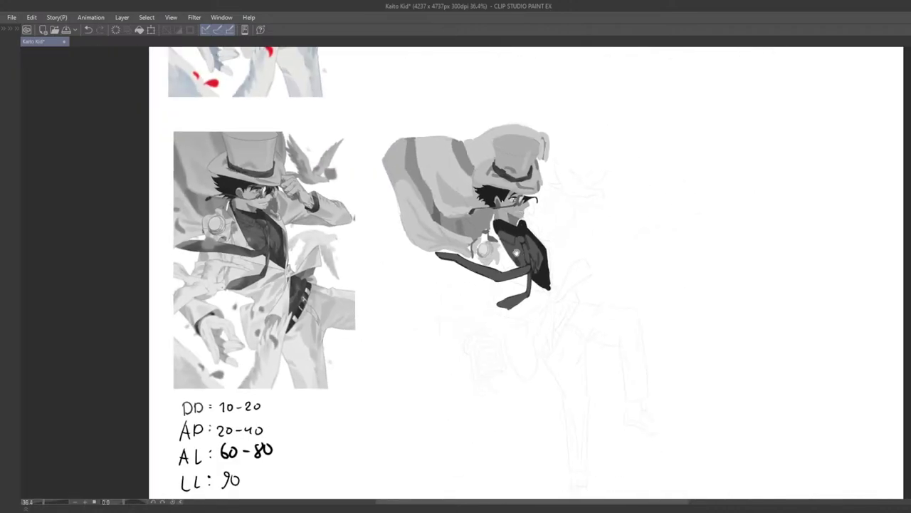
scroll(491, 256, up, 7)
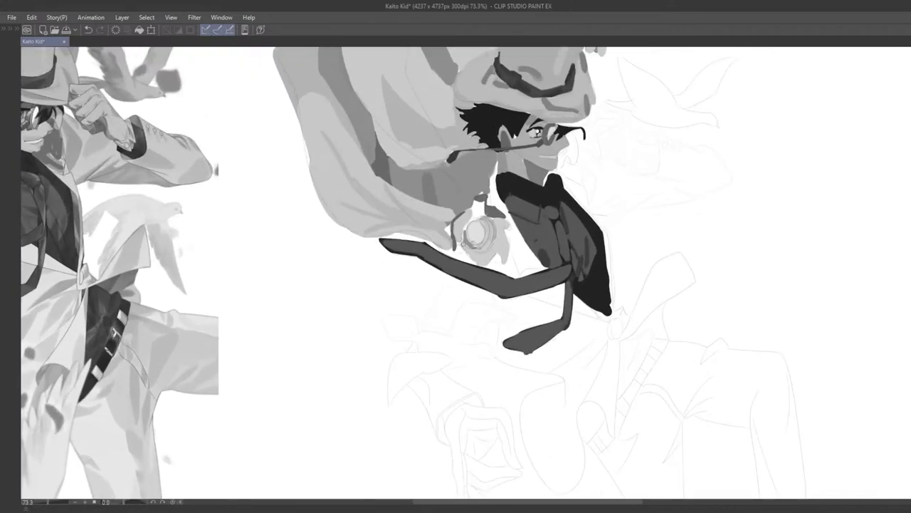
scroll(467, 227, down, 5)
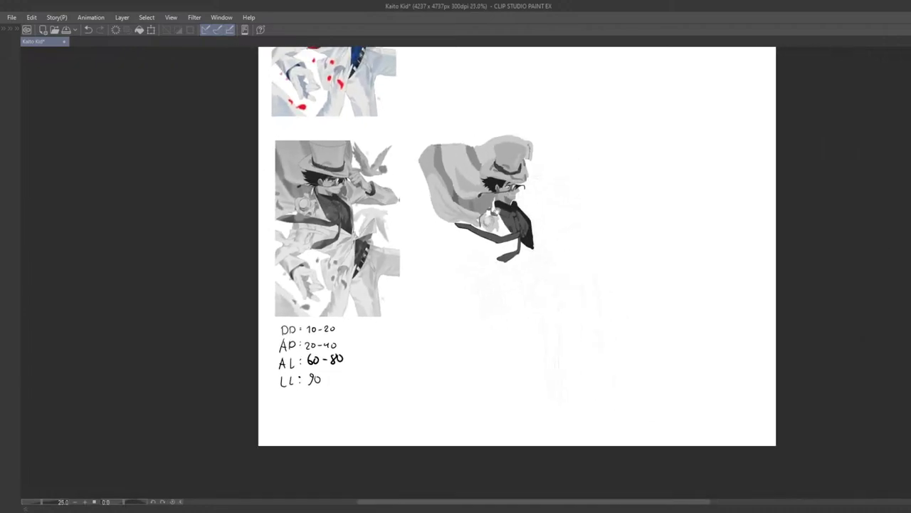
scroll(460, 249, up, 1)
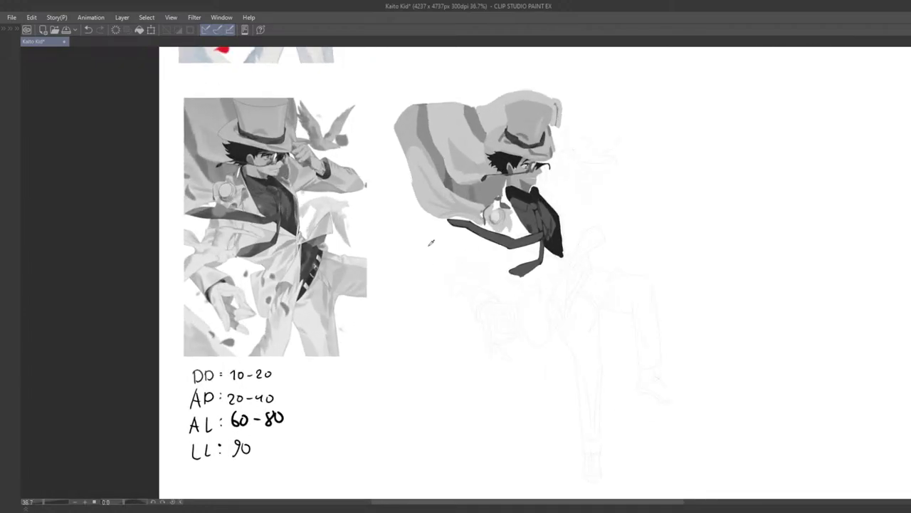
scroll(531, 210, up, 3)
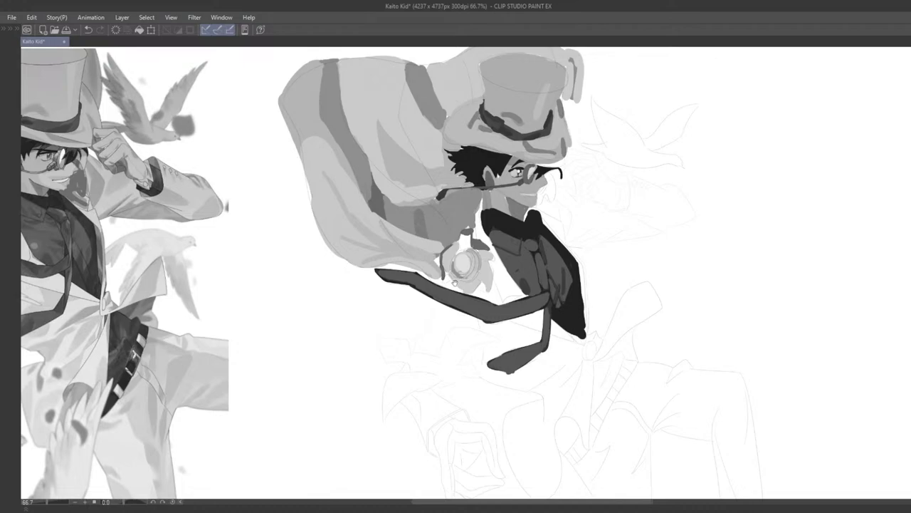
drag(455, 284, 459, 278)
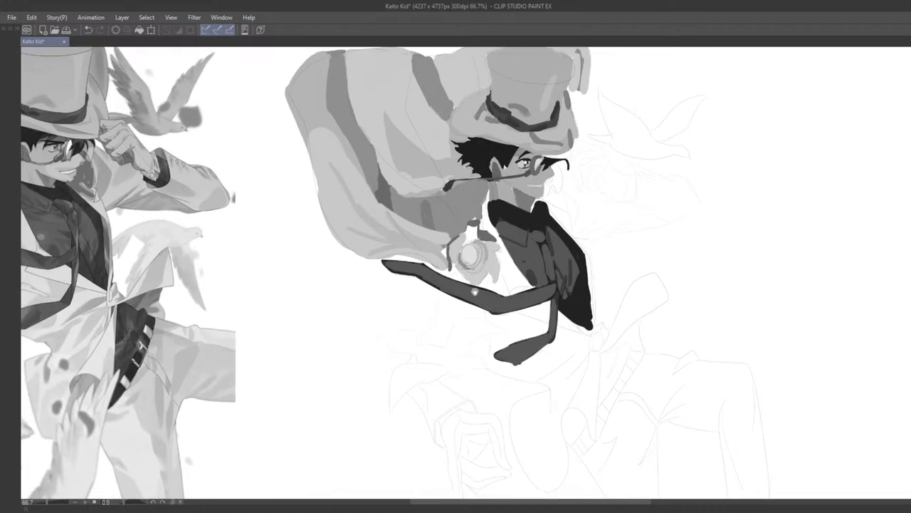
Shade the lower-right corner of the light grey petal patch under the round shoulder ornament, undoing misplaced strokes
mouse_move(475, 291)
mouse_down()
mouse_move(484, 304)
mouse_move(450, 267)
mouse_move(440, 269)
mouse_move(487, 305)
mouse_up()
scroll(474, 275, up, 3)
key(ctrl+z)
key(ctrl+z)
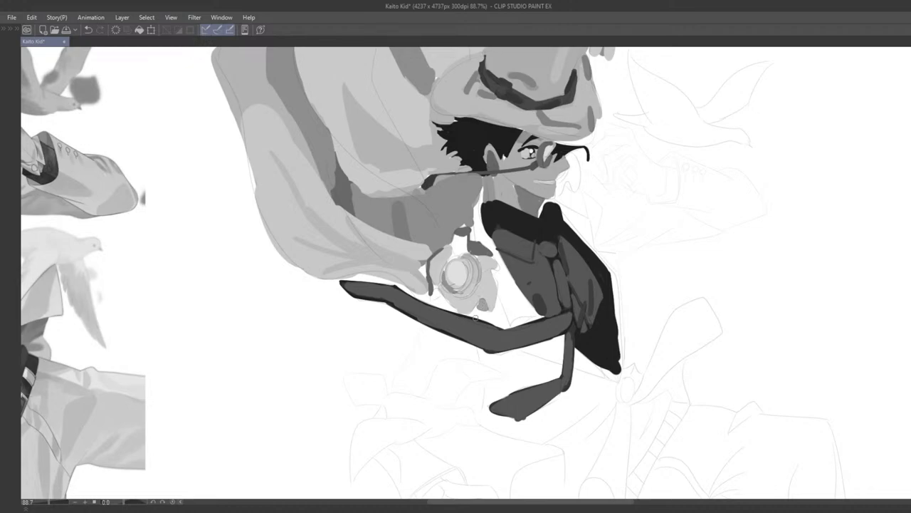
scroll(482, 302, down, 3)
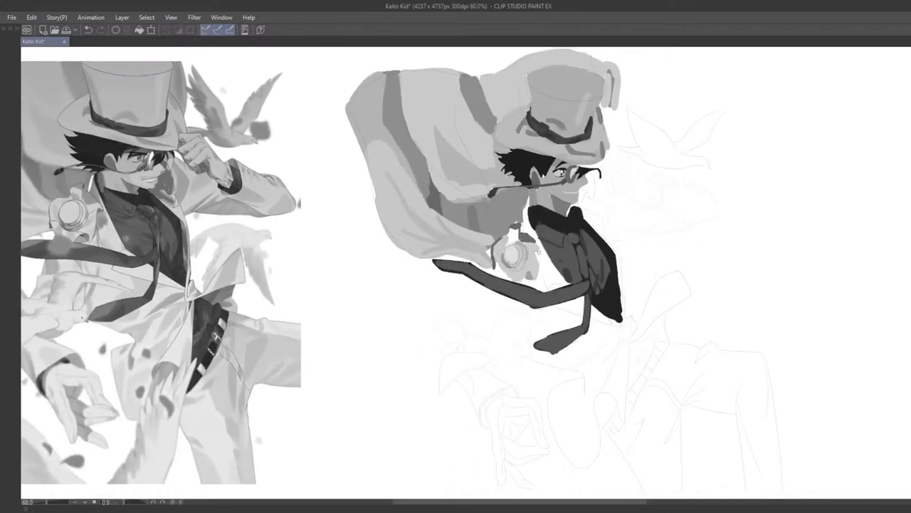
key(ctrl+z)
mouse_move(539, 253)
mouse_down()
mouse_move(530, 272)
mouse_move(521, 263)
mouse_move(623, 240)
mouse_up()
key(ctrl+z)
key(ctrl+z)
scroll(582, 233, up, 2)
key(ctrl+z)
key(ctrl+z)
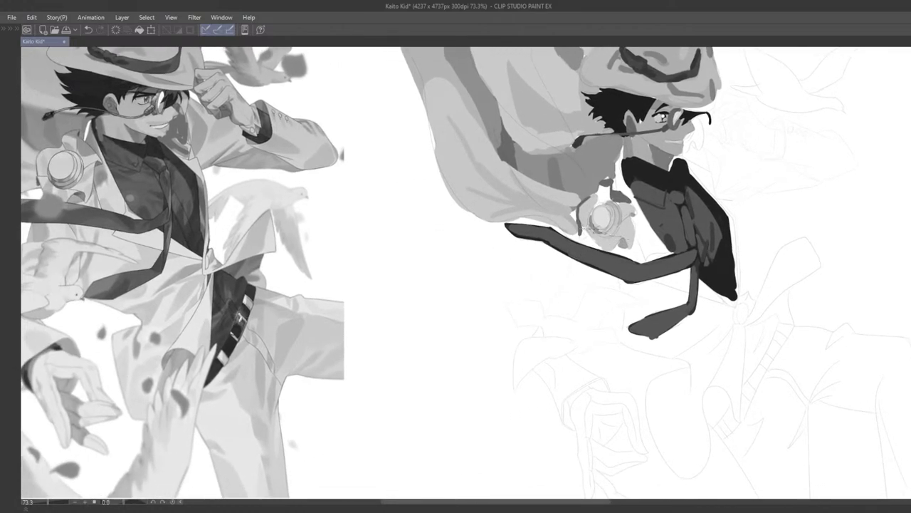
Paint a small dark grey fold at the lower-left edge of the round shoulder ornament
drag(584, 226, 582, 235)
scroll(589, 240, down, 2)
scroll(590, 240, up, 4)
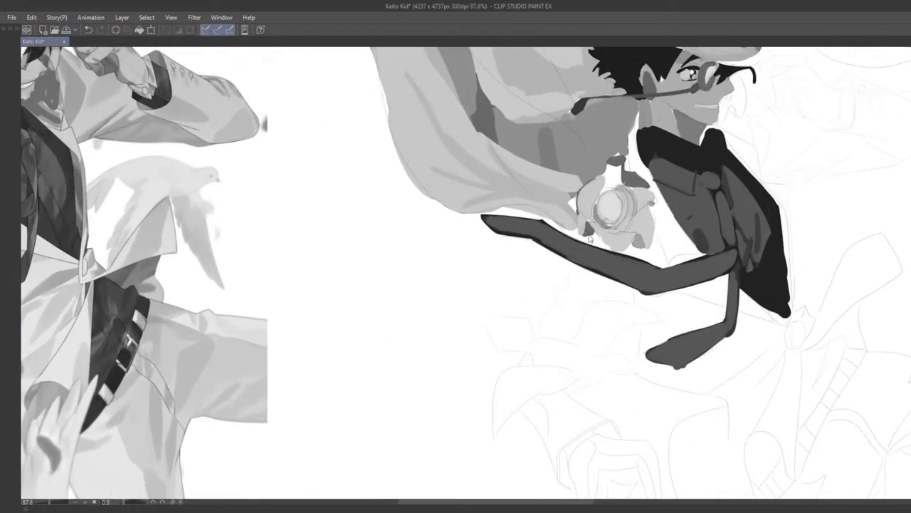
scroll(580, 249, down, 3)
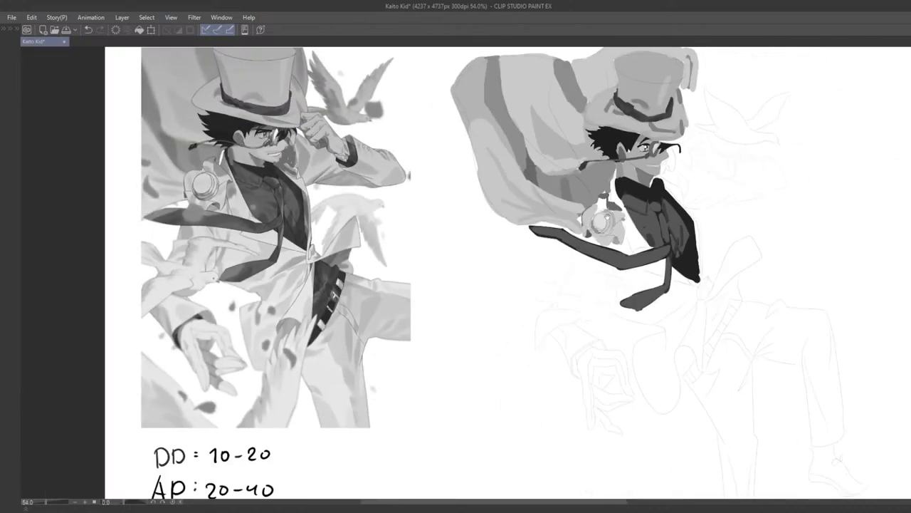
scroll(580, 249, up, 3)
scroll(604, 251, down, 1)
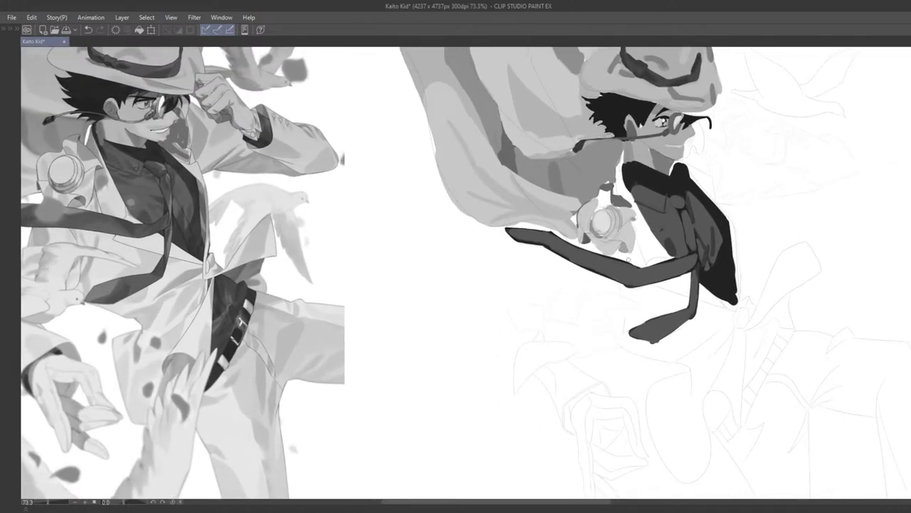
Rework the darker fold at the lower-right tip of the petal patch, undoing and redoing strokes
drag(621, 246, 622, 253)
key(ctrl+z)
key(ctrl+z)
key(ctrl+y)
scroll(653, 225, down, 4)
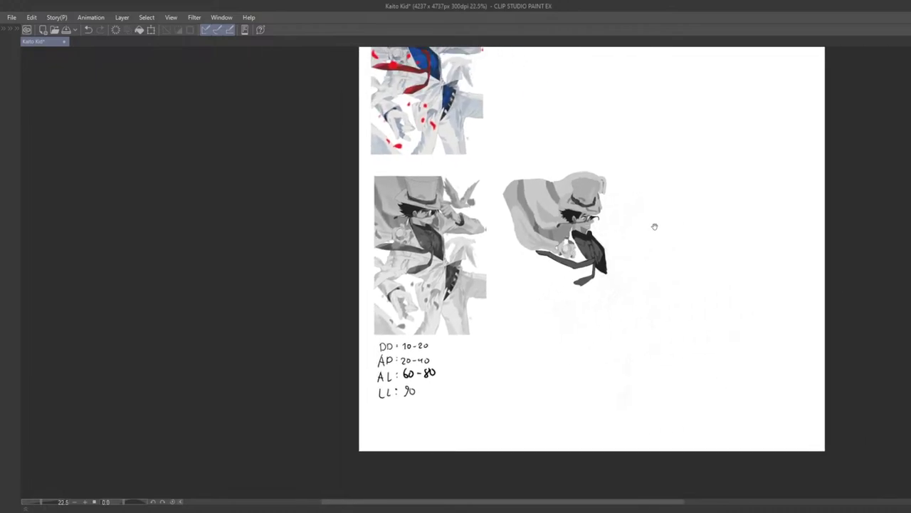
scroll(653, 226, up, 2)
scroll(569, 249, up, 3)
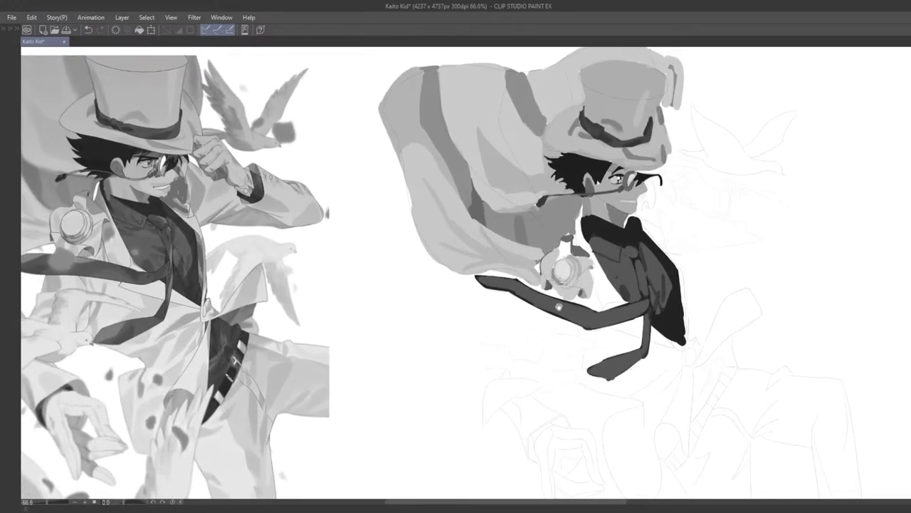
Sample a light grey beside the shoulder ornament and paint a small petal rising above it, undoing misplaced strokes
alt+click(551, 252)
mouse_move(565, 243)
mouse_down()
mouse_move(561, 256)
mouse_move(531, 266)
mouse_move(546, 277)
mouse_move(527, 293)
mouse_move(544, 280)
mouse_up()
alt+click(564, 250)
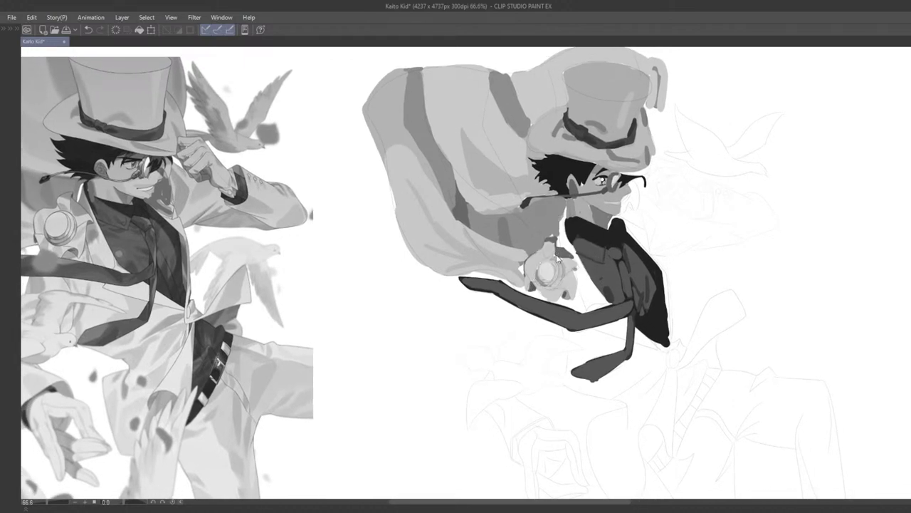
key(ctrl+z)
mouse_move(546, 247)
mouse_down()
mouse_move(544, 260)
mouse_move(538, 234)
mouse_move(559, 262)
mouse_up()
key(ctrl+z)
key(ctrl+z)
key(ctrl+z)
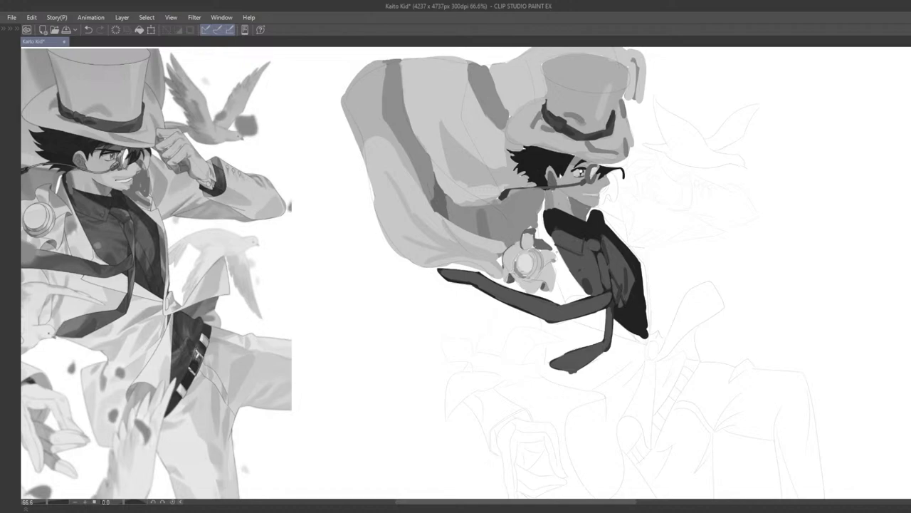
Refine the shape and edge of the small petal above the round shoulder ornament, undoing misplaced strokes
scroll(532, 288, up, 4)
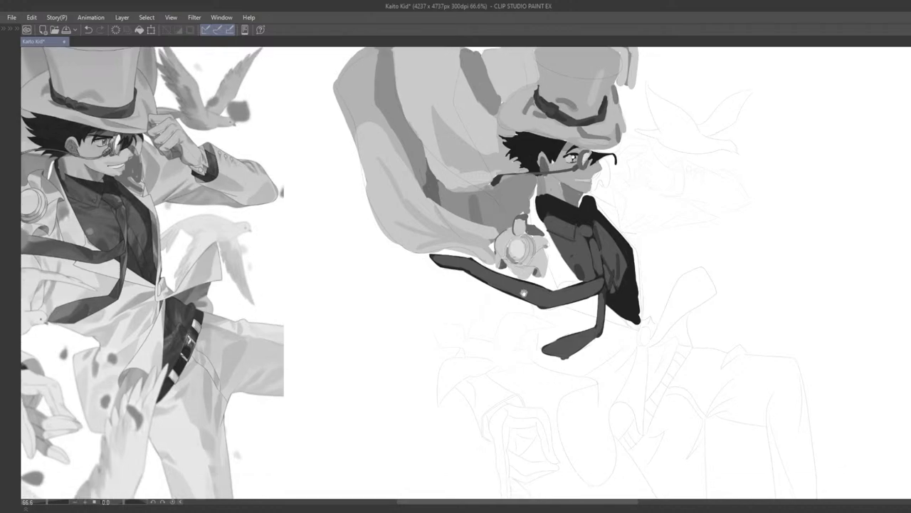
scroll(535, 283, down, 4)
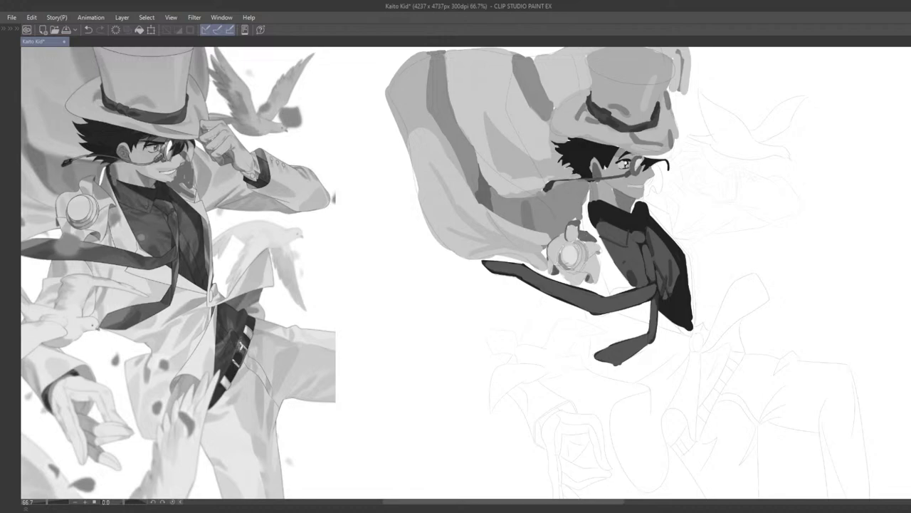
scroll(534, 285, up, 5)
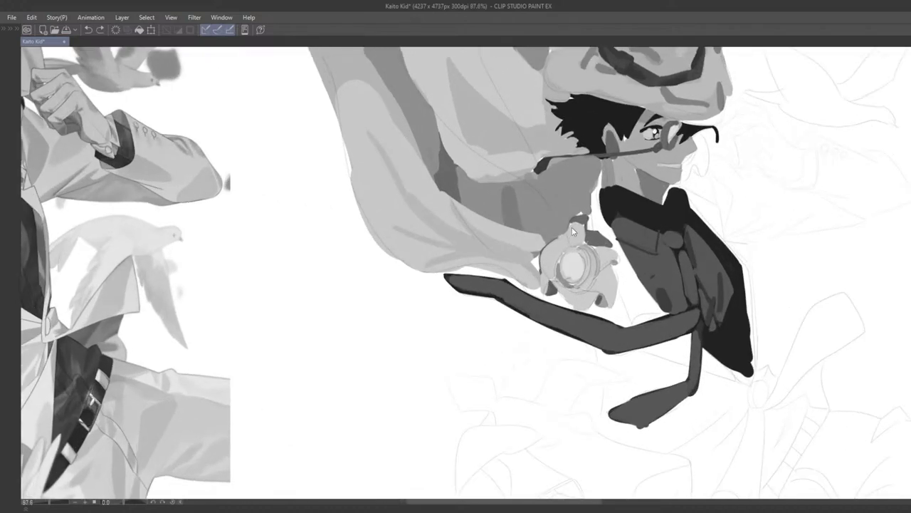
key(ctrl+z)
drag(573, 222, 568, 245)
key(ctrl+z)
key(ctrl+z)
scroll(463, 271, down, 6)
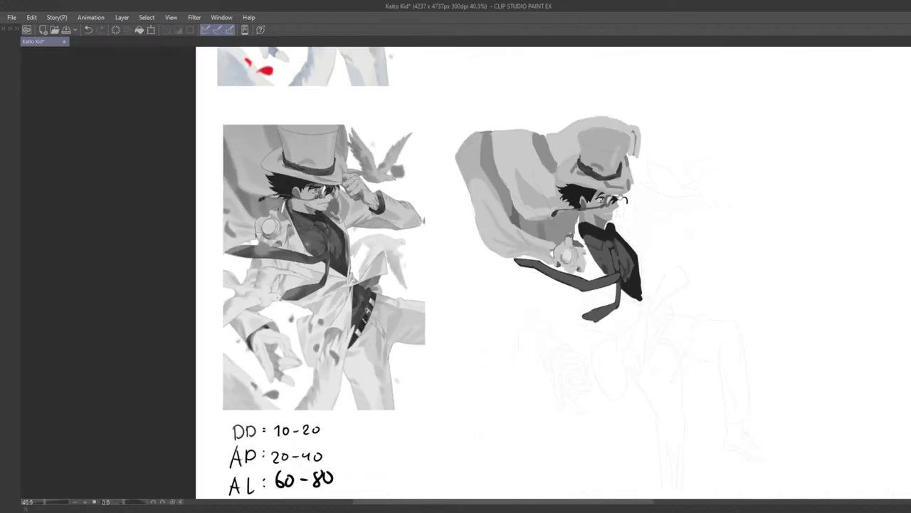
scroll(462, 270, up, 5)
scroll(561, 262, up, 1)
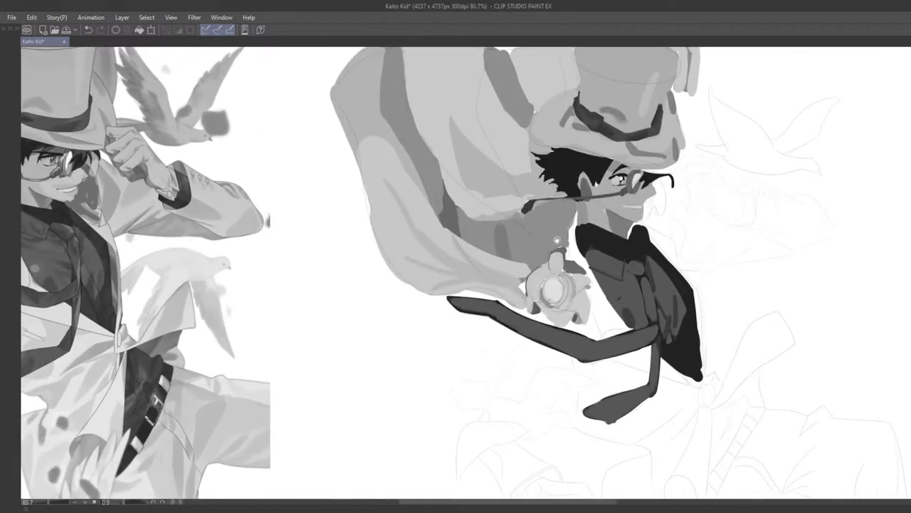
scroll(562, 235, down, 2)
drag(629, 257, 618, 256)
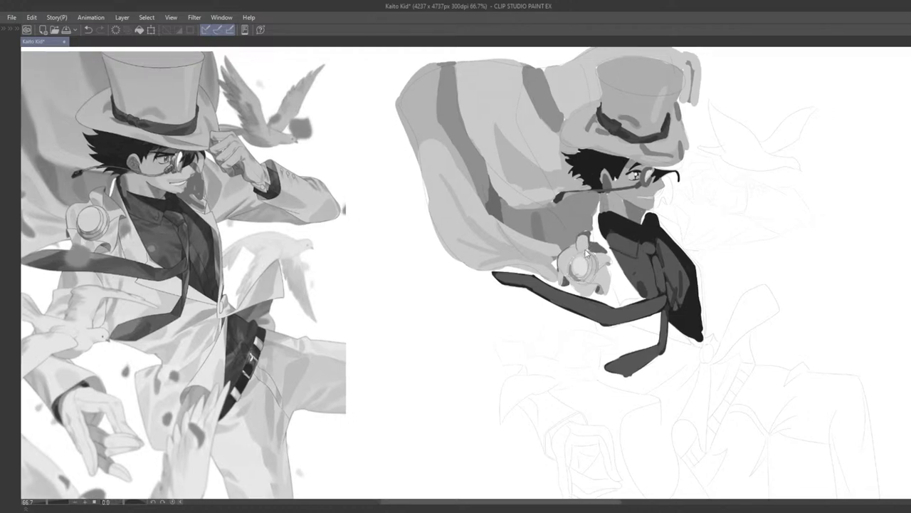
scroll(591, 243, up, 2)
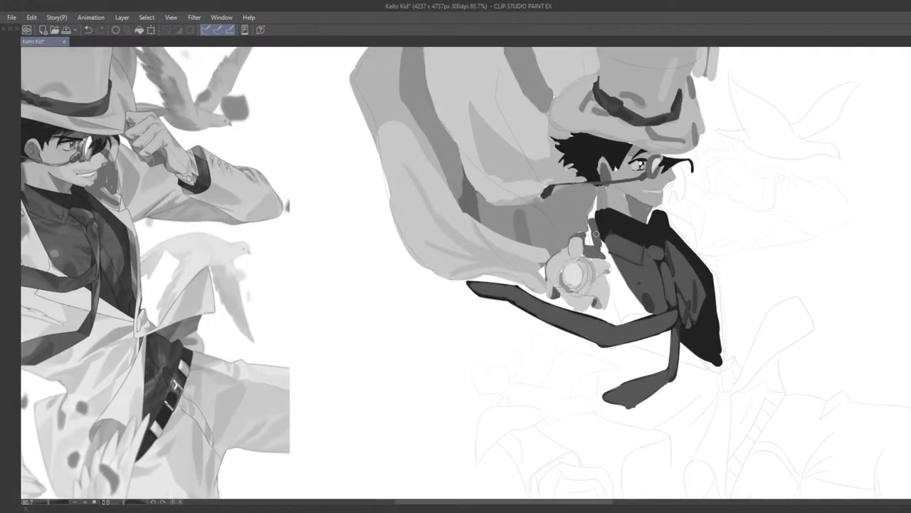
drag(595, 239, 670, 220)
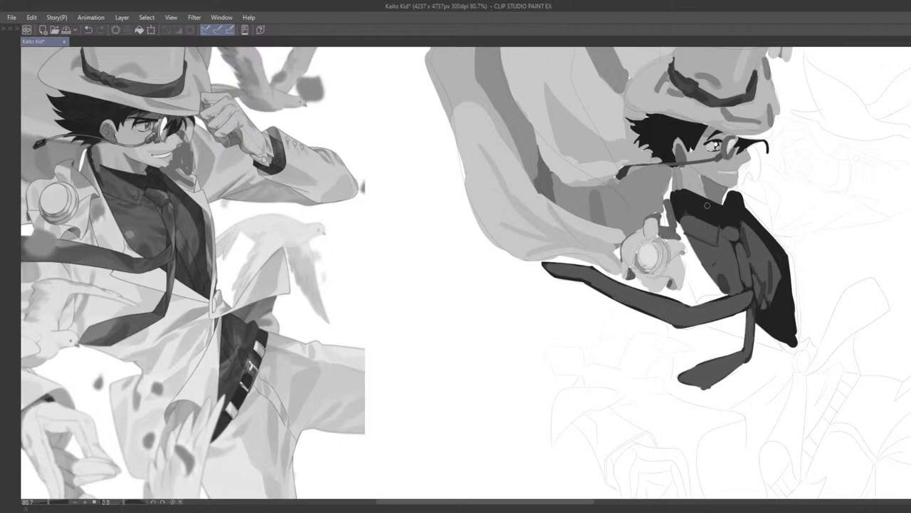
key(ctrl+z)
Sample a grey from the jacket collar in the greyscale reference and paint a collar strip between the neck and the shoulder ornament
key(Tab)
drag(304, 204, 498, 240)
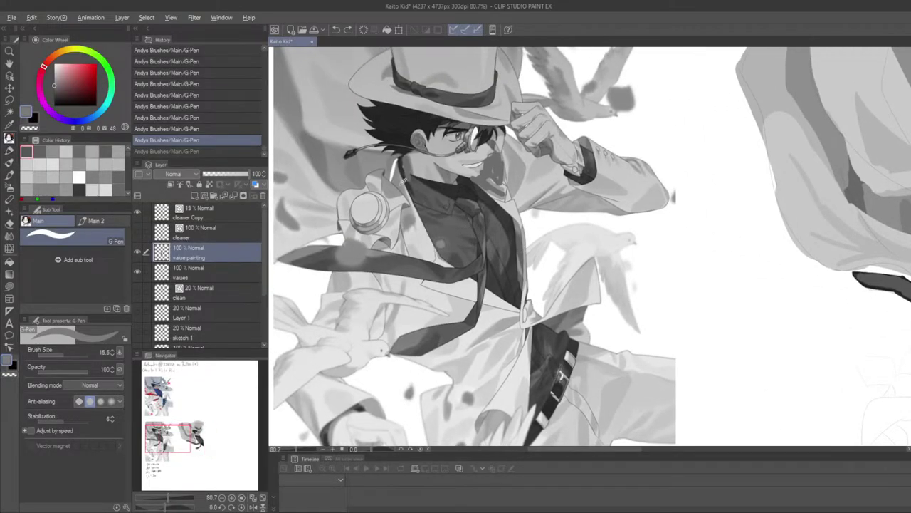
alt+click(404, 183)
drag(709, 242, 351, 227)
key(Tab)
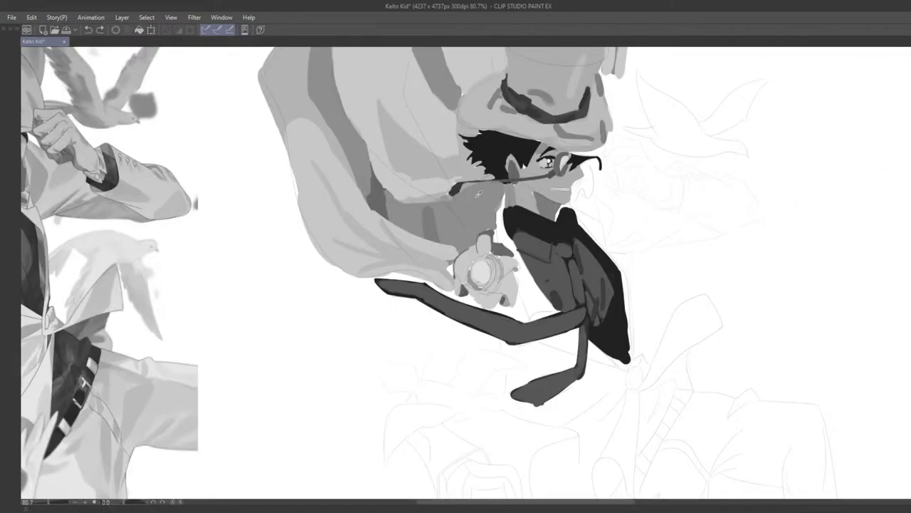
drag(593, 270, 697, 256)
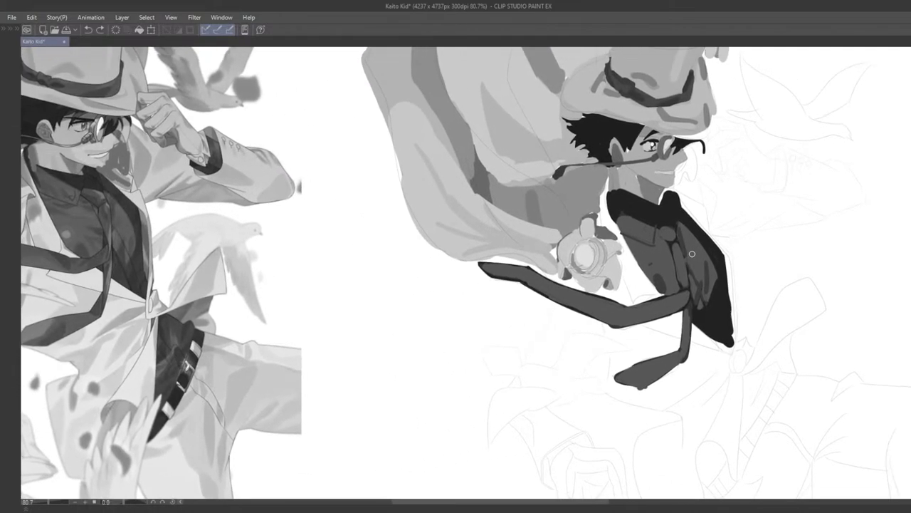
mouse_move(624, 277)
mouse_down()
mouse_move(694, 269)
mouse_move(534, 322)
mouse_up()
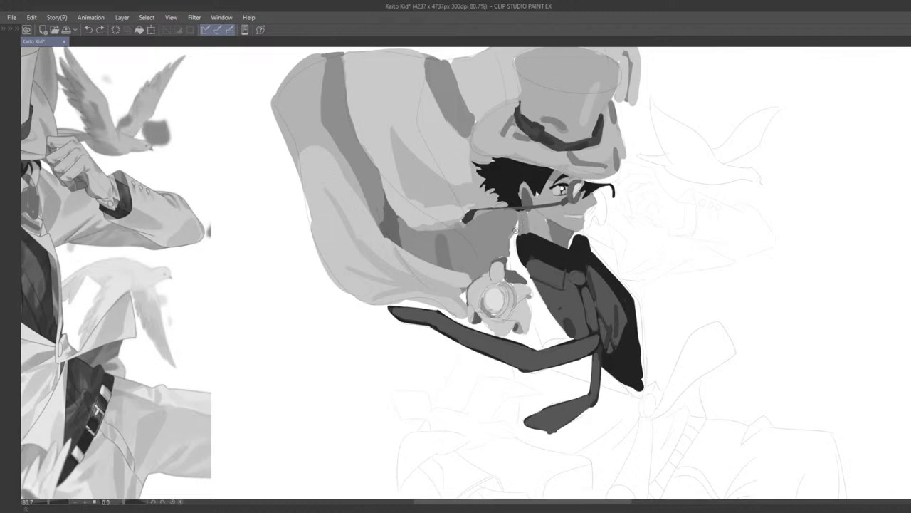
mouse_move(516, 226)
mouse_down()
mouse_move(522, 267)
mouse_move(514, 244)
mouse_move(513, 266)
mouse_move(526, 277)
mouse_move(524, 266)
mouse_up()
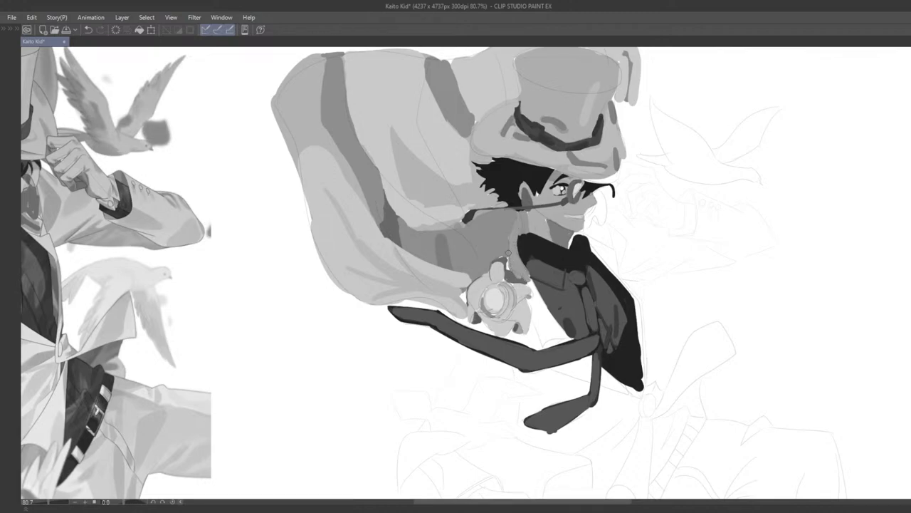
Refine the grey collar strip where it meets the cape and the shoulder ornament, undoing misplaced strokes
scroll(514, 240, down, 3)
scroll(538, 233, up, 2)
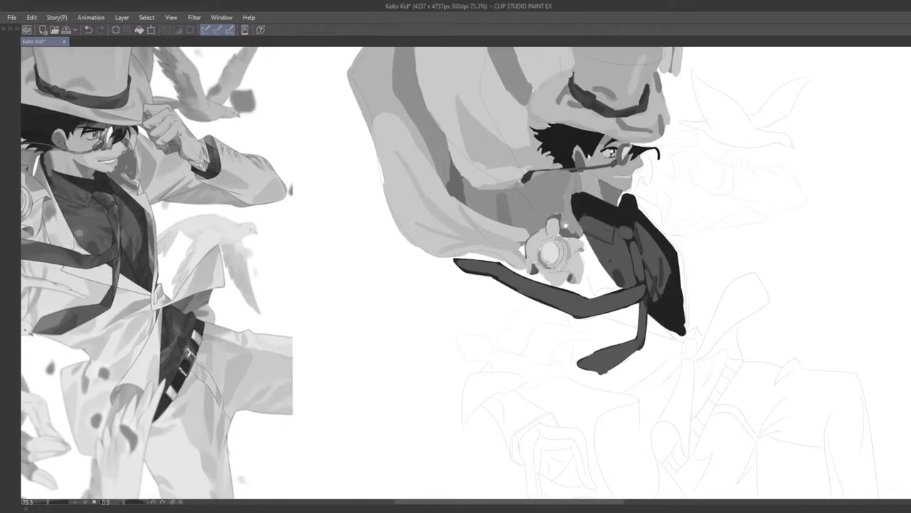
mouse_move(564, 223)
mouse_down()
mouse_move(545, 234)
mouse_move(572, 241)
mouse_move(573, 223)
mouse_up()
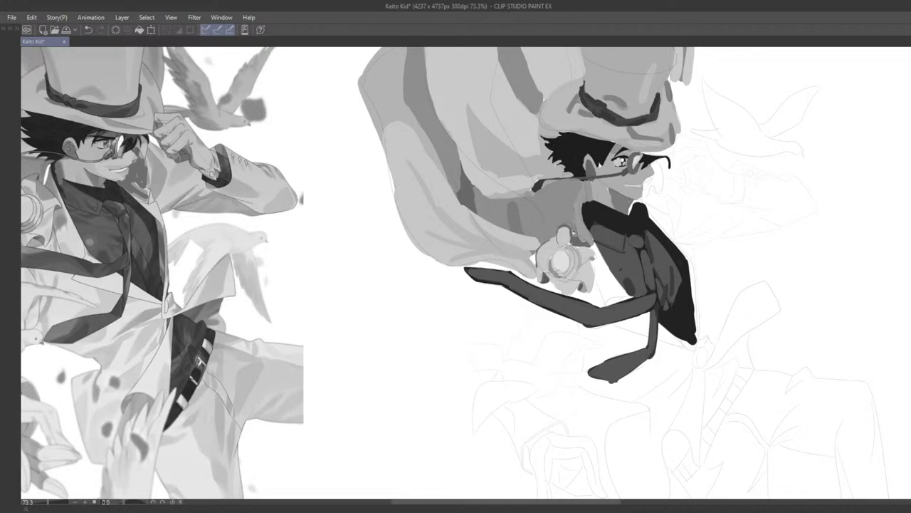
key(ctrl+z)
mouse_move(571, 229)
mouse_down()
mouse_move(572, 242)
mouse_move(601, 246)
mouse_up()
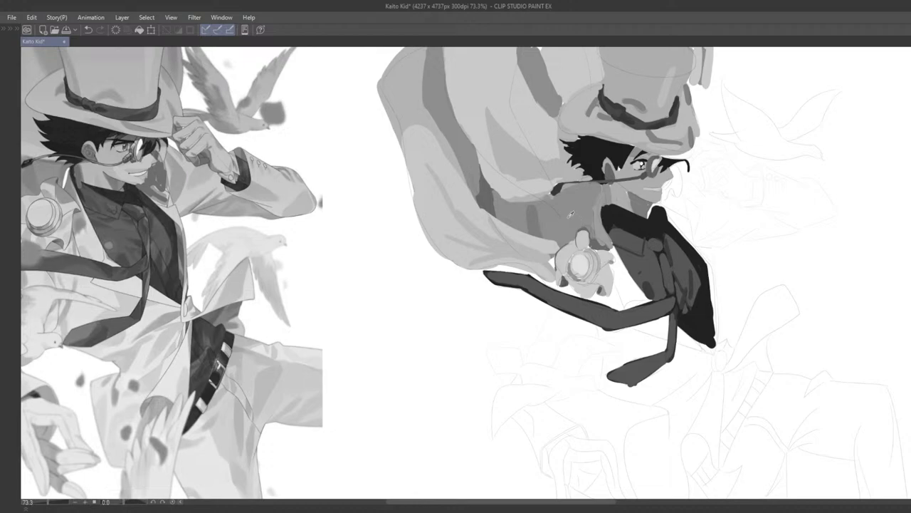
key(ctrl+z)
drag(599, 207, 595, 221)
key(ctrl+z)
key(ctrl+z)
key(ctrl+z)
Paint a dark grey shadow along the right edge of the petal patch beside the shirt, undoing misplaced strokes
scroll(597, 235, down, 5)
drag(685, 199, 645, 277)
scroll(644, 277, down, 2)
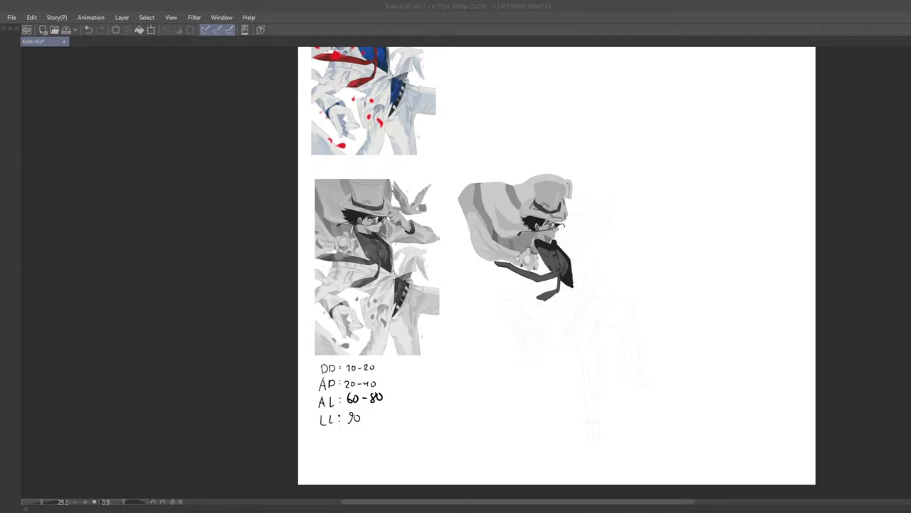
click(515, 328)
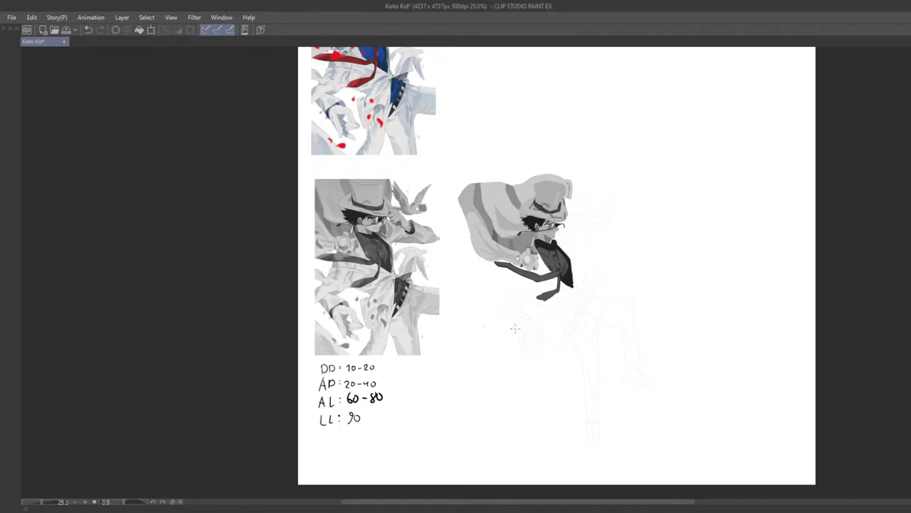
scroll(517, 326, up, 3)
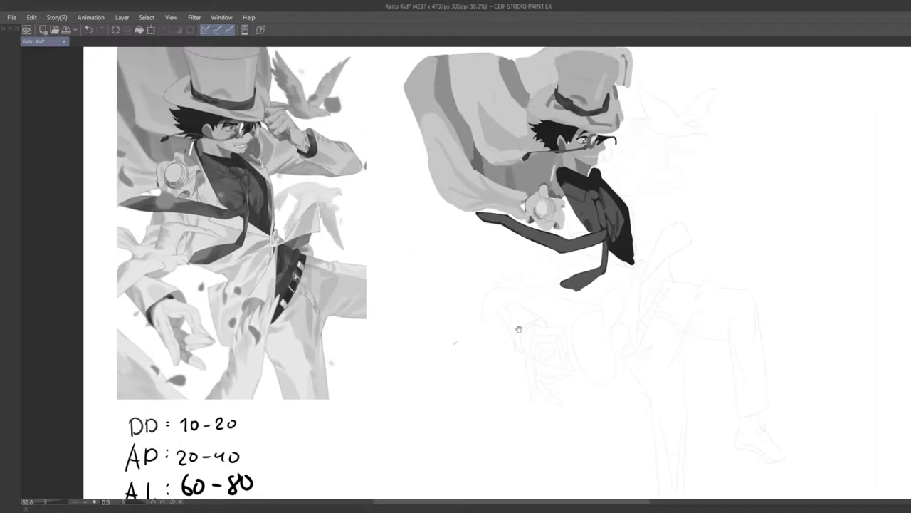
scroll(523, 314, up, 1)
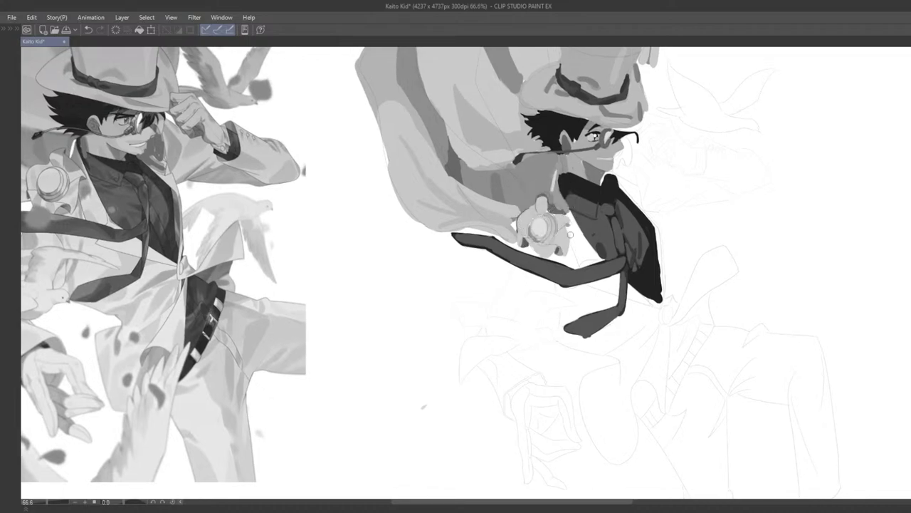
drag(569, 228, 572, 243)
key(ctrl+z)
key(ctrl+z)
key(ctrl+z)
drag(514, 265, 540, 262)
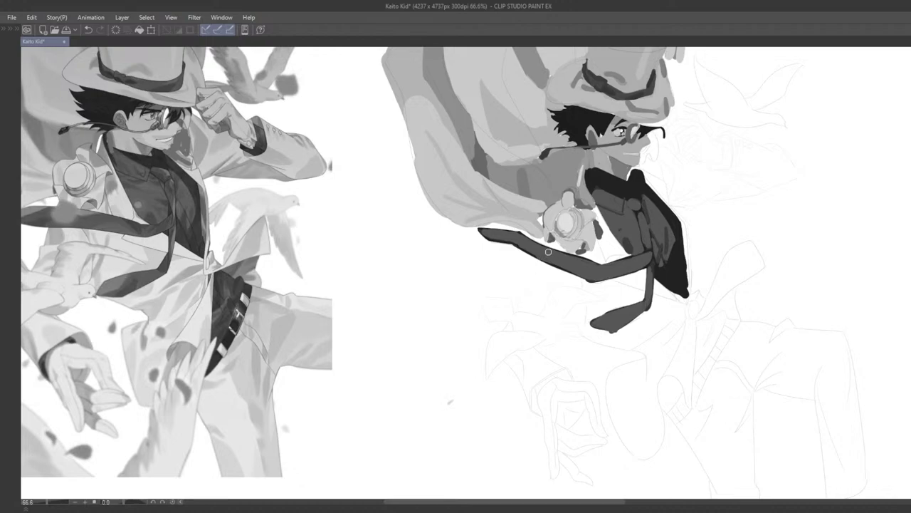
key(ctrl+z)
scroll(536, 249, down, 2)
scroll(538, 242, up, 1)
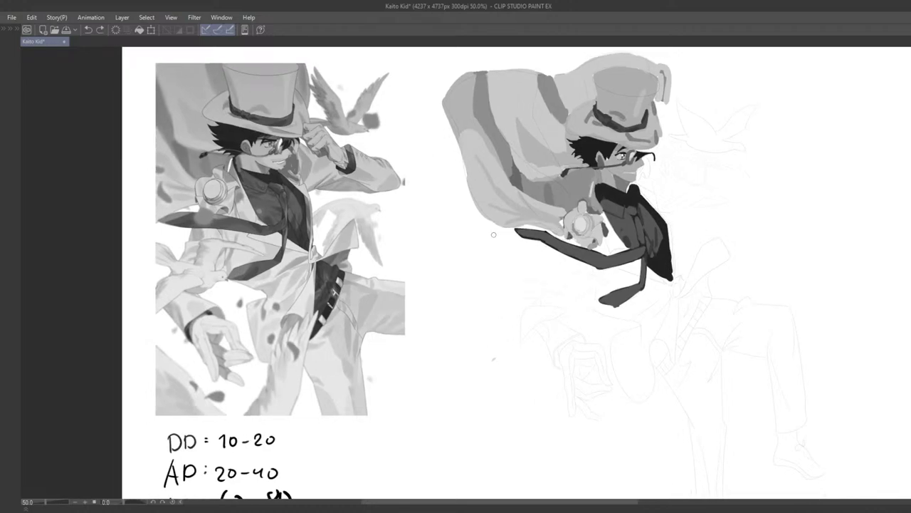
scroll(538, 252, down, 1)
scroll(538, 252, up, 2)
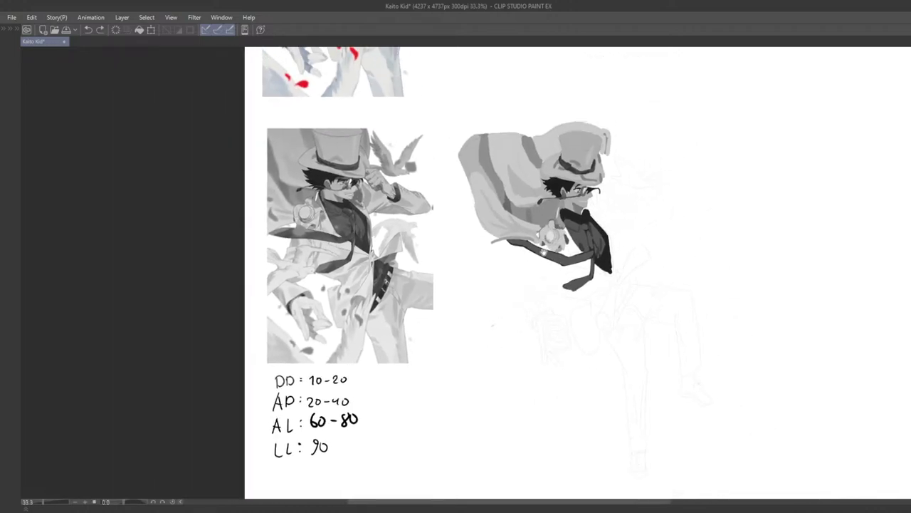
scroll(529, 257, up, 1)
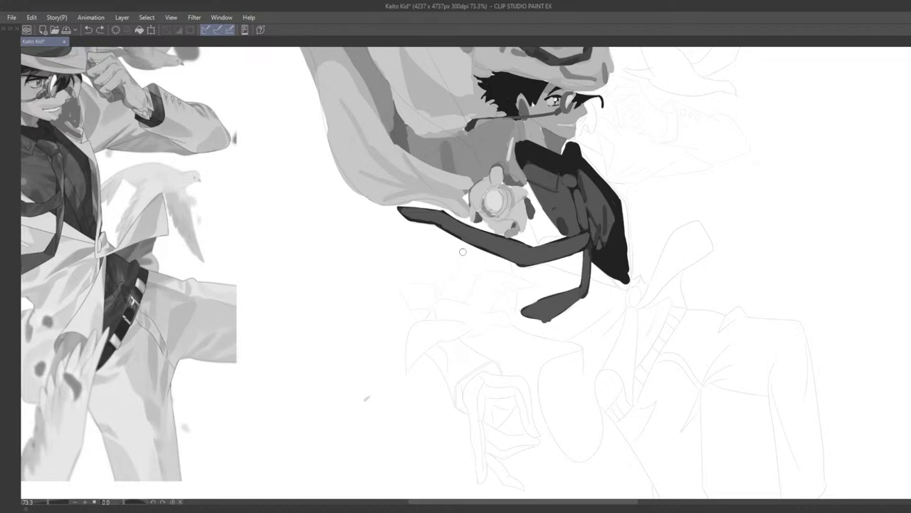
drag(506, 256, 661, 290)
scroll(590, 284, down, 3)
scroll(599, 284, up, 2)
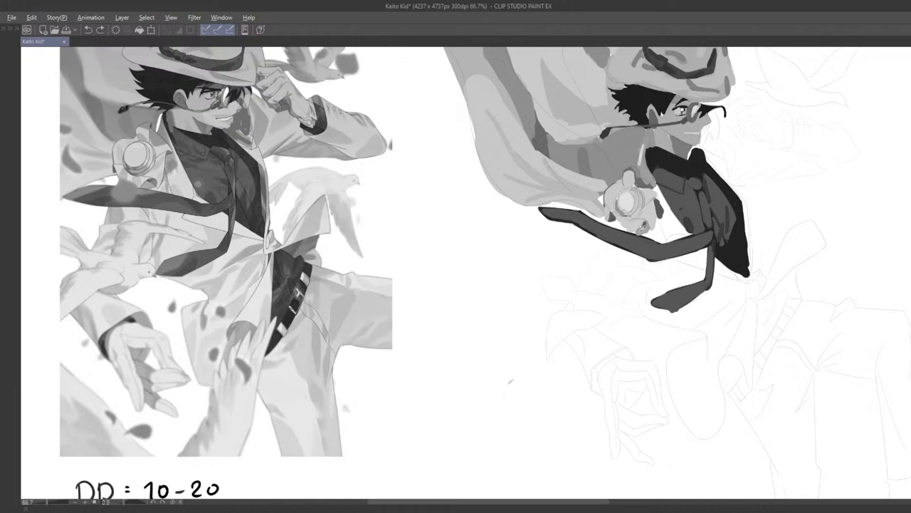
Paint a light grey base patch for the raised sleeve just below the tie, undoing misplaced strokes
drag(644, 225, 639, 229)
drag(623, 273, 624, 252)
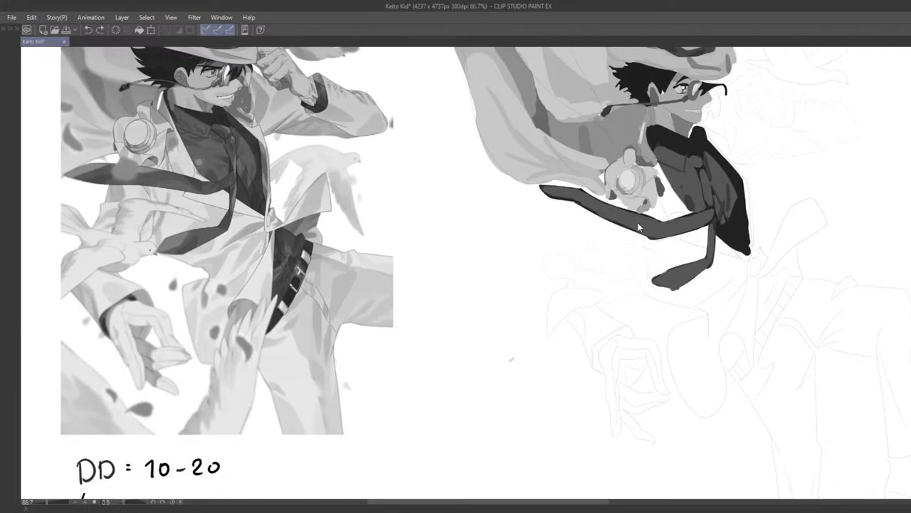
mouse_move(603, 231)
mouse_down()
mouse_move(588, 261)
mouse_move(613, 193)
mouse_up()
key(ctrl+z)
key(ctrl+z)
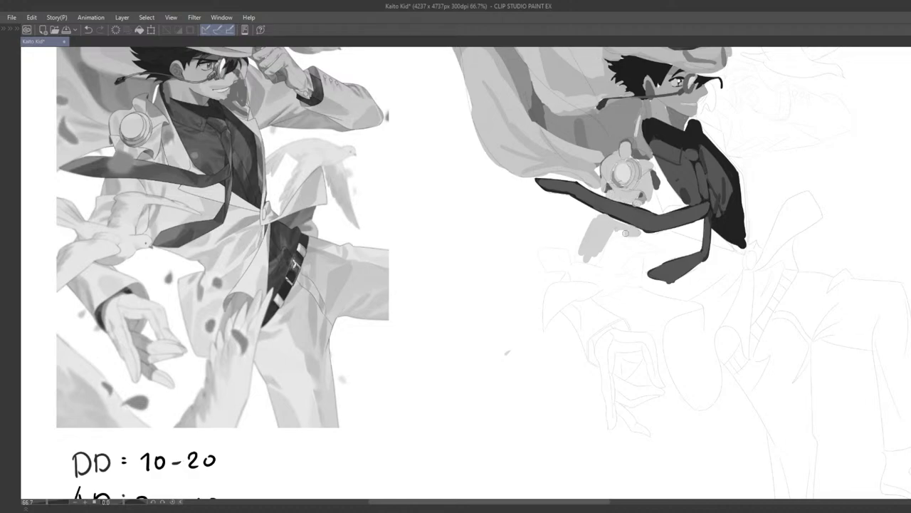
mouse_move(630, 248)
mouse_down()
mouse_move(560, 229)
mouse_move(596, 233)
mouse_move(596, 248)
mouse_move(566, 249)
mouse_move(580, 273)
mouse_move(547, 268)
mouse_up()
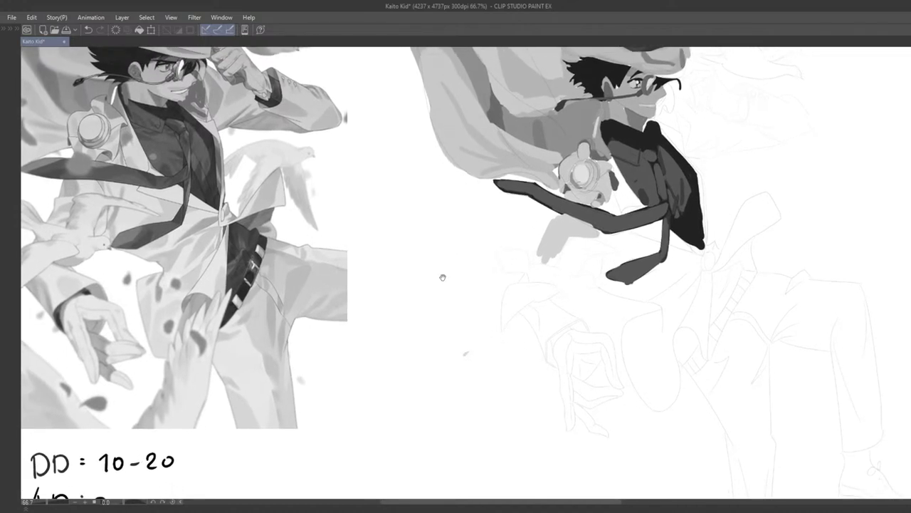
Sample the sleeve patch's grey and extend the patch along the underside of the tie with a curved fold, undoing misplaced strokes
drag(443, 277, 447, 279)
alt+click(585, 218)
drag(573, 215, 601, 227)
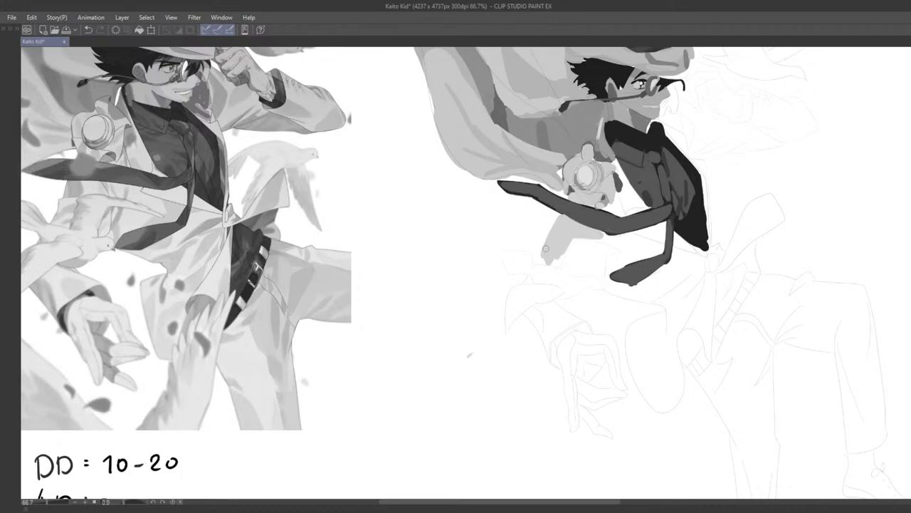
drag(546, 249, 613, 233)
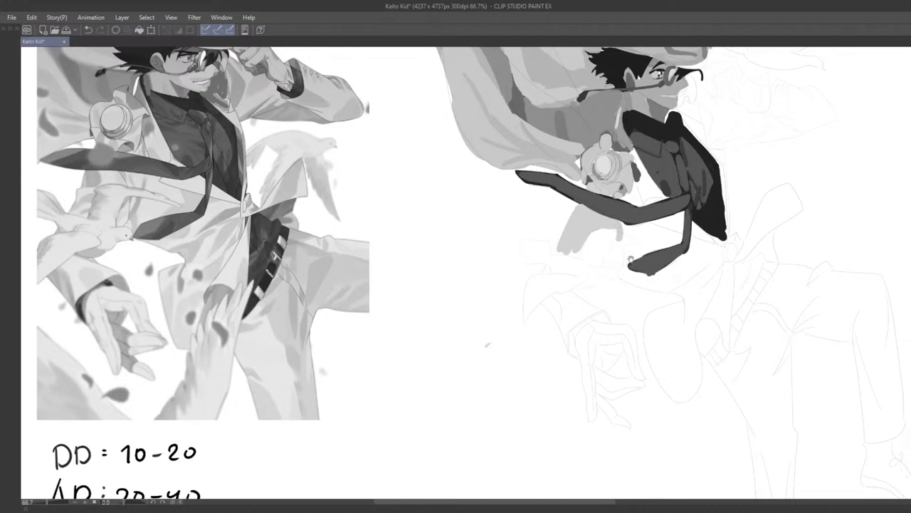
key(ctrl+z)
drag(618, 225, 631, 232)
mouse_move(639, 194)
mouse_down()
mouse_move(624, 225)
mouse_move(611, 226)
mouse_up()
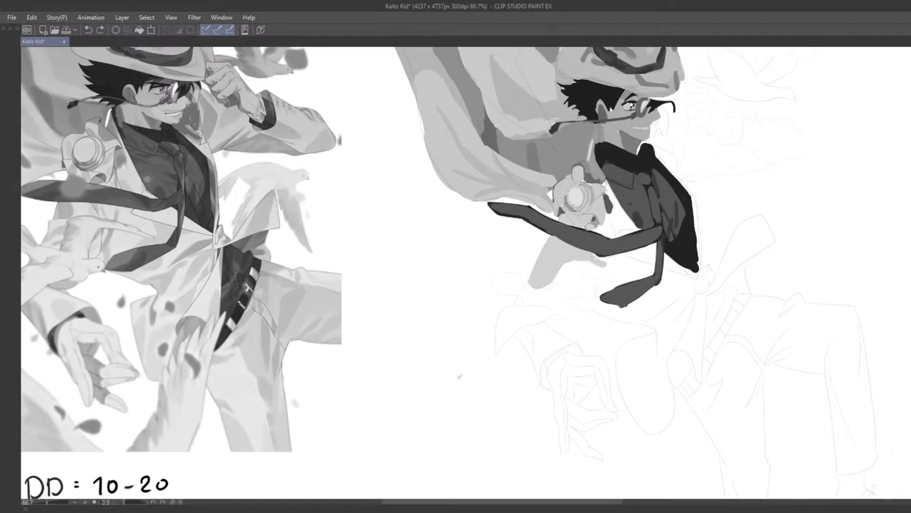
Fill the white gap between the shoulder ornament and the shirt with light grey lapel tone, undoing misplaced strokes
scroll(613, 212, right, 1)
key(ctrl+z)
key(ctrl+z)
mouse_move(598, 183)
mouse_down()
mouse_move(623, 226)
mouse_move(597, 185)
mouse_move(610, 229)
mouse_move(603, 200)
mouse_move(609, 230)
mouse_move(602, 203)
mouse_up()
key(ctrl+z)
key(ctrl+z)
key(ctrl+z)
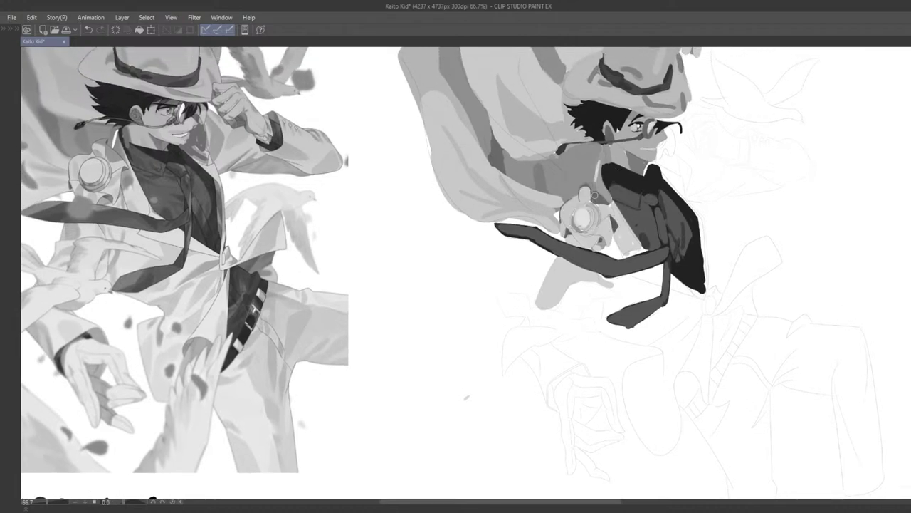
scroll(594, 194, down, 4)
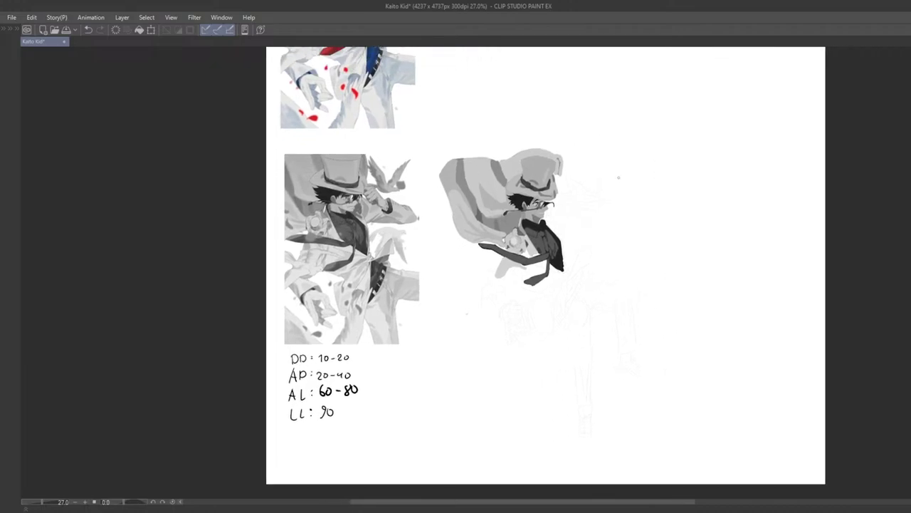
scroll(576, 278, up, 4)
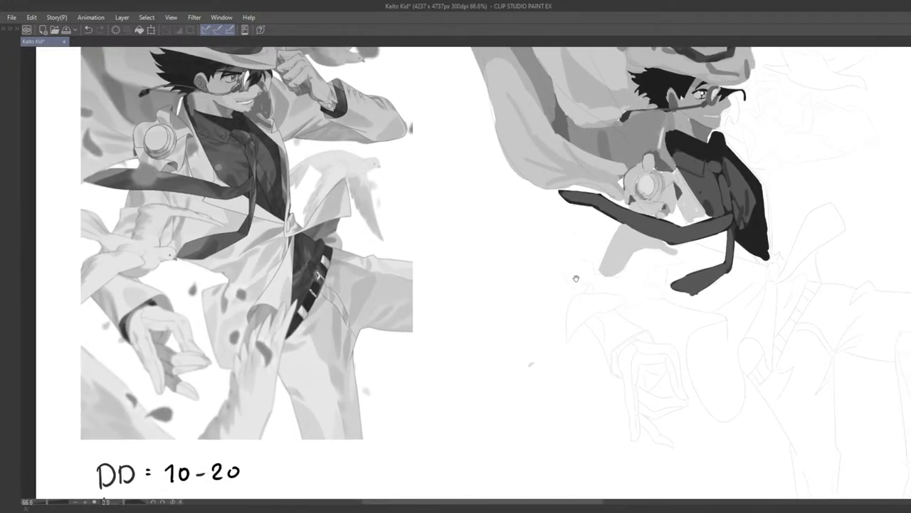
Paint separate grey patches for the outer sleeve folds, above and along the bent elbow, undoing misplaced strokes
mouse_move(576, 279)
mouse_down()
mouse_move(567, 264)
mouse_move(579, 263)
mouse_move(557, 251)
mouse_move(591, 260)
mouse_up()
mouse_move(556, 230)
mouse_down()
mouse_move(546, 233)
mouse_move(568, 238)
mouse_move(592, 266)
mouse_move(557, 290)
mouse_up()
key(ctrl+z)
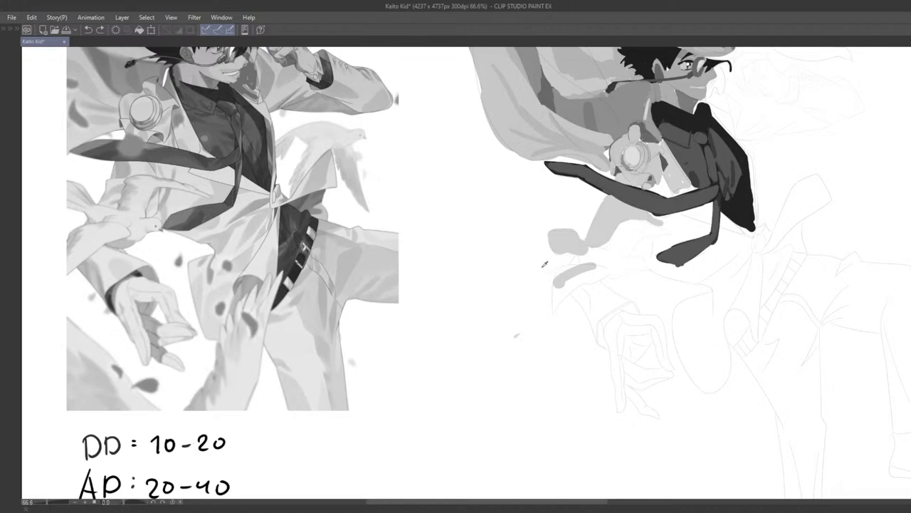
drag(601, 331, 579, 334)
mouse_move(535, 305)
mouse_down()
mouse_move(537, 282)
mouse_move(552, 269)
mouse_move(535, 300)
mouse_up()
key(ctrl+z)
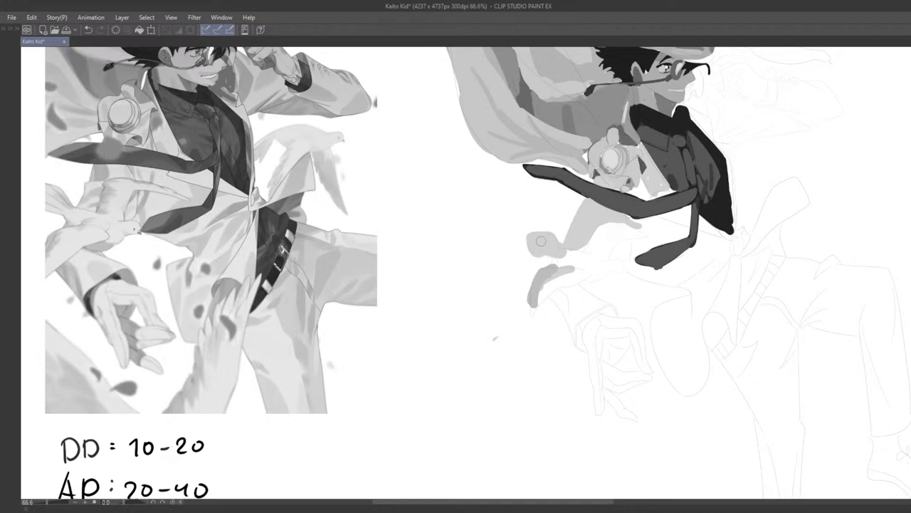
Sample the light sleeve grey and fill the area between the upper sleeve and the outer fold patches, undoing misplaced strokes
mouse_move(545, 238)
mouse_down()
mouse_move(568, 267)
mouse_move(596, 256)
mouse_move(585, 255)
mouse_move(618, 227)
mouse_up()
key(ctrl+z)
drag(588, 254, 619, 226)
alt+click(589, 224)
mouse_move(571, 262)
mouse_down()
mouse_move(562, 258)
mouse_move(581, 265)
mouse_move(629, 230)
mouse_up()
key(ctrl+z)
mouse_move(595, 256)
mouse_down()
mouse_move(617, 230)
mouse_move(641, 232)
mouse_move(600, 259)
mouse_move(601, 246)
mouse_move(632, 231)
mouse_move(591, 257)
mouse_up()
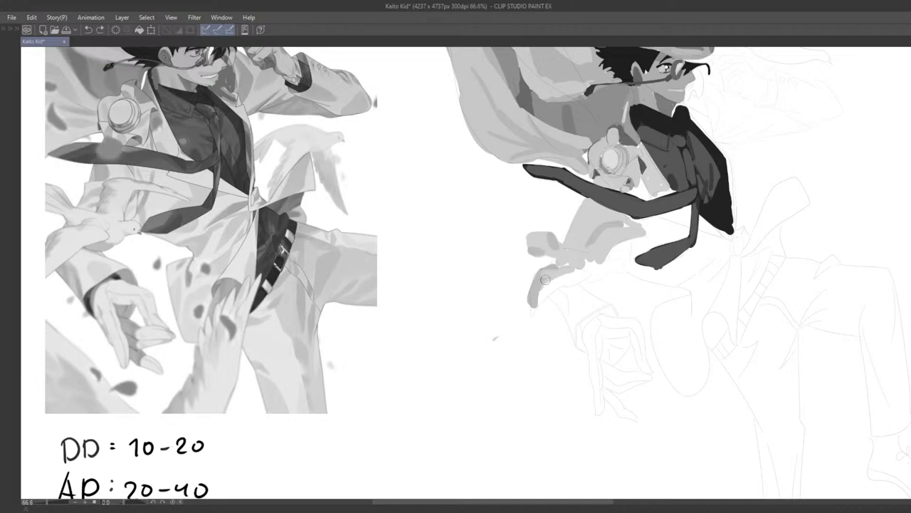
Join the outer elbow patches to the sleeve with light grey and clean up their shared edges
drag(542, 274, 571, 263)
drag(553, 240, 560, 245)
mouse_move(562, 265)
mouse_down()
mouse_move(497, 361)
mouse_move(541, 303)
mouse_up()
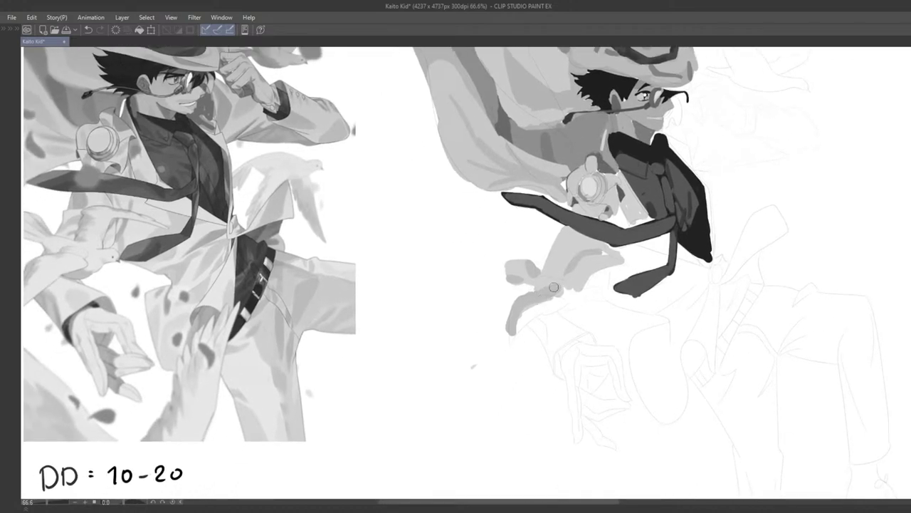
key(ctrl+z)
mouse_move(563, 300)
mouse_down()
mouse_move(528, 315)
mouse_move(517, 331)
mouse_move(564, 299)
mouse_move(516, 329)
mouse_move(558, 290)
mouse_up()
scroll(527, 325, down, 3)
scroll(527, 326, down, 2)
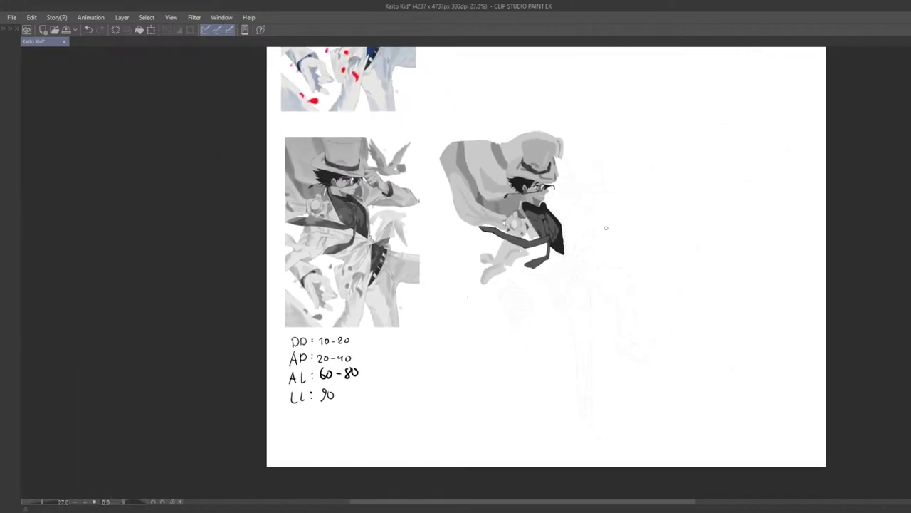
scroll(554, 253, up, 4)
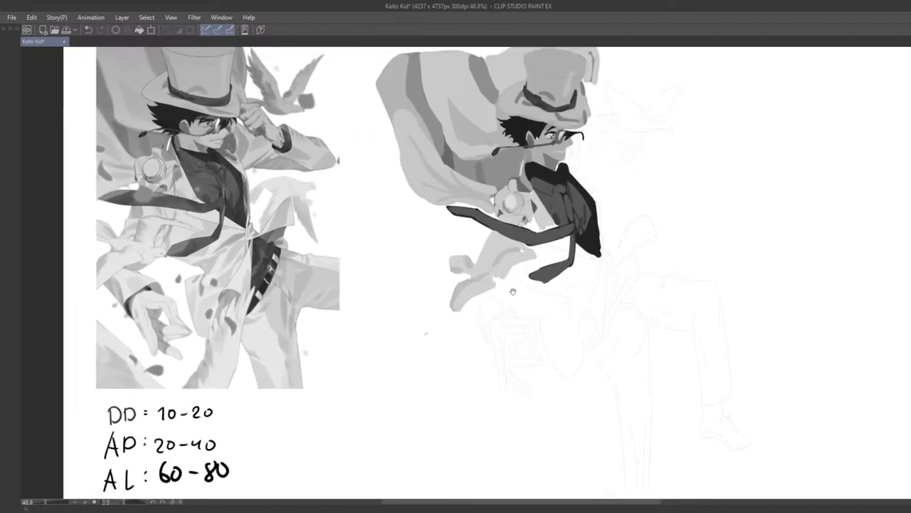
Paint a darker grey fold shadow along the lower edge of the sleeve, undoing misplaced strokes
mouse_move(488, 255)
mouse_down()
mouse_move(507, 257)
mouse_move(508, 276)
mouse_up()
key(ctrl+z)
key(ctrl+z)
key(ctrl+z)
key(ctrl+z)
key(ctrl+z)
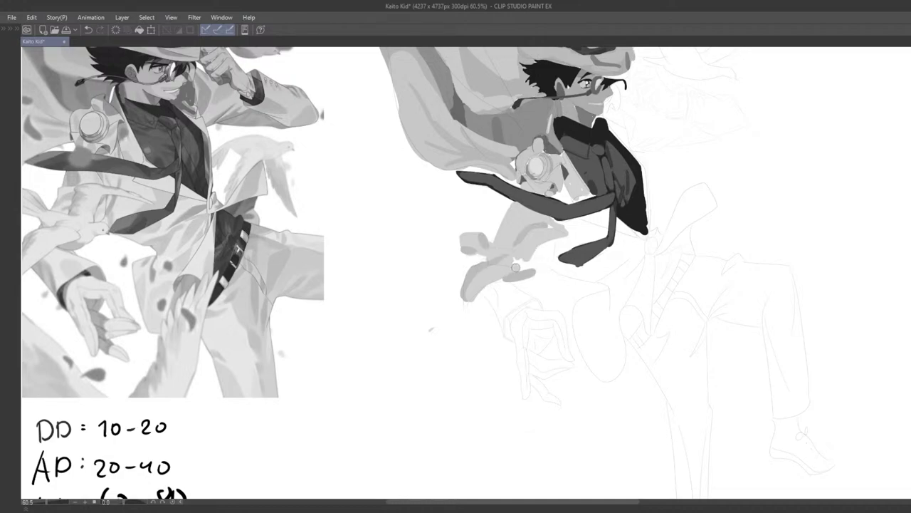
Fill the gap between the sleeve and its lower fold shadow with light grey, undoing misplaced strokes
mouse_move(524, 263)
mouse_down()
mouse_move(549, 266)
mouse_move(530, 264)
mouse_move(548, 226)
mouse_move(532, 219)
mouse_move(562, 230)
mouse_up()
key(ctrl+z)
key(ctrl+z)
key(ctrl+z)
key(ctrl+z)
key(ctrl+z)
key(ctrl+z)
mouse_move(560, 271)
mouse_down()
mouse_move(494, 293)
mouse_move(600, 278)
mouse_move(571, 259)
mouse_move(387, 401)
mouse_move(523, 303)
mouse_move(427, 349)
mouse_move(441, 364)
mouse_move(494, 356)
mouse_up()
mouse_move(571, 339)
mouse_down()
mouse_move(424, 391)
mouse_move(395, 384)
mouse_up()
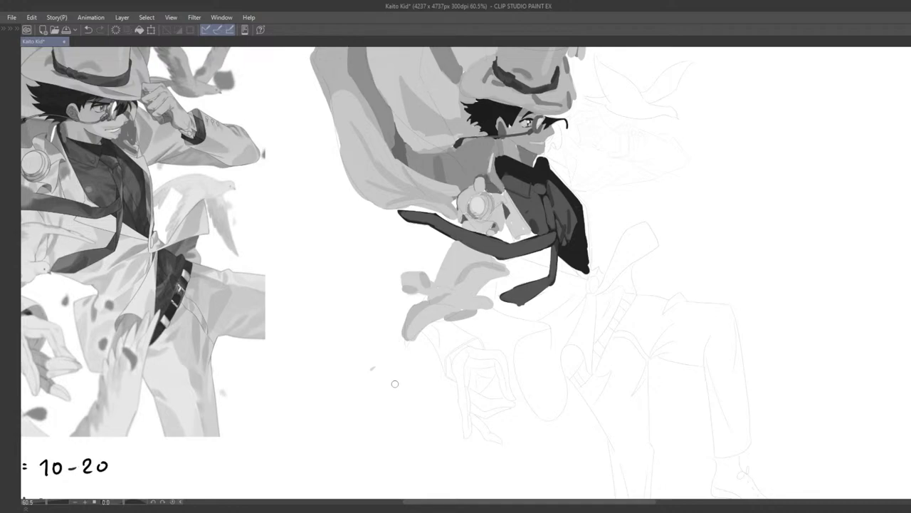
Paint the forearm part of the sleeve down to the cuff above the hand, undoing misplaced strokes
drag(388, 304, 396, 250)
drag(448, 291, 463, 301)
mouse_move(433, 255)
mouse_down()
mouse_move(474, 254)
mouse_move(488, 239)
mouse_move(498, 279)
mouse_move(512, 265)
mouse_up()
mouse_move(502, 259)
mouse_down()
mouse_move(515, 294)
mouse_move(511, 273)
mouse_move(535, 268)
mouse_move(515, 281)
mouse_move(519, 299)
mouse_move(519, 283)
mouse_move(548, 276)
mouse_up()
key(ctrl+z)
key(ctrl+z)
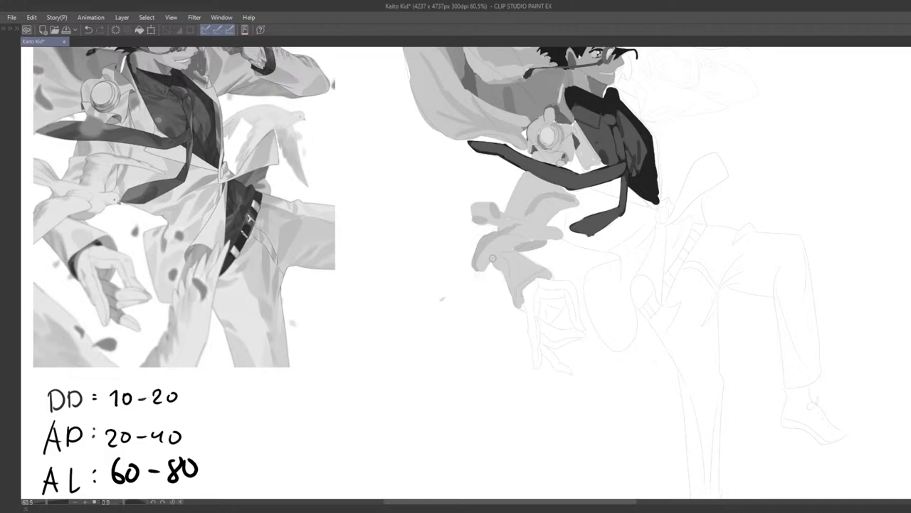
Sample a grey from the sleeve and shade the folds of the forearm near the cuff, undoing misplaced strokes
scroll(522, 307, down, 5)
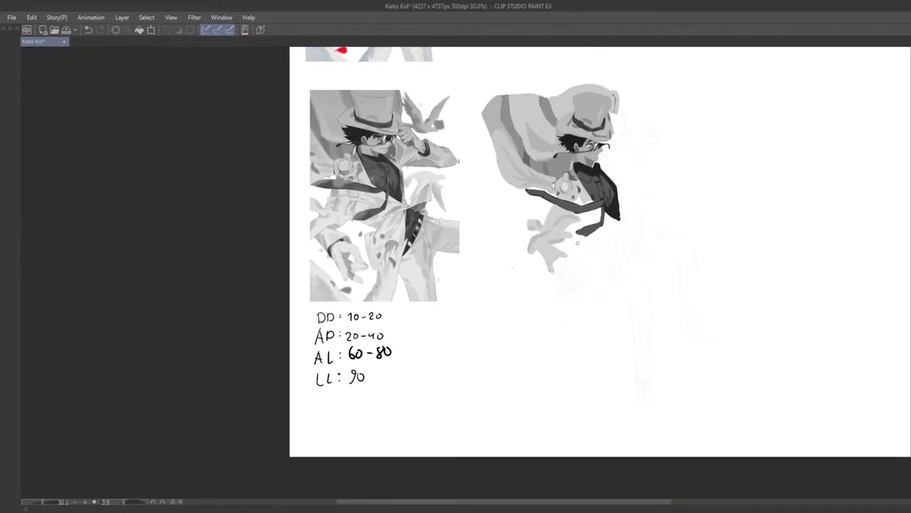
scroll(539, 277, up, 3)
alt+click(539, 237)
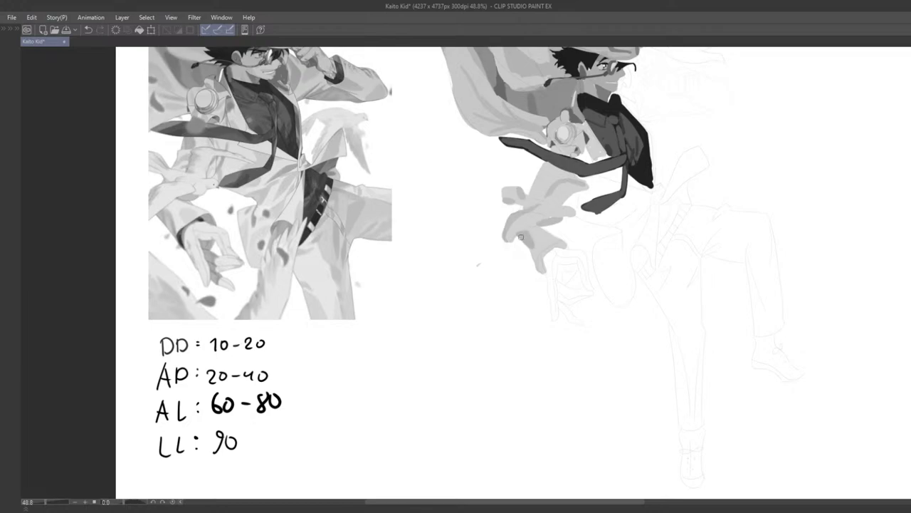
drag(551, 278, 565, 282)
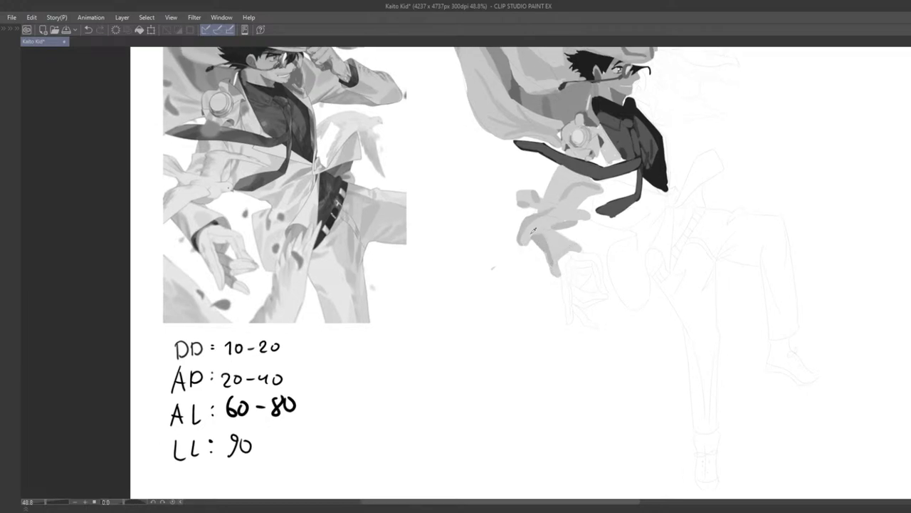
key(ctrl+z)
scroll(563, 263, down, 2)
drag(595, 236, 564, 256)
scroll(615, 210, down, 2)
scroll(559, 270, up, 2)
scroll(562, 263, up, 3)
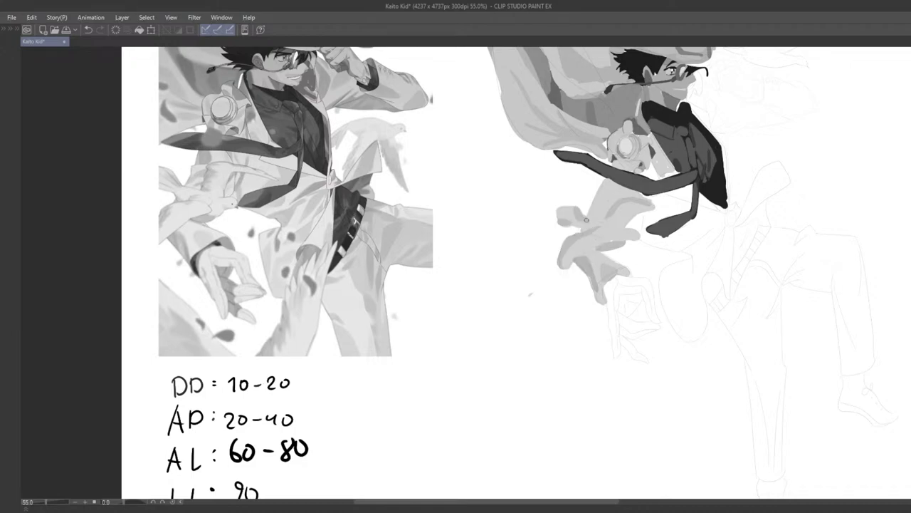
scroll(495, 273, up, 1)
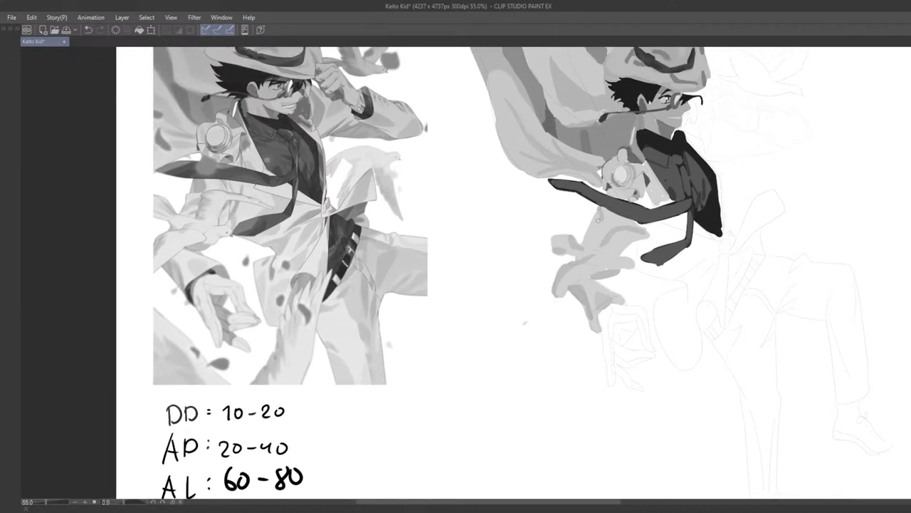
Paint darker grey fold shadows on the upper sleeve below the tie, undoing misplaced strokes
key(ctrl+z)
drag(604, 210, 603, 219)
key(ctrl+z)
drag(588, 234, 611, 223)
key(ctrl+z)
key(ctrl+z)
scroll(661, 193, down, 4)
Add a short dark grey stroke inside the hand sketch and a small mark at the sleeve fold's tip, undoing misplaced strokes
drag(661, 193, 634, 244)
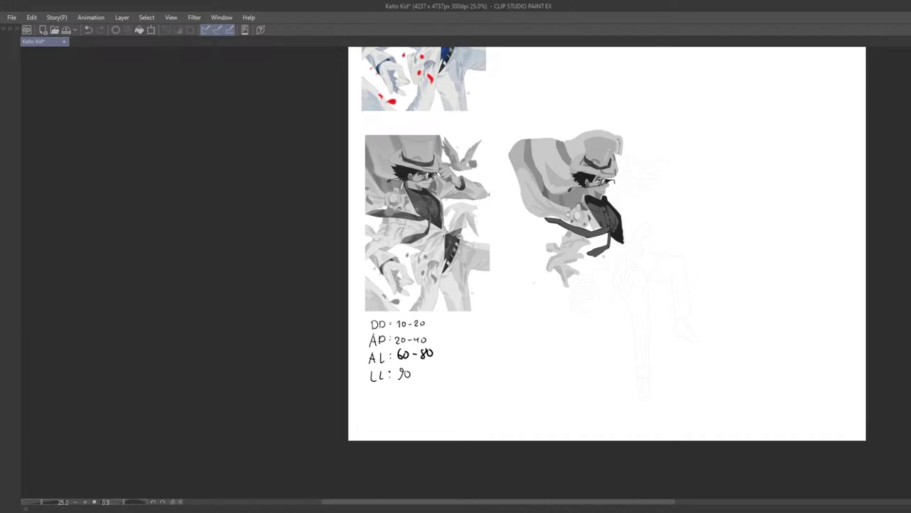
scroll(576, 260, up, 4)
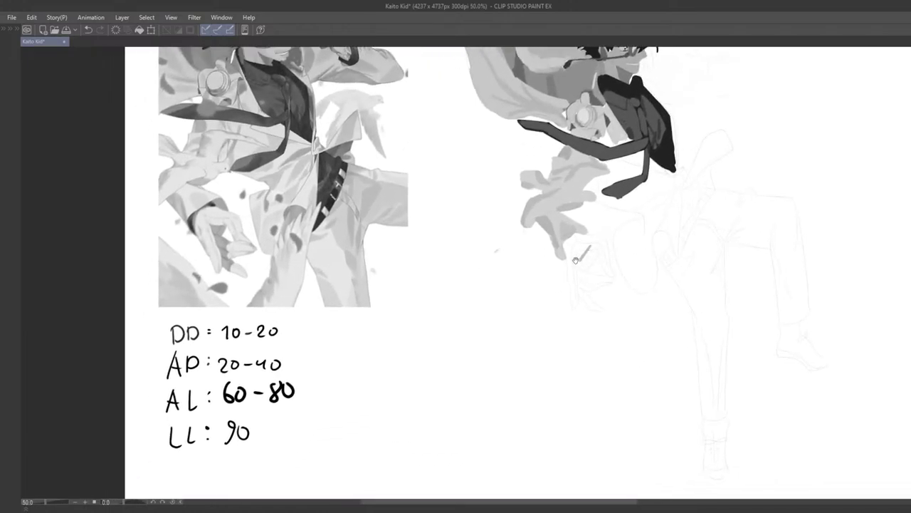
drag(575, 260, 584, 255)
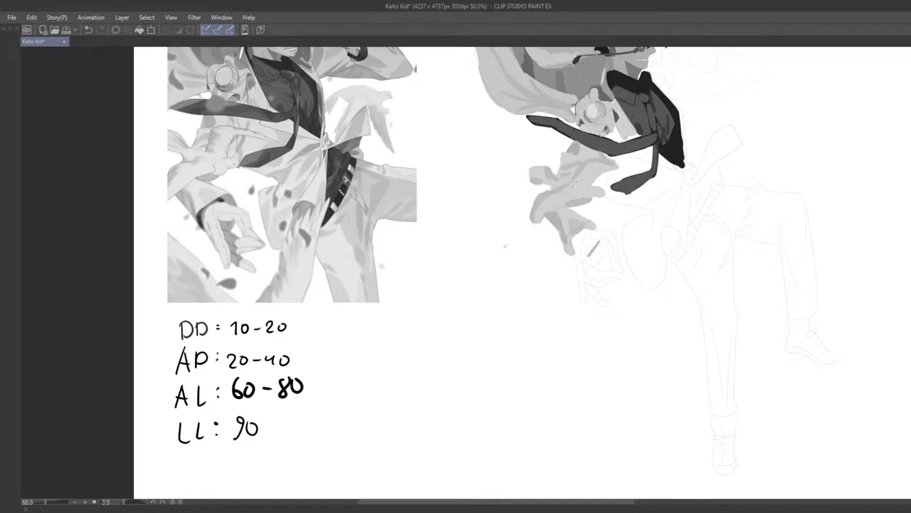
scroll(605, 205, up, 1)
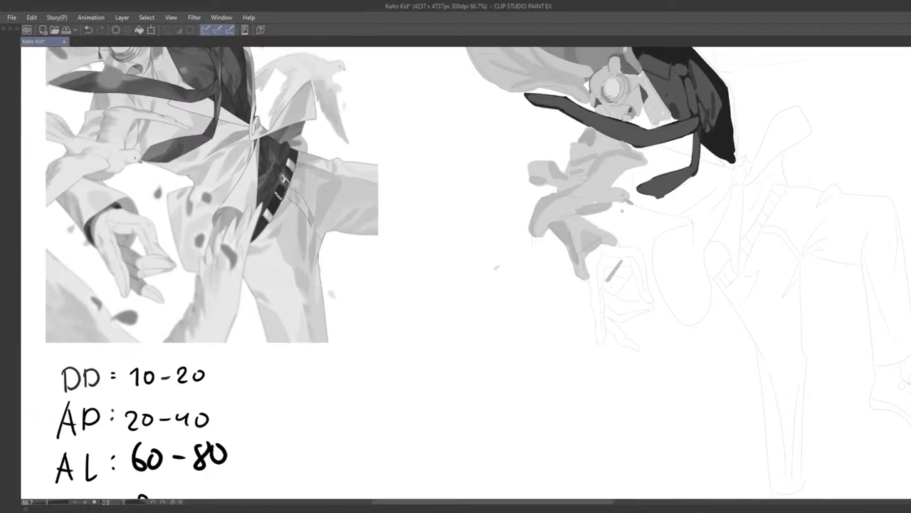
key(ctrl+z)
scroll(625, 215, down, 5)
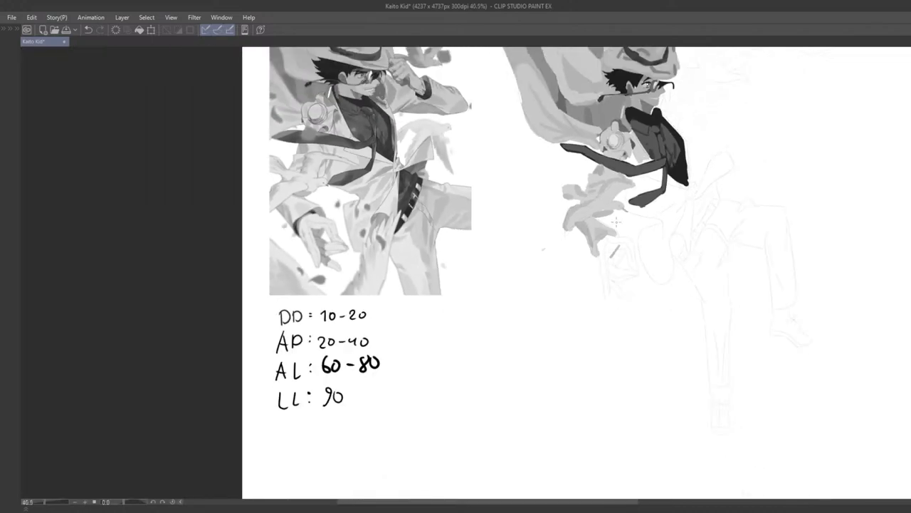
drag(688, 171, 608, 226)
scroll(596, 239, up, 3)
drag(546, 281, 573, 239)
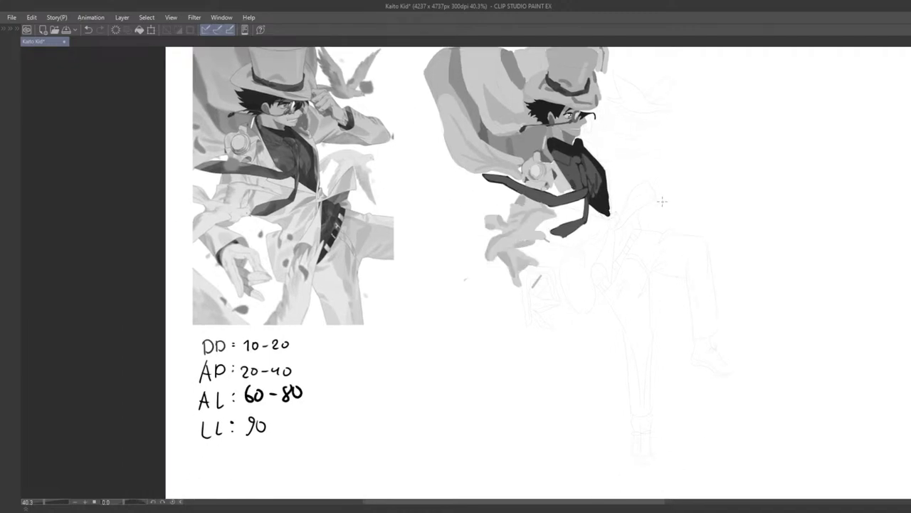
scroll(660, 213, up, 3)
drag(643, 240, 611, 223)
scroll(624, 255, up, 3)
scroll(572, 292, down, 3)
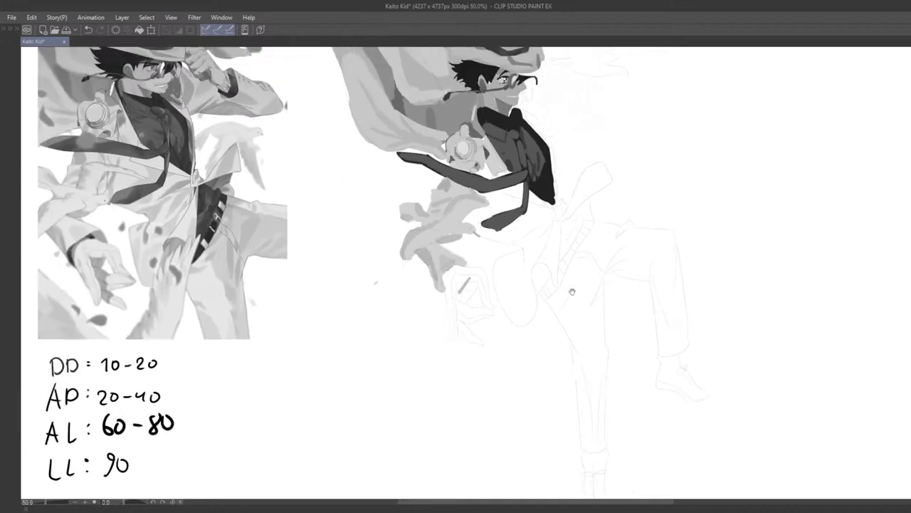
drag(572, 292, 602, 273)
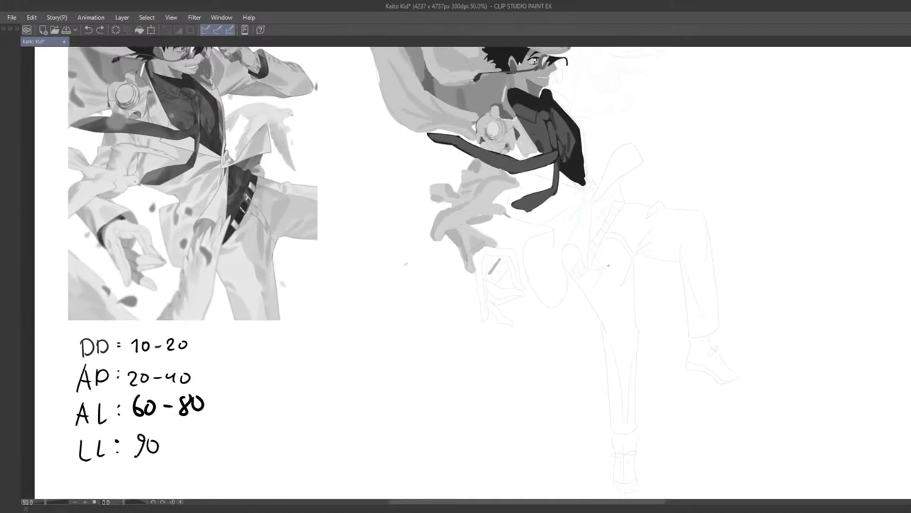
Block in the lower jacket and the straight standing leg with flat light grey, using a large brush
key(Tab)
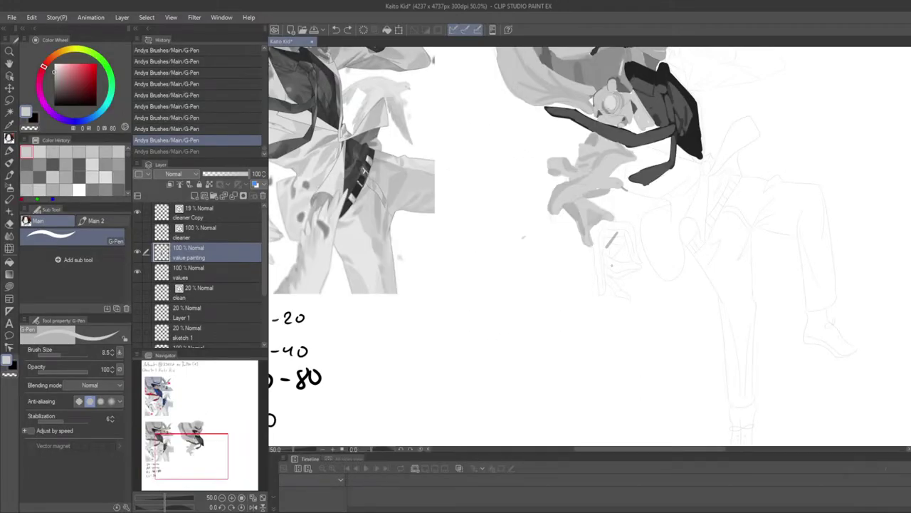
key(Tab)
mouse_move(609, 282)
mouse_down()
mouse_move(605, 255)
mouse_move(614, 236)
mouse_move(590, 255)
mouse_move(589, 229)
mouse_move(550, 264)
mouse_move(537, 250)
mouse_move(548, 282)
mouse_move(559, 231)
mouse_move(580, 236)
mouse_move(572, 243)
mouse_move(574, 223)
mouse_move(559, 257)
mouse_move(589, 255)
mouse_move(601, 365)
mouse_move(588, 317)
mouse_move(593, 397)
mouse_up()
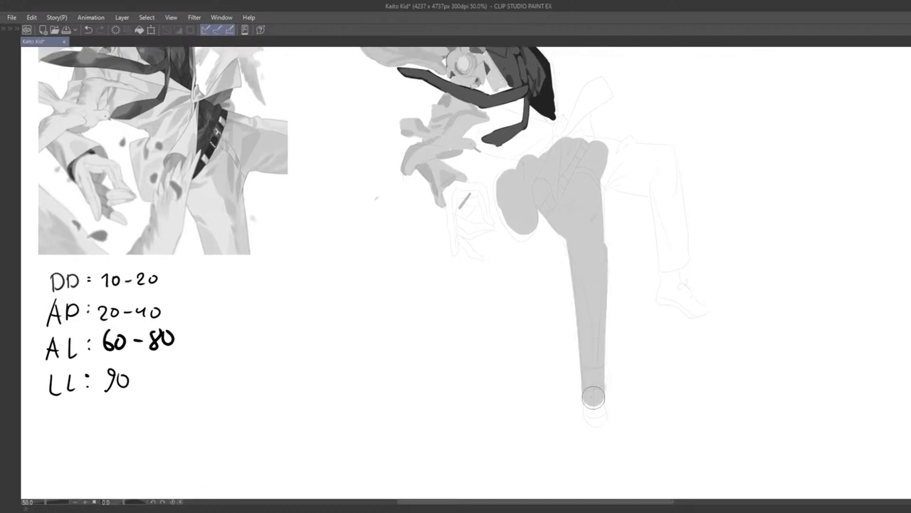
mouse_move(580, 164)
mouse_down()
mouse_move(571, 216)
mouse_move(570, 205)
mouse_move(625, 221)
mouse_move(594, 293)
mouse_move(583, 231)
mouse_move(596, 328)
mouse_move(586, 215)
mouse_move(562, 206)
mouse_move(575, 207)
mouse_move(598, 341)
mouse_move(584, 292)
mouse_move(591, 346)
mouse_move(611, 359)
mouse_move(587, 324)
mouse_move(586, 250)
mouse_move(598, 327)
mouse_move(586, 234)
mouse_move(598, 313)
mouse_up()
Block in the bent leg, its shoe and the raised jacket flap with the same flat light grey
drag(577, 238, 599, 281)
mouse_move(506, 243)
mouse_down()
mouse_move(541, 184)
mouse_move(525, 203)
mouse_up()
scroll(525, 203, down, 1)
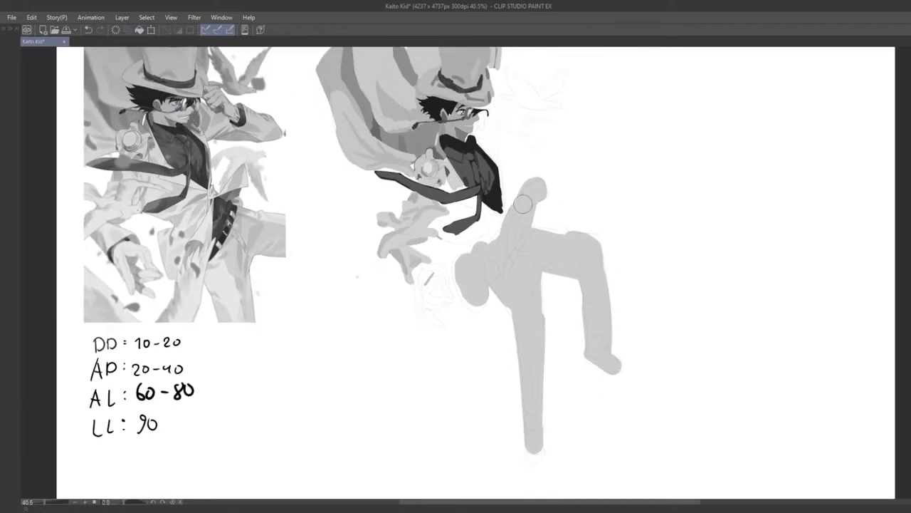
scroll(522, 204, down, 3)
scroll(573, 225, down, 1)
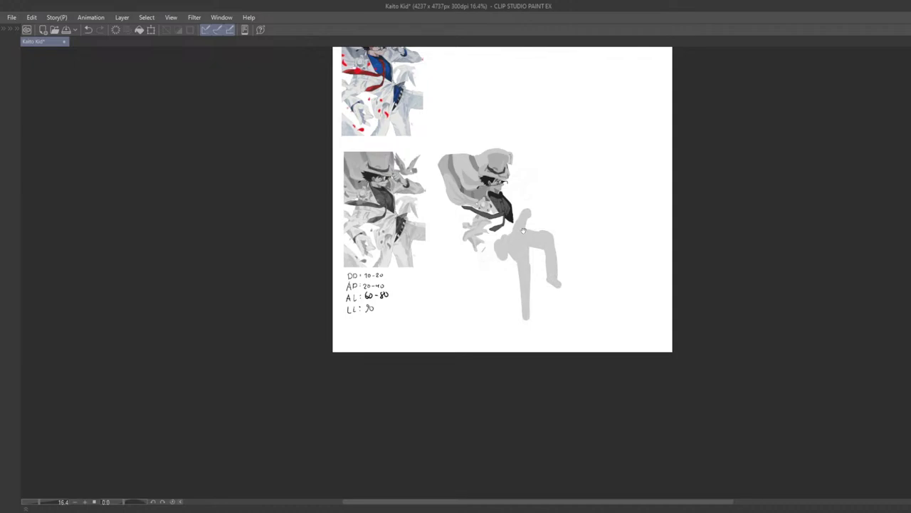
Fill the jacket's waist area below the shirt and tie with flat light grey, joining it to the legs
drag(523, 230, 555, 236)
key(ctrl+alt+0)
scroll(568, 249, down, 6)
drag(604, 202, 409, 373)
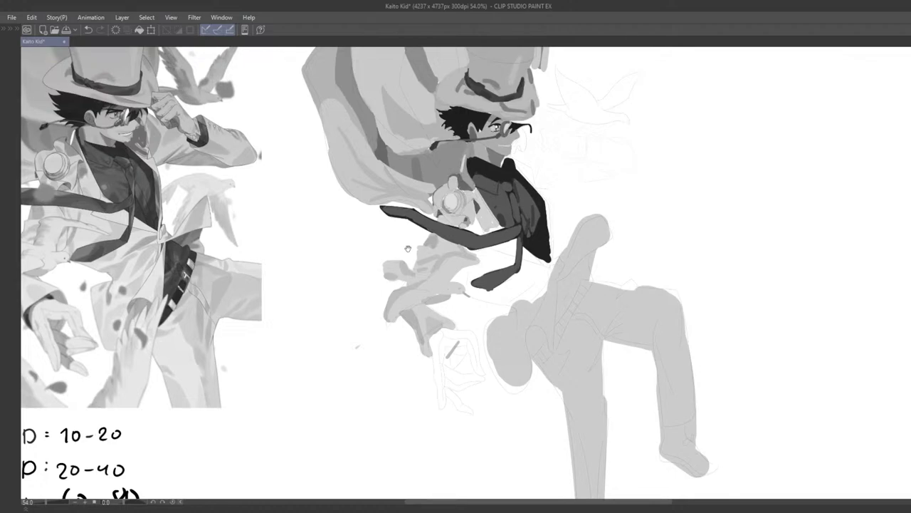
mouse_move(553, 285)
mouse_down()
mouse_move(530, 302)
mouse_move(547, 285)
mouse_move(500, 293)
mouse_move(536, 274)
mouse_up()
Paint a narrow light grey jacket edge along the outer side of the dark shirt with a smaller brush, undoing misplaced strokes
key(bracketleft)
key(bracketleft)
key(bracketleft)
key(bracketleft)
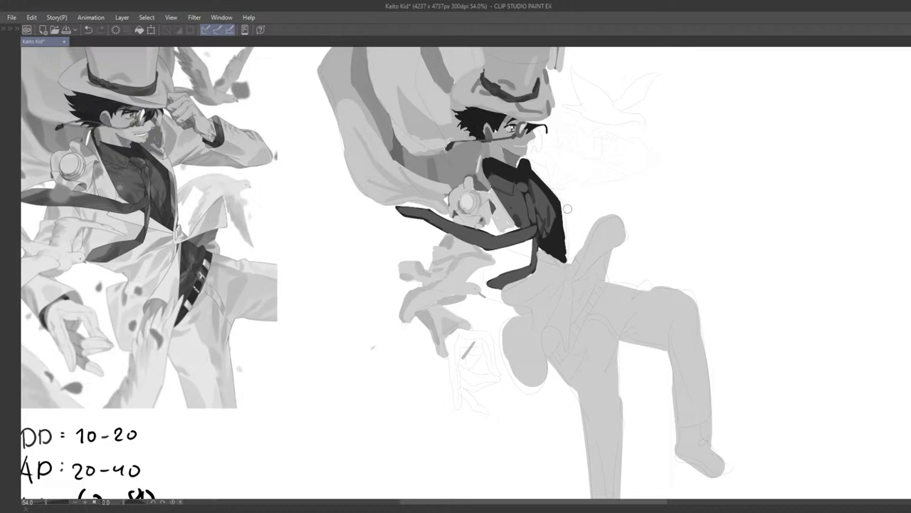
key(ctrl+z)
drag(568, 205, 570, 262)
key(ctrl+z)
key(ctrl+z)
drag(568, 223, 574, 289)
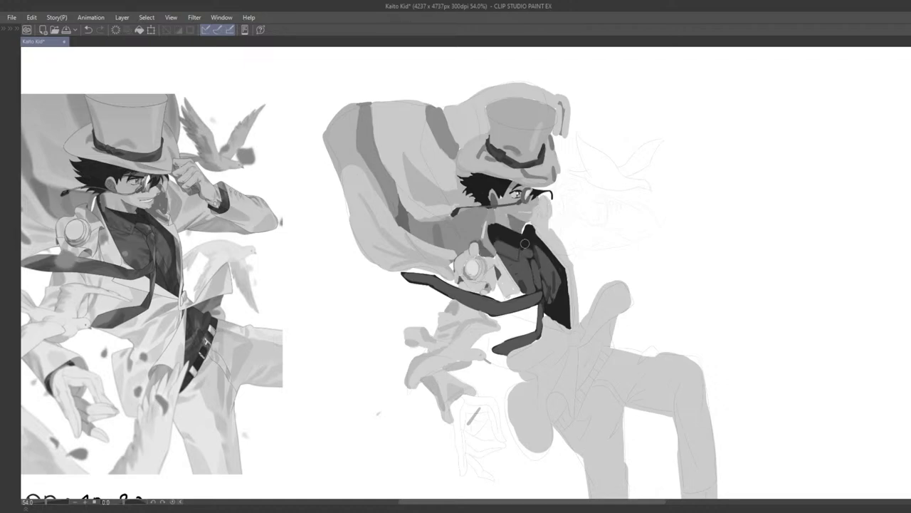
Block in the raised arm's sleeve beside the face with flat light grey, extending outward from the shoulder
scroll(525, 244, up, 1)
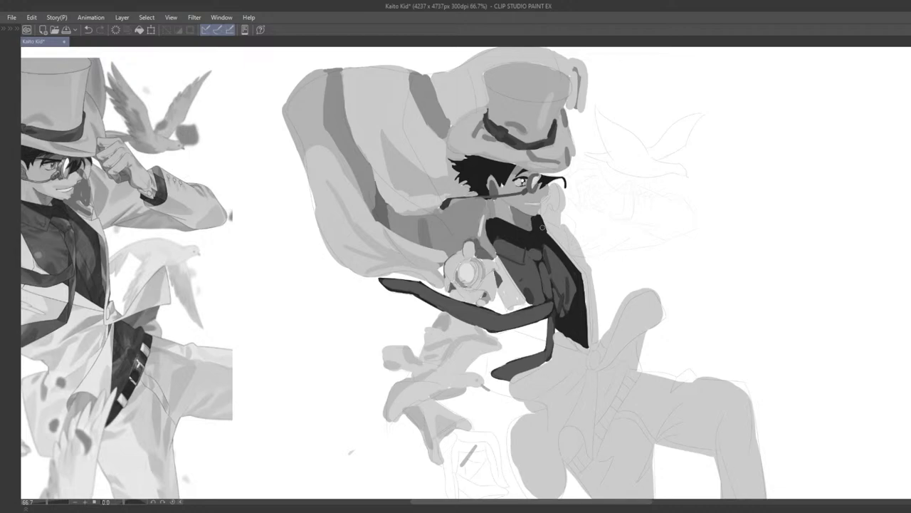
scroll(543, 233, down, 7)
scroll(588, 202, up, 5)
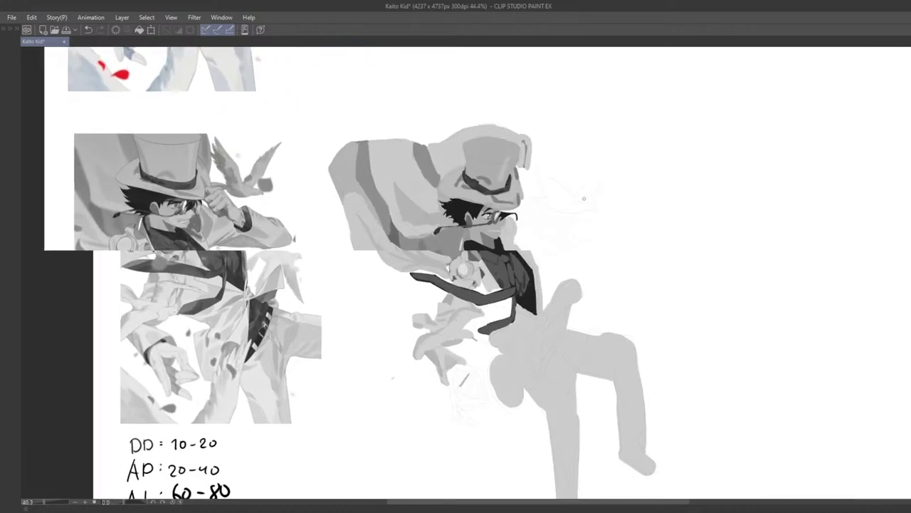
drag(568, 273, 551, 241)
scroll(550, 241, down, 2)
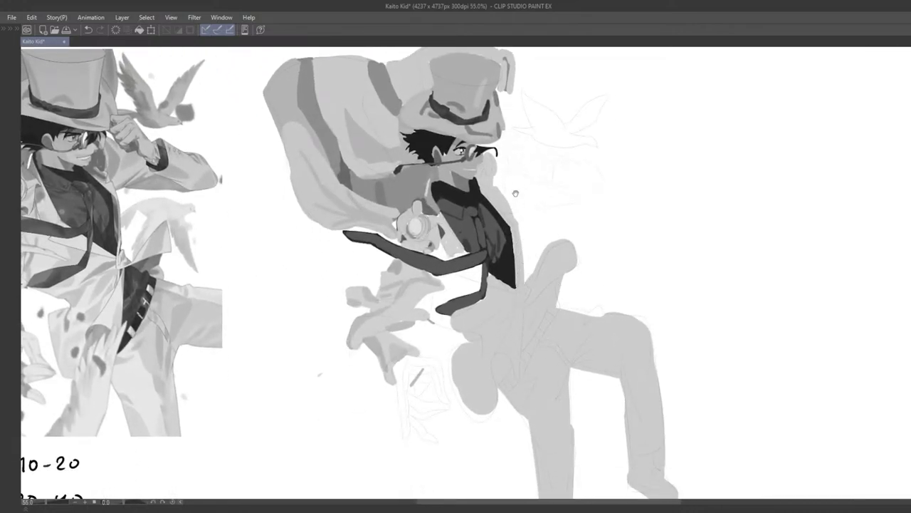
scroll(528, 257, up, 4)
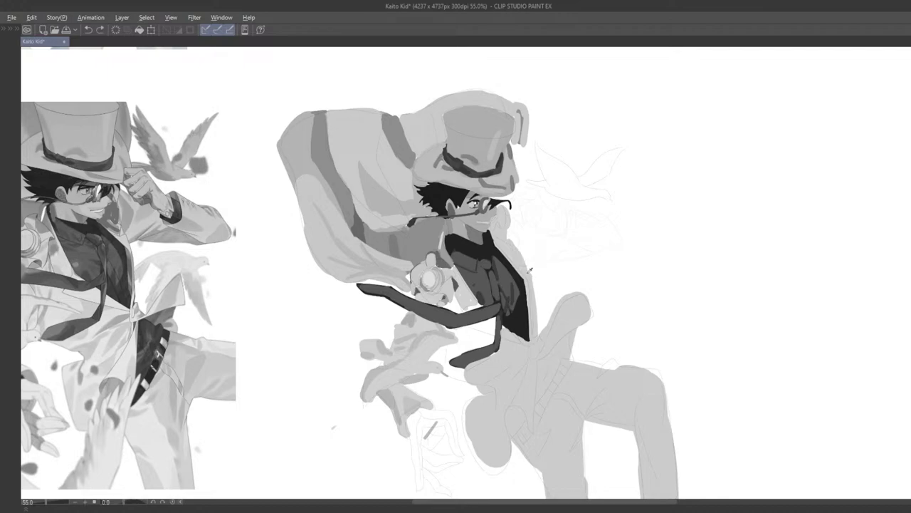
mouse_move(529, 252)
mouse_down()
mouse_move(540, 247)
mouse_move(523, 239)
mouse_move(589, 240)
mouse_move(542, 225)
mouse_move(599, 232)
mouse_move(531, 249)
mouse_move(592, 242)
mouse_move(586, 226)
mouse_move(566, 241)
mouse_move(598, 205)
mouse_up()
scroll(566, 238, down, 6)
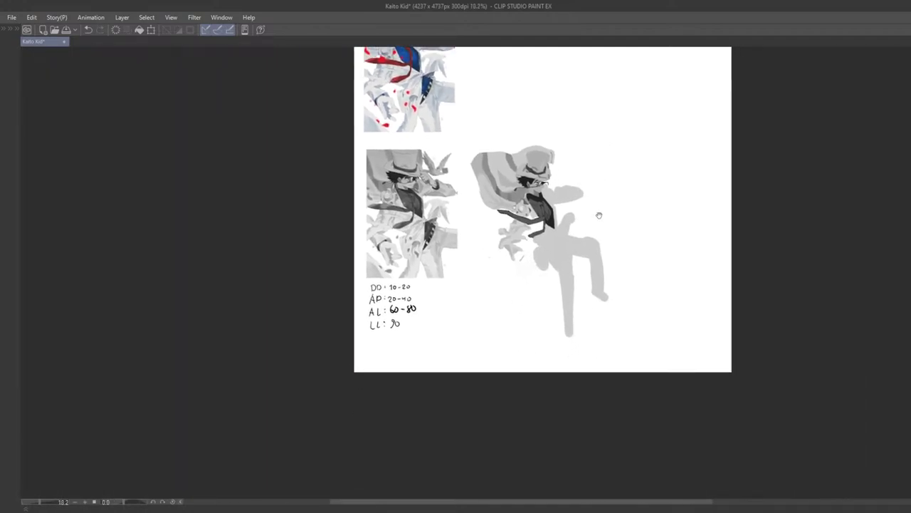
Block in the lowered hand's palm and fingers below the folded sleeve with flat light grey, undoing misplaced strokes
scroll(596, 210, up, 3)
scroll(519, 258, up, 2)
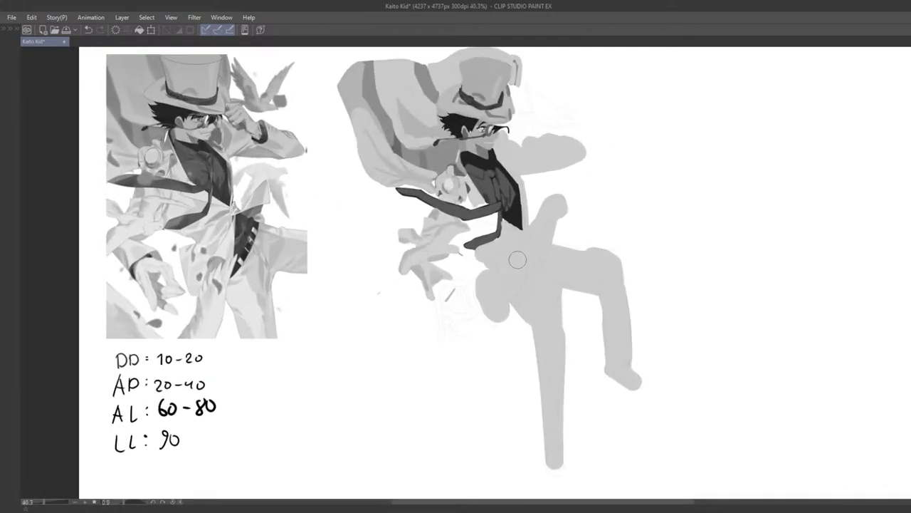
scroll(523, 265, up, 1)
scroll(523, 266, up, 1)
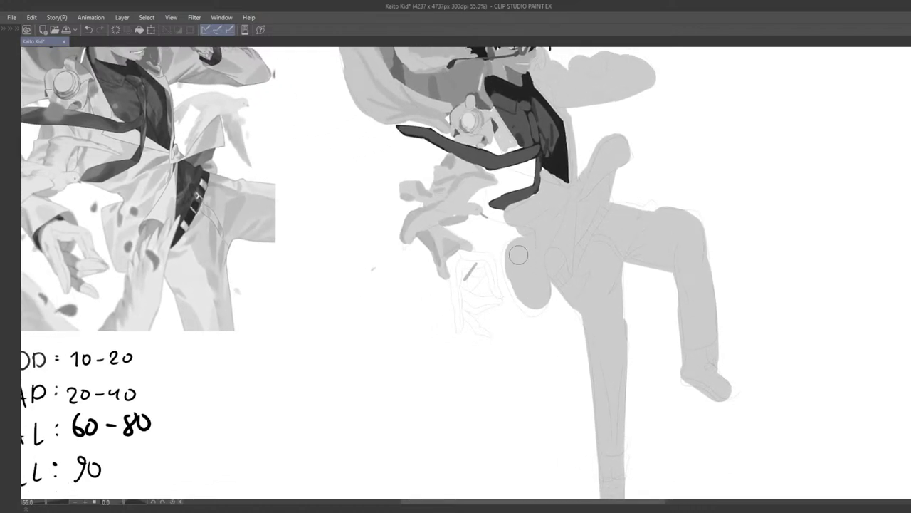
drag(516, 251, 515, 283)
key(ctrl+z)
mouse_move(518, 248)
mouse_down()
mouse_move(534, 301)
mouse_move(539, 291)
mouse_move(469, 333)
mouse_move(463, 325)
mouse_up()
mouse_move(370, 291)
mouse_down()
mouse_move(498, 248)
mouse_move(475, 271)
mouse_up()
scroll(496, 247, up, 1)
drag(516, 247, 526, 306)
key(ctrl+z)
mouse_move(514, 244)
mouse_down()
mouse_move(526, 312)
mouse_move(518, 243)
mouse_move(545, 239)
mouse_move(527, 281)
mouse_move(557, 246)
mouse_move(529, 235)
mouse_move(559, 235)
mouse_move(570, 284)
mouse_move(559, 238)
mouse_move(547, 228)
mouse_up()
mouse_move(554, 266)
mouse_down()
mouse_move(518, 272)
mouse_move(536, 275)
mouse_move(516, 282)
mouse_move(556, 277)
mouse_move(519, 288)
mouse_move(545, 318)
mouse_up()
scroll(542, 336, down, 6)
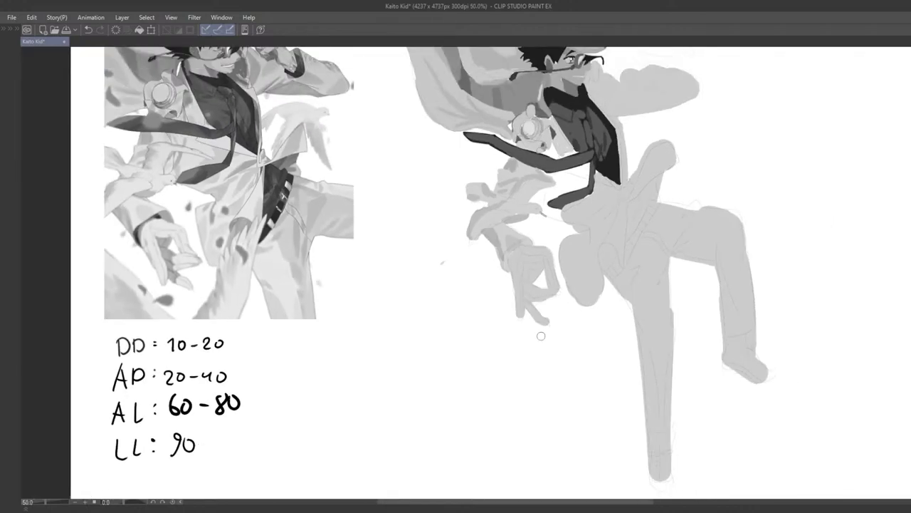
drag(616, 264, 602, 261)
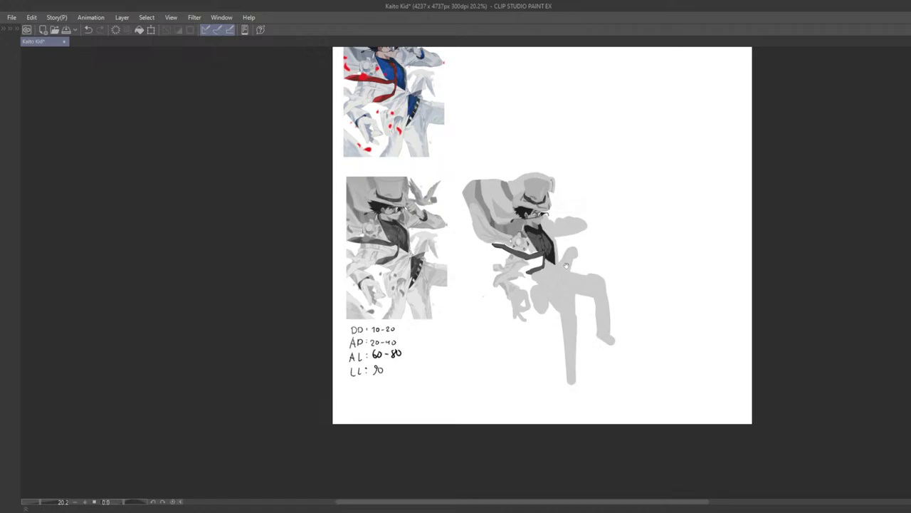
scroll(566, 266, up, 5)
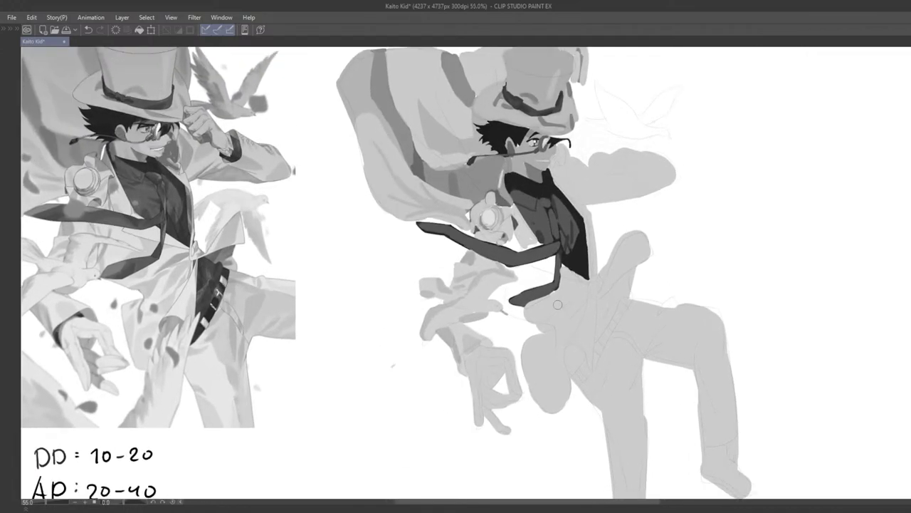
Paint light grey into the white gap between the lowered arm's sleeve and the jacket beneath the flying tie
scroll(558, 305, up, 1)
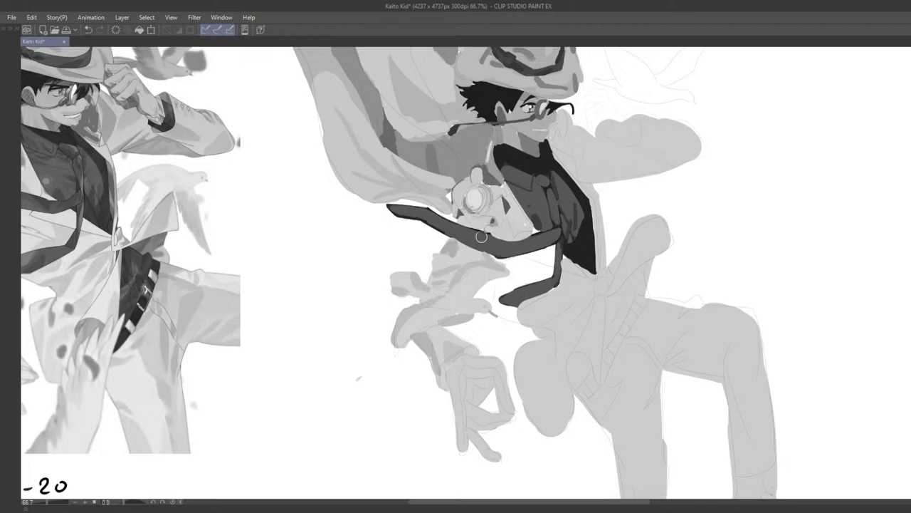
mouse_move(481, 237)
mouse_down()
mouse_move(585, 241)
mouse_move(590, 259)
mouse_up()
key(ctrl+z)
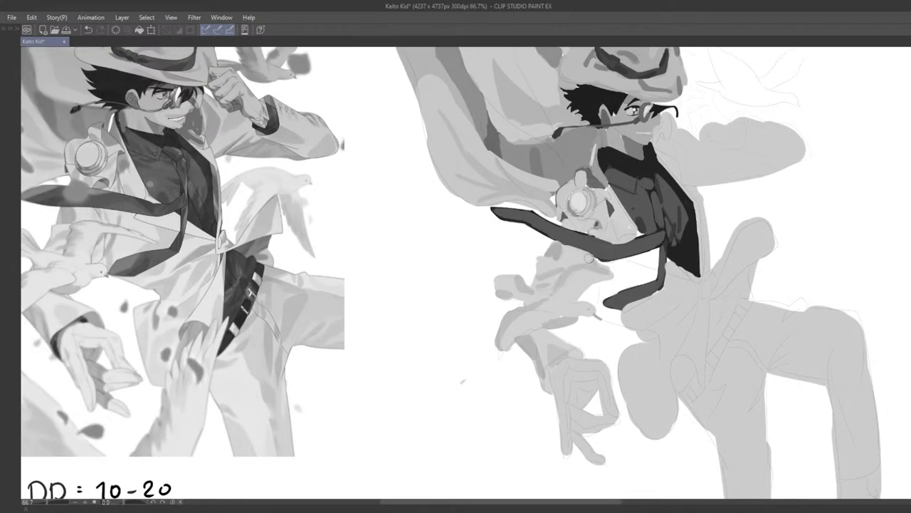
scroll(589, 257, down, 6)
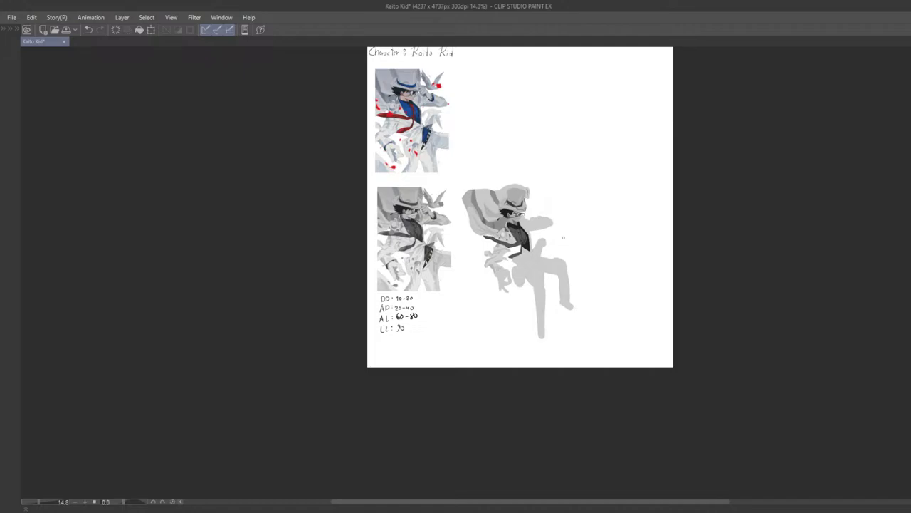
scroll(563, 237, up, 5)
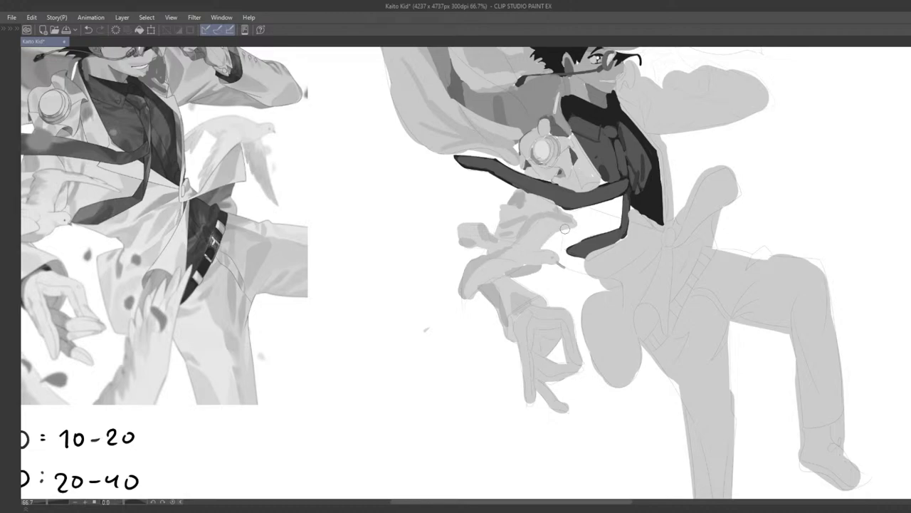
mouse_move(544, 243)
mouse_down()
mouse_move(565, 230)
mouse_move(561, 240)
mouse_move(584, 242)
mouse_up()
key(ctrl+z)
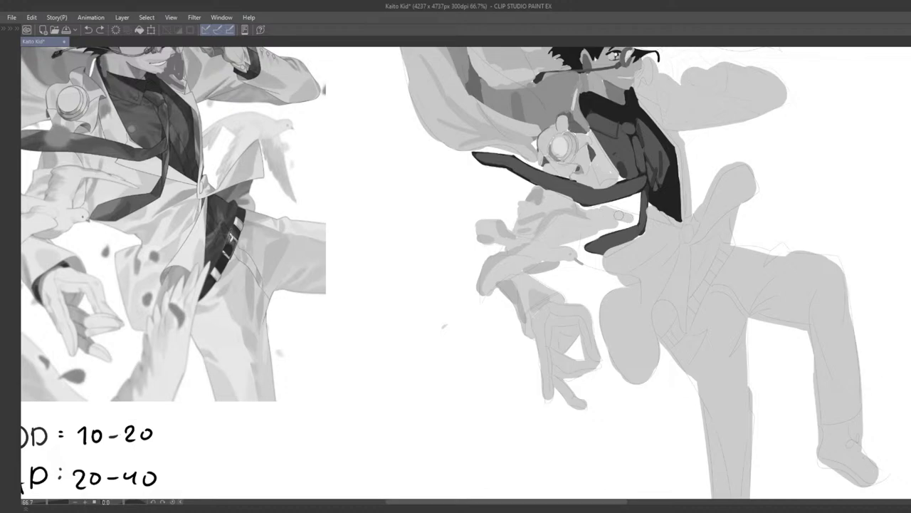
drag(605, 212, 589, 244)
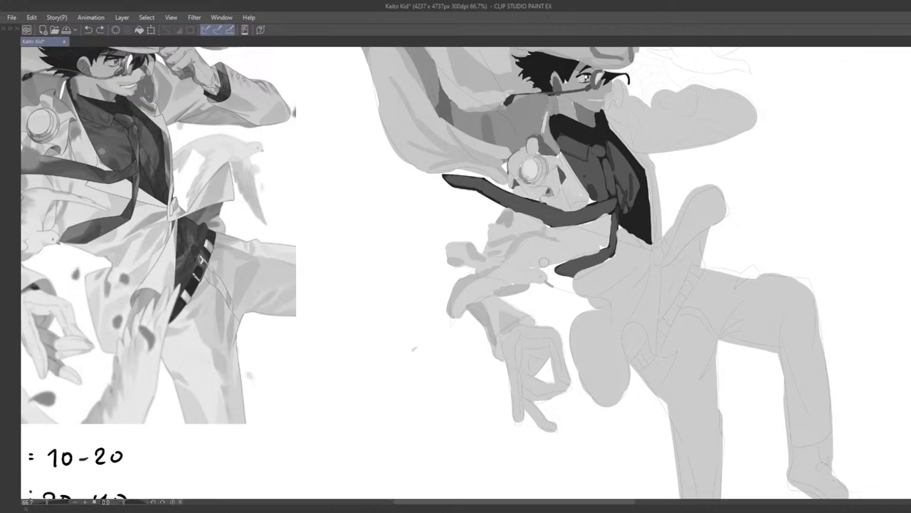
drag(588, 301, 538, 279)
drag(577, 253, 538, 271)
drag(562, 261, 532, 270)
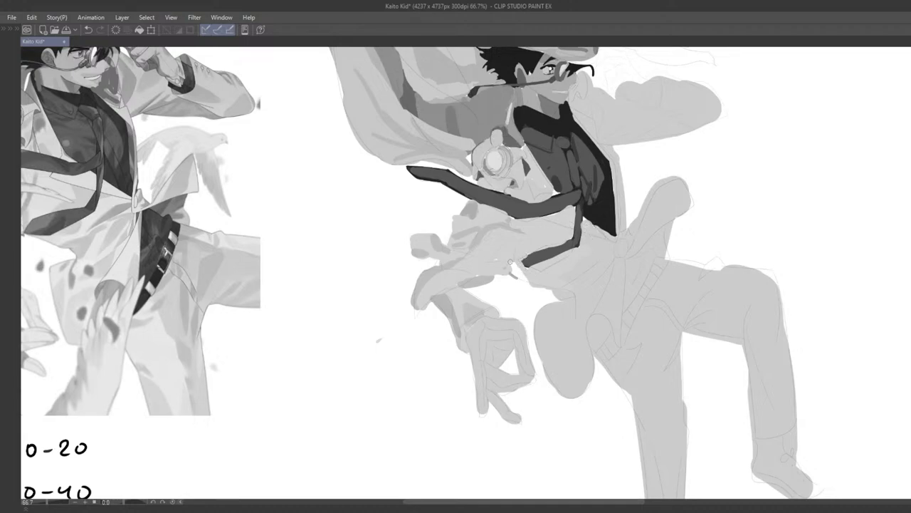
Trim the rounded end of the upturned coat flap at the waist to an angular edge following the sketch
scroll(528, 281, down, 4)
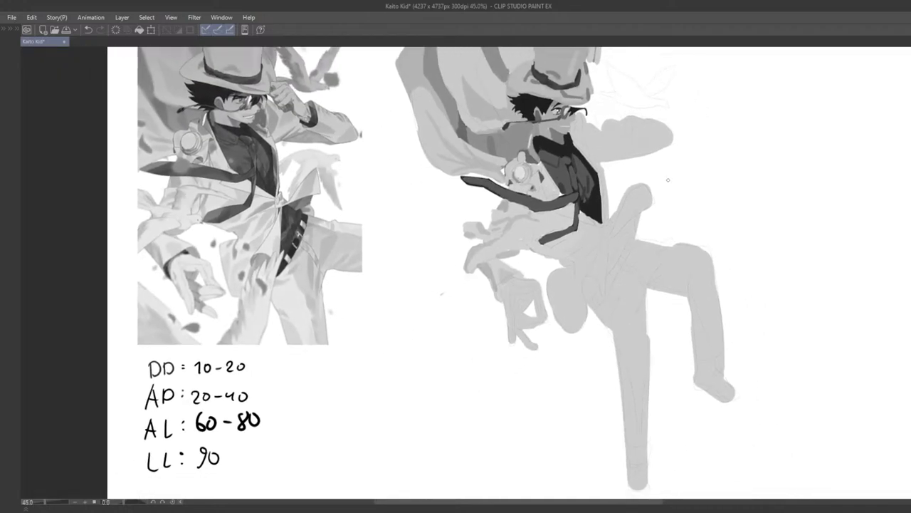
scroll(641, 244, up, 4)
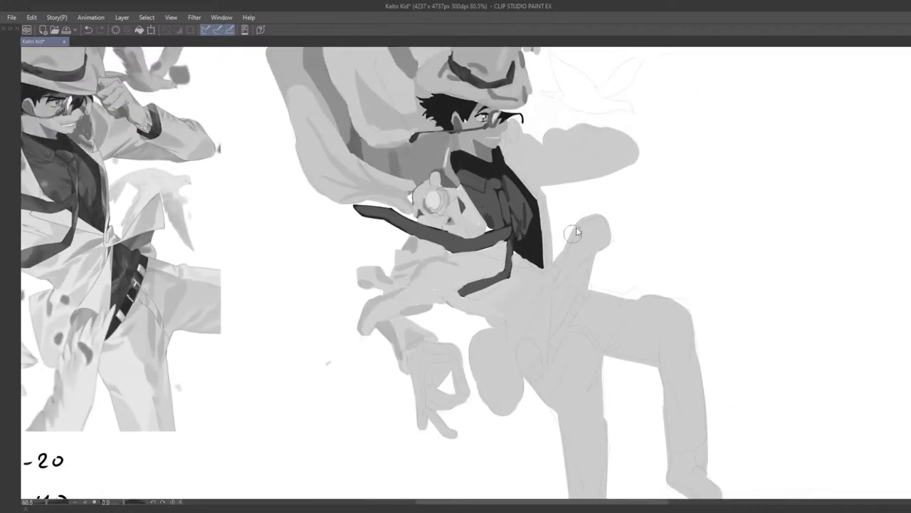
scroll(625, 220, up, 1)
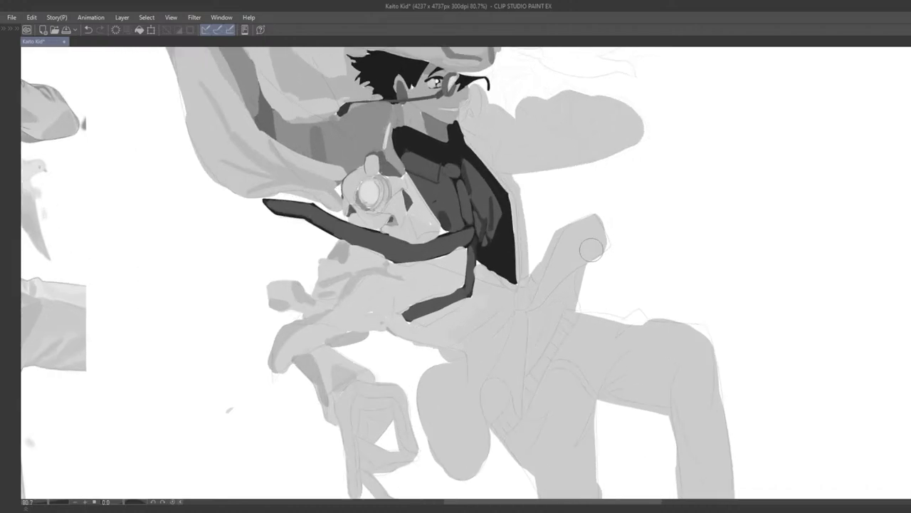
mouse_move(558, 254)
mouse_down()
mouse_move(552, 265)
mouse_move(549, 217)
mouse_move(542, 272)
mouse_up()
drag(613, 235, 610, 230)
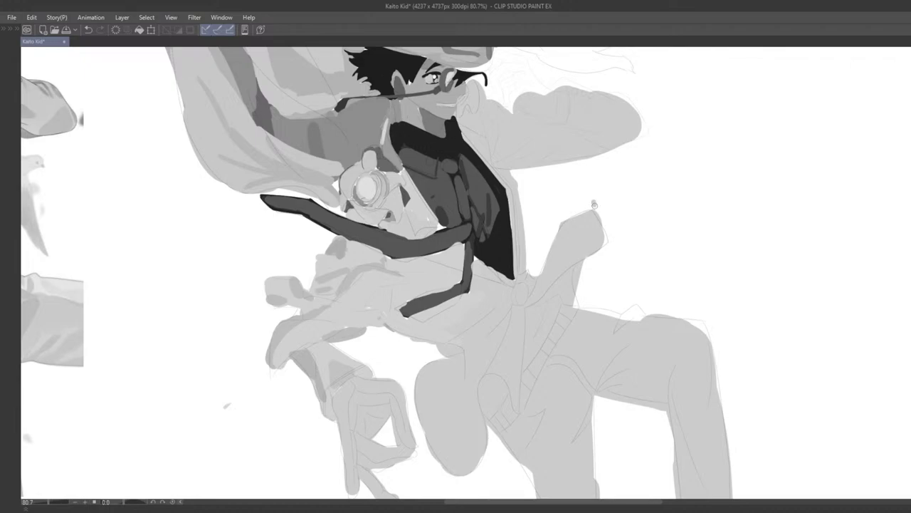
key(ctrl+z)
drag(601, 207, 617, 230)
key(ctrl+z)
Refine the coat flap's outer and lower edges down to the hip with light grey paint and the eraser
key(b)
alt+click(575, 249)
mouse_move(595, 246)
mouse_down()
mouse_move(555, 237)
mouse_move(574, 247)
mouse_move(566, 218)
mouse_move(579, 230)
mouse_move(583, 221)
mouse_up()
key(ctrl+z)
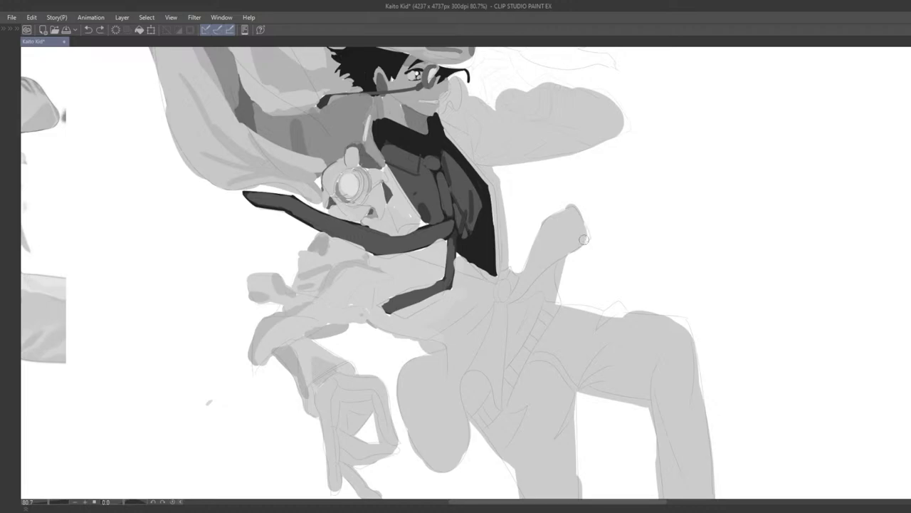
mouse_move(560, 256)
mouse_down()
mouse_move(555, 289)
mouse_move(575, 266)
mouse_up()
key(e)
alt+click(544, 269)
drag(559, 312, 555, 281)
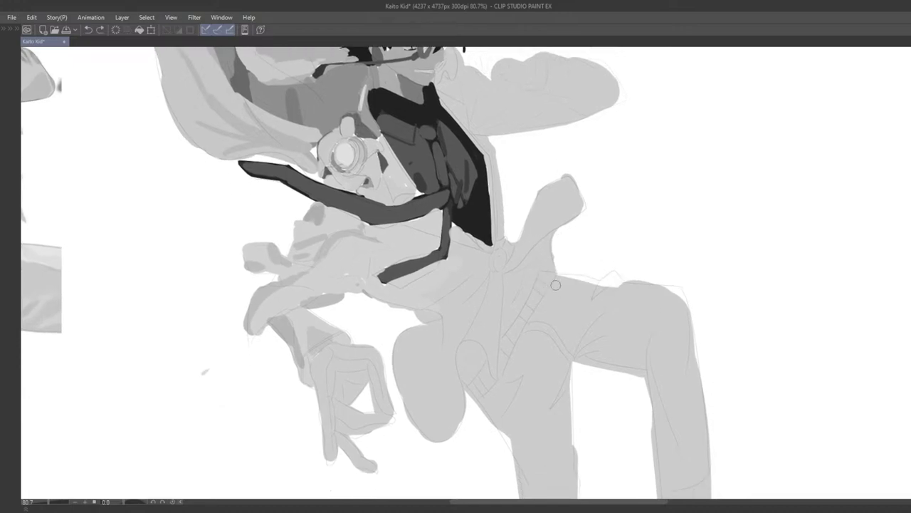
Reshape the raised leg's silhouette to the sketch, with a fold on the thigh, a squared knee and clean inner edges
mouse_move(606, 293)
mouse_down()
mouse_move(662, 285)
mouse_move(624, 285)
mouse_move(666, 287)
mouse_move(682, 309)
mouse_move(674, 292)
mouse_move(619, 338)
mouse_move(555, 334)
mouse_move(499, 304)
mouse_move(479, 277)
mouse_move(503, 295)
mouse_move(492, 292)
mouse_move(515, 287)
mouse_up()
key(ctrl+z)
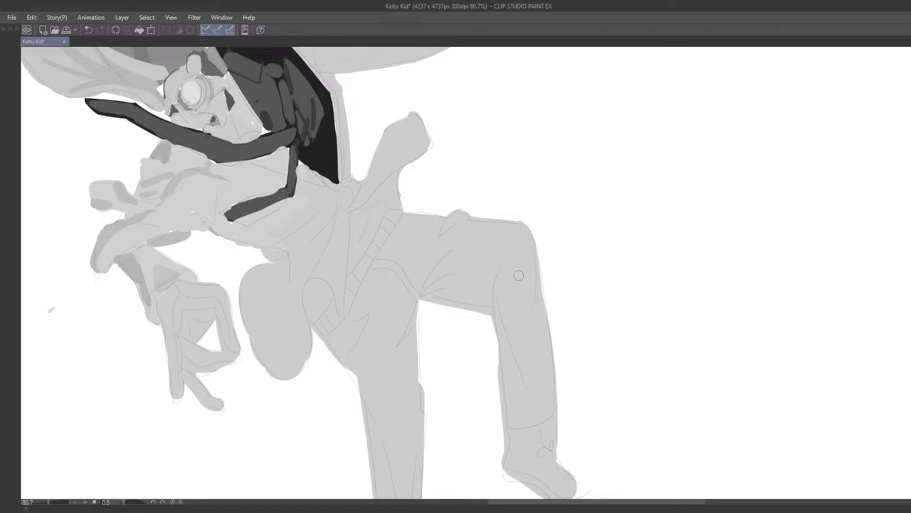
key(e)
mouse_move(426, 306)
mouse_down()
mouse_move(488, 320)
mouse_move(512, 299)
mouse_up()
key(ctrl+z)
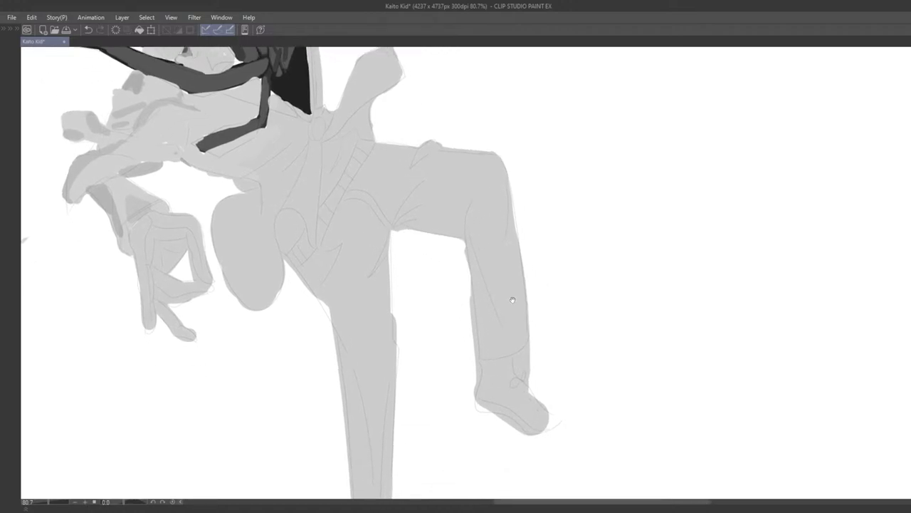
drag(483, 260, 477, 243)
drag(457, 211, 462, 219)
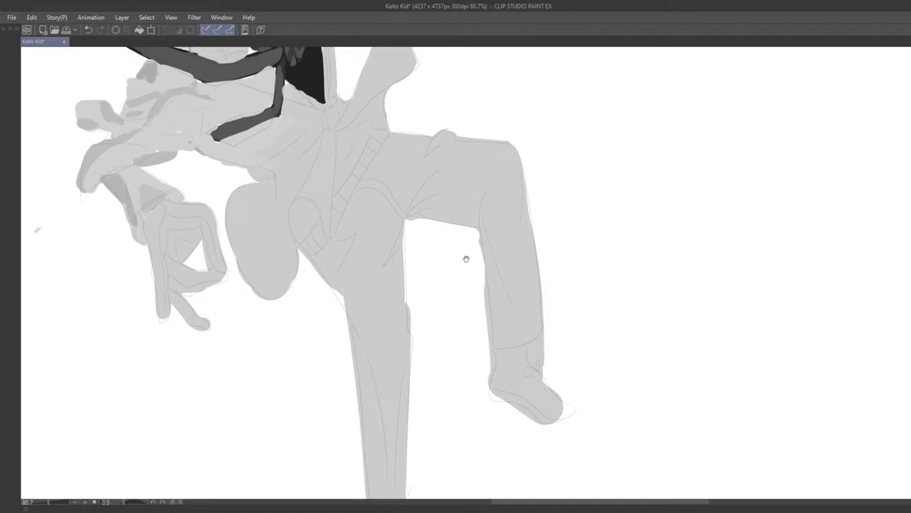
drag(479, 278, 489, 391)
Shape the straight leg's trouser cuff and shoe so the grey silhouette follows the sketch lines
scroll(477, 368, down, 5)
drag(516, 286, 606, 228)
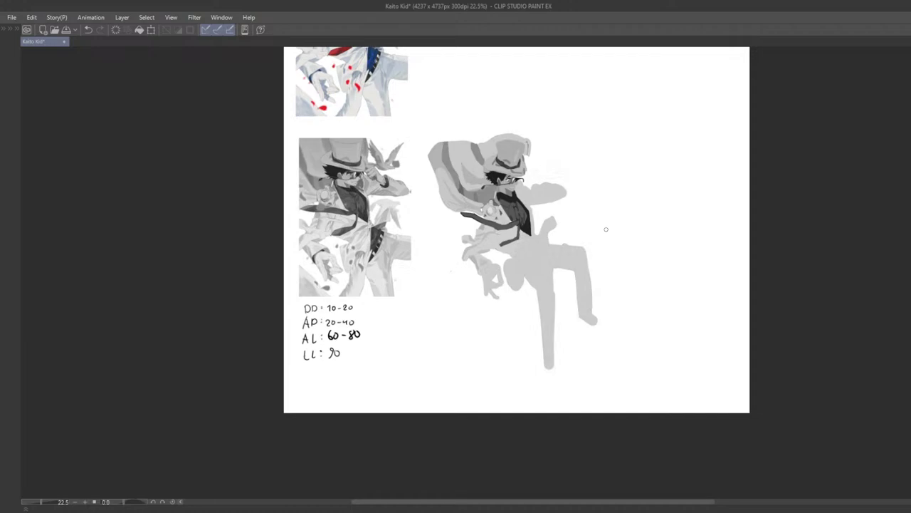
scroll(617, 324, up, 3)
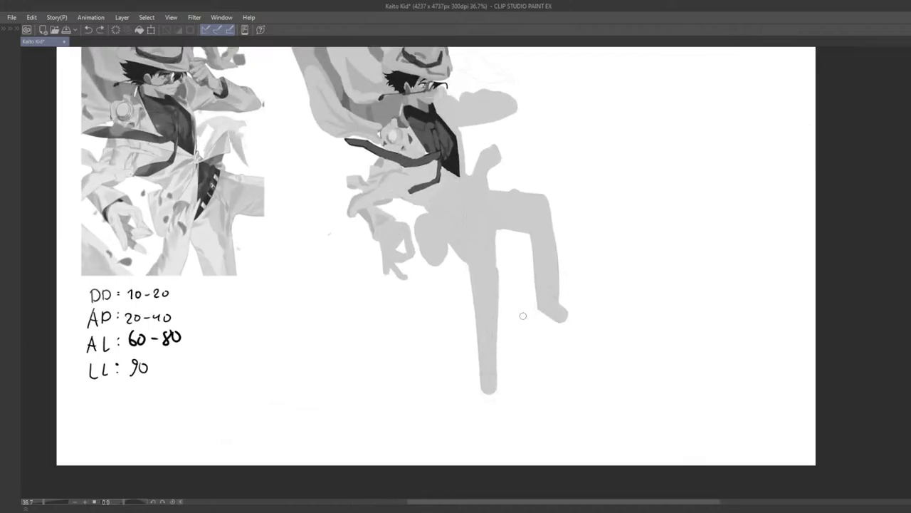
scroll(523, 316, up, 1)
scroll(503, 362, up, 1)
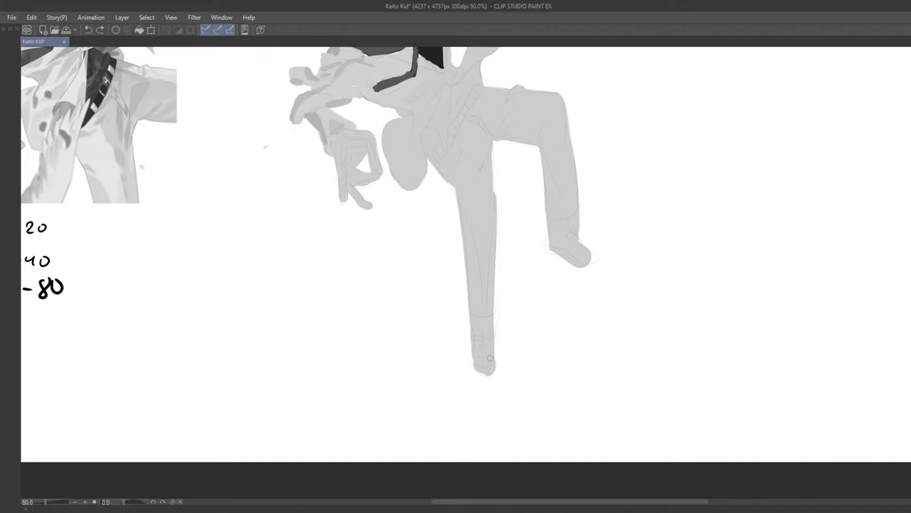
scroll(480, 354, up, 1)
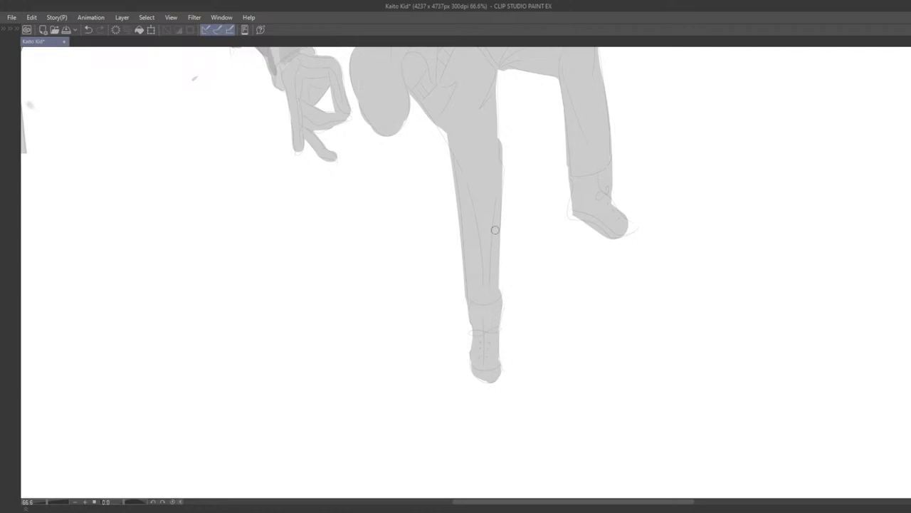
Carve the raised foot into a pointed shoe with a heel and arch, and define the trouser cuff above it
scroll(495, 230, up, 3)
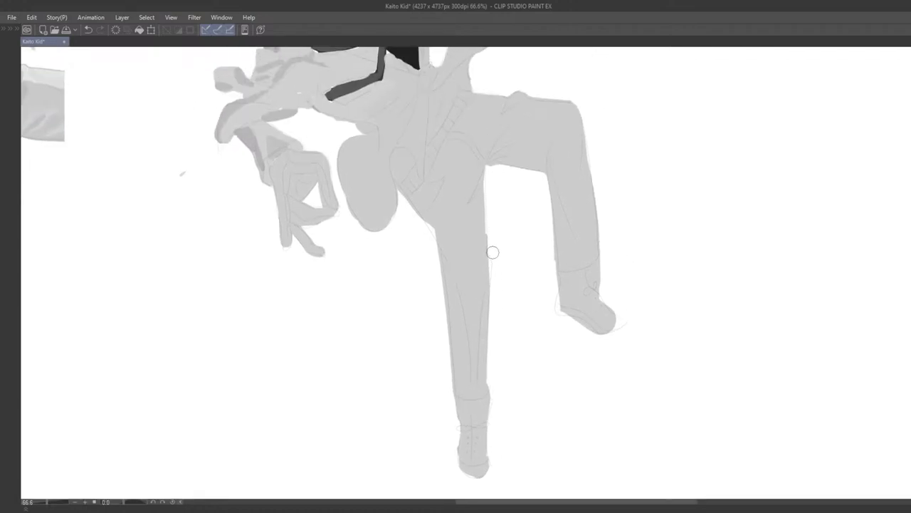
scroll(498, 271, up, 3)
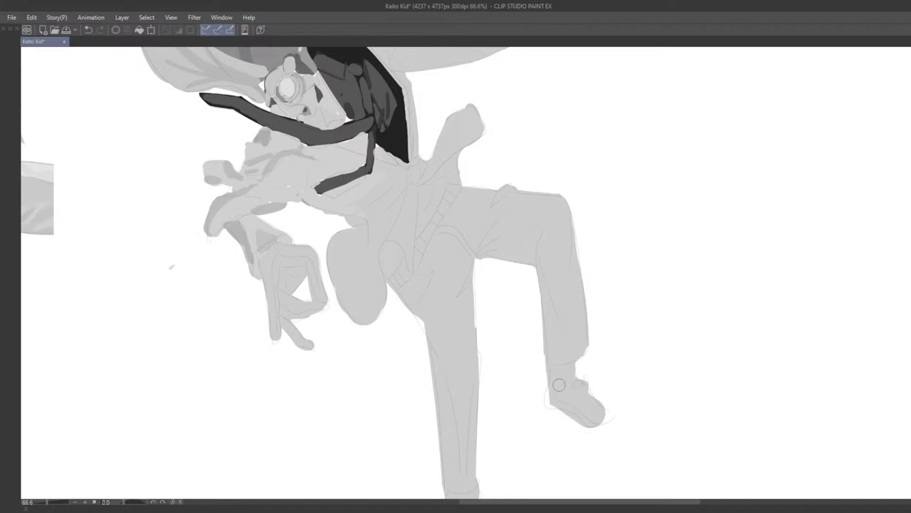
mouse_move(559, 385)
mouse_down()
mouse_move(547, 404)
mouse_move(603, 415)
mouse_move(601, 399)
mouse_move(563, 390)
mouse_up()
key(e)
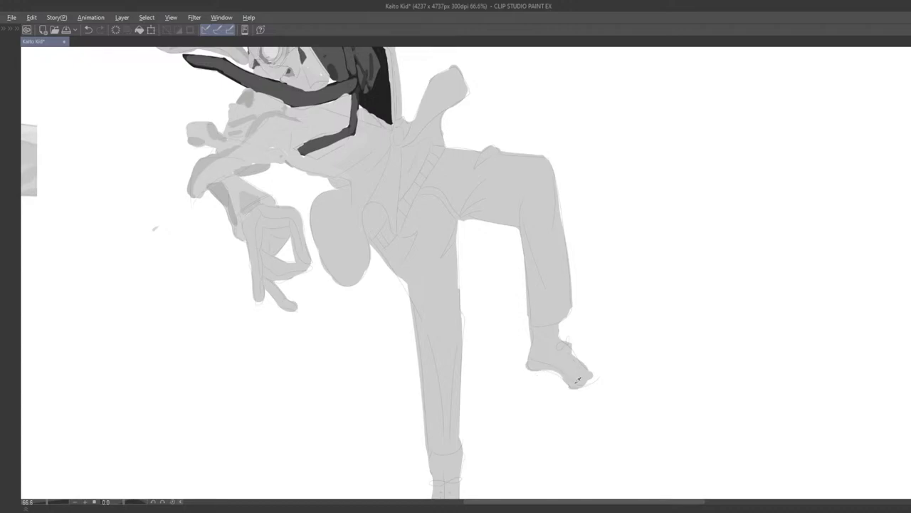
mouse_move(582, 384)
mouse_down()
mouse_move(568, 349)
mouse_move(579, 372)
mouse_move(543, 357)
mouse_up()
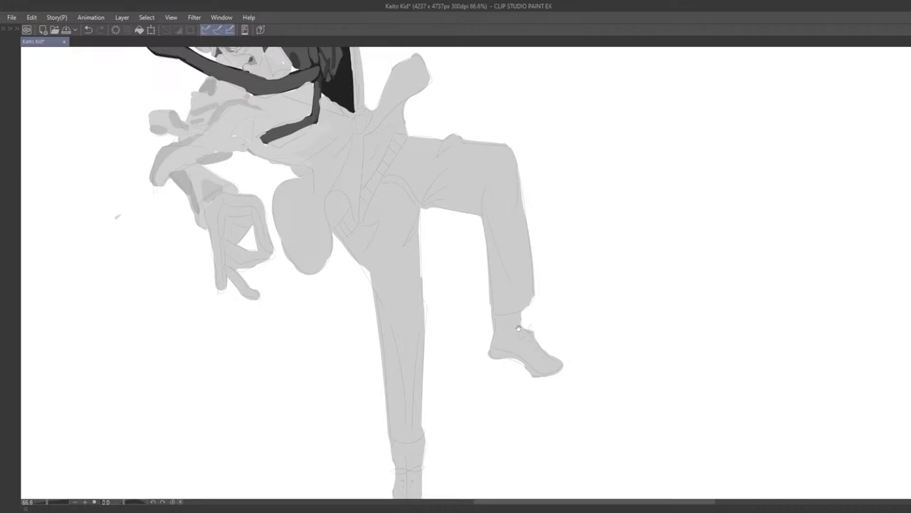
mouse_move(499, 303)
mouse_down()
mouse_move(540, 324)
mouse_move(516, 344)
mouse_up()
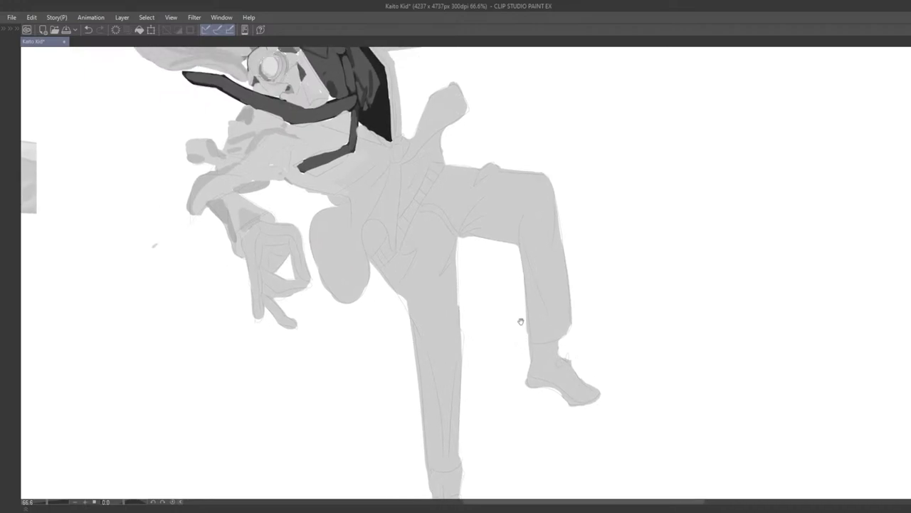
scroll(536, 344, down, 4)
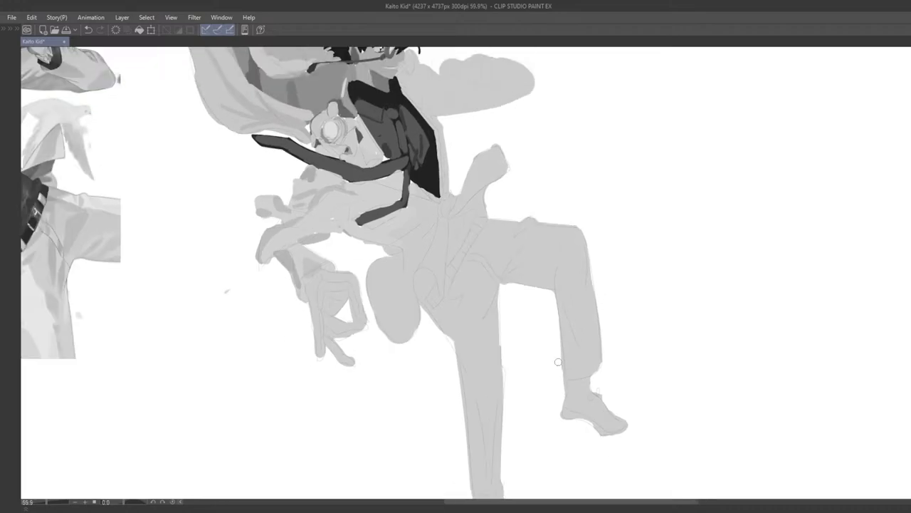
scroll(571, 350, up, 4)
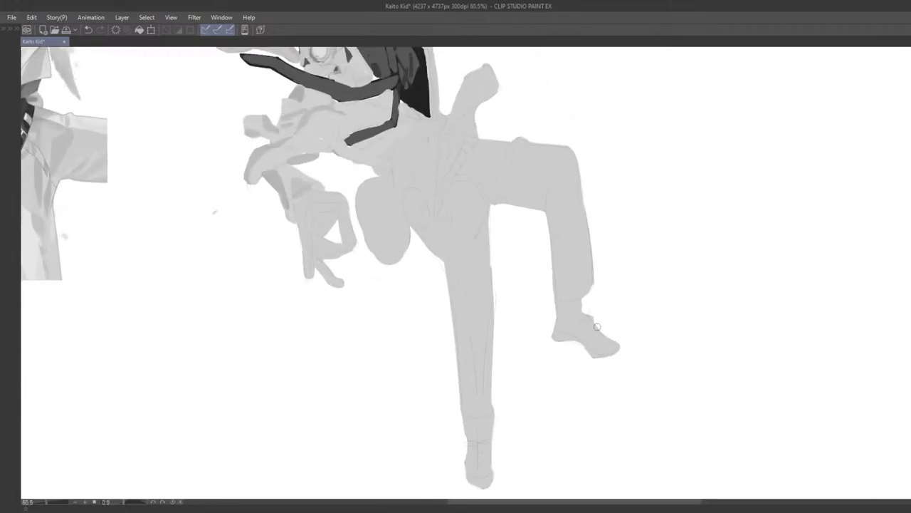
key(e)
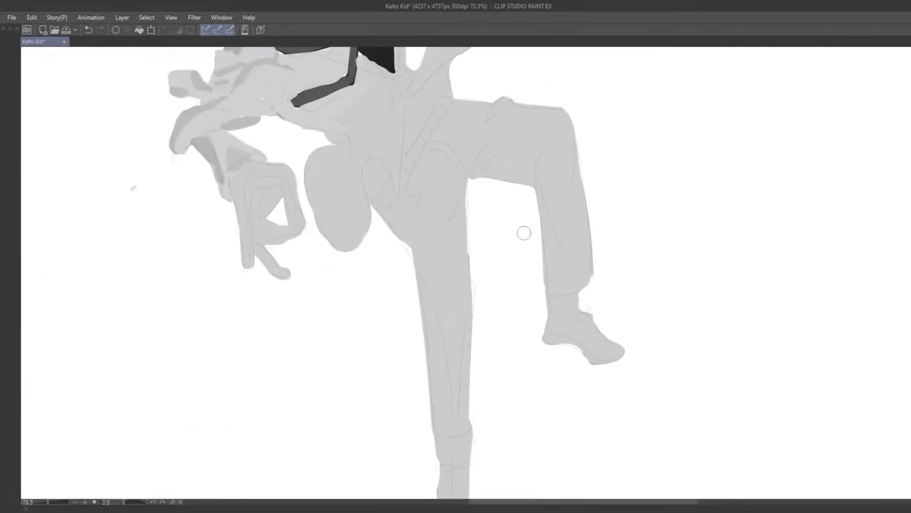
drag(530, 254, 538, 308)
key(ctrl+z)
Paint a dark grey oval spot on the lower coat beside the hanging coat tail
scroll(525, 332, down, 4)
scroll(524, 334, down, 2)
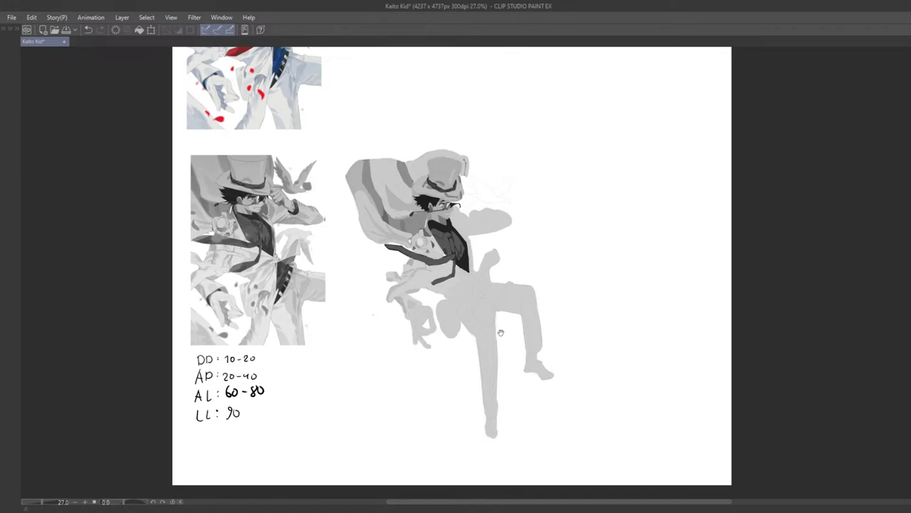
scroll(500, 332, up, 3)
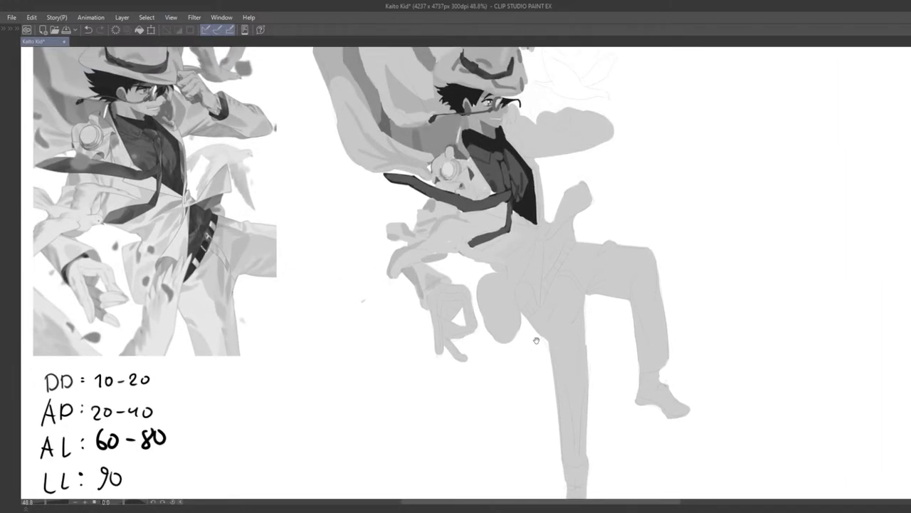
drag(537, 331, 517, 318)
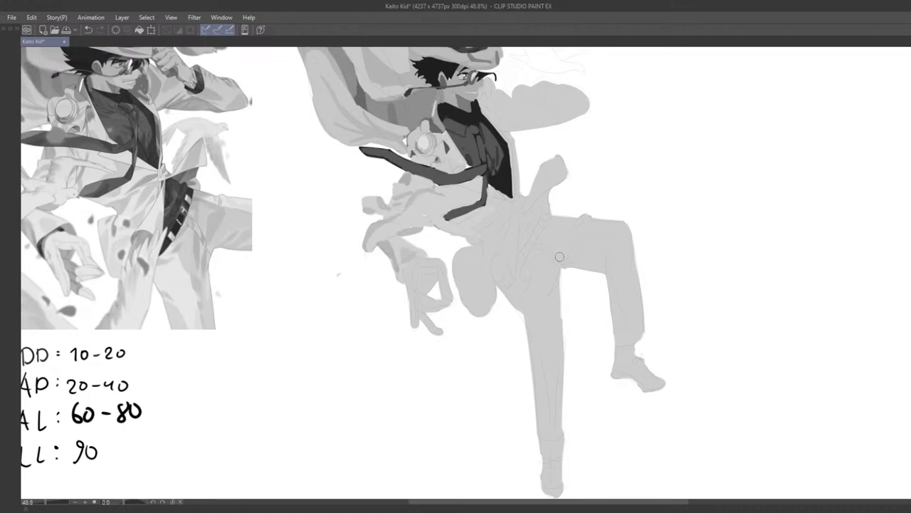
mouse_move(560, 256)
mouse_down()
mouse_move(581, 248)
mouse_move(532, 260)
mouse_move(531, 280)
mouse_move(532, 270)
mouse_move(504, 249)
mouse_up()
key(ctrl+z)
key(bracketleft)
key(ctrl+z)
key(bracketleft)
key(ctrl+z)
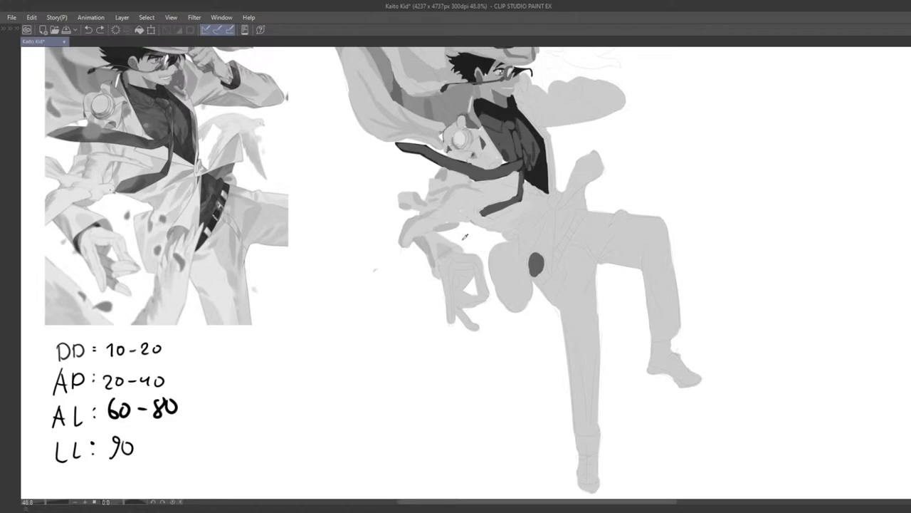
Add a short dark grey streak near the upper outer edge of the hanging coat tail, undoing unsatisfactory strokes
drag(504, 244, 504, 267)
key(ctrl+z)
drag(506, 245, 504, 263)
key(ctrl+z)
key(ctrl+z)
key(ctrl+z)
mouse_move(494, 250)
mouse_down()
mouse_move(466, 227)
mouse_move(519, 233)
mouse_move(567, 213)
mouse_move(505, 276)
mouse_up()
key(ctrl+z)
key(ctrl+z)
key(ctrl+z)
key(ctrl+z)
key(ctrl+z)
Paint light grey highlights along the upturned coat flap and across the hanging coat tail
drag(548, 230, 560, 247)
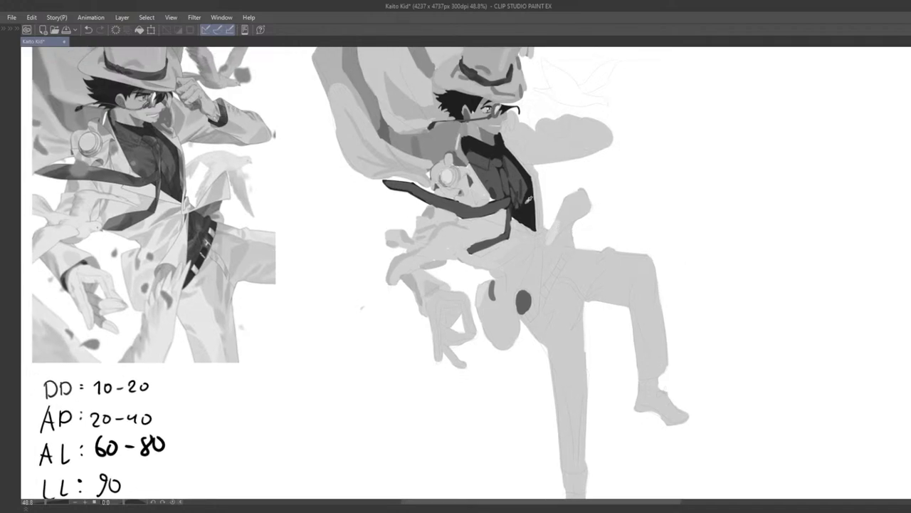
drag(561, 209, 552, 245)
drag(482, 303, 489, 328)
key(ctrl+z)
mouse_move(485, 294)
mouse_down()
mouse_move(488, 334)
mouse_move(495, 309)
mouse_move(490, 315)
mouse_move(519, 297)
mouse_move(496, 318)
mouse_move(512, 302)
mouse_up()
key(ctrl+z)
key(ctrl+z)
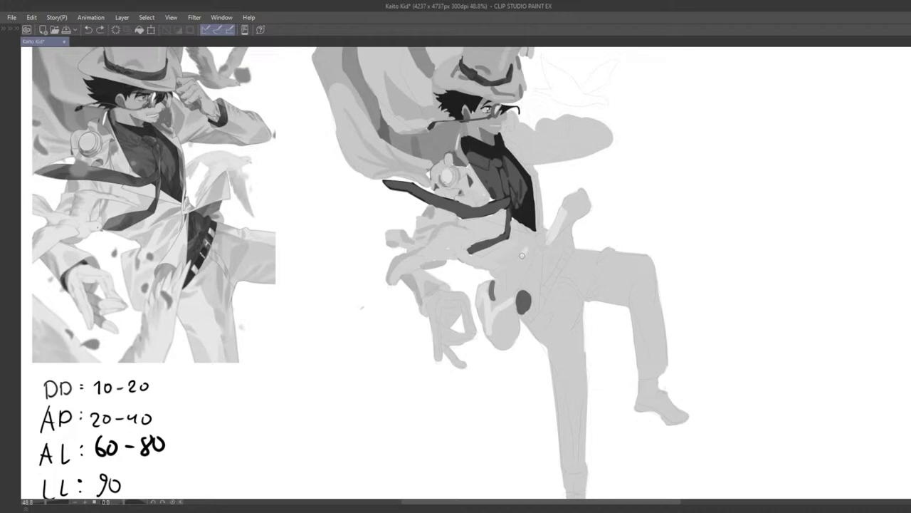
Add light grey highlight strokes to the jacket front above the dark oval spot
mouse_move(522, 254)
mouse_down()
mouse_move(498, 284)
mouse_move(525, 264)
mouse_up()
key(ctrl+z)
scroll(520, 254, down, 5)
scroll(560, 244, up, 5)
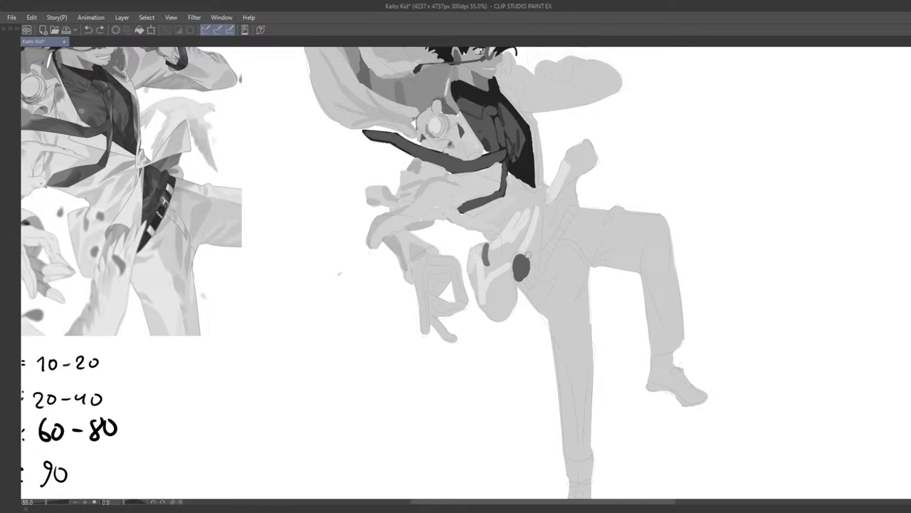
Extend the light grey jacket highlight downward along the outer side of the dark oval spot
drag(543, 210, 539, 241)
scroll(531, 267, down, 3)
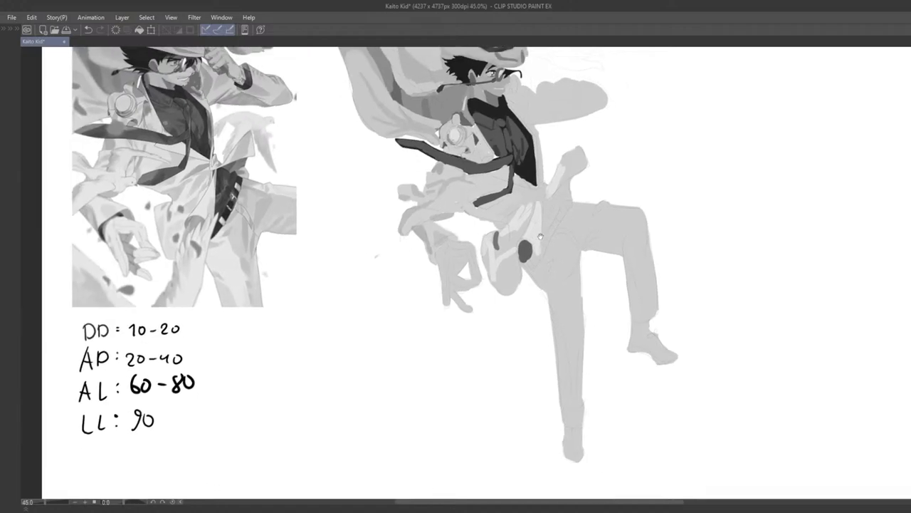
scroll(527, 250, up, 5)
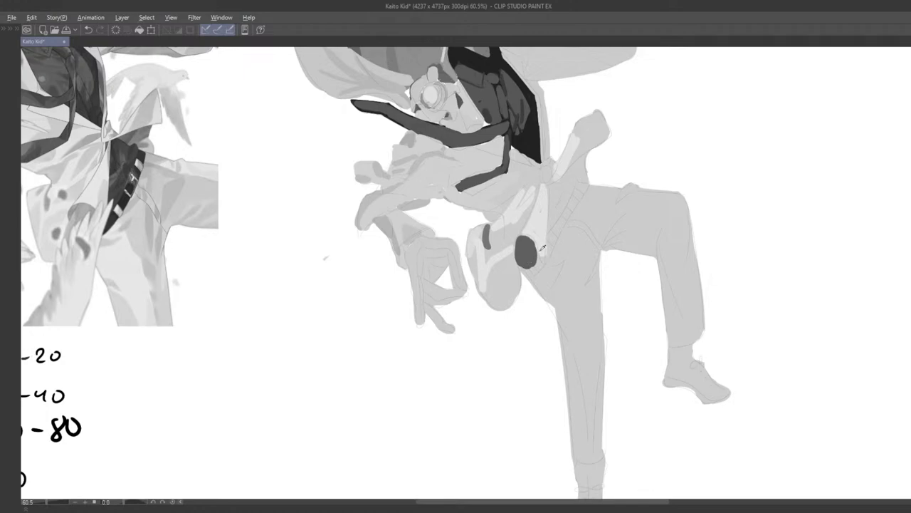
scroll(532, 266, down, 3)
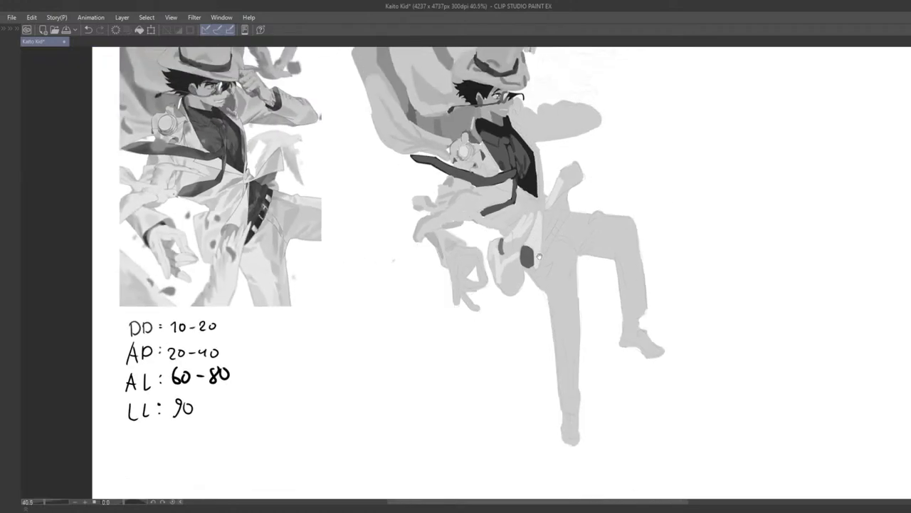
scroll(526, 271, up, 3)
scroll(533, 262, down, 3)
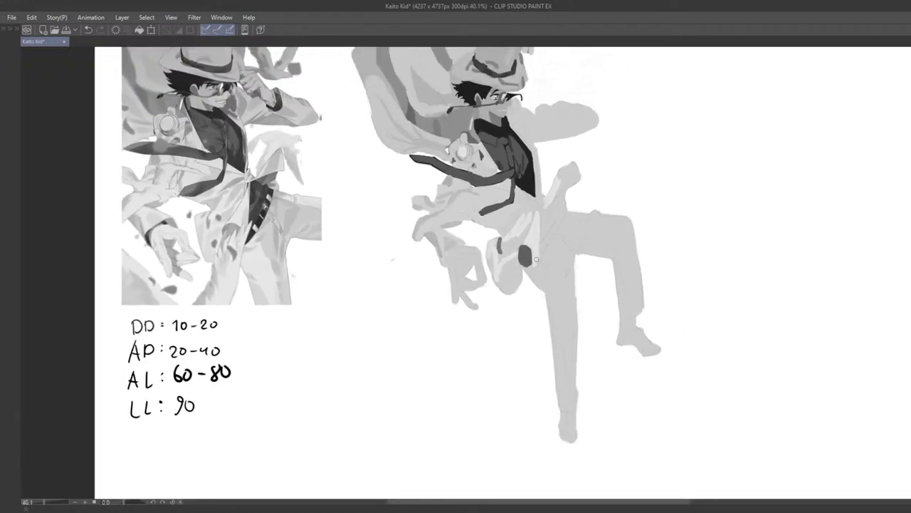
scroll(526, 260, up, 2)
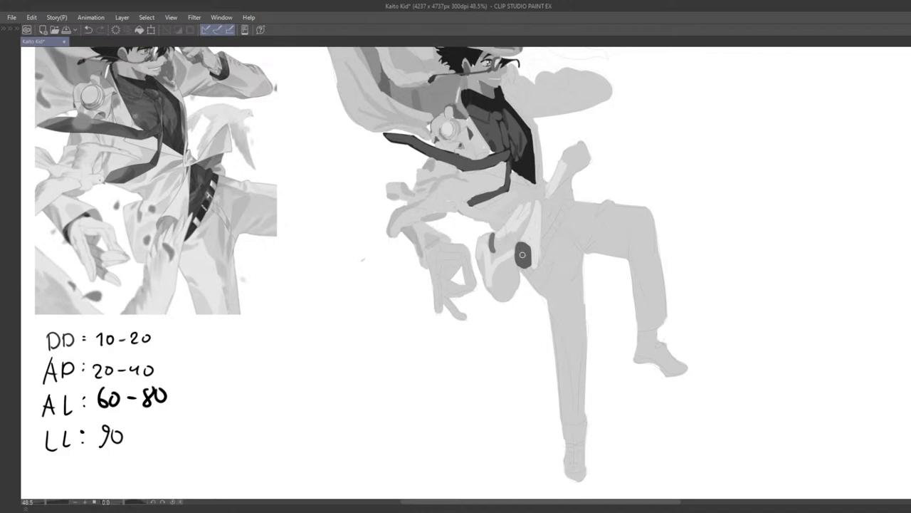
Repaint the dark oval spot on the lower coat in a softer mid grey and refine its shape
drag(522, 254, 519, 265)
alt+click(526, 265)
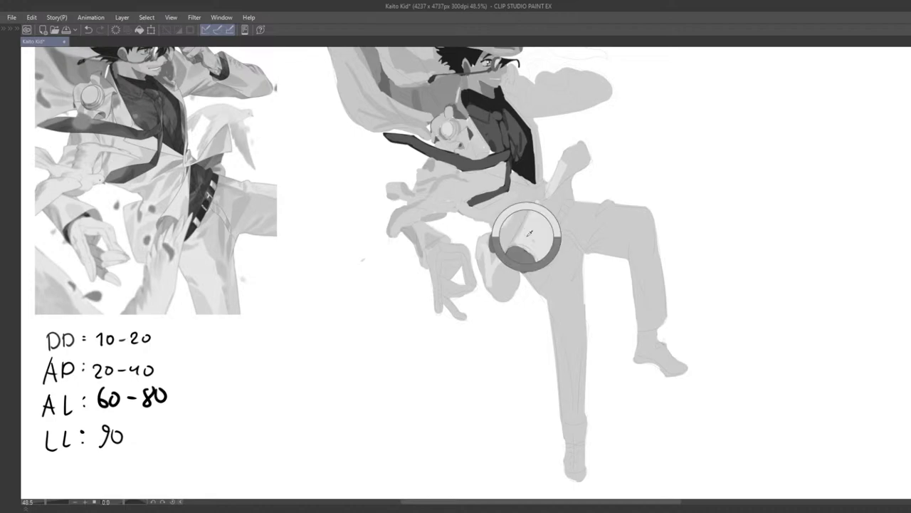
drag(526, 242, 519, 245)
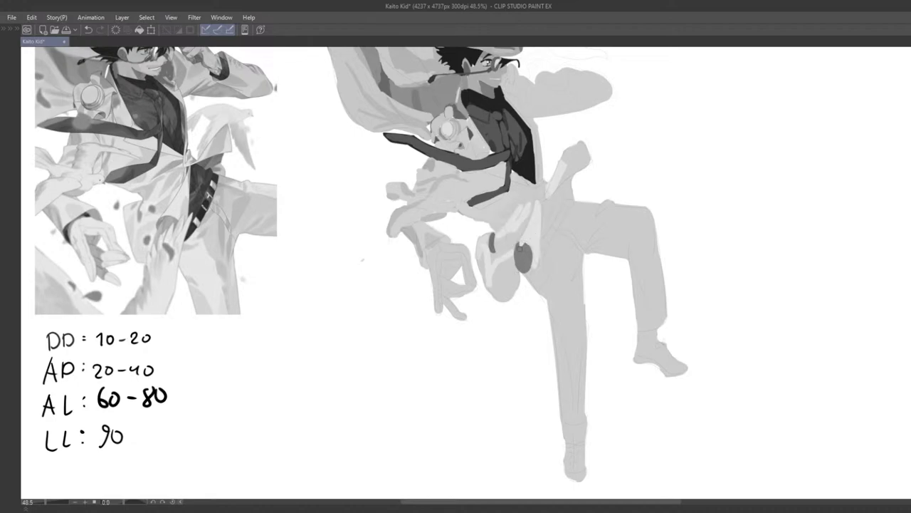
Brighten the rounded lower end of the hanging coat tail with a light grey, undoing unsatisfactory strokes
alt+click(496, 272)
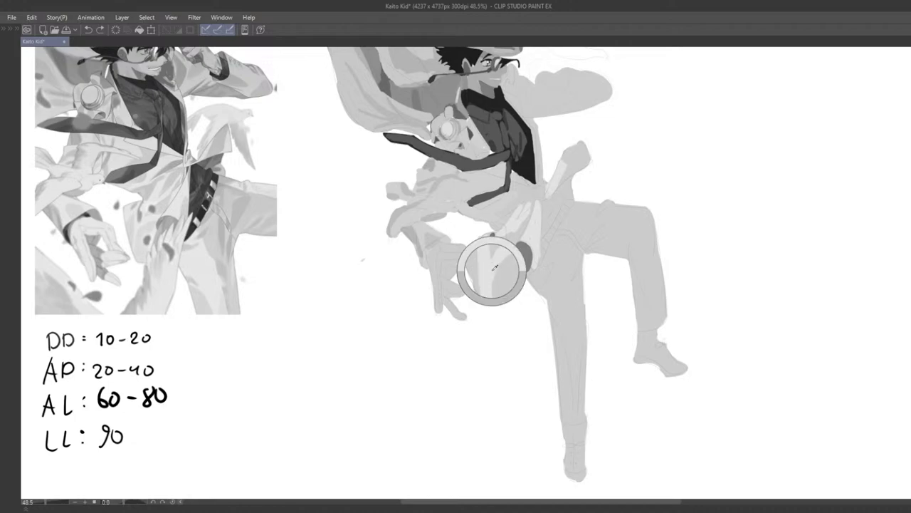
alt+click(505, 284)
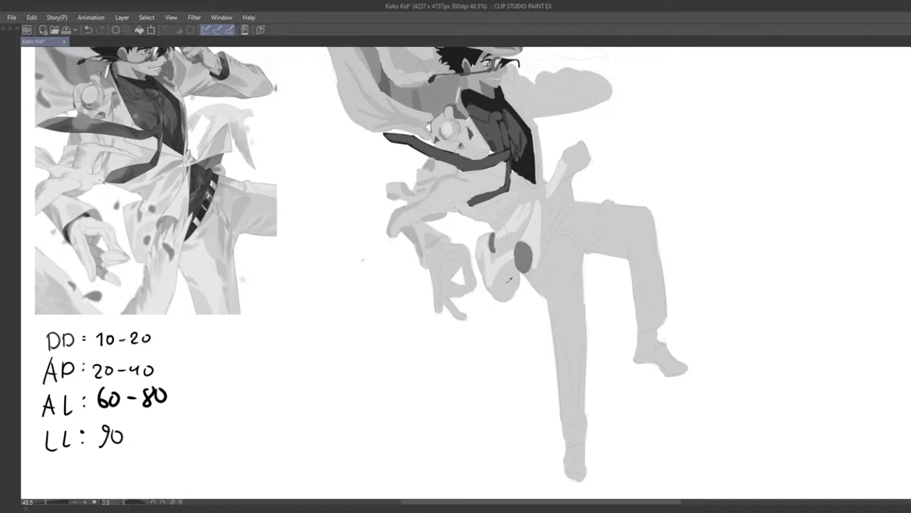
mouse_move(517, 286)
mouse_down()
mouse_move(510, 293)
mouse_move(501, 282)
mouse_move(502, 289)
mouse_move(506, 278)
mouse_move(500, 294)
mouse_up()
key(ctrl+z)
key(ctrl+z)
mouse_move(478, 259)
mouse_down()
mouse_move(483, 274)
mouse_move(514, 239)
mouse_up()
scroll(527, 269, down, 4)
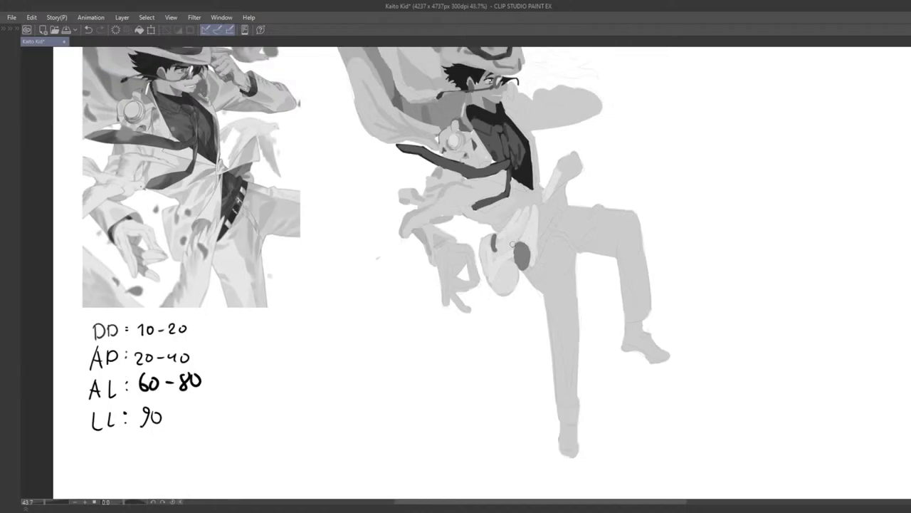
scroll(527, 270, up, 4)
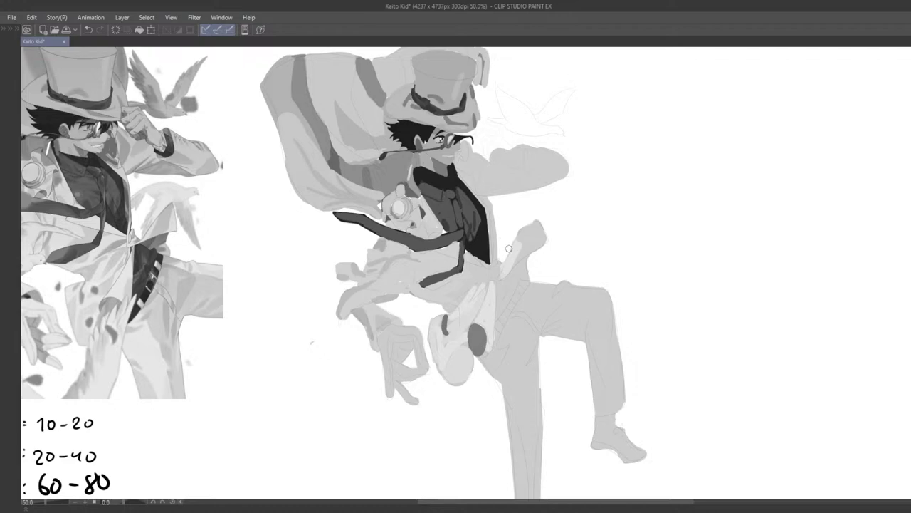
Extend the light grey highlight up the upturned coat flap beside the waist, undoing unsatisfactory strokes
drag(505, 269, 520, 239)
key(ctrl+z)
drag(537, 259, 511, 244)
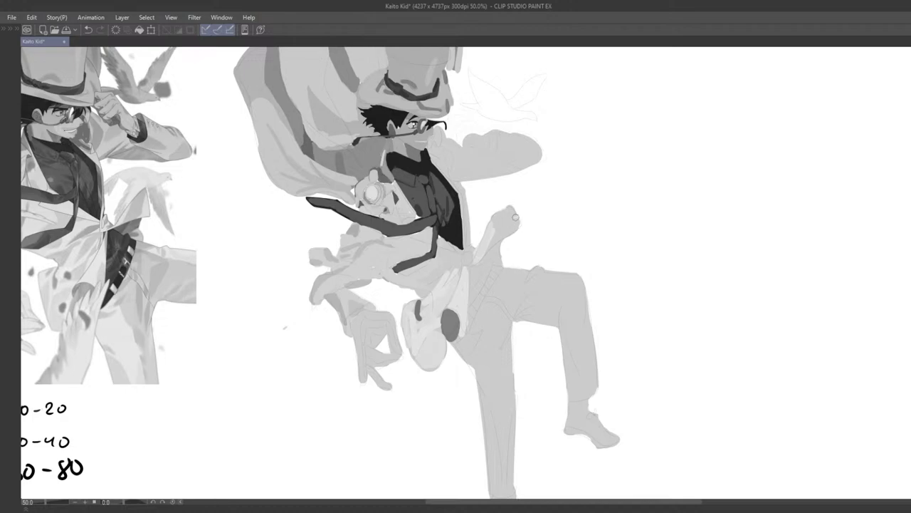
key(ctrl+z)
key(ctrl+z)
mouse_move(504, 216)
mouse_down()
mouse_move(488, 251)
mouse_move(503, 242)
mouse_move(491, 219)
mouse_move(503, 235)
mouse_up()
key(ctrl+z)
key(ctrl+z)
key(ctrl+z)
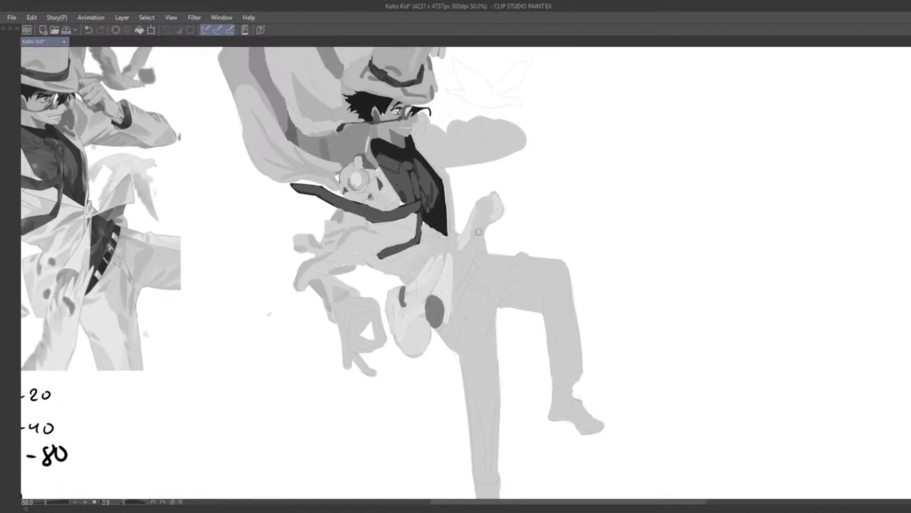
Paint a dark grey triangular shadow directly beneath the upturned coat flap, using a grey sampled from the shirt
mouse_move(522, 266)
mouse_down()
mouse_move(529, 280)
mouse_move(553, 272)
mouse_move(566, 282)
mouse_move(525, 257)
mouse_up()
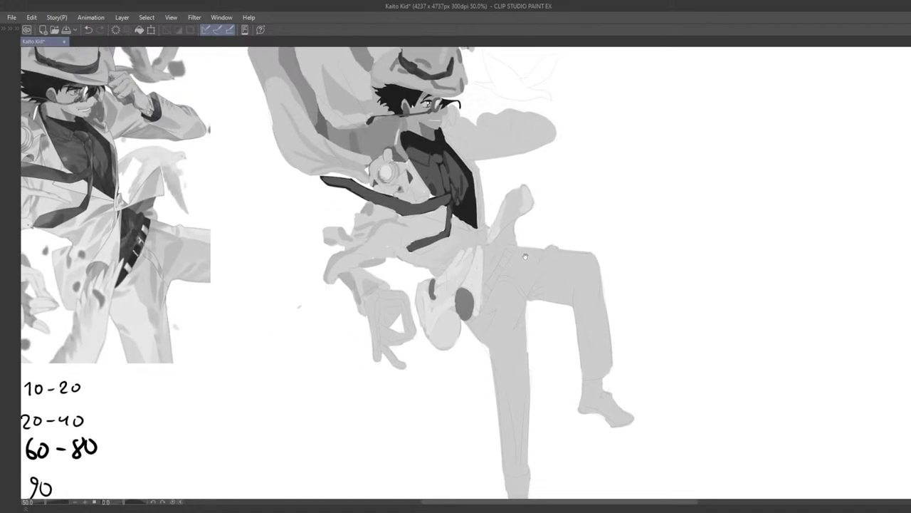
mouse_move(504, 222)
mouse_down()
mouse_move(521, 221)
mouse_move(509, 229)
mouse_up()
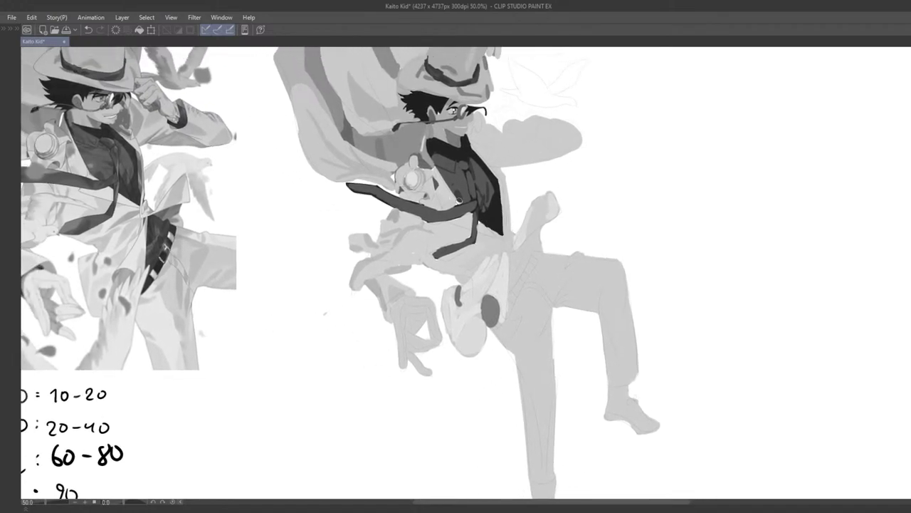
alt+click(459, 213)
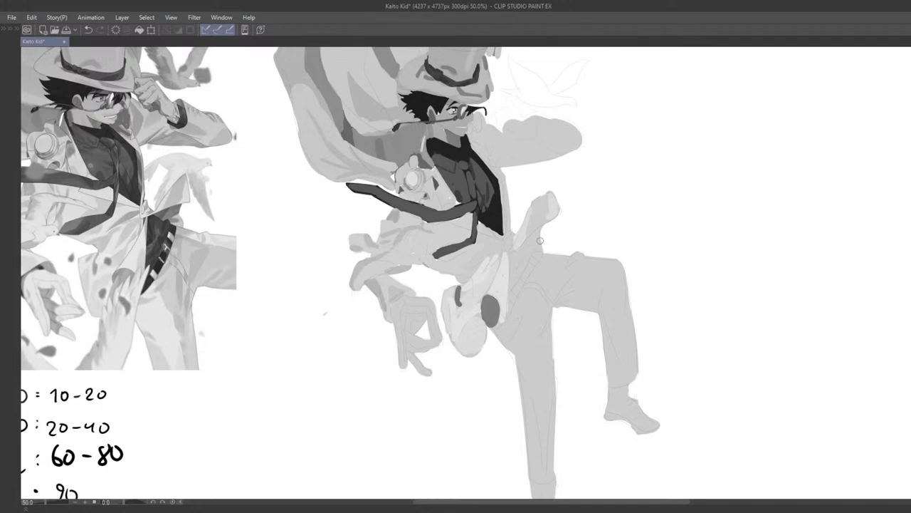
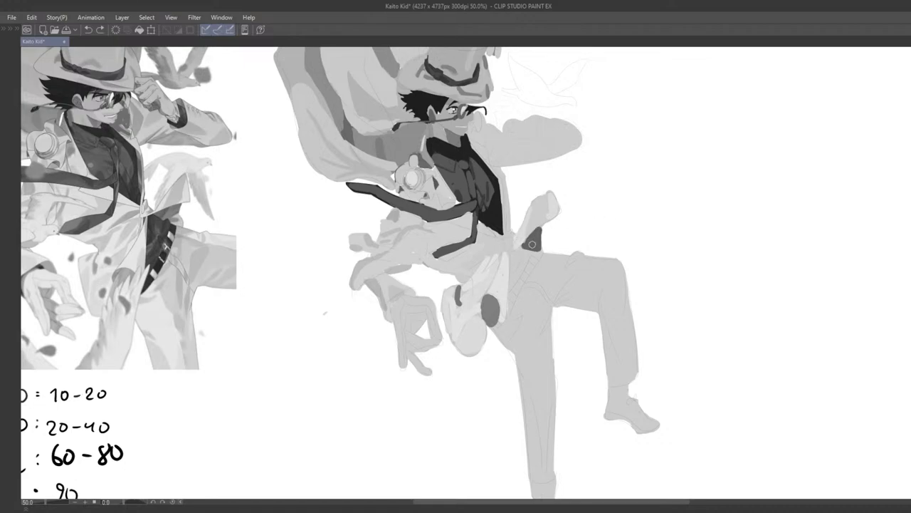
scroll(538, 246, down, 5)
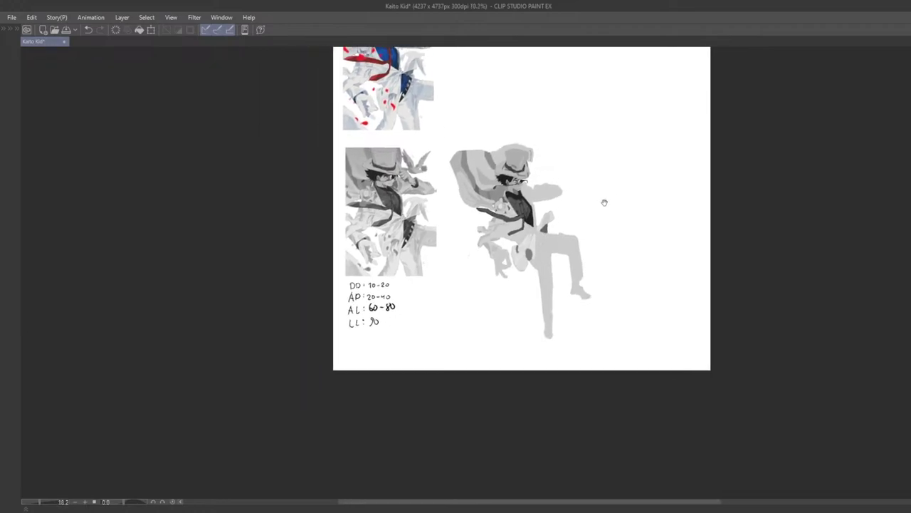
scroll(571, 243, up, 5)
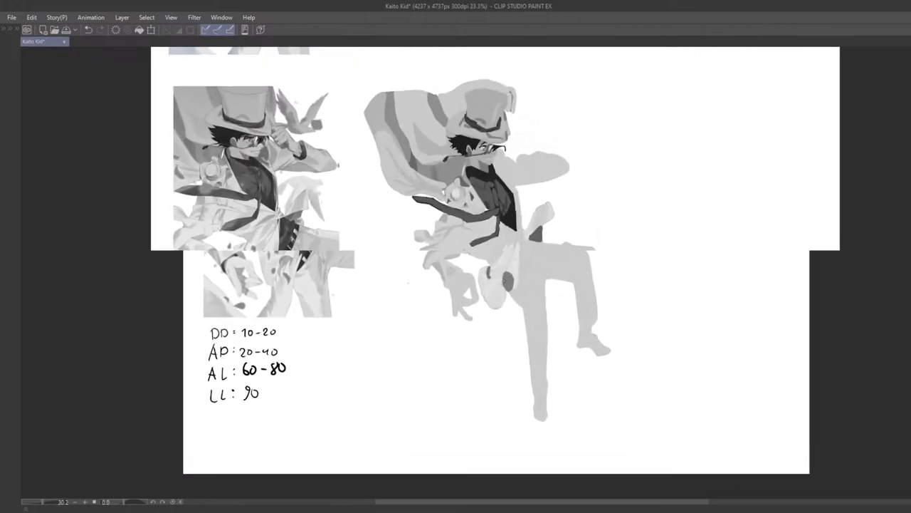
scroll(509, 279, up, 1)
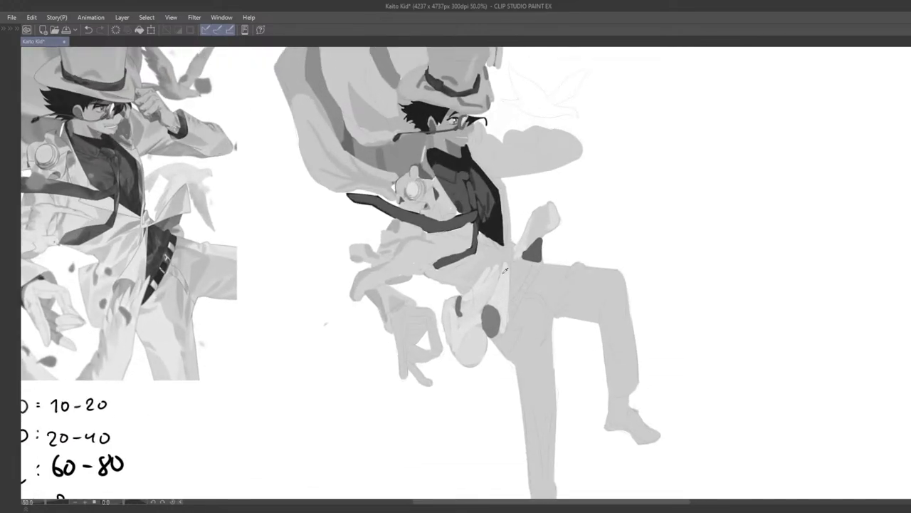
Block in a near-black wedge at the waist between the jacket edge and the belt line
scroll(496, 272, up, 1)
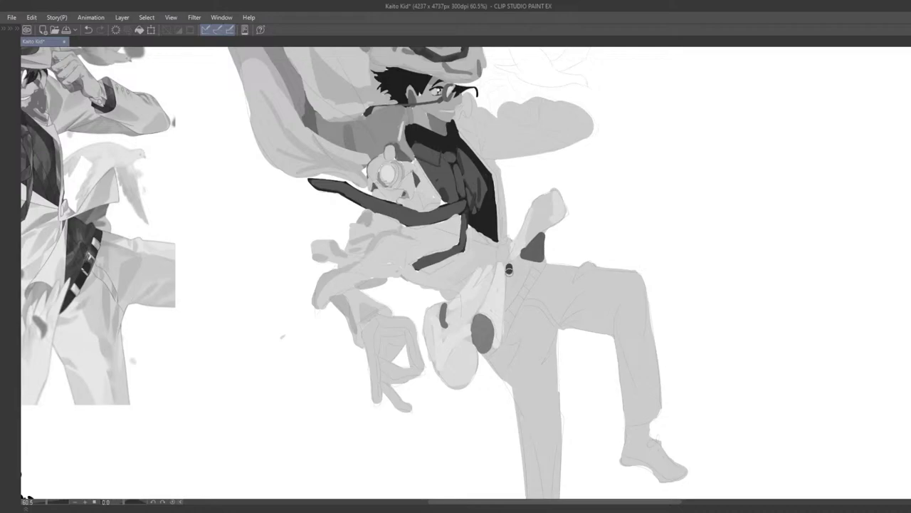
mouse_move(513, 268)
mouse_down()
mouse_move(512, 299)
mouse_move(523, 262)
mouse_move(507, 308)
mouse_move(520, 280)
mouse_move(515, 291)
mouse_up()
drag(516, 289, 533, 280)
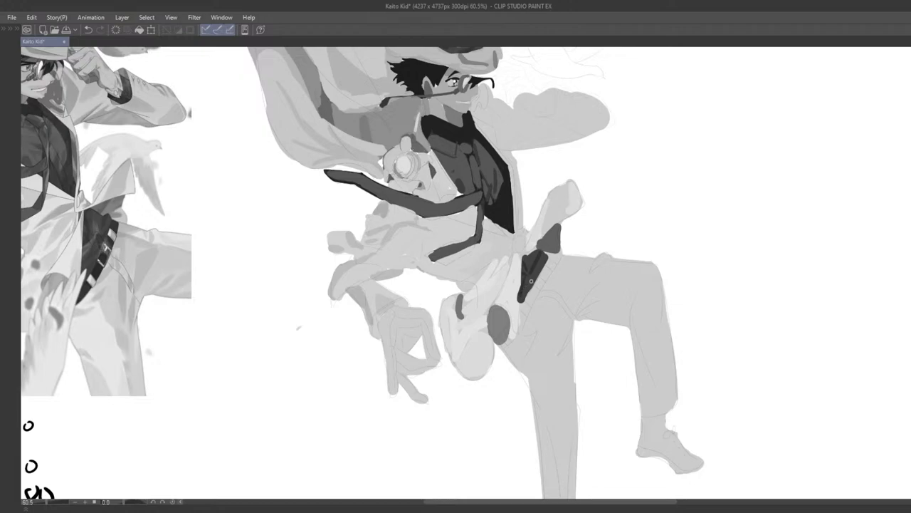
scroll(542, 269, down, 6)
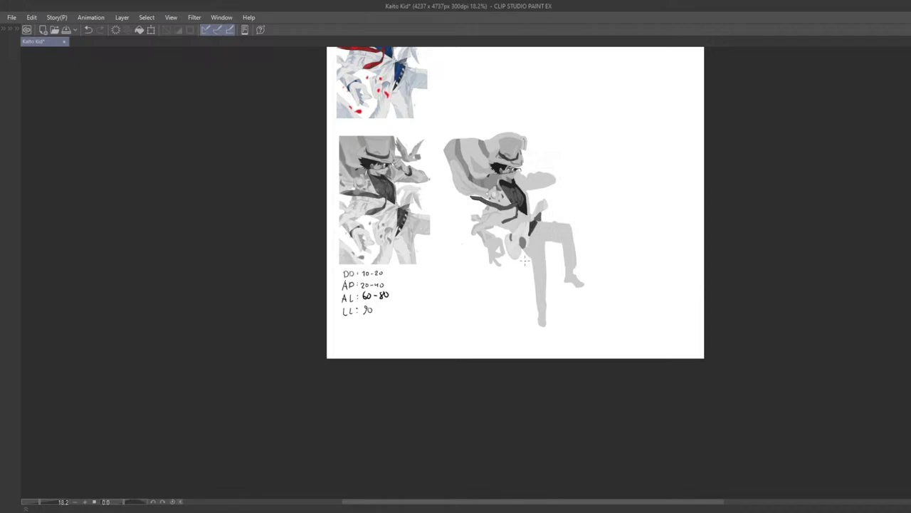
scroll(618, 268, up, 6)
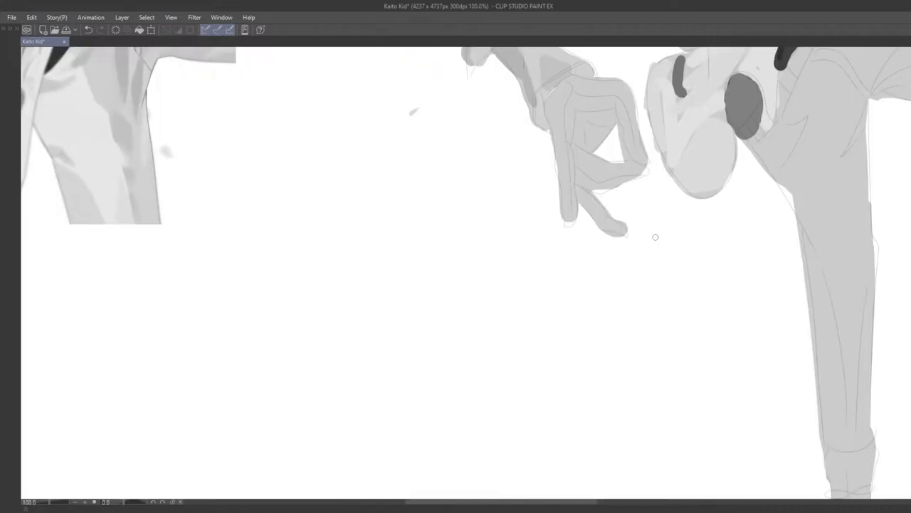
Handwrite "1412" in black on the blank canvas beside the figure and underline it
scroll(650, 224, down, 3)
mouse_move(761, 77)
mouse_down()
mouse_move(462, 365)
mouse_move(401, 326)
mouse_up()
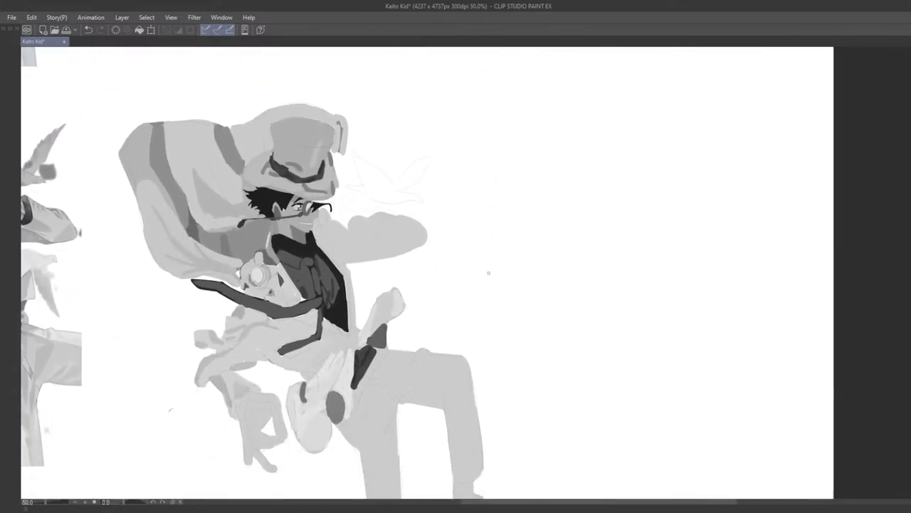
drag(545, 256, 562, 298)
mouse_move(585, 232)
mouse_down()
mouse_move(583, 252)
mouse_move(598, 275)
mouse_up()
drag(599, 252, 597, 297)
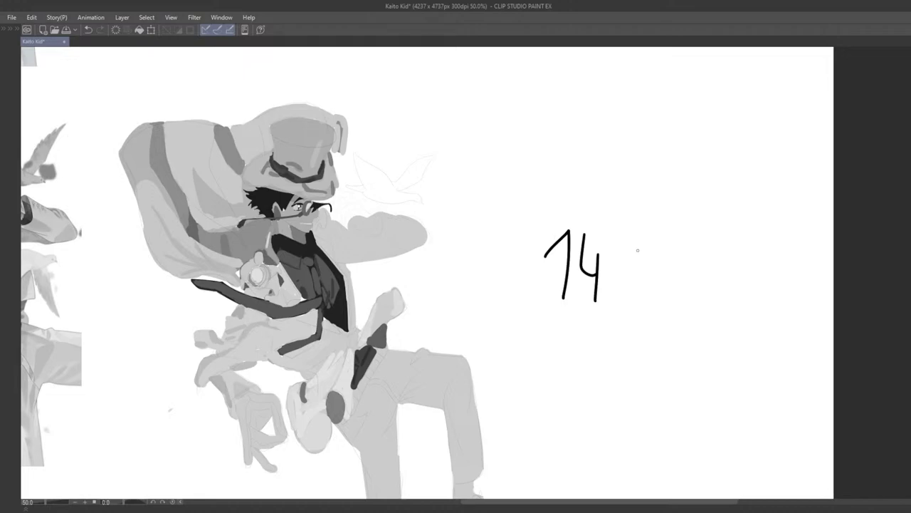
drag(617, 247, 629, 292)
drag(646, 249, 673, 294)
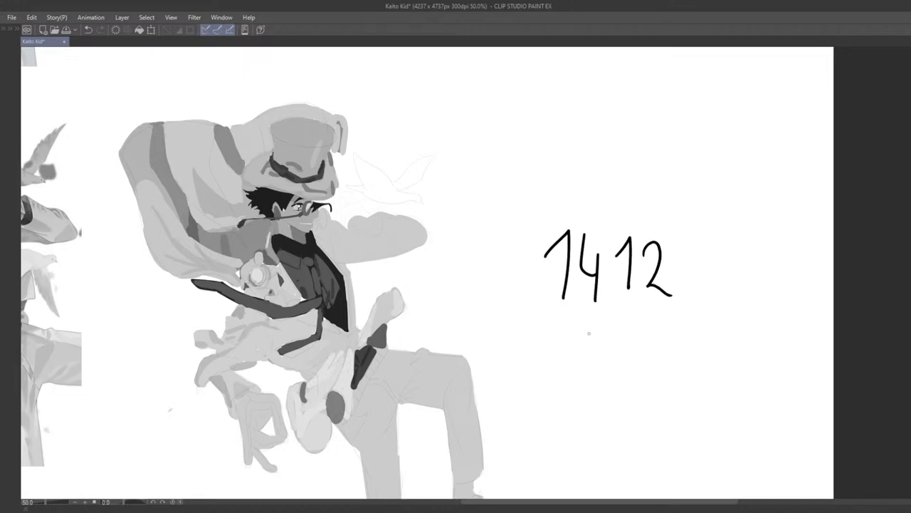
drag(550, 326, 678, 331)
drag(628, 379, 646, 327)
key(ctrl+z)
drag(586, 268, 697, 265)
key(ctrl+z)
drag(673, 296, 574, 356)
key(ctrl+z)
Draw a black upward-pointing arrow above the handwritten "1412", undoing stray strokes
drag(541, 172, 539, 239)
mouse_move(524, 183)
mouse_down()
mouse_move(555, 185)
mouse_move(539, 245)
mouse_up()
key(ctrl+z)
key(ctrl+z)
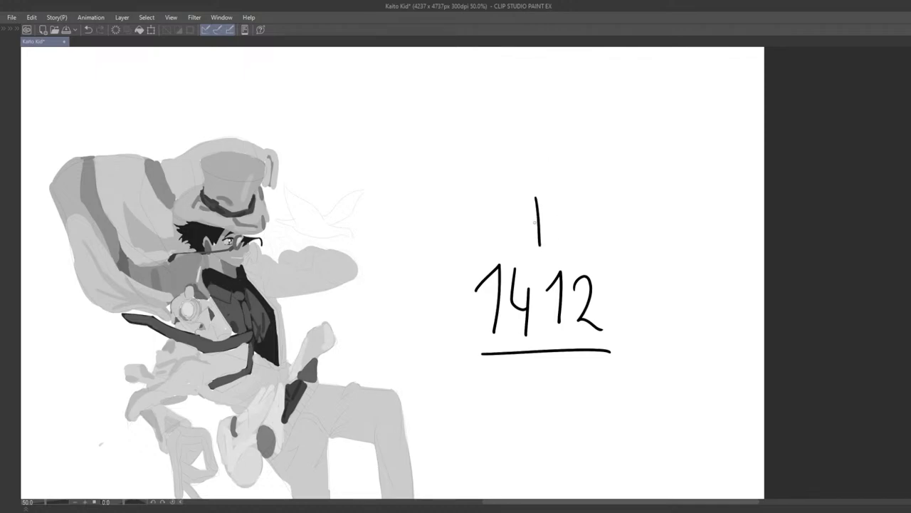
drag(525, 211, 546, 201)
scroll(641, 175, down, 2)
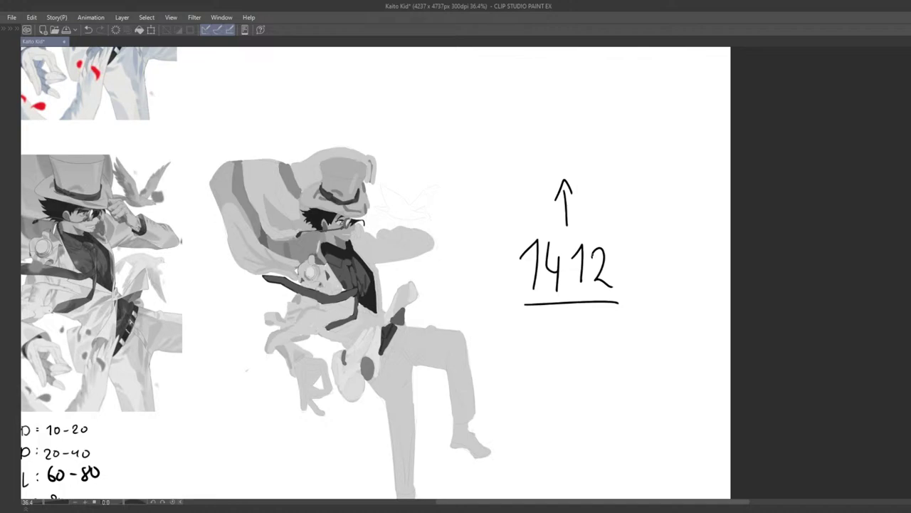
drag(424, 319, 473, 242)
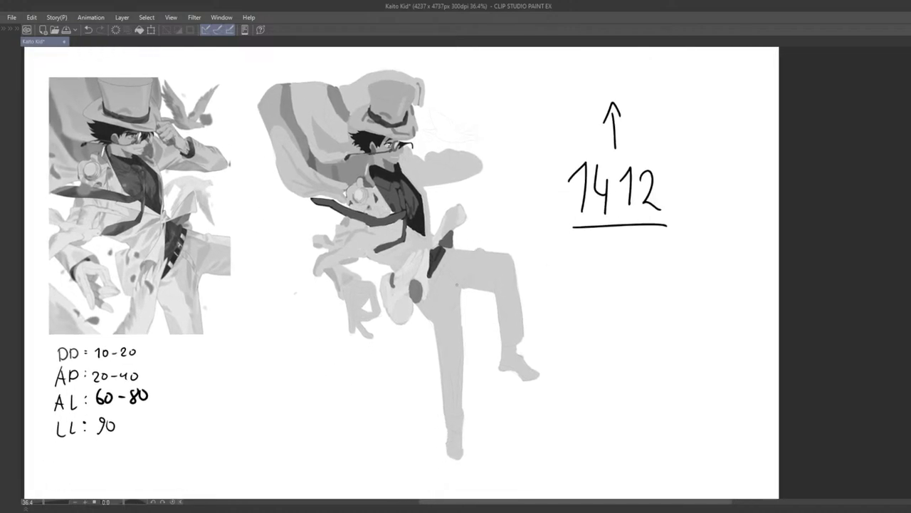
Add a light grey highlight at the hip just below the grey oval spot, undoing the stroke along the straight leg
scroll(469, 277, up, 2)
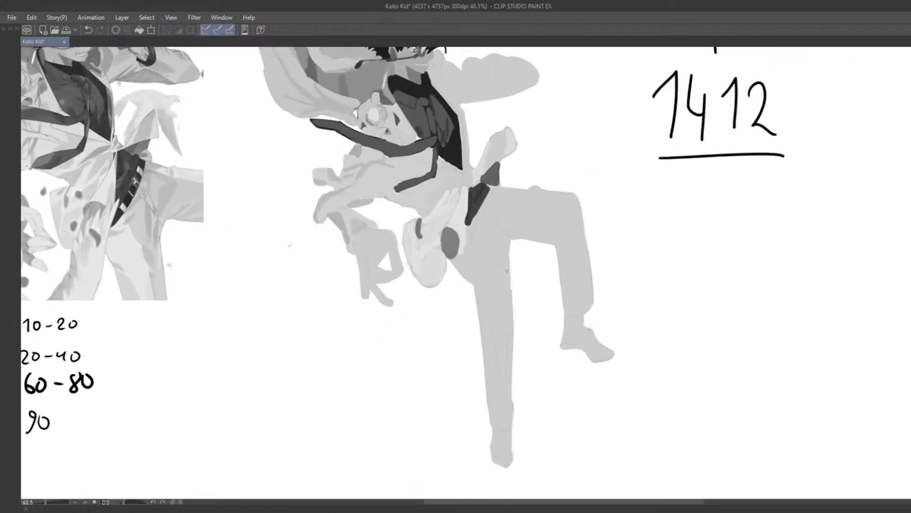
drag(517, 278, 532, 282)
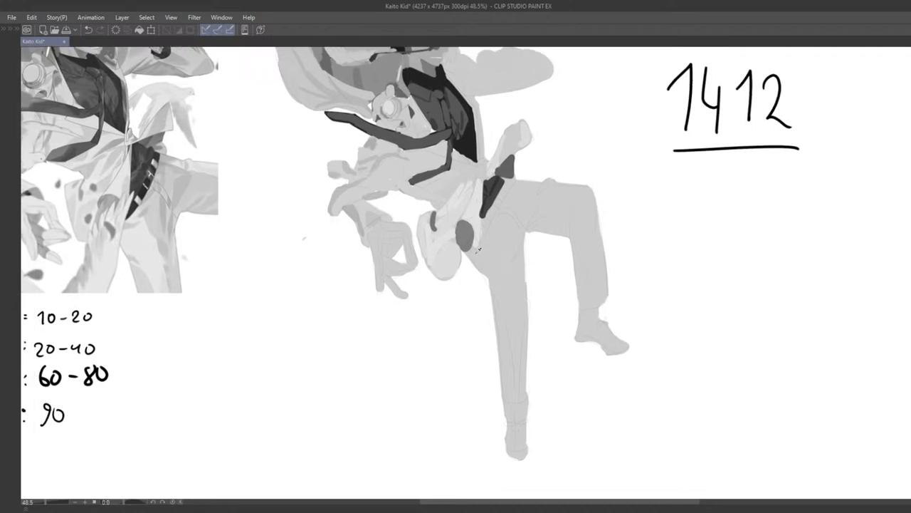
drag(499, 268, 510, 347)
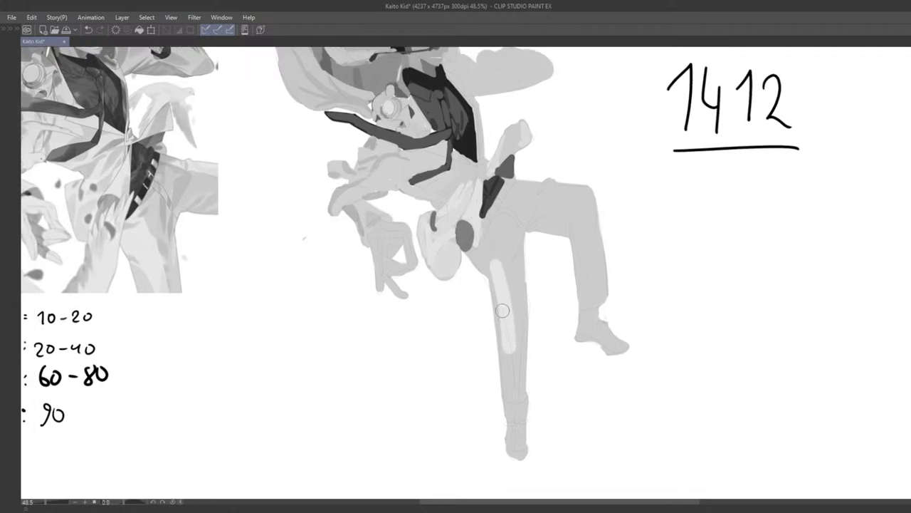
key(ctrl+z)
key(Tab)
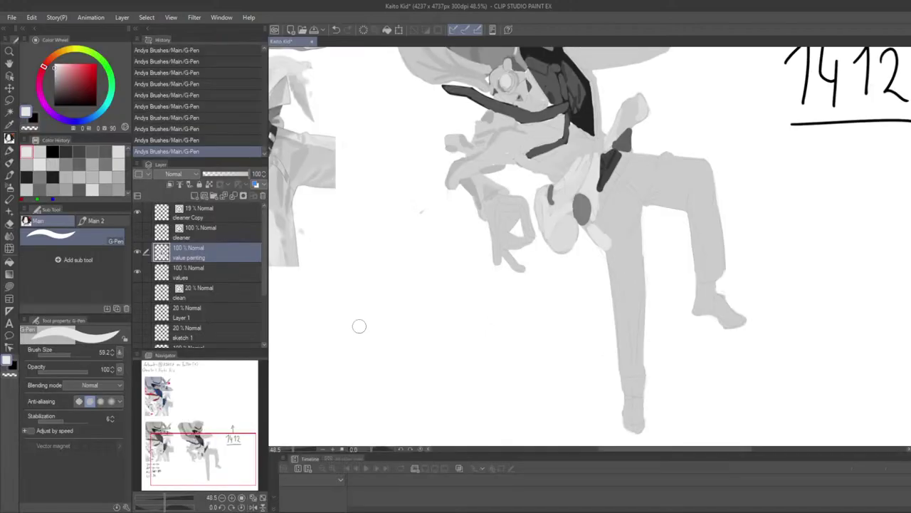
drag(405, 196, 394, 204)
mouse_move(763, 249)
mouse_down()
mouse_move(651, 249)
mouse_move(651, 236)
mouse_move(628, 233)
mouse_move(629, 224)
mouse_up()
alt+click(654, 238)
key(Tab)
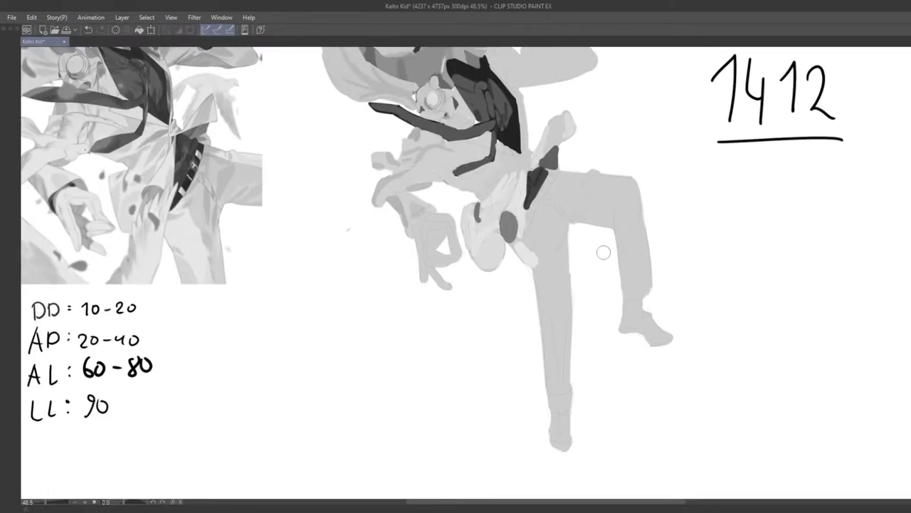
Paint a light grey highlight from the hip down the thigh of the straight leg, redoing the stroke until its shape fits
drag(531, 239, 549, 306)
key(ctrl+z)
drag(534, 256, 552, 281)
key(ctrl+z)
mouse_move(524, 242)
mouse_down()
mouse_move(555, 282)
mouse_move(561, 322)
mouse_up()
key(ctrl+z)
drag(536, 269, 563, 329)
key(ctrl+z)
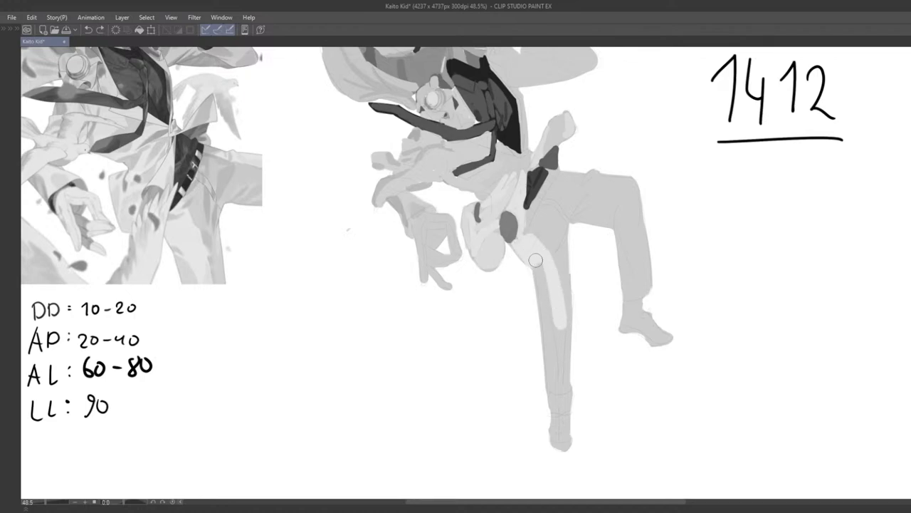
drag(535, 262, 561, 324)
scroll(546, 269, down, 3)
drag(552, 245, 559, 265)
scroll(576, 272, up, 2)
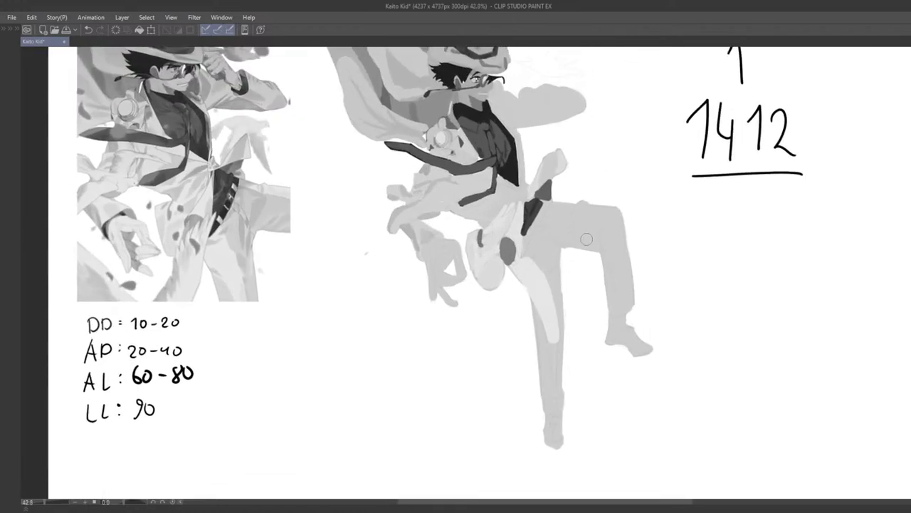
Paint a thin light grey highlight along the upper edge of the bent leg's thigh from the belt to the knee
drag(557, 208, 602, 213)
key(ctrl+z)
key(ctrl+z)
scroll(602, 217, down, 2)
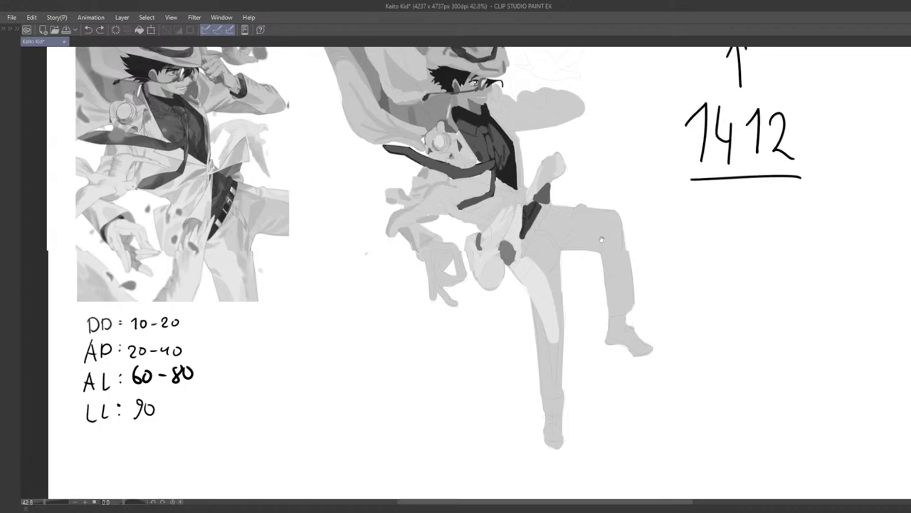
scroll(643, 199, up, 3)
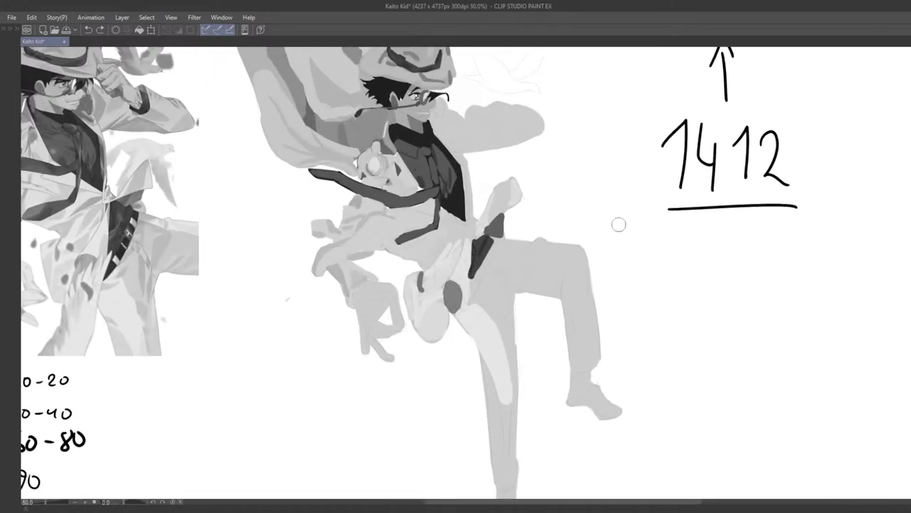
drag(636, 245, 559, 241)
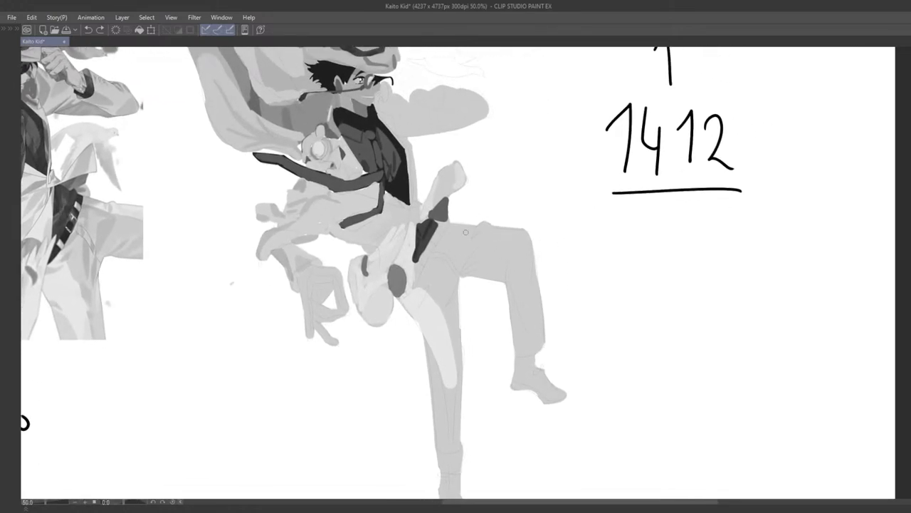
drag(457, 227, 477, 228)
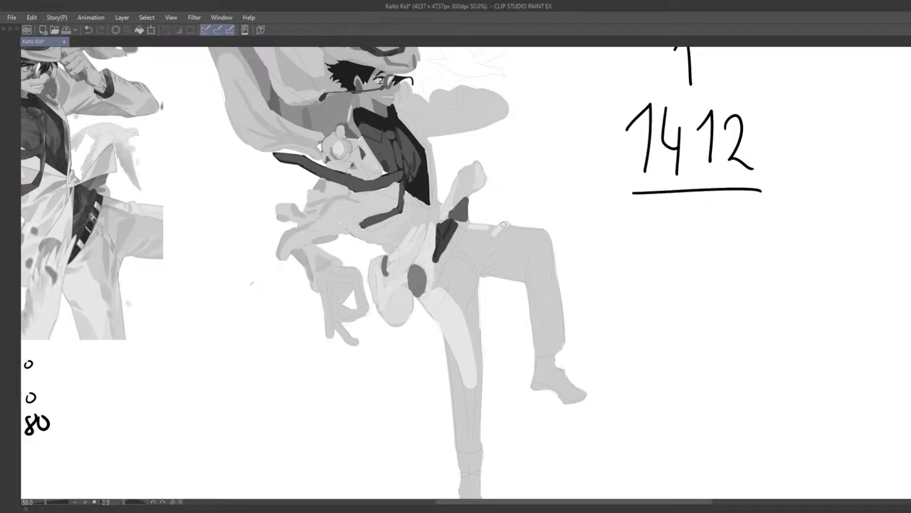
mouse_move(516, 244)
mouse_down()
mouse_move(492, 241)
mouse_move(495, 256)
mouse_move(491, 250)
mouse_up()
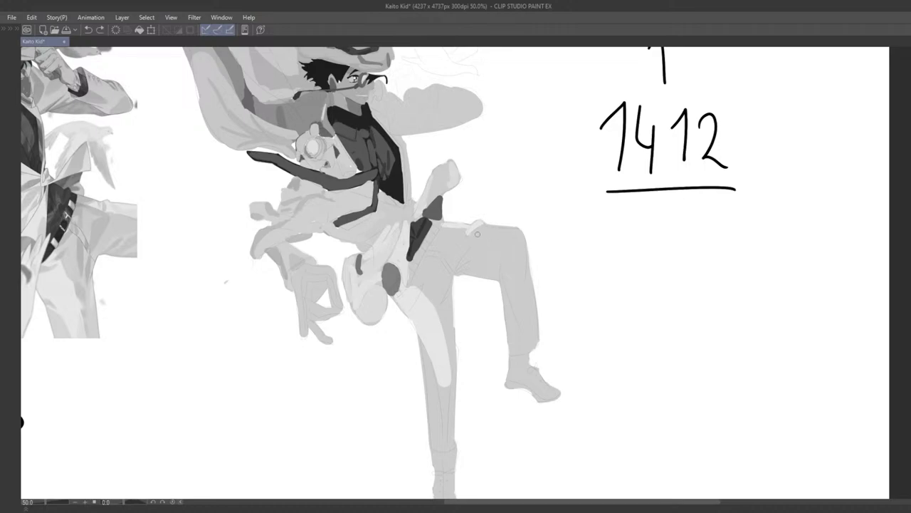
mouse_move(480, 232)
mouse_down()
mouse_move(519, 233)
mouse_move(502, 228)
mouse_move(516, 232)
mouse_move(471, 274)
mouse_up()
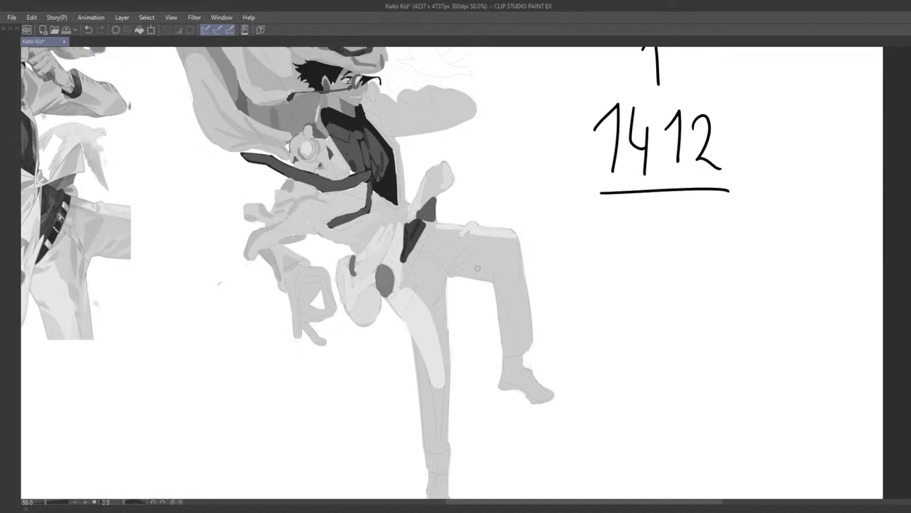
drag(539, 276, 507, 274)
drag(696, 133, 676, 170)
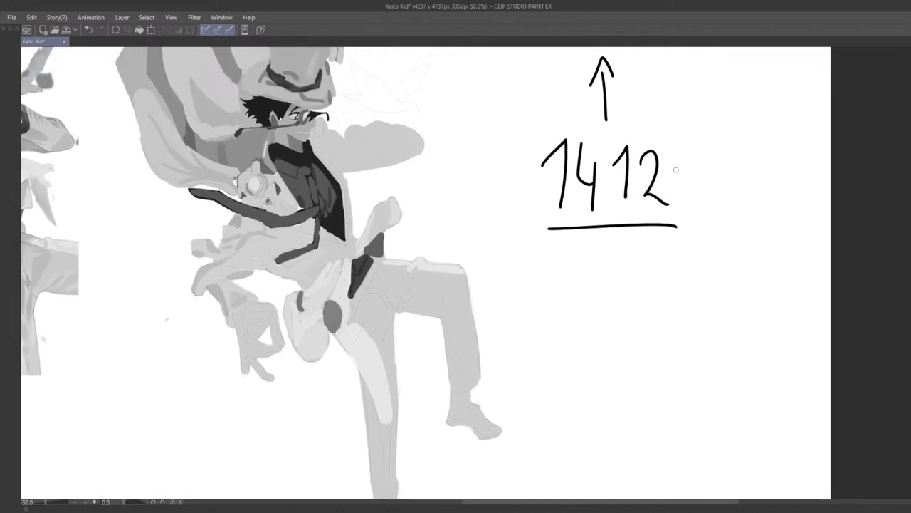
drag(515, 302, 531, 267)
drag(449, 315, 506, 294)
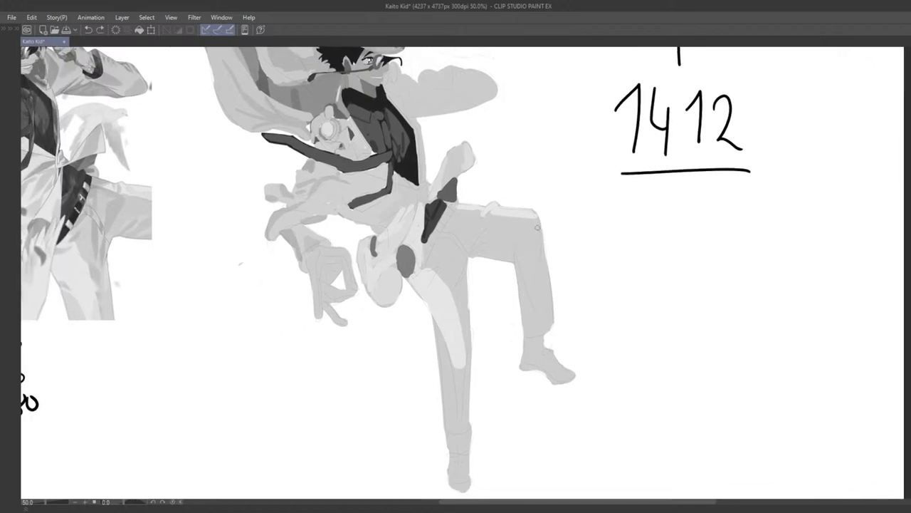
scroll(634, 153, right, 1)
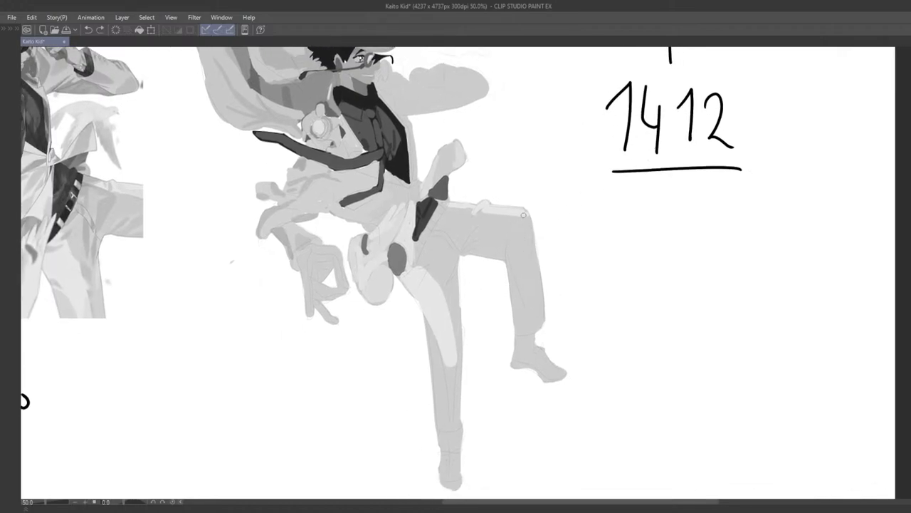
Paint a narrow light grey highlight down the outer edge of the bent leg's shin, undoing and retrying the stroke
drag(528, 217, 542, 314)
key(ctrl+z)
key(ctrl+z)
scroll(544, 274, down, 3)
scroll(558, 271, up, 2)
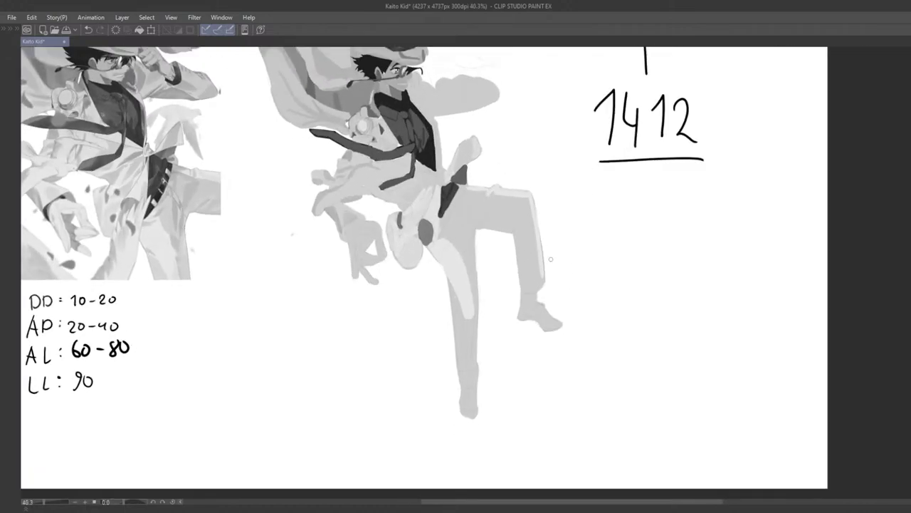
key(ctrl+z)
mouse_move(531, 191)
mouse_down()
mouse_move(541, 280)
mouse_move(546, 266)
mouse_up()
key(ctrl+z)
key(ctrl+z)
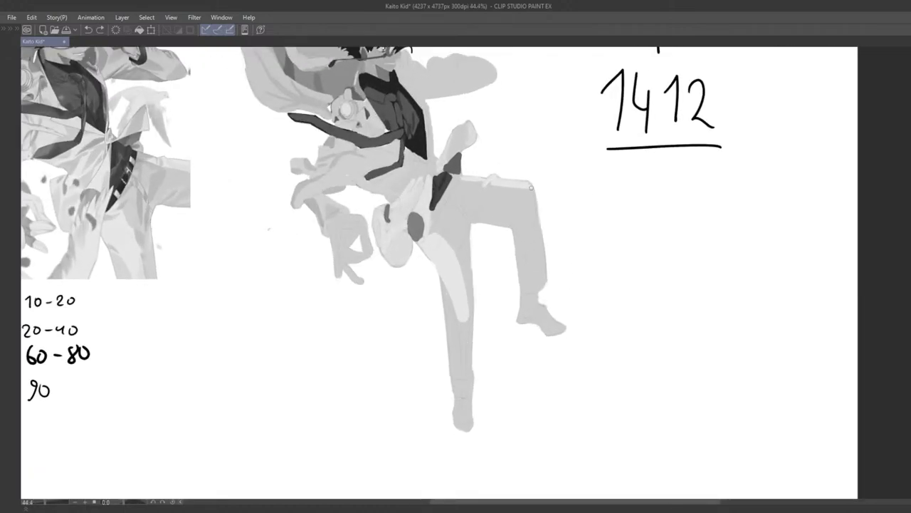
mouse_move(532, 189)
mouse_down()
mouse_move(546, 276)
mouse_move(557, 268)
mouse_move(568, 288)
mouse_up()
key(ctrl+z)
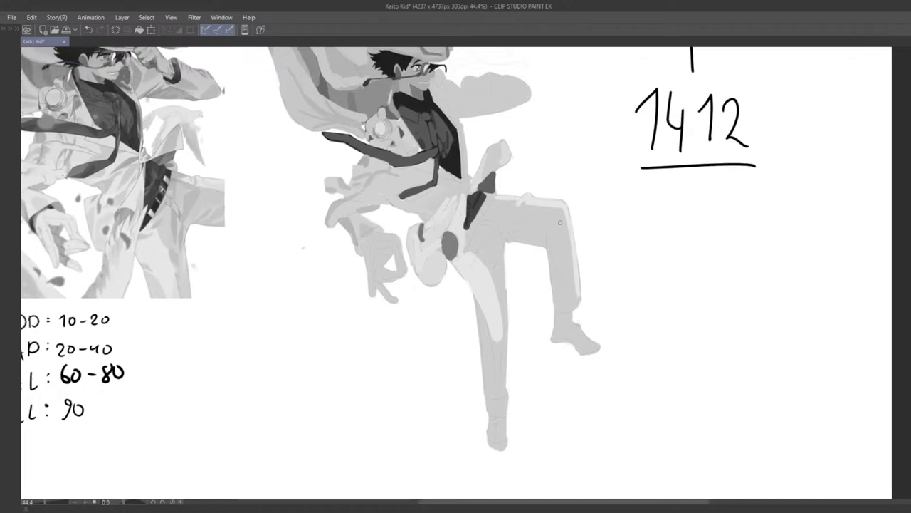
drag(564, 228, 555, 223)
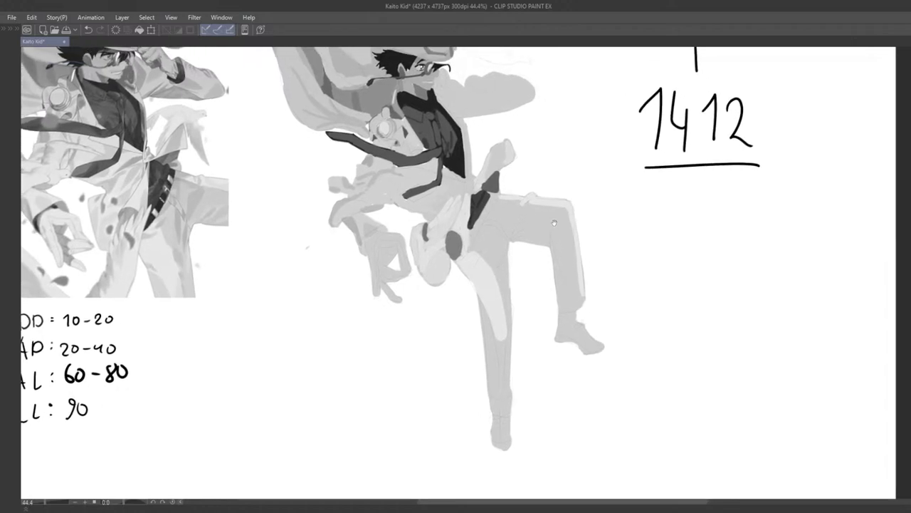
key(ctrl+z)
drag(561, 240, 560, 235)
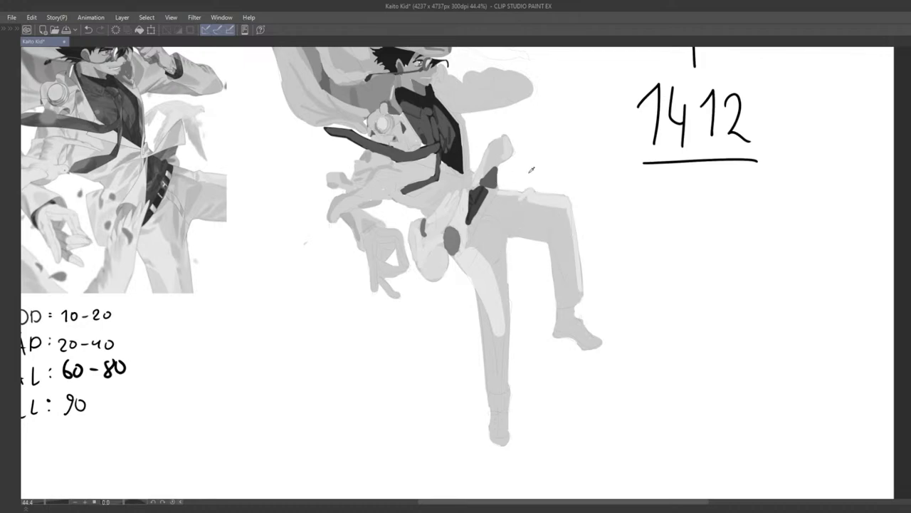
Paint darker grey fold shadows on the bent leg's upper thigh near the crotch, undoing stray strokes
key(ctrl+z)
key(ctrl+z)
drag(509, 231, 524, 209)
key(ctrl+z)
scroll(516, 225, down, 5)
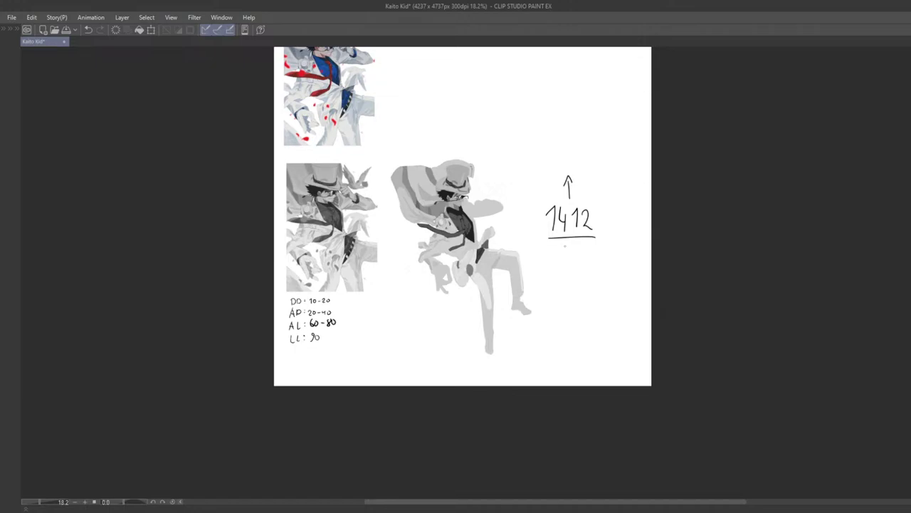
scroll(474, 274, up, 8)
drag(514, 369, 438, 363)
scroll(438, 363, down, 4)
drag(471, 328, 528, 304)
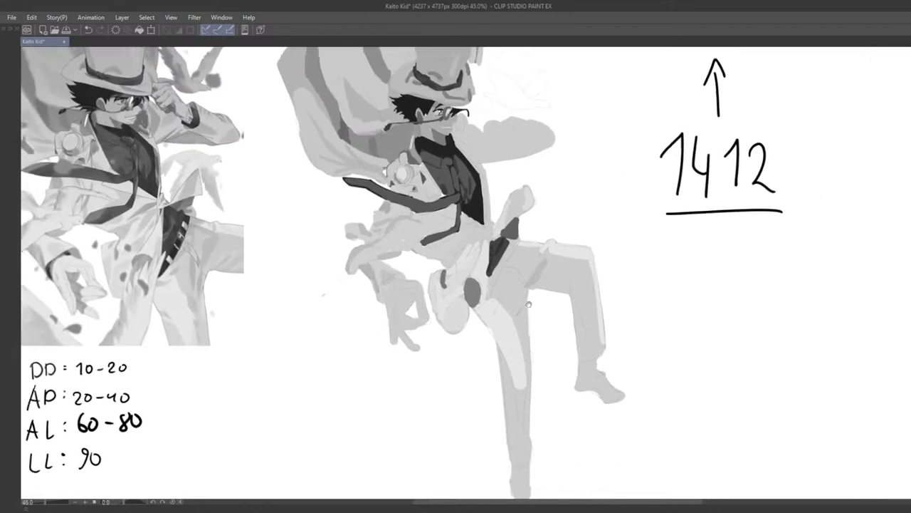
Add a darker grey fold shadow at the hip just below the black belt wedge
drag(533, 355, 529, 349)
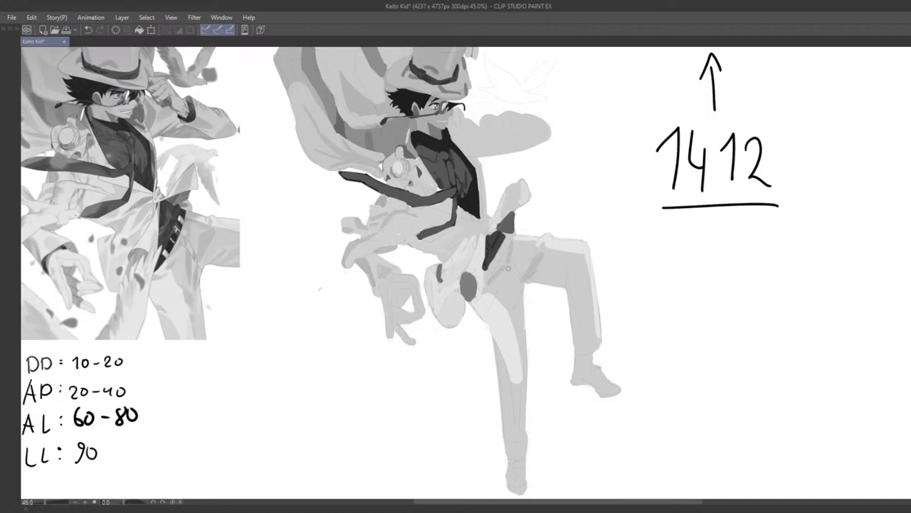
key(ctrl+z)
drag(511, 267, 515, 288)
scroll(534, 313, down, 5)
scroll(531, 265, up, 2)
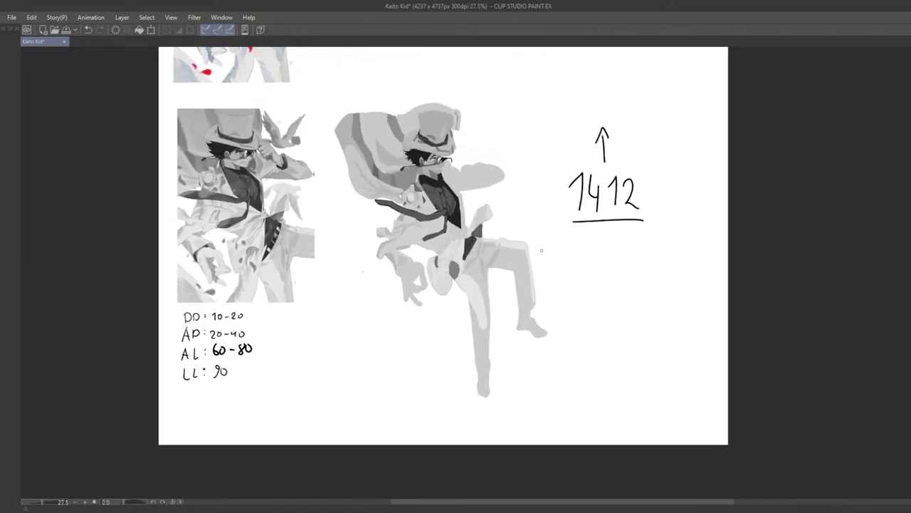
scroll(530, 264, up, 2)
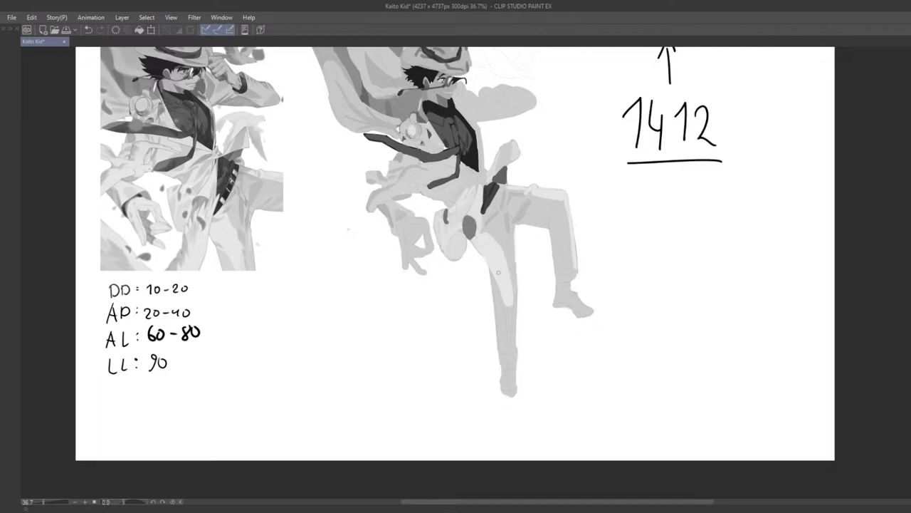
Extend the light grey highlight on the straight leg down towards the ankle
key(ctrl+z)
mouse_move(506, 307)
mouse_down()
mouse_move(507, 358)
mouse_move(510, 315)
mouse_up()
key(ctrl+z)
scroll(504, 329, down, 3)
scroll(499, 368, up, 2)
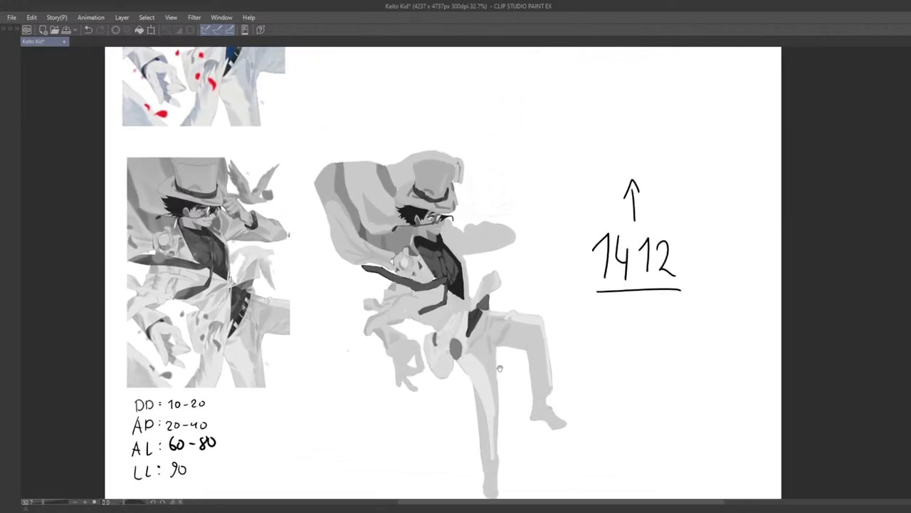
scroll(505, 353, down, 2)
scroll(509, 345, up, 3)
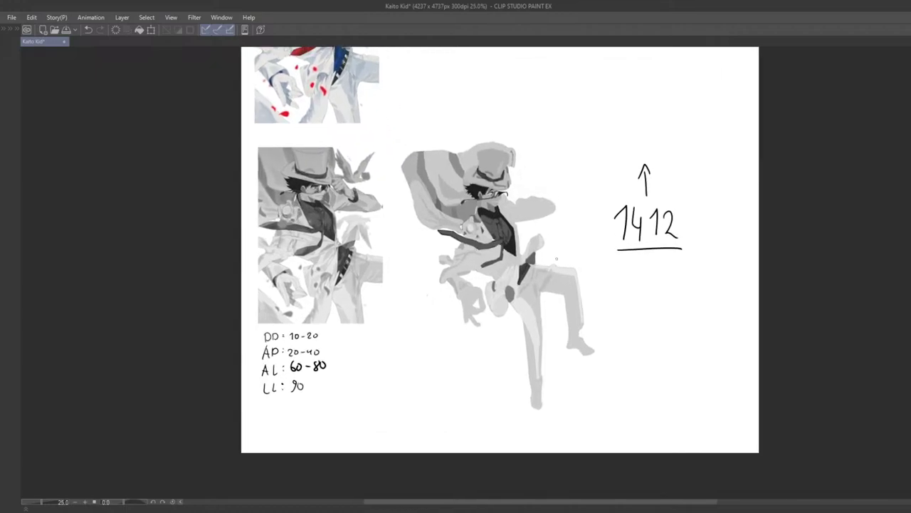
Enlarge the brush and block in the grey forearm of the raised arm between the hat brim and the elbow
scroll(513, 337, up, 2)
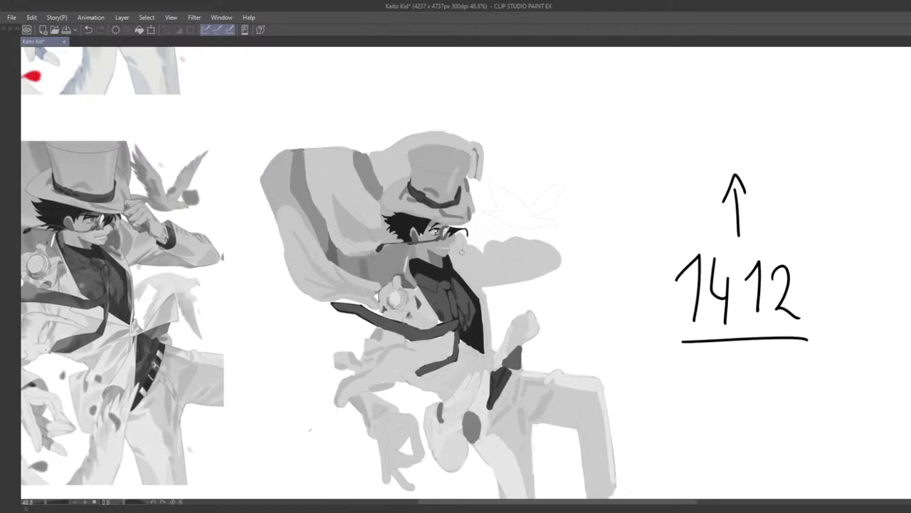
scroll(479, 310, up, 2)
scroll(478, 311, up, 2)
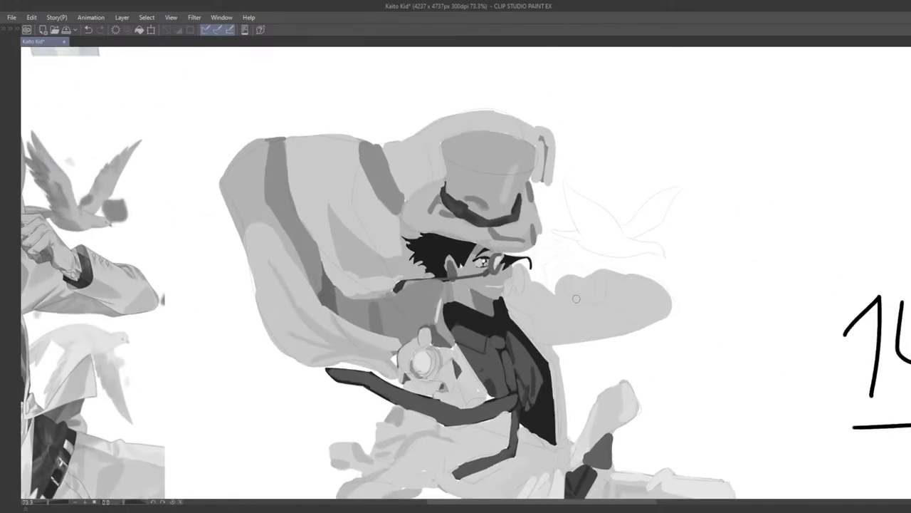
key(bracketright)
key(bracketright)
mouse_move(571, 287)
mouse_down()
mouse_move(545, 251)
mouse_move(562, 281)
mouse_move(554, 250)
mouse_move(589, 284)
mouse_move(601, 273)
mouse_move(632, 287)
mouse_up()
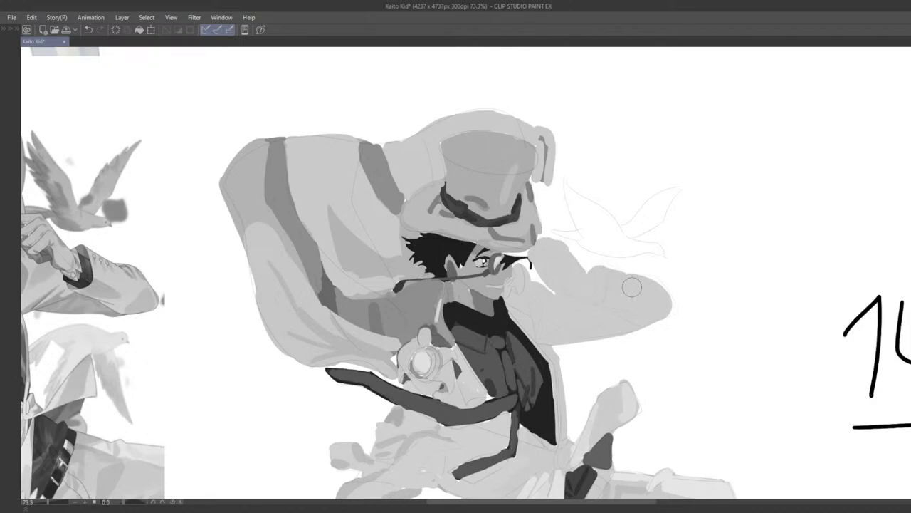
scroll(584, 299, down, 5)
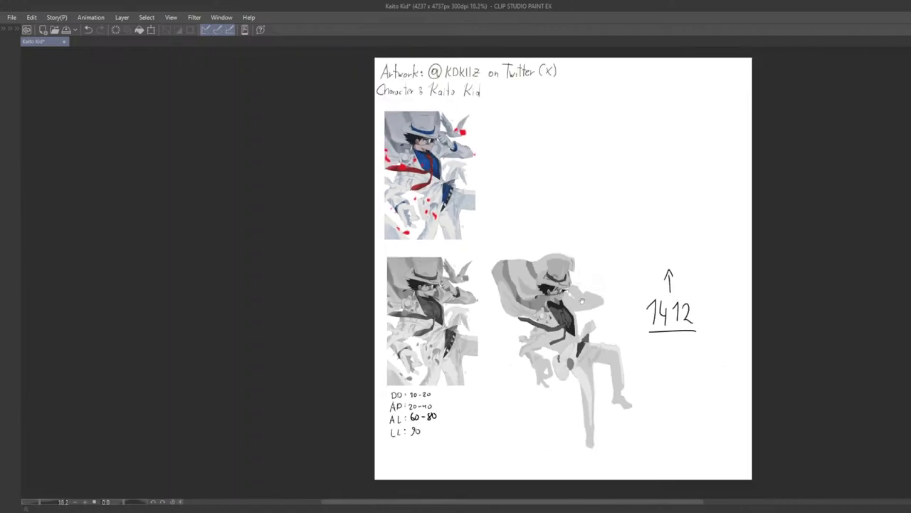
scroll(582, 301, down, 1)
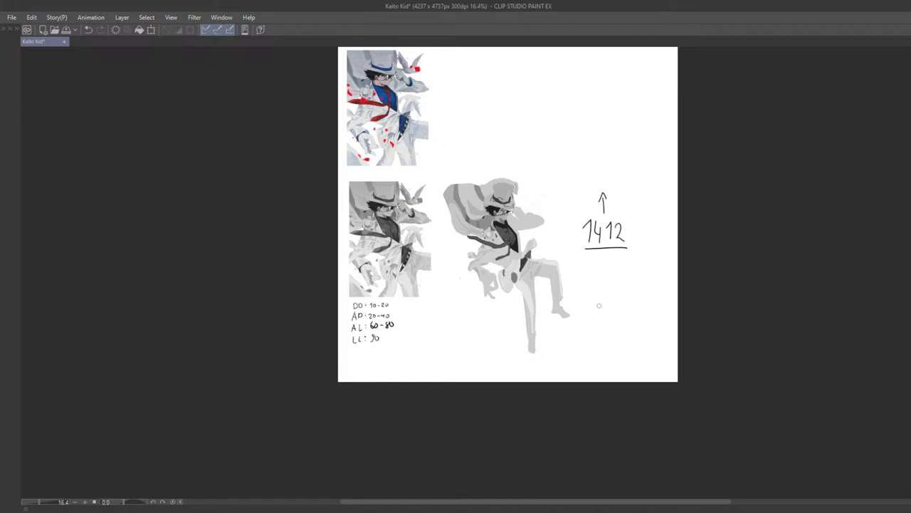
Paint a light grey highlight on the cuff of the lowered arm's sleeve, sampling the tone from the artwork and reference
scroll(598, 305, up, 5)
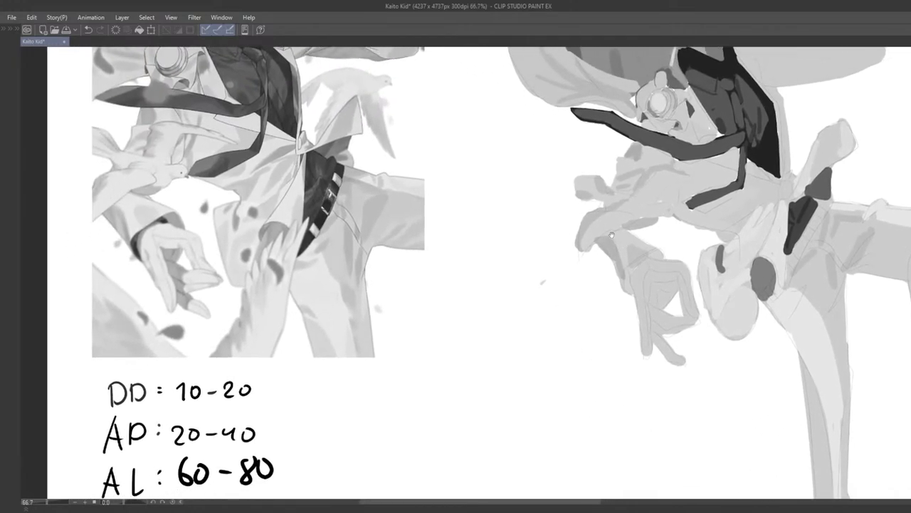
drag(611, 234, 570, 257)
alt+click(576, 244)
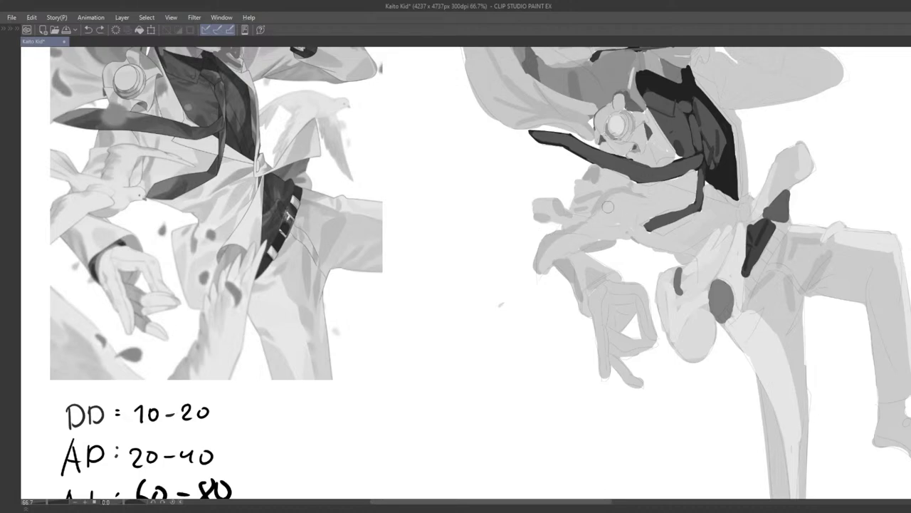
mouse_move(588, 237)
mouse_down()
mouse_move(544, 258)
mouse_move(590, 234)
mouse_up()
key(ctrl+z)
mouse_move(539, 266)
mouse_down()
mouse_move(575, 237)
mouse_move(545, 265)
mouse_up()
key(ctrl+z)
key(Tab)
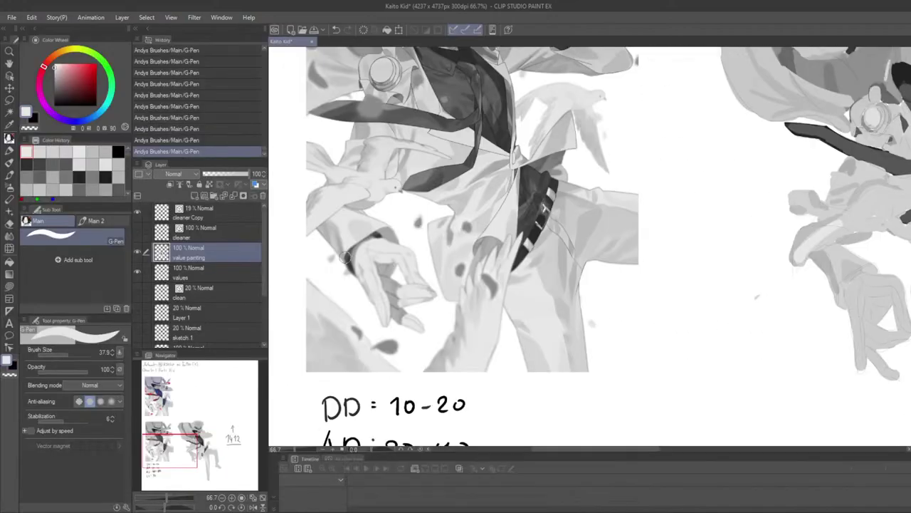
alt+click(337, 200)
drag(702, 238, 403, 240)
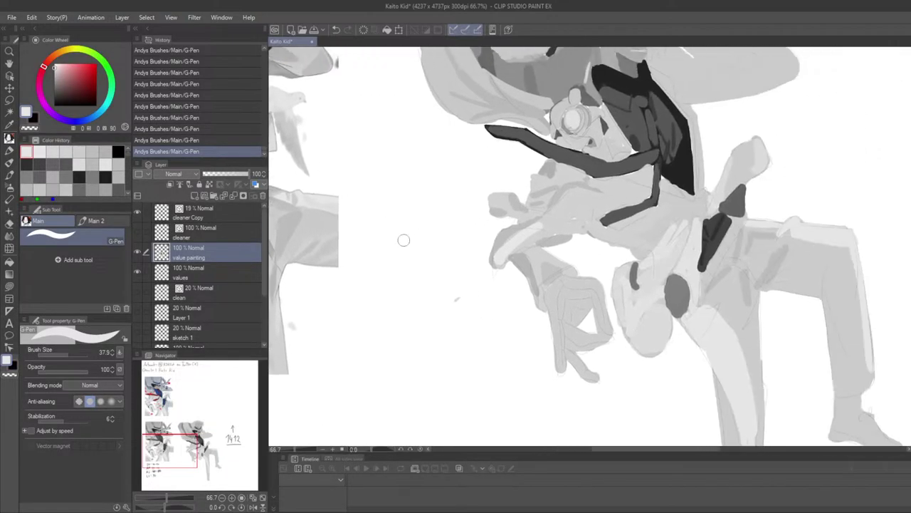
Extend the light grey highlight from the cuff up along the lowered arm's sleeve towards the tie
alt+click(524, 235)
key(Tab)
mouse_move(425, 278)
mouse_down()
mouse_move(563, 254)
mouse_move(562, 266)
mouse_move(565, 245)
mouse_move(603, 238)
mouse_move(572, 235)
mouse_move(609, 203)
mouse_move(584, 212)
mouse_up()
key(ctrl+z)
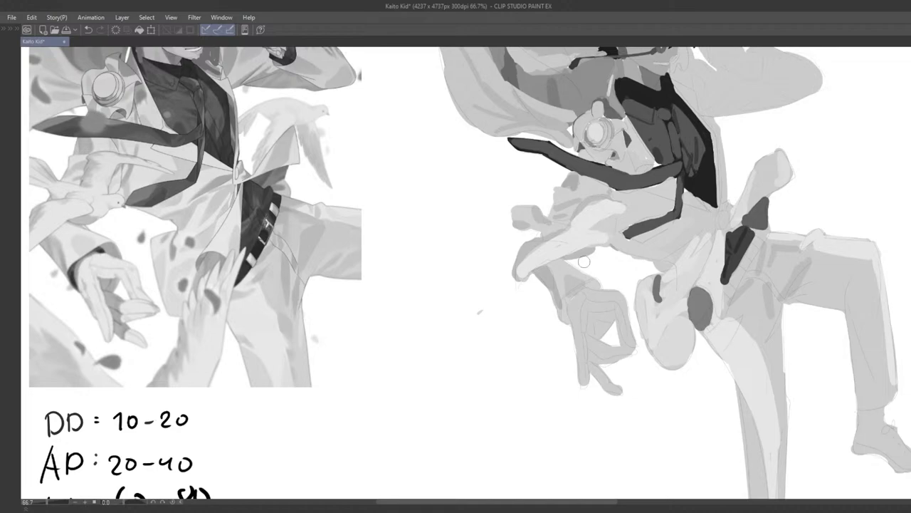
scroll(584, 261, down, 3)
drag(626, 244, 604, 226)
scroll(593, 230, up, 3)
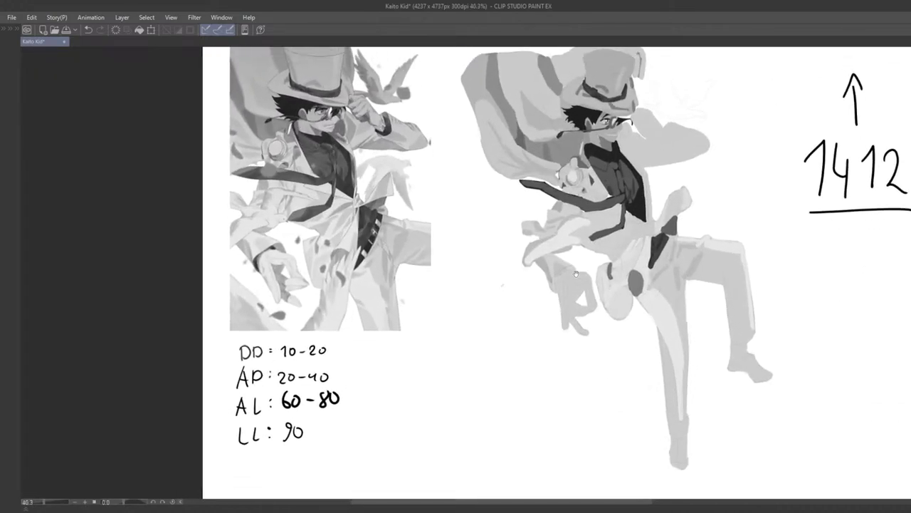
Sample a light grey from the reference and artwork and paint a highlight down the lowered arm's forearm sleeve above the hand
key(Tab)
alt+click(428, 148)
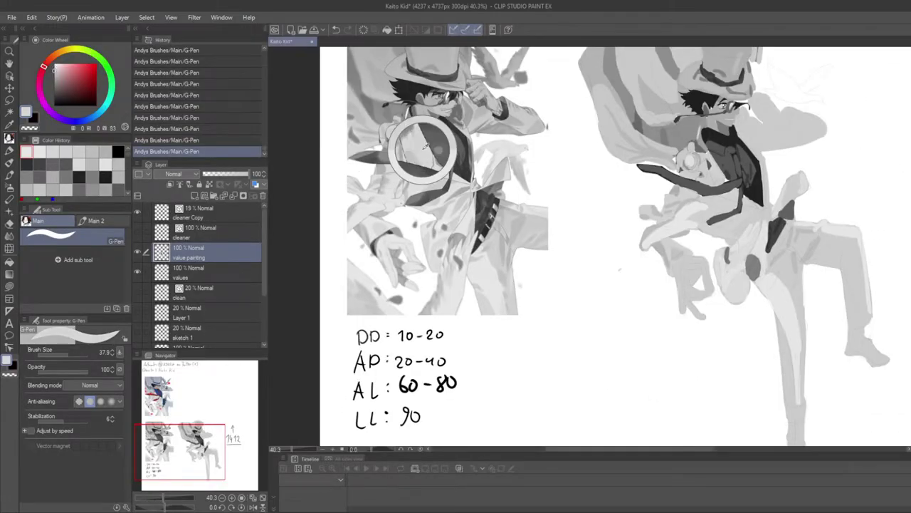
alt+click(718, 178)
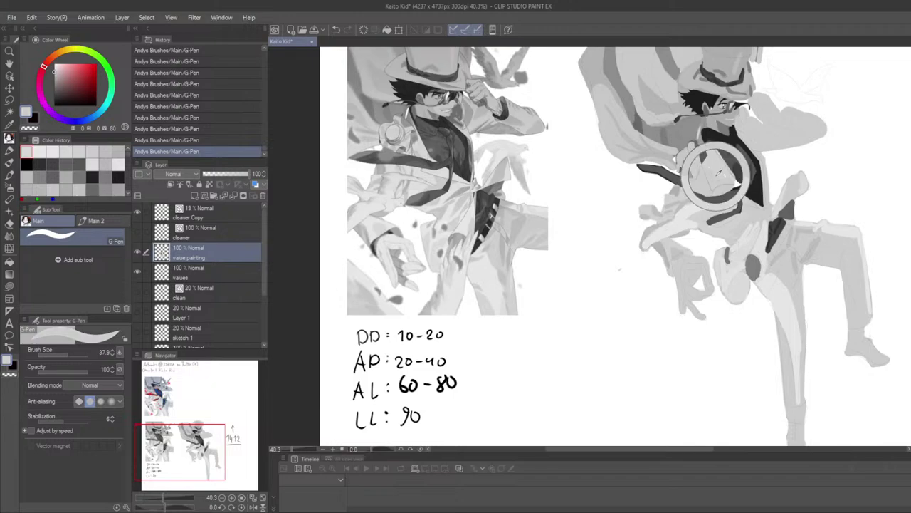
alt+click(672, 230)
key(ctrl+alt+0)
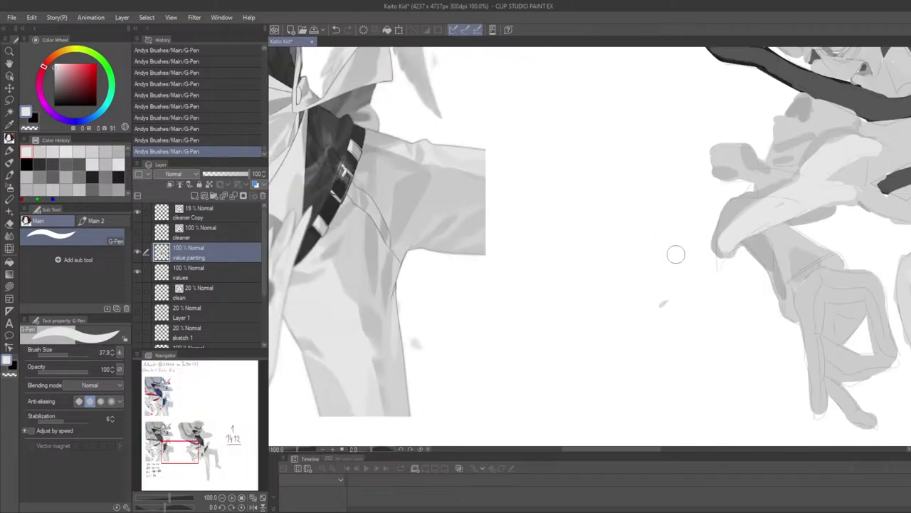
key(Tab)
scroll(630, 270, down, 3)
mouse_move(618, 273)
mouse_down()
mouse_move(621, 256)
mouse_move(580, 280)
mouse_move(614, 284)
mouse_up()
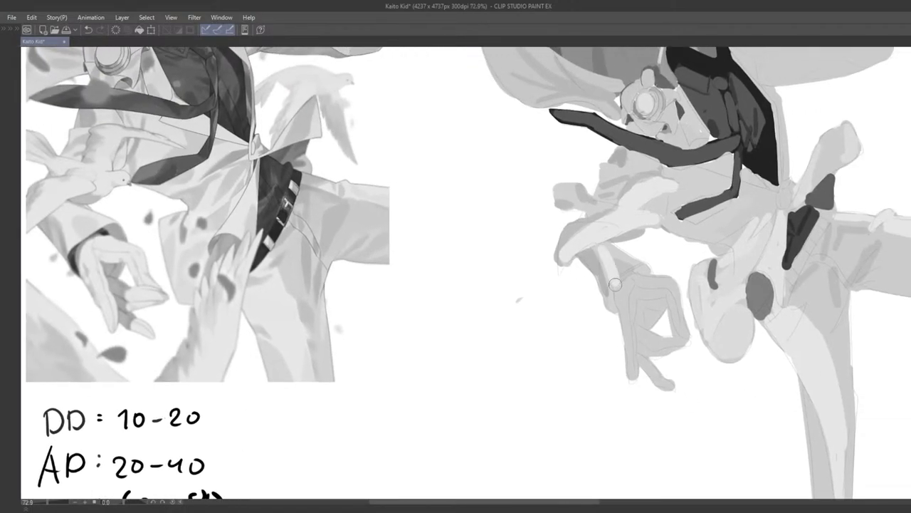
Rework the light grey highlight along the sleeve edge and cuff just above the lowered hand
key(ctrl+z)
mouse_move(602, 250)
mouse_down()
mouse_move(613, 284)
mouse_move(636, 269)
mouse_move(599, 252)
mouse_move(615, 273)
mouse_move(608, 249)
mouse_up()
mouse_move(606, 252)
mouse_down()
mouse_move(550, 241)
mouse_move(558, 275)
mouse_up()
key(ctrl+z)
key(ctrl+z)
mouse_move(555, 240)
mouse_down()
mouse_move(586, 260)
mouse_move(574, 256)
mouse_move(594, 243)
mouse_move(590, 227)
mouse_move(605, 258)
mouse_up()
key(ctrl+z)
key(ctrl+z)
key(ctrl+z)
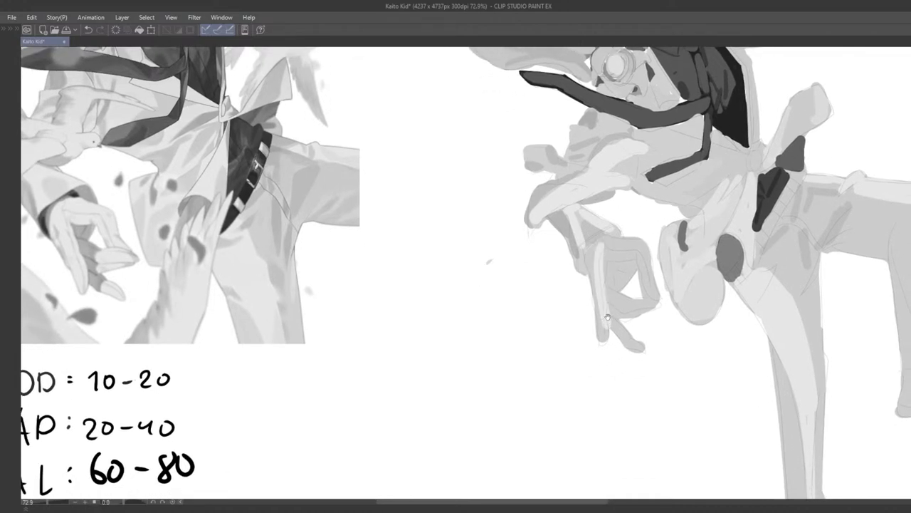
Paint a light grey highlight down the lowered hand's long straight finger, starting from the wrist
mouse_move(607, 321)
mouse_down()
mouse_move(583, 294)
mouse_move(596, 311)
mouse_move(589, 305)
mouse_up()
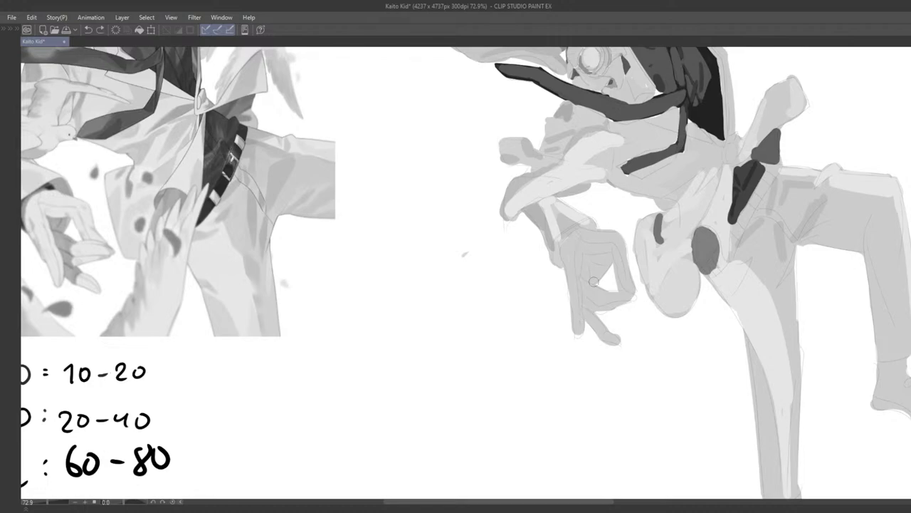
key(ctrl+z)
drag(575, 242, 578, 323)
key(ctrl+z)
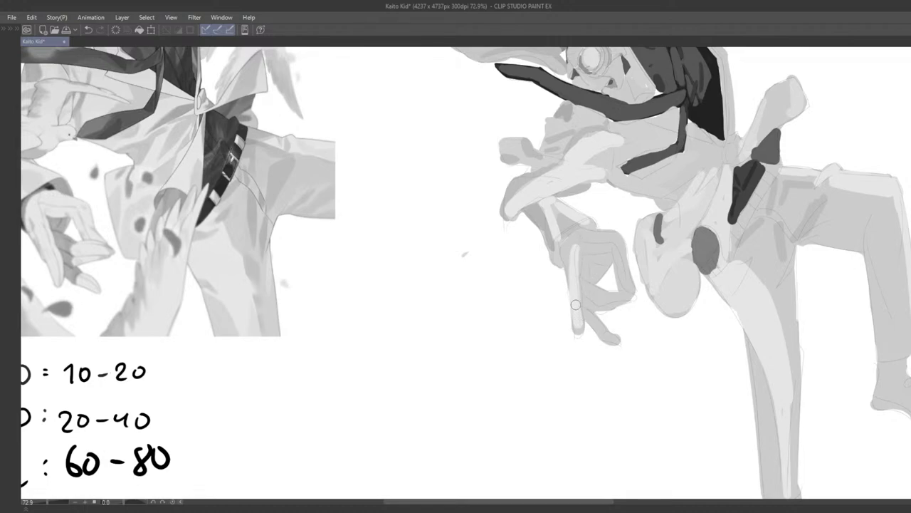
key(ctrl+y)
key(ctrl+z)
key(ctrl+y)
key(ctrl+z)
mouse_move(578, 324)
mouse_down()
mouse_move(576, 258)
mouse_move(592, 270)
mouse_up()
drag(594, 236, 583, 250)
key(ctrl+z)
key(ctrl+y)
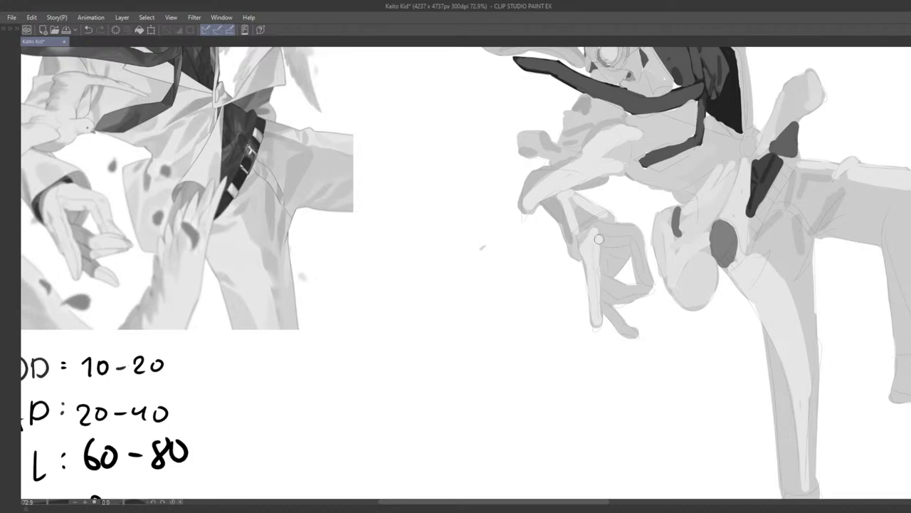
Extend the light grey highlight over the knuckles and down the lowered hand's bent finger
drag(619, 239, 636, 275)
key(ctrl+z)
mouse_move(598, 243)
mouse_down()
mouse_move(629, 239)
mouse_move(643, 277)
mouse_up()
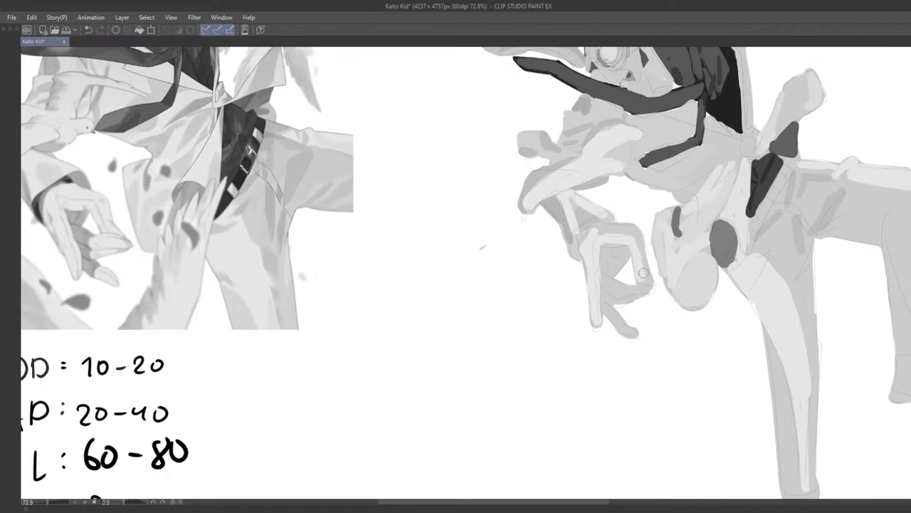
key(ctrl+z)
mouse_move(618, 239)
mouse_down()
mouse_move(641, 262)
mouse_move(635, 239)
mouse_move(597, 237)
mouse_move(633, 230)
mouse_move(643, 271)
mouse_up()
scroll(643, 274, down, 4)
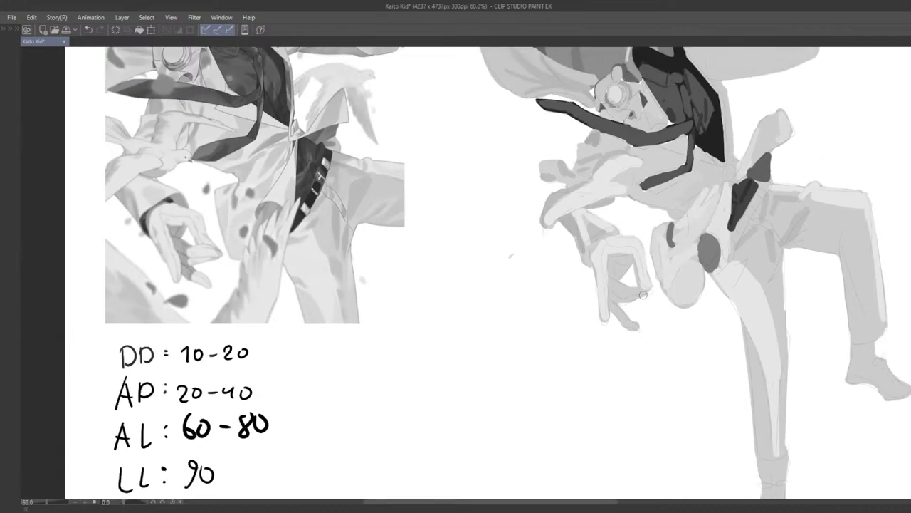
scroll(635, 269, up, 3)
scroll(633, 267, up, 4)
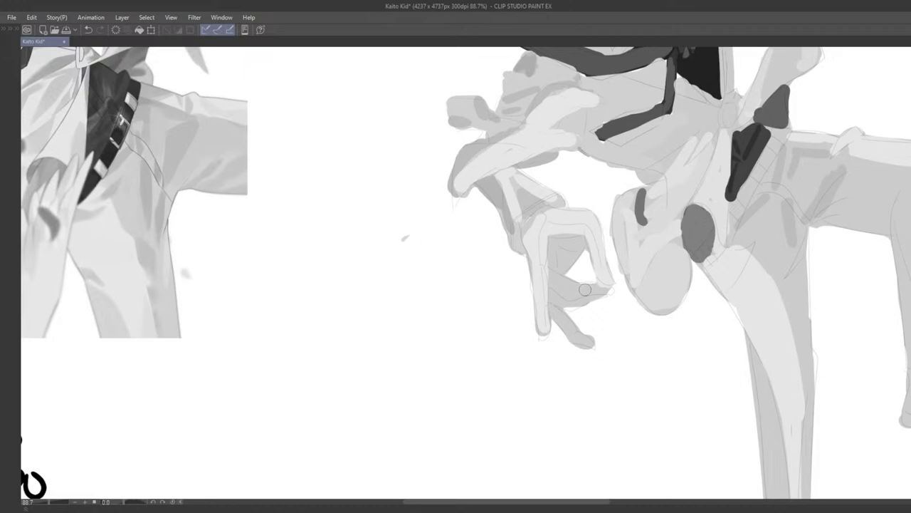
Sample the light grey from the hand and lighten the fingertips meeting at the lowered hand's pinch
scroll(584, 289, down, 2)
alt+click(627, 222)
mouse_move(615, 242)
mouse_down()
mouse_move(636, 241)
mouse_move(625, 241)
mouse_move(624, 256)
mouse_move(649, 251)
mouse_move(618, 267)
mouse_move(616, 281)
mouse_move(631, 289)
mouse_move(624, 295)
mouse_up()
key(ctrl+z)
key(ctrl+z)
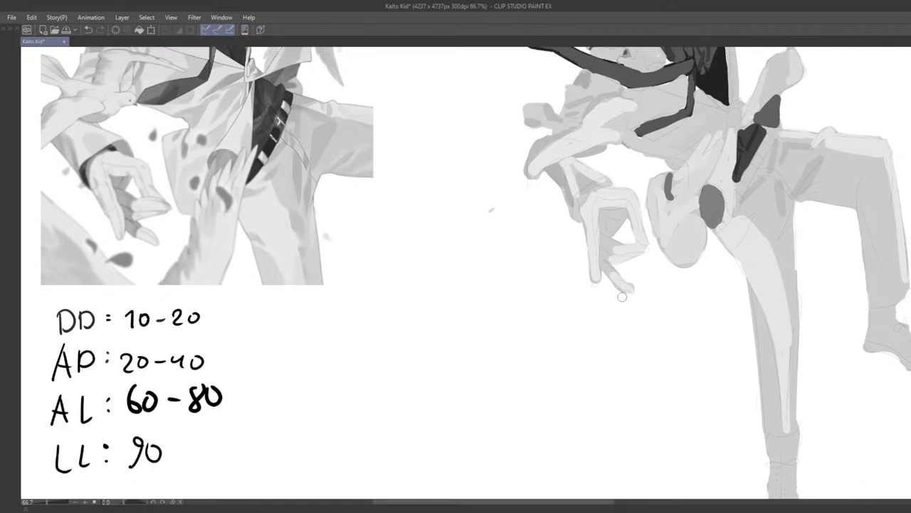
Paint the lowest finger of the lowered hand in light grey
scroll(635, 287, down, 3)
drag(734, 240, 657, 264)
scroll(616, 279, up, 4)
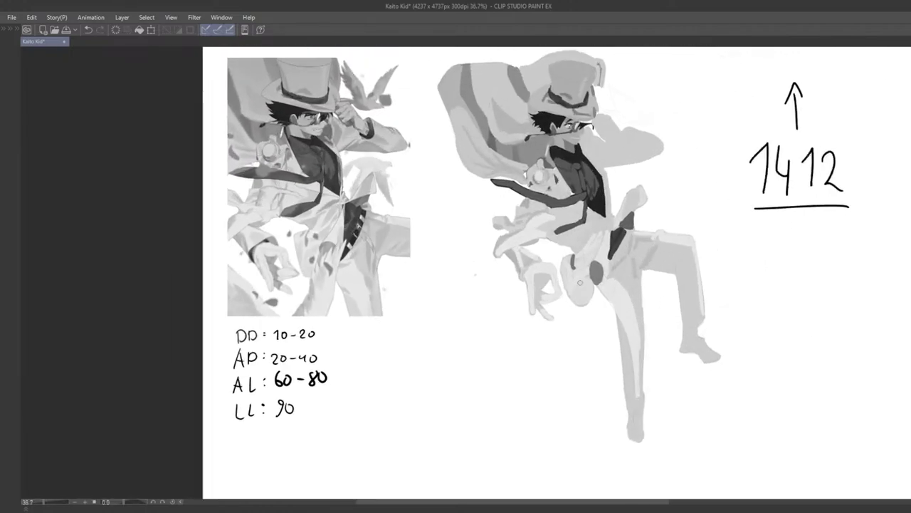
key(ctrl+z)
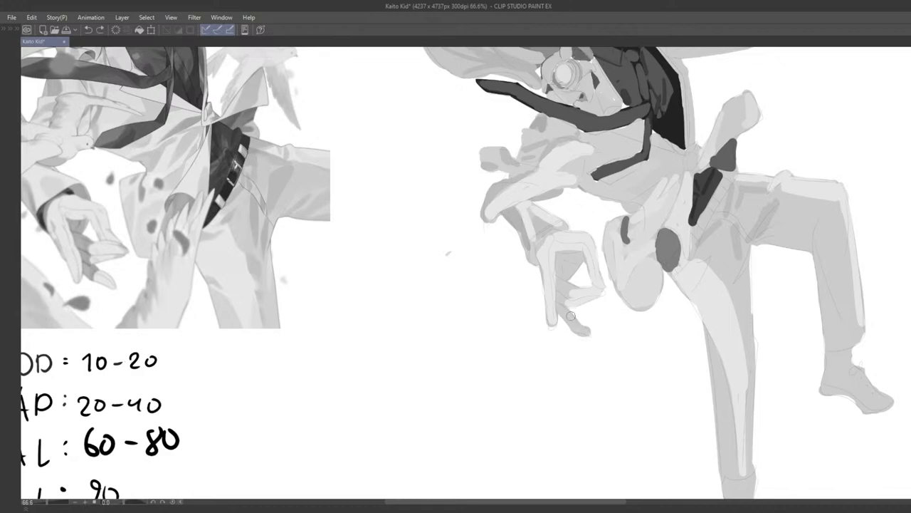
key(ctrl+z)
mouse_move(571, 317)
mouse_down()
mouse_move(587, 331)
mouse_move(570, 321)
mouse_move(588, 332)
mouse_move(585, 325)
mouse_up()
key(ctrl+z)
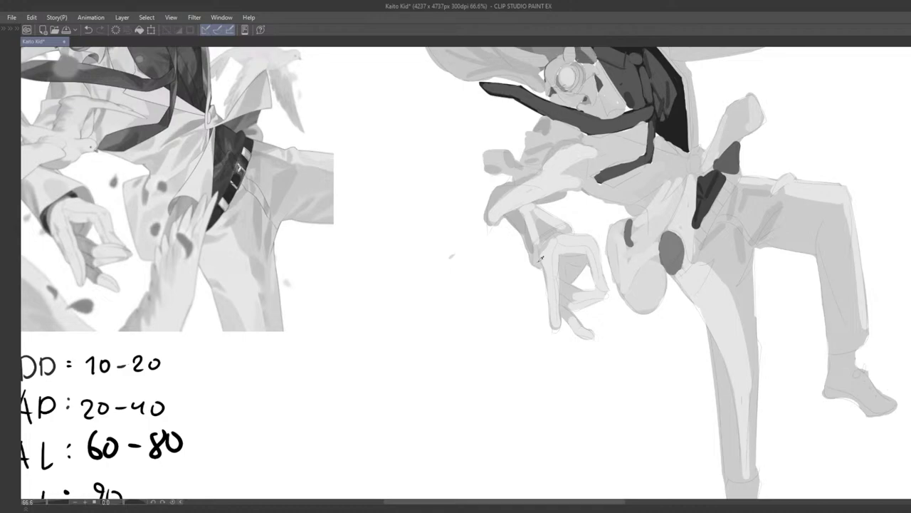
Block in a dark grey shadow inside the loop formed by the lowered hand's fingers
drag(639, 233, 645, 232)
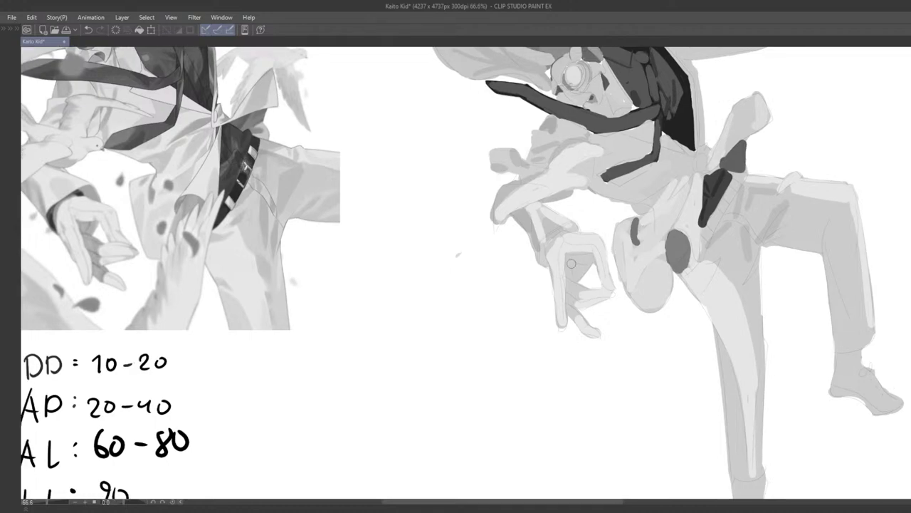
mouse_move(571, 258)
mouse_down()
mouse_move(579, 267)
mouse_move(590, 261)
mouse_move(580, 275)
mouse_move(576, 258)
mouse_move(572, 281)
mouse_move(470, 282)
mouse_up()
key(ctrl+z)
key(ctrl+z)
key(ctrl+z)
key(ctrl+z)
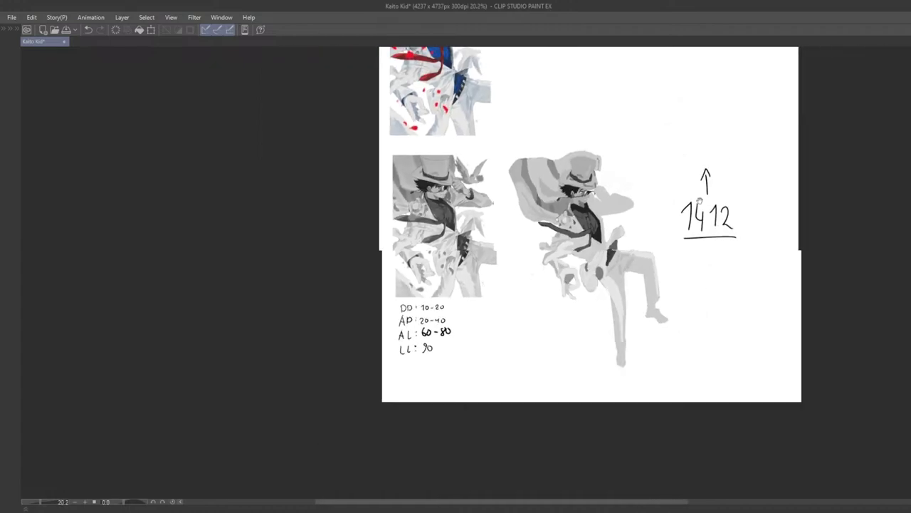
drag(693, 196, 648, 203)
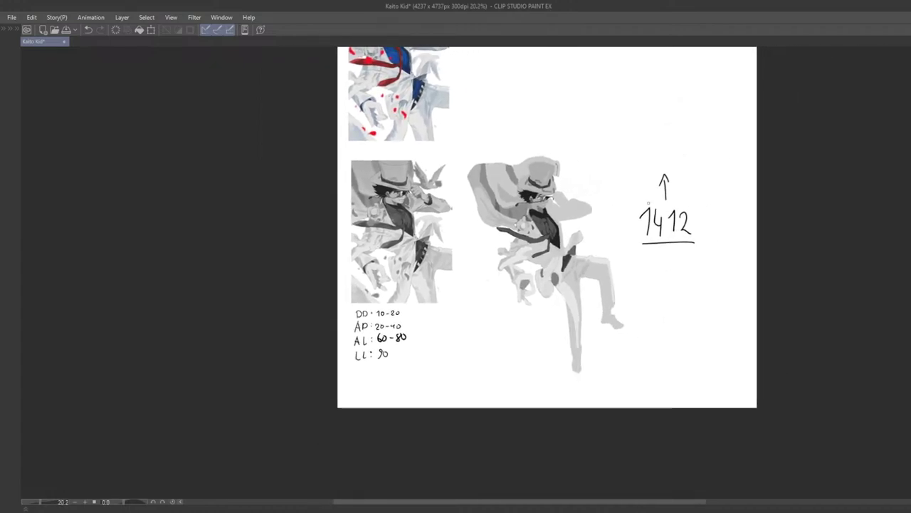
scroll(510, 321, up, 3)
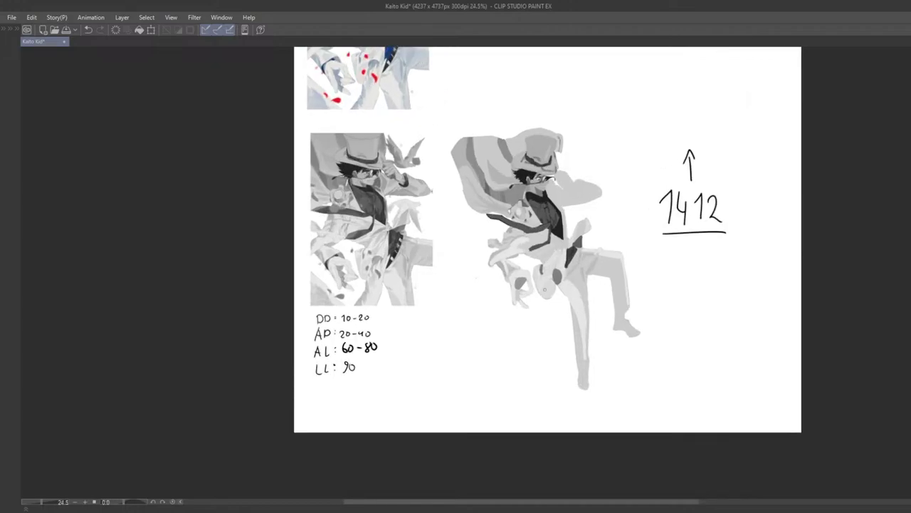
scroll(510, 320, up, 2)
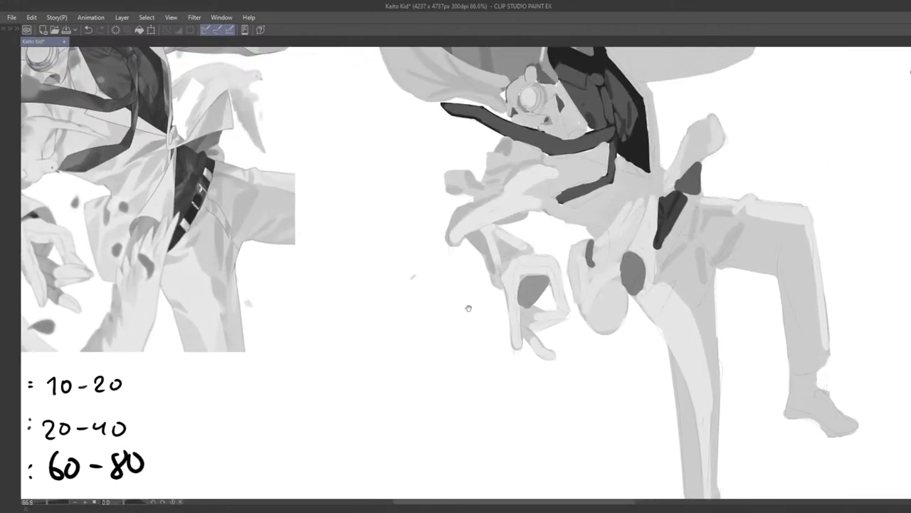
Reshape the dark grey palm shadow with sampled tones and extend it down between the lowered hand's fingers
alt+click(515, 287)
mouse_move(518, 312)
mouse_down()
mouse_move(521, 281)
mouse_move(521, 309)
mouse_up()
key(ctrl+z)
mouse_move(517, 276)
mouse_down()
mouse_move(518, 308)
mouse_move(547, 291)
mouse_move(545, 304)
mouse_up()
key(ctrl+z)
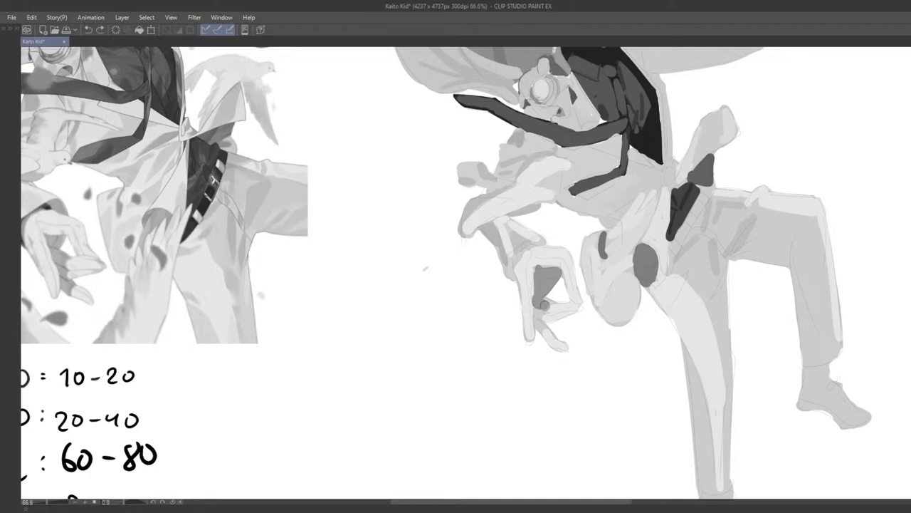
drag(545, 302, 547, 305)
drag(547, 322, 556, 294)
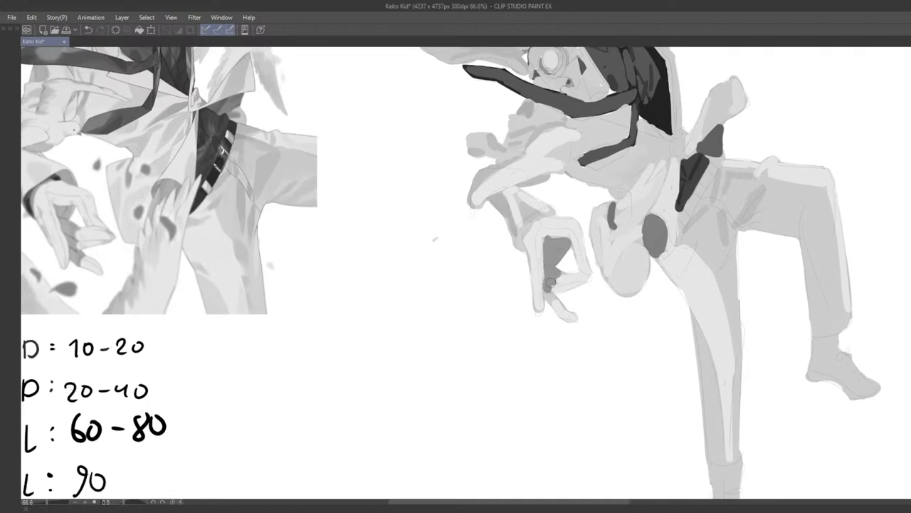
Sample a light grey from the coat and paint a highlight band across the coat below the tie towards the waist
mouse_move(569, 284)
mouse_down()
mouse_move(559, 357)
mouse_move(561, 311)
mouse_move(564, 358)
mouse_move(584, 379)
mouse_up()
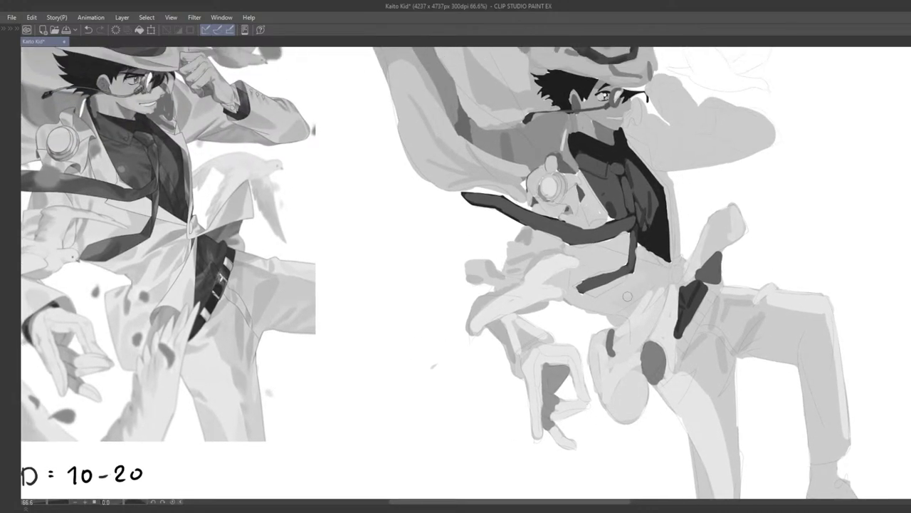
key(ctrl+z)
mouse_move(665, 281)
mouse_down()
mouse_move(648, 306)
mouse_move(570, 271)
mouse_up()
key(ctrl+z)
alt+click(647, 303)
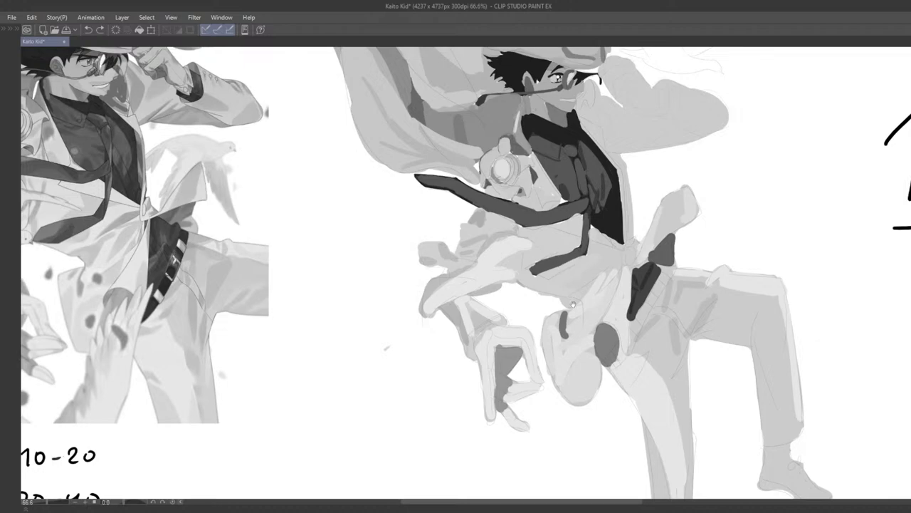
mouse_move(565, 319)
mouse_down()
mouse_move(563, 343)
mouse_move(572, 323)
mouse_move(543, 352)
mouse_up()
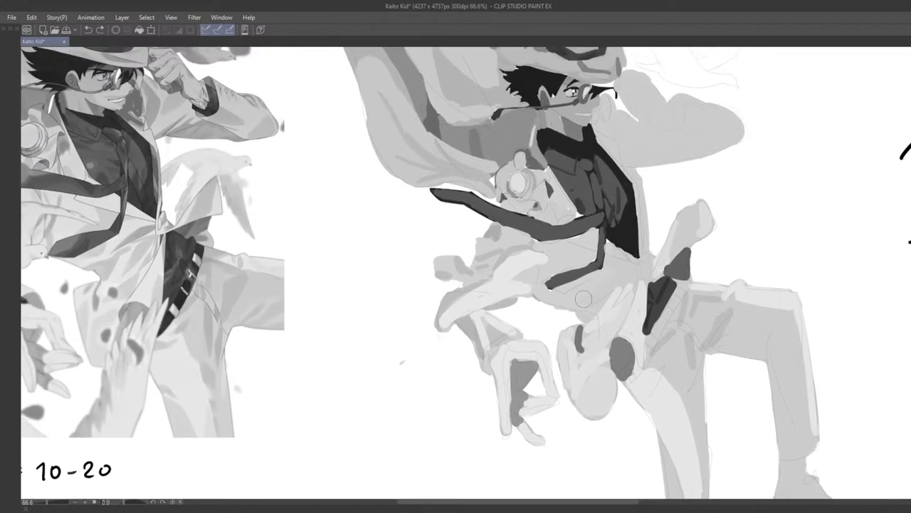
scroll(563, 299, right, 1)
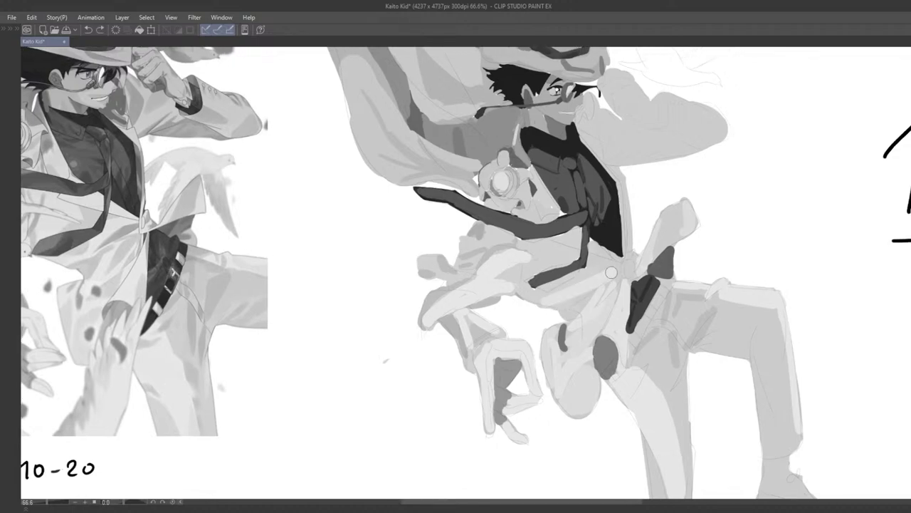
drag(611, 272, 610, 271)
Refine the light grey highlight on the coat front around the lower end of the tie
key(ctrl+z)
key(ctrl+z)
drag(554, 300, 619, 259)
key(ctrl+z)
mouse_move(557, 243)
mouse_down()
mouse_move(578, 233)
mouse_move(564, 243)
mouse_move(594, 244)
mouse_up()
key(ctrl+z)
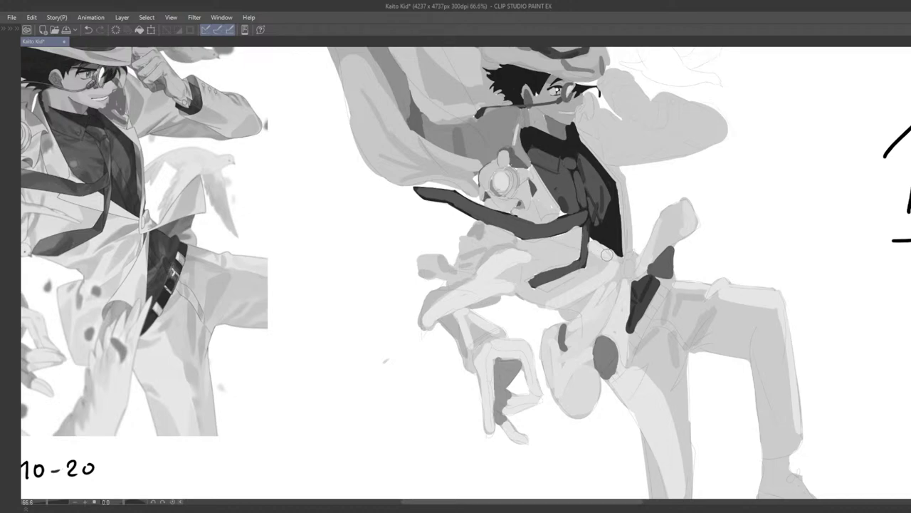
key(ctrl+z)
Paint a light grey highlight on the coat between the hanging tie and the point of the dark shirt
scroll(592, 251, up, 2)
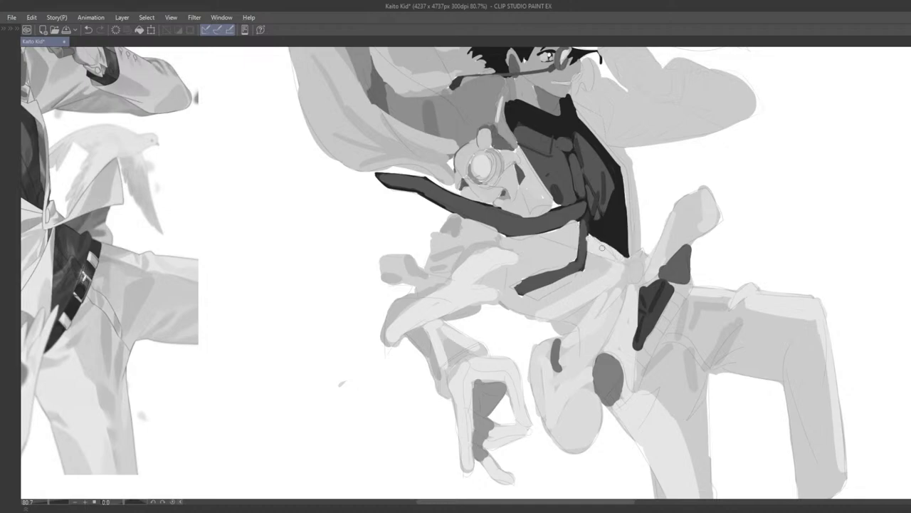
drag(597, 238, 643, 271)
key(ctrl+z)
key(ctrl+z)
drag(630, 237, 661, 255)
Sample the light grey and repaint the outer tip of the lowered arm's light sleeve shape
scroll(661, 255, down, 8)
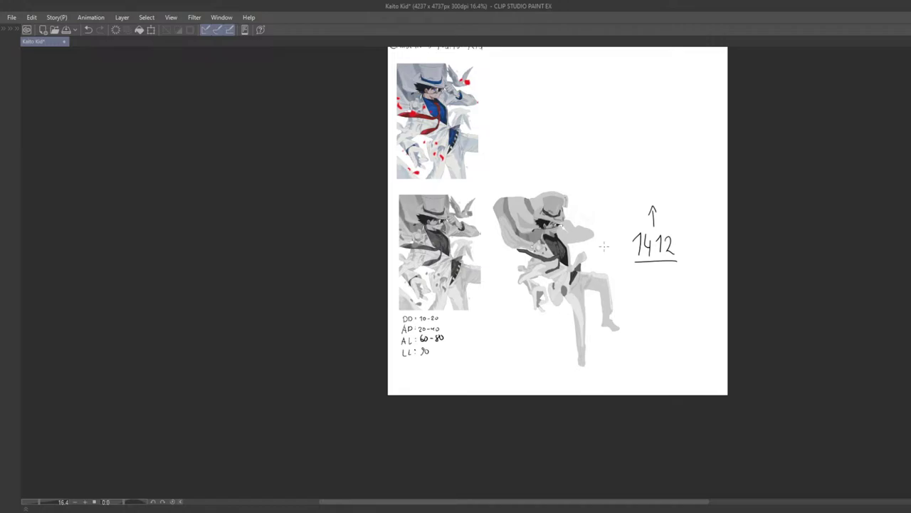
scroll(603, 246, up, 6)
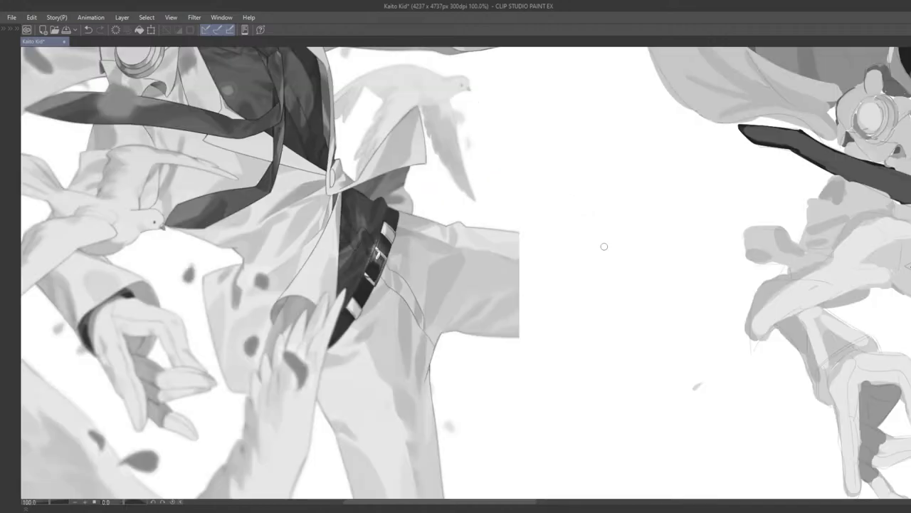
scroll(524, 303, down, 4)
scroll(525, 302, down, 1)
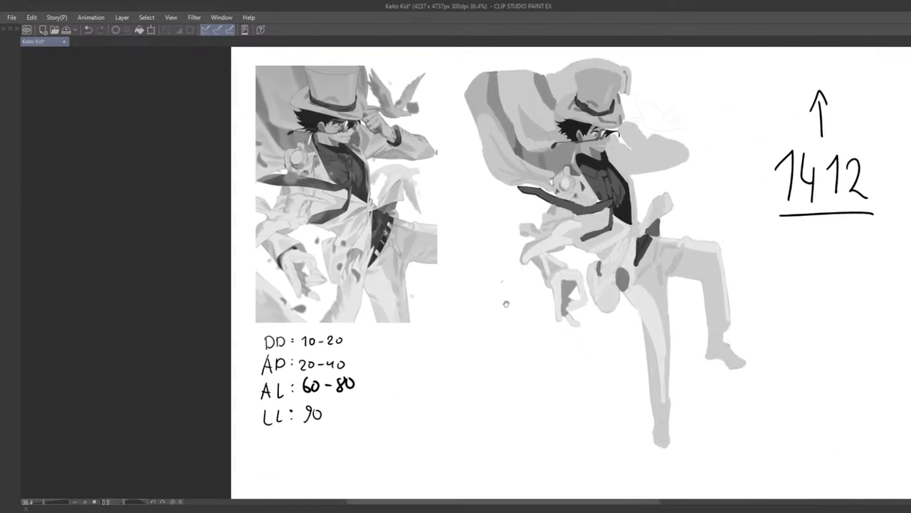
scroll(474, 332, up, 5)
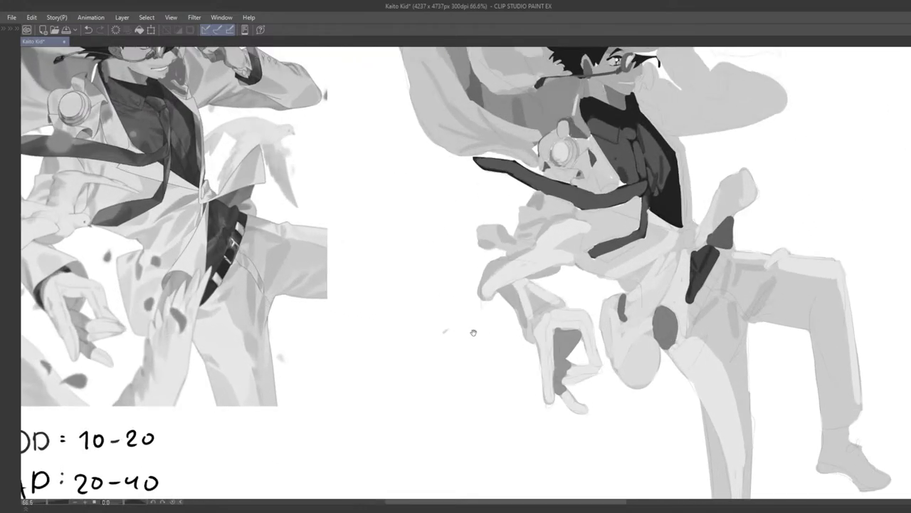
drag(474, 332, 549, 279)
key(alt)
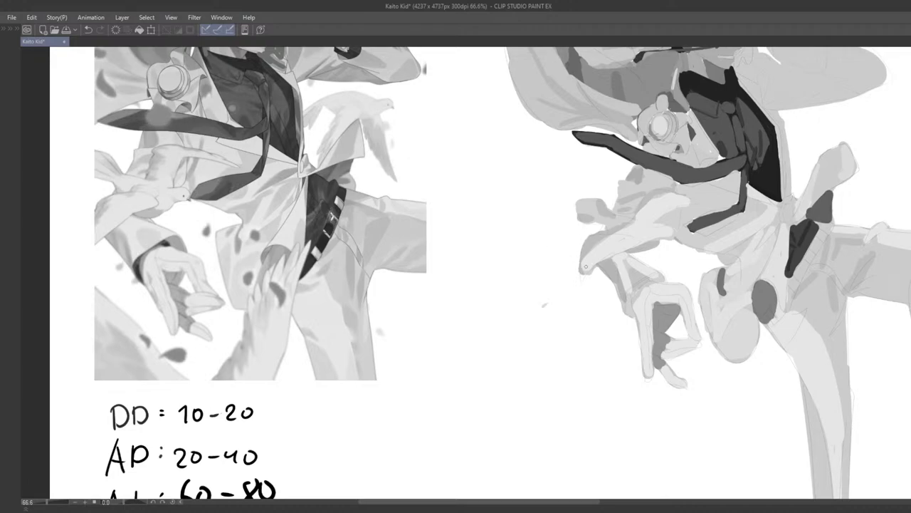
alt+click(597, 258)
key(ctrl+z)
drag(584, 269, 559, 320)
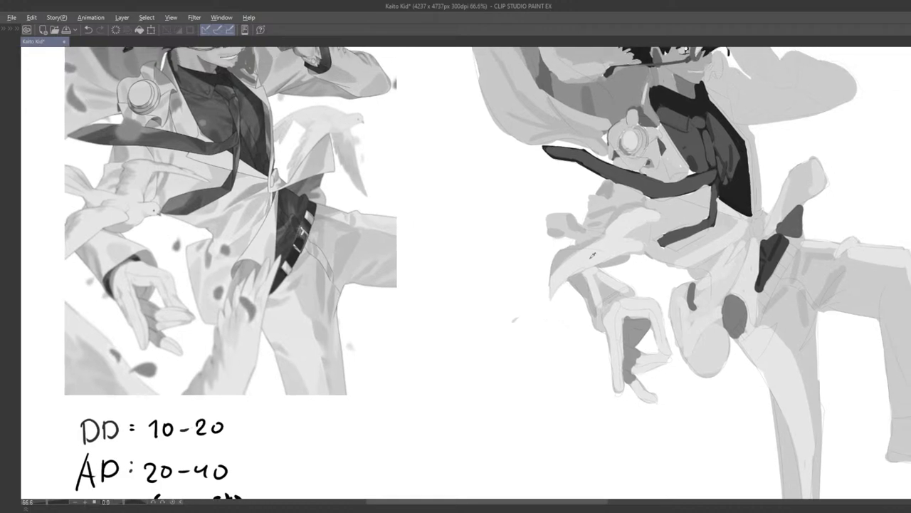
Rework the grey shadow edge along the outer tip of the lowered arm's sleeve shape
mouse_move(568, 262)
mouse_down()
mouse_move(561, 279)
mouse_move(598, 249)
mouse_move(551, 294)
mouse_move(533, 287)
mouse_up()
key(ctrl+z)
key(ctrl+z)
key(ctrl+z)
key(ctrl+z)
key(ctrl+z)
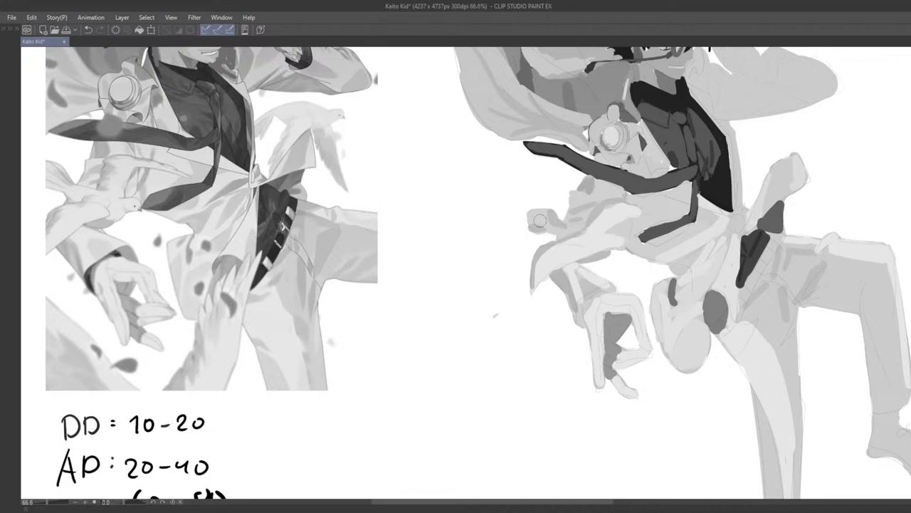
Paint grey finger shadows on the small light hand at the outer end of the sleeve below the long tie
mouse_move(540, 220)
mouse_down()
mouse_move(575, 229)
mouse_move(553, 231)
mouse_move(531, 215)
mouse_move(561, 231)
mouse_move(530, 213)
mouse_move(544, 212)
mouse_move(532, 214)
mouse_move(561, 232)
mouse_move(580, 229)
mouse_move(548, 214)
mouse_up()
key(ctrl+z)
key(ctrl+z)
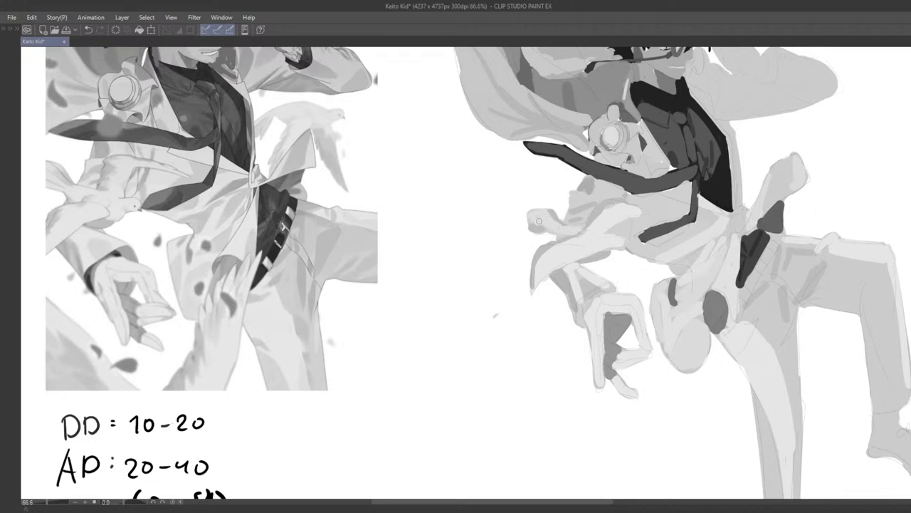
alt+click(536, 227)
key(ctrl+z)
drag(531, 227, 555, 229)
key(ctrl+z)
scroll(555, 228, down, 4)
scroll(631, 170, up, 3)
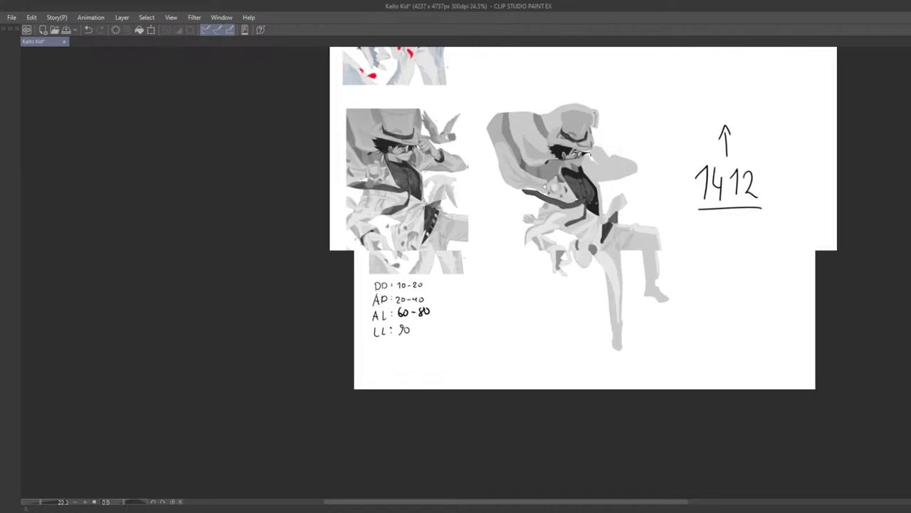
scroll(527, 271, down, 4)
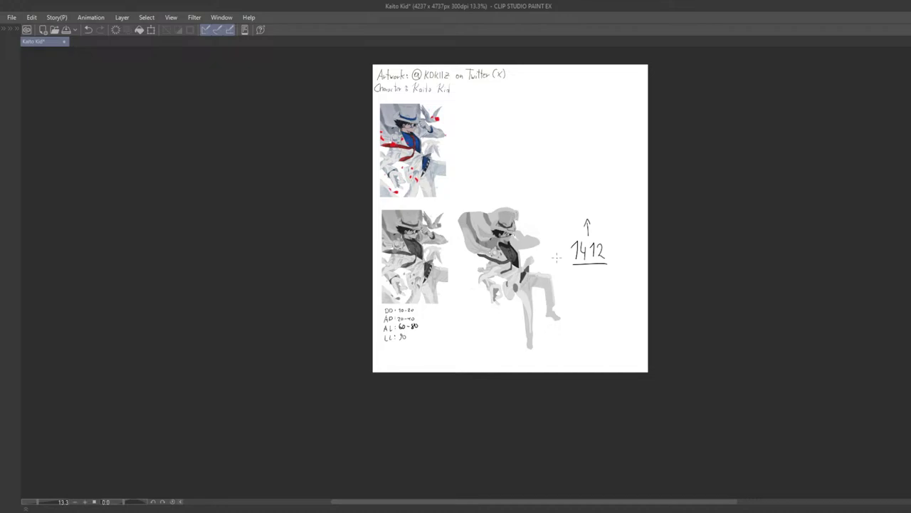
scroll(557, 258, up, 6)
scroll(552, 264, down, 2)
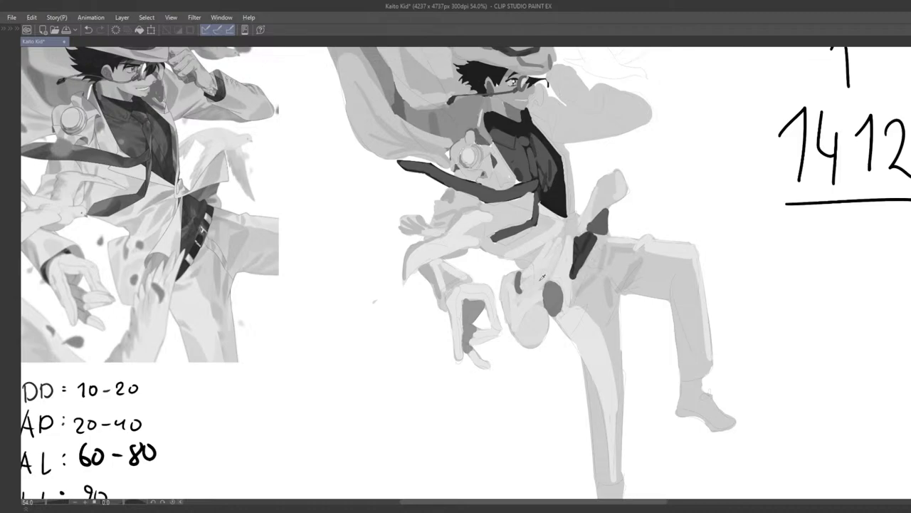
Paint a black diagonal belt strip along the trouser side of the dark waist area and tidy the dark grey beside it
mouse_move(601, 244)
mouse_down()
mouse_move(577, 289)
mouse_move(603, 260)
mouse_up()
key(ctrl+z)
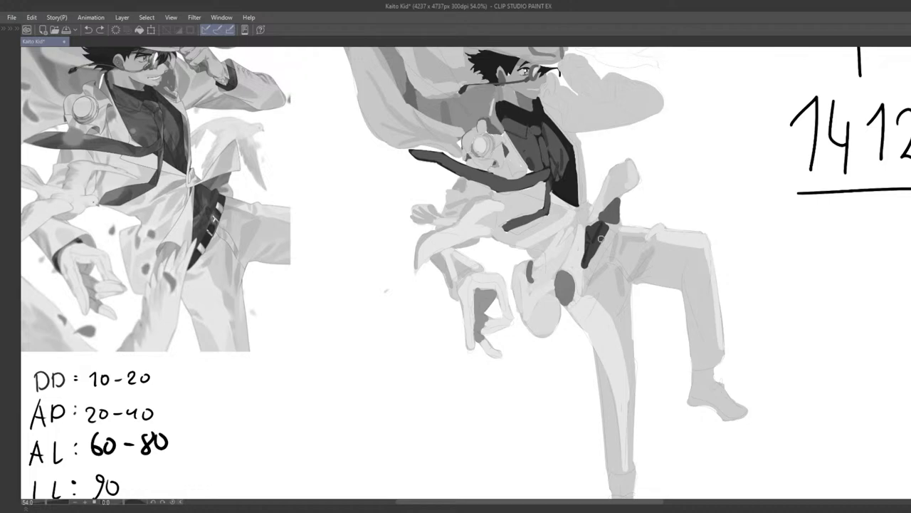
drag(617, 227, 590, 275)
key(ctrl+z)
mouse_move(616, 226)
mouse_down()
mouse_move(584, 282)
mouse_move(610, 224)
mouse_up()
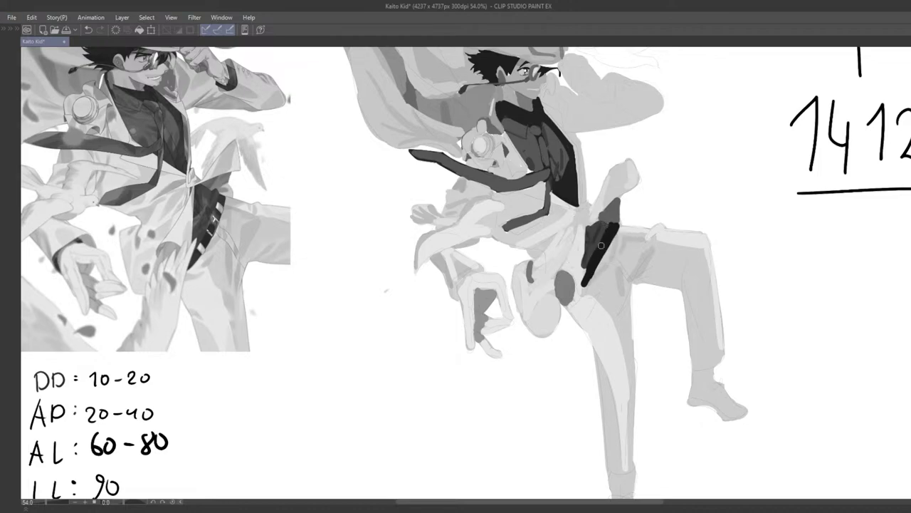
drag(602, 246, 609, 228)
alt+click(588, 259)
drag(587, 267, 588, 255)
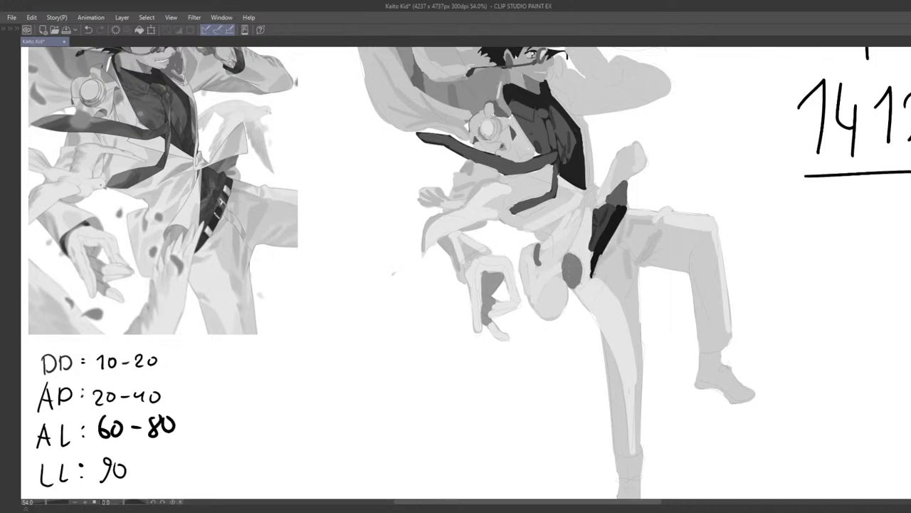
Extend the black belt to the waist's lower point and continue it beneath the round dark petal
mouse_move(603, 255)
mouse_down()
mouse_move(615, 231)
mouse_move(598, 271)
mouse_up()
key(ctrl+z)
mouse_move(594, 280)
mouse_down()
mouse_move(603, 245)
mouse_move(584, 264)
mouse_move(594, 241)
mouse_up()
key(ctrl+z)
key(ctrl+z)
key(ctrl+z)
drag(597, 202, 593, 240)
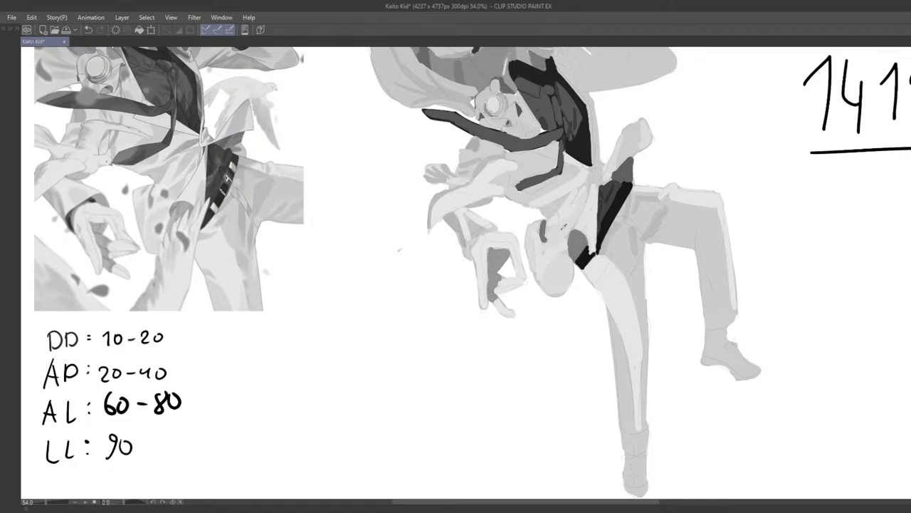
Shade the round petal above the lower belt piece in two tones, darker grey above and mid grey below
key(ctrl+z)
mouse_move(577, 237)
mouse_down()
mouse_move(586, 247)
mouse_move(574, 248)
mouse_move(579, 239)
mouse_move(586, 246)
mouse_move(573, 236)
mouse_move(583, 246)
mouse_up()
key(ctrl+z)
key(ctrl+z)
key(ctrl+z)
key(ctrl+z)
key(ctrl+z)
scroll(580, 261, down, 3)
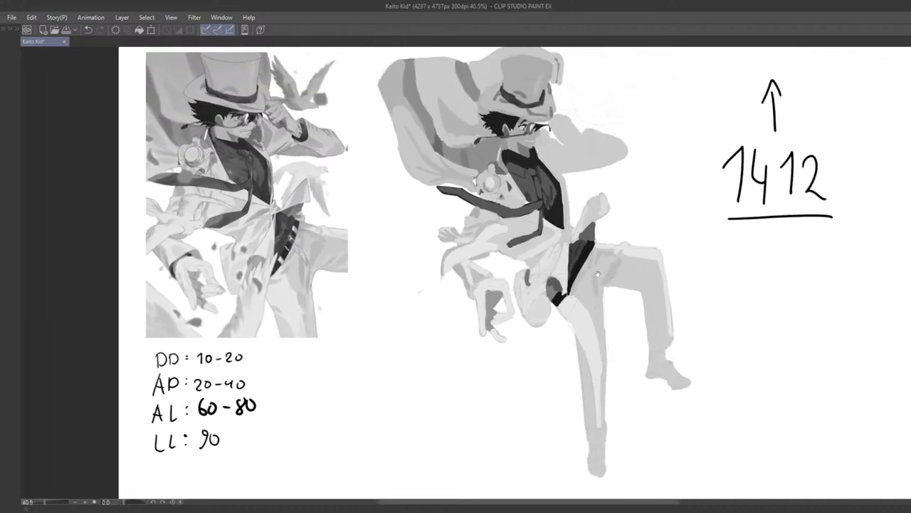
scroll(568, 276, up, 2)
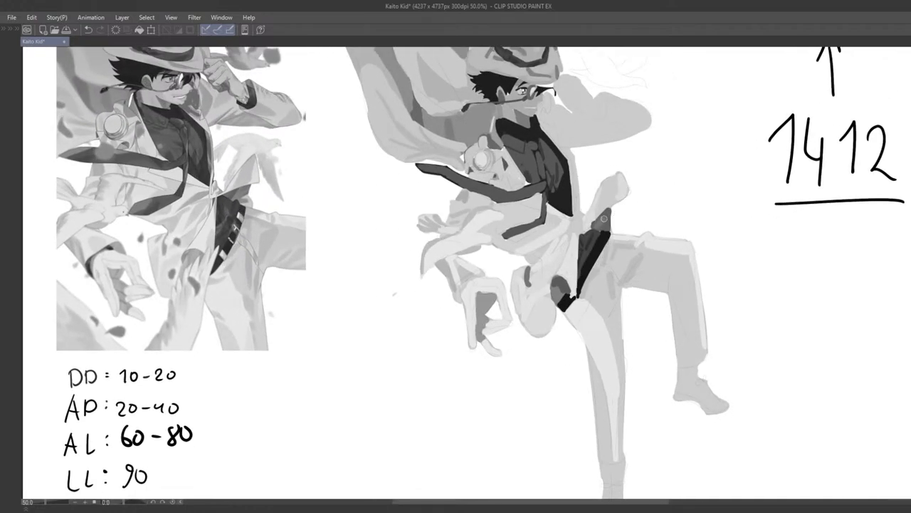
Add a lighter grey patch to the dark coat fold just above the belt's upper end
key(ctrl+z)
drag(607, 223, 609, 215)
key(ctrl+z)
key(ctrl+z)
drag(606, 224, 609, 230)
key(ctrl+z)
scroll(600, 253, down, 3)
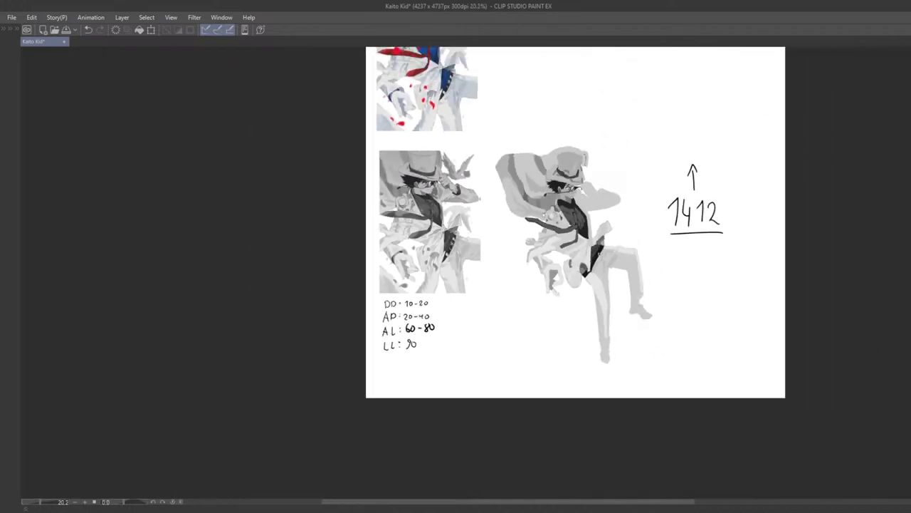
scroll(685, 230, up, 5)
scroll(685, 231, down, 4)
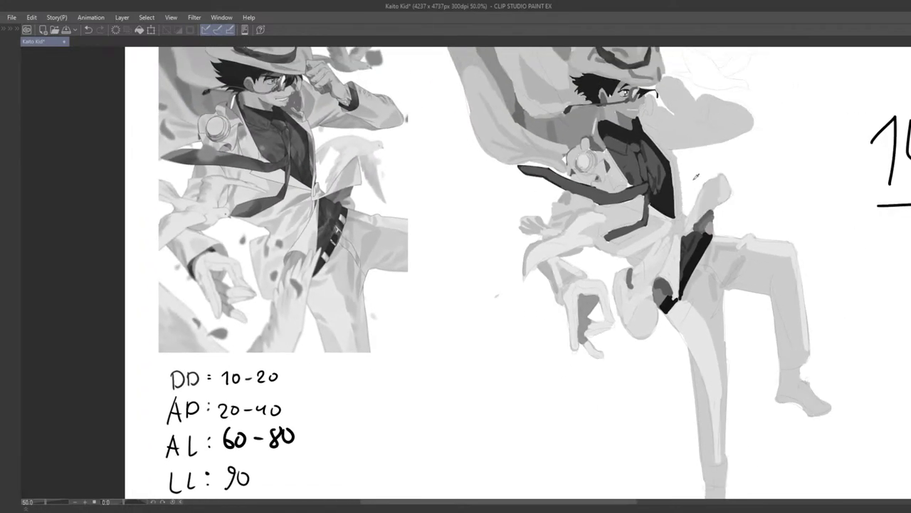
Paint a mid-grey shadow along the raised coat flap above the waist, leaving a light edge on its outer side
drag(711, 184, 701, 208)
key(ctrl+z)
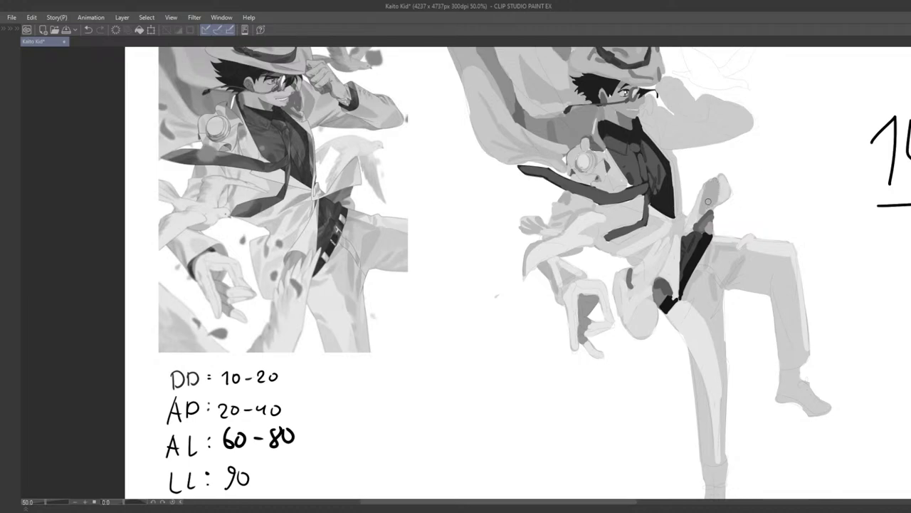
scroll(705, 212, down, 3)
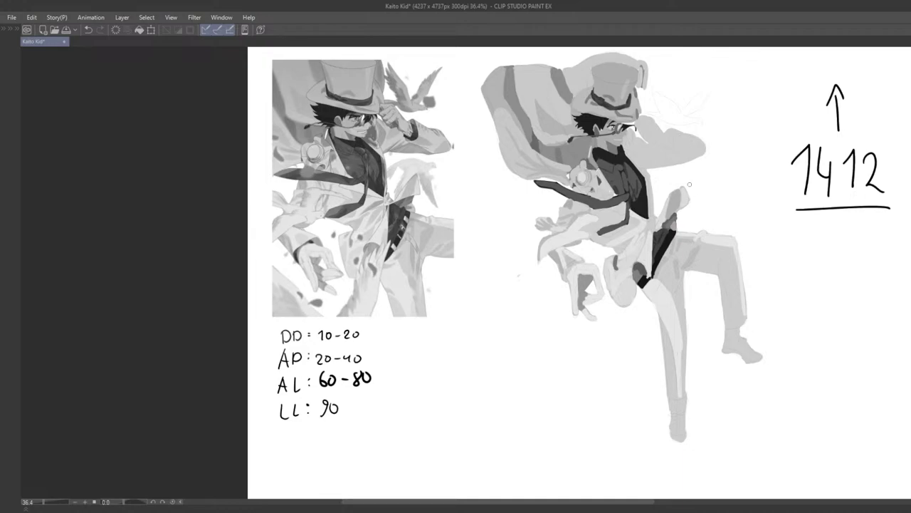
scroll(697, 182, up, 3)
scroll(696, 182, up, 1)
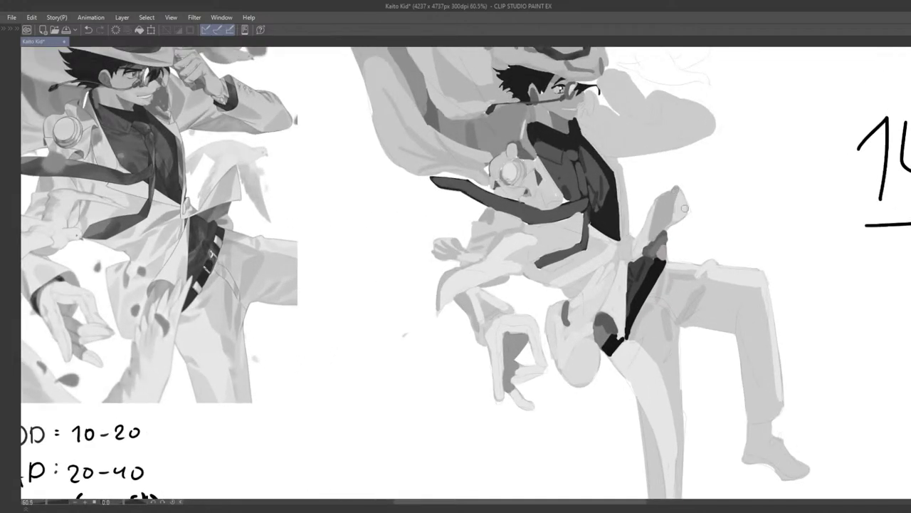
scroll(673, 213, down, 3)
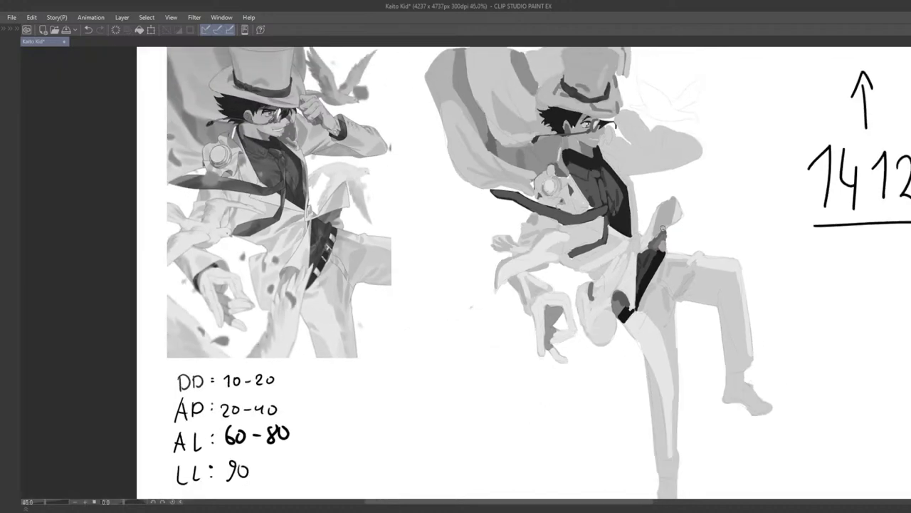
scroll(702, 182, up, 2)
scroll(745, 156, down, 4)
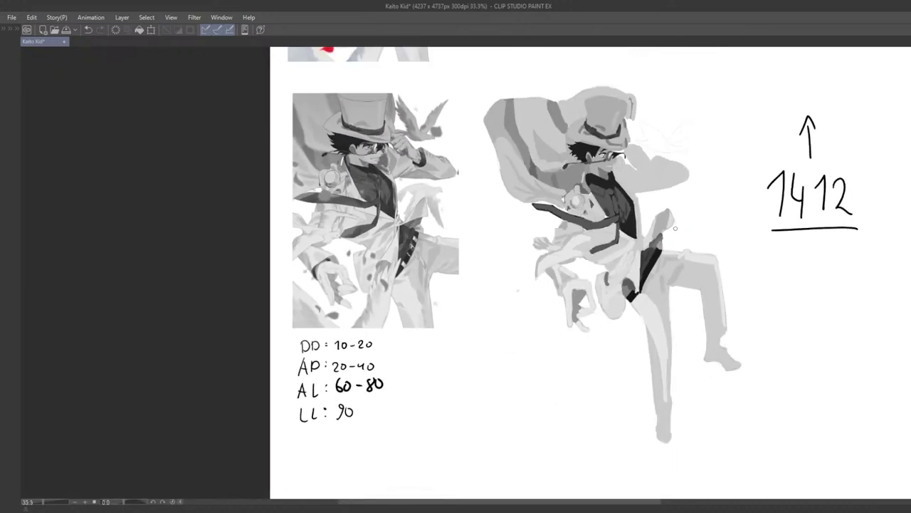
scroll(745, 156, up, 4)
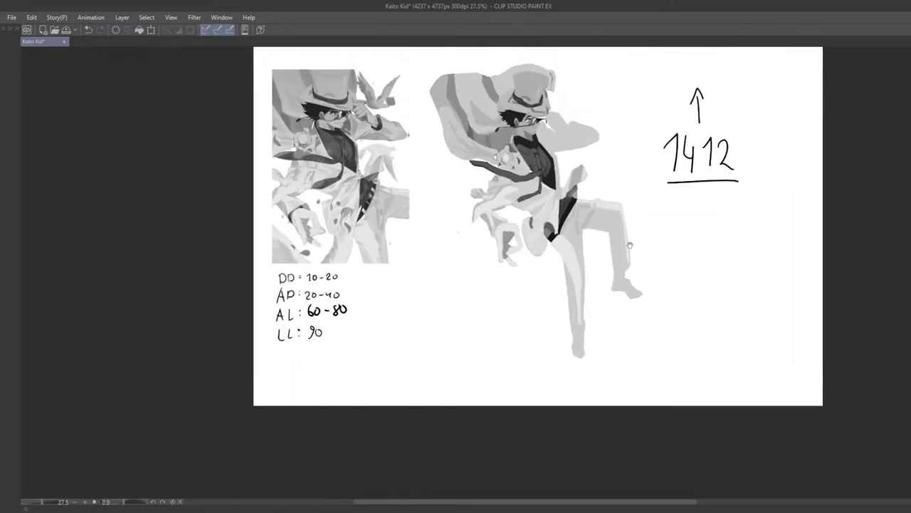
Add mid-grey fold shadows to the thigh of the straight leg, following the trousers in the greyscale reference
scroll(632, 261, up, 1)
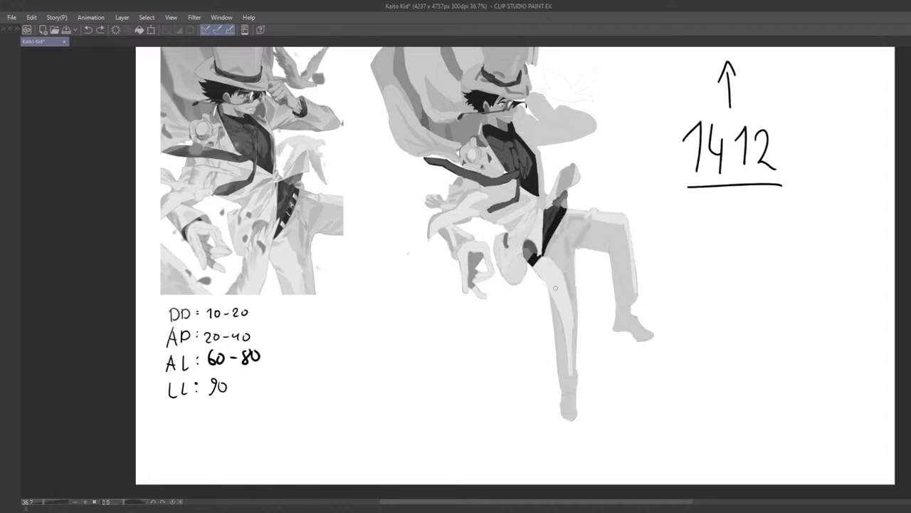
scroll(538, 290, down, 1)
scroll(536, 294, down, 3)
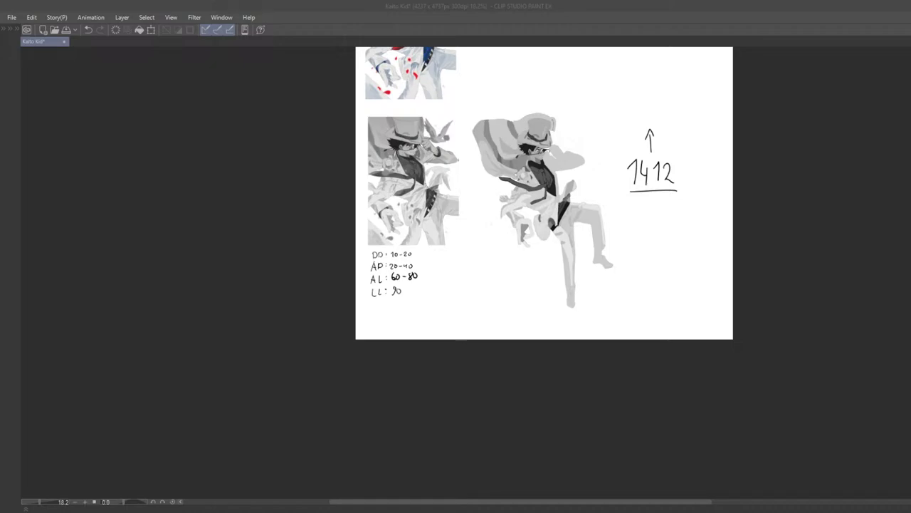
click(652, 229)
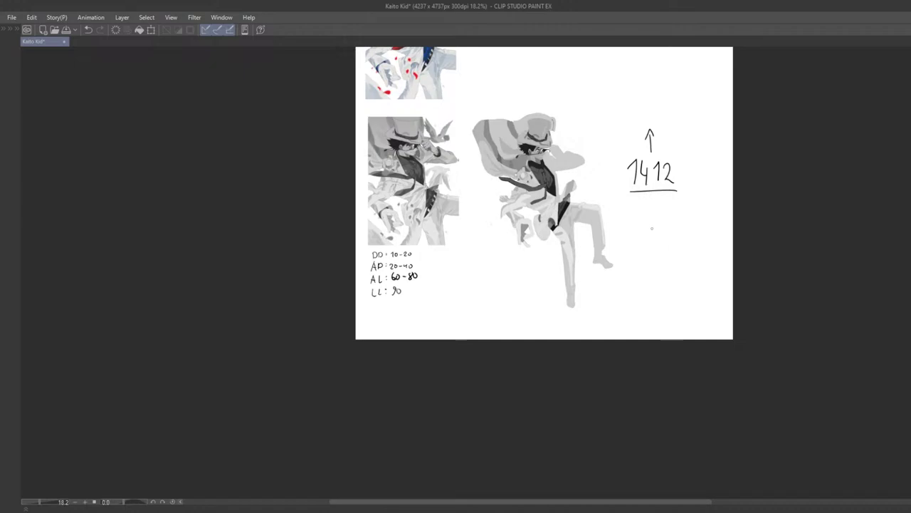
key(ctrl+alt+0)
drag(651, 227, 616, 313)
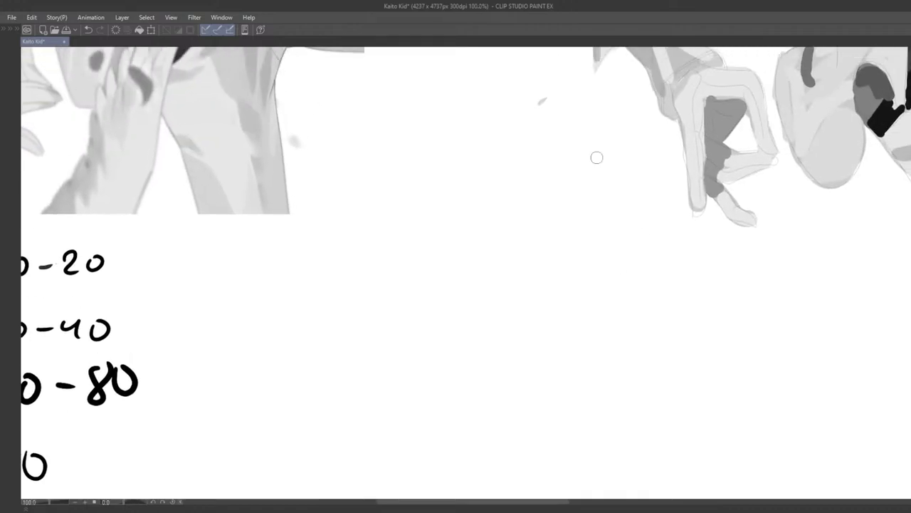
scroll(571, 230, down, 2)
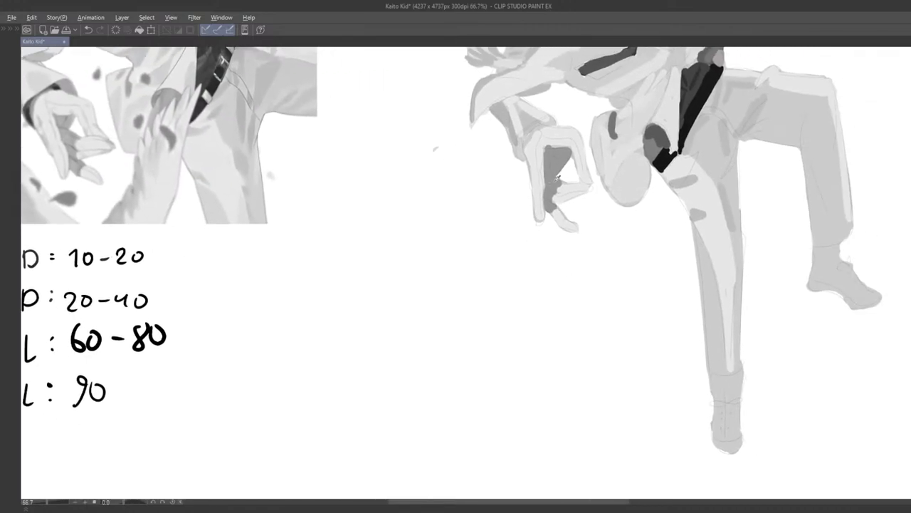
drag(622, 235, 590, 220)
mouse_move(702, 204)
mouse_down()
mouse_move(703, 224)
mouse_move(670, 265)
mouse_move(681, 314)
mouse_up()
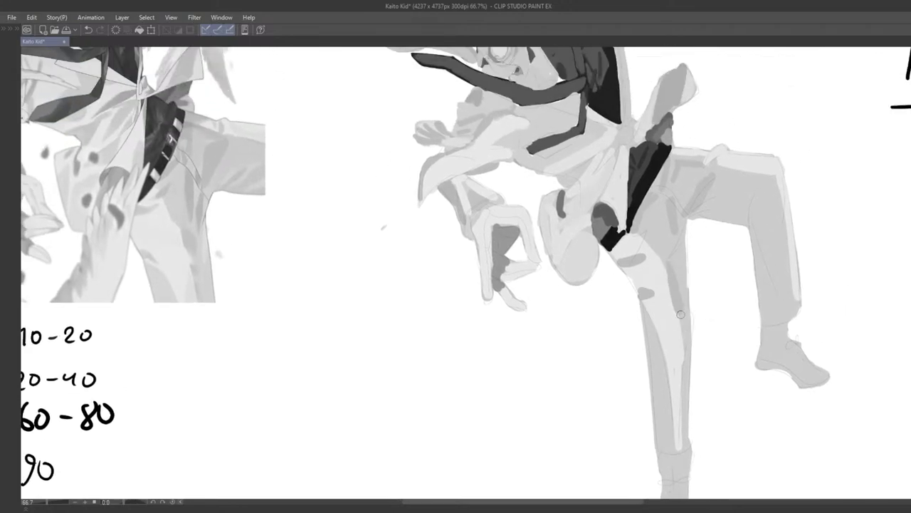
drag(648, 211, 663, 330)
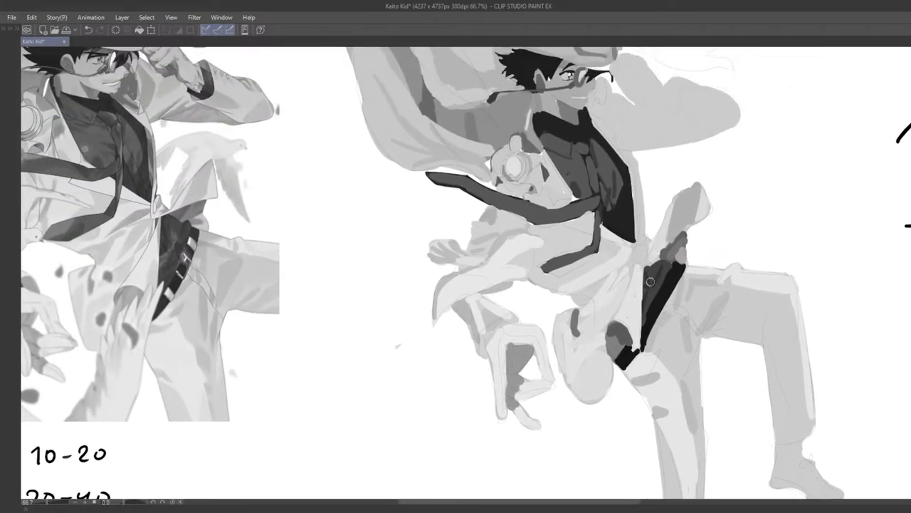
Fill the upper end of the waist area with dark grey between the coat edge and the belt
scroll(650, 282, up, 1)
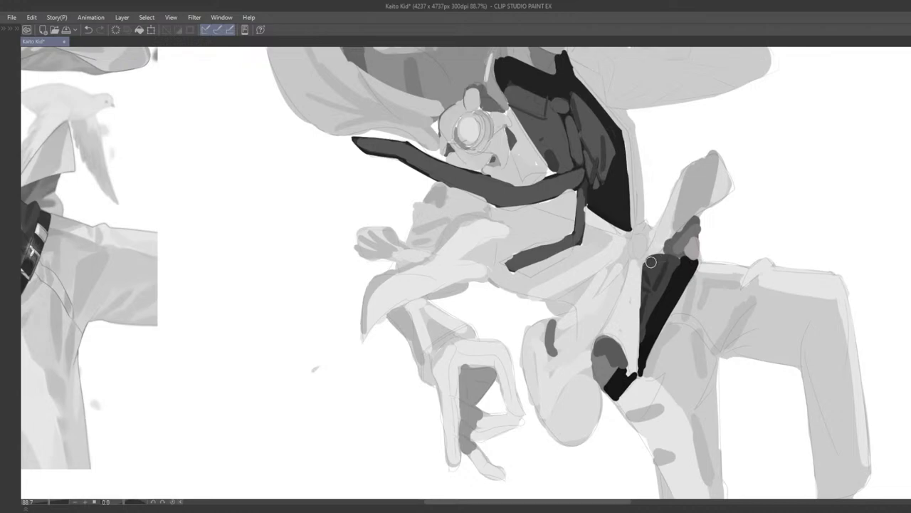
key(ctrl+z)
mouse_move(663, 257)
mouse_down()
mouse_move(646, 275)
mouse_move(692, 265)
mouse_up()
alt+click(661, 278)
drag(704, 240, 713, 261)
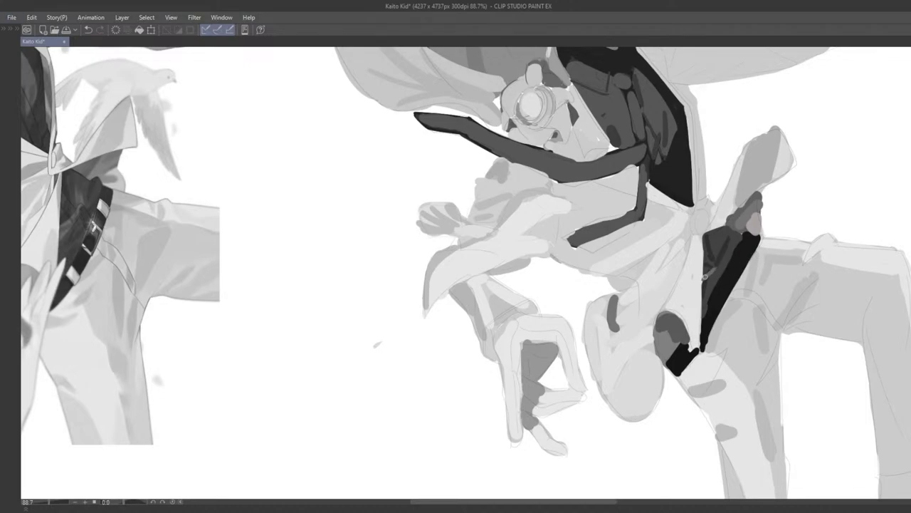
Paint thin grey fold strokes inside the dark waist area beside the black belt
key(ctrl+z)
mouse_move(719, 243)
mouse_down()
mouse_move(716, 267)
mouse_move(705, 262)
mouse_up()
scroll(717, 268, down, 2)
scroll(718, 241, up, 1)
scroll(724, 235, down, 3)
scroll(705, 249, up, 3)
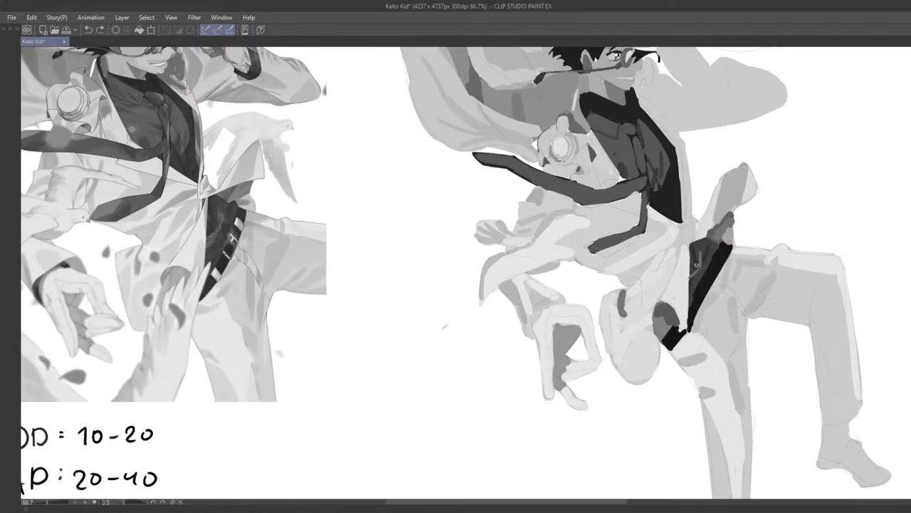
scroll(708, 279, down, 5)
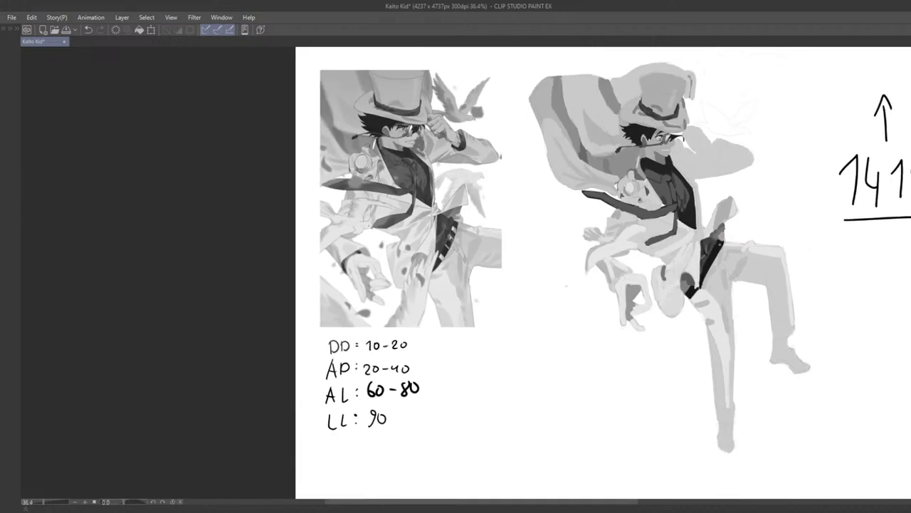
Paint light grey highlights on the bent leg, under the thigh and down the inner edge of the lower leg
scroll(732, 255, up, 2)
scroll(732, 255, up, 1)
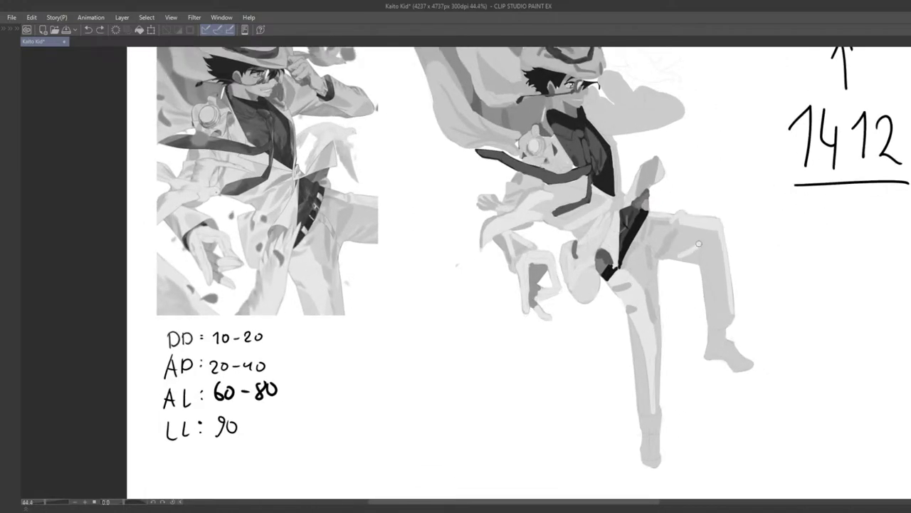
key(ctrl+z)
alt+click(699, 250)
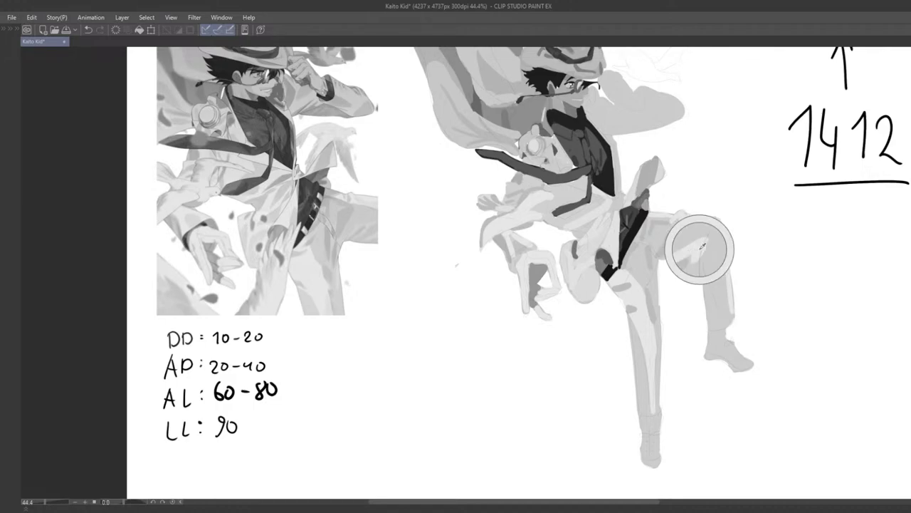
key(ctrl+z)
drag(706, 257, 708, 306)
key(ctrl+z)
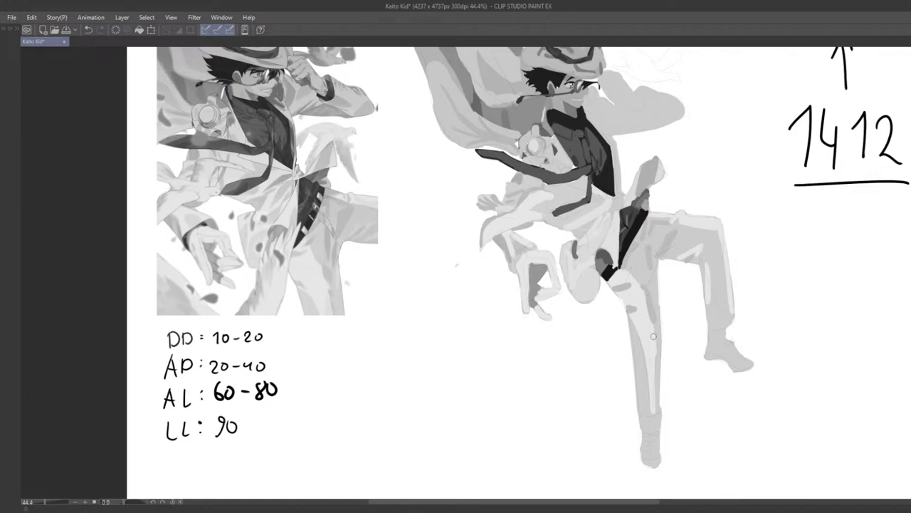
Add a small grey shadow near the straight leg's knee and rework the fold shadows on its thigh
drag(654, 332, 658, 344)
key(ctrl+z)
key(ctrl+z)
drag(629, 310, 641, 320)
alt+click(644, 305)
key(ctrl+z)
scroll(641, 321, down, 4)
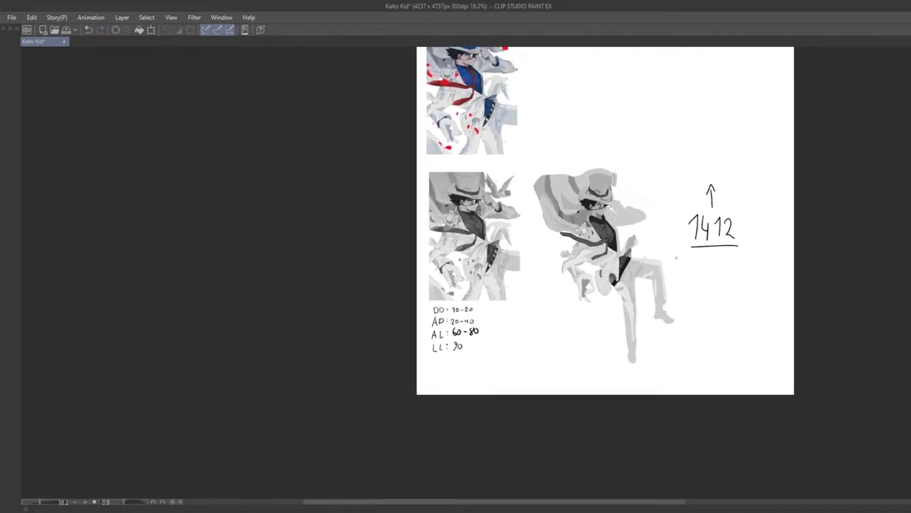
Refine the light grey highlight on the underside of the bent leg's thigh near the knee
scroll(639, 297, up, 3)
scroll(638, 297, up, 1)
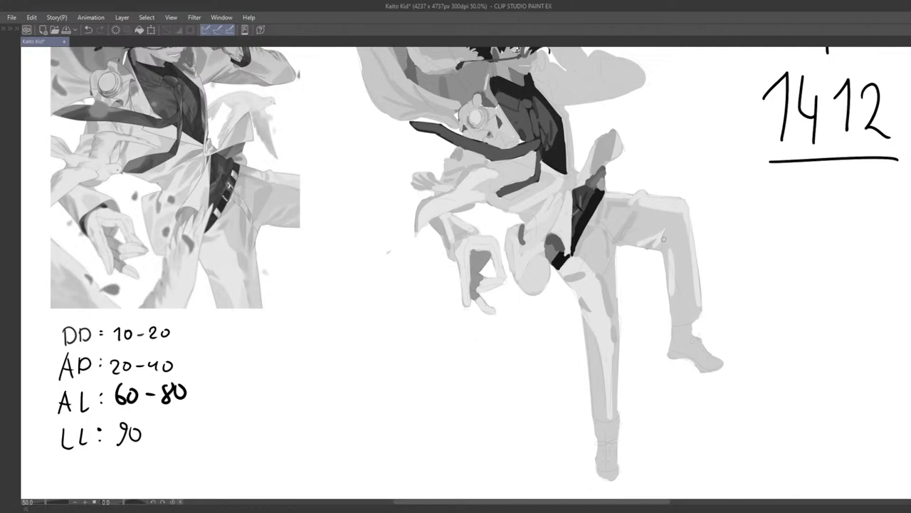
drag(659, 242, 652, 249)
scroll(680, 263, down, 5)
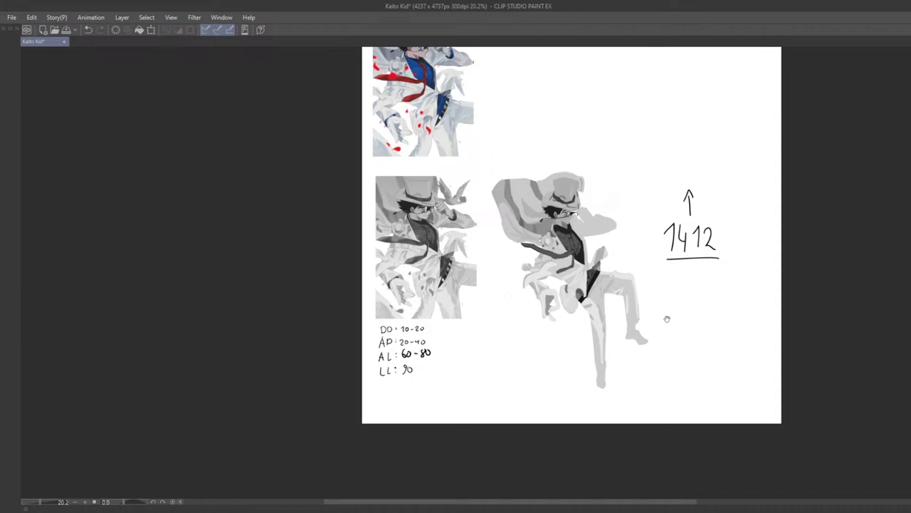
Compare the values of the whole painted figure with the greyscale reference
drag(667, 319, 613, 286)
scroll(641, 331, down, 2)
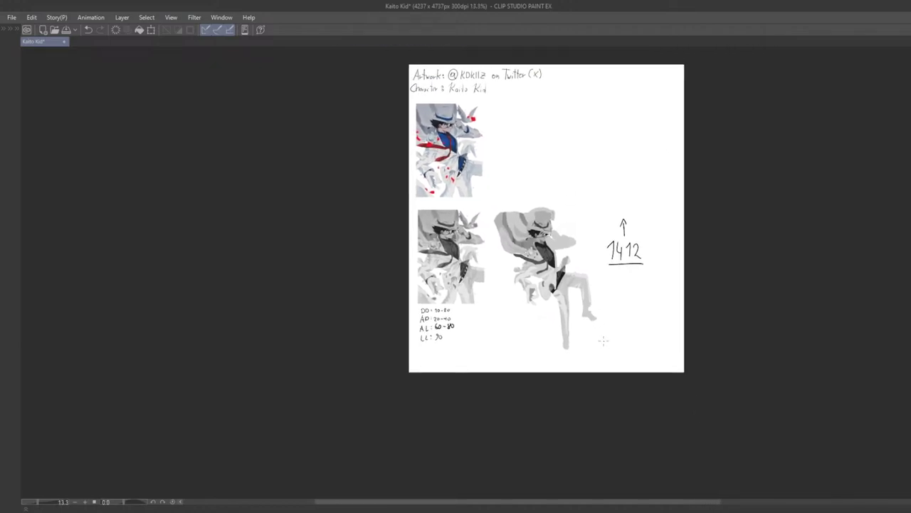
scroll(613, 313, up, 7)
scroll(626, 358, down, 3)
drag(674, 393, 493, 319)
scroll(477, 337, down, 2)
drag(587, 343, 535, 367)
scroll(537, 370, up, 3)
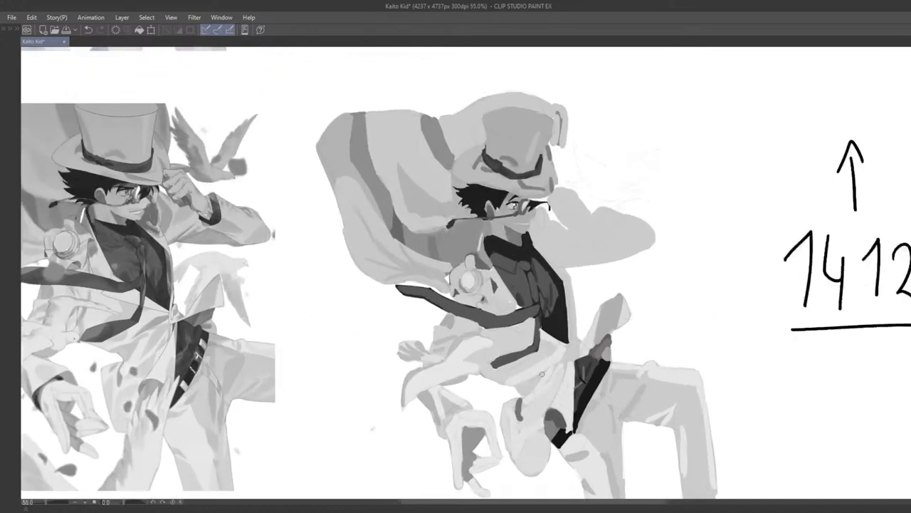
scroll(538, 356, up, 1)
Try a dark grey shadow on the raised coat collar beside the chin, and undo it
mouse_move(529, 301)
mouse_down()
mouse_move(511, 338)
mouse_move(517, 301)
mouse_up()
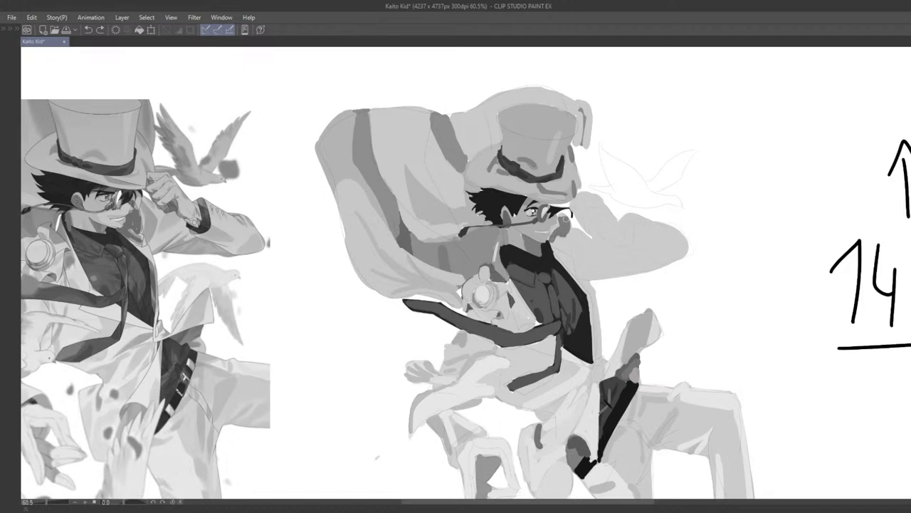
scroll(566, 228, up, 5)
drag(546, 274, 552, 269)
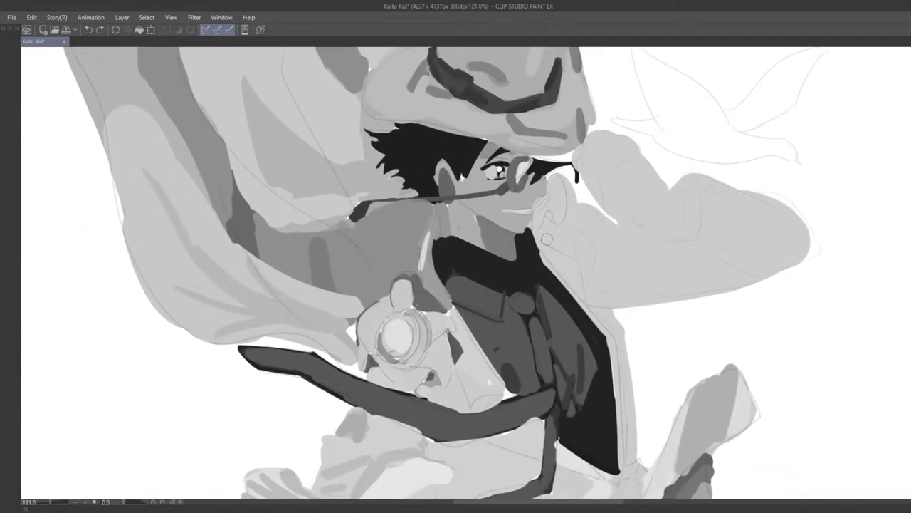
mouse_move(539, 225)
mouse_down()
mouse_move(554, 214)
mouse_move(555, 183)
mouse_up()
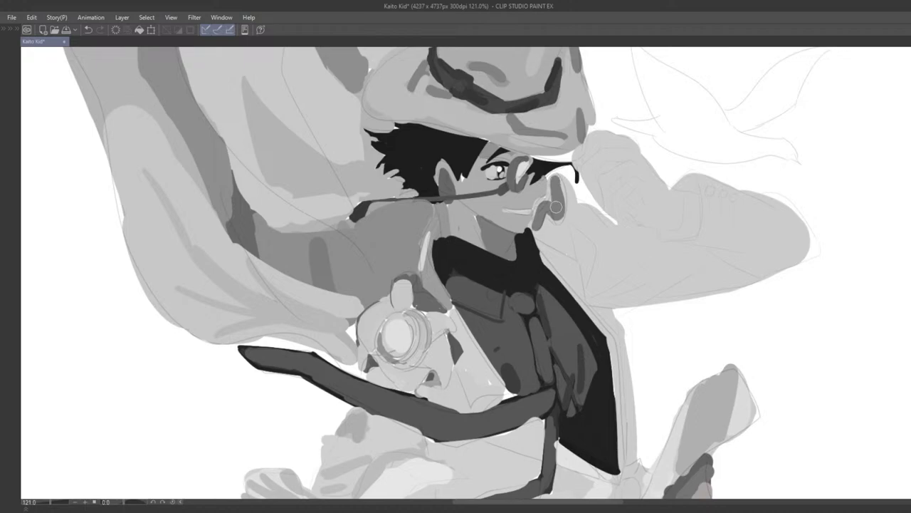
key(ctrl+z)
key(ctrl+z)
Paint a mid-grey shadow on the raised coat collar beside the mouth and chin
click(550, 223)
scroll(562, 223, down, 3)
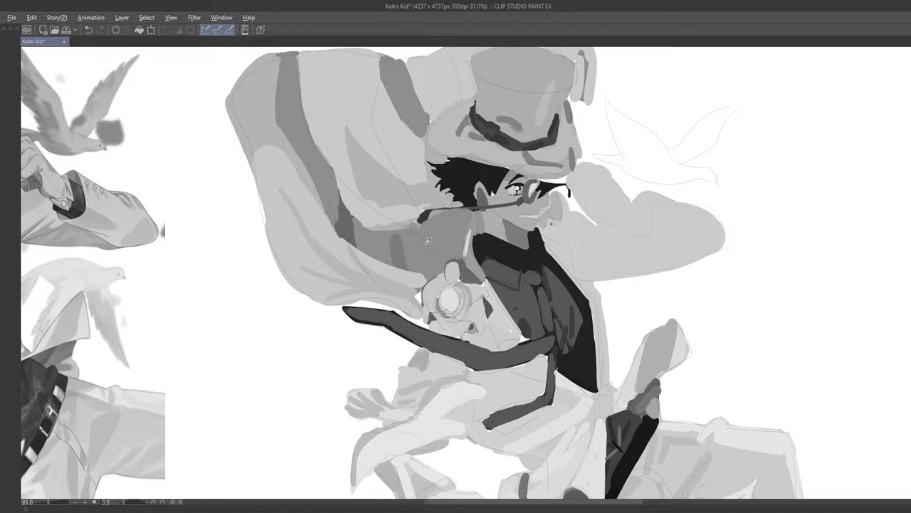
drag(544, 222, 556, 208)
key(ctrl+z)
scroll(541, 216, up, 5)
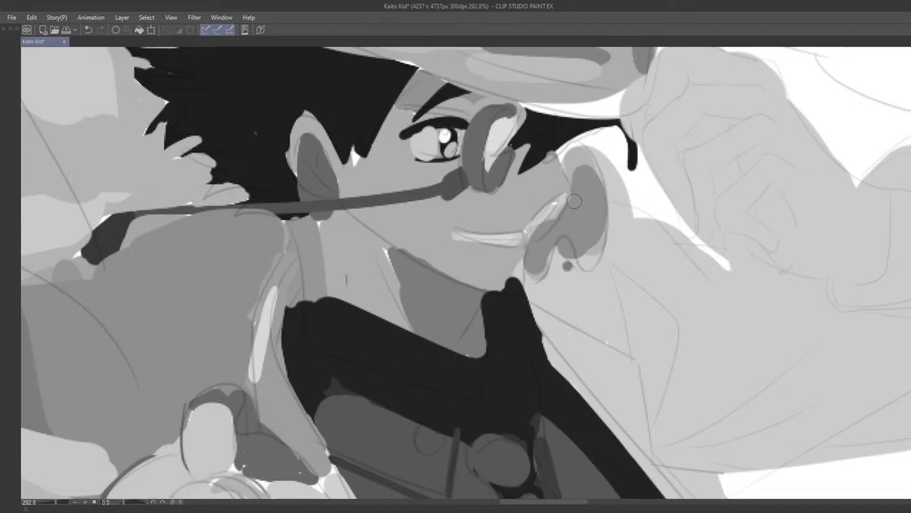
scroll(572, 217, down, 1)
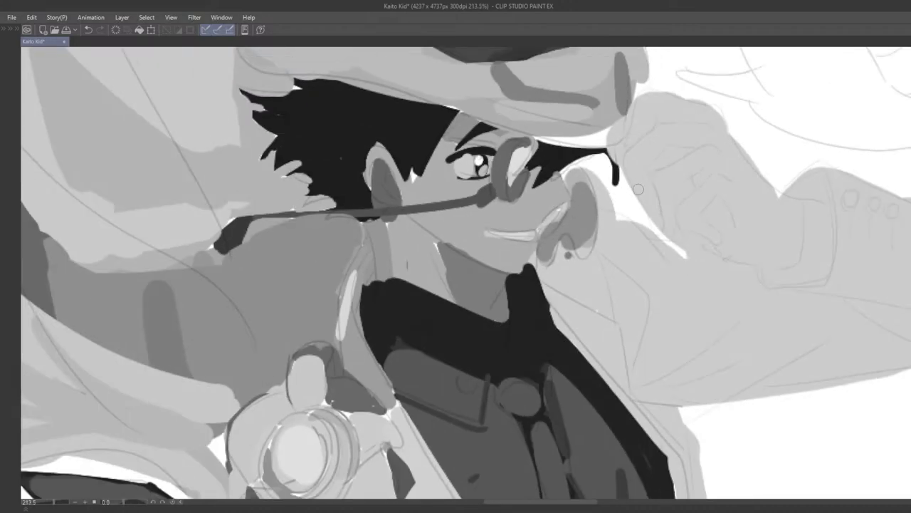
key(ctrl+z)
Add darker grey strokes inside the collar shadow beside the chin
mouse_move(561, 211)
mouse_down()
mouse_move(544, 229)
mouse_move(568, 208)
mouse_move(541, 232)
mouse_move(559, 211)
mouse_move(582, 210)
mouse_move(580, 178)
mouse_move(587, 247)
mouse_move(574, 250)
mouse_move(565, 215)
mouse_move(566, 245)
mouse_up()
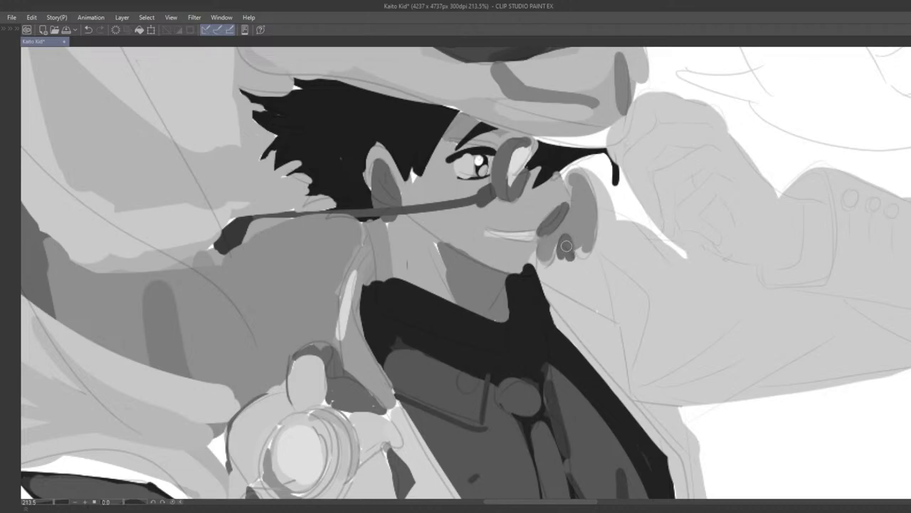
scroll(566, 246, down, 10)
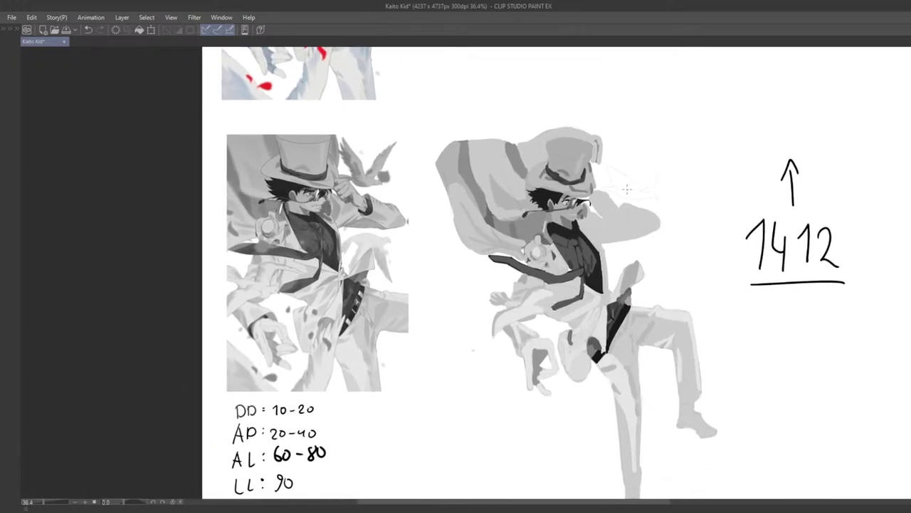
scroll(627, 188, up, 8)
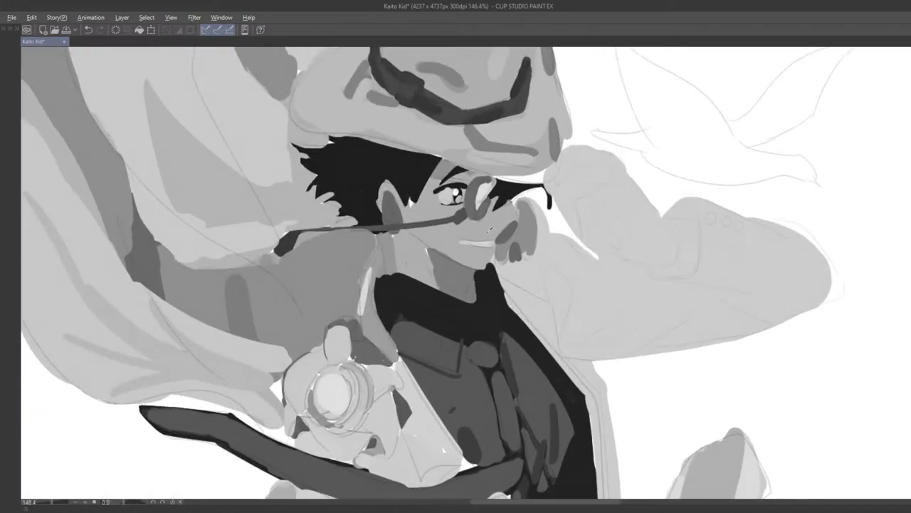
mouse_move(522, 233)
mouse_down()
mouse_move(501, 242)
mouse_move(520, 246)
mouse_move(529, 237)
mouse_move(512, 221)
mouse_move(500, 230)
mouse_move(521, 240)
mouse_move(514, 228)
mouse_move(502, 239)
mouse_move(506, 248)
mouse_move(526, 220)
mouse_move(522, 208)
mouse_move(531, 245)
mouse_move(531, 213)
mouse_up()
mouse_move(556, 231)
mouse_down()
mouse_move(507, 224)
mouse_move(680, 211)
mouse_move(639, 233)
mouse_up()
Rework the dark collar strokes beside the chin into a smoother patch at the shadow's lower part
scroll(638, 234, up, 3)
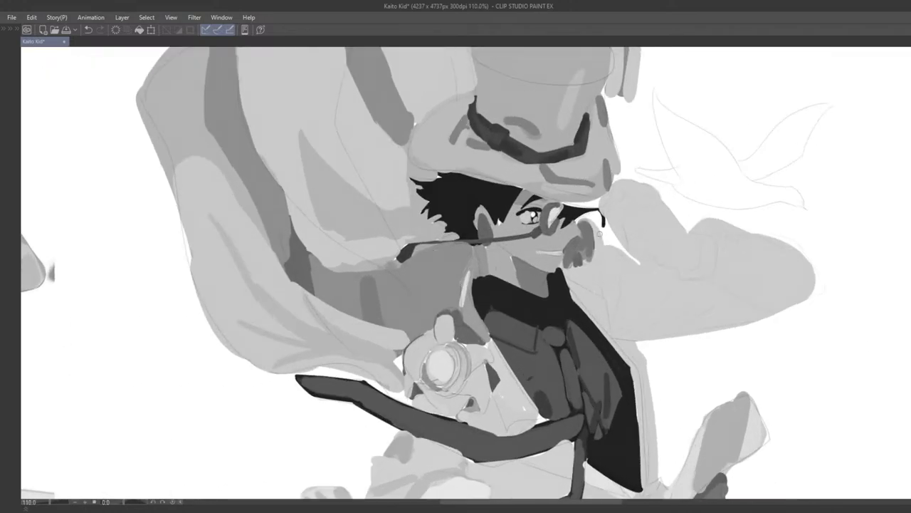
drag(582, 254, 585, 260)
scroll(581, 243, down, 2)
scroll(571, 299, up, 2)
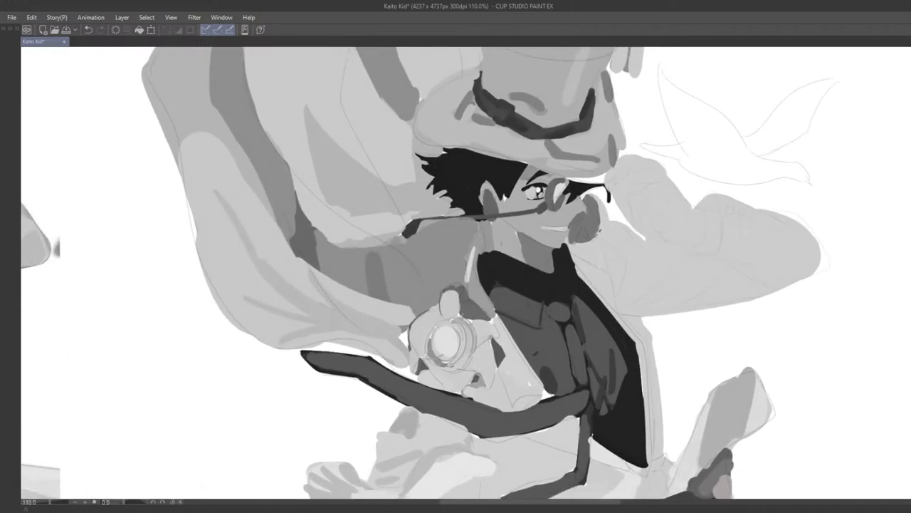
drag(583, 232, 581, 240)
key(ctrl+z)
scroll(580, 248, down, 6)
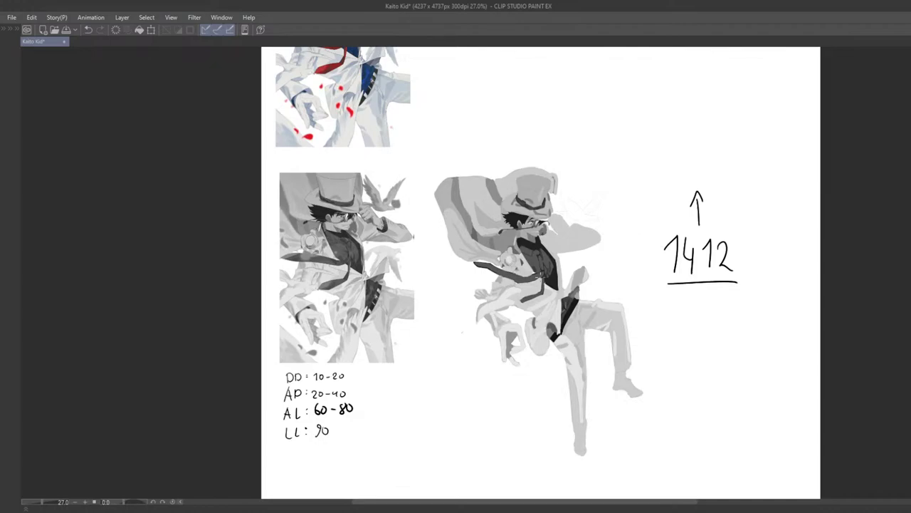
Paint light grey highlight strokes on the coat beneath the tie, undoing unwanted strokes
scroll(502, 299, up, 4)
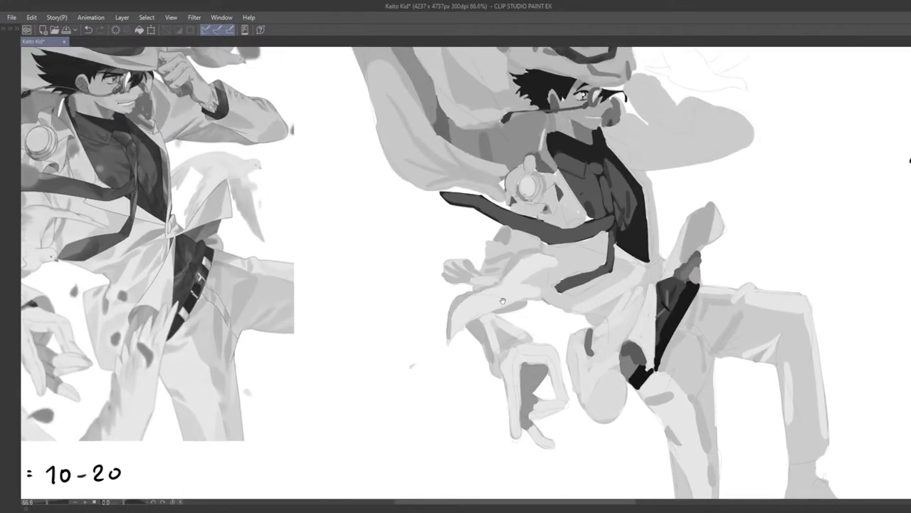
drag(502, 301, 576, 316)
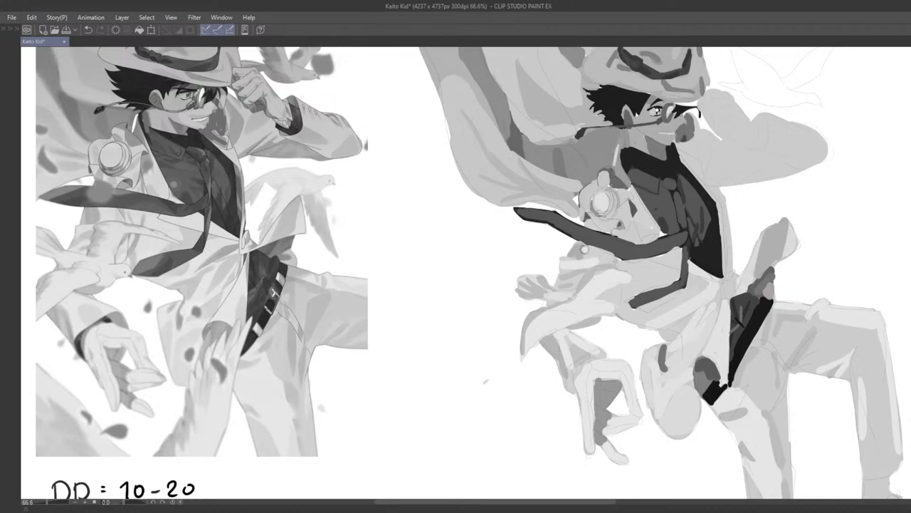
mouse_move(607, 271)
mouse_down()
mouse_move(586, 265)
mouse_move(648, 269)
mouse_up()
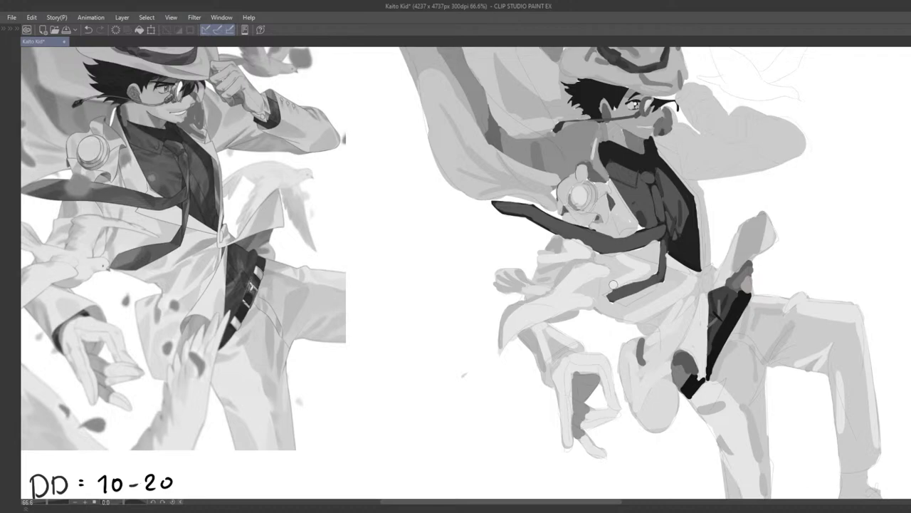
key(ctrl+z)
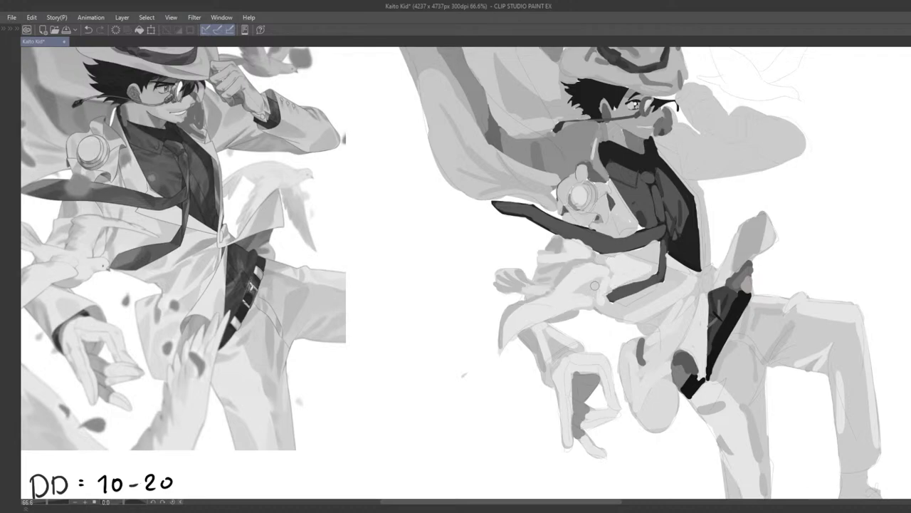
key(ctrl+z)
drag(592, 290, 604, 265)
key(ctrl+z)
key(bracketleft)
Refine the light grey highlight on the coat between the tie and its hanging end
scroll(585, 261, down, 5)
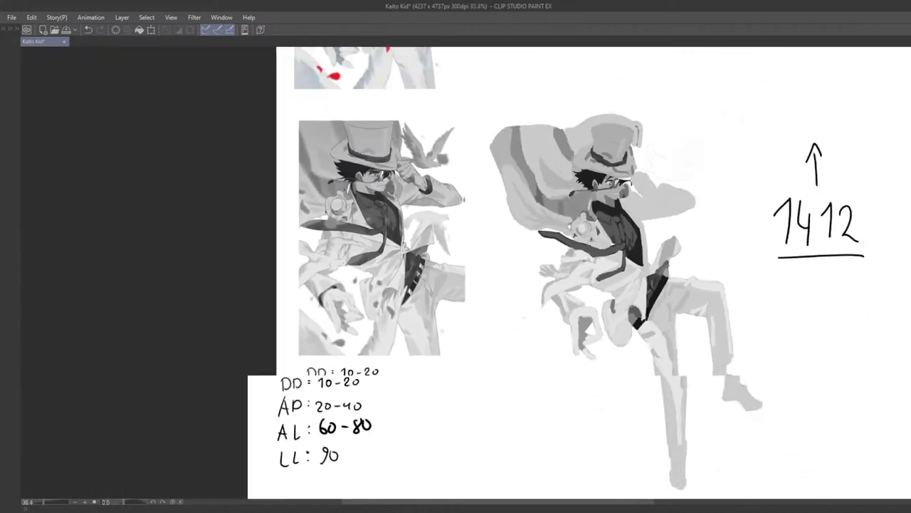
scroll(582, 284, up, 5)
drag(583, 308, 580, 309)
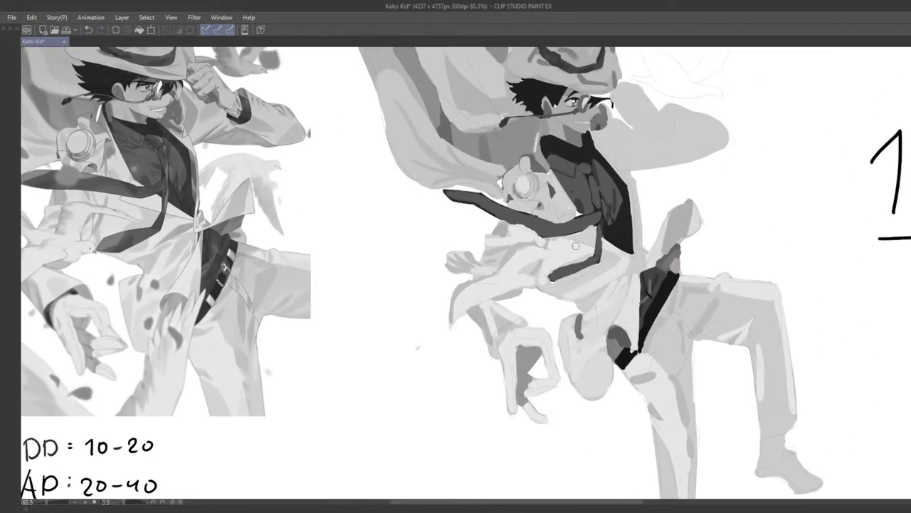
key(ctrl+z)
drag(582, 248, 586, 248)
drag(575, 209, 577, 224)
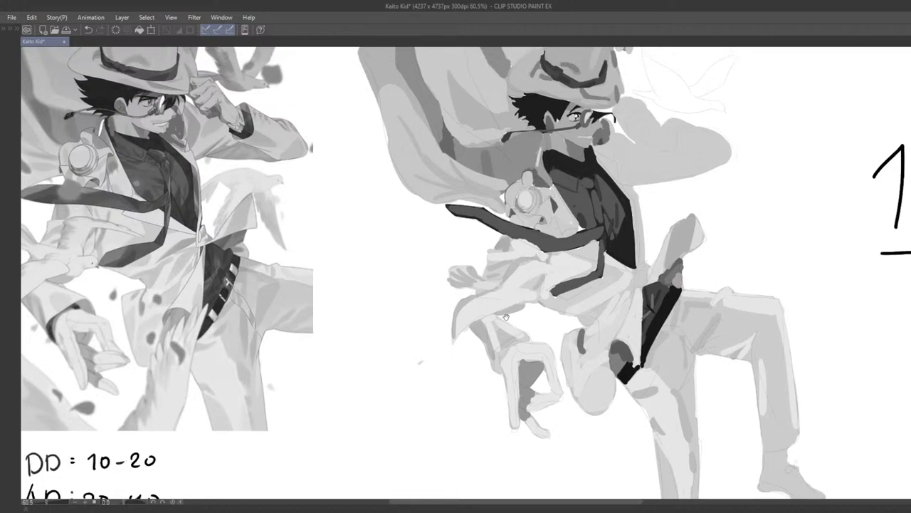
Examine the coat and lower hand against the greyscale reference
drag(510, 318, 506, 314)
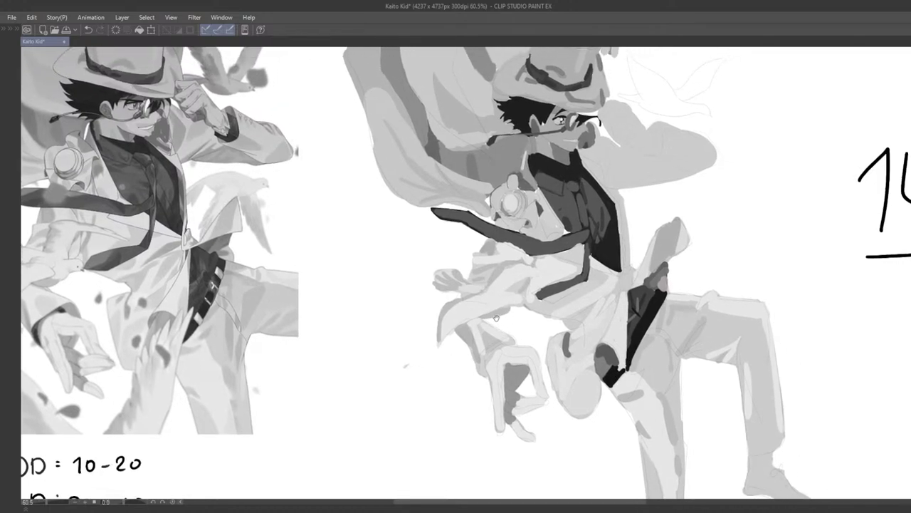
scroll(481, 313, up, 3)
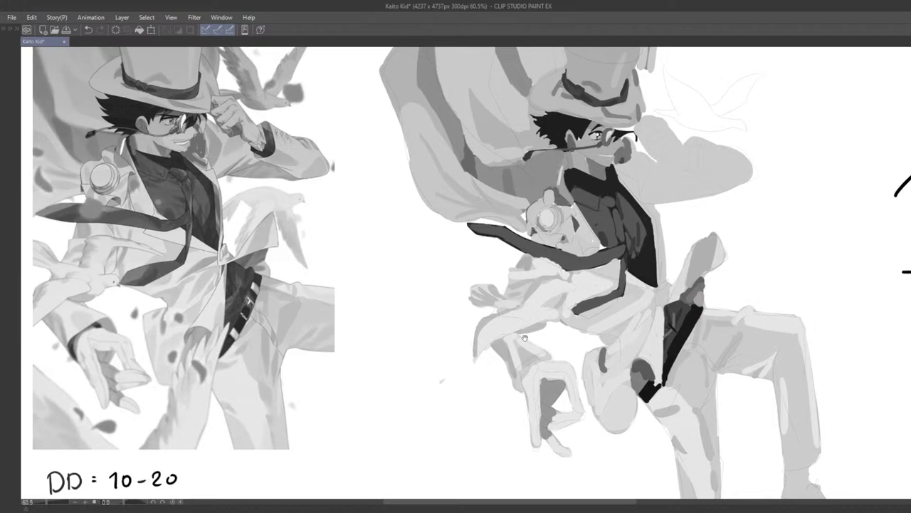
scroll(517, 343, up, 4)
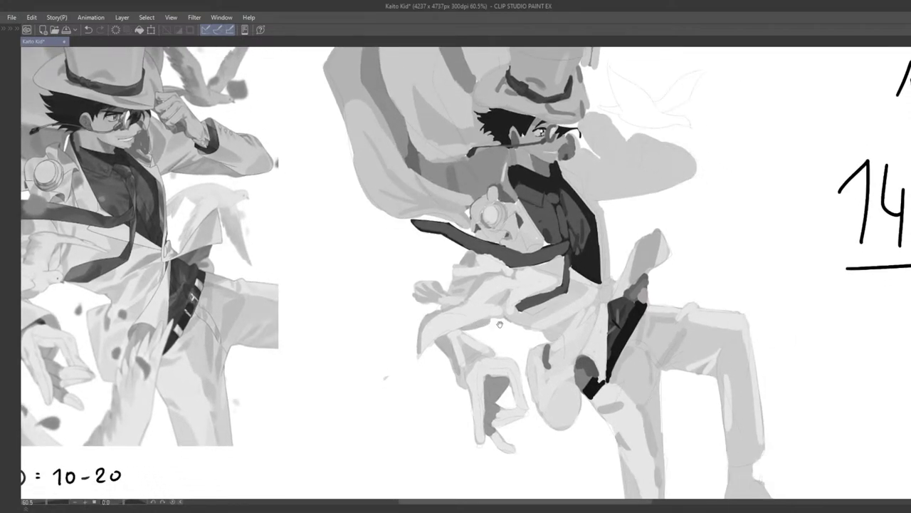
mouse_move(499, 325)
mouse_down()
mouse_move(511, 332)
mouse_move(546, 316)
mouse_move(522, 312)
mouse_move(531, 348)
mouse_up()
scroll(531, 348, down, 3)
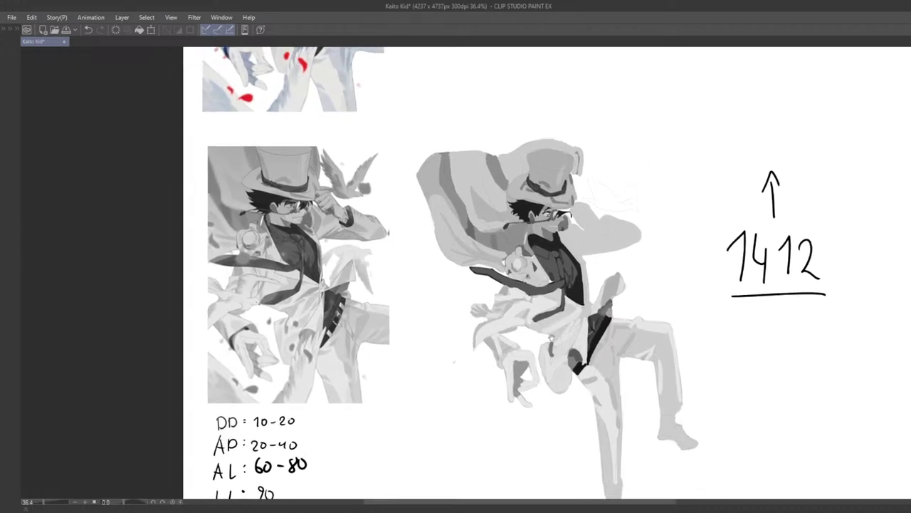
scroll(546, 332, up, 3)
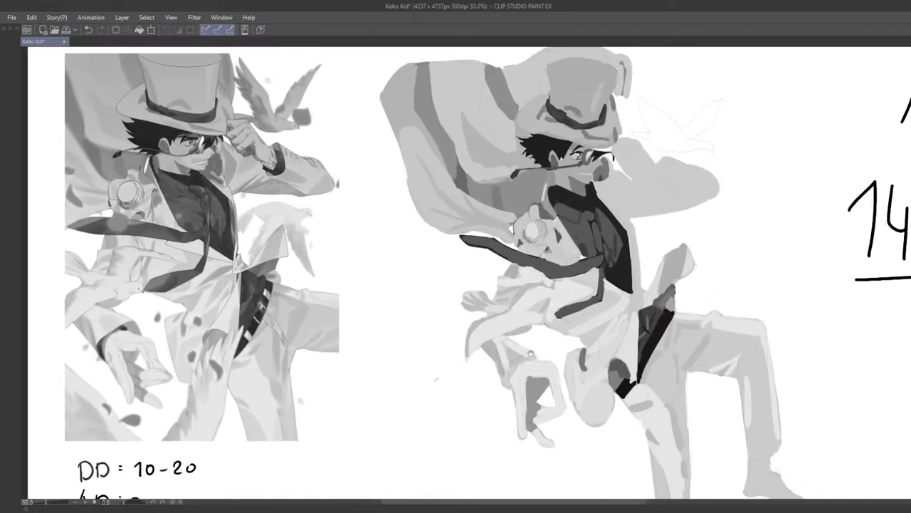
scroll(536, 245, up, 2)
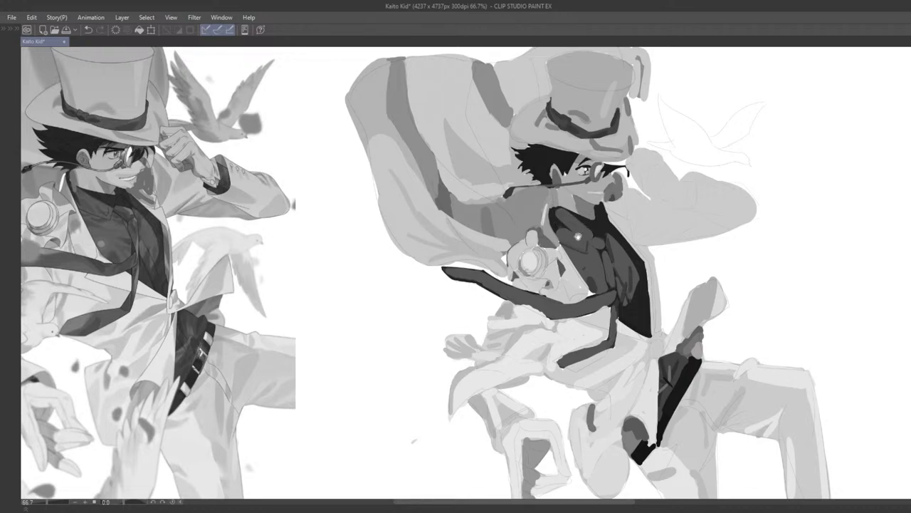
Paint dark grey over part of the black shirt collar below the neck, undoing unwanted strokes
mouse_move(578, 236)
mouse_down()
mouse_move(562, 230)
mouse_move(537, 255)
mouse_move(553, 270)
mouse_up()
mouse_move(548, 198)
mouse_down()
mouse_move(569, 206)
mouse_move(566, 233)
mouse_up()
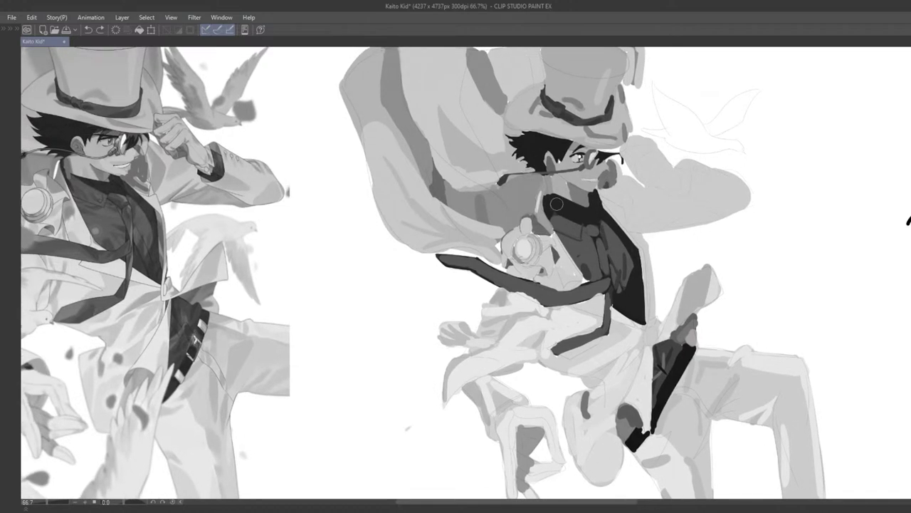
key(ctrl+z)
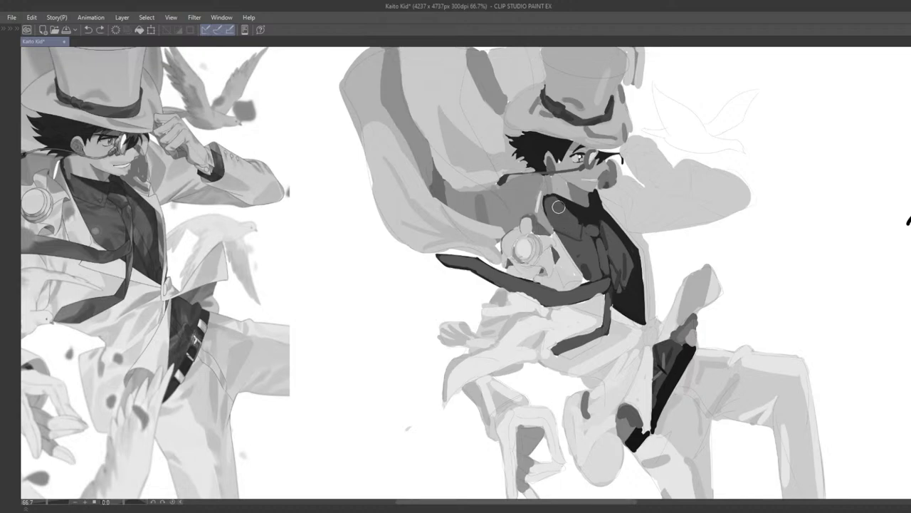
key(ctrl+z)
scroll(568, 221, down, 5)
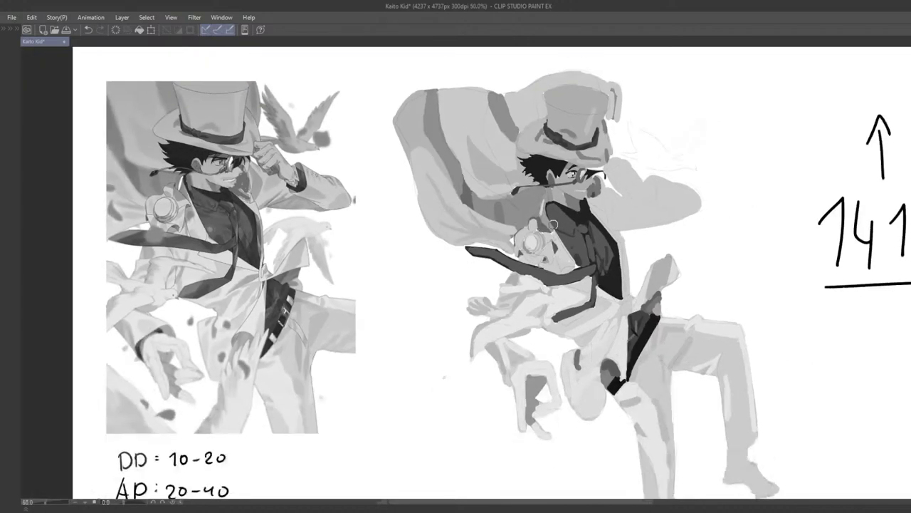
scroll(634, 181, down, 1)
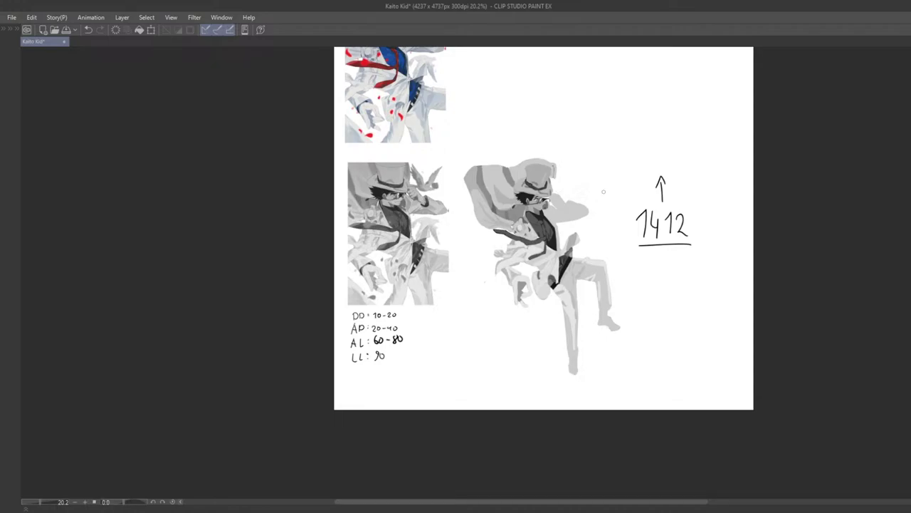
Rework the black belt at the hip and place the first small light marks across it
scroll(541, 257, up, 4)
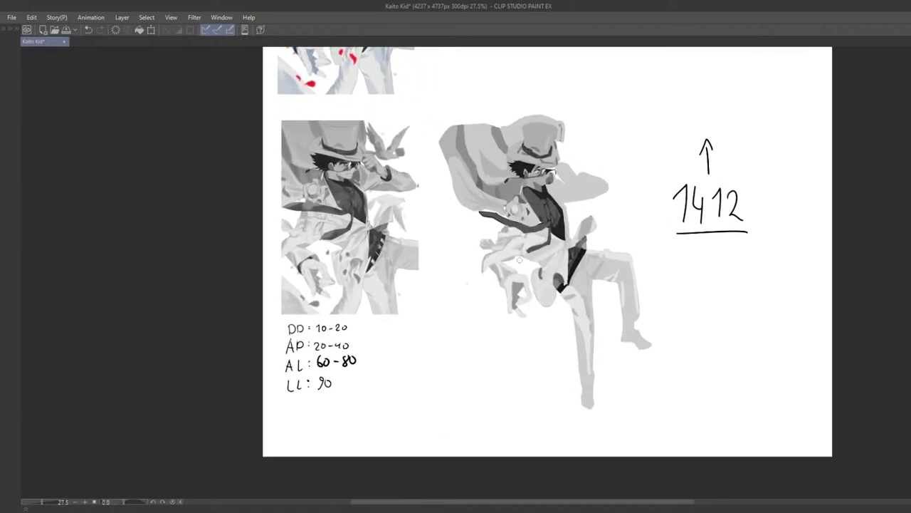
scroll(520, 280, up, 1)
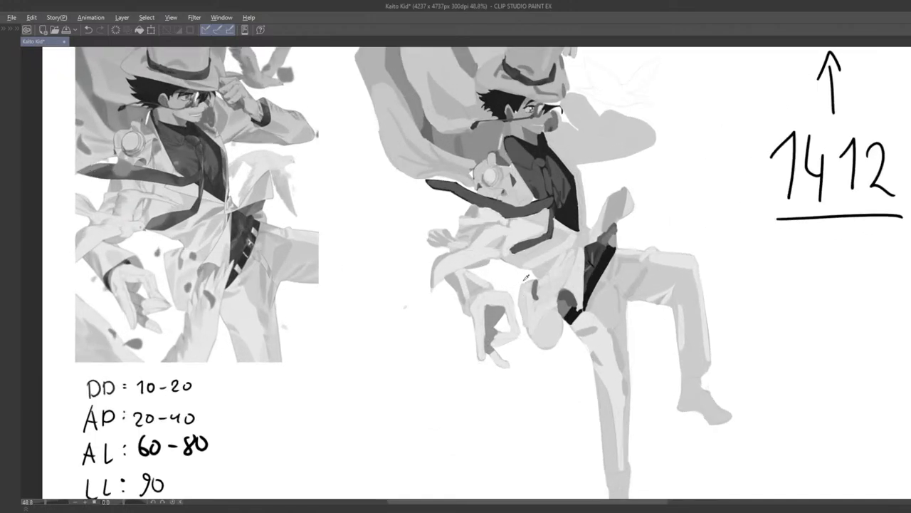
scroll(561, 272, up, 1)
drag(600, 282, 590, 310)
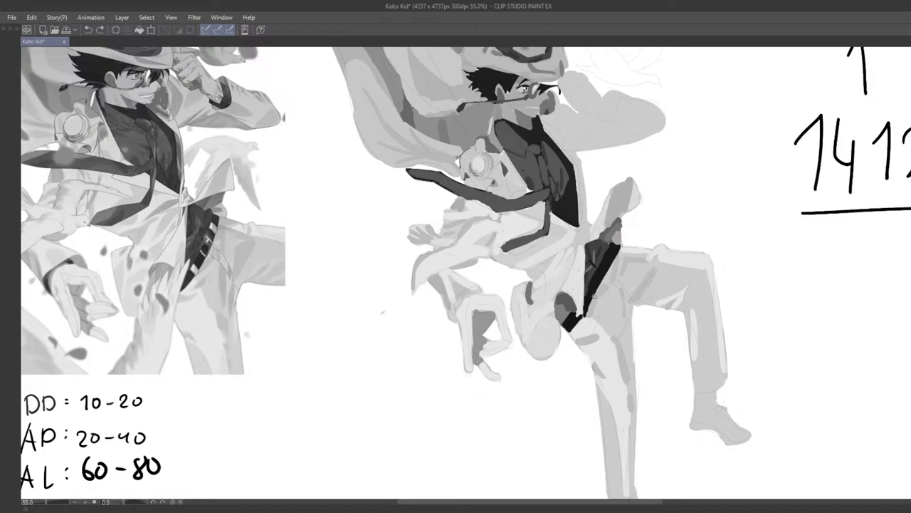
scroll(585, 309, down, 5)
scroll(605, 314, up, 3)
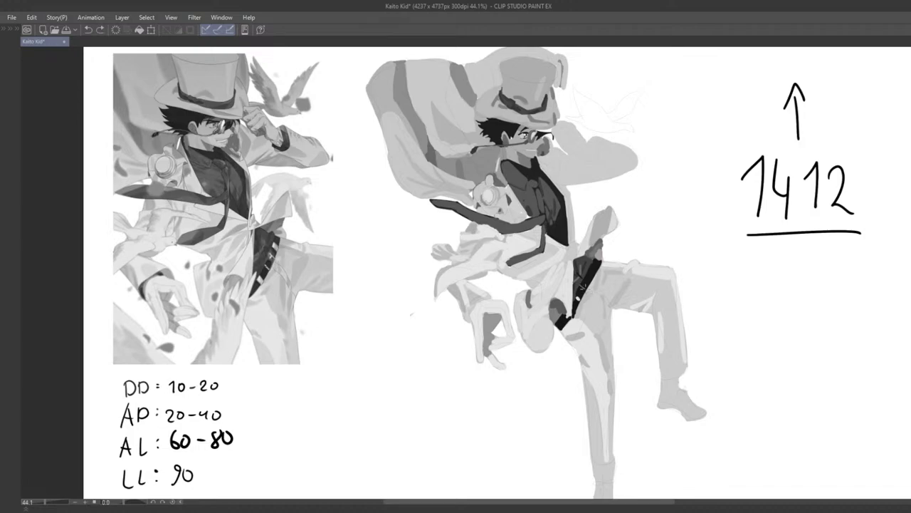
Paint light grey loop marks along the black belt, sampling the belt's black and undoing unwanted strokes
key(ctrl+z)
alt+click(577, 299)
key(ctrl+z)
drag(588, 270, 592, 274)
scroll(594, 284, down, 3)
scroll(628, 207, down, 1)
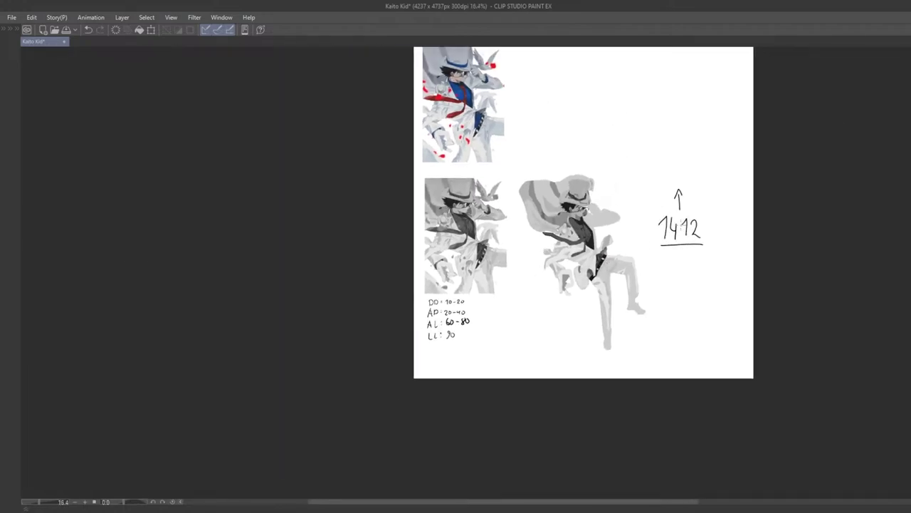
scroll(591, 284, up, 2)
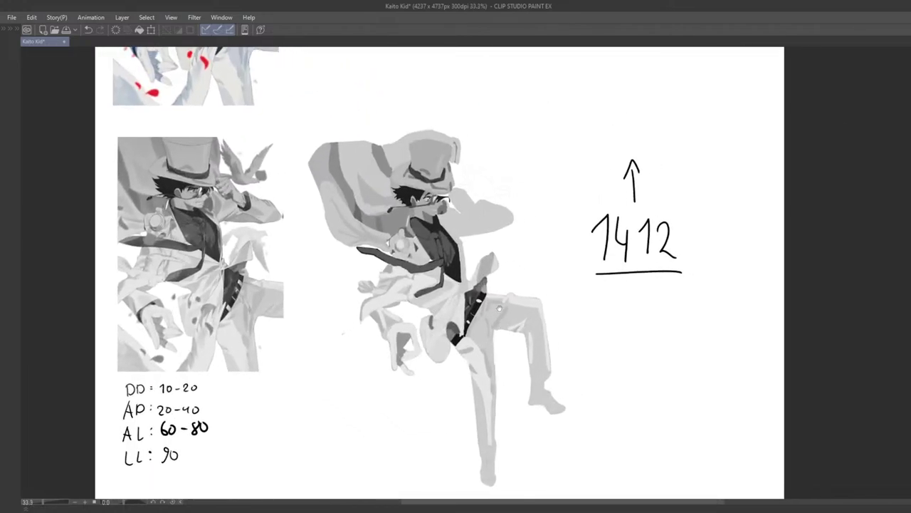
Refine the uppermost light loop on the belt with sampled greys, undoing unwanted strokes
drag(514, 315, 564, 320)
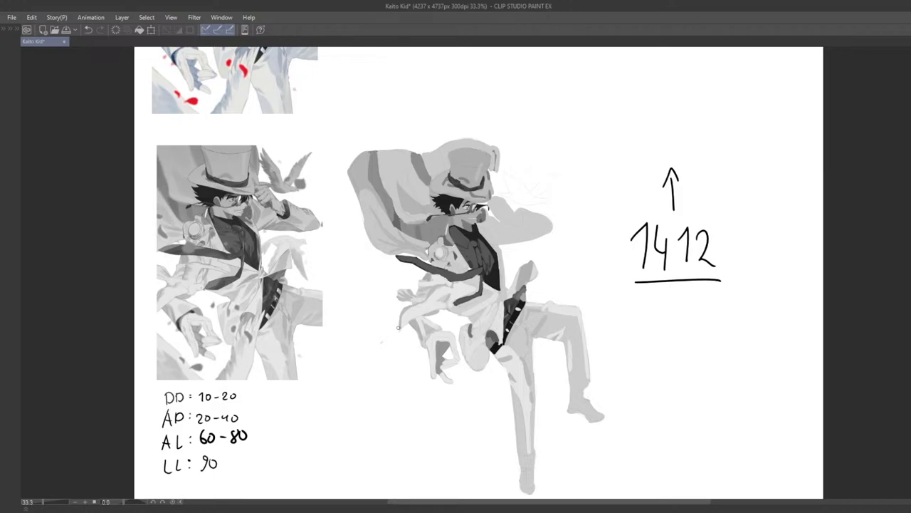
drag(483, 383, 488, 330)
scroll(485, 332, up, 2)
drag(518, 258, 531, 247)
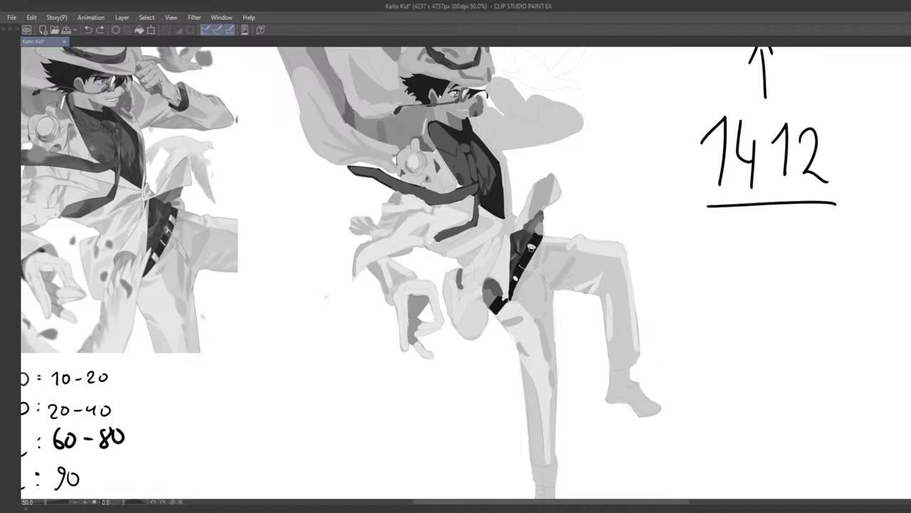
click(533, 249)
key(ctrl+z)
alt+click(531, 252)
alt+click(533, 246)
drag(536, 243, 534, 247)
key(ctrl+z)
scroll(531, 283, down, 1)
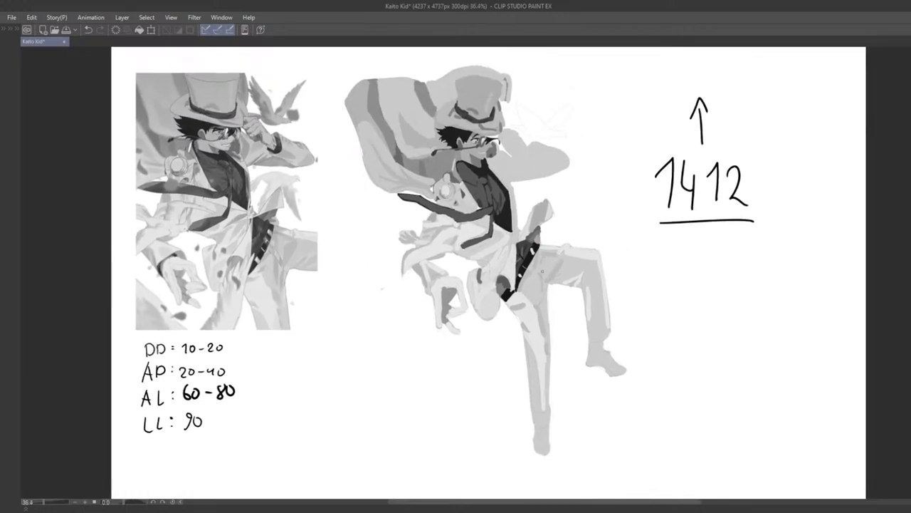
Shape the remaining light belt loops so they cross the black belt at regular intervals
scroll(539, 268, up, 1)
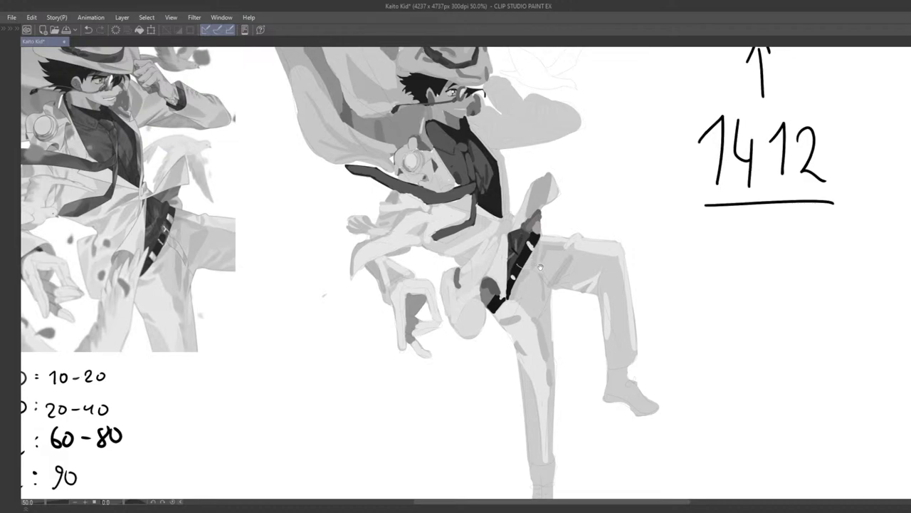
drag(534, 269, 497, 247)
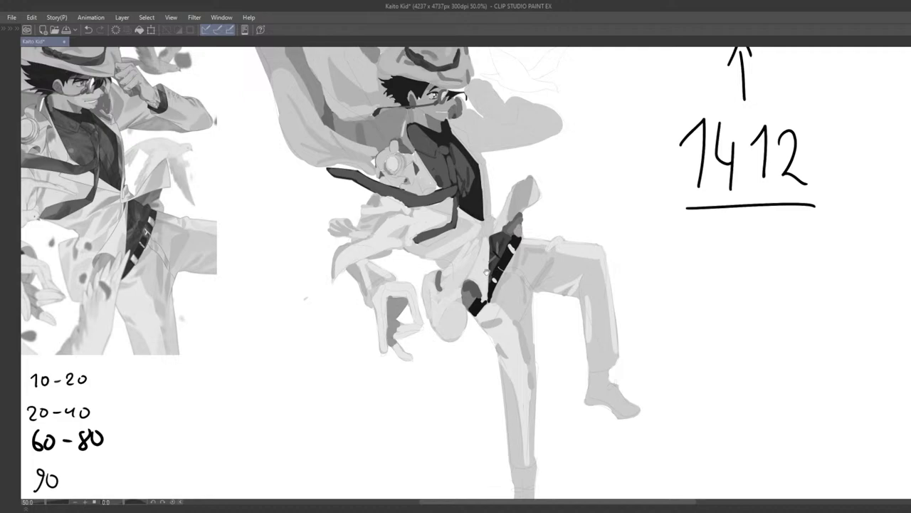
mouse_move(508, 270)
mouse_down()
mouse_move(493, 274)
mouse_move(519, 306)
mouse_move(506, 305)
mouse_move(506, 314)
mouse_move(496, 307)
mouse_move(516, 263)
mouse_up()
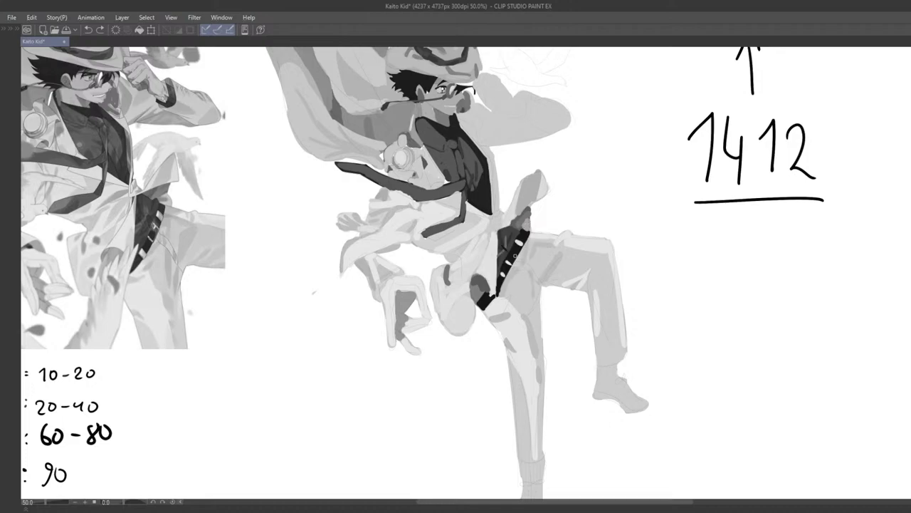
drag(518, 244, 523, 242)
alt+click(519, 244)
key(ctrl+z)
scroll(511, 261, down, 5)
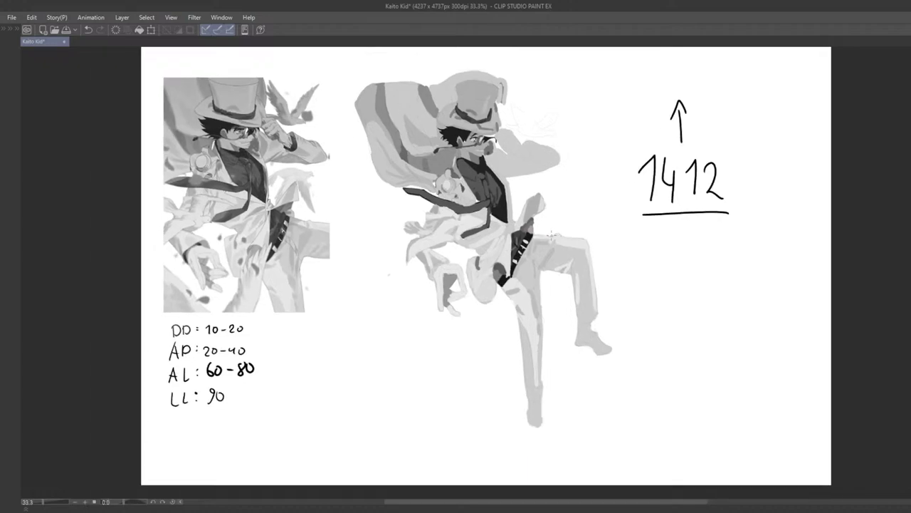
Sample the light and mid greys of the raised coat flap above the belt and adjust its shading
scroll(550, 235, up, 3)
scroll(526, 246, down, 2)
scroll(525, 247, up, 4)
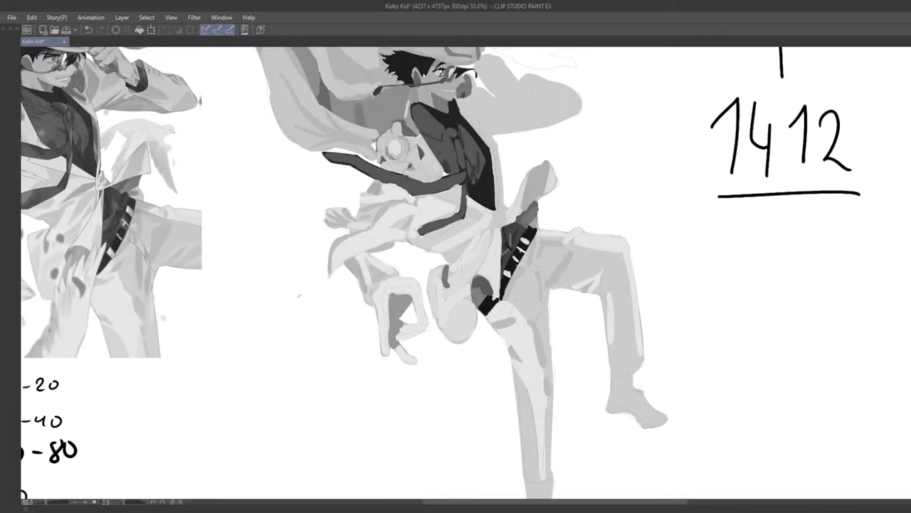
scroll(531, 211, down, 3)
scroll(531, 211, up, 3)
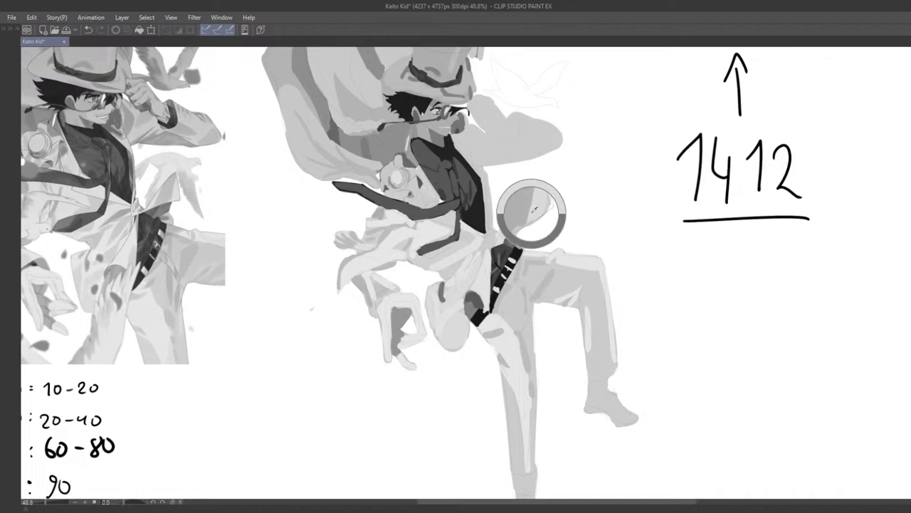
alt+click(534, 208)
alt+click(524, 209)
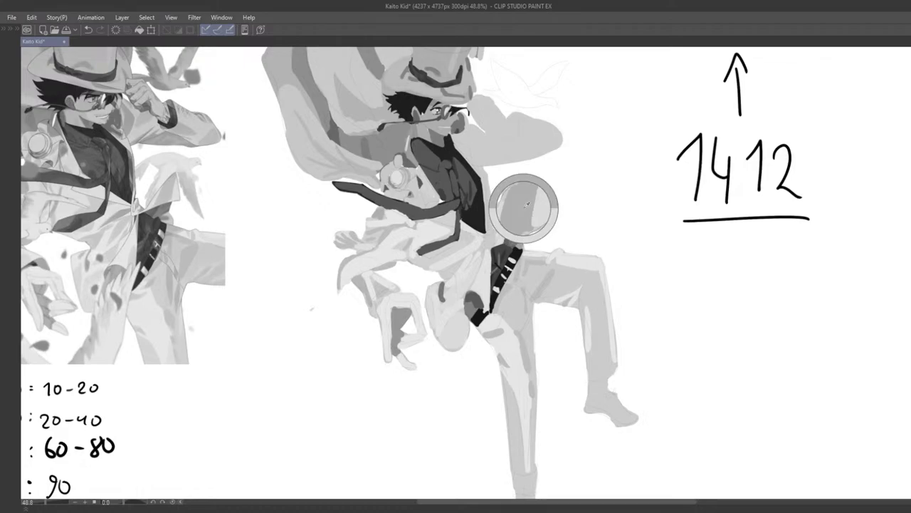
key(ctrl+z)
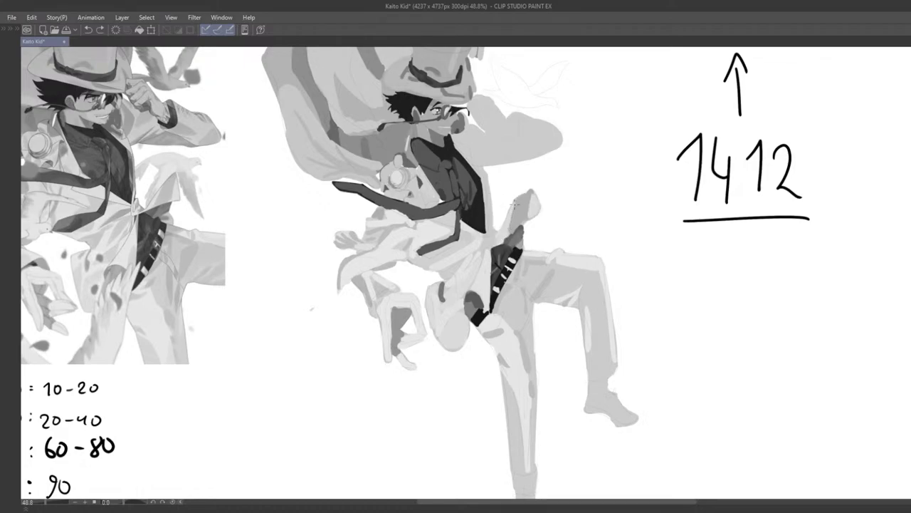
mouse_move(510, 226)
mouse_down()
mouse_move(526, 195)
mouse_move(534, 220)
mouse_up()
scroll(529, 193, down, 1)
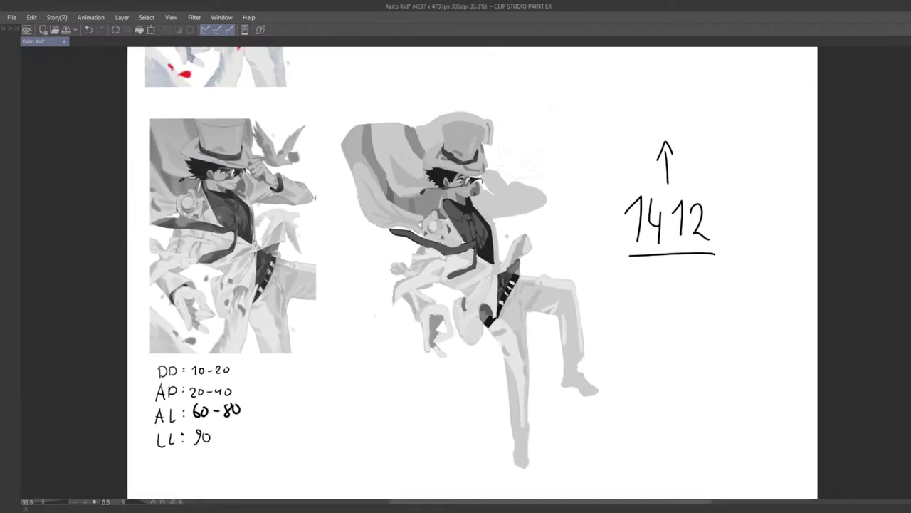
scroll(501, 239, up, 1)
Paint a darker grey shadow along the underside of the raised sleeve, undoing unwanted strokes
drag(497, 243, 497, 286)
scroll(496, 285, up, 3)
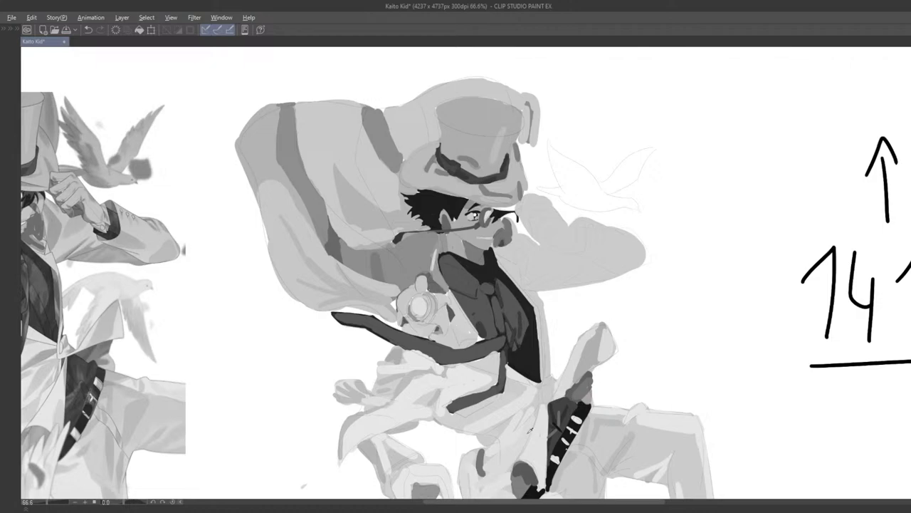
alt+click(509, 392)
key(ctrl+z)
drag(608, 269, 526, 262)
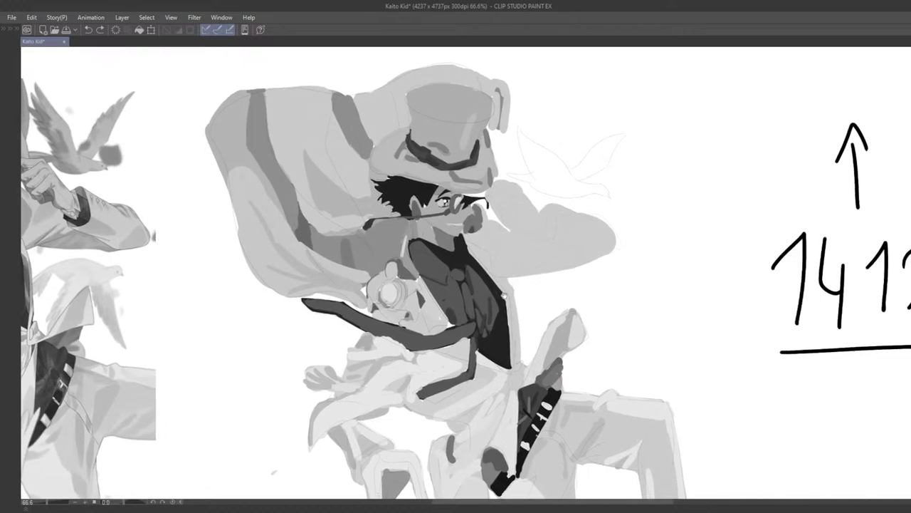
drag(506, 294, 594, 326)
mouse_move(564, 261)
mouse_down()
mouse_move(599, 243)
mouse_move(613, 262)
mouse_move(646, 258)
mouse_up()
key(ctrl+z)
mouse_move(577, 281)
mouse_down()
mouse_move(643, 260)
mouse_move(588, 276)
mouse_move(611, 261)
mouse_move(641, 262)
mouse_up()
key(ctrl+z)
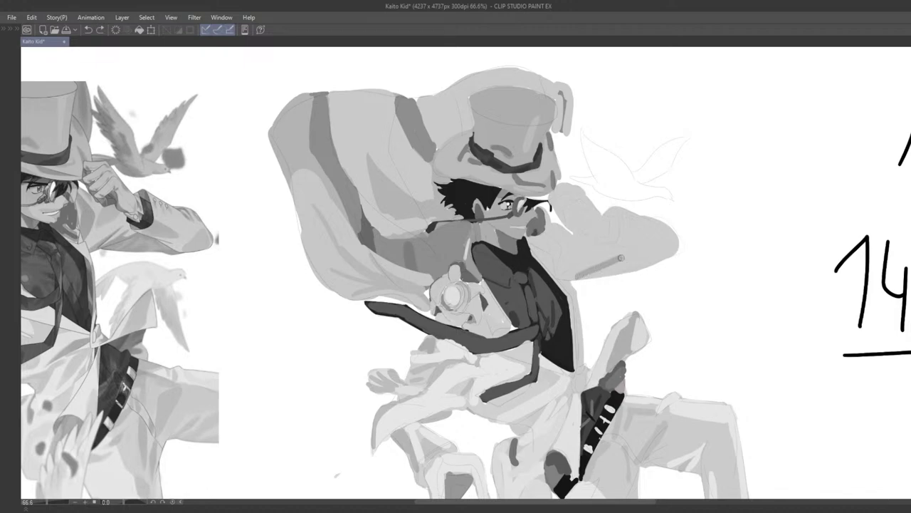
drag(588, 276, 648, 262)
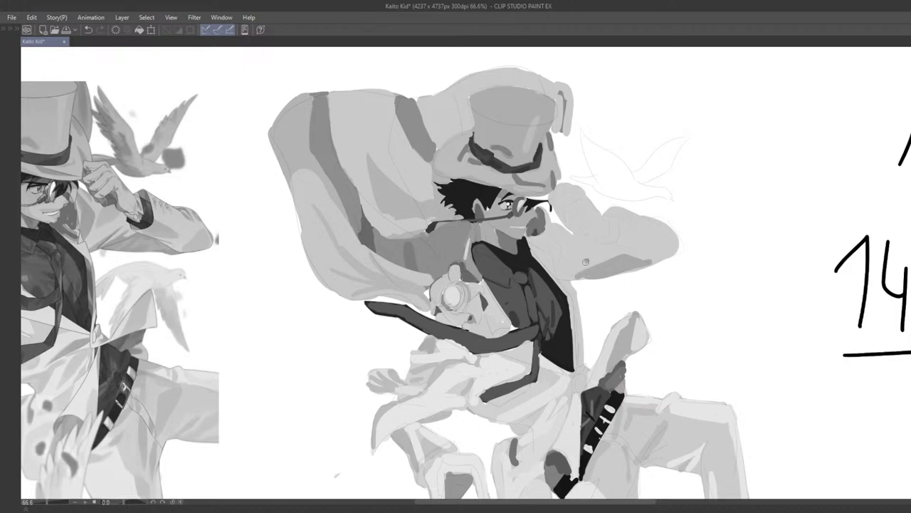
Refine the raised sleeve's underside shadow, comparing versions with undo and redo against the reference
key(ctrl+z)
mouse_move(588, 261)
mouse_down()
mouse_move(571, 275)
mouse_move(577, 270)
mouse_up()
key(ctrl+z)
key(ctrl+z)
key(ctrl+z)
key(ctrl+y)
key(ctrl+z)
key(ctrl+y)
key(ctrl+z)
key(ctrl+y)
scroll(589, 263, down, 3)
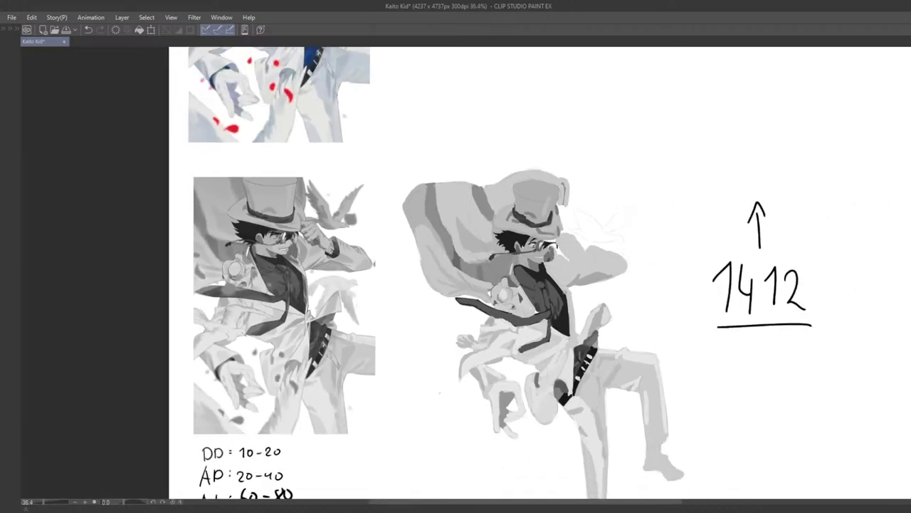
scroll(581, 285, down, 4)
scroll(581, 285, up, 2)
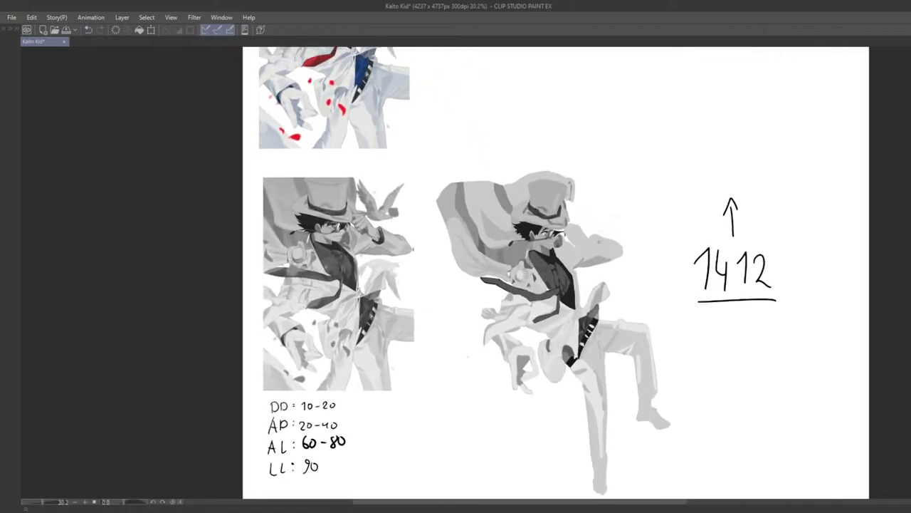
scroll(580, 285, up, 6)
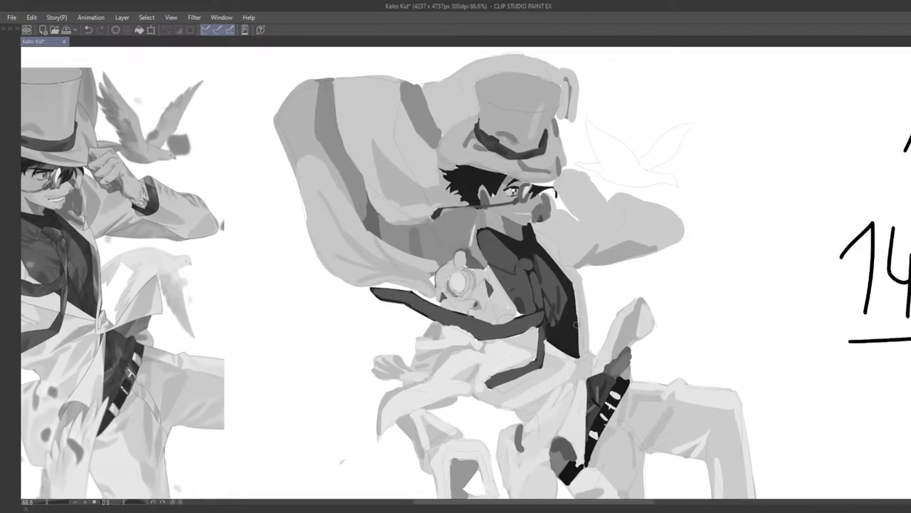
Paint a mid grey shadow strip along the coat's front edge beside the black shirt, undoing failed strokes
alt+click(583, 328)
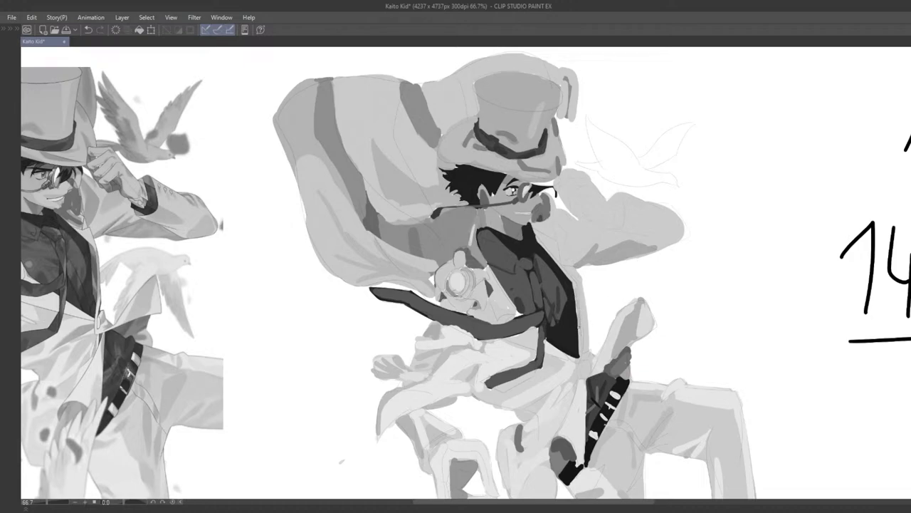
drag(566, 300, 558, 292)
drag(576, 294, 580, 343)
key(ctrl+z)
drag(576, 291, 581, 347)
key(ctrl+z)
key(ctrl+z)
drag(574, 286, 581, 349)
scroll(581, 346, down, 9)
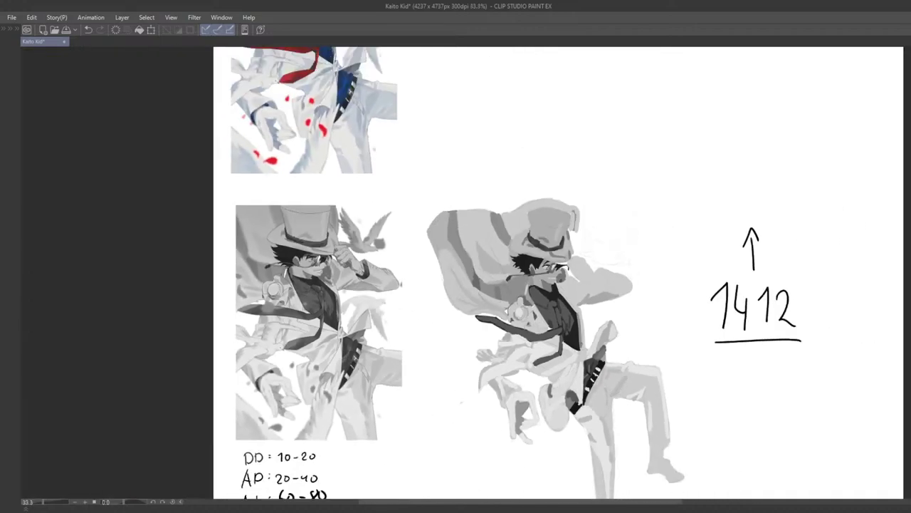
Touch up the shadow strip where the coat edge meets the shirt, comparing strokes with undo and redo
scroll(596, 278, up, 7)
scroll(591, 285, up, 3)
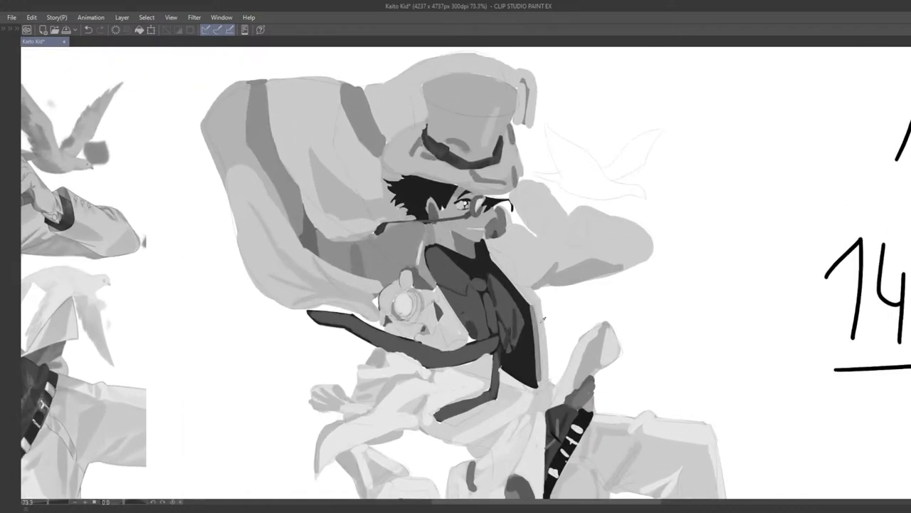
drag(529, 352, 627, 301)
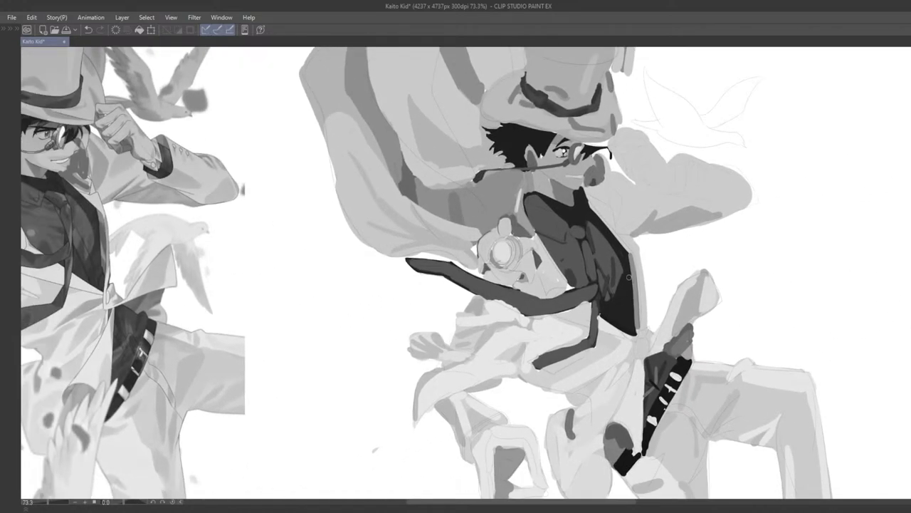
key(ctrl+z)
drag(633, 270, 638, 309)
key(ctrl+z)
key(ctrl+z)
key(ctrl+y)
scroll(639, 312, down, 6)
scroll(647, 246, down, 1)
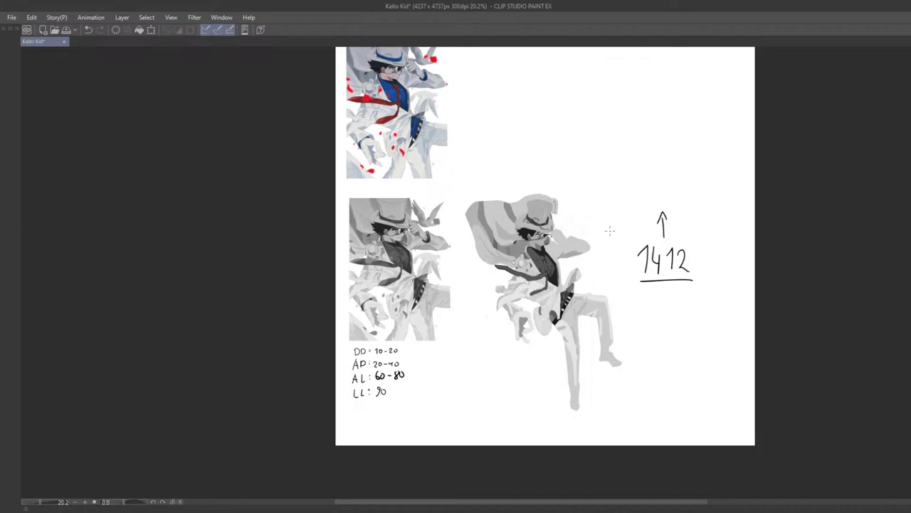
Paint light grey highlight strokes on the coat's shoulder where the raised sleeve begins, undoing unwanted strokes
scroll(610, 231, up, 6)
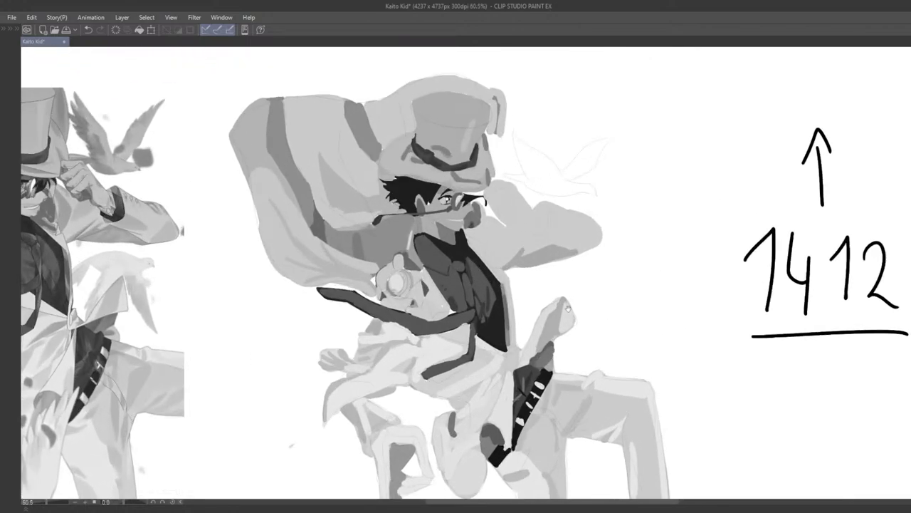
drag(472, 324, 566, 343)
alt+click(632, 277)
drag(586, 221, 591, 226)
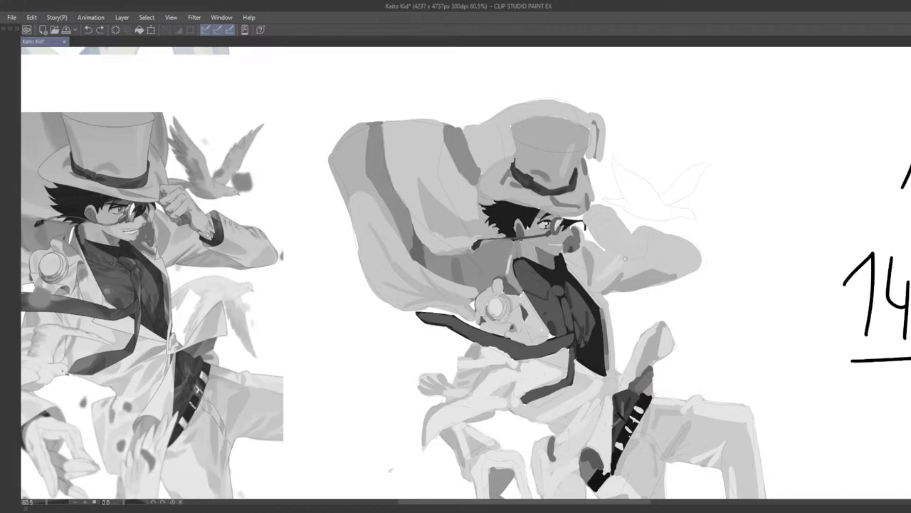
key(ctrl+z)
key(ctrl+z)
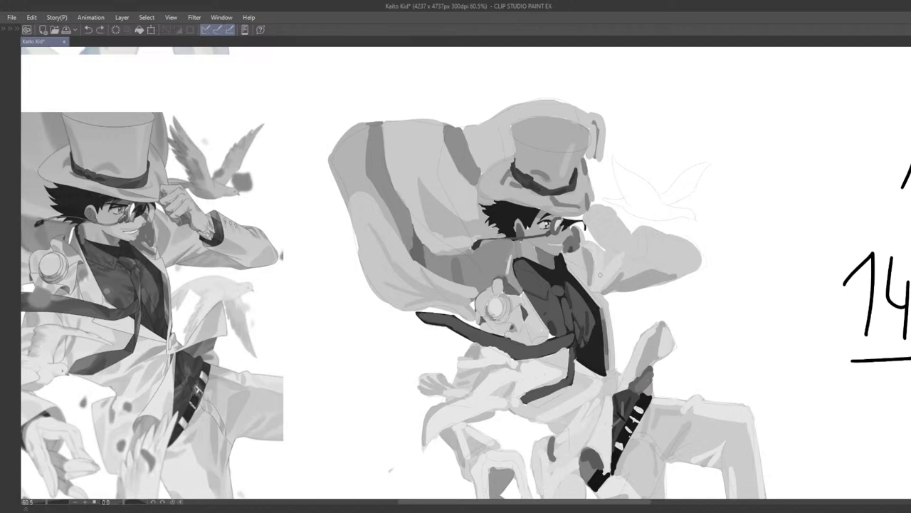
scroll(599, 263, down, 9)
drag(607, 282, 614, 255)
scroll(614, 255, up, 7)
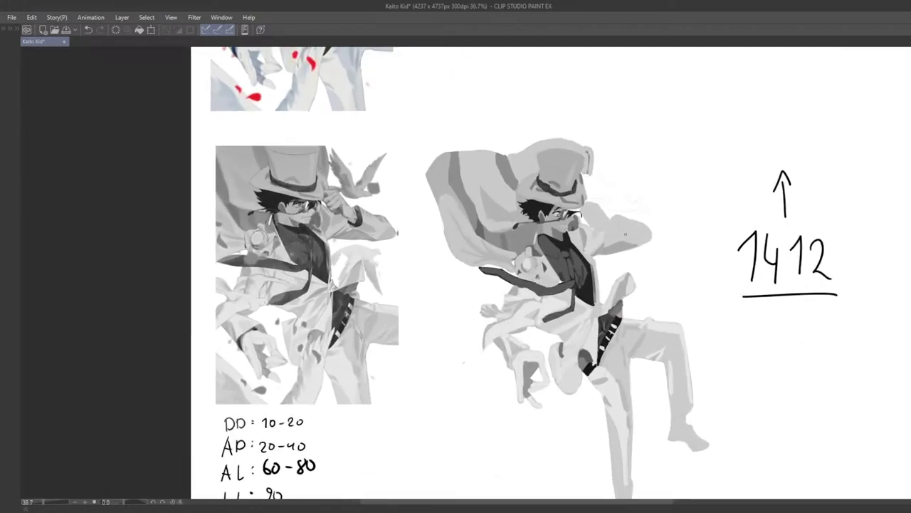
scroll(614, 254, down, 1)
scroll(615, 254, up, 2)
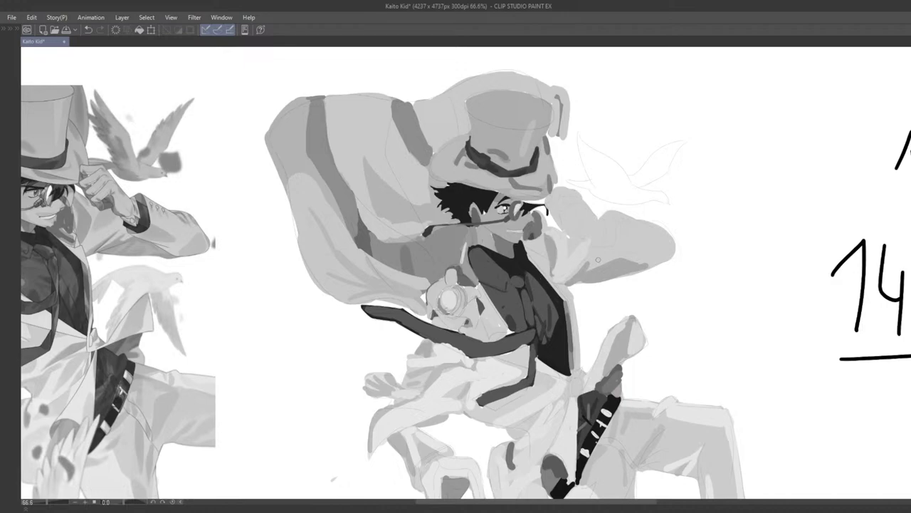
Repaint the raised sleeve's underside shadow towards the armpit, undoing rejected strokes and checking against the reference
key(ctrl+z)
scroll(580, 266, down, 1)
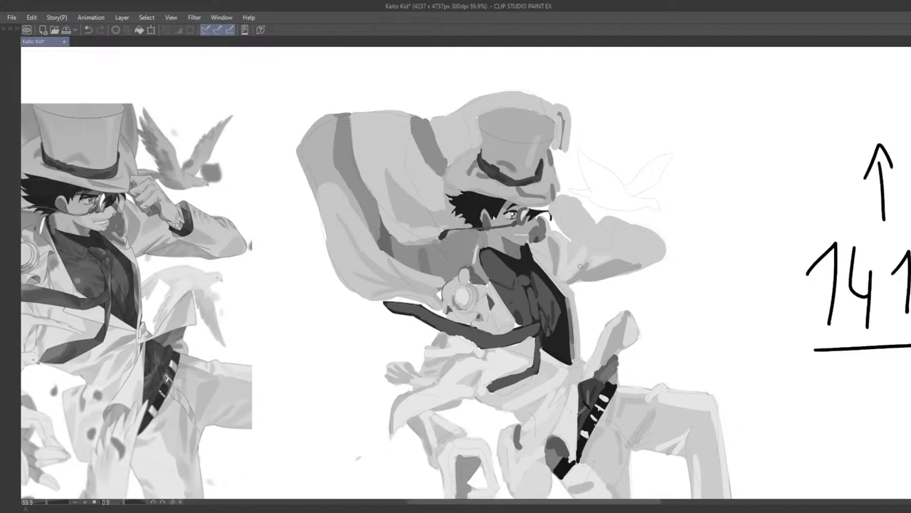
scroll(581, 265, down, 4)
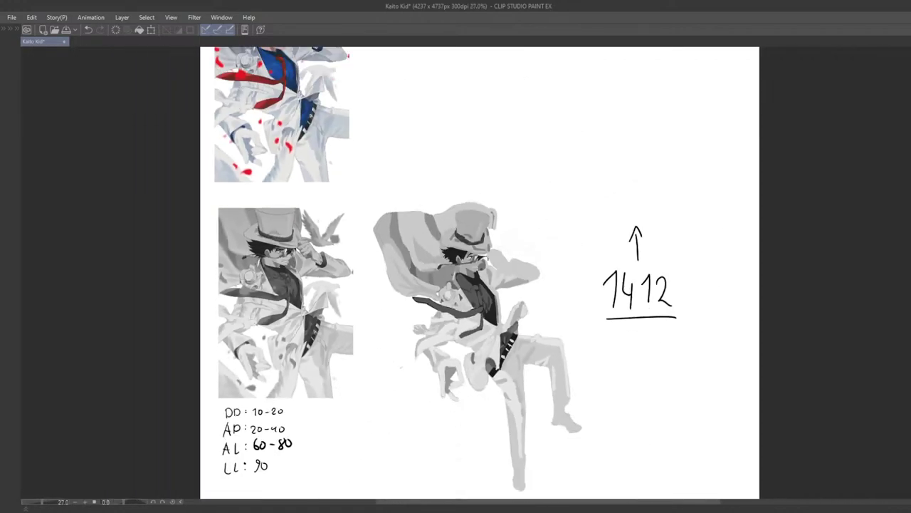
scroll(580, 265, down, 1)
scroll(535, 244, up, 5)
drag(627, 231, 529, 346)
scroll(535, 304, down, 2)
mouse_move(528, 293)
mouse_down()
mouse_move(639, 260)
mouse_move(613, 265)
mouse_move(611, 254)
mouse_move(618, 258)
mouse_up()
scroll(630, 263, up, 2)
alt+click(616, 260)
key(ctrl+z)
drag(636, 289, 628, 269)
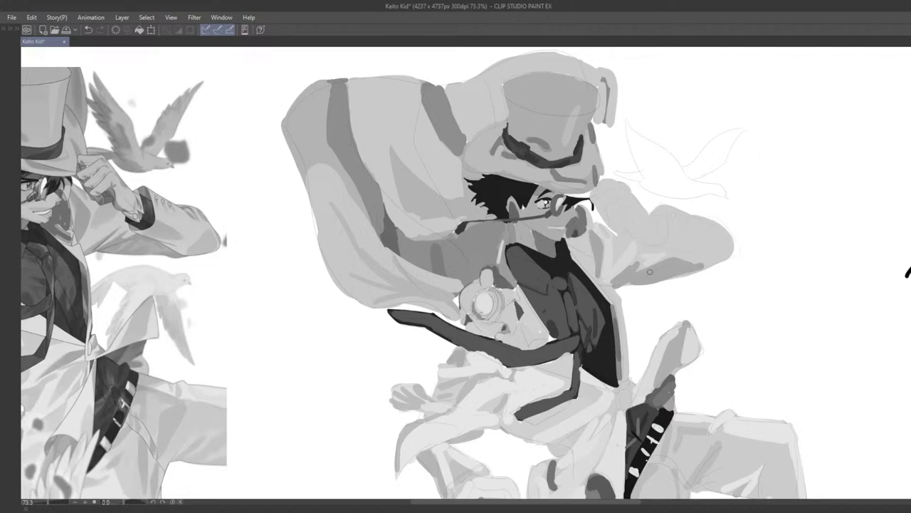
Shape the inner end of the sleeve shadow with light grey fold strokes near the armpit, undoing unwanted strokes
key(ctrl+z)
mouse_move(633, 260)
mouse_down()
mouse_move(605, 290)
mouse_move(617, 284)
mouse_up()
key(ctrl+z)
key(ctrl+z)
drag(621, 232, 610, 227)
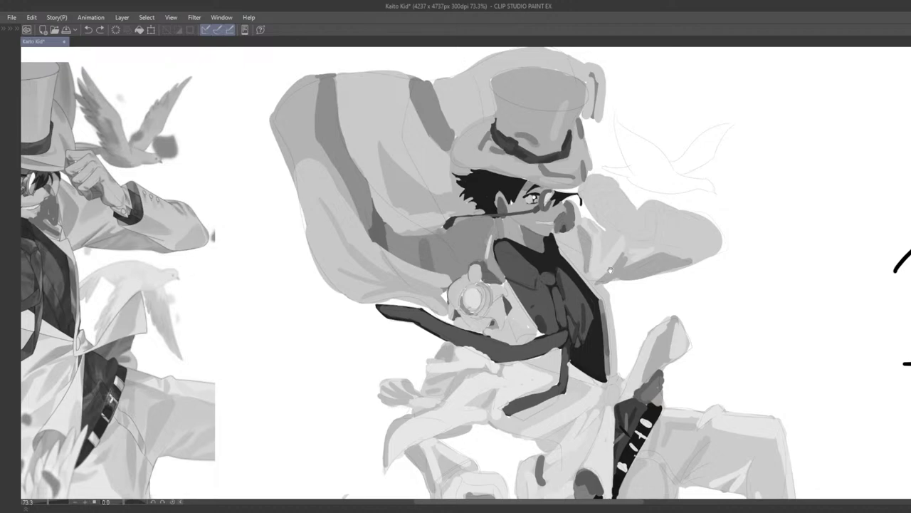
drag(615, 275, 583, 304)
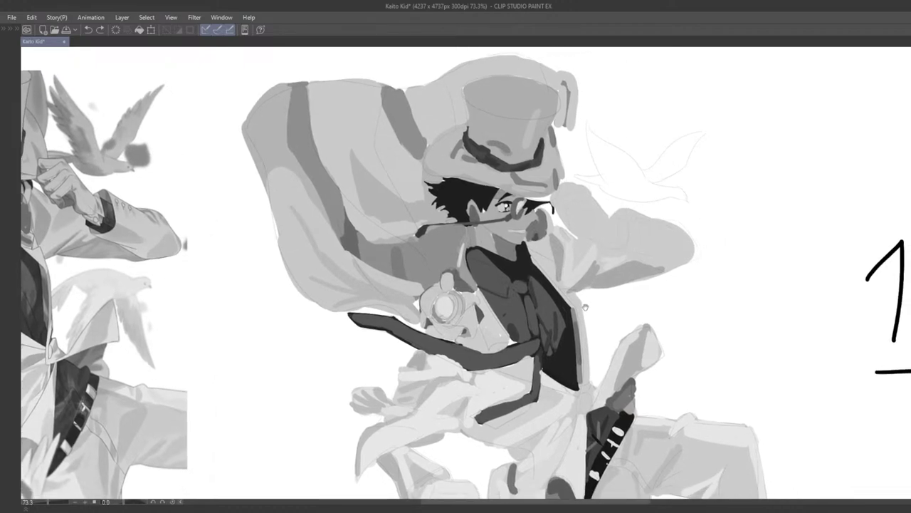
mouse_move(588, 307)
mouse_down()
mouse_move(582, 320)
mouse_move(604, 279)
mouse_move(598, 288)
mouse_up()
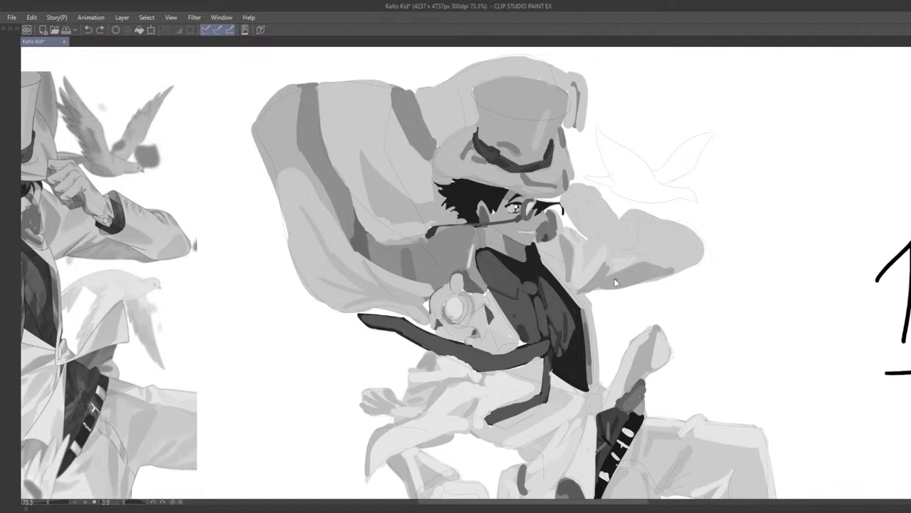
Paint a darker grey crease where the raised sleeve meets the coat's shoulder, undoing failed strokes
mouse_move(628, 264)
mouse_down()
mouse_move(576, 292)
mouse_move(587, 285)
mouse_up()
key(ctrl+z)
key(ctrl+z)
drag(640, 263, 677, 269)
key(ctrl+z)
key(ctrl+z)
key(ctrl+z)
scroll(665, 282, down, 4)
scroll(665, 284, down, 4)
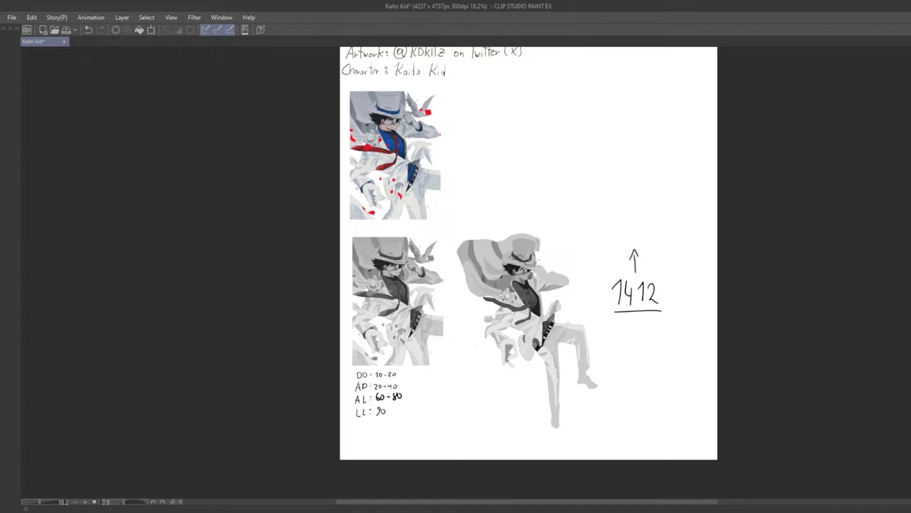
Extend the dark crease strokes along the inner end of the raised sleeve's underside
scroll(471, 278, up, 5)
scroll(567, 275, down, 2)
drag(688, 275, 586, 259)
scroll(586, 259, up, 1)
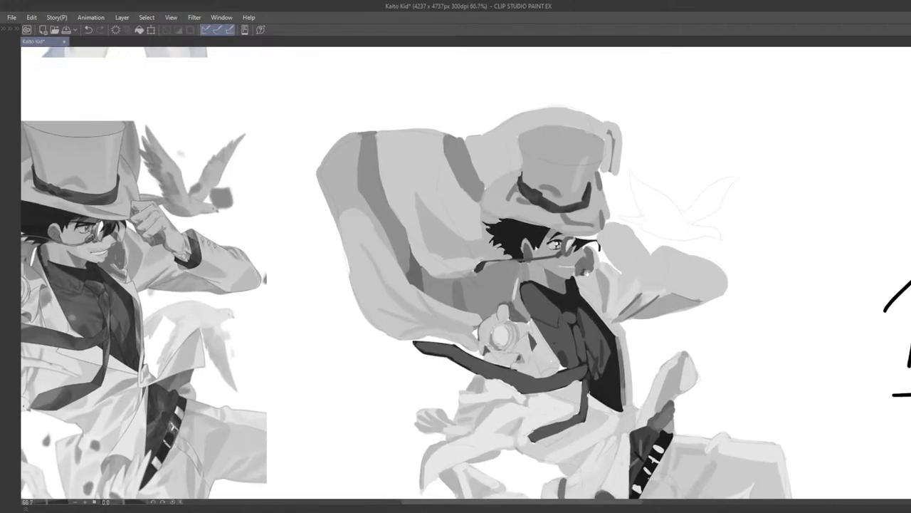
scroll(586, 273, down, 1)
drag(636, 290, 535, 267)
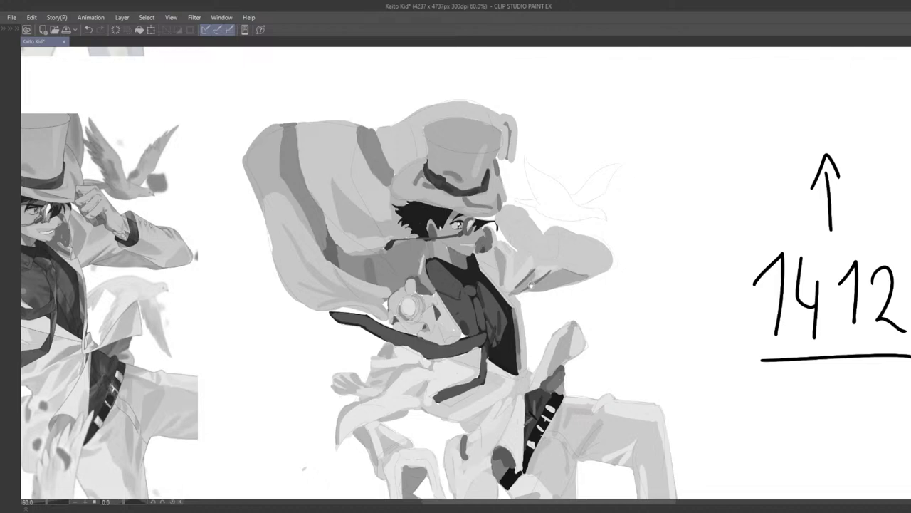
mouse_move(551, 315)
mouse_down()
mouse_move(518, 304)
mouse_move(505, 315)
mouse_move(533, 328)
mouse_move(495, 299)
mouse_move(463, 362)
mouse_move(527, 336)
mouse_move(598, 338)
mouse_move(535, 333)
mouse_up()
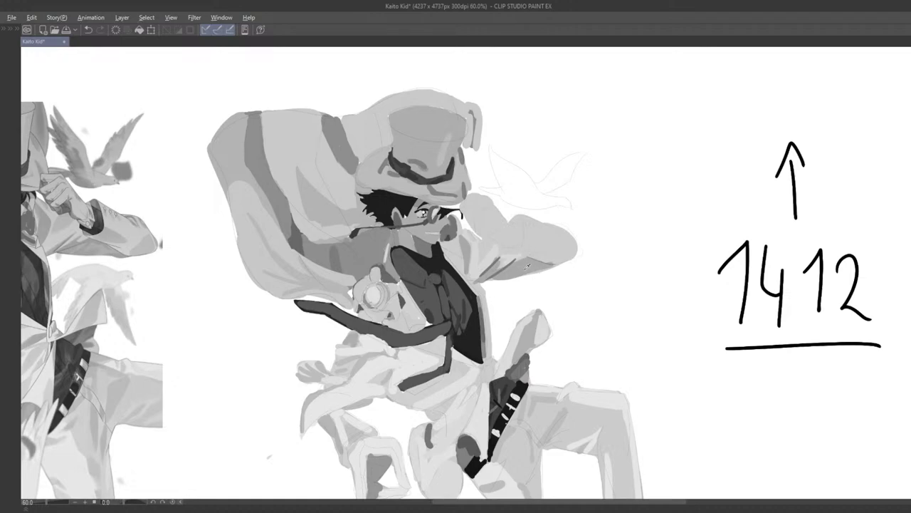
Paint a mid grey shadow patch on the elbow of the raised sleeve, undoing rejected strokes
mouse_move(558, 266)
mouse_down()
mouse_move(580, 249)
mouse_move(571, 256)
mouse_move(628, 248)
mouse_move(581, 249)
mouse_move(617, 246)
mouse_move(616, 232)
mouse_up()
key(ctrl+z)
key(ctrl+z)
key(ctrl+z)
scroll(607, 238, down, 3)
drag(628, 201, 639, 182)
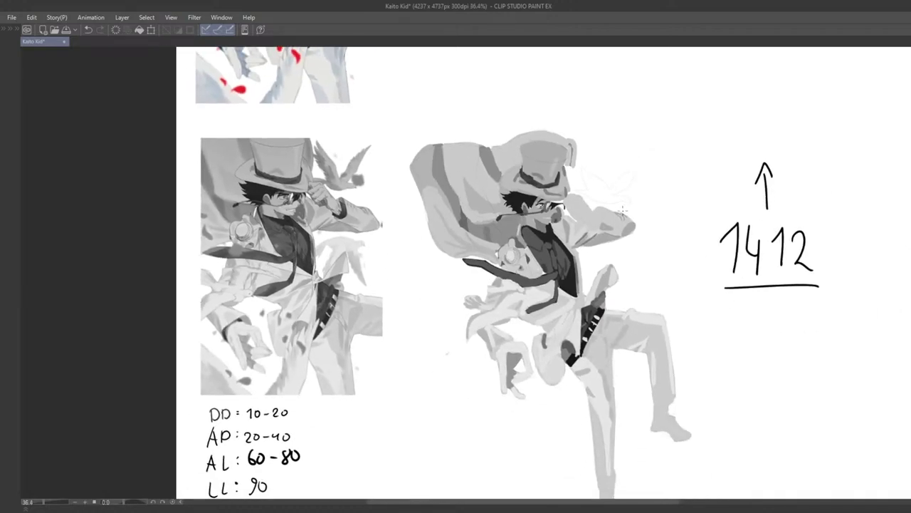
Paint the dark grey cuff at the wrist end of the raised sleeve
scroll(624, 206, up, 3)
alt+click(583, 242)
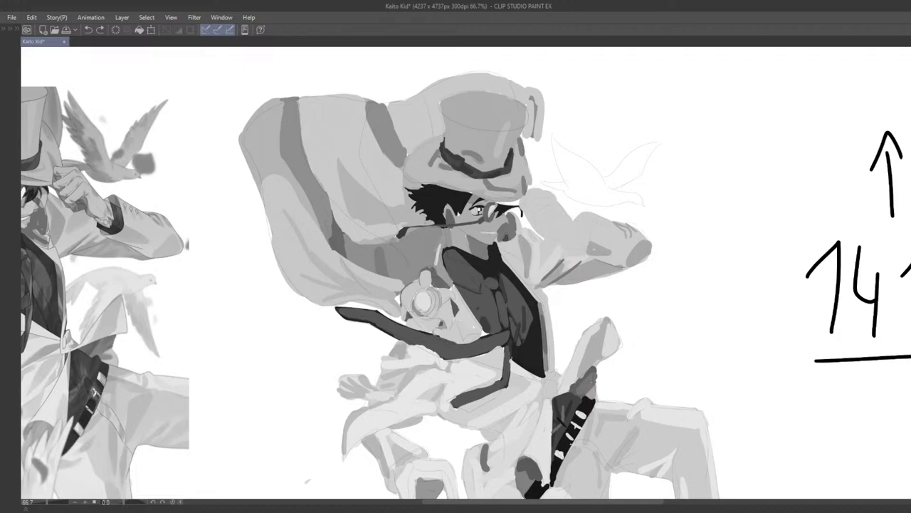
mouse_move(583, 224)
mouse_down()
mouse_move(571, 248)
mouse_move(583, 226)
mouse_move(575, 250)
mouse_move(601, 223)
mouse_up()
scroll(590, 241, down, 3)
scroll(602, 224, up, 3)
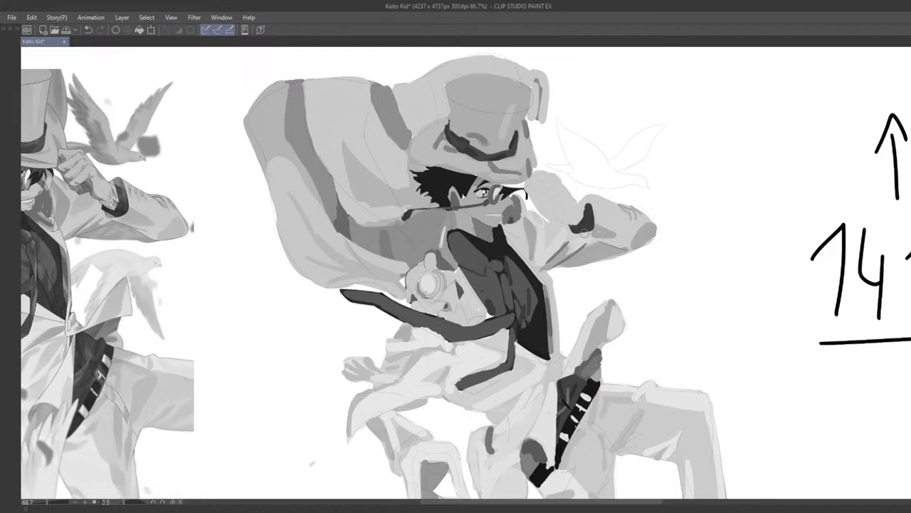
mouse_move(584, 232)
mouse_down()
mouse_move(595, 241)
mouse_move(572, 247)
mouse_up()
Touch up the forearm folds beside the dark cuff, comparing the whole figure with the reference
alt+click(619, 239)
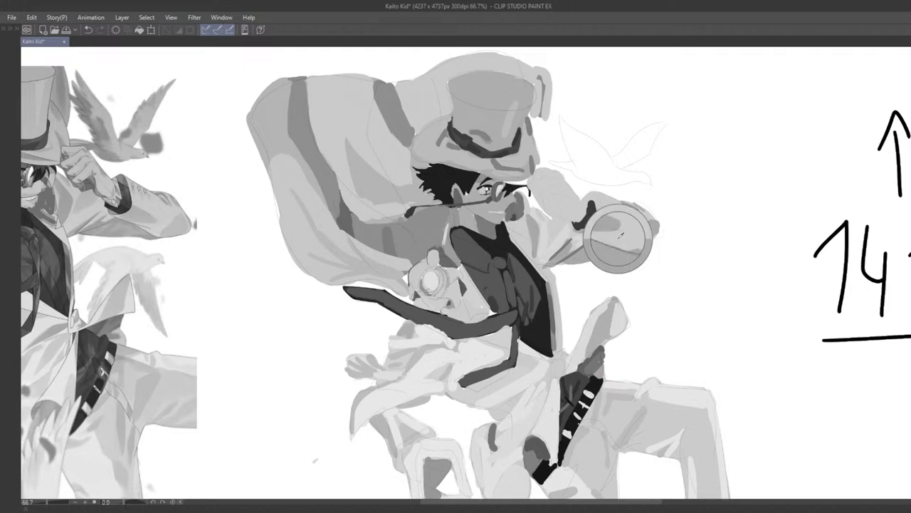
scroll(581, 239, down, 4)
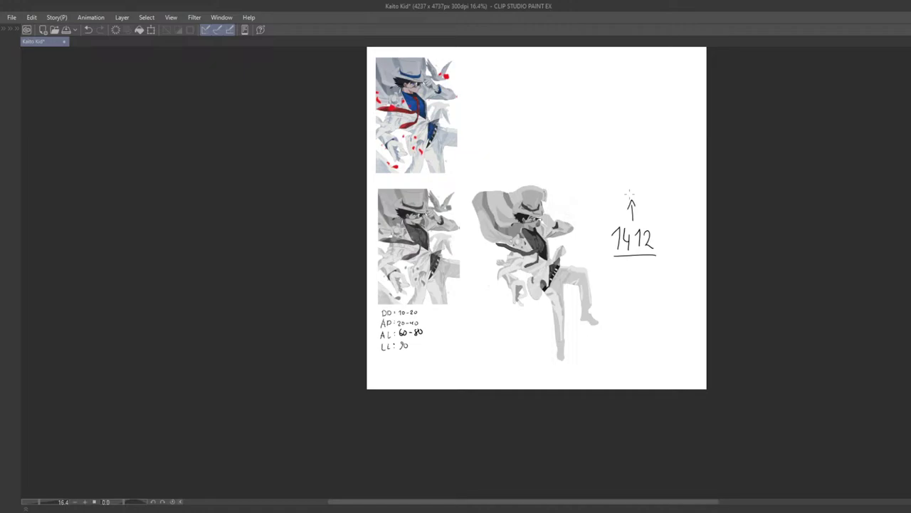
scroll(474, 279, up, 10)
drag(475, 328, 449, 350)
scroll(456, 342, down, 3)
drag(483, 312, 371, 457)
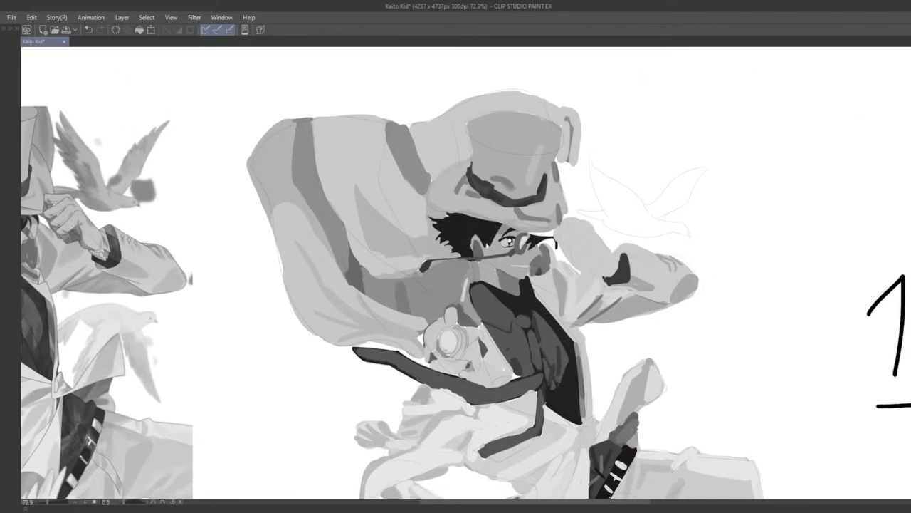
scroll(448, 353, up, 3)
drag(470, 372, 515, 382)
scroll(558, 381, down, 2)
drag(609, 305, 625, 295)
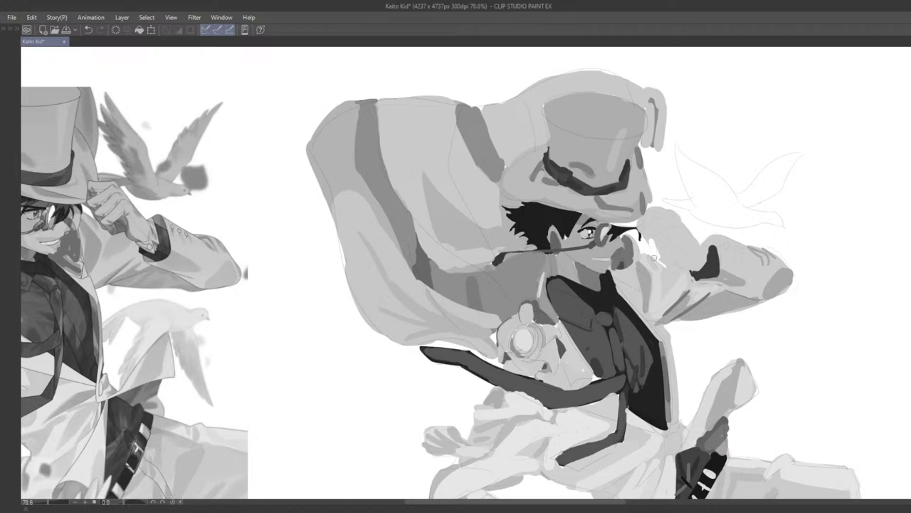
Paint a mid grey shadow patch on the palm of the hand raised to the hat, undoing failed strokes
key(ctrl+z)
drag(679, 275, 682, 274)
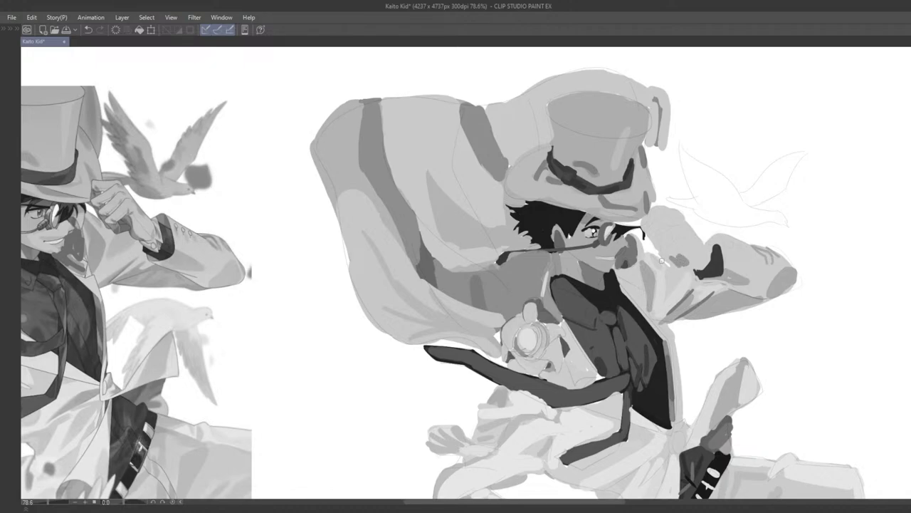
key(ctrl+z)
drag(658, 242, 669, 265)
key(ctrl+z)
scroll(676, 271, up, 4)
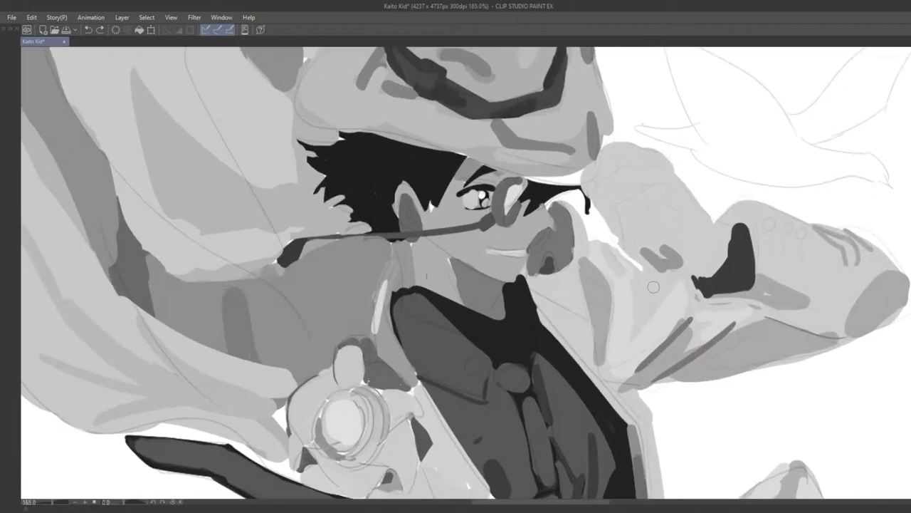
key(ctrl+z)
mouse_move(644, 247)
mouse_down()
mouse_move(666, 259)
mouse_move(662, 239)
mouse_move(650, 246)
mouse_up()
key(ctrl+z)
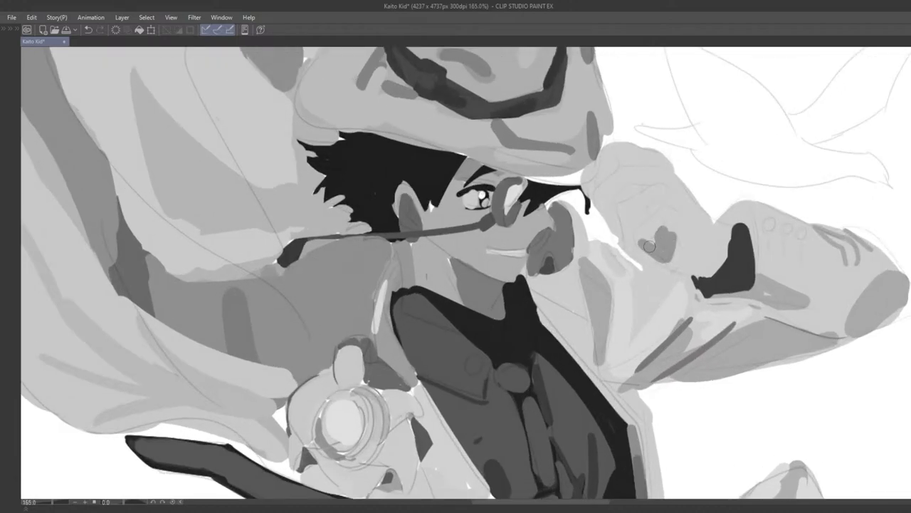
Add a grey shadow stroke along the fingers beside the palm shadow of the raised hand
scroll(637, 268, down, 2)
scroll(661, 243, down, 2)
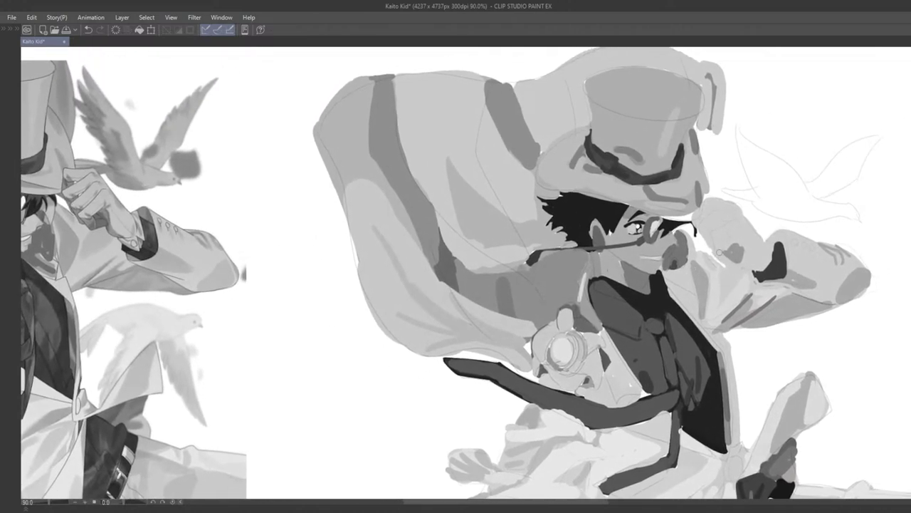
key(ctrl+z)
mouse_move(716, 237)
mouse_down()
mouse_move(718, 255)
mouse_move(733, 251)
mouse_move(724, 229)
mouse_up()
key(ctrl+z)
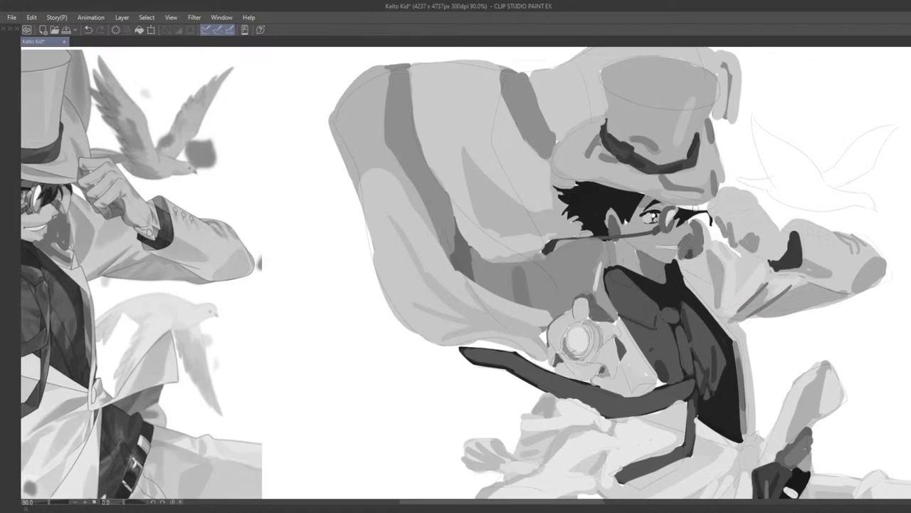
Paint shadow strokes on the fingertips below the hat brim, undoing rejected attempts
key(ctrl+z)
mouse_move(724, 199)
mouse_down()
mouse_move(716, 233)
mouse_move(711, 206)
mouse_up()
key(ctrl+z)
key(ctrl+z)
key(ctrl+z)
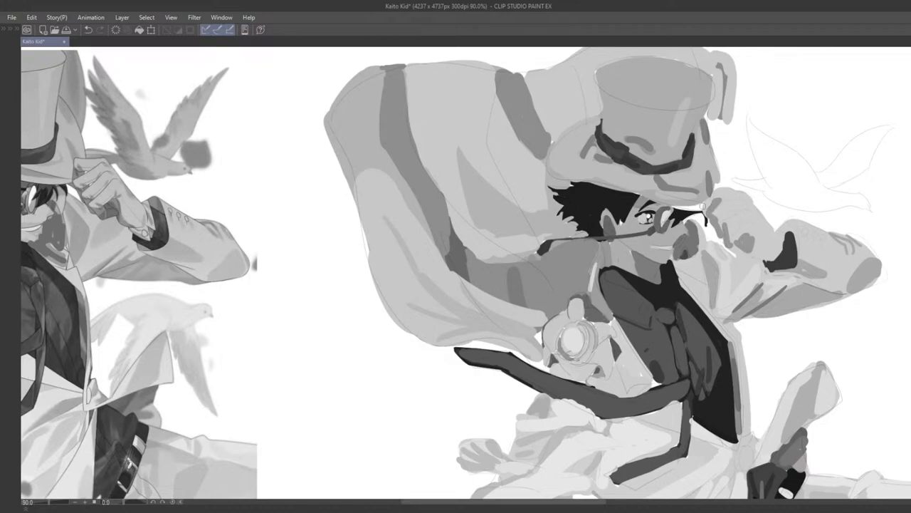
key(ctrl+z)
mouse_move(704, 211)
mouse_down()
mouse_move(705, 224)
mouse_move(732, 225)
mouse_move(719, 225)
mouse_up()
scroll(707, 217, down, 2)
scroll(720, 227, up, 3)
scroll(723, 226, down, 2)
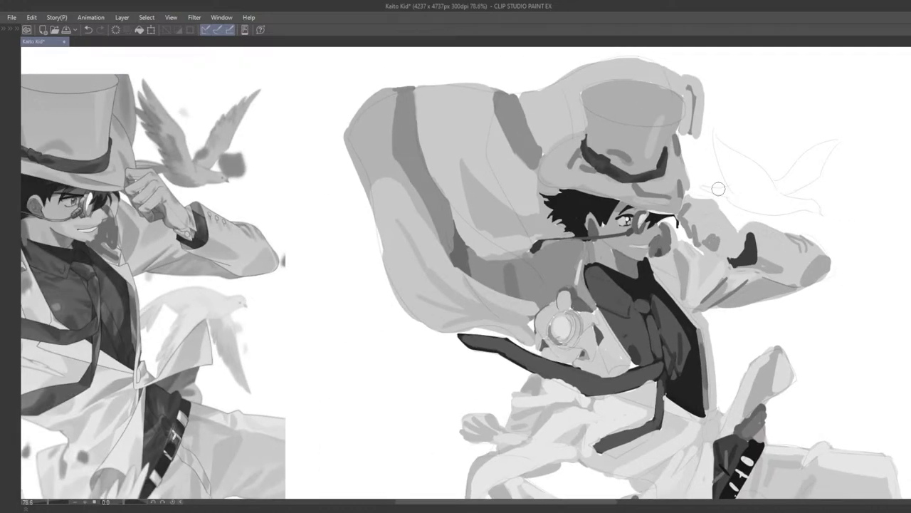
Paint a grey shadow stroke along the back of the raised hand, comparing versions with undo and redo
key(ctrl+z)
drag(712, 195, 732, 215)
key(ctrl+z)
key(ctrl+z)
drag(715, 212, 731, 231)
key(ctrl+z)
key(ctrl+y)
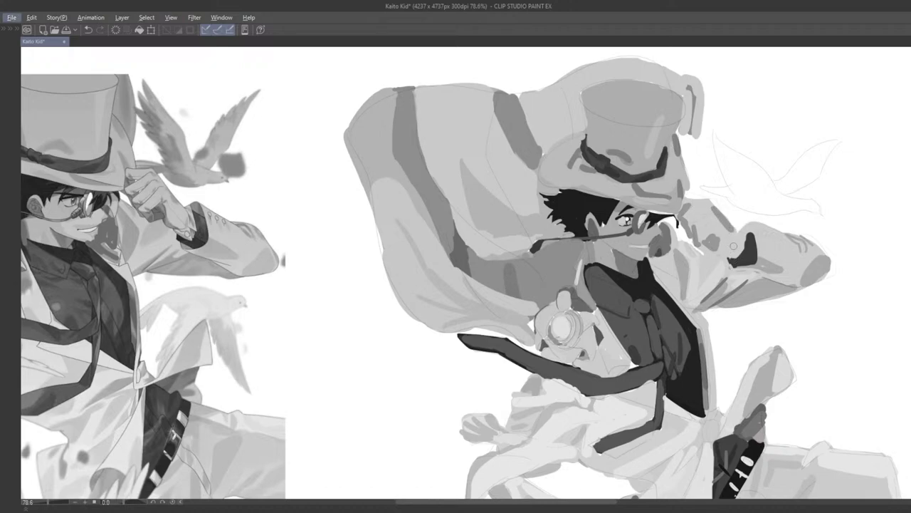
Darken the core of the palm shadow on the raised hand, undoing unwanted strokes
alt+click(714, 250)
key(ctrl+z)
mouse_move(709, 239)
mouse_down()
mouse_move(701, 242)
mouse_move(715, 242)
mouse_up()
key(ctrl+z)
key(ctrl+z)
alt+click(707, 245)
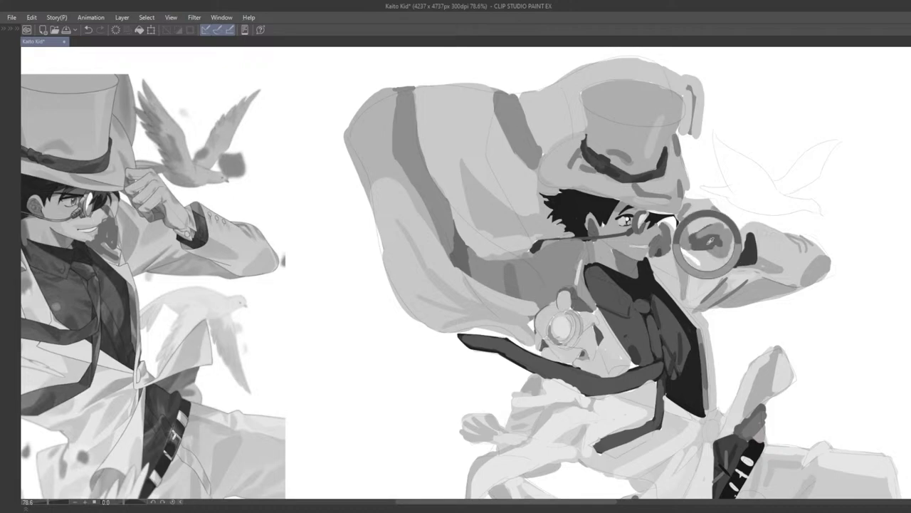
Draw a thin line with a small round button at the wrist beside the dark cuff, undoing failed strokes
scroll(708, 254, down, 3)
drag(704, 253, 713, 220)
scroll(651, 232, up, 3)
scroll(675, 241, up, 2)
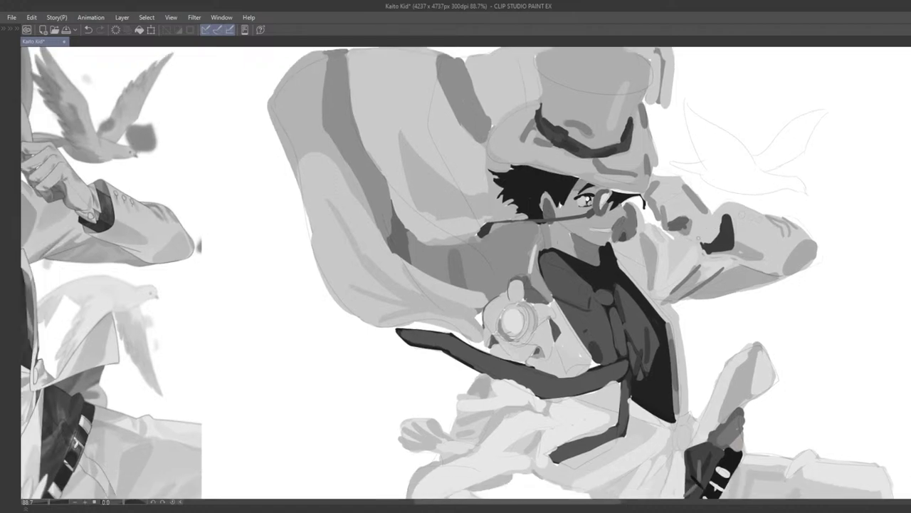
scroll(706, 245, down, 2)
scroll(705, 244, up, 2)
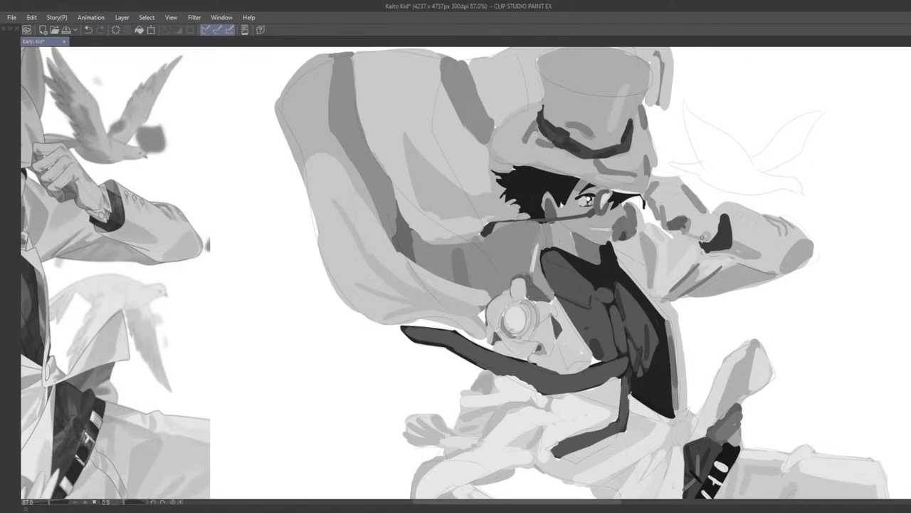
key(ctrl+z)
key(ctrl+z)
Compare the painted figure's raised hand, sleeve and overall values with the greyscale reference
scroll(704, 234, down, 5)
drag(796, 206, 674, 195)
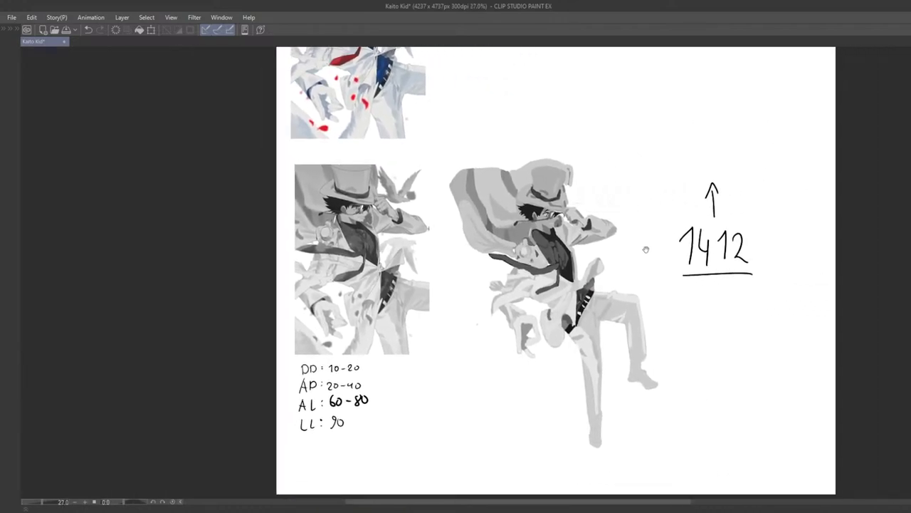
scroll(646, 252, down, 1)
drag(636, 266, 628, 263)
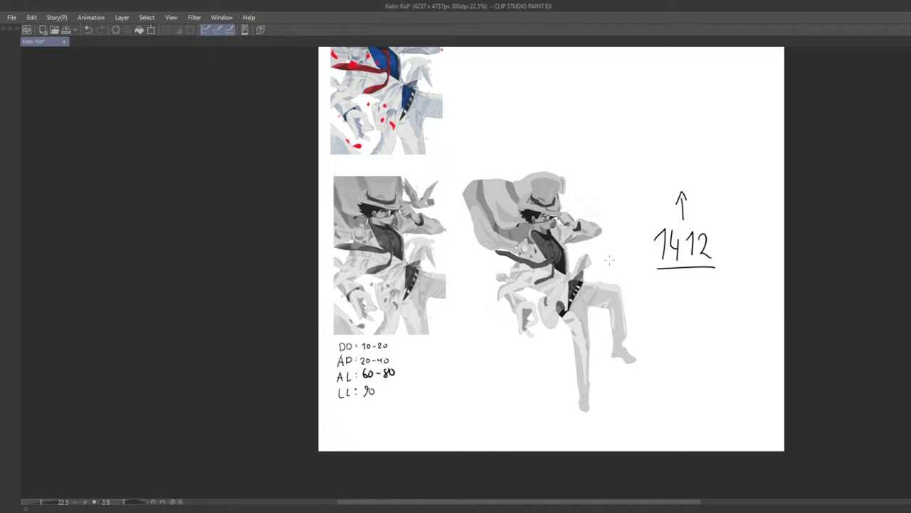
scroll(475, 273, up, 8)
scroll(617, 256, down, 2)
scroll(616, 281, down, 1)
drag(617, 281, 591, 313)
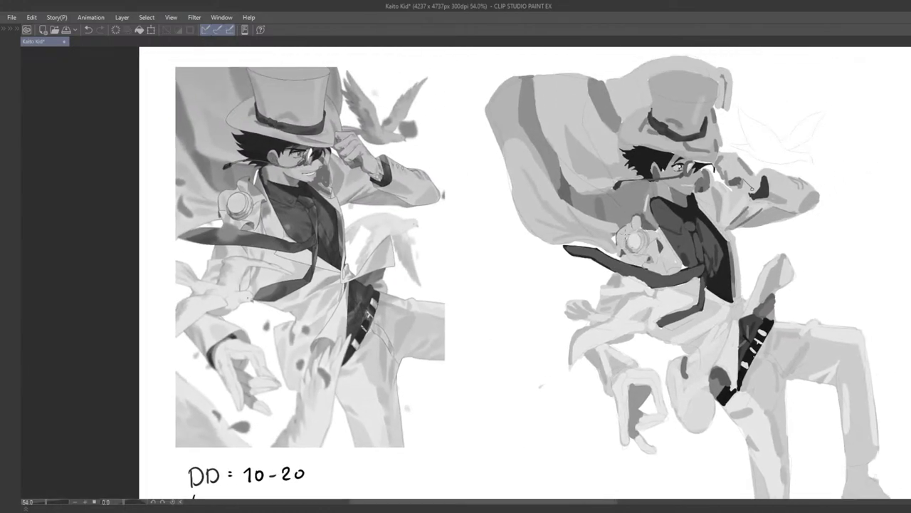
scroll(620, 285, up, 1)
scroll(591, 250, up, 1)
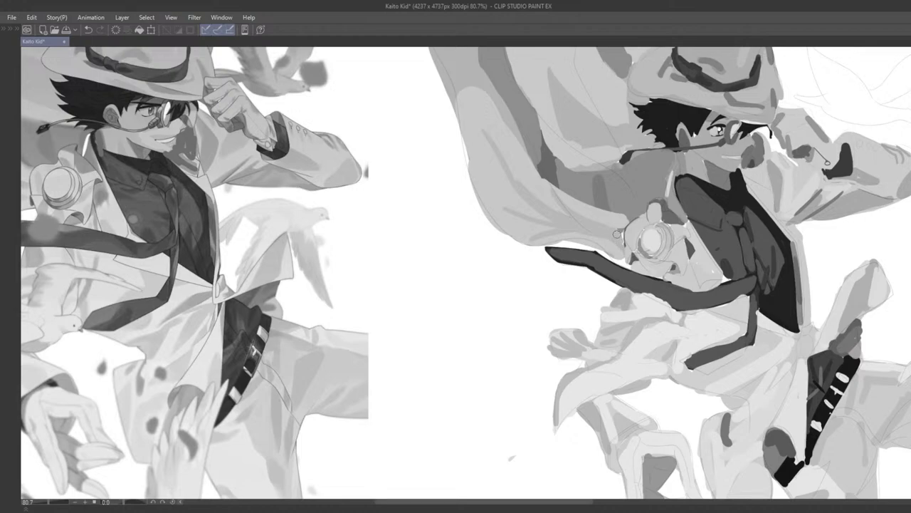
scroll(616, 235, down, 1)
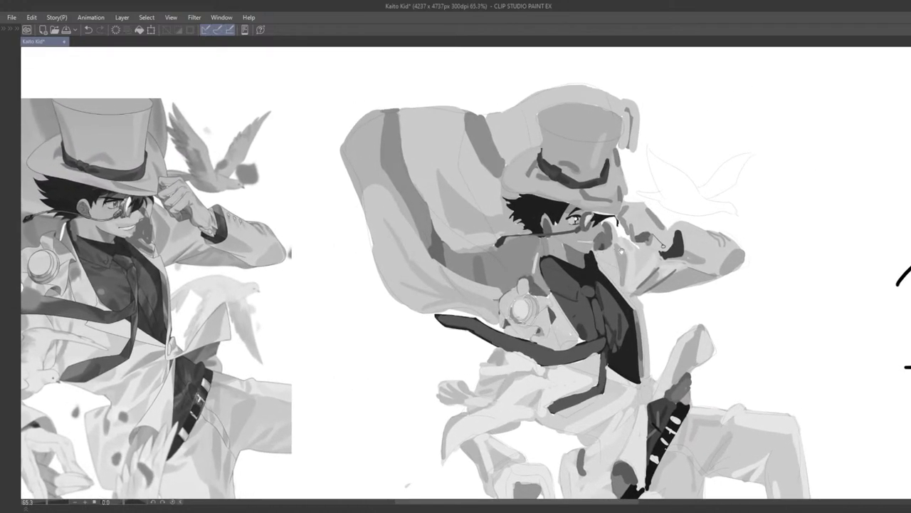
drag(623, 256, 549, 333)
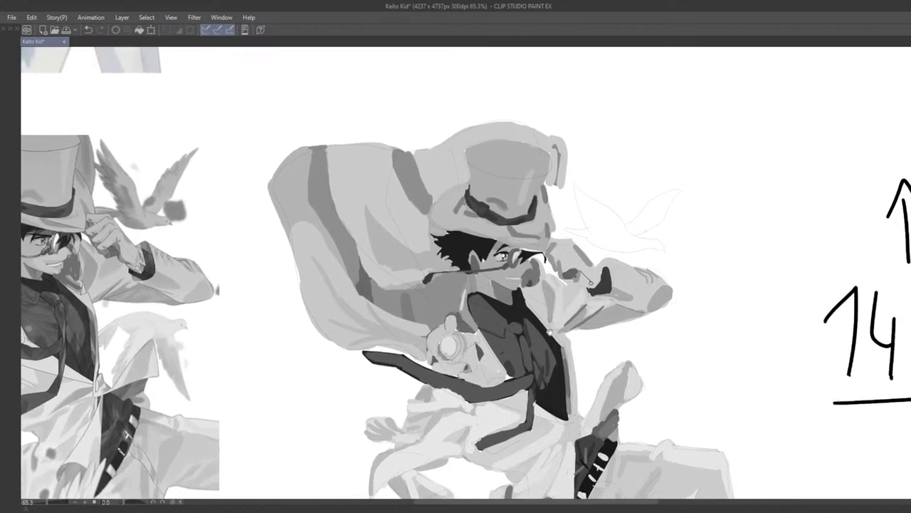
drag(576, 292, 616, 282)
scroll(606, 275, up, 1)
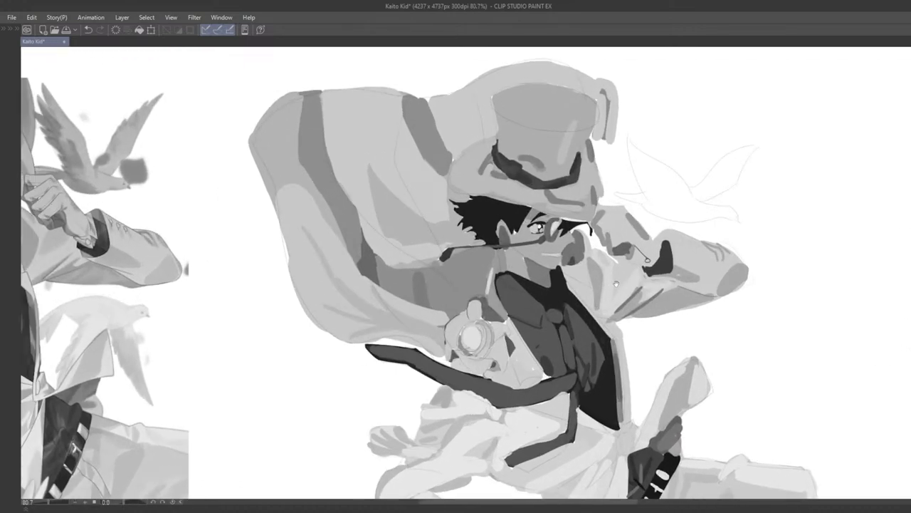
Fill the gap between the raised hand and dark cuff with the hand's light grey, undoing unwanted strokes
drag(650, 252, 647, 249)
alt+click(647, 244)
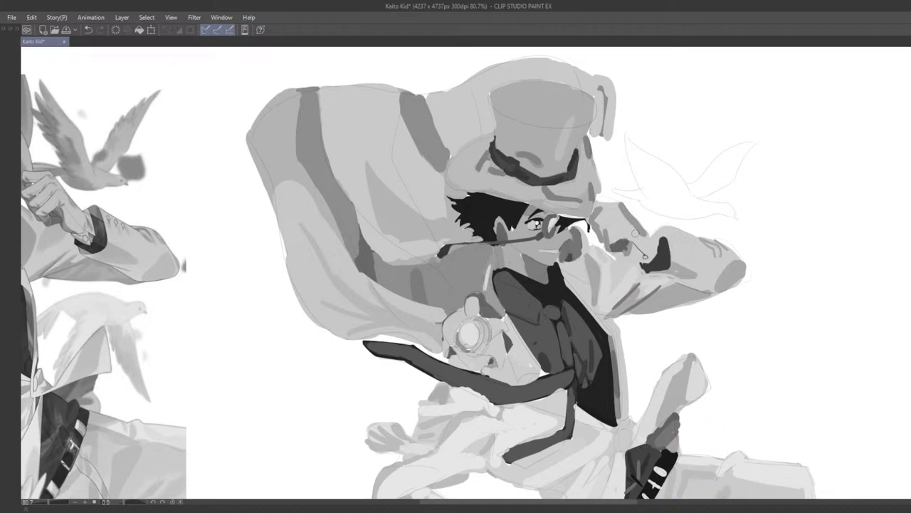
key(ctrl+z)
drag(620, 211, 650, 239)
key(ctrl+z)
mouse_move(643, 244)
mouse_down()
mouse_move(644, 230)
mouse_move(645, 260)
mouse_up()
drag(662, 234, 671, 253)
Compare the latest wrist and cuff strokes by undoing and redoing them
key(ctrl+z)
key(ctrl+z)
key(ctrl+z)
key(ctrl+z)
key(ctrl+y)
key(ctrl+z)
key(ctrl+y)
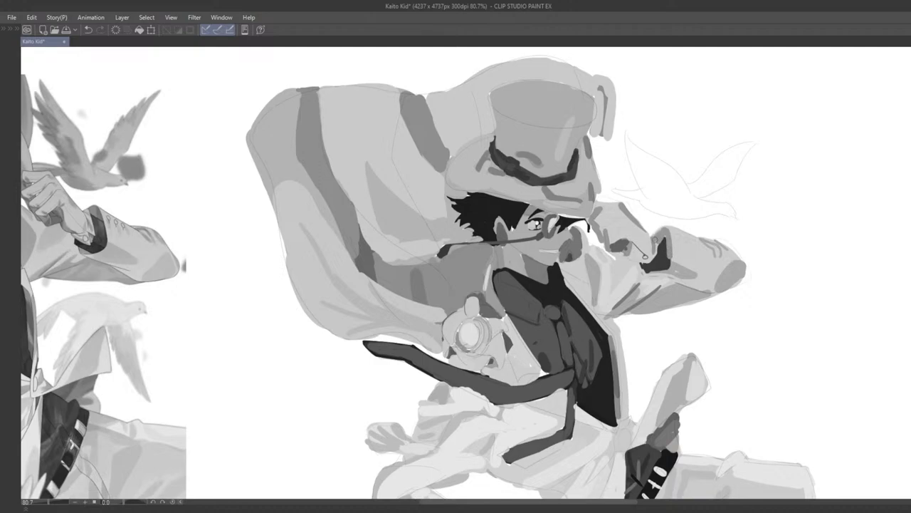
Reshape the dark cuff so its lower end wraps beneath the wrist button, undoing failed strokes
drag(663, 252, 664, 249)
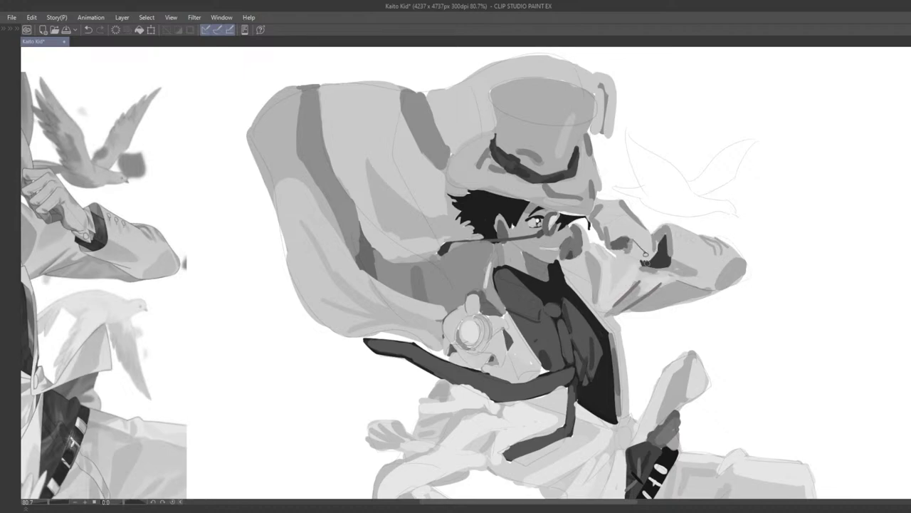
key(ctrl+z)
key(ctrl+z)
mouse_move(641, 261)
mouse_down()
mouse_move(655, 254)
mouse_move(649, 237)
mouse_up()
key(ctrl+z)
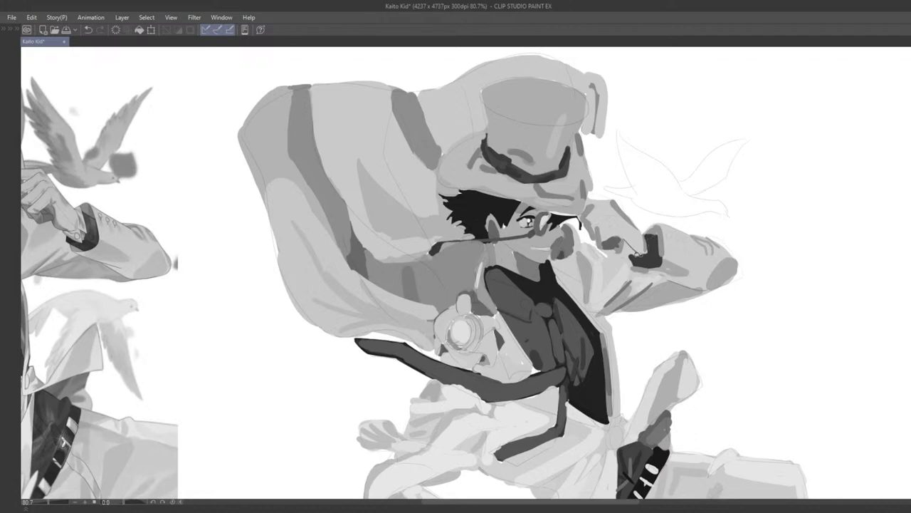
Draw a thin dark cord trailing from the end of the monocle chain across the cape
mouse_move(471, 254)
mouse_down()
mouse_move(409, 249)
mouse_move(313, 160)
mouse_move(347, 130)
mouse_up()
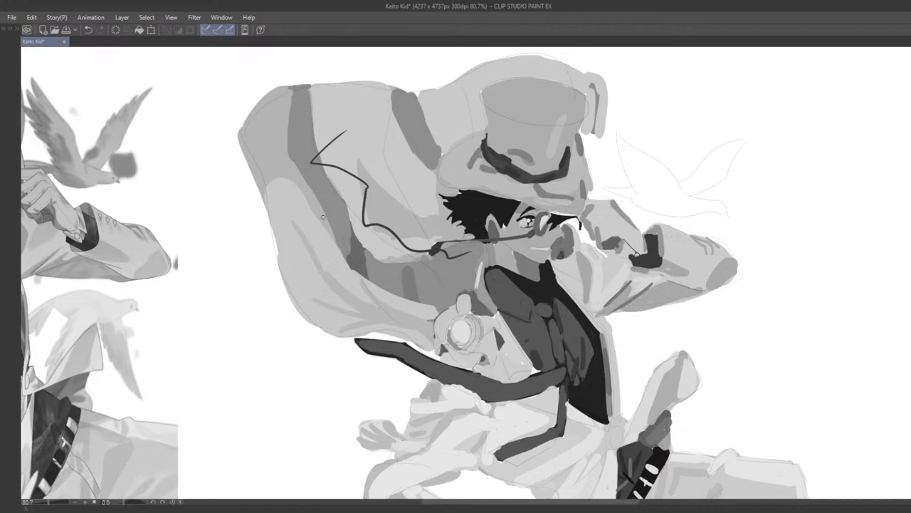
Clean up the dark cuff's lower edge and add small vertical button marks on the sleeve beside it
drag(555, 322, 575, 282)
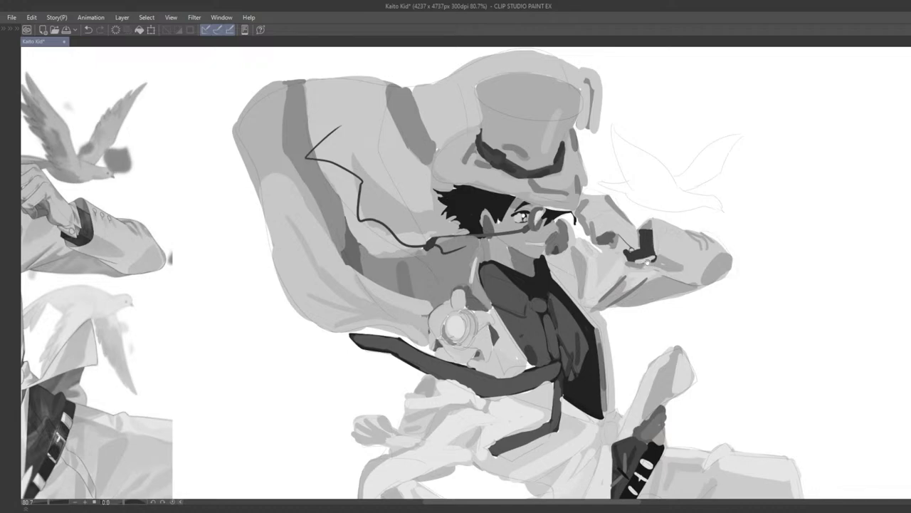
key(ctrl+z)
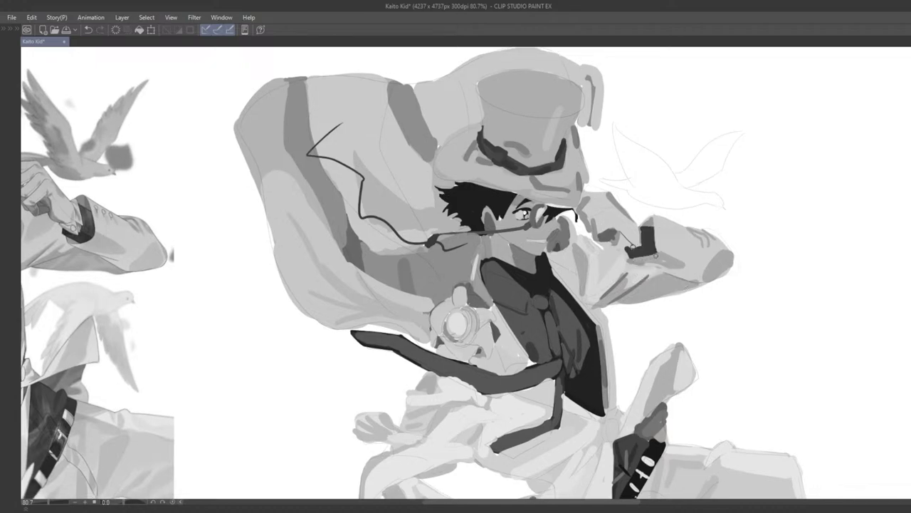
drag(657, 271, 641, 267)
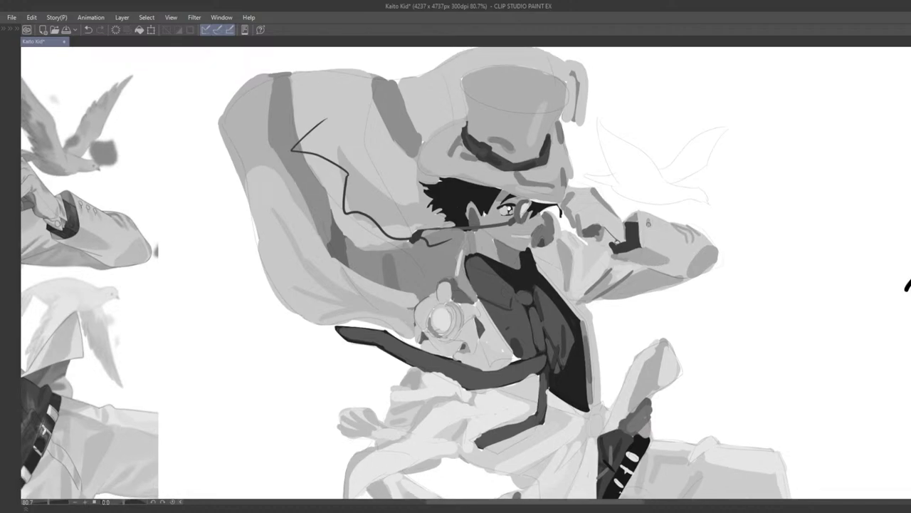
scroll(667, 251, down, 6)
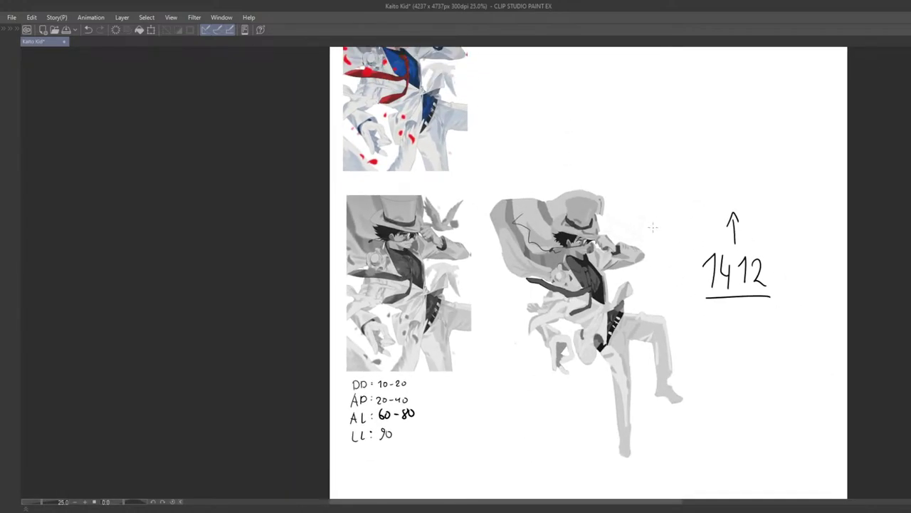
scroll(670, 224, up, 6)
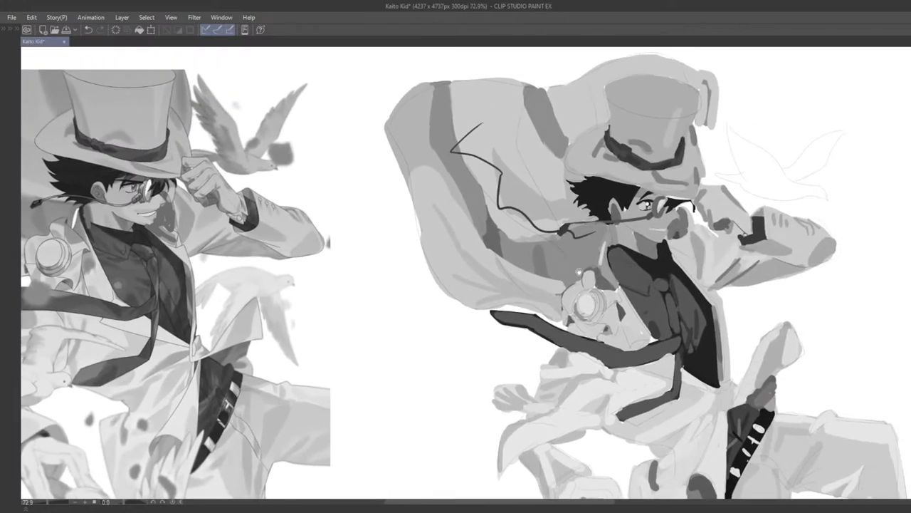
drag(657, 262, 612, 268)
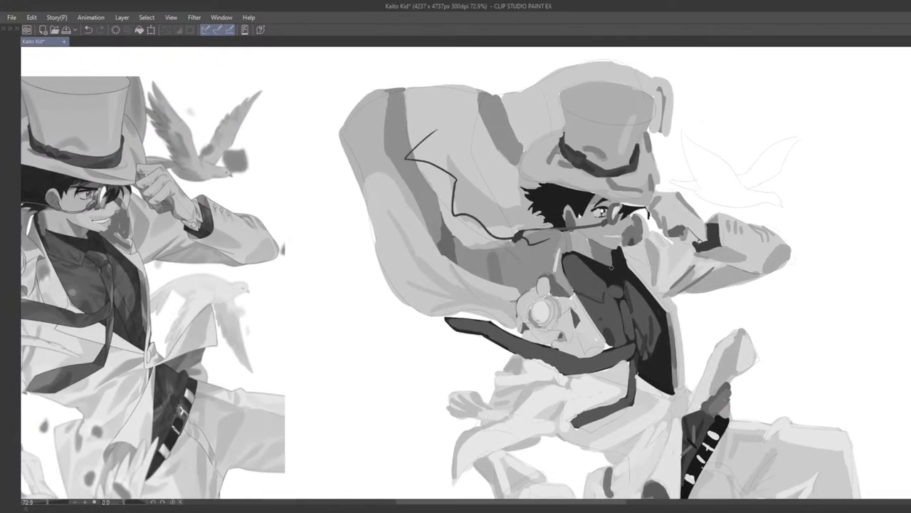
Draw a short thin finger line on the raised hand, undoing unwanted strokes
scroll(683, 250, up, 3)
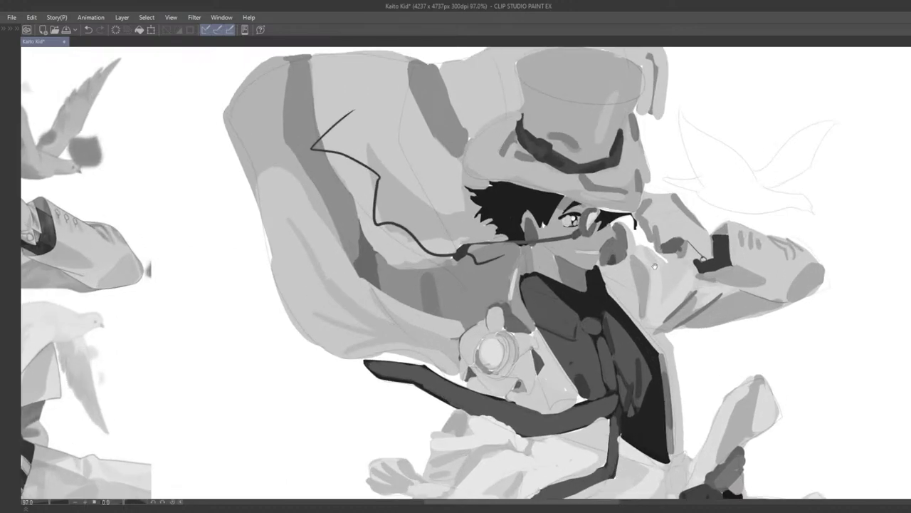
drag(655, 266, 671, 295)
drag(725, 280, 702, 280)
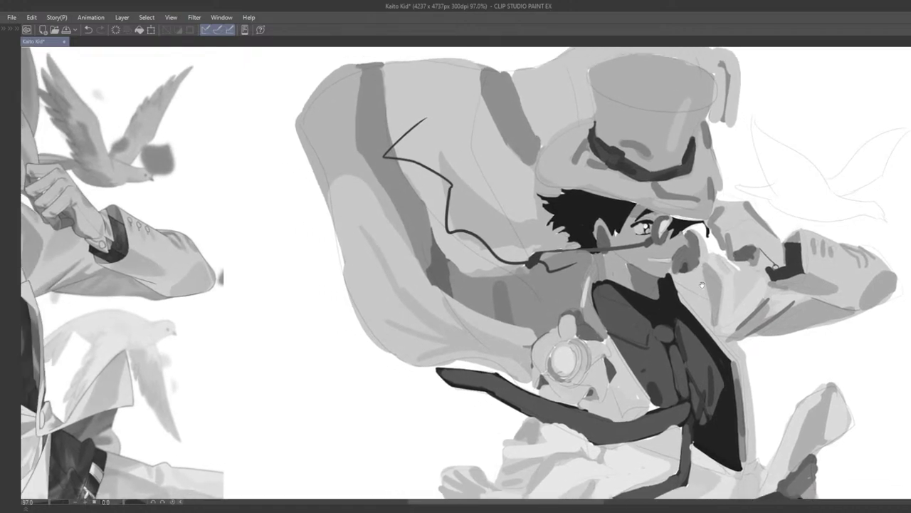
key(ctrl+z)
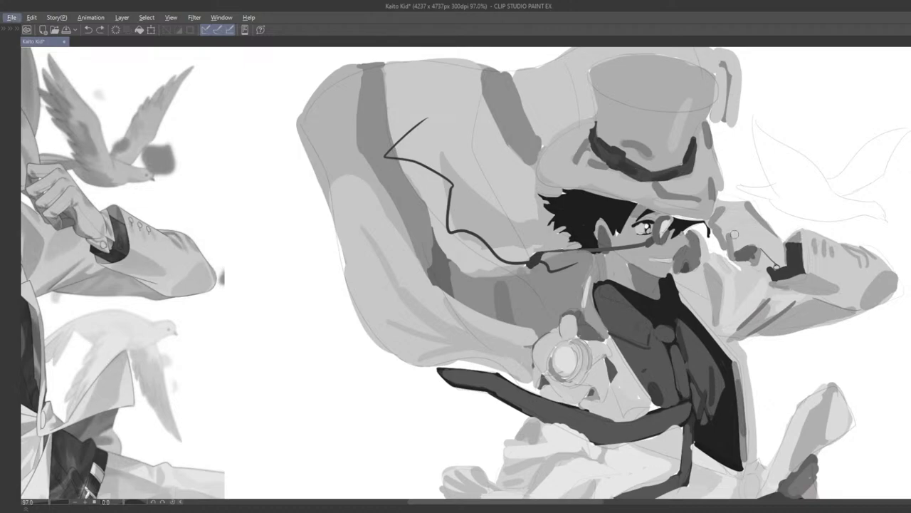
drag(738, 228, 754, 221)
key(ctrl+z)
drag(729, 226, 694, 218)
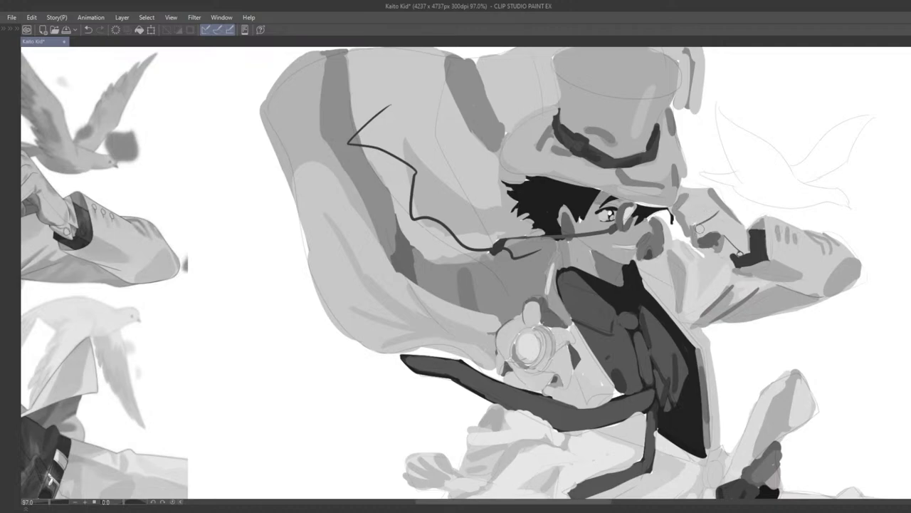
Add more thin lines separating the fingers of the raised hand, undoing failed strokes
key(Tab)
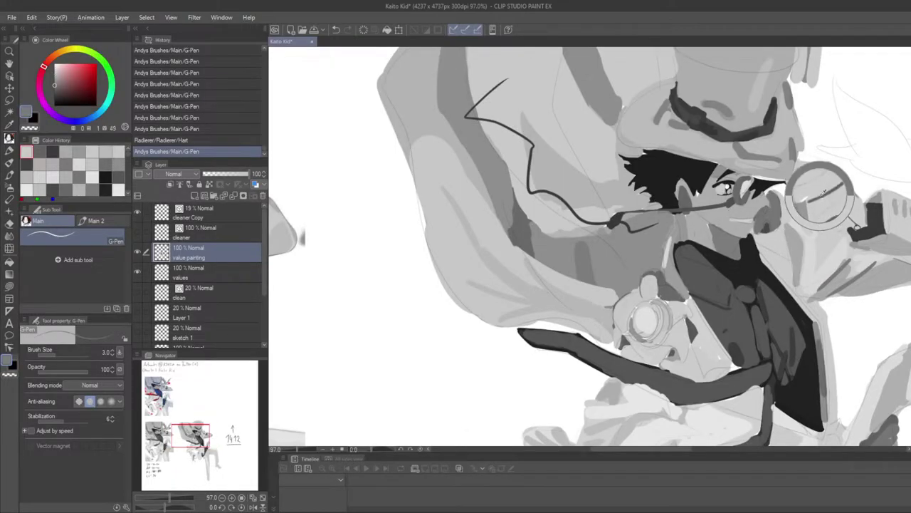
key(Tab)
drag(744, 289, 755, 286)
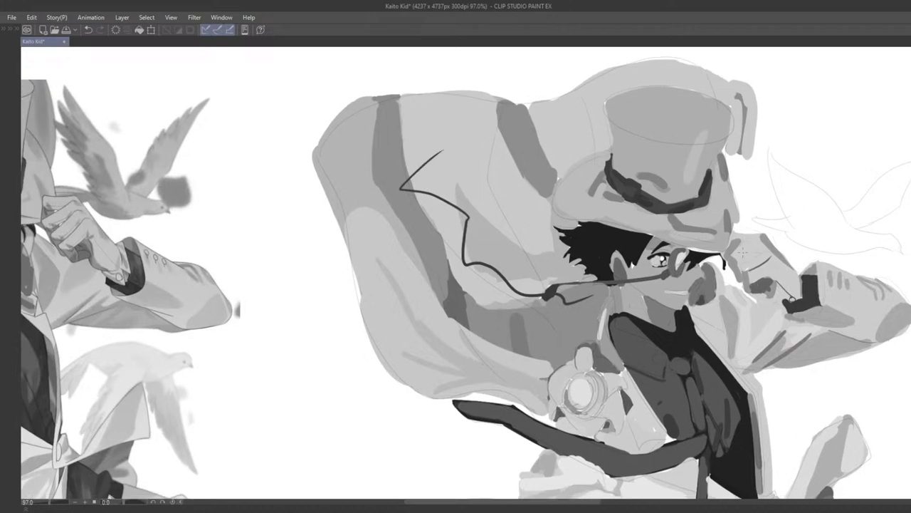
mouse_move(753, 248)
mouse_down()
mouse_move(738, 261)
mouse_move(761, 251)
mouse_move(744, 250)
mouse_move(757, 233)
mouse_move(709, 245)
mouse_up()
key(ctrl+z)
key(ctrl+z)
scroll(746, 265, down, 3)
scroll(710, 244, up, 4)
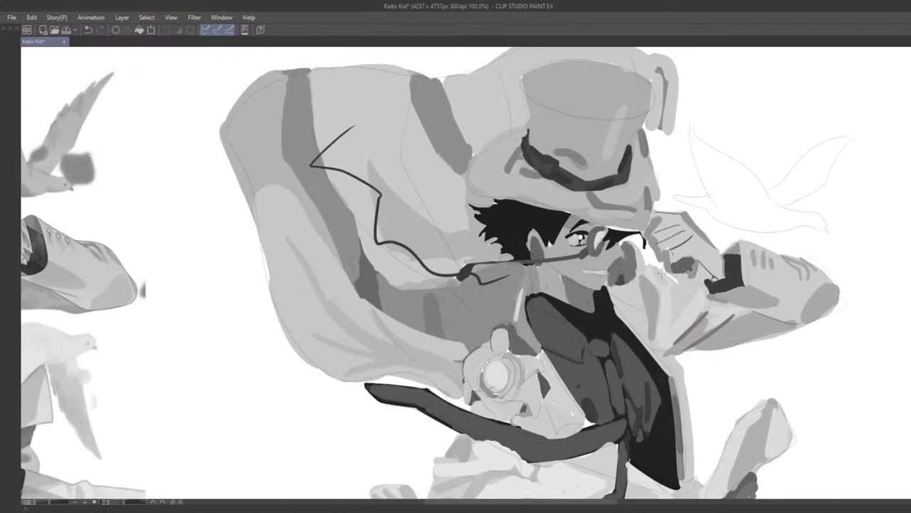
Outline the fingers of the lower hand with thin lines, undoing unwanted strokes
scroll(674, 257, down, 6)
scroll(613, 354, up, 4)
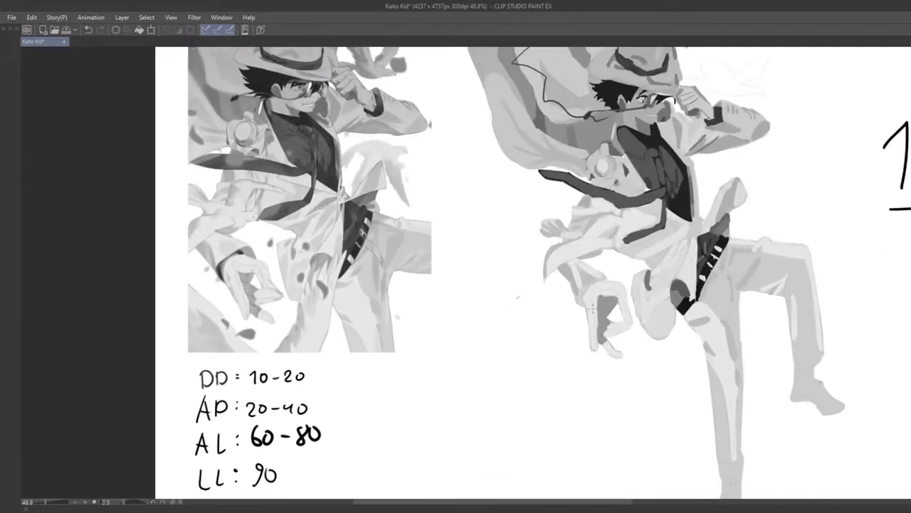
key(ctrl+z)
drag(587, 305, 595, 343)
key(ctrl+z)
mouse_move(591, 289)
mouse_down()
mouse_move(590, 322)
mouse_move(597, 289)
mouse_move(620, 293)
mouse_move(627, 321)
mouse_up()
Compare the whole painted figure's values with the greyscale reference
scroll(629, 322, down, 3)
drag(738, 258, 674, 290)
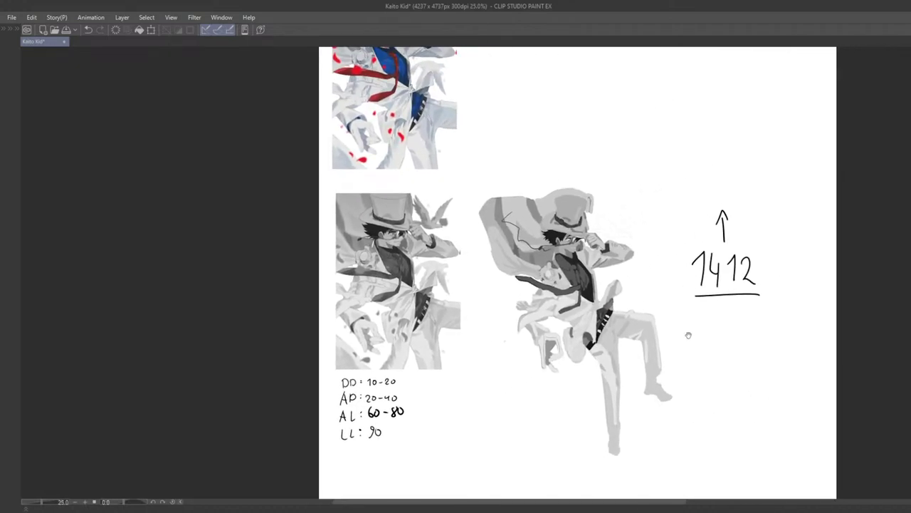
drag(687, 335, 683, 367)
key(ctrl+alt+0)
scroll(670, 348, down, 3)
drag(726, 331, 672, 312)
drag(708, 379, 589, 338)
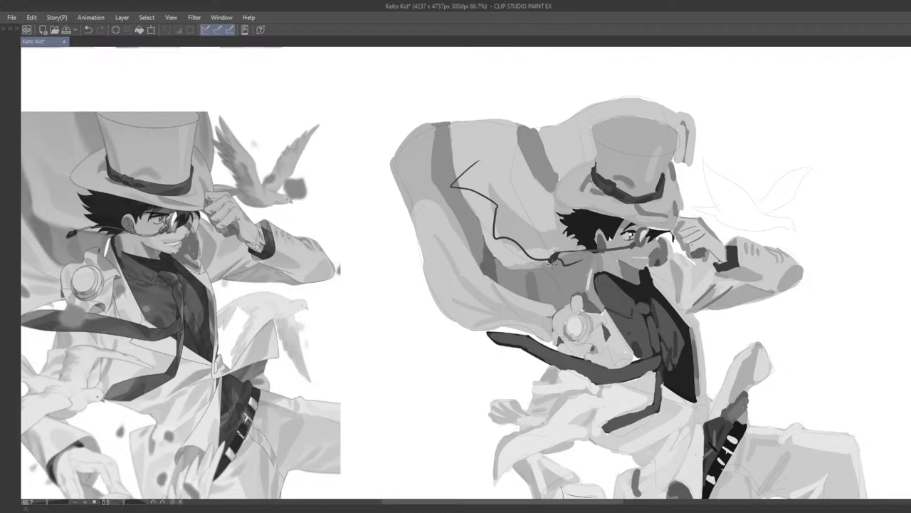
Paint over the thin cord line on the cape with the surrounding sampled greys
alt+click(481, 163)
mouse_move(480, 161)
mouse_down()
mouse_move(456, 201)
mouse_move(444, 174)
mouse_move(467, 176)
mouse_move(483, 200)
mouse_up()
alt+click(447, 188)
alt+click(475, 192)
key(ctrl+z)
mouse_move(497, 214)
mouse_down()
mouse_move(520, 242)
mouse_move(520, 260)
mouse_move(538, 254)
mouse_move(586, 262)
mouse_up()
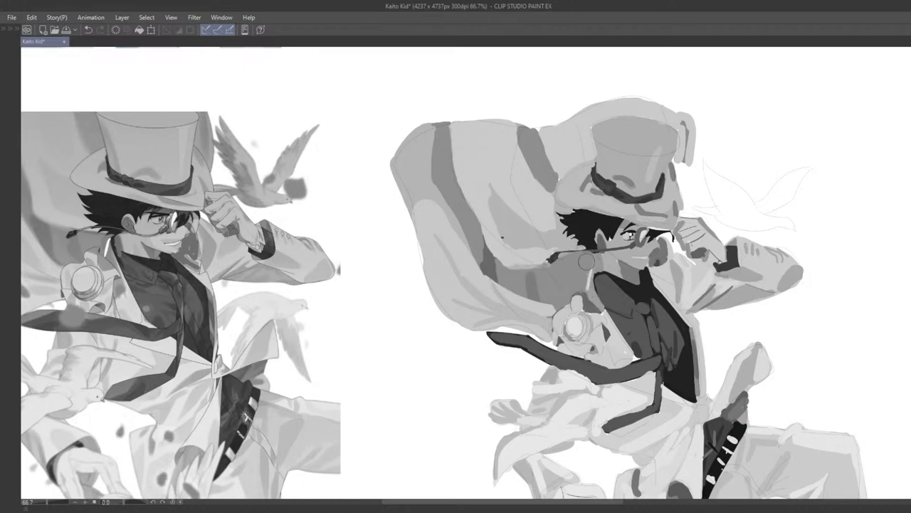
drag(512, 254, 410, 249)
drag(630, 227, 603, 213)
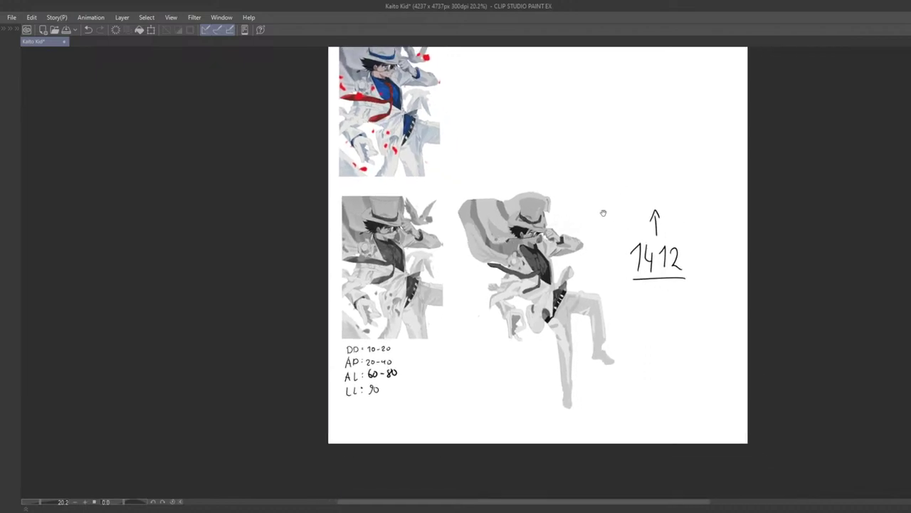
Block in the sketched dove beside the hat with a sampled light grey
scroll(603, 212, up, 4)
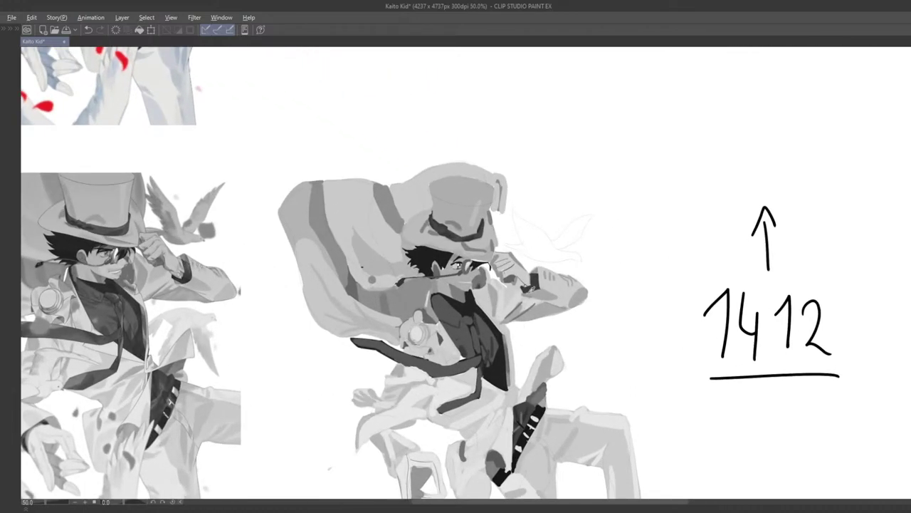
alt+click(517, 280)
mouse_move(523, 246)
mouse_down()
mouse_move(568, 241)
mouse_move(557, 225)
mouse_move(570, 227)
mouse_move(546, 213)
mouse_move(570, 249)
mouse_move(614, 260)
mouse_move(565, 256)
mouse_move(618, 264)
mouse_move(588, 256)
mouse_move(628, 220)
mouse_move(588, 249)
mouse_move(626, 218)
mouse_up()
scroll(570, 237, up, 1)
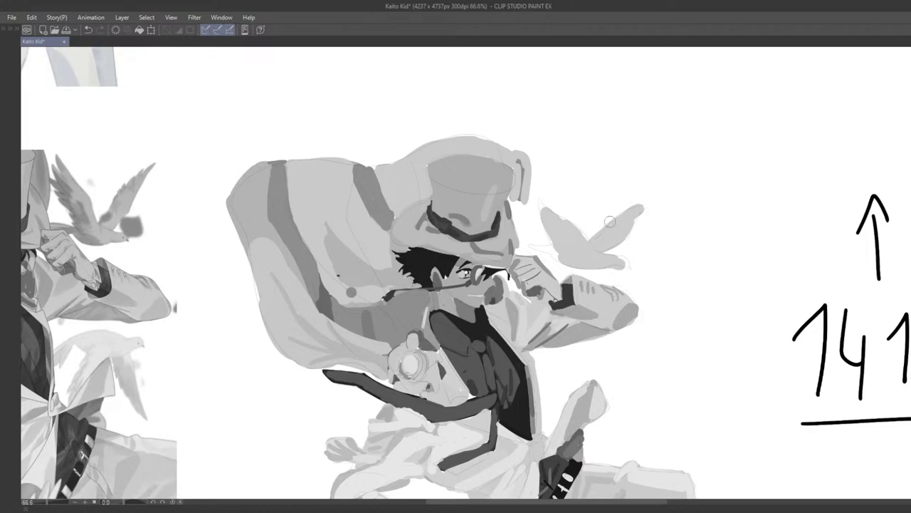
Refine the dove's wing, tail and head silhouette in light grey, undoing failed strokes
drag(539, 202, 580, 235)
key(ctrl+z)
key(ctrl+z)
mouse_move(540, 202)
mouse_down()
mouse_move(550, 228)
mouse_move(571, 242)
mouse_move(550, 209)
mouse_move(584, 246)
mouse_move(534, 247)
mouse_move(563, 262)
mouse_move(626, 265)
mouse_up()
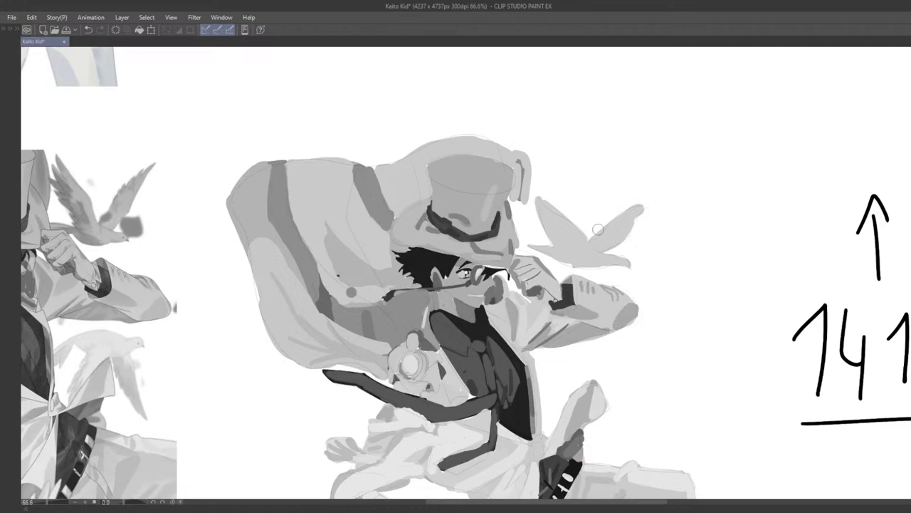
key(ctrl+z)
Darken the dove's silhouette to a mid grey, comparing versions with undo and redo
scroll(628, 232, down, 1)
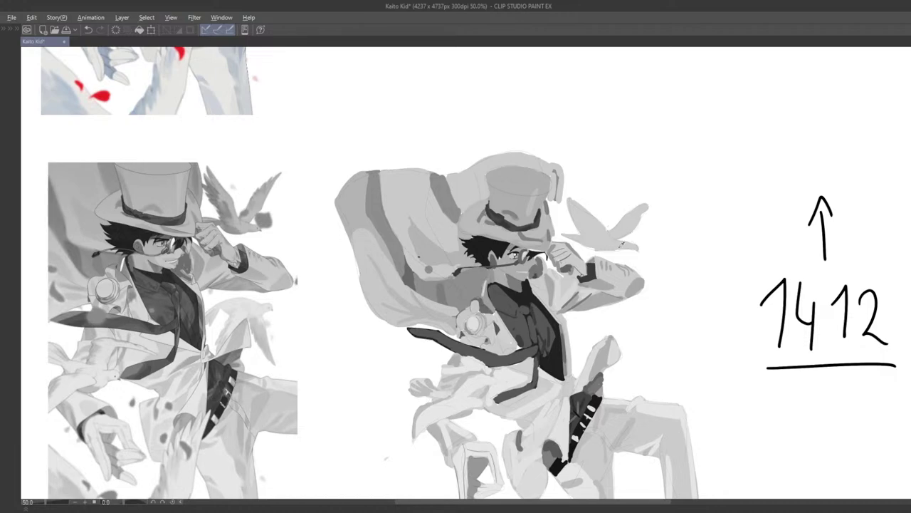
key(ctrl+z)
key(ctrl+y)
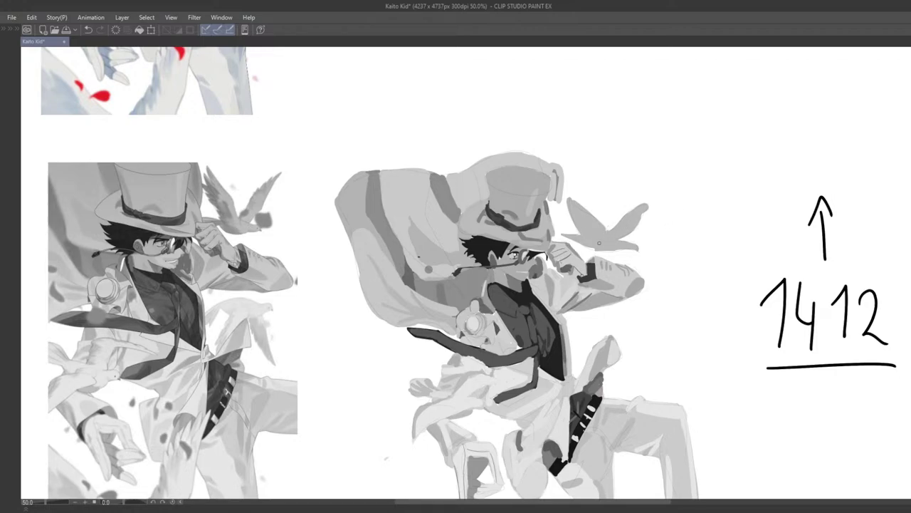
scroll(577, 232, up, 1)
key(ctrl+z)
mouse_move(574, 222)
mouse_down()
mouse_move(565, 200)
mouse_move(582, 226)
mouse_up()
key(ctrl+z)
key(ctrl+z)
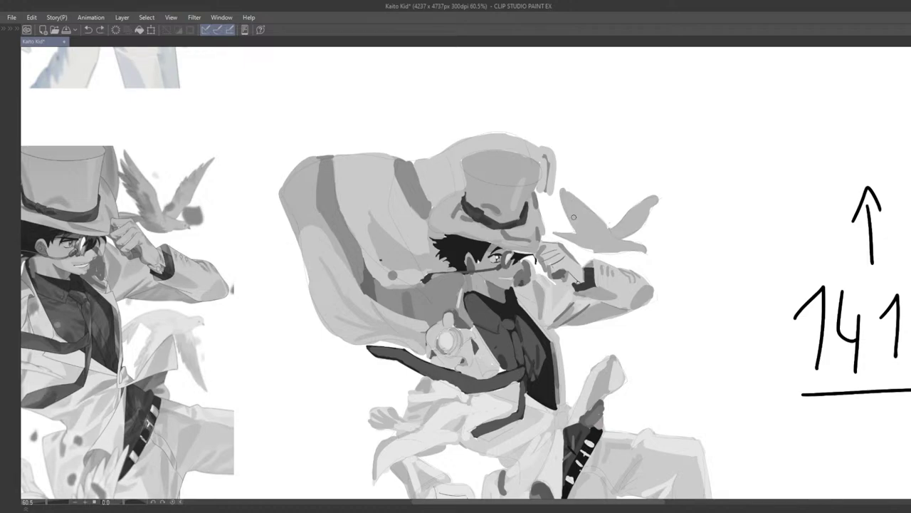
Paint darker grey accents along the dove's wing edge, tail and head, undoing unwanted strokes
drag(564, 193, 581, 228)
key(ctrl+z)
key(ctrl+y)
key(ctrl+z)
mouse_move(564, 193)
mouse_down()
mouse_move(594, 252)
mouse_move(622, 228)
mouse_move(611, 228)
mouse_move(609, 249)
mouse_move(618, 250)
mouse_move(598, 252)
mouse_move(647, 252)
mouse_up()
key(ctrl+z)
key(ctrl+z)
key(ctrl+z)
key(ctrl+z)
Examine the complete painted figure and dove against the greyscale reference at several magnifications
scroll(640, 257, down, 4)
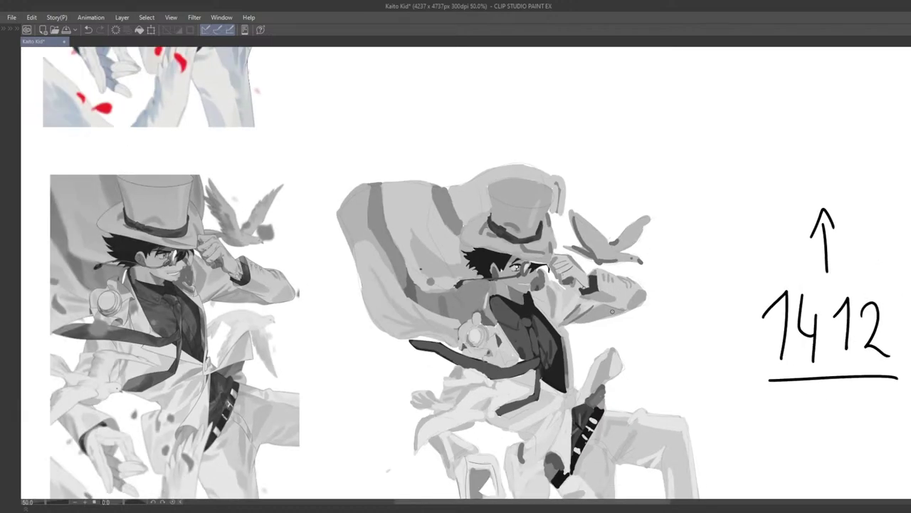
scroll(560, 334, up, 4)
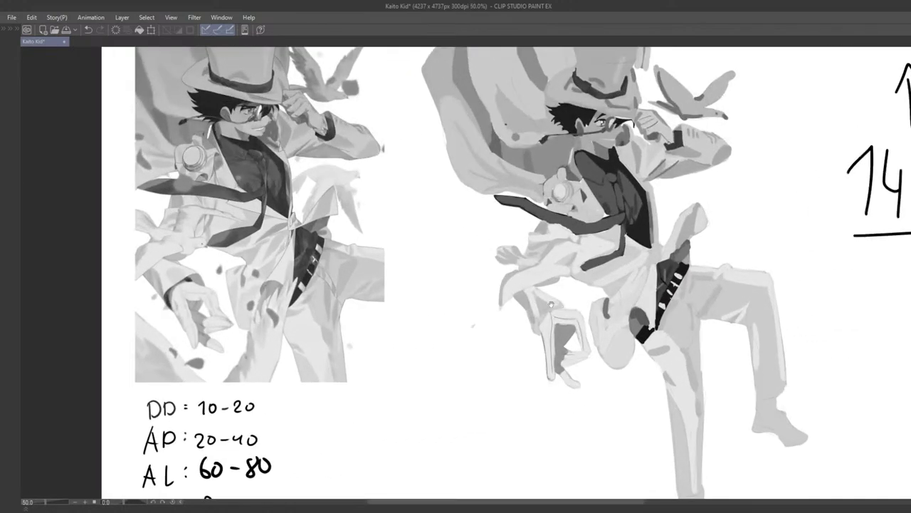
mouse_move(551, 304)
mouse_down()
mouse_move(573, 324)
mouse_move(543, 322)
mouse_move(471, 350)
mouse_move(464, 384)
mouse_up()
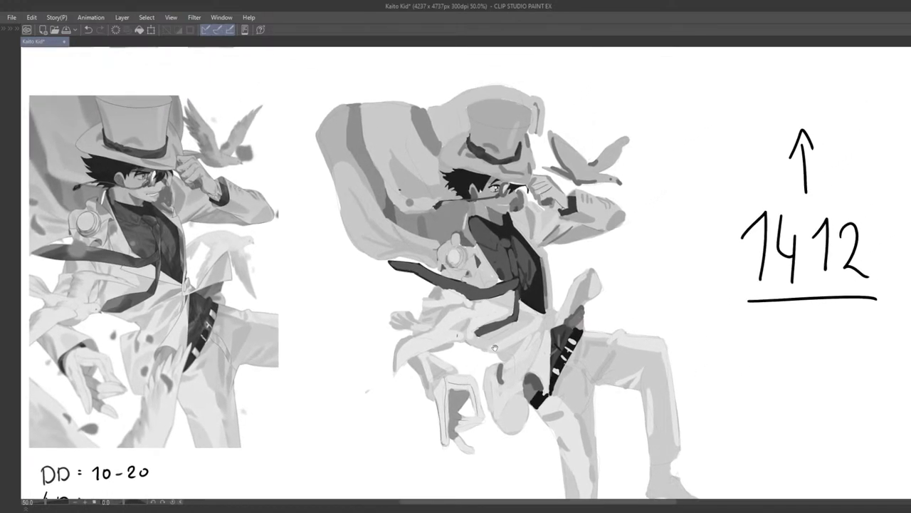
drag(511, 317, 526, 360)
scroll(529, 354, down, 1)
drag(584, 311, 499, 306)
scroll(523, 333, up, 1)
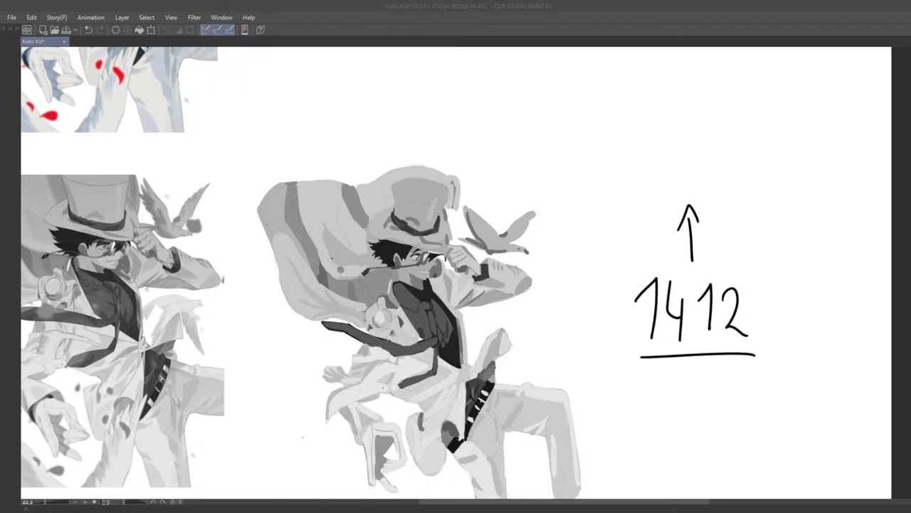
scroll(534, 351, down, 4)
scroll(528, 357, up, 3)
drag(510, 403, 511, 311)
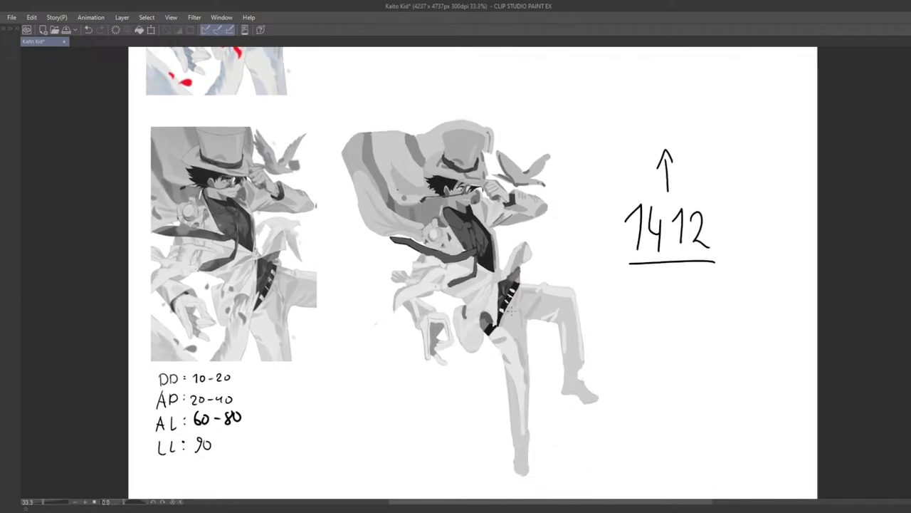
scroll(510, 308, down, 1)
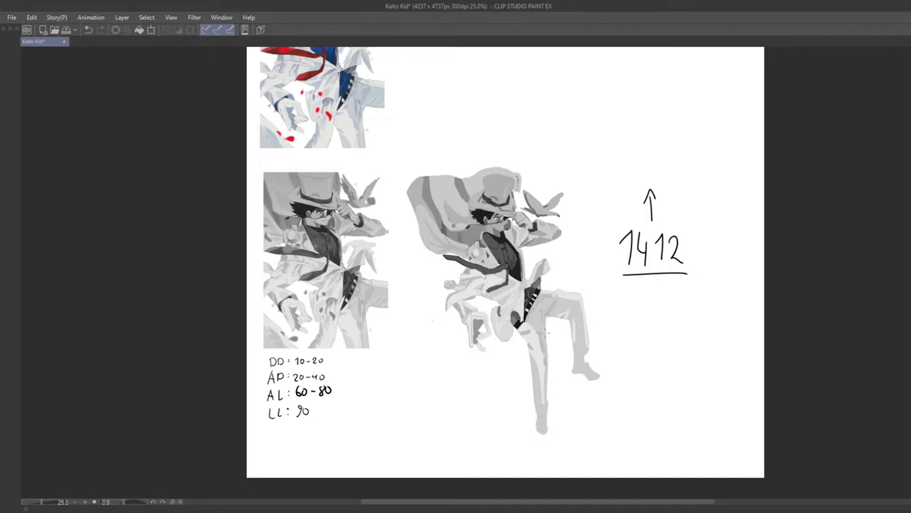
Inspect the torso, tie and cape shading up close, then the whole figure beside the greyscale reference
scroll(473, 274, up, 5)
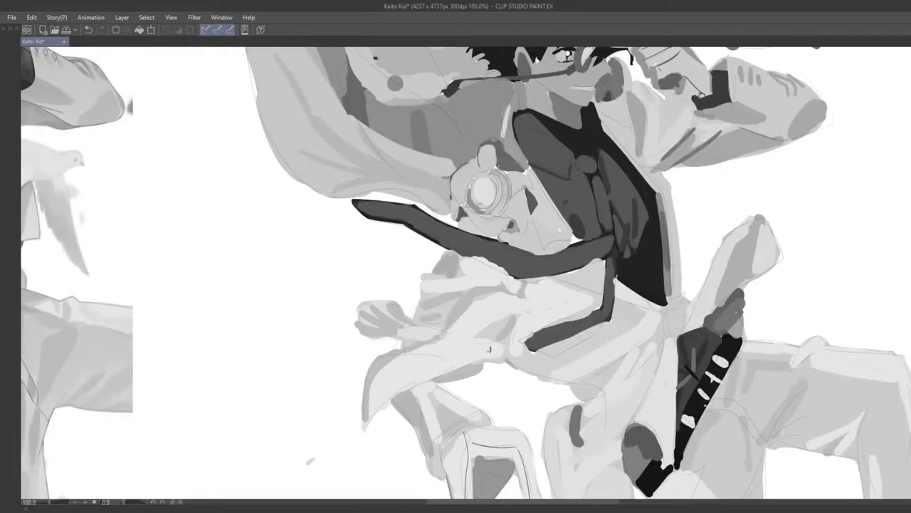
scroll(486, 353, down, 2)
drag(483, 247, 526, 239)
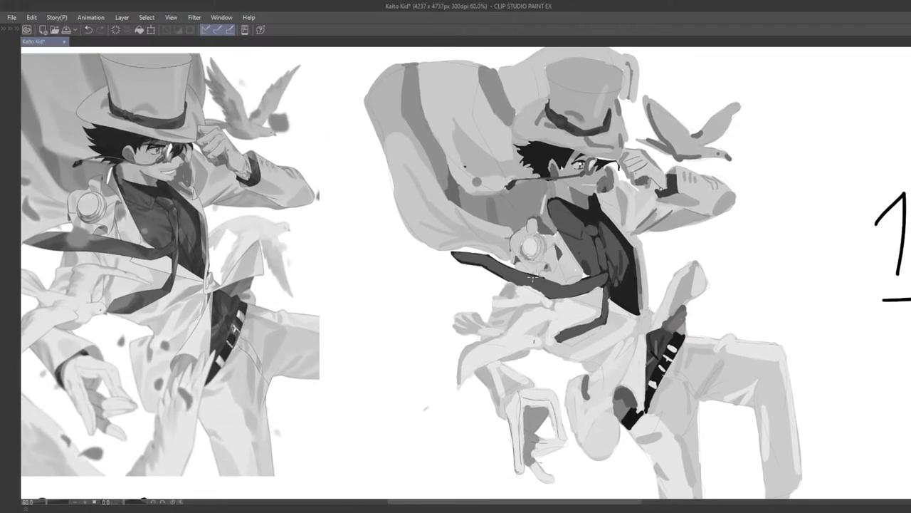
alt+click(479, 258)
scroll(475, 259, down, 5)
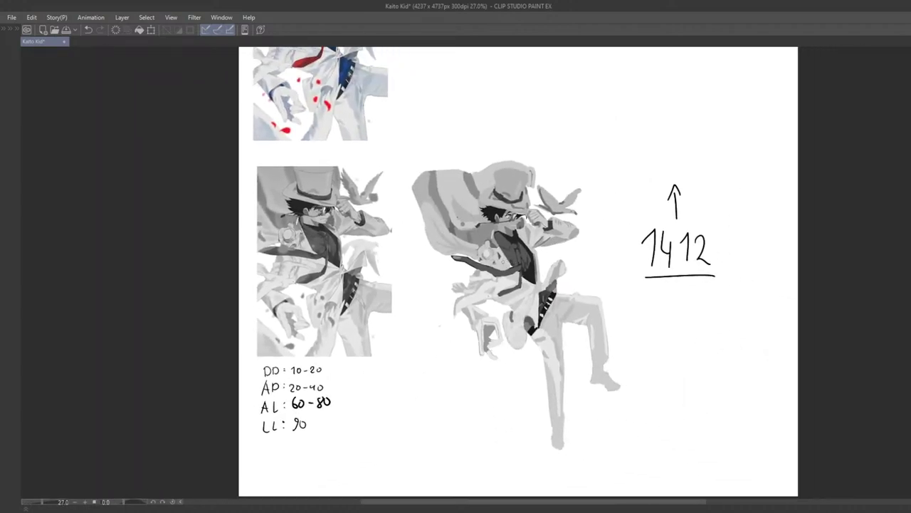
scroll(461, 286, down, 2)
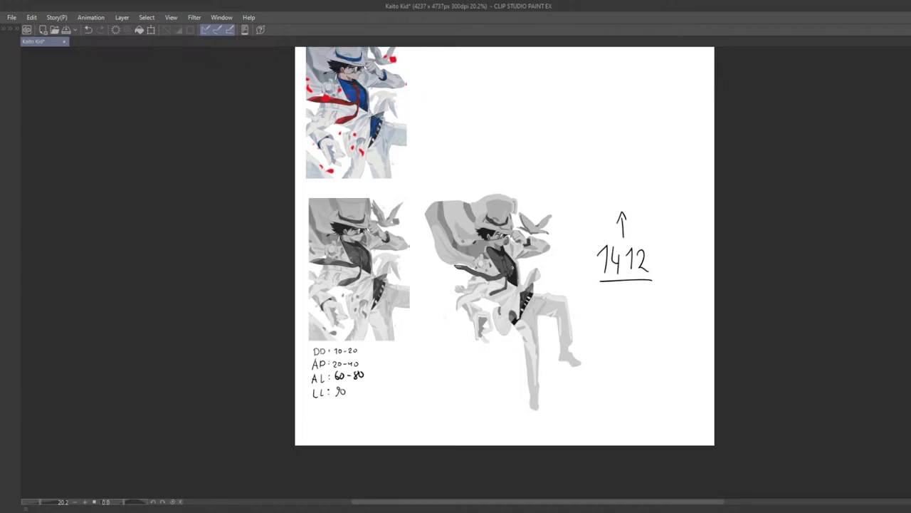
Bring back the hidden palettes and toggle the value painting layer's visibility to compare the figure with and without it
key(Tab)
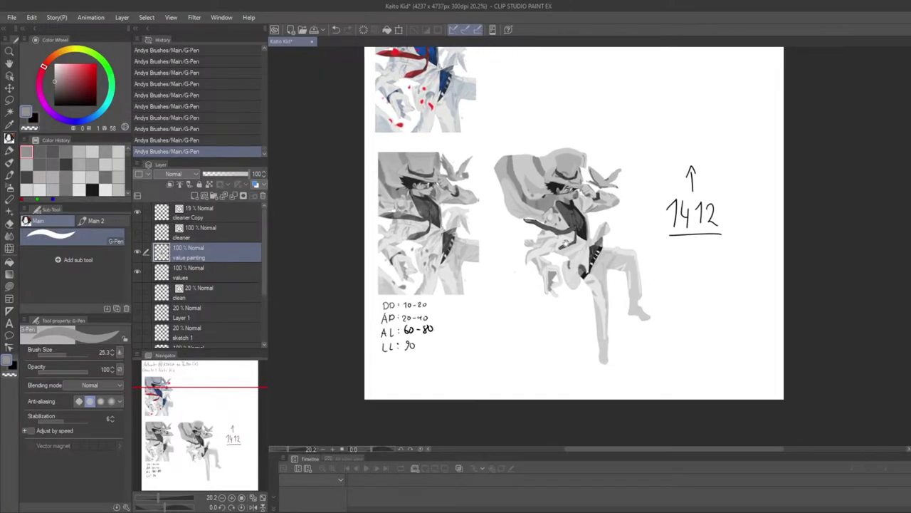
click(136, 252)
click(135, 253)
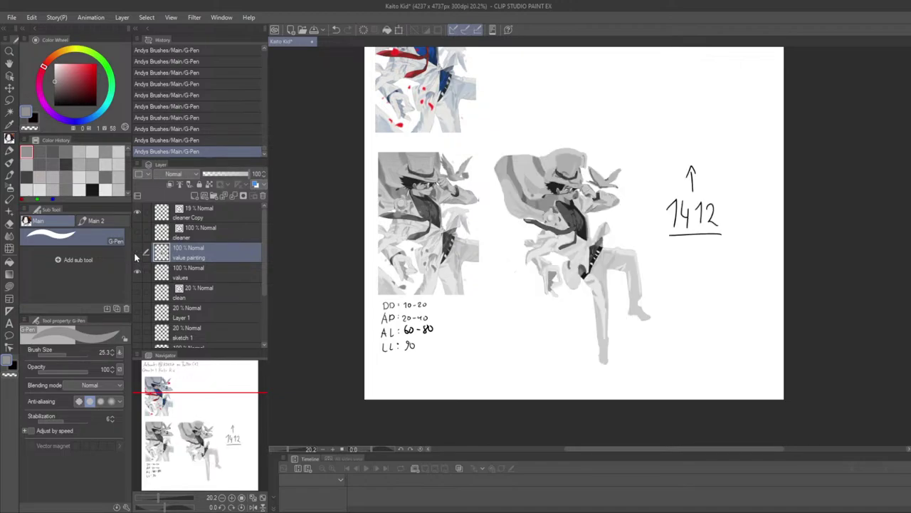
click(135, 253)
click(137, 253)
Raise the opacity of the cleaner Copy line art layer to 100%
key(ctrl+plus)
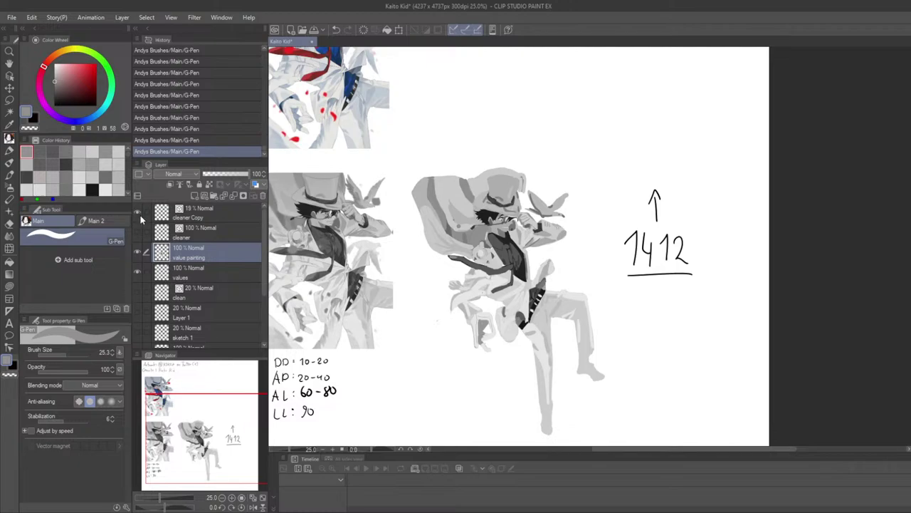
click(189, 216)
drag(231, 174, 285, 169)
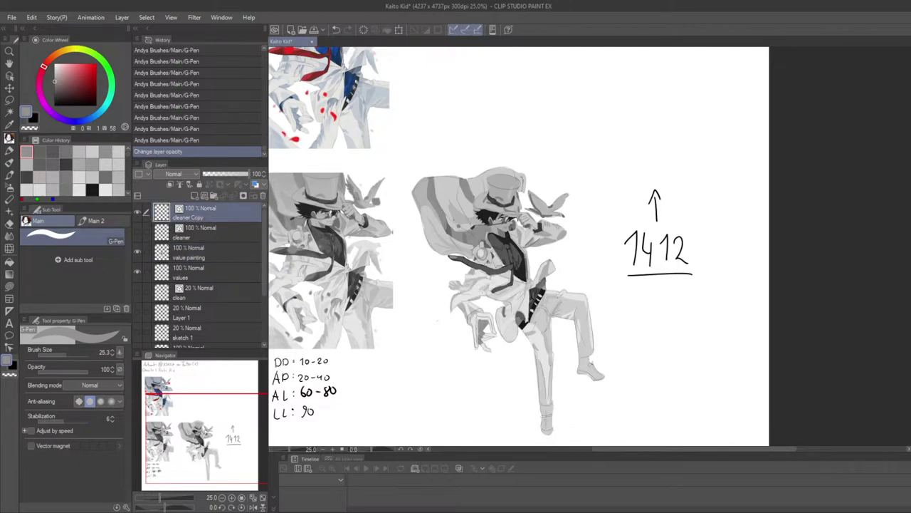
Examine the finished figure with its line art against the colour and greyscale references at several magnifications
key(ctrl+minus)
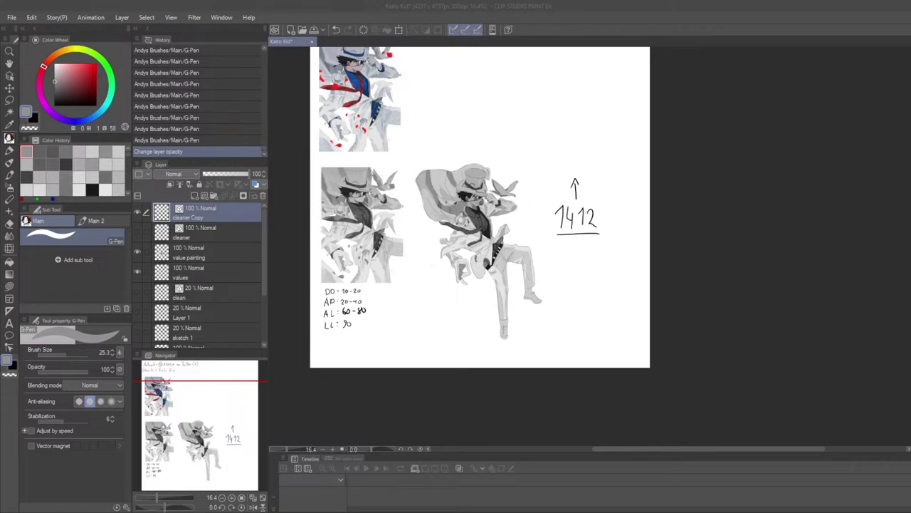
scroll(491, 329, up, 6)
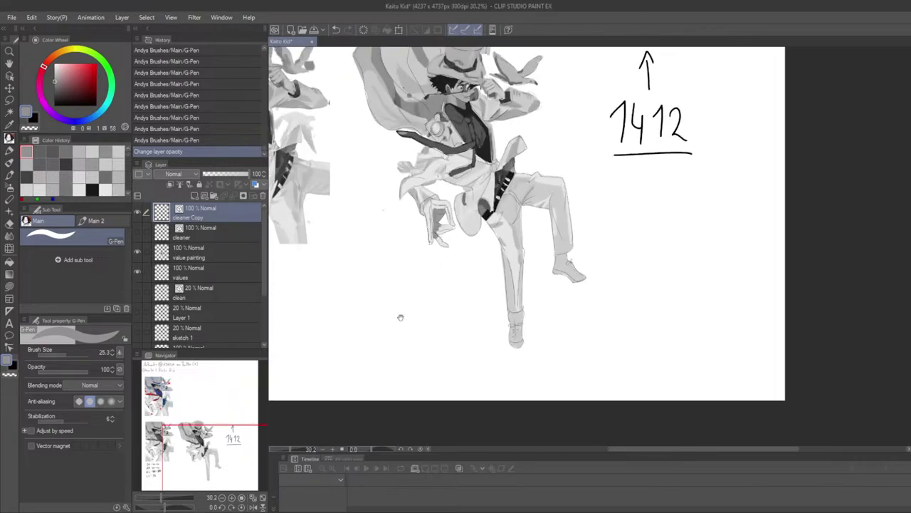
scroll(537, 340, down, 5)
drag(401, 317, 541, 387)
scroll(475, 181, up, 2)
scroll(475, 153, up, 3)
scroll(469, 164, down, 2)
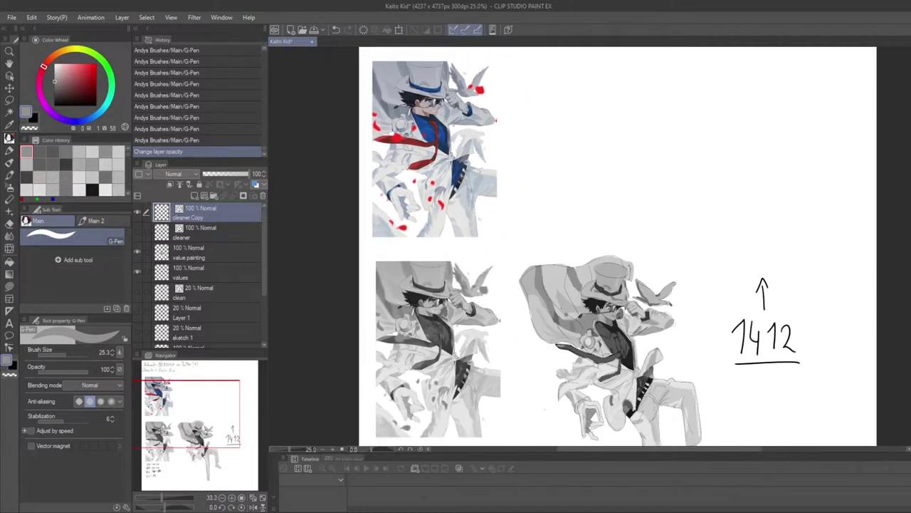
mouse_move(475, 171)
mouse_down()
mouse_move(474, 162)
mouse_move(482, 219)
mouse_move(443, 181)
mouse_up()
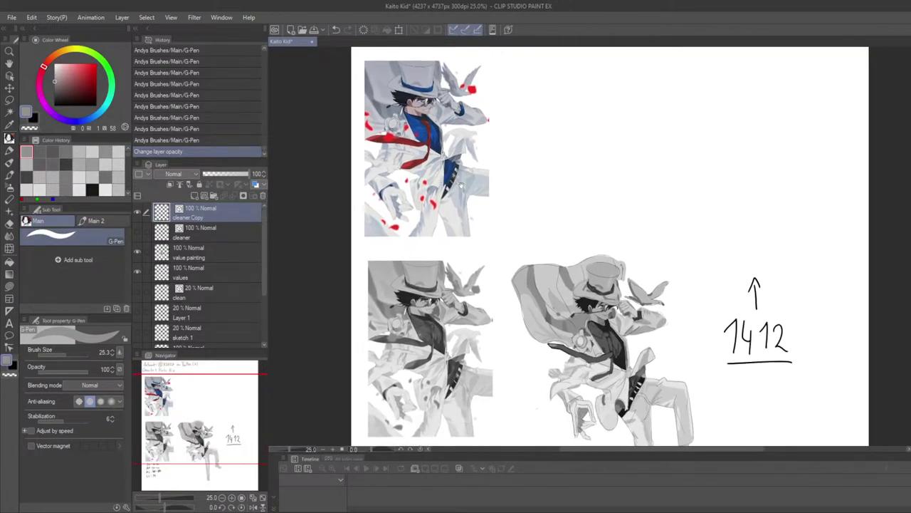
drag(557, 234, 506, 176)
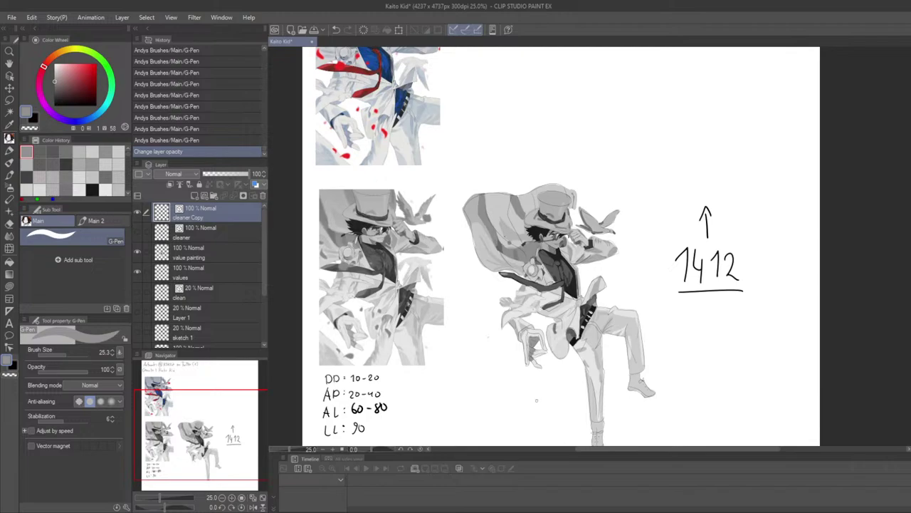
scroll(577, 400, up, 2)
scroll(572, 401, down, 3)
scroll(573, 407, up, 1)
drag(529, 410, 531, 401)
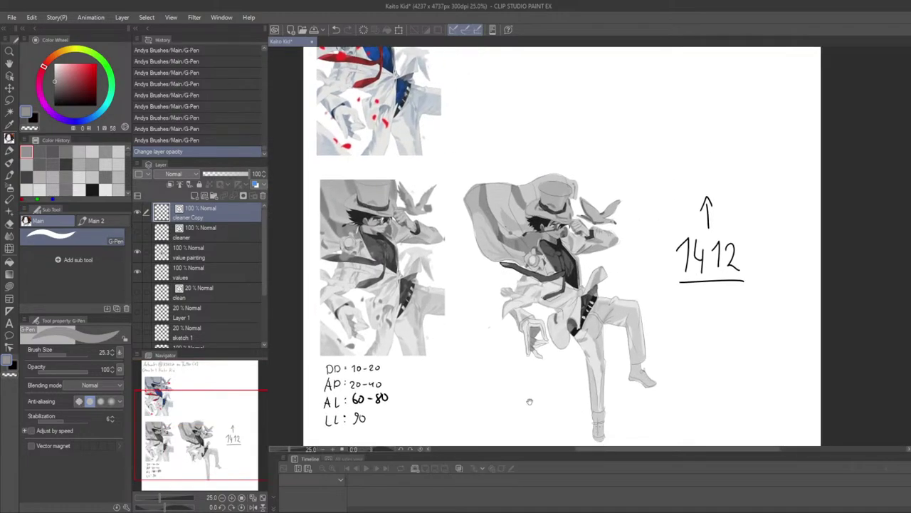
mouse_move(466, 302)
mouse_down()
mouse_move(480, 261)
mouse_move(467, 302)
mouse_up()
drag(590, 410, 569, 380)
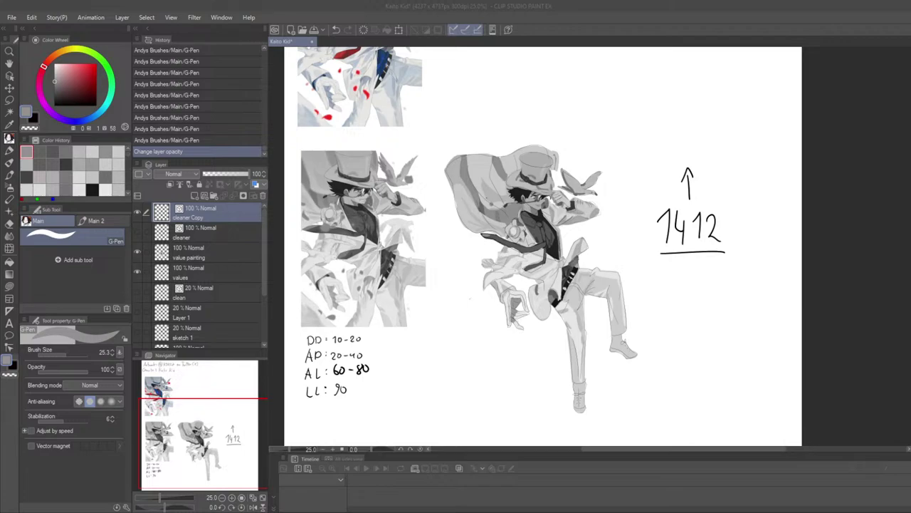
click(99, 474)
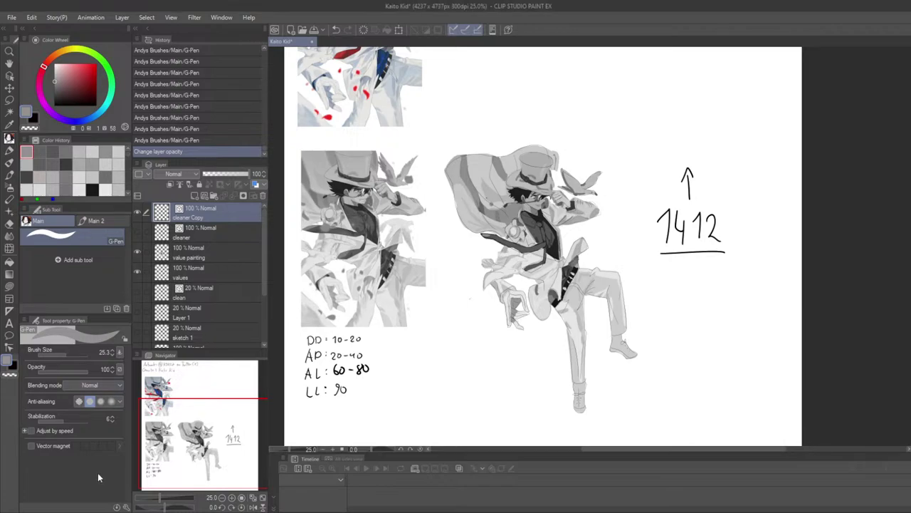